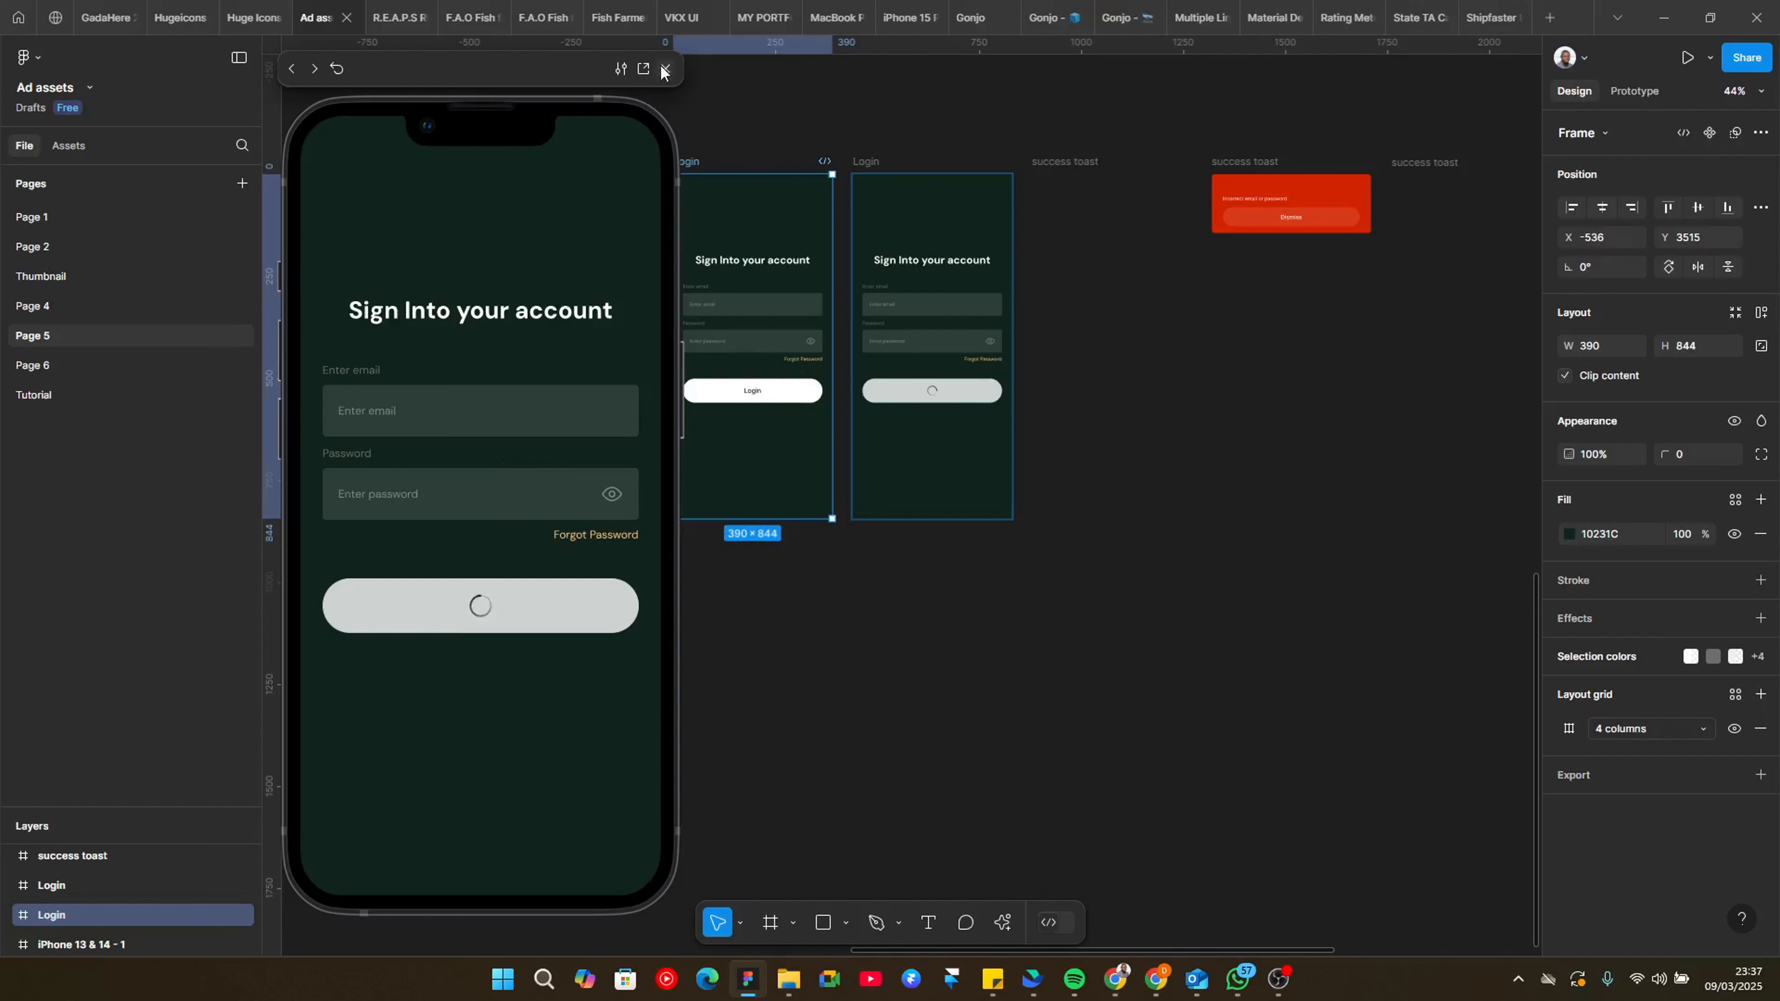
Step: Close the floating prototype preview of the login screen
left_click(665, 69)
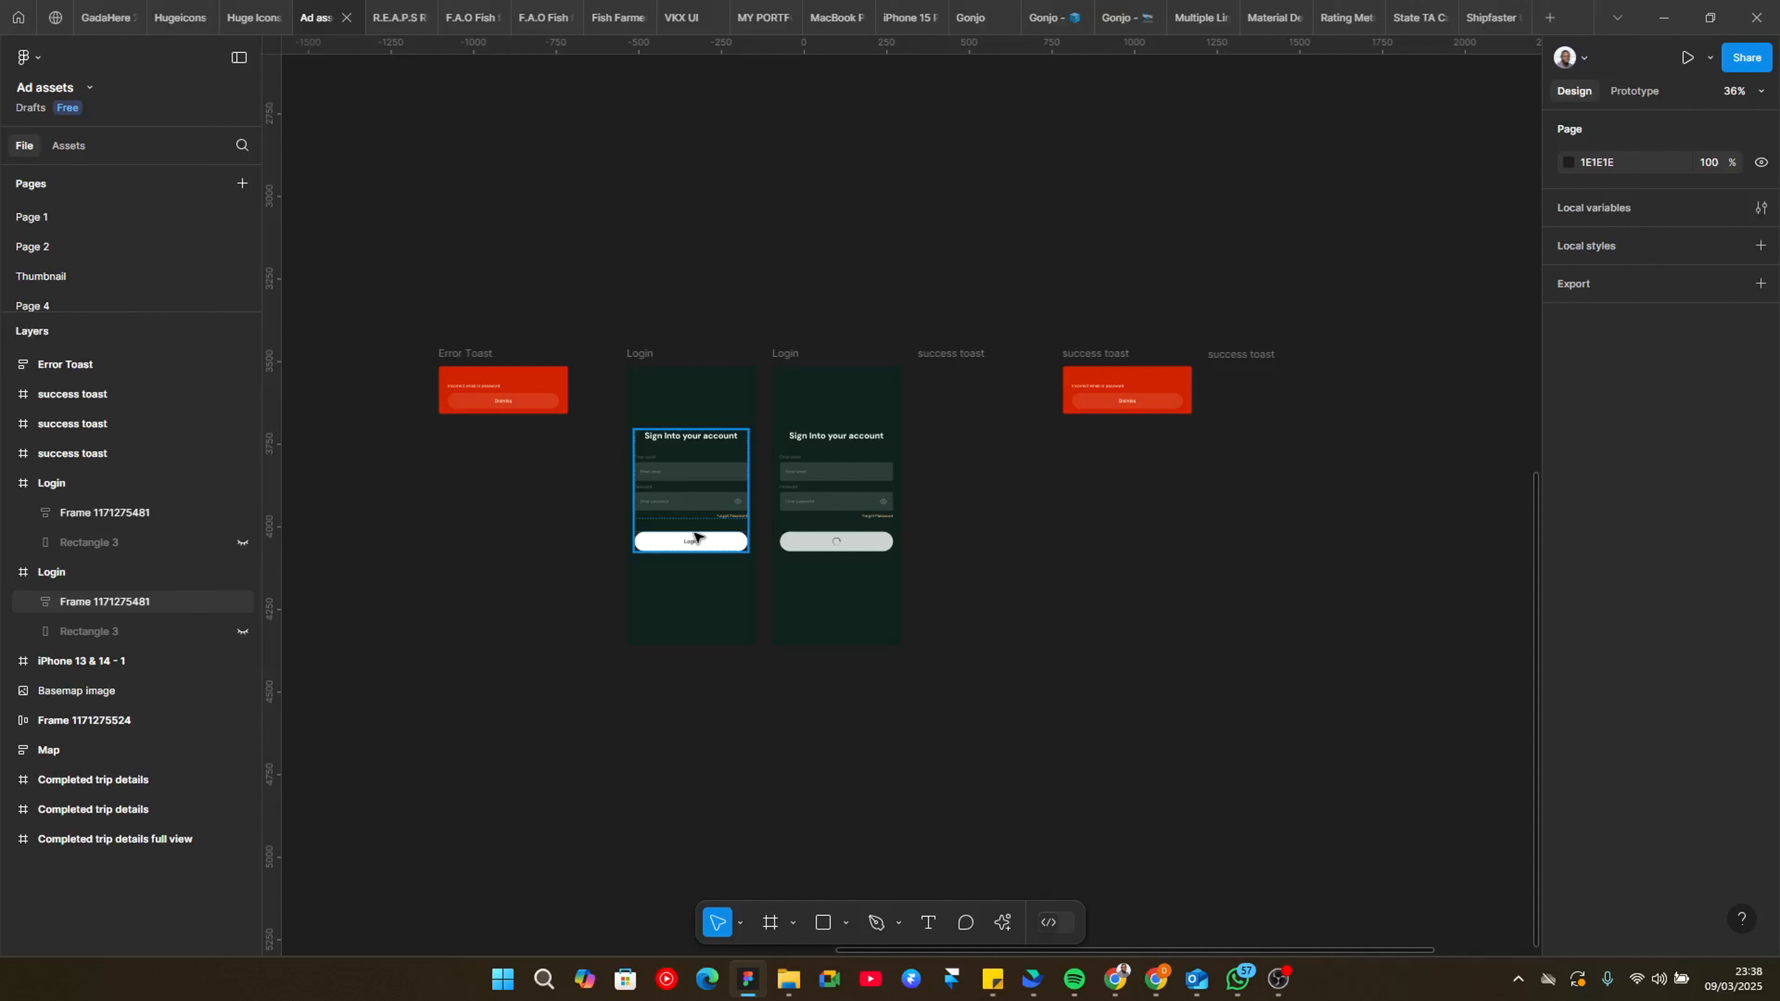
left_click(1043, 575)
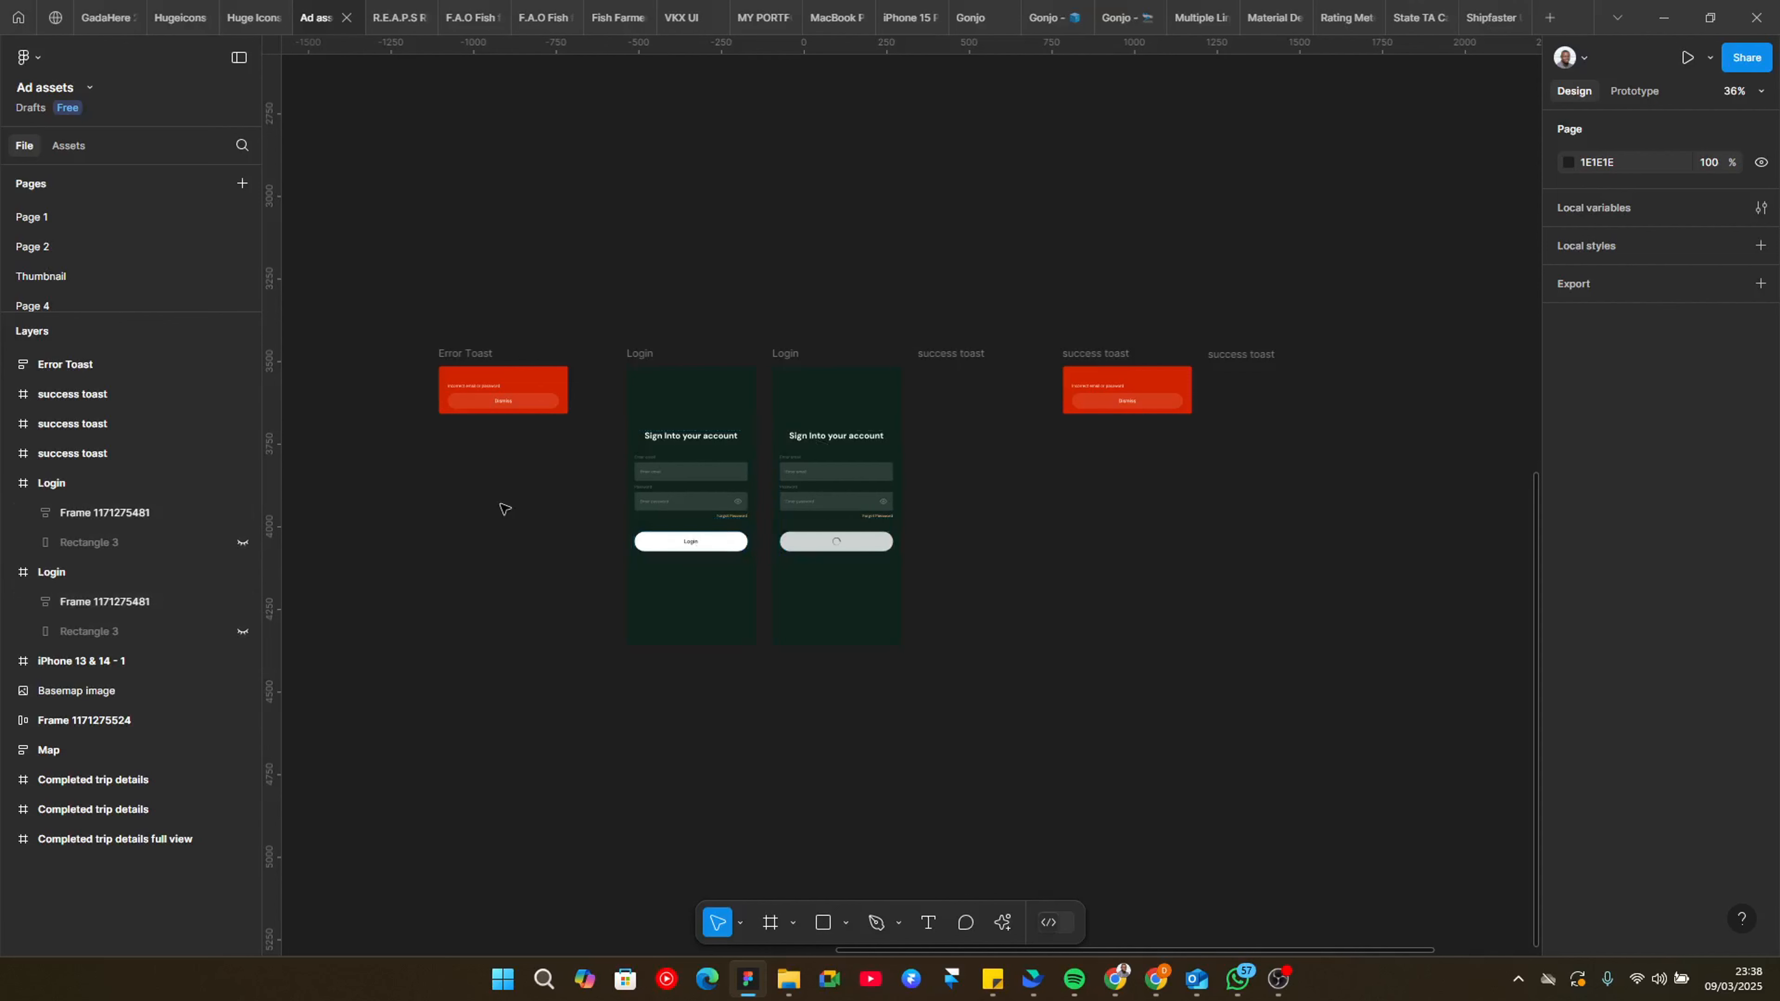
scroll(601, 612, "up", 1)
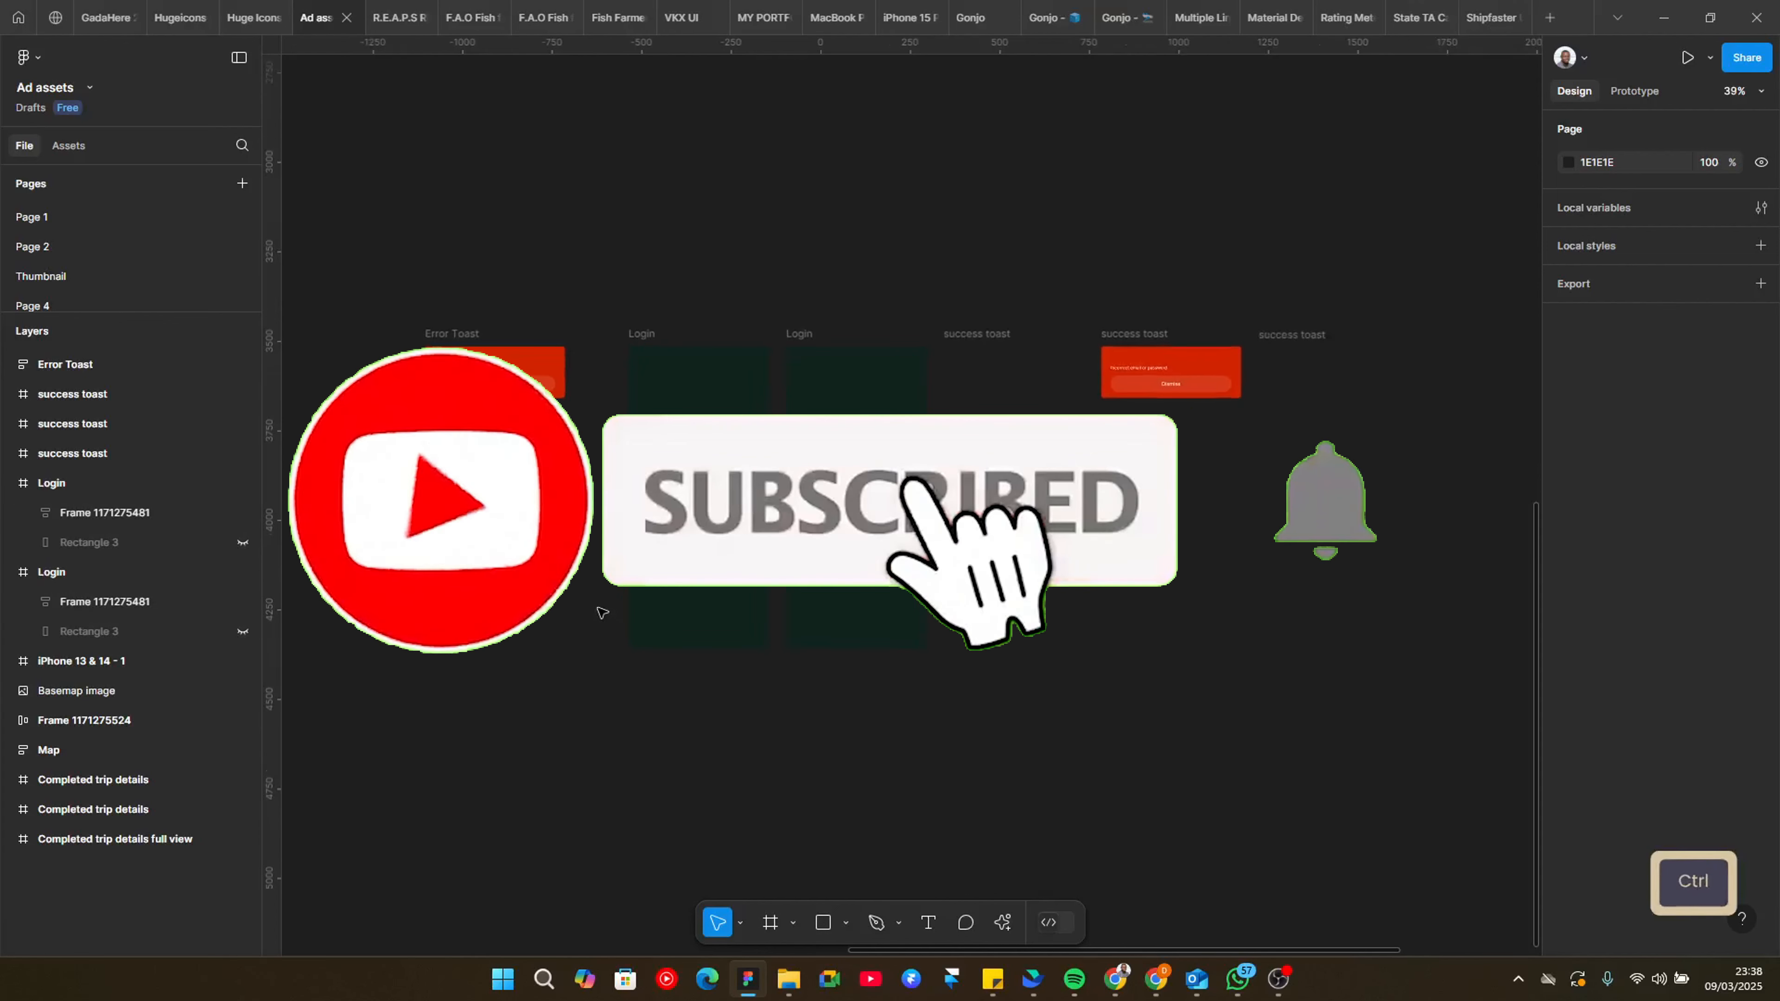
scroll(671, 433, "up", 2)
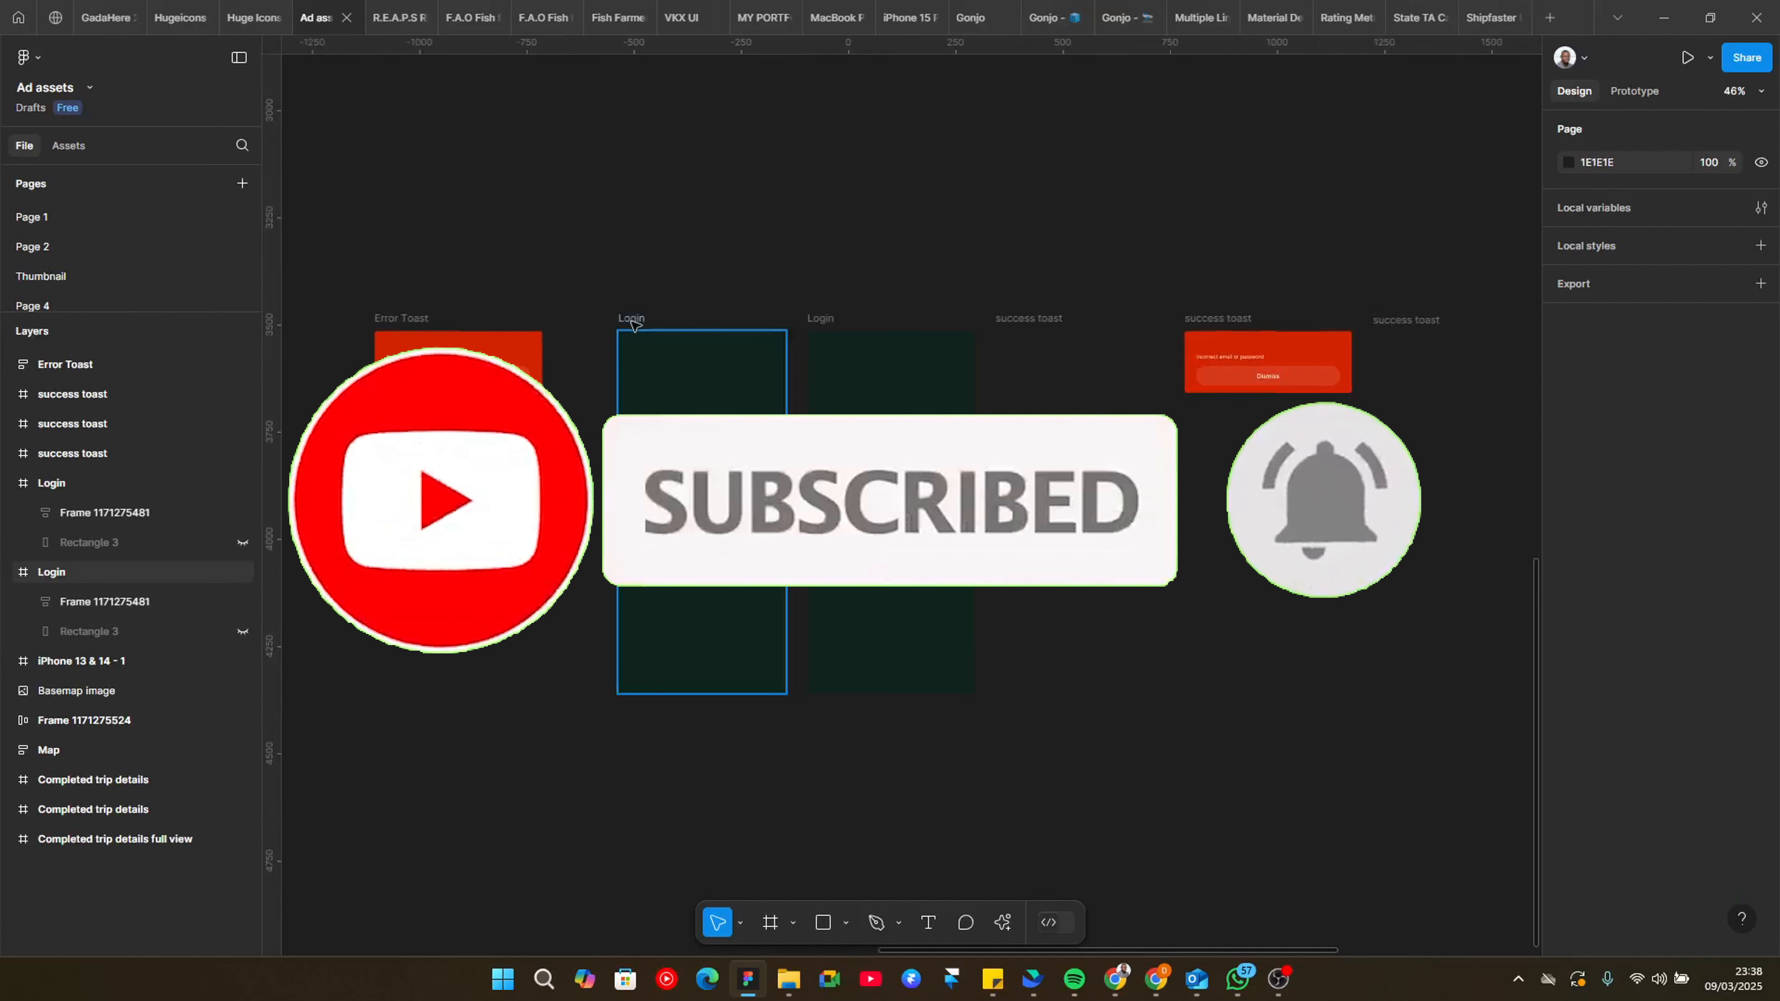
Step: Examine the two Login frames, comparing the Login button with its loading-spinner version
left_click(834, 319)
scroll(813, 561, "up", 8)
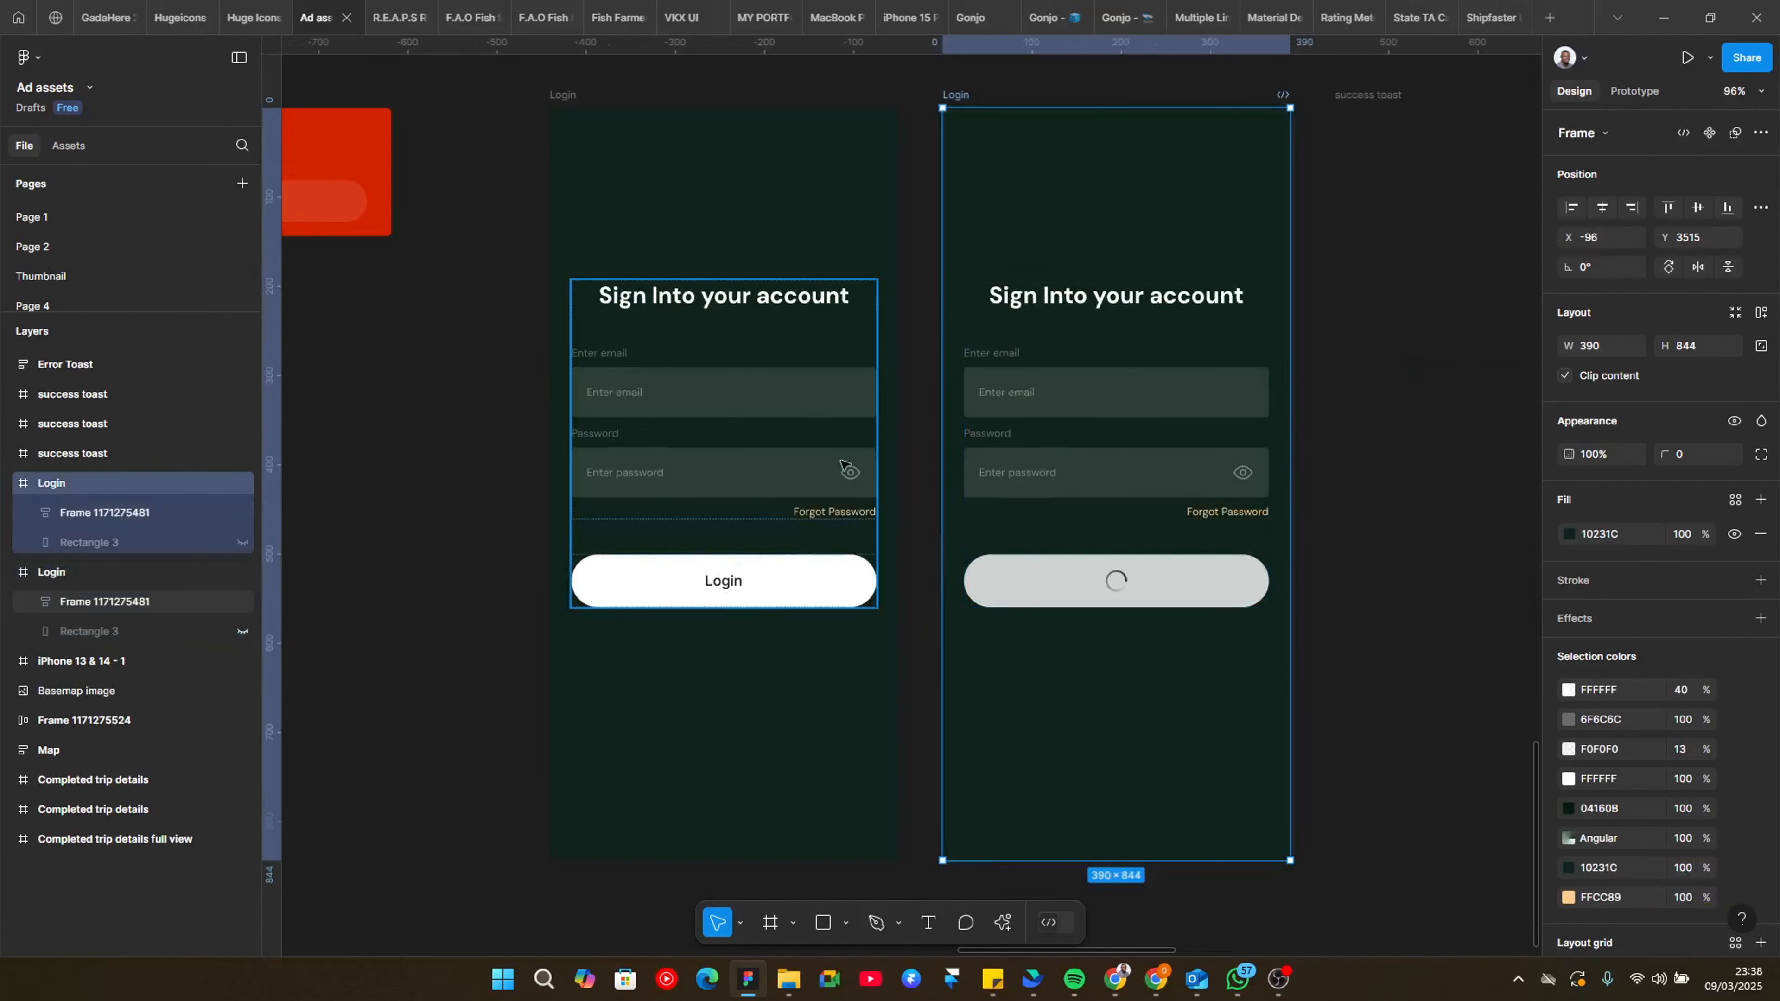
double_click(783, 591)
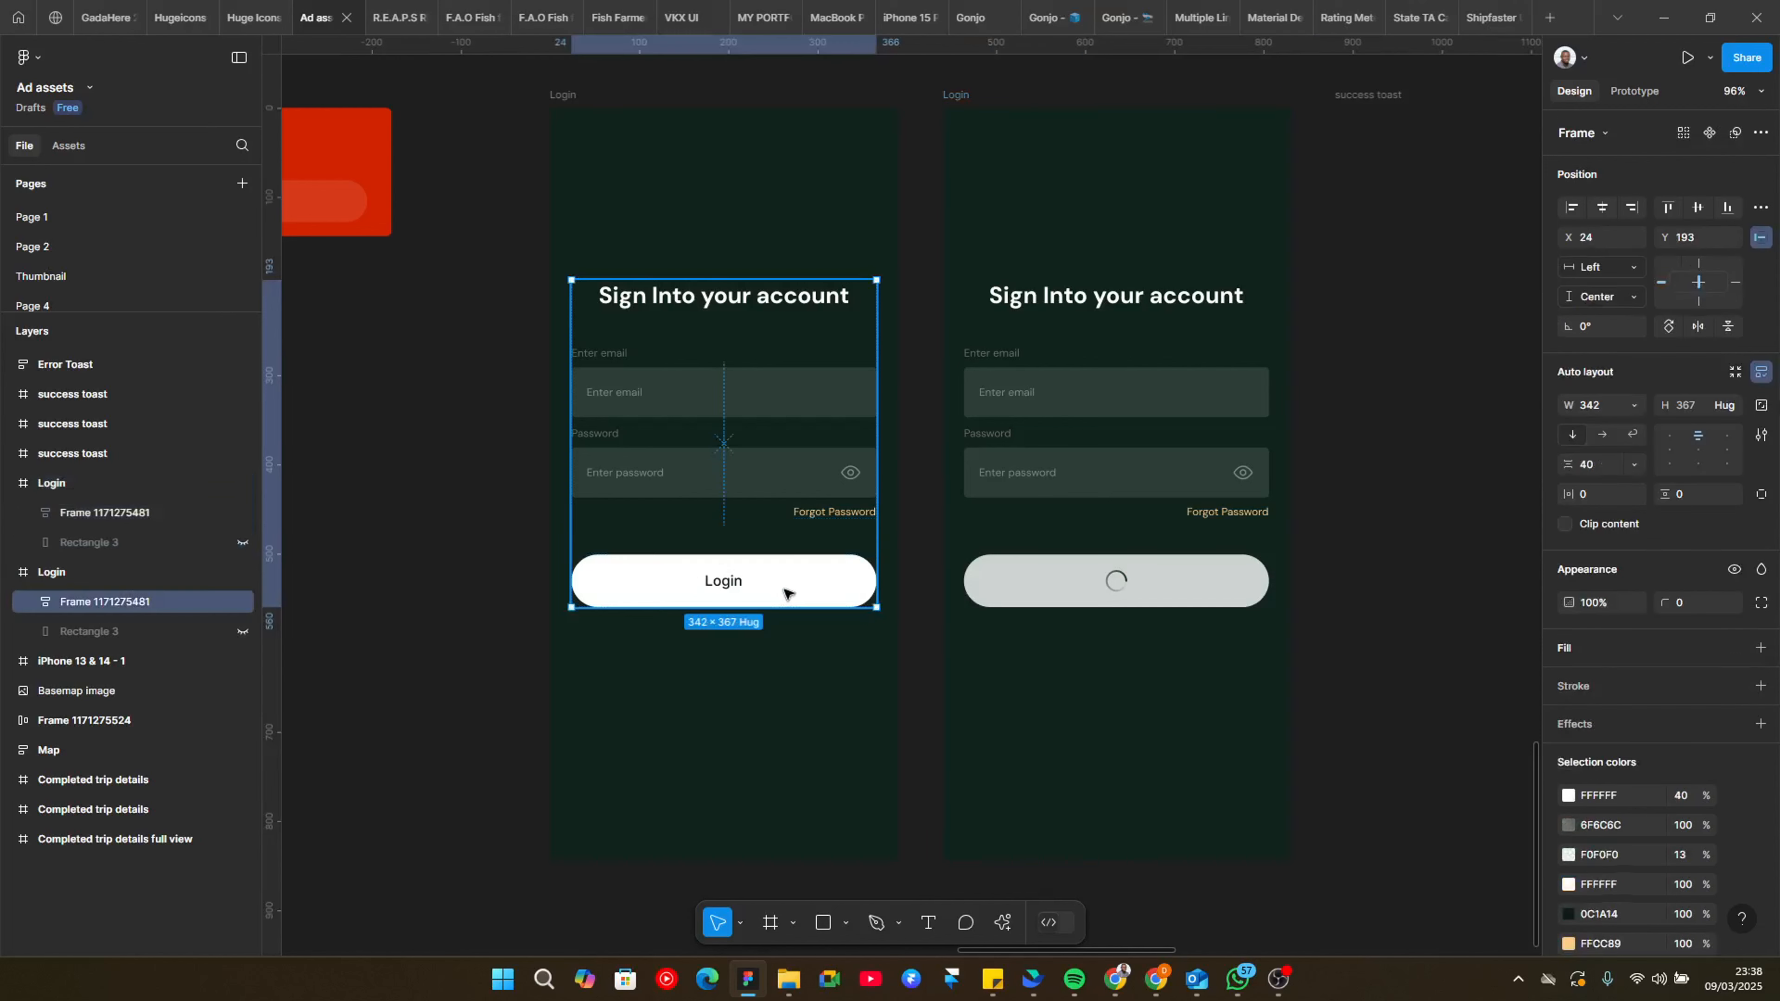
left_click(1045, 581, "shift")
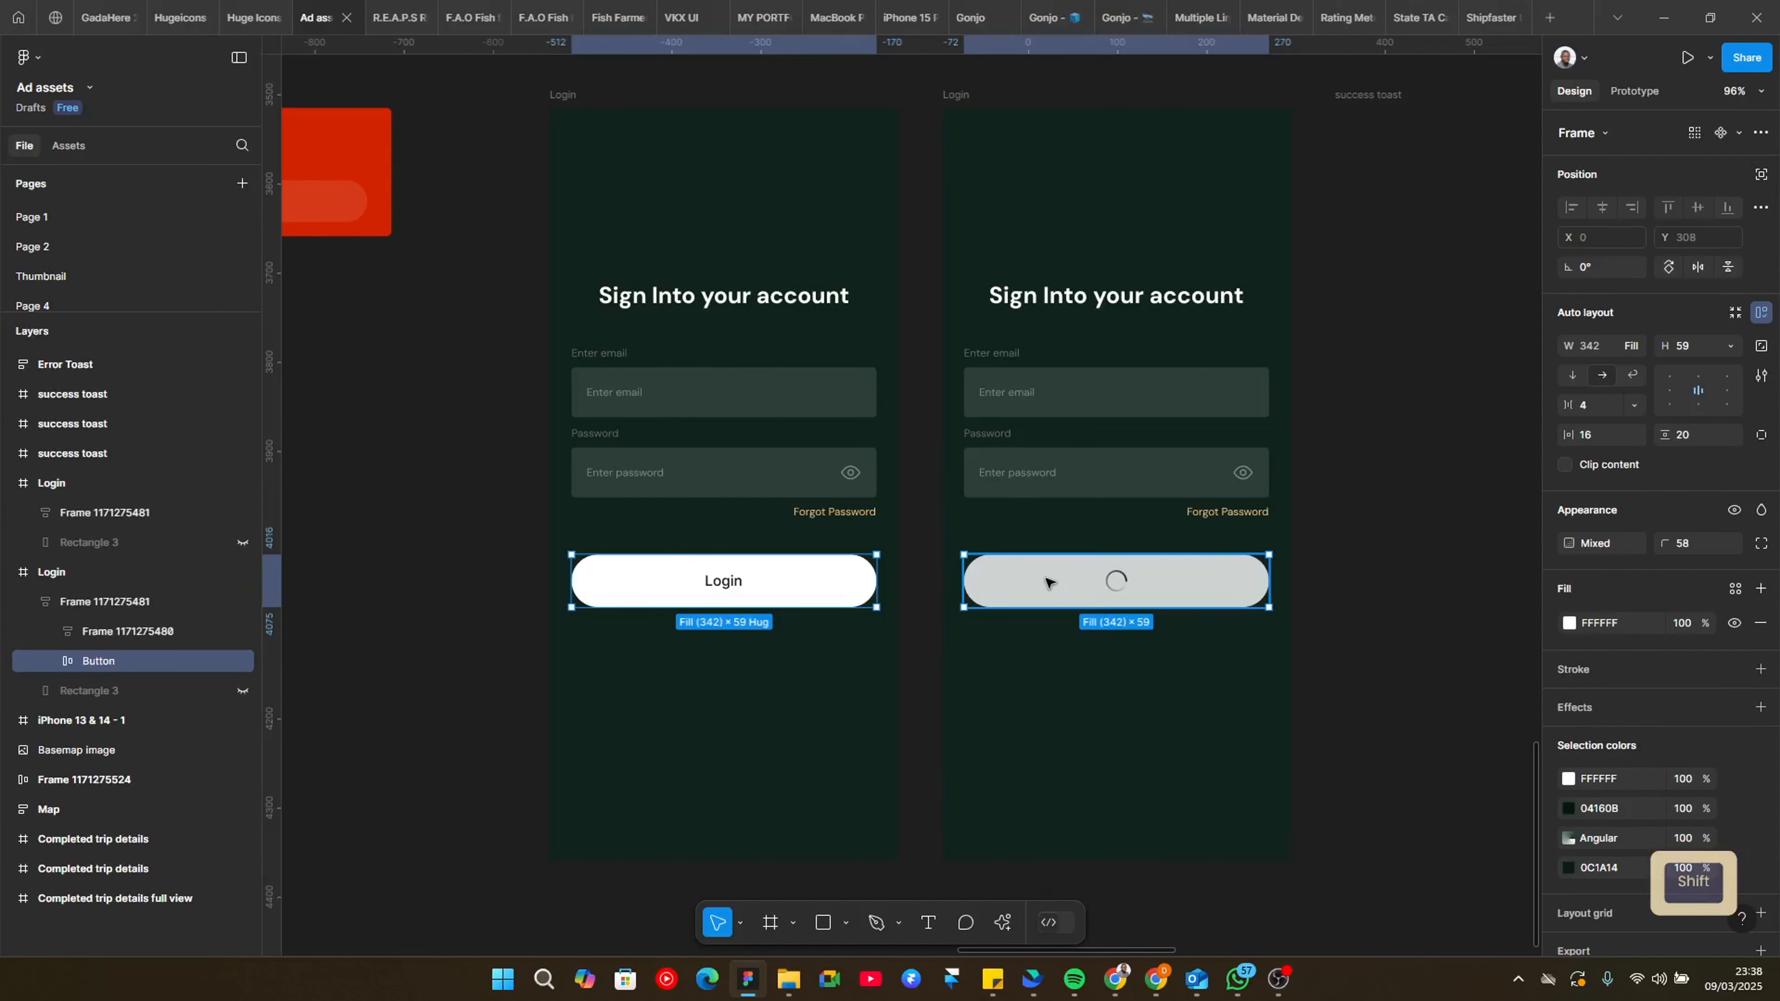
left_click(743, 644)
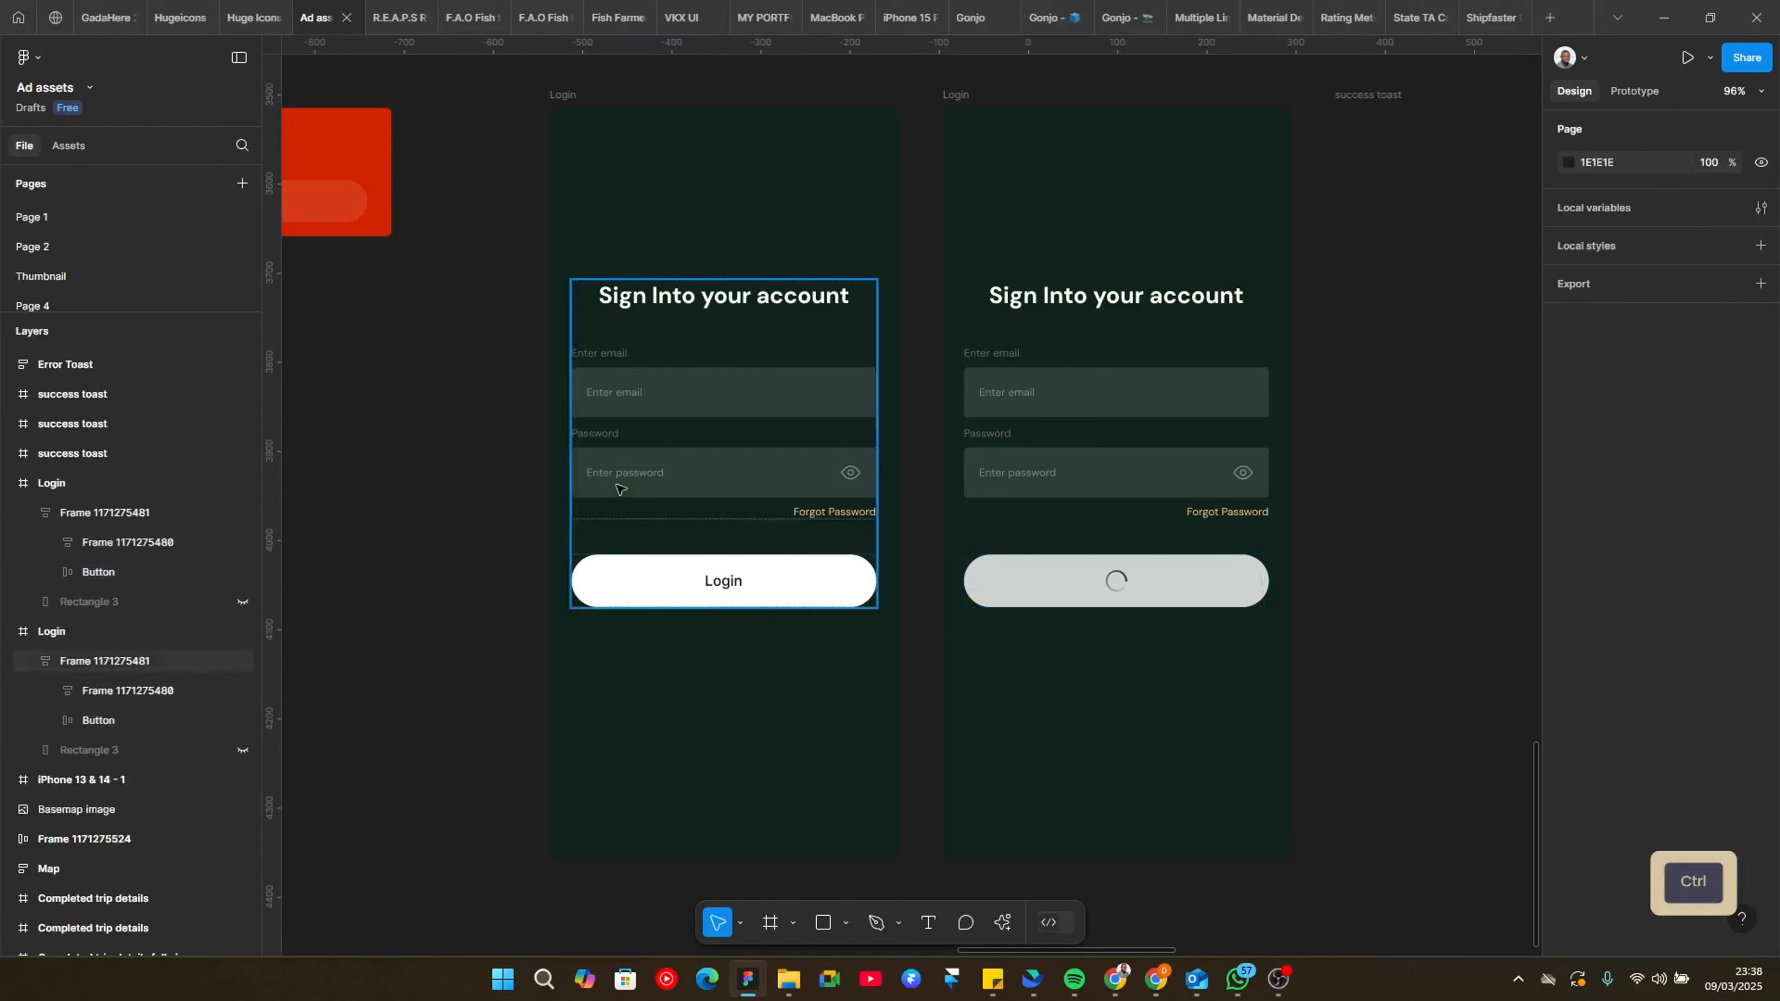
scroll(616, 487, "down", 1)
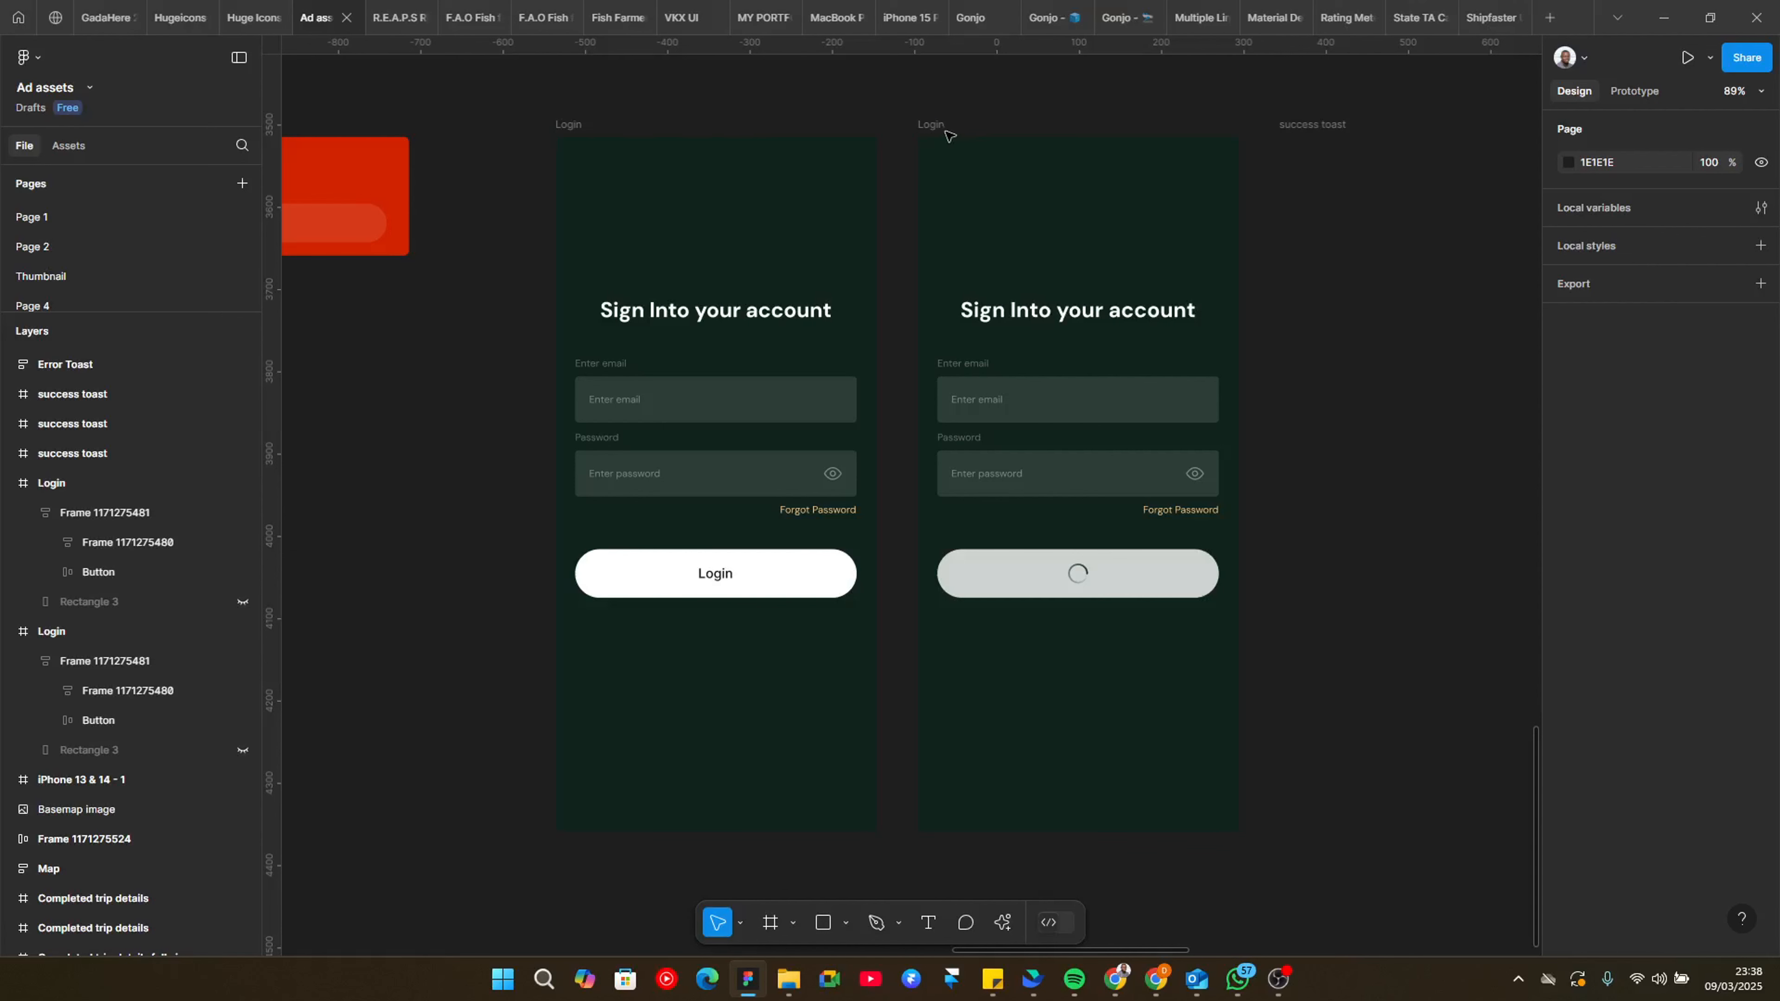
scroll(457, 186, "down", 3)
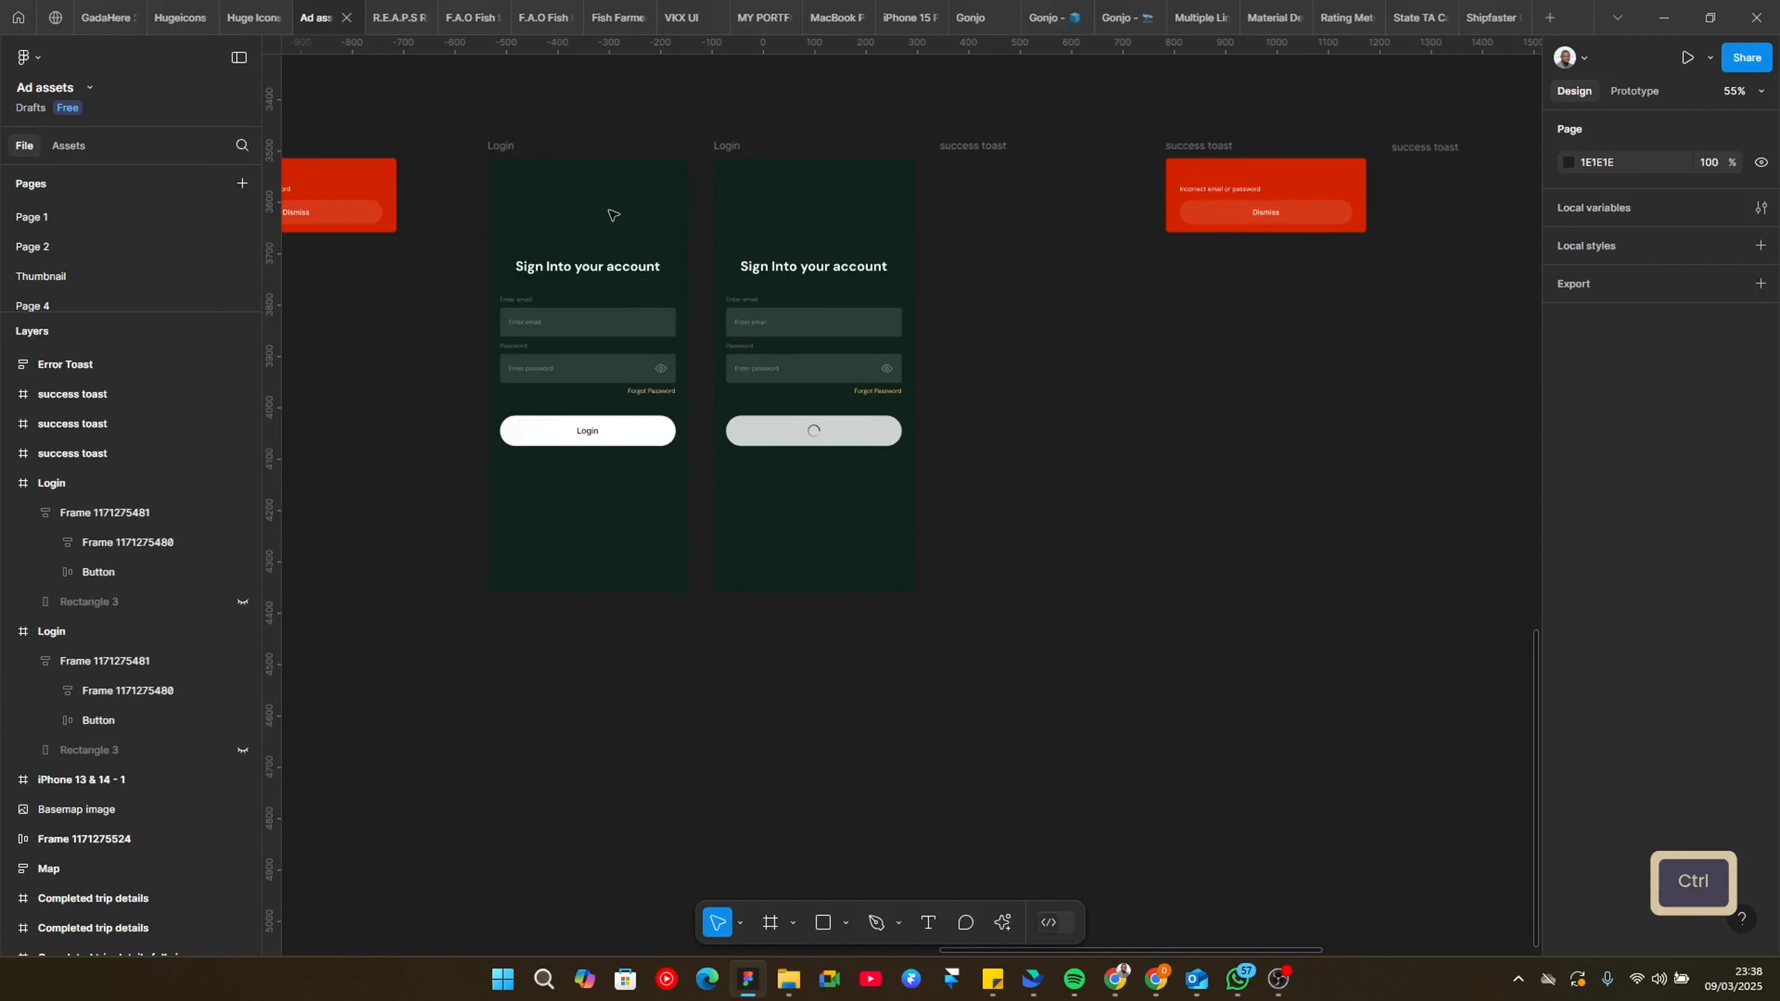
scroll(559, 174, "up", 1)
left_click(501, 146)
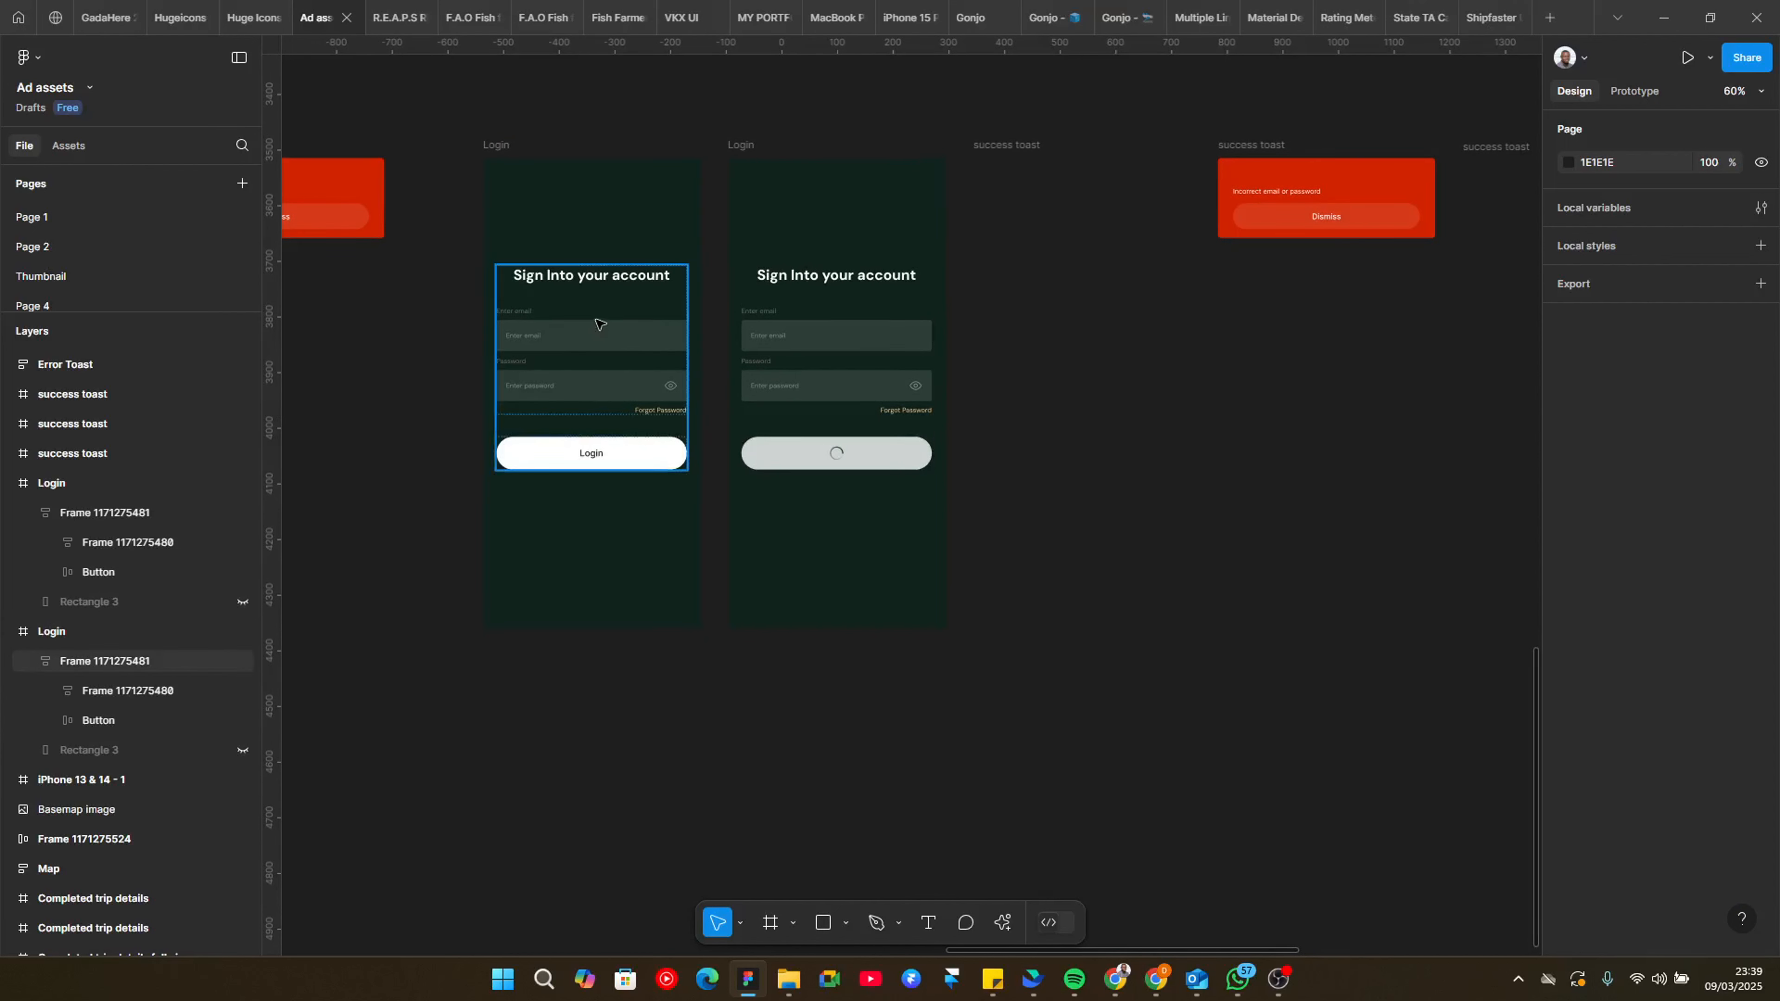
Step: Examine the red Error Toast frame, including its message text and Dismiss button
scroll(599, 324, "up", 2)
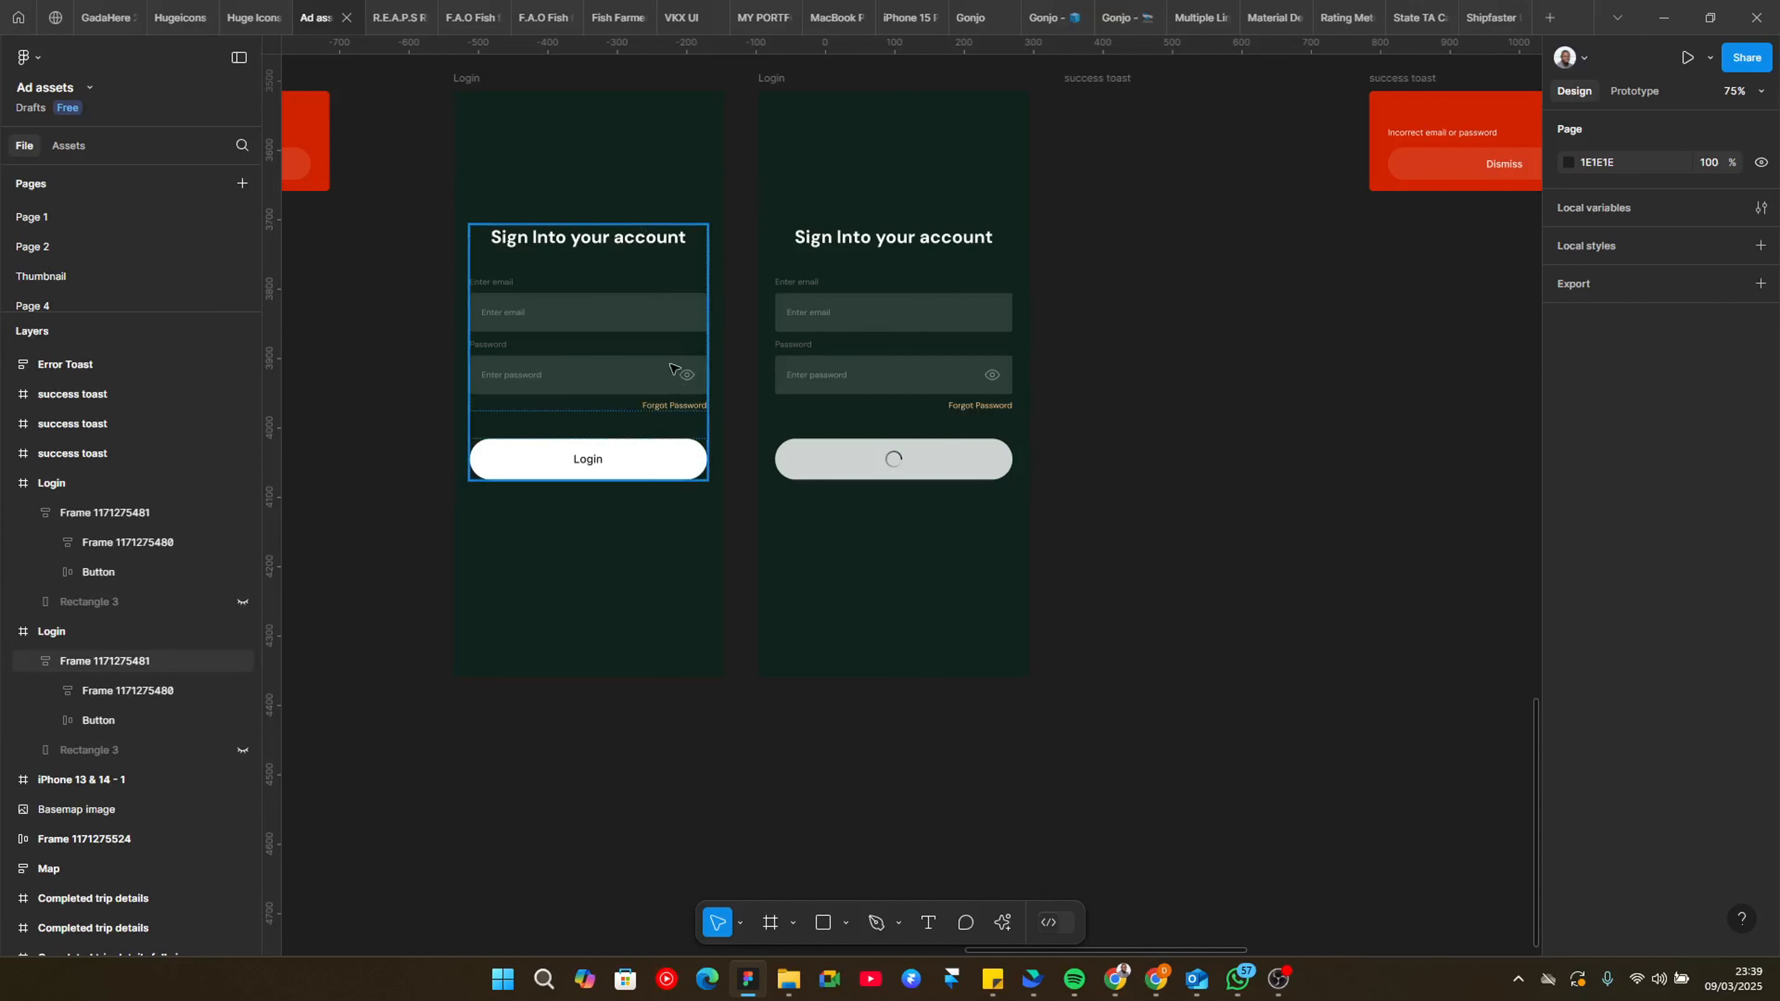
scroll(490, 246, "left", 5)
scroll(490, 245, "up", 1)
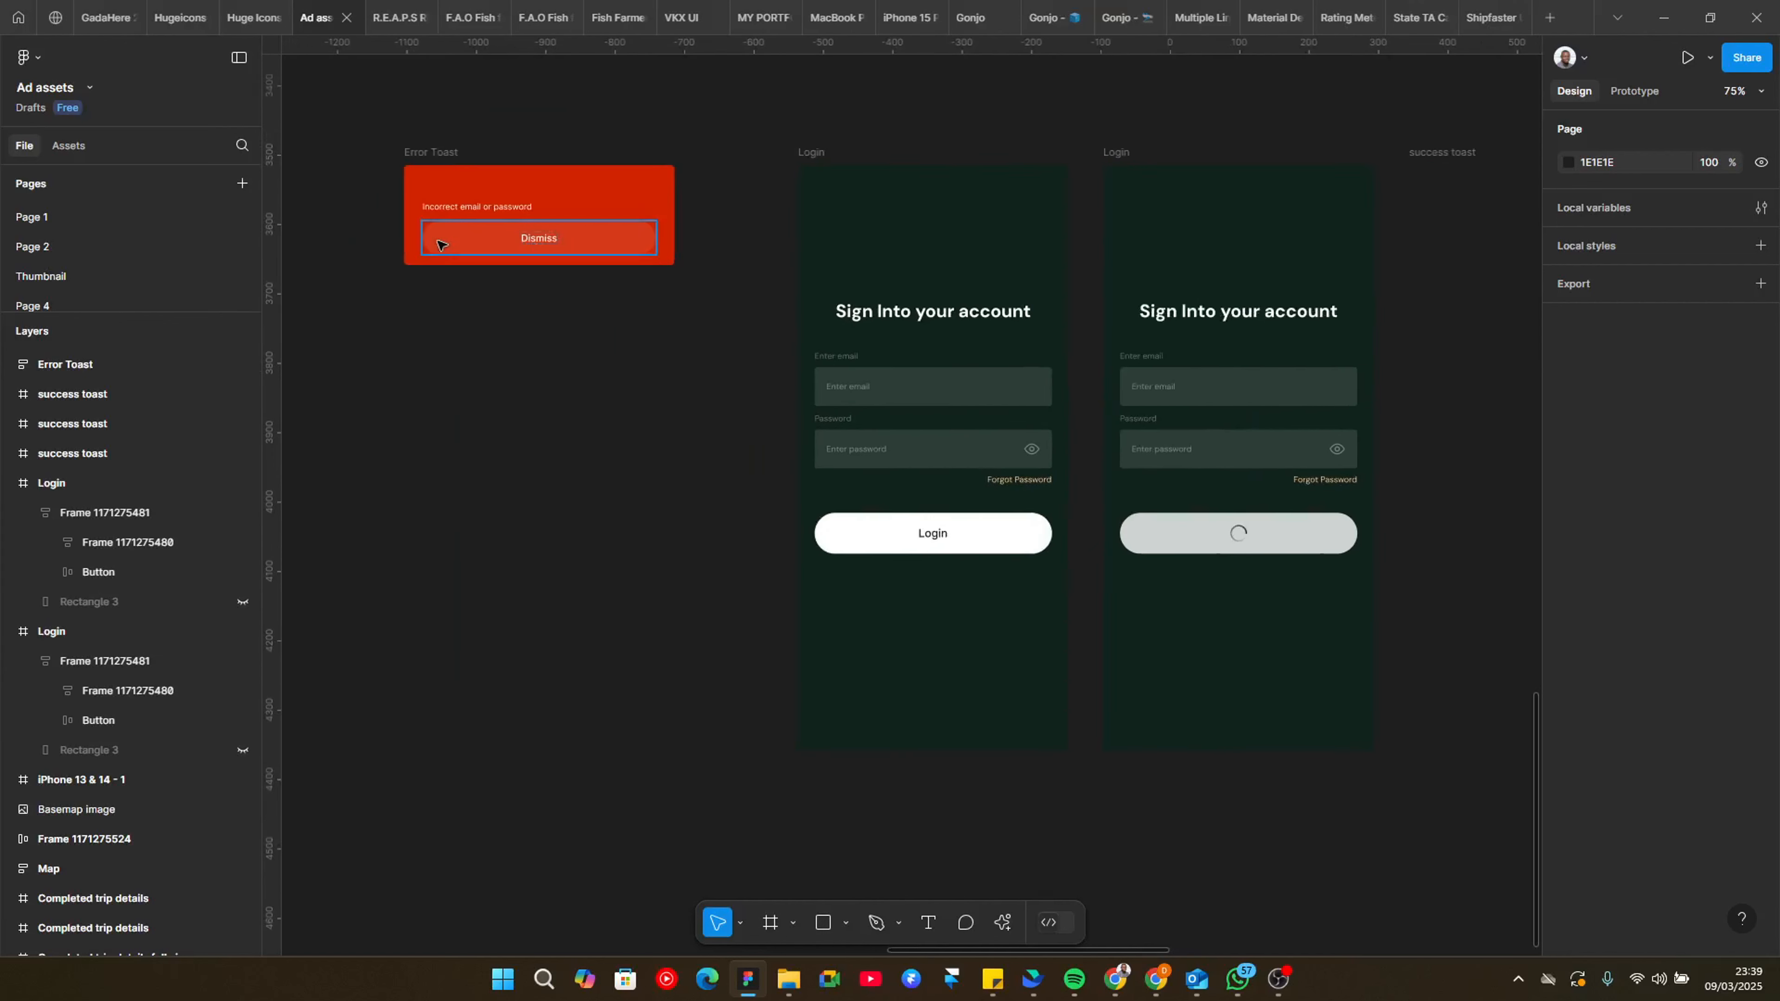
left_click(434, 168)
scroll(491, 231, "up", 6)
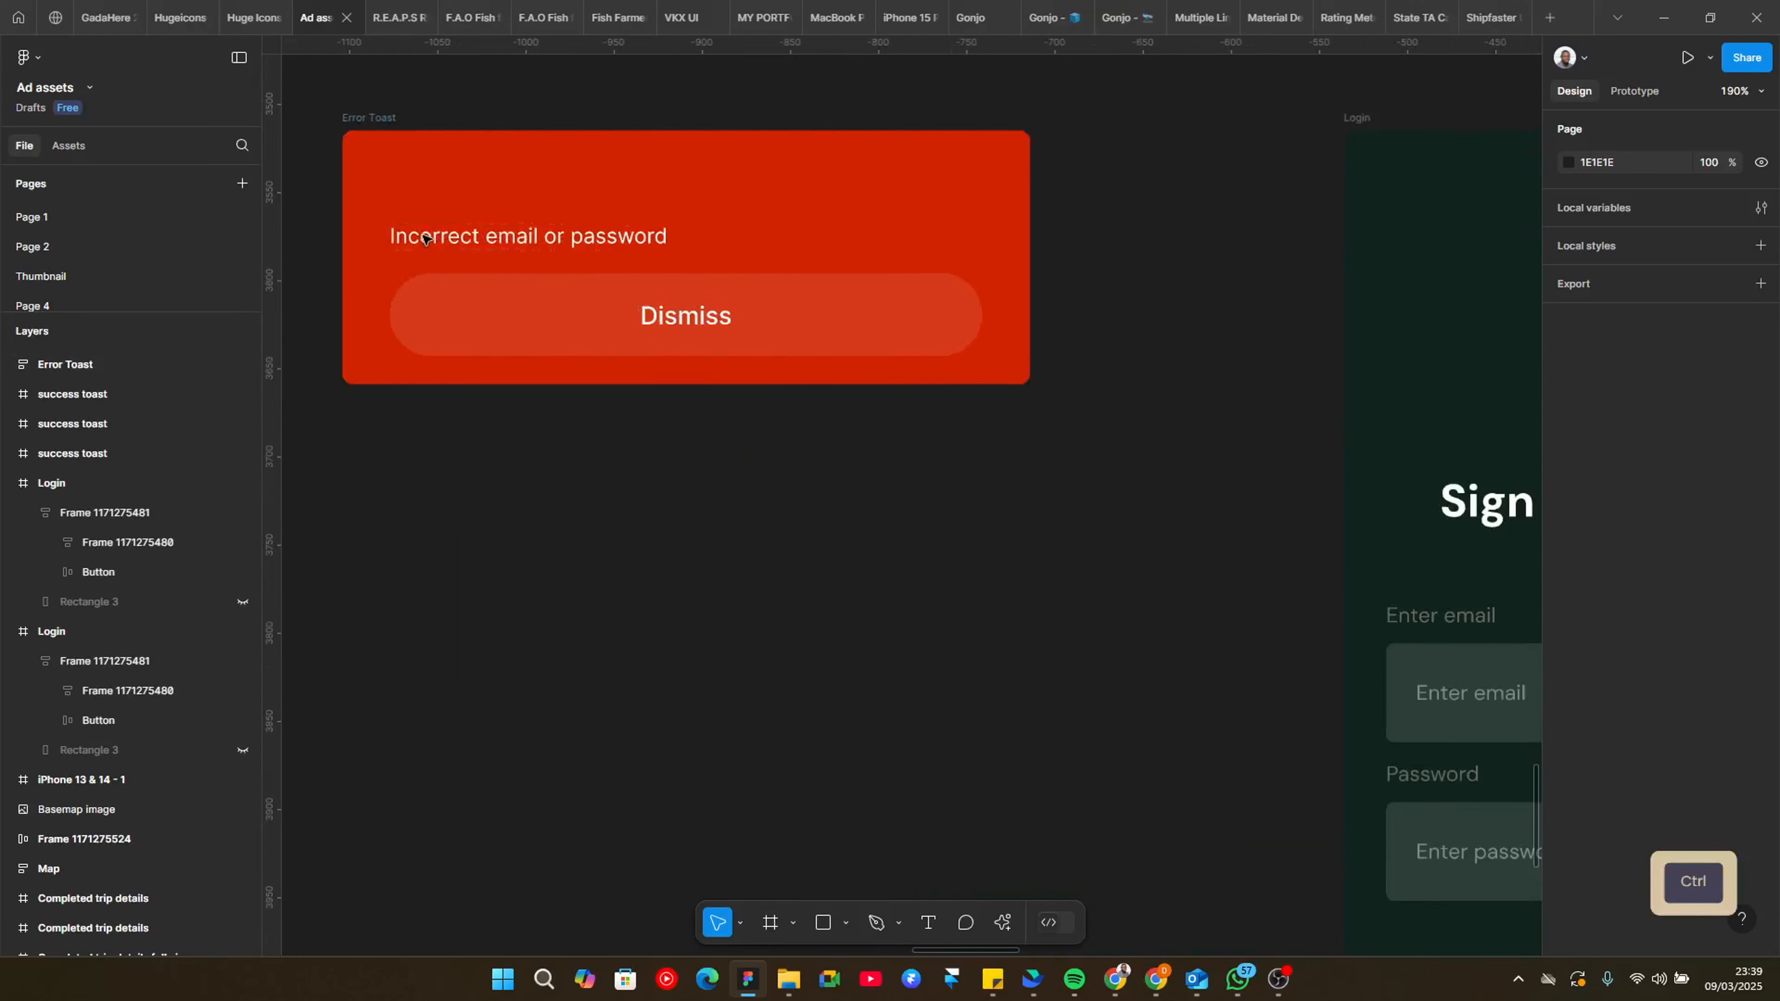
scroll(509, 249, "down", 8)
scroll(606, 284, "up", 8)
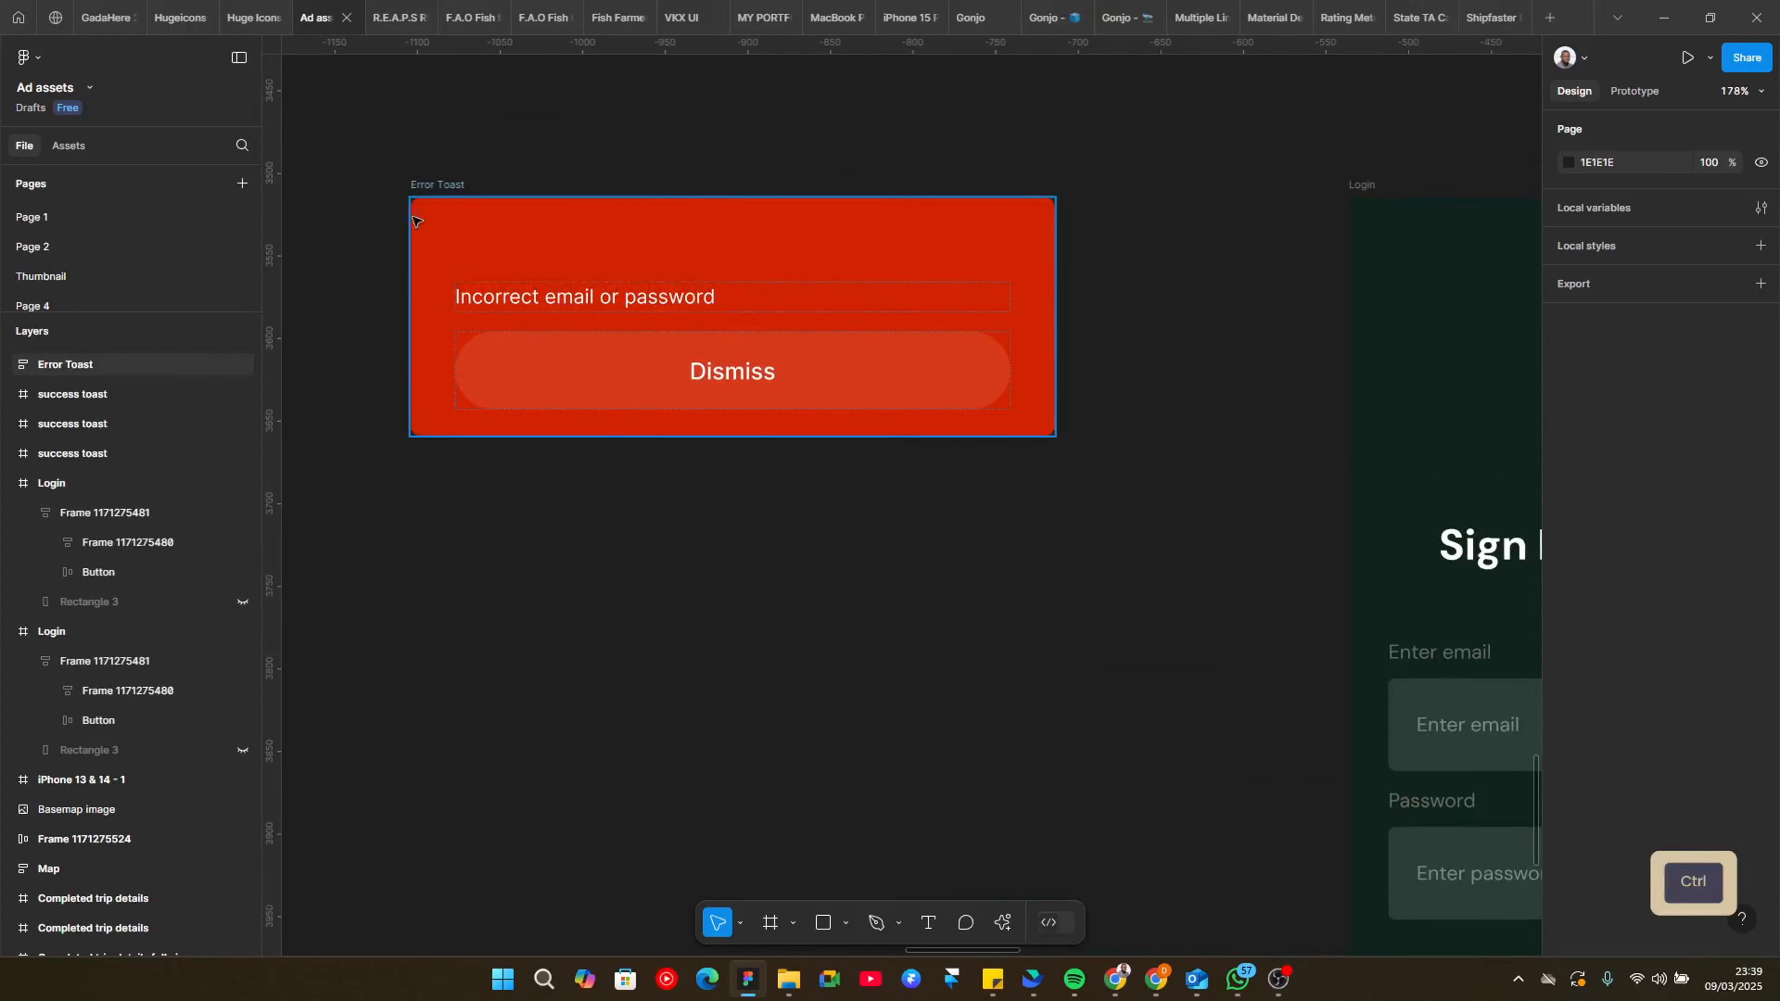
scroll(429, 208, "down", 3)
scroll(524, 210, "down", 1)
scroll(488, 199, "up", 4)
scroll(755, 295, "down", 2)
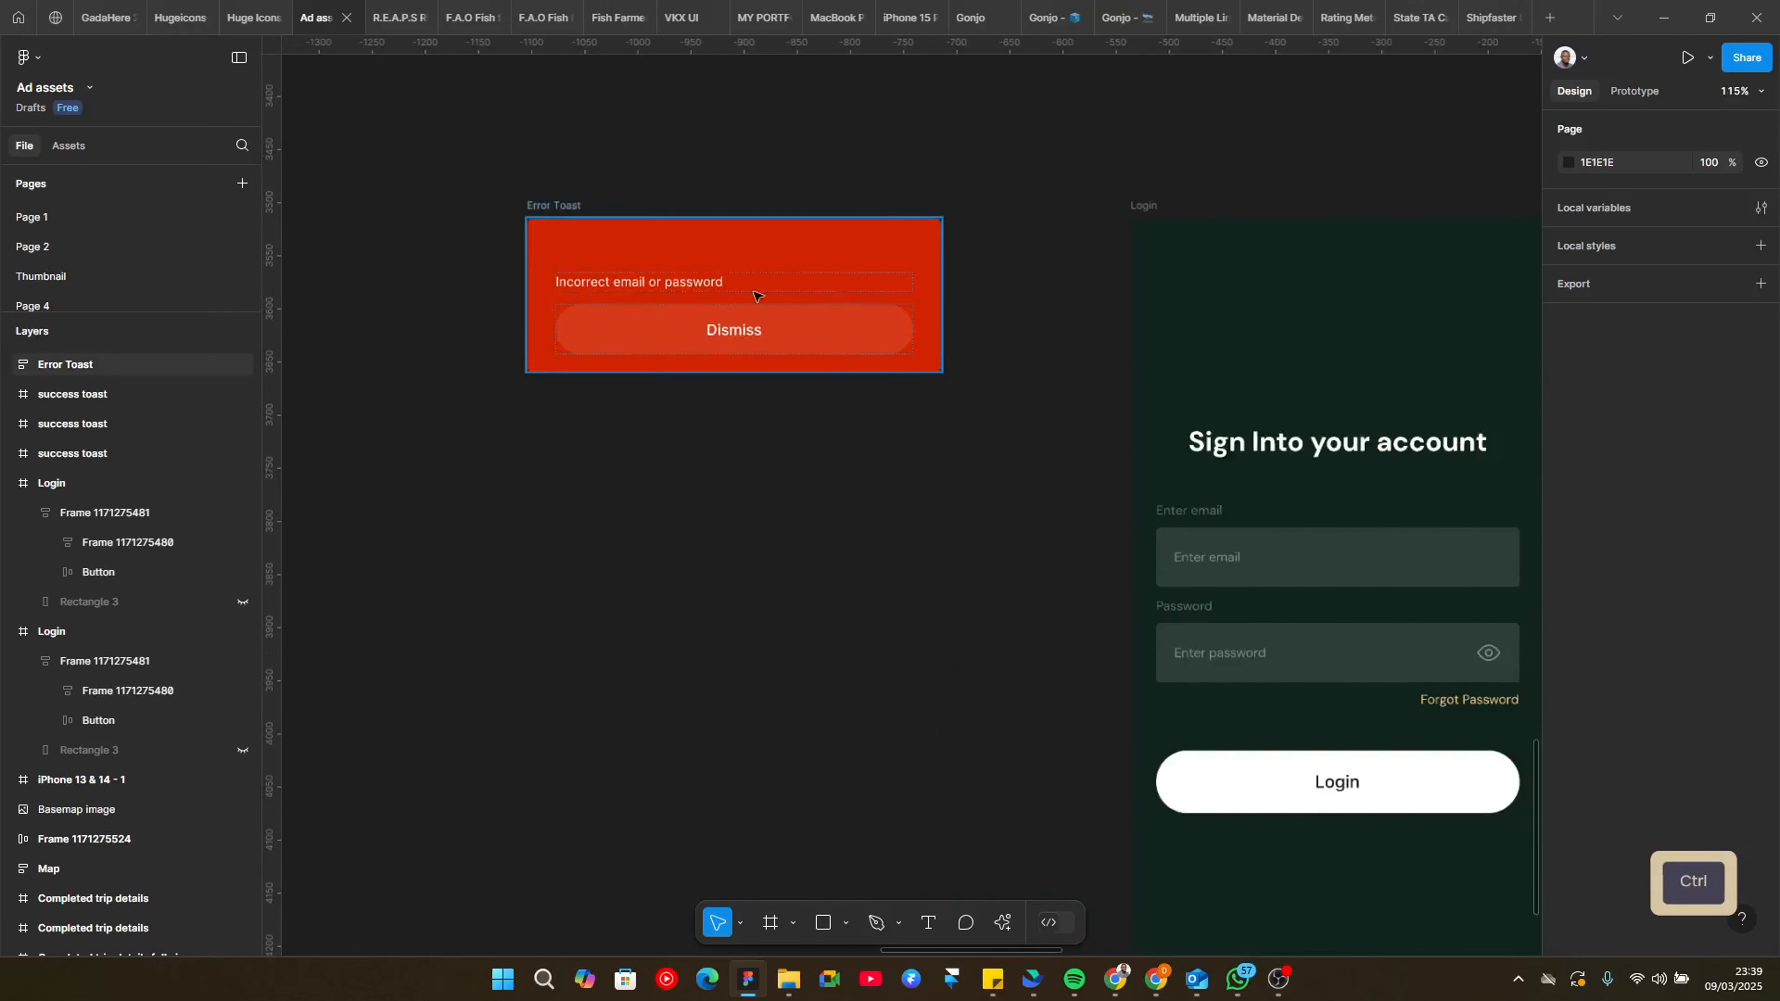
scroll(563, 237, "down", 1)
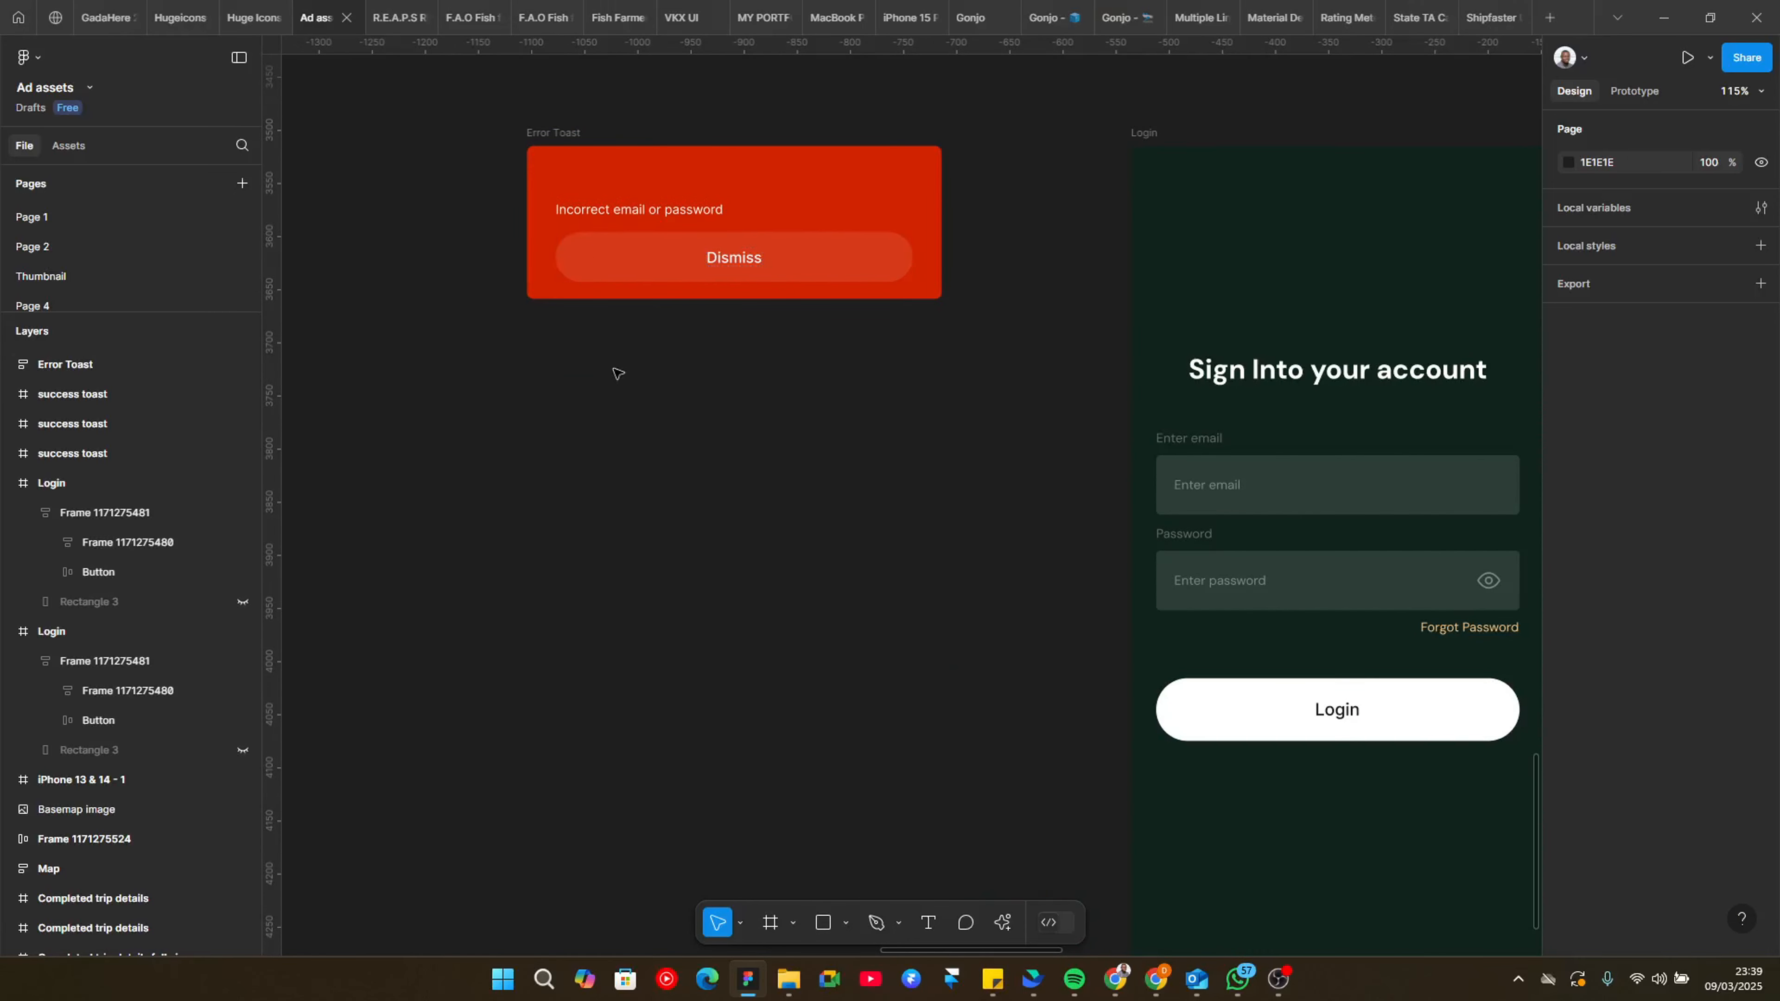
Step: Add a text layer reading "Incorrect email or password" on the empty canvas below the Error Toast frame
key("t")
left_click(597, 497)
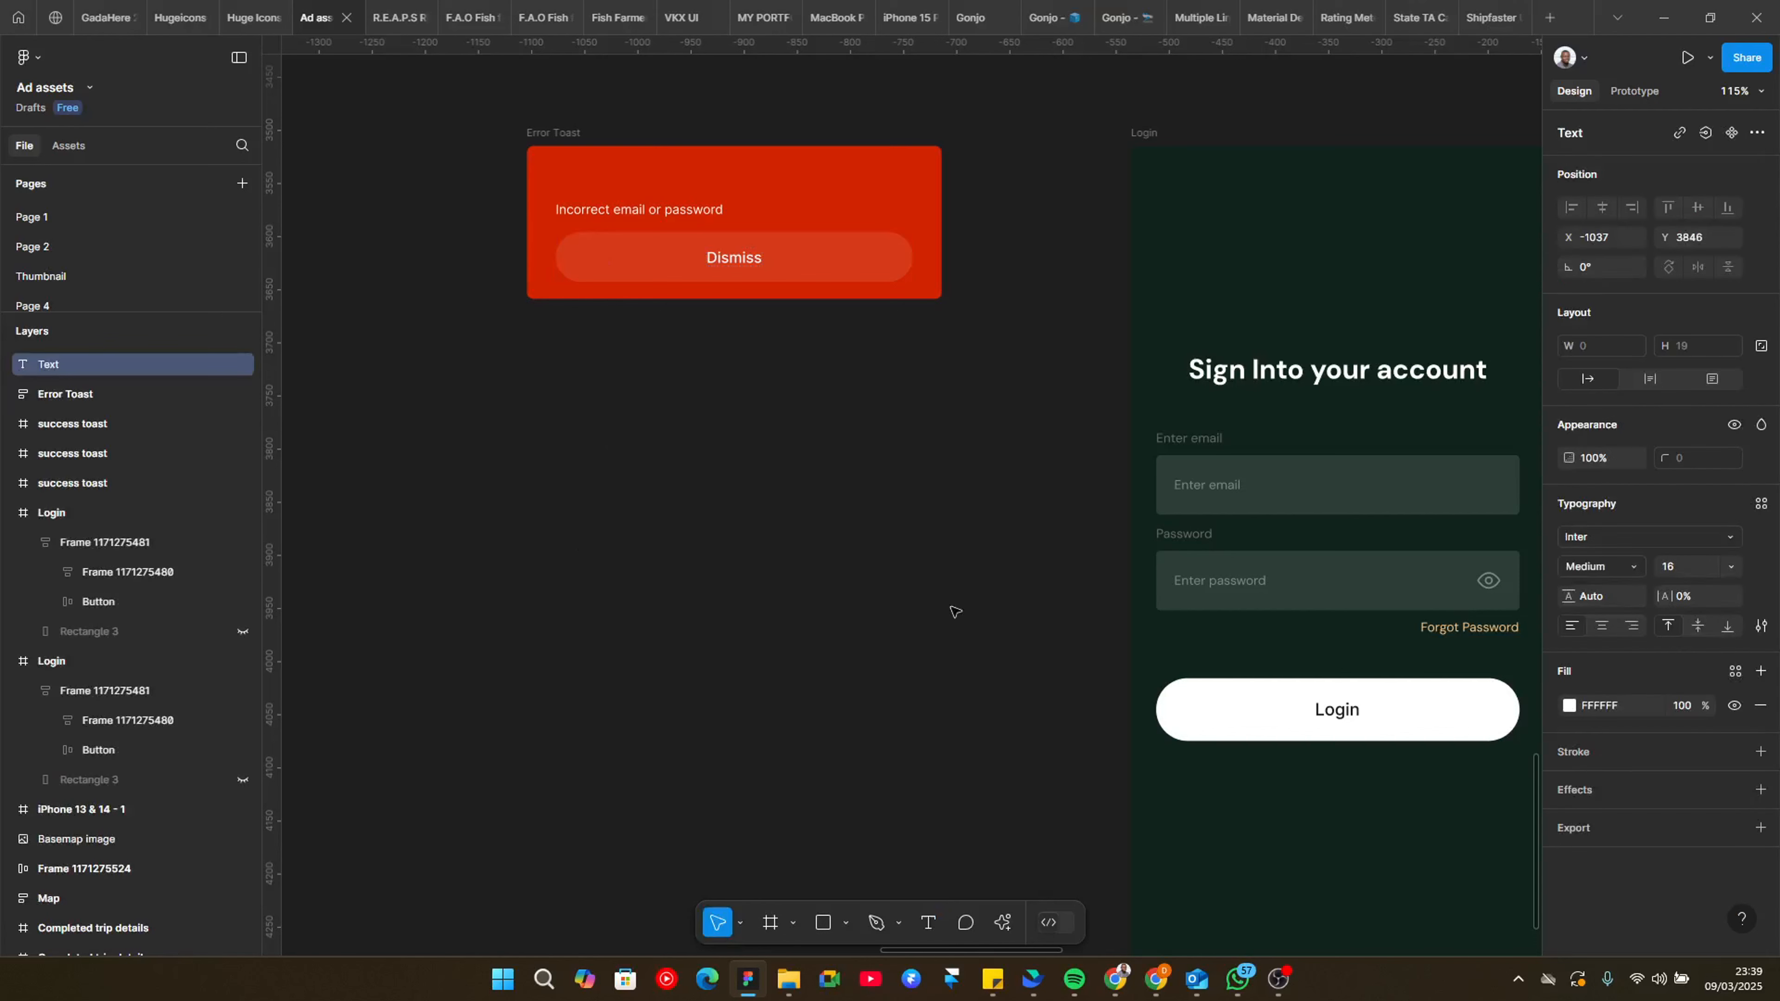
type("Incorre")
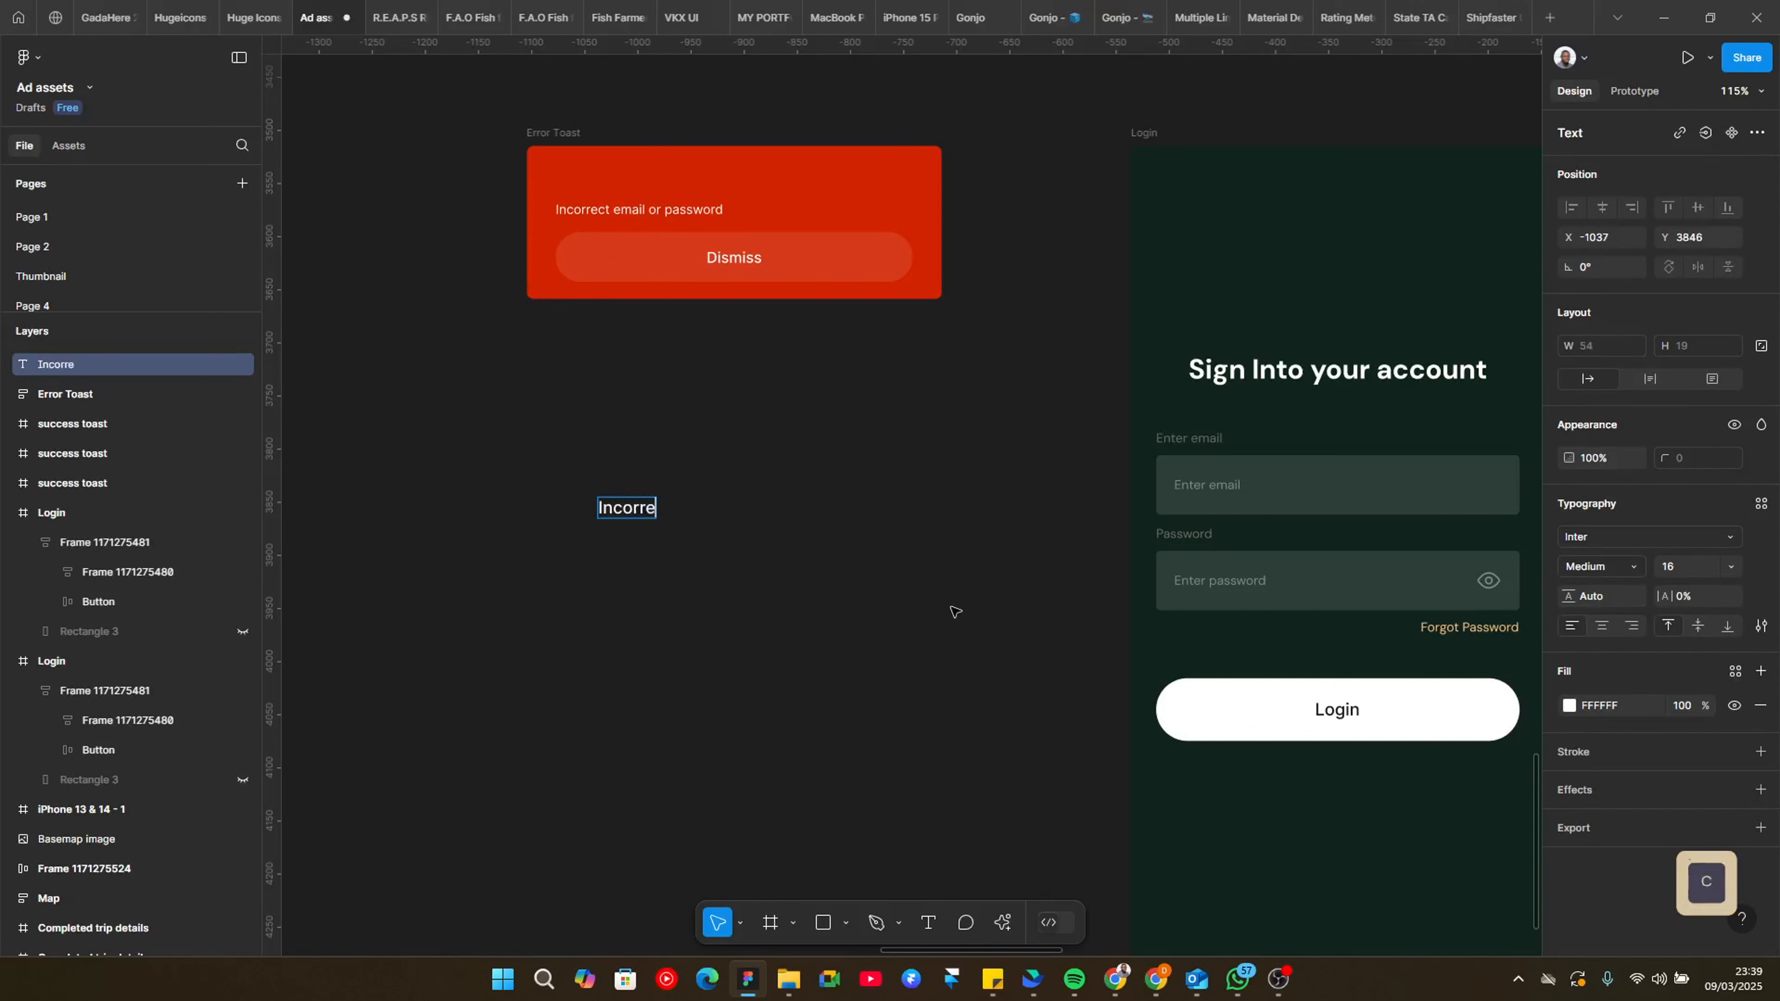
type("ct email ")
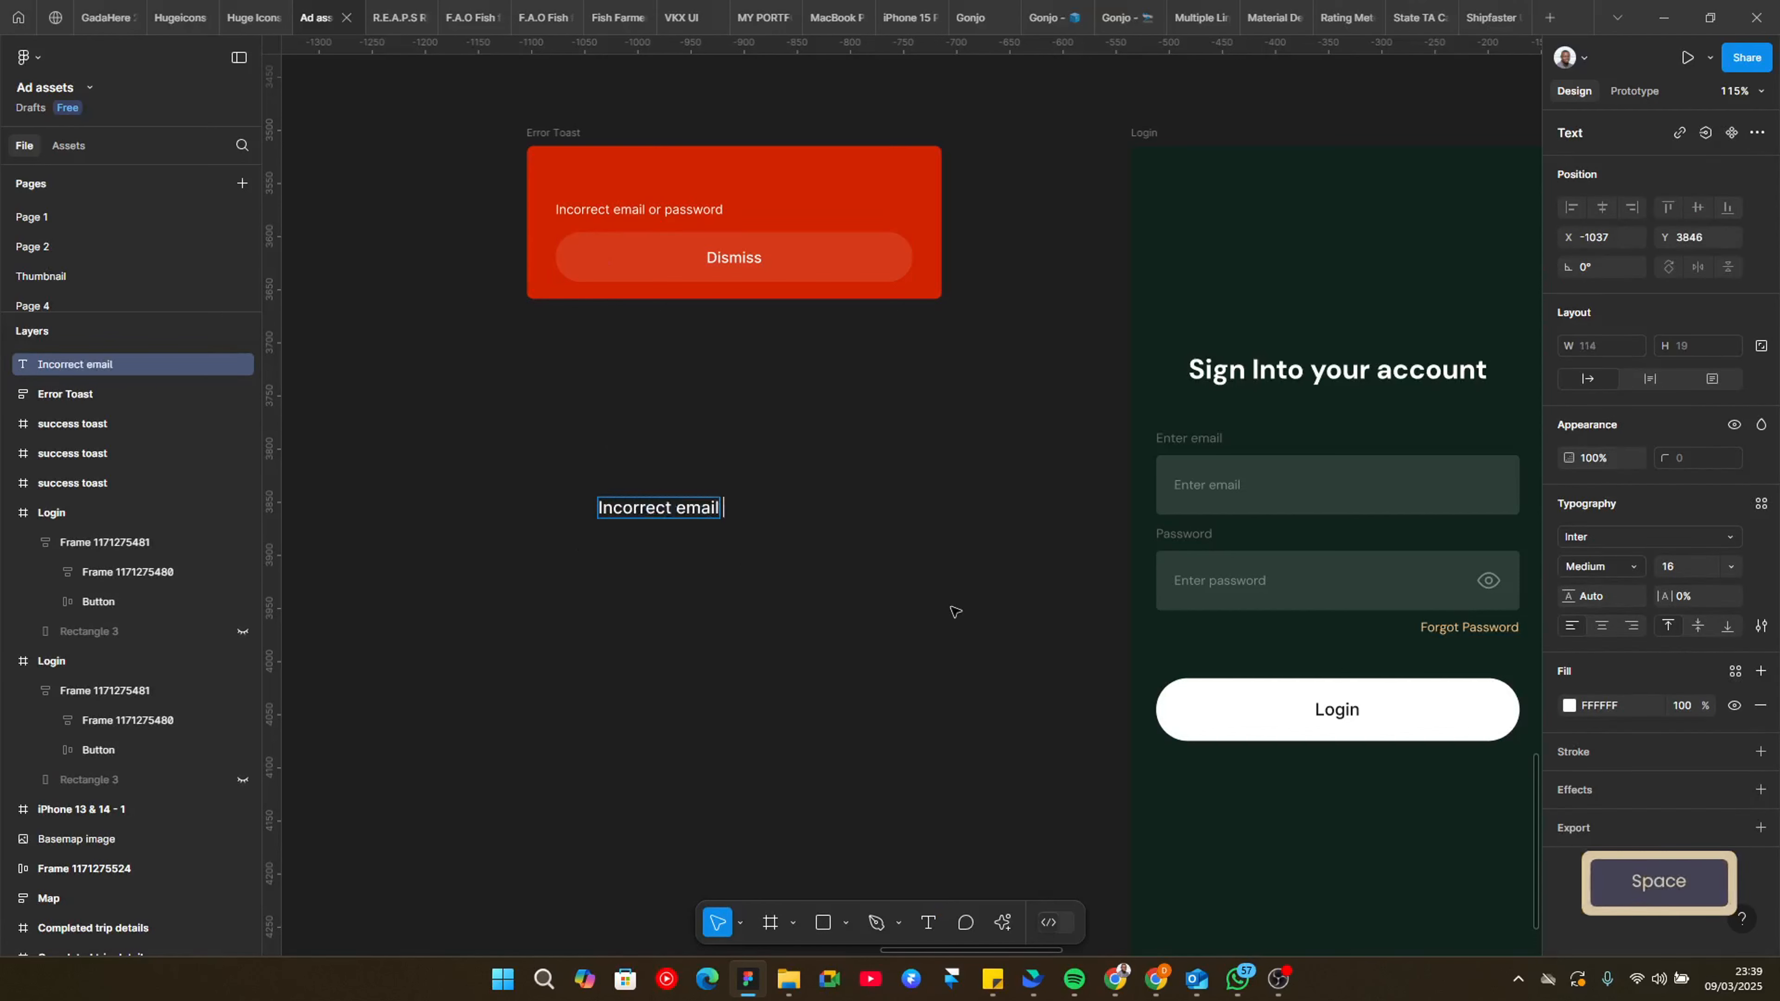
type("or pa")
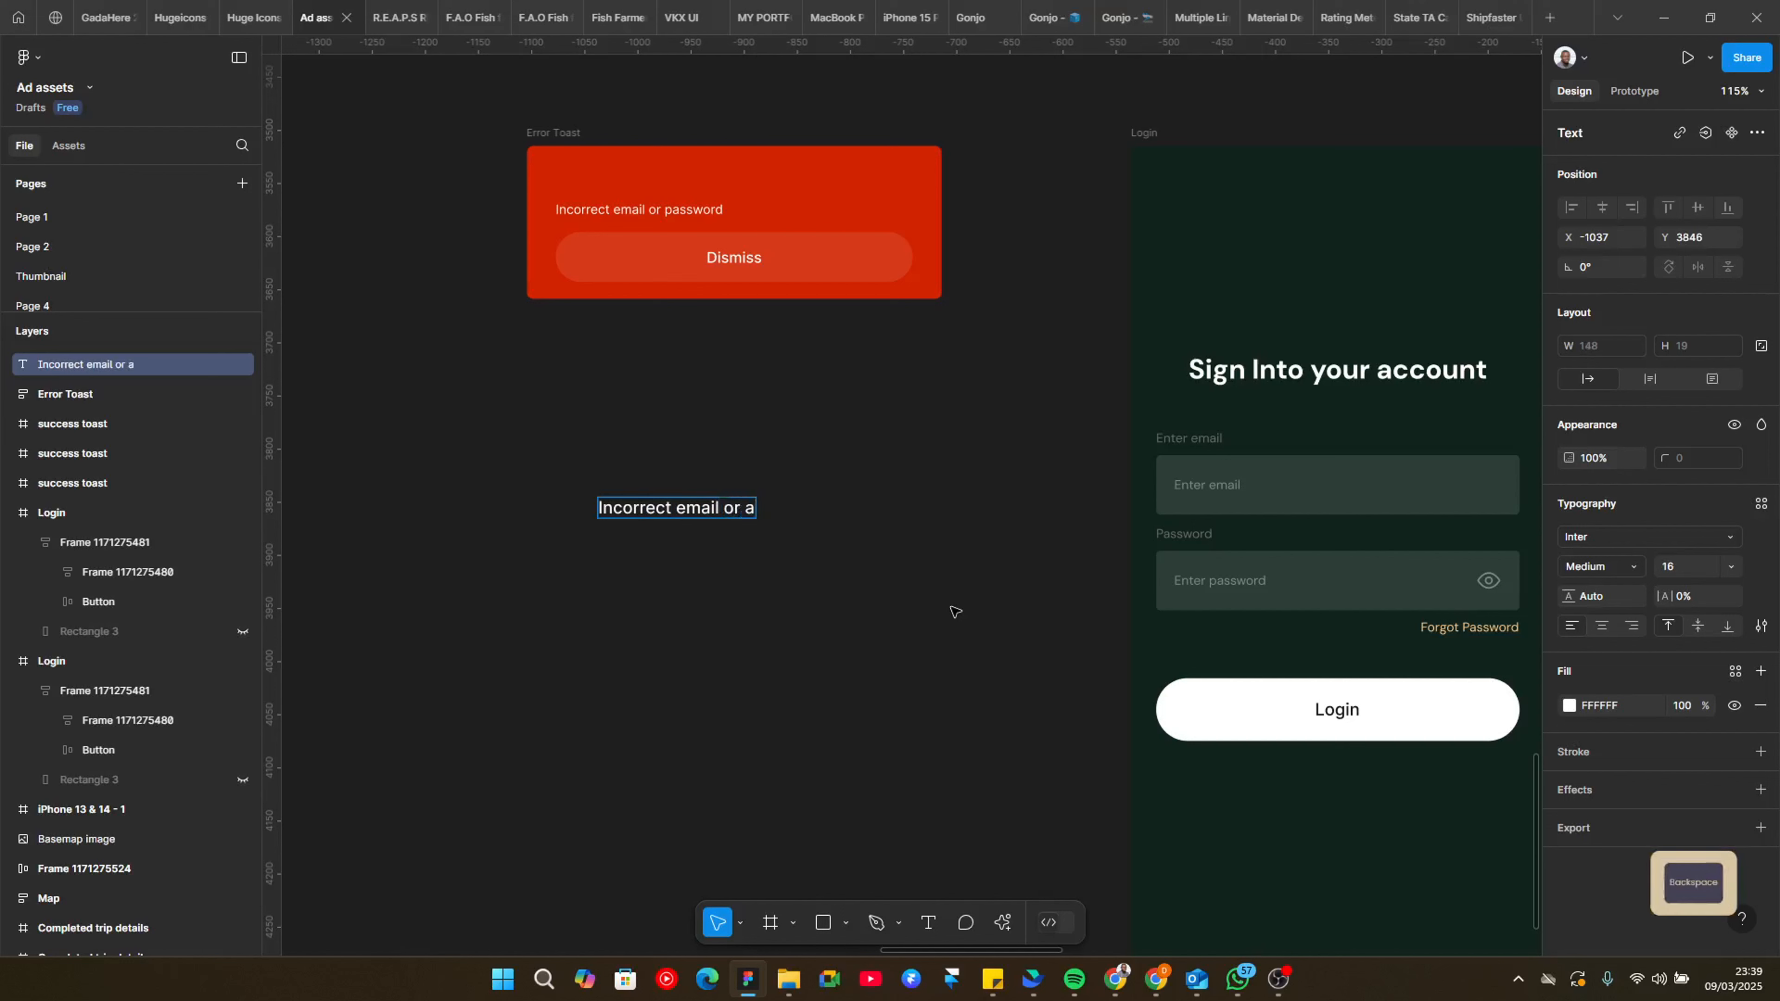
type("ssword")
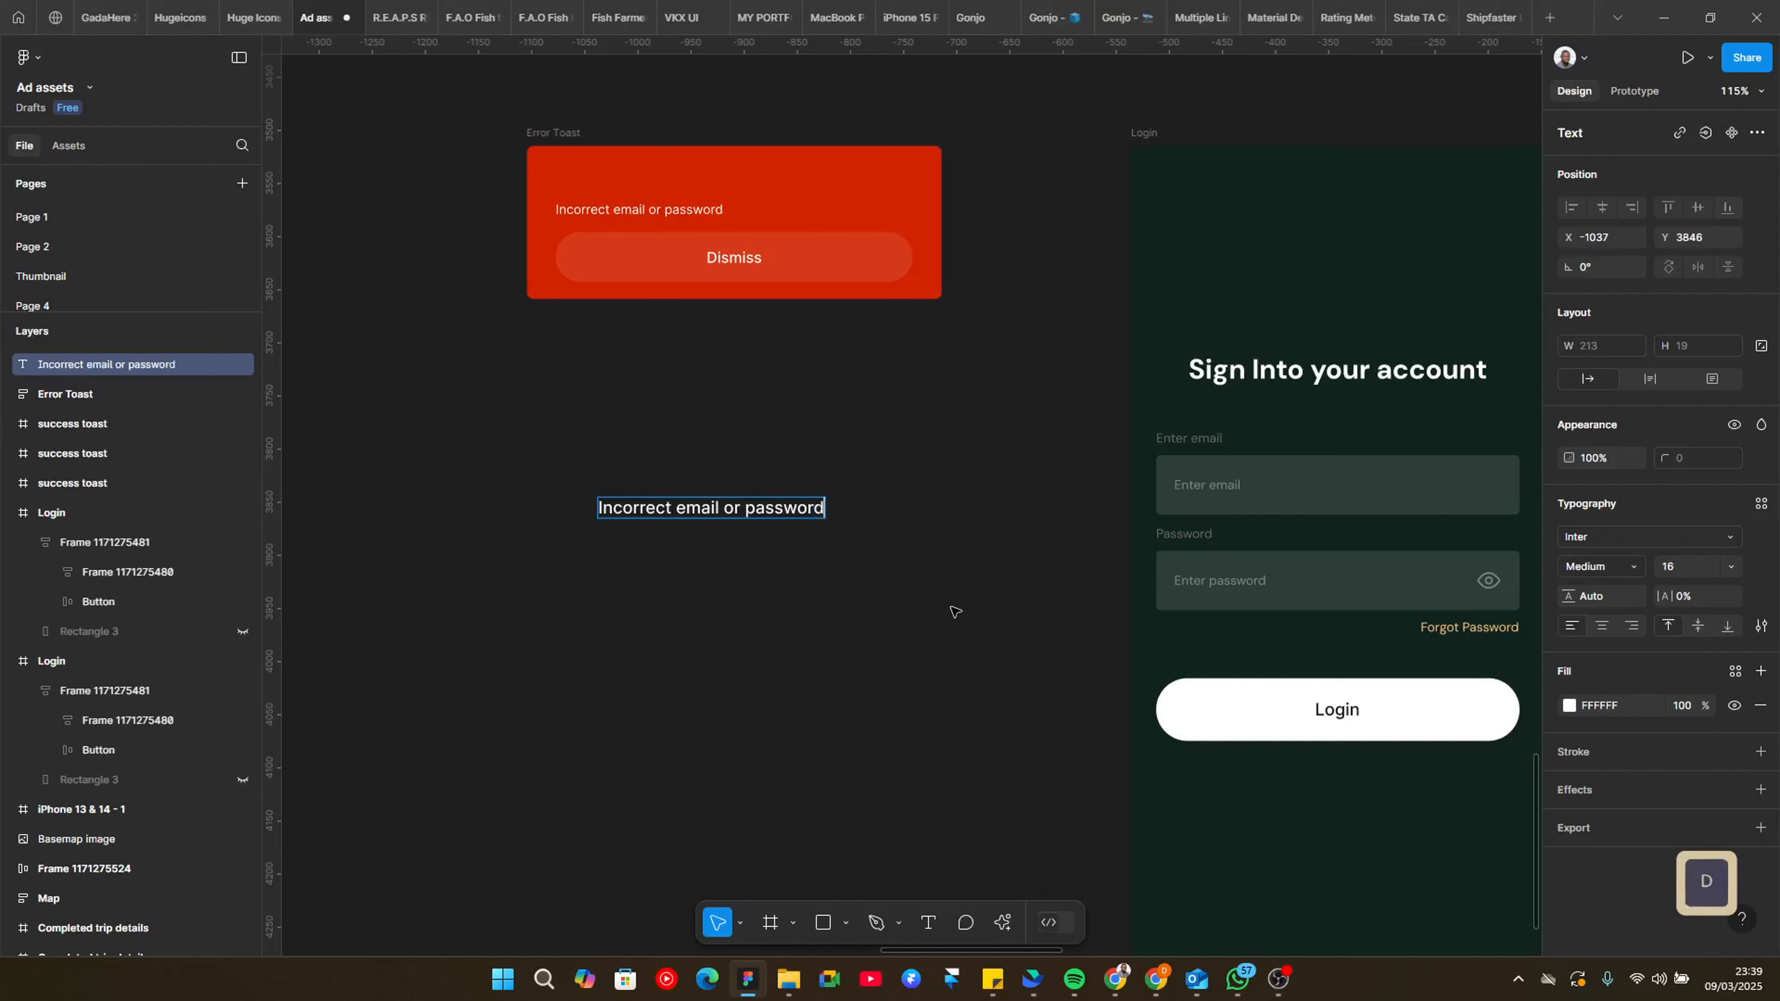
key("Escape")
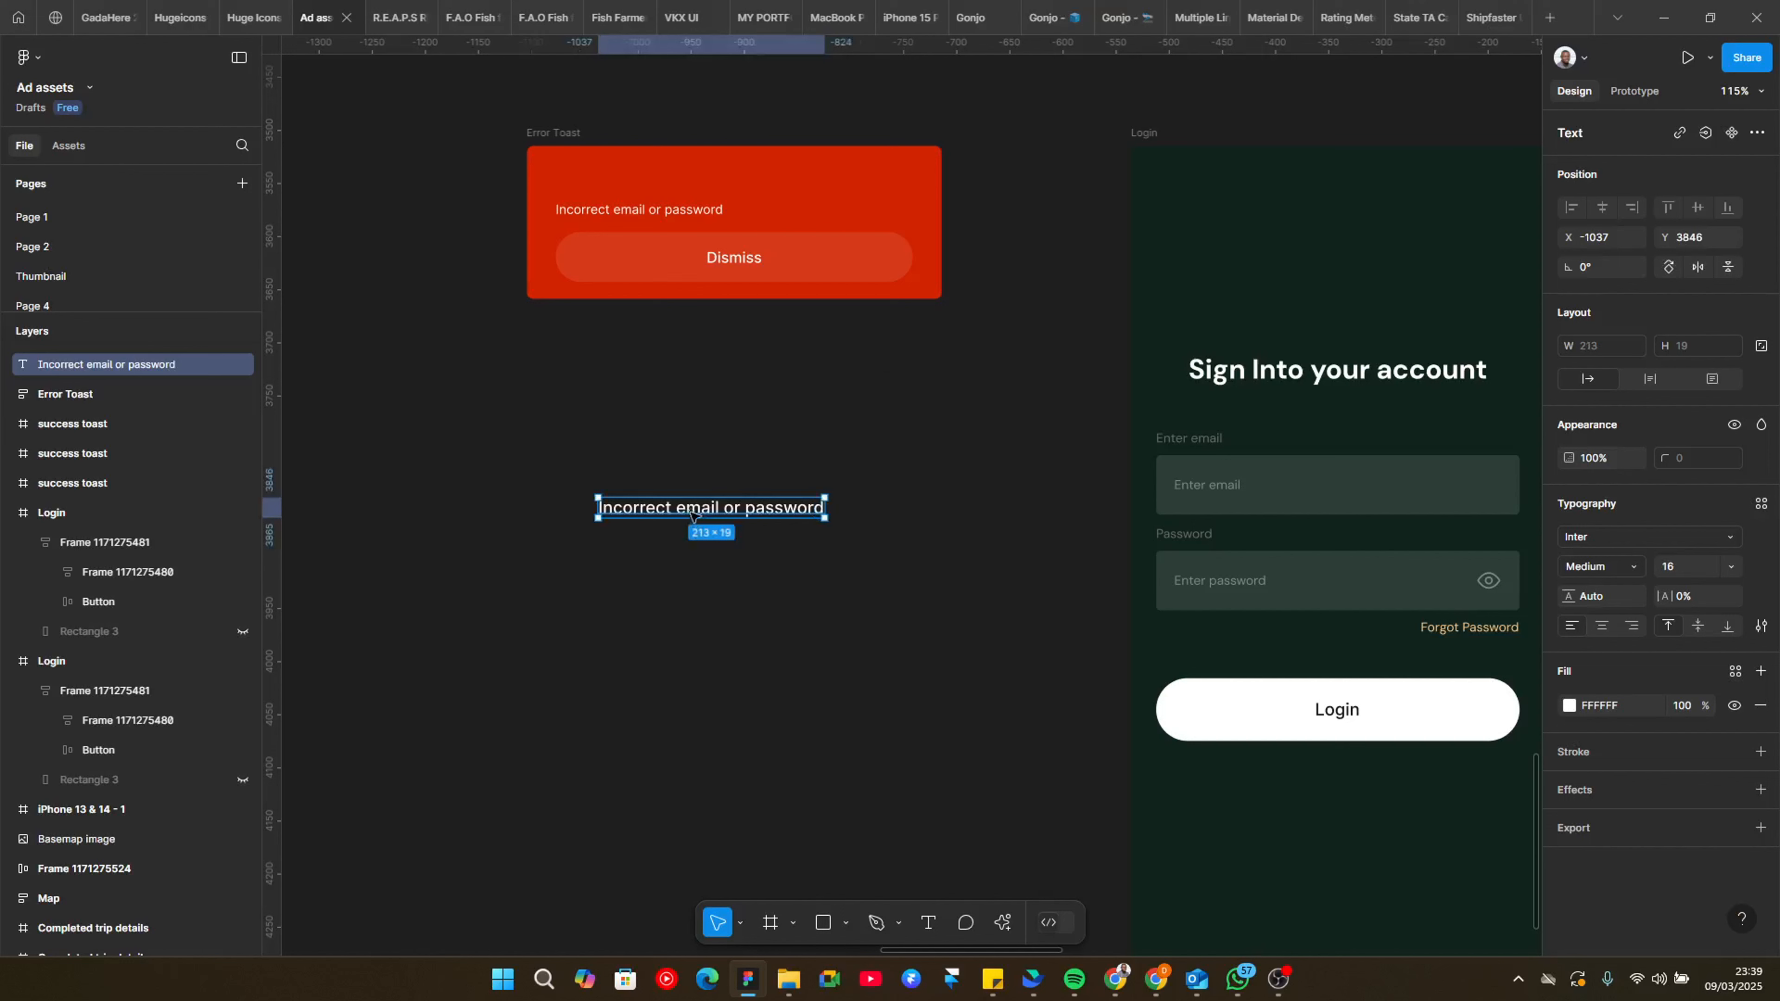
Step: Duplicate the new message text straight below itself and change the copy's wording to "Dismiss"
left_click_drag(696, 512, 696, 609, "alt+shift")
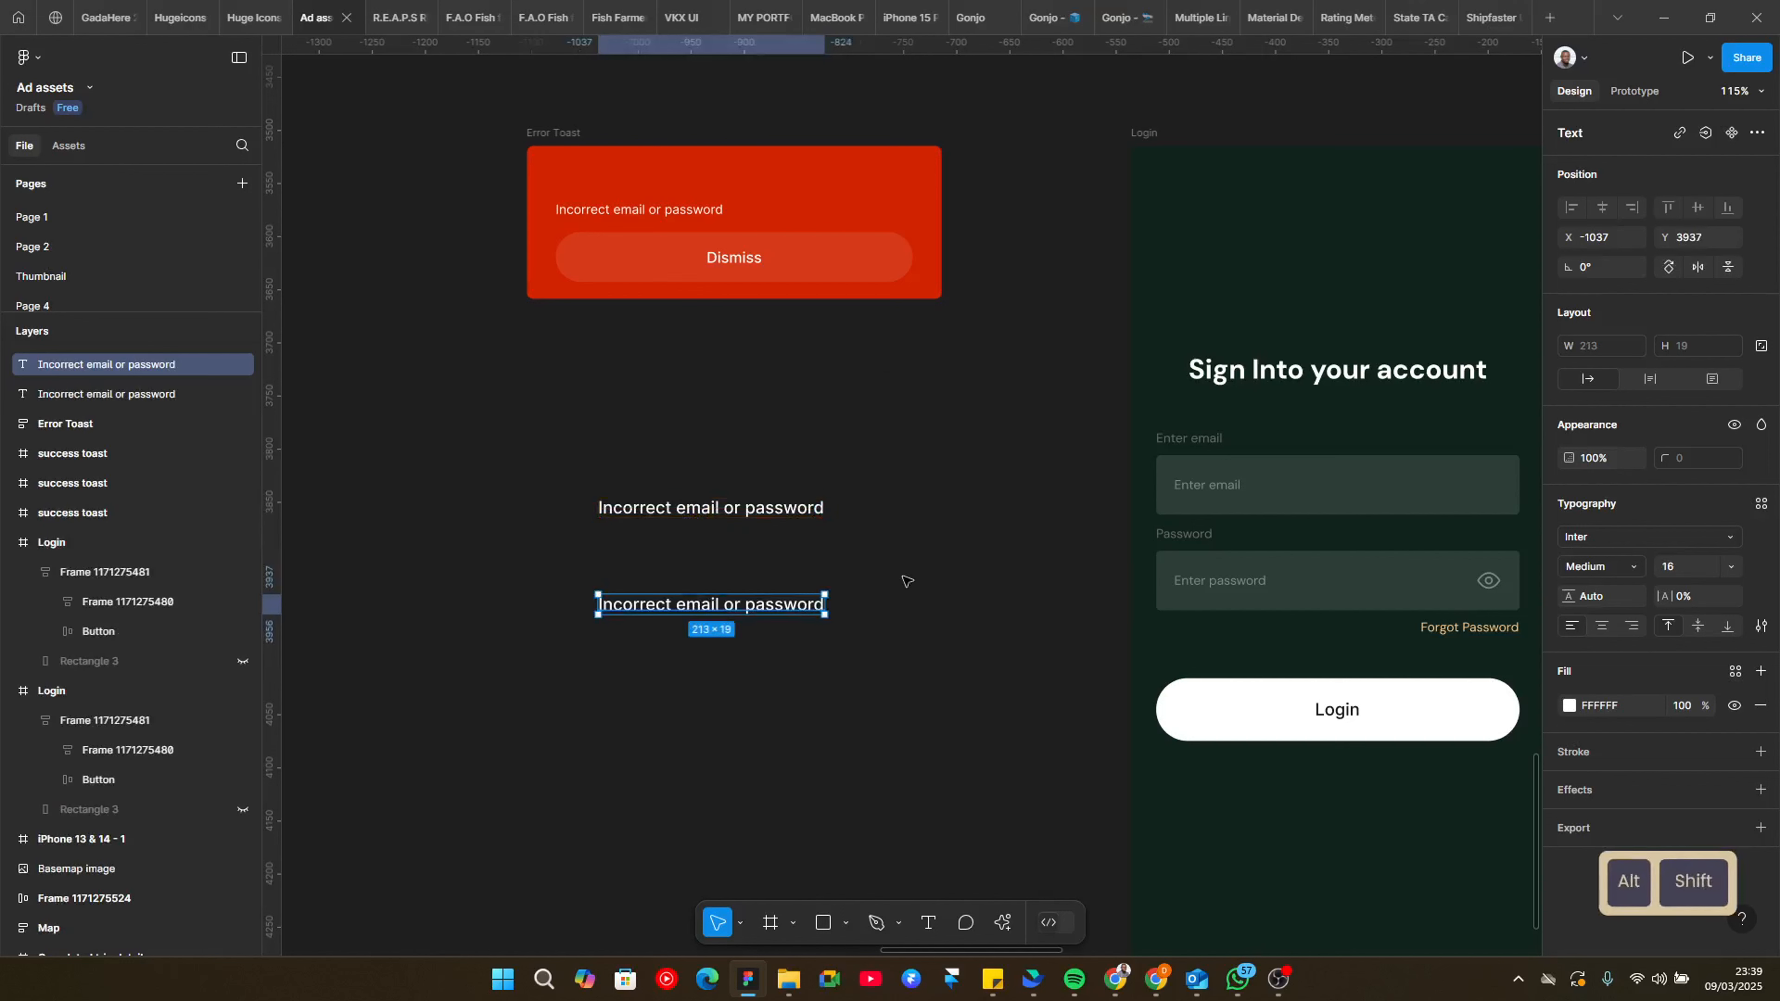
double_click(698, 608)
type("Dismiss")
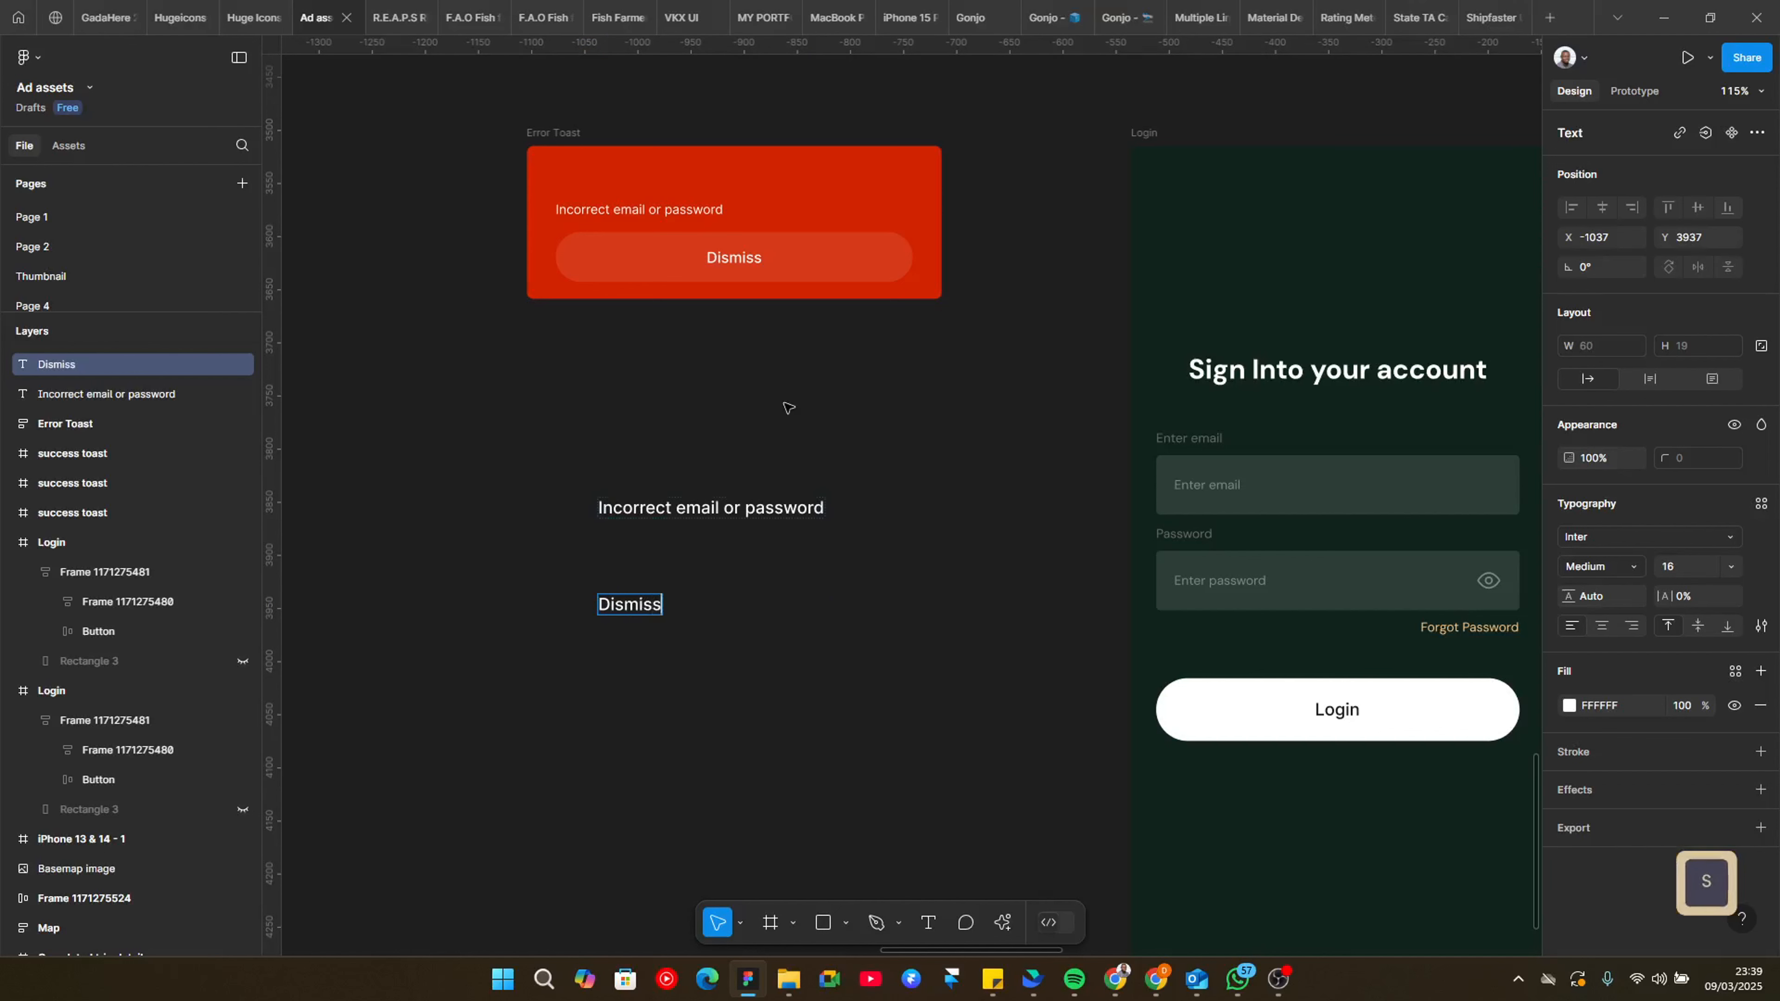
key("Escape")
Step: Set the new Dismiss text to font size 14, matching the existing toast, and wrap it in an auto layout frame
left_click(743, 259)
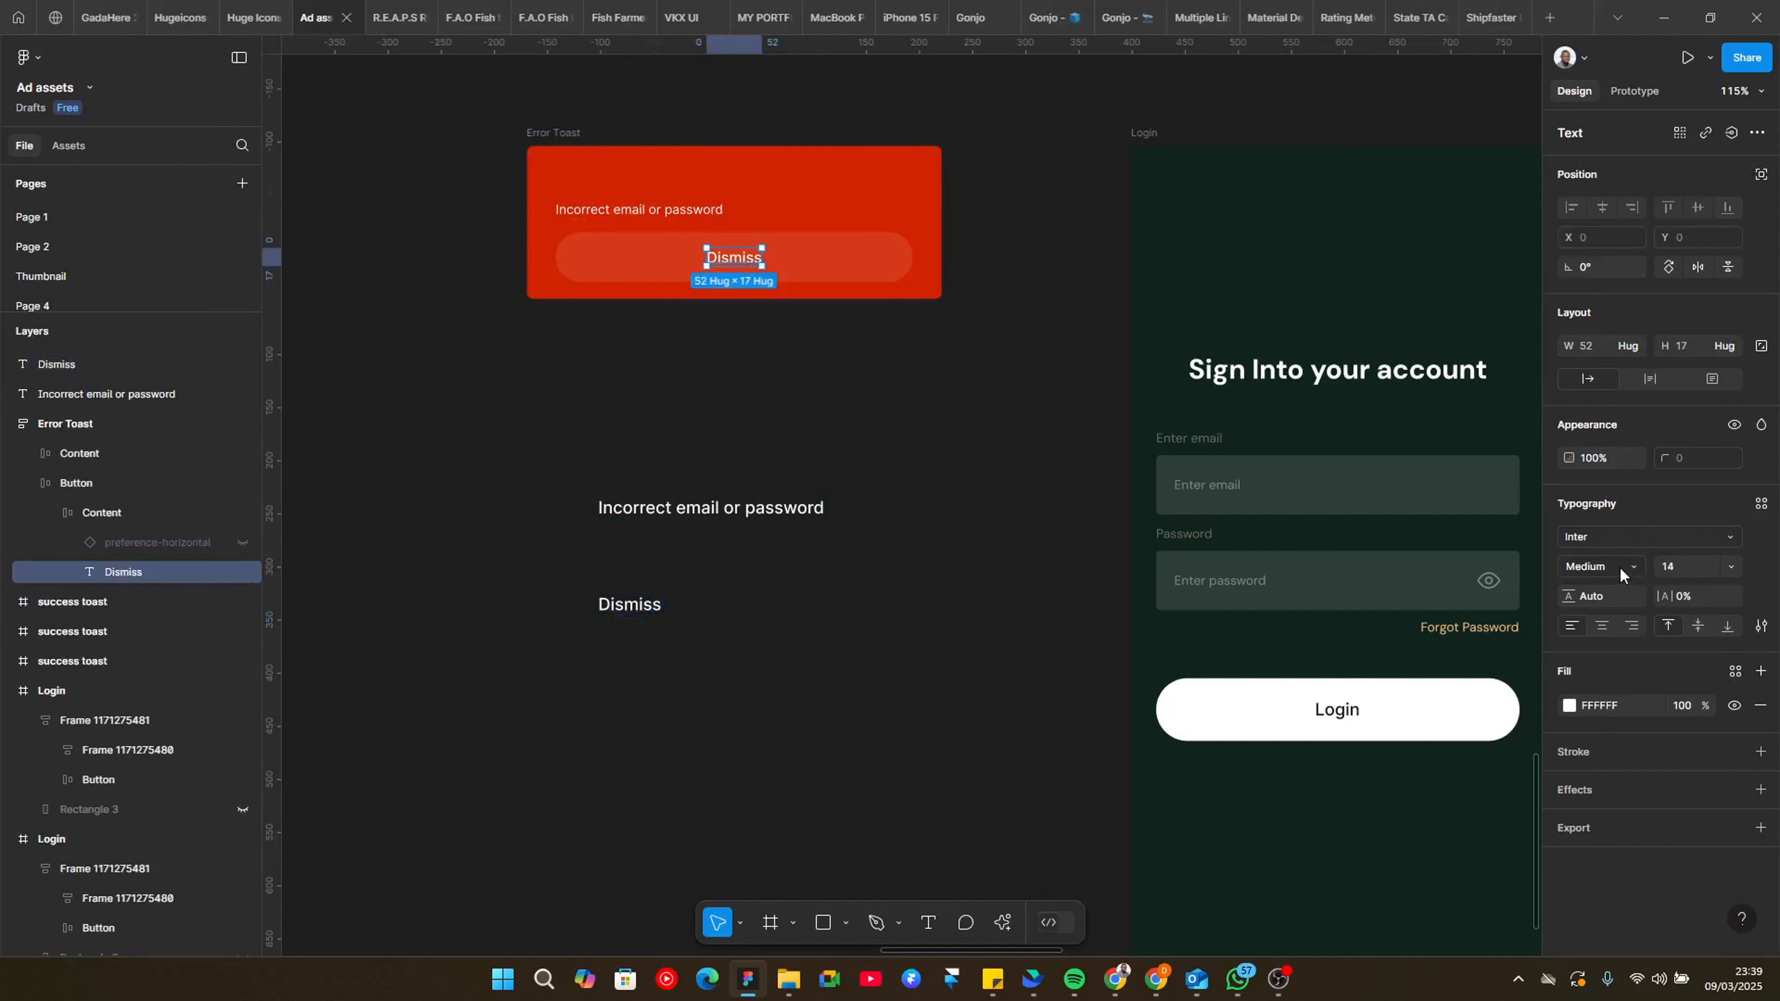
left_click(631, 605)
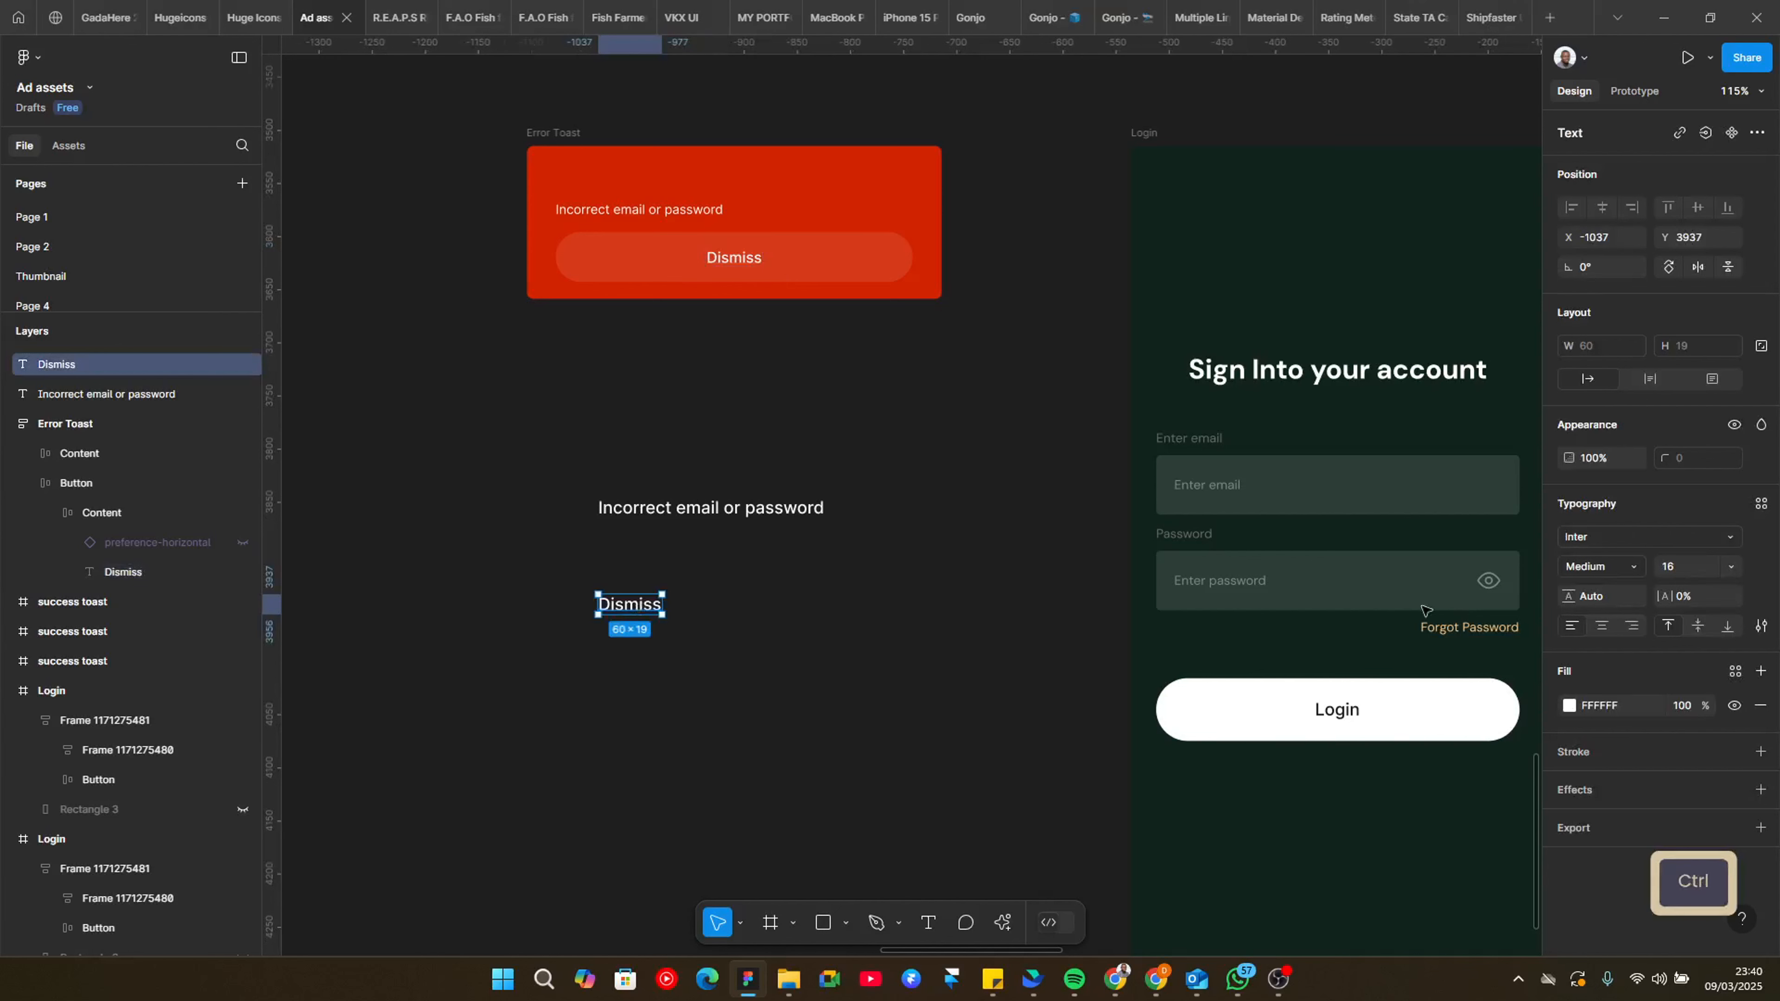
left_click(1730, 566)
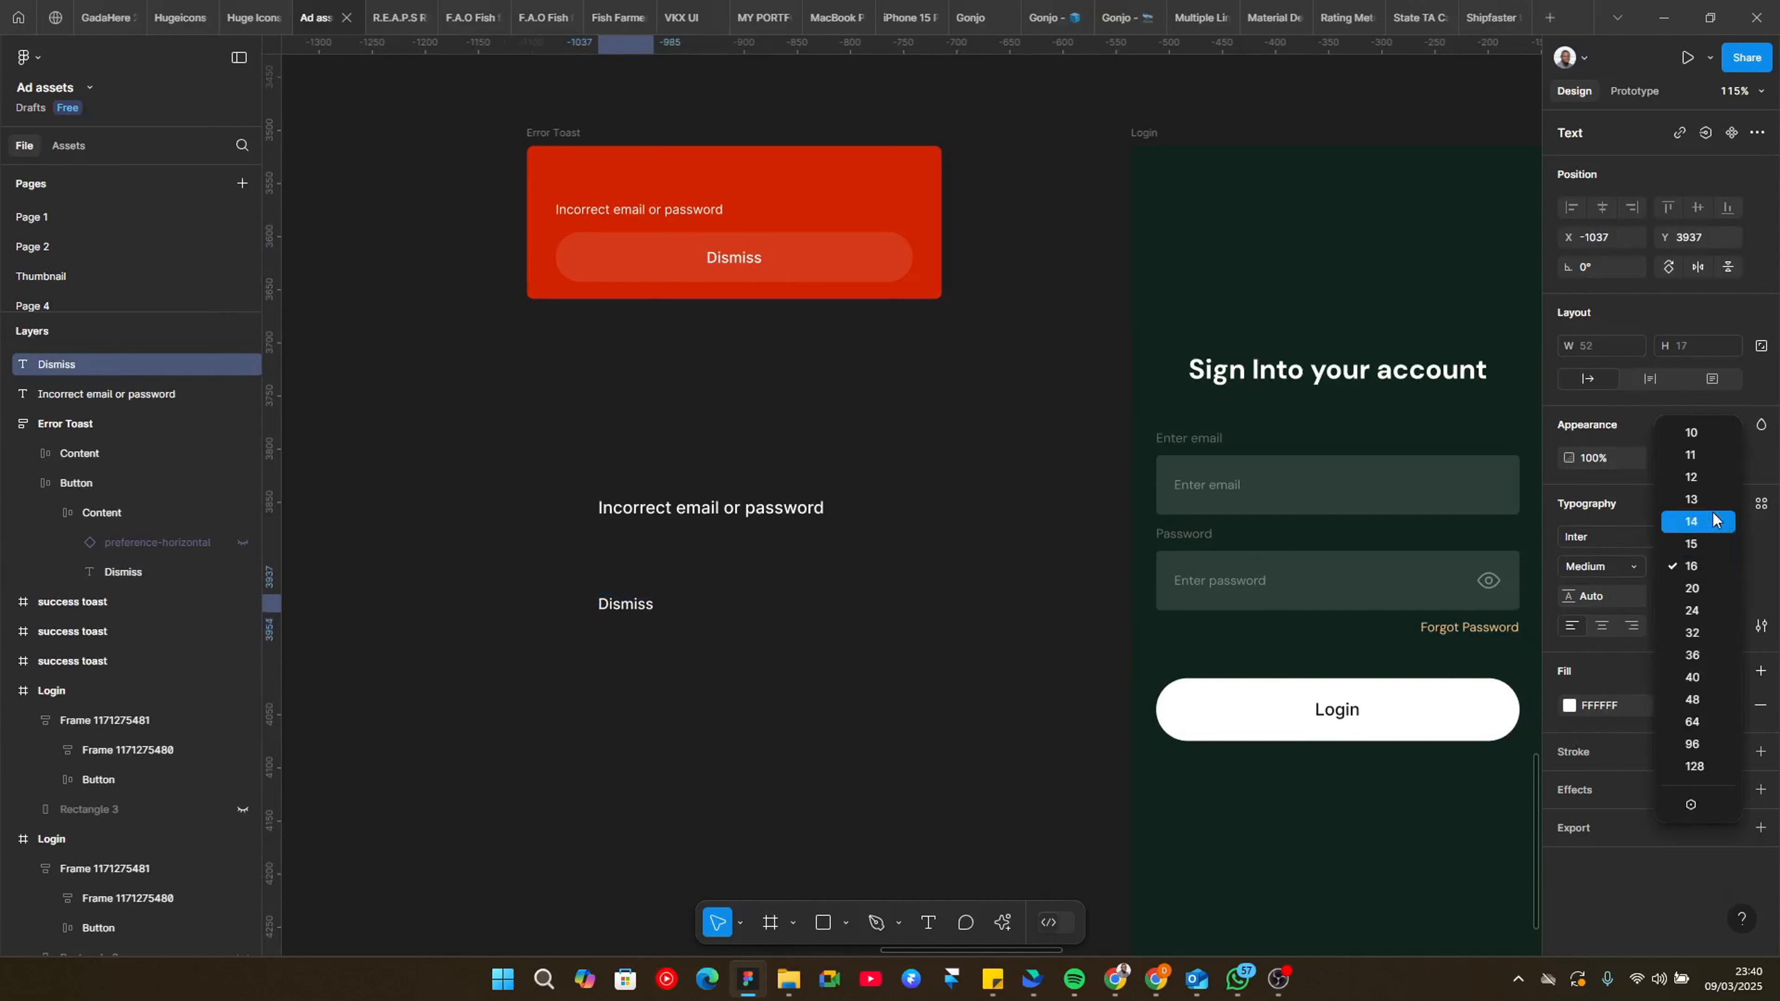
left_click(1713, 517)
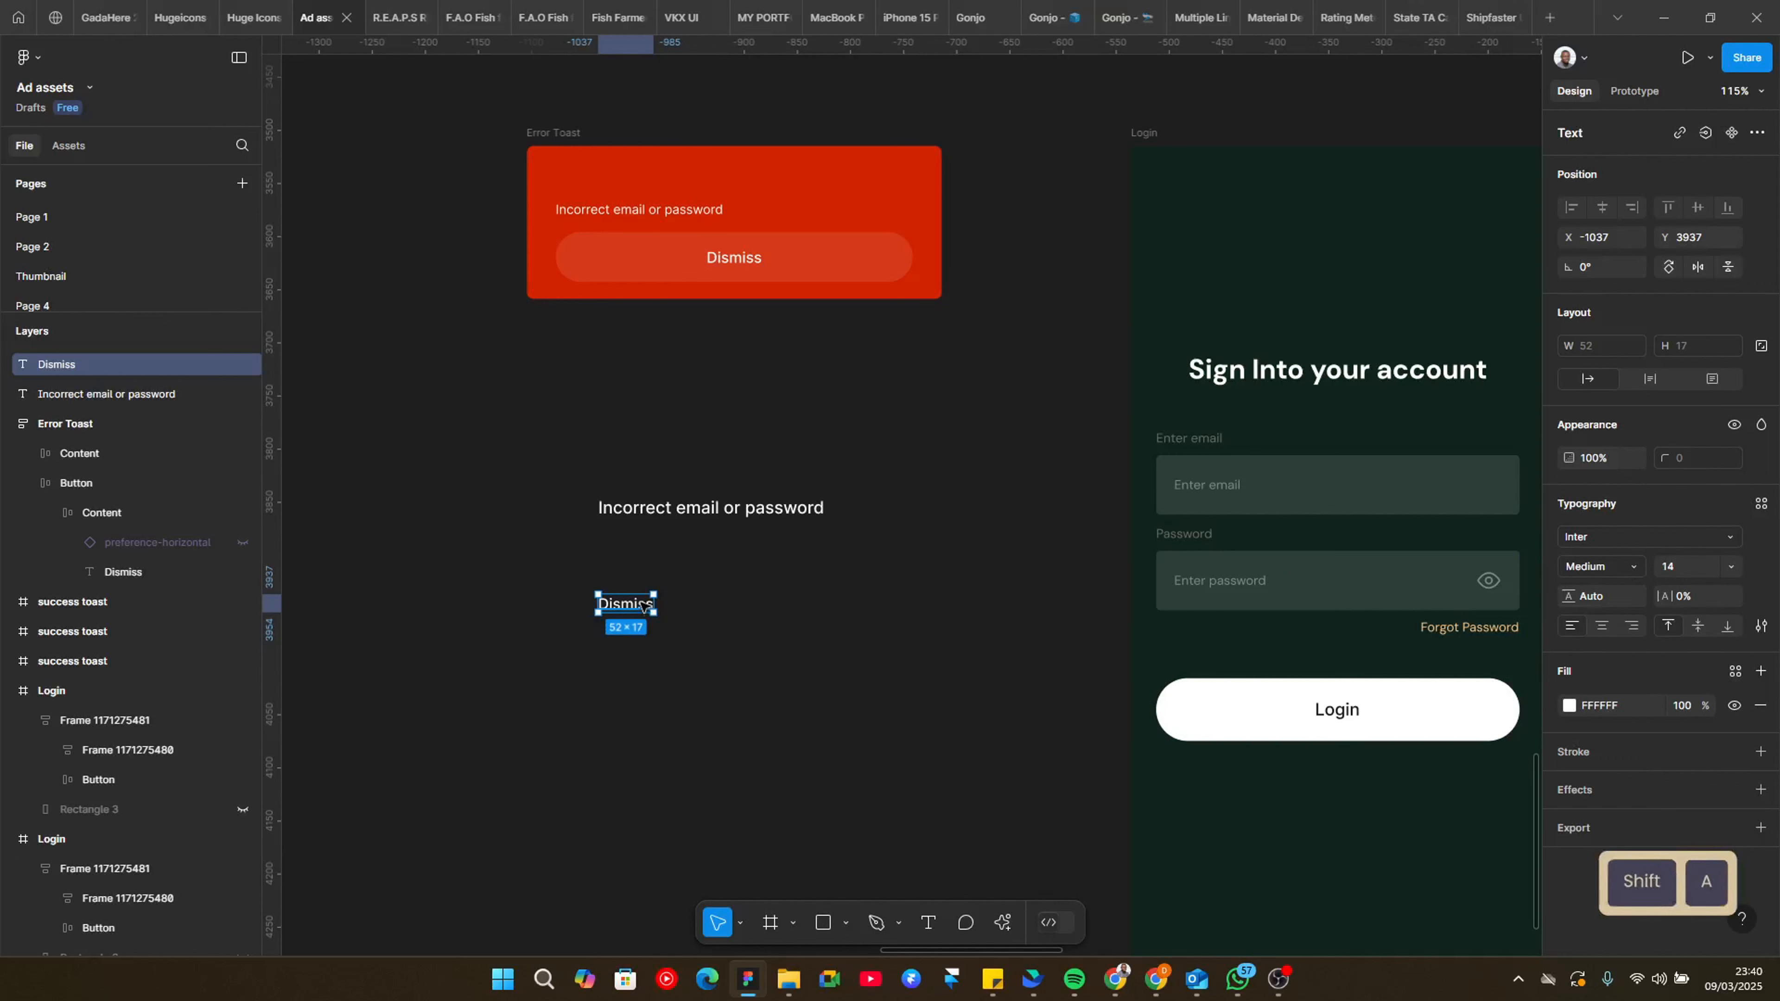
key("shift+a")
Step: Center the Dismiss frame beneath the new message text and combine both in a vertical auto layout frame
scroll(701, 599, "right", 2)
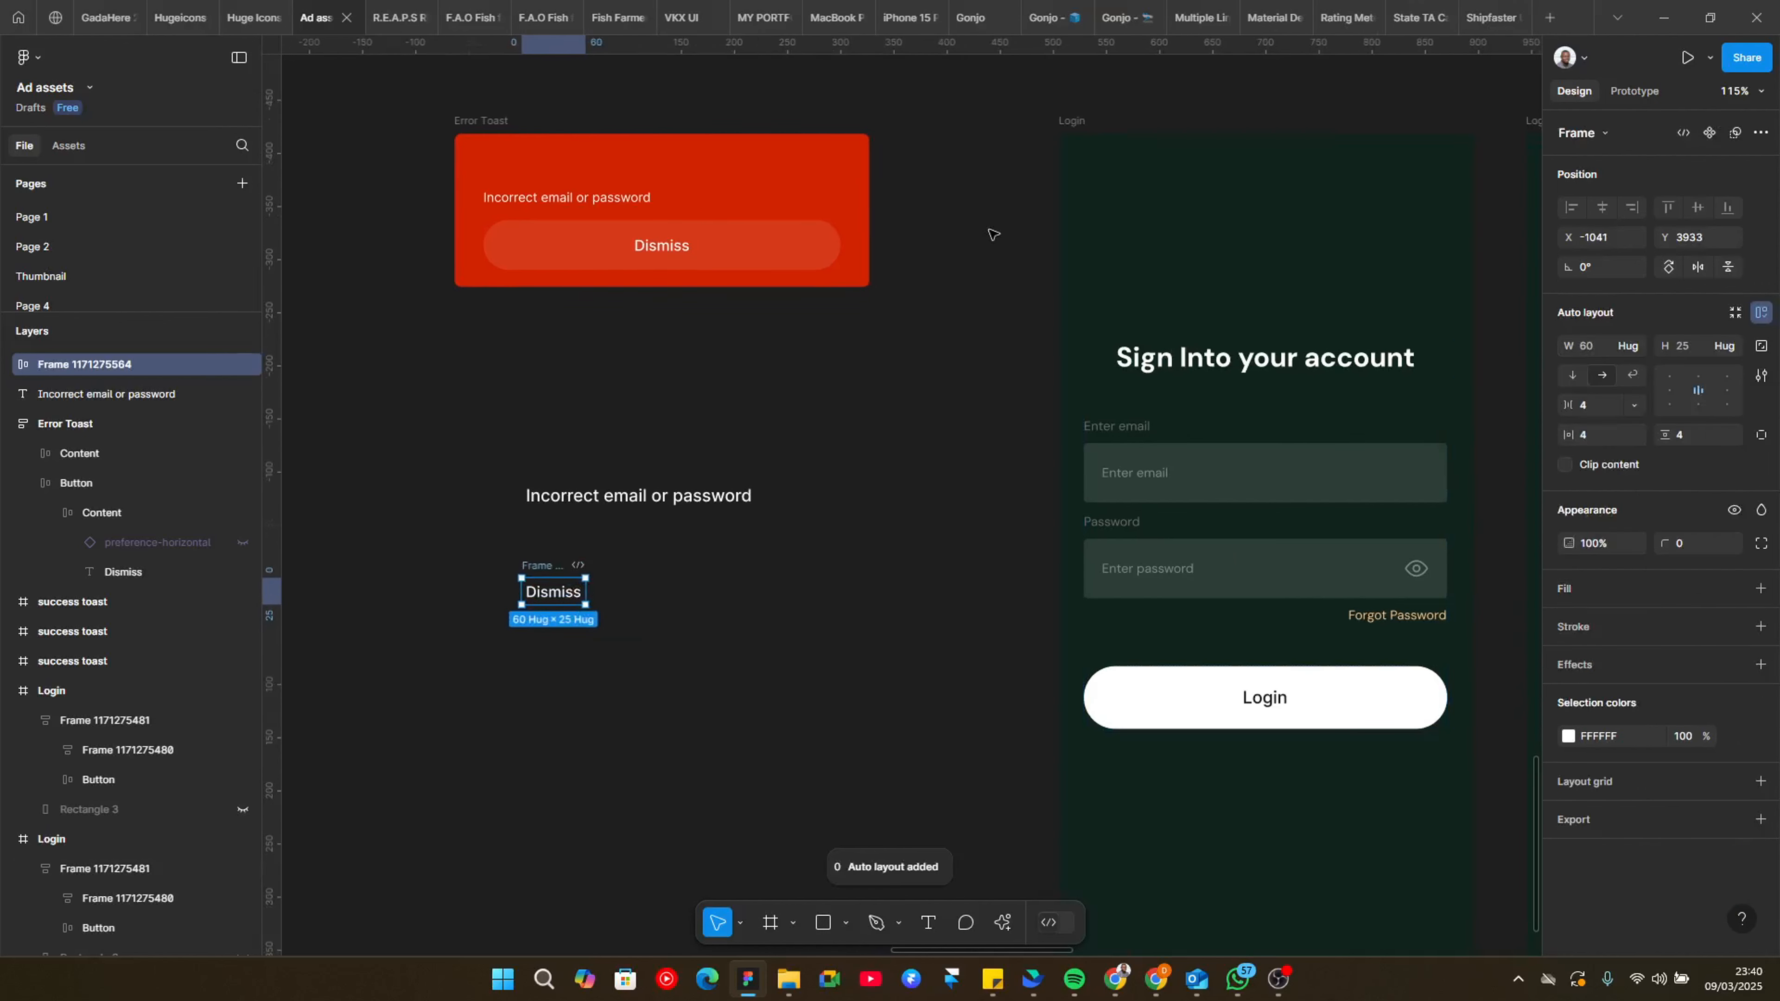
left_click(612, 162)
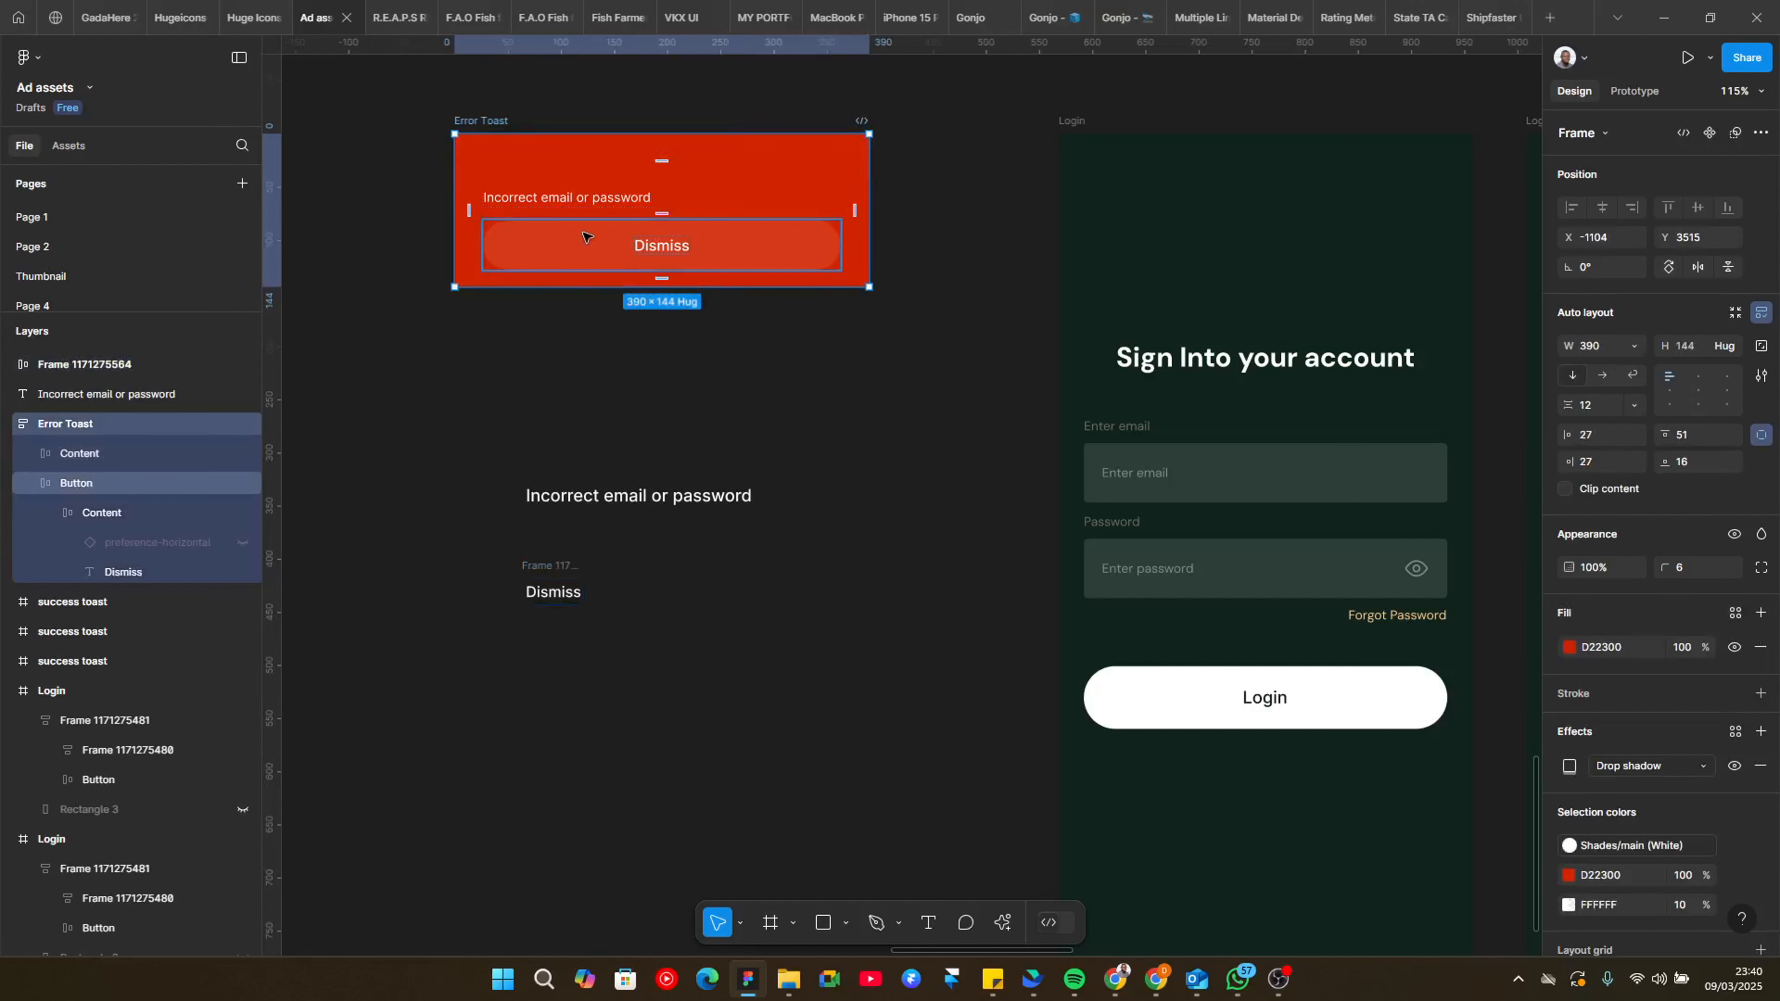
left_click(1088, 139)
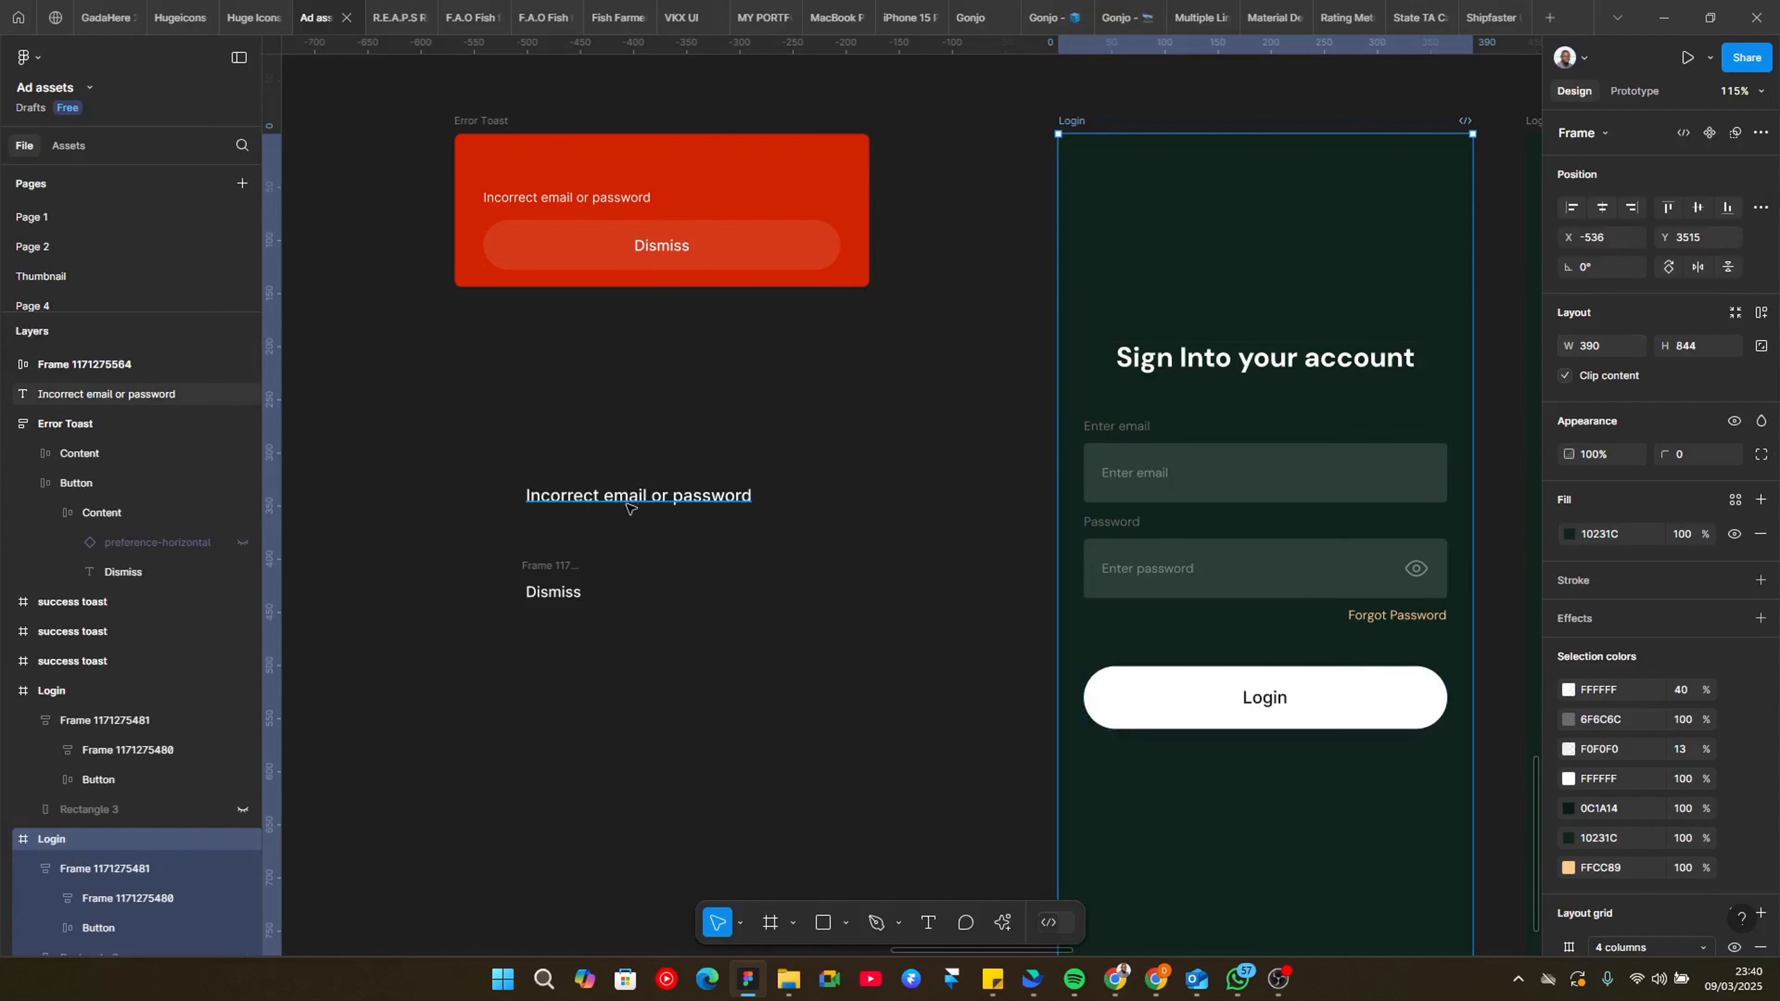
left_click(732, 498)
left_click(557, 573)
left_click_drag(557, 573, 610, 563)
left_click(616, 487, "shift")
key("shift+a")
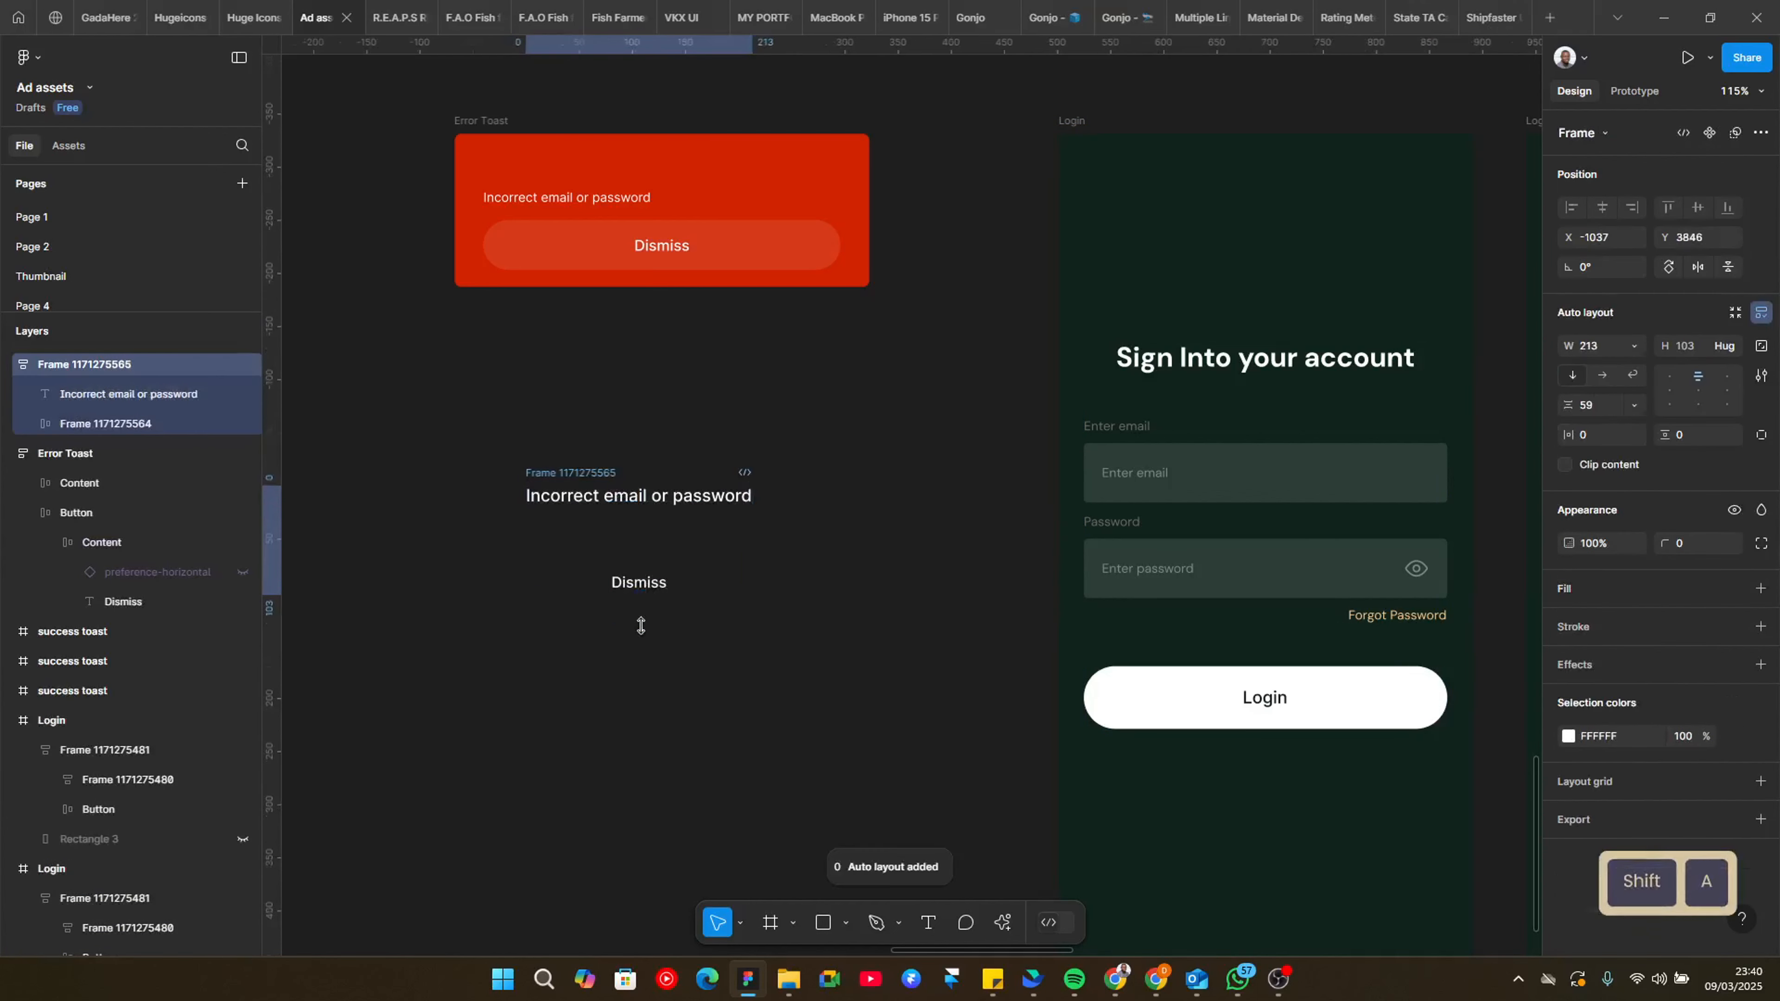
Step: Set the new toast frame's width to 390
scroll(597, 578, "up", 3)
left_click(1591, 346)
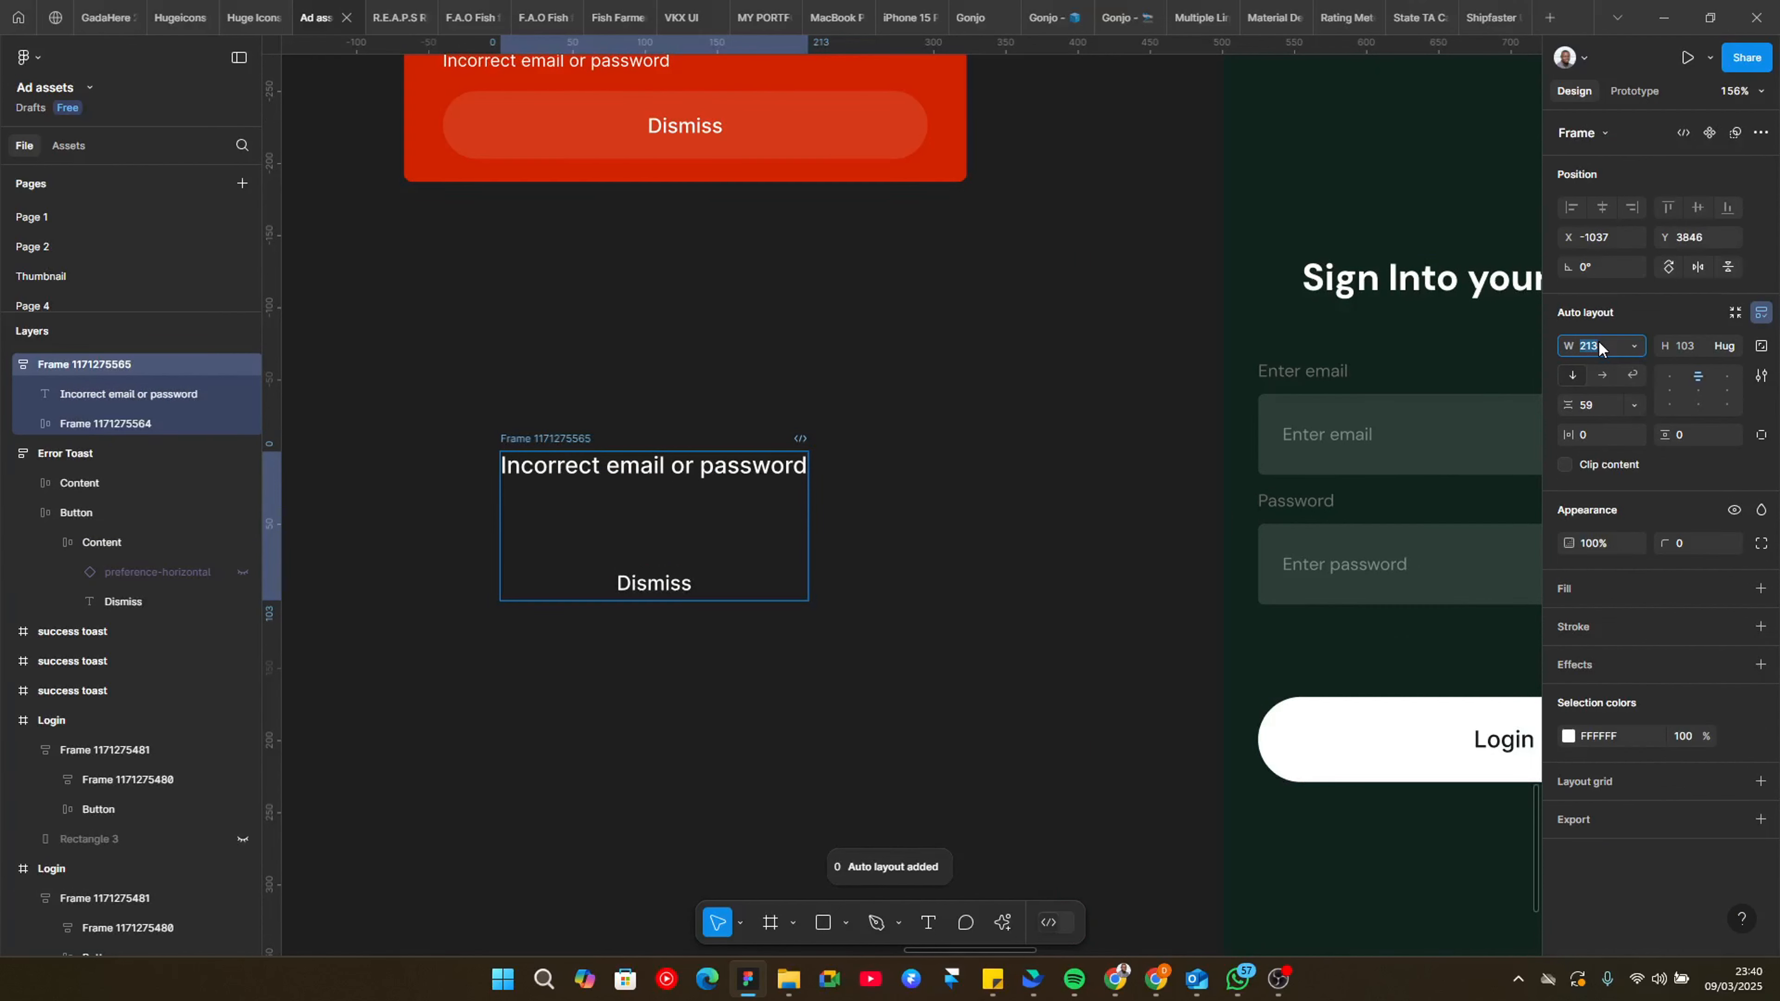
type("390")
key("Return")
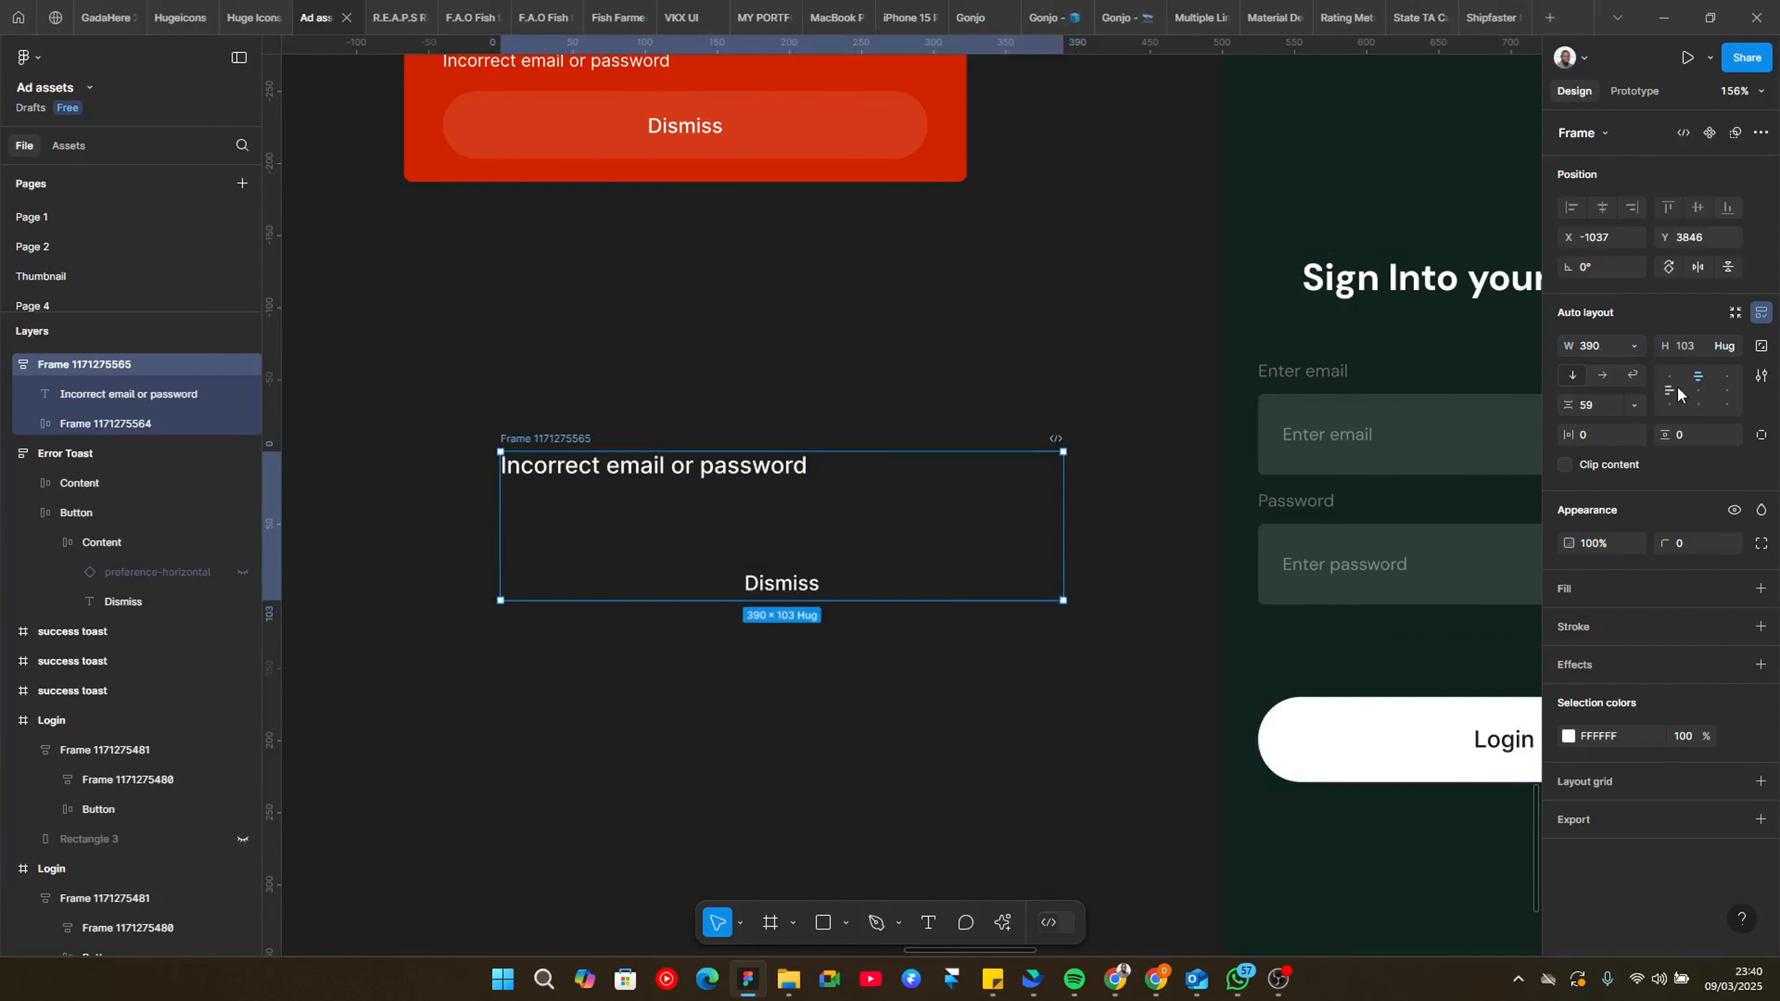
Step: Match the new toast frame's padding to the existing Error Toast: 27 on both sides, 51 at the top and 16 at the bottom
scroll(644, 492, "up", 2)
scroll(507, 457, "down", 3)
scroll(491, 303, "up", 1)
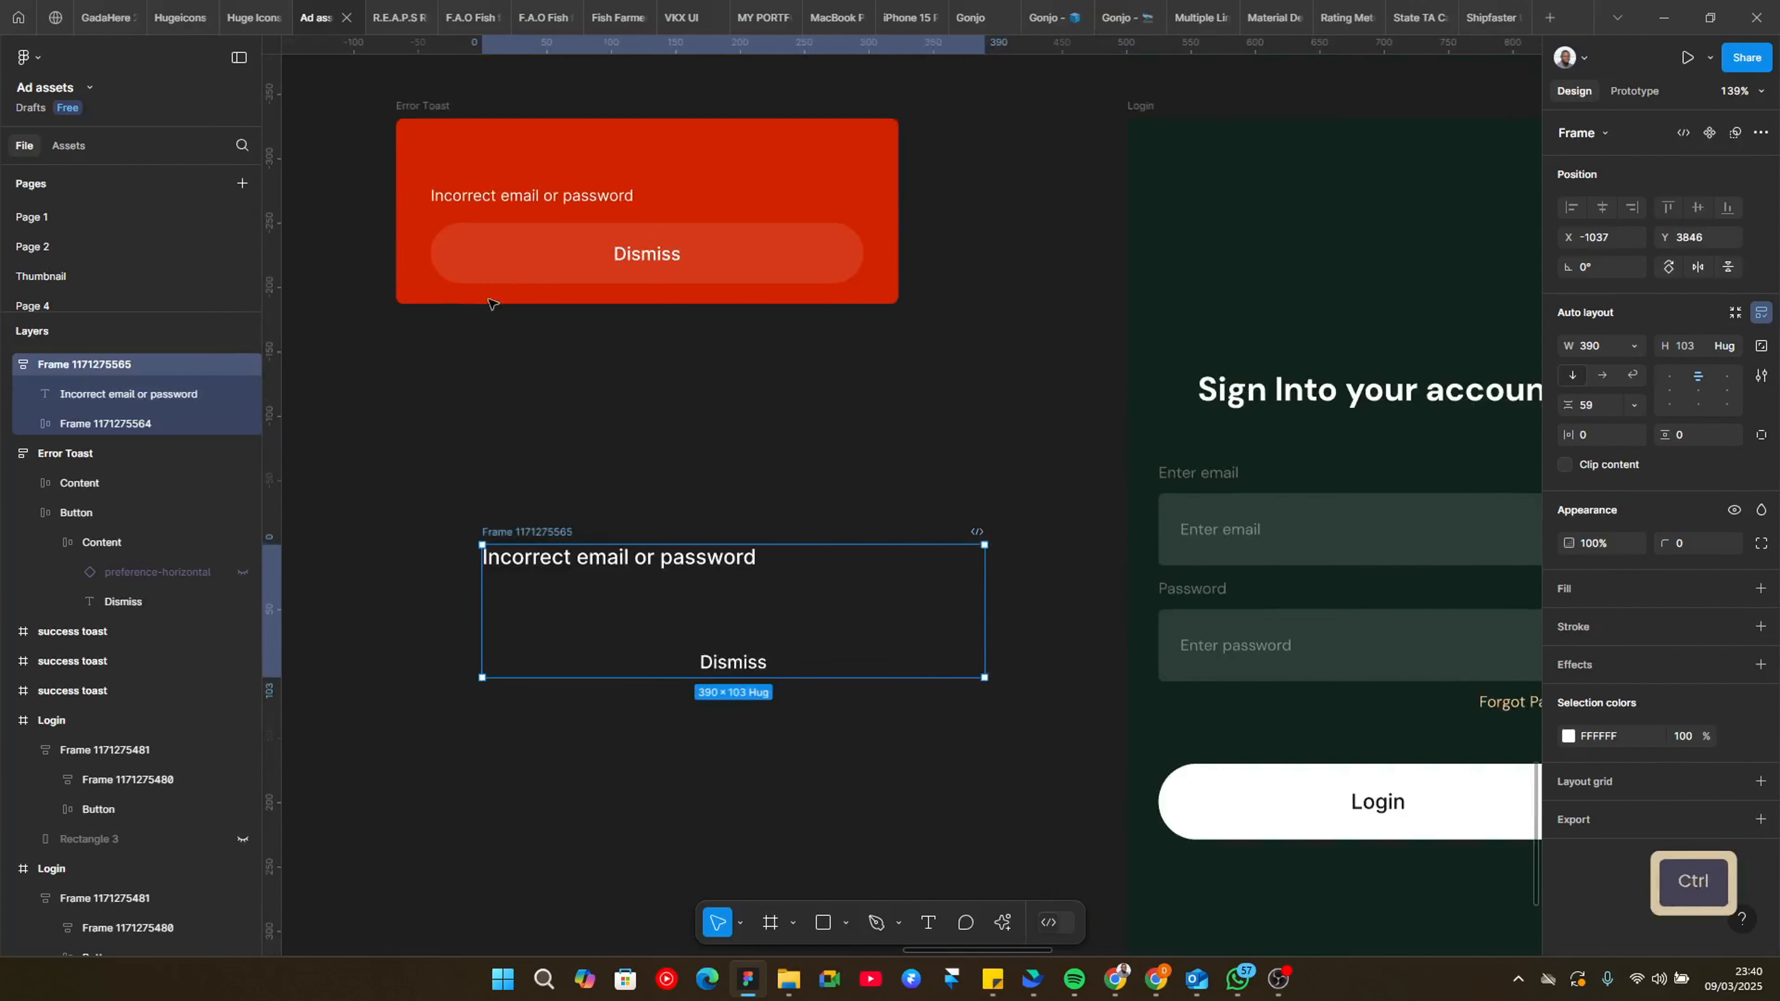
left_click(423, 107)
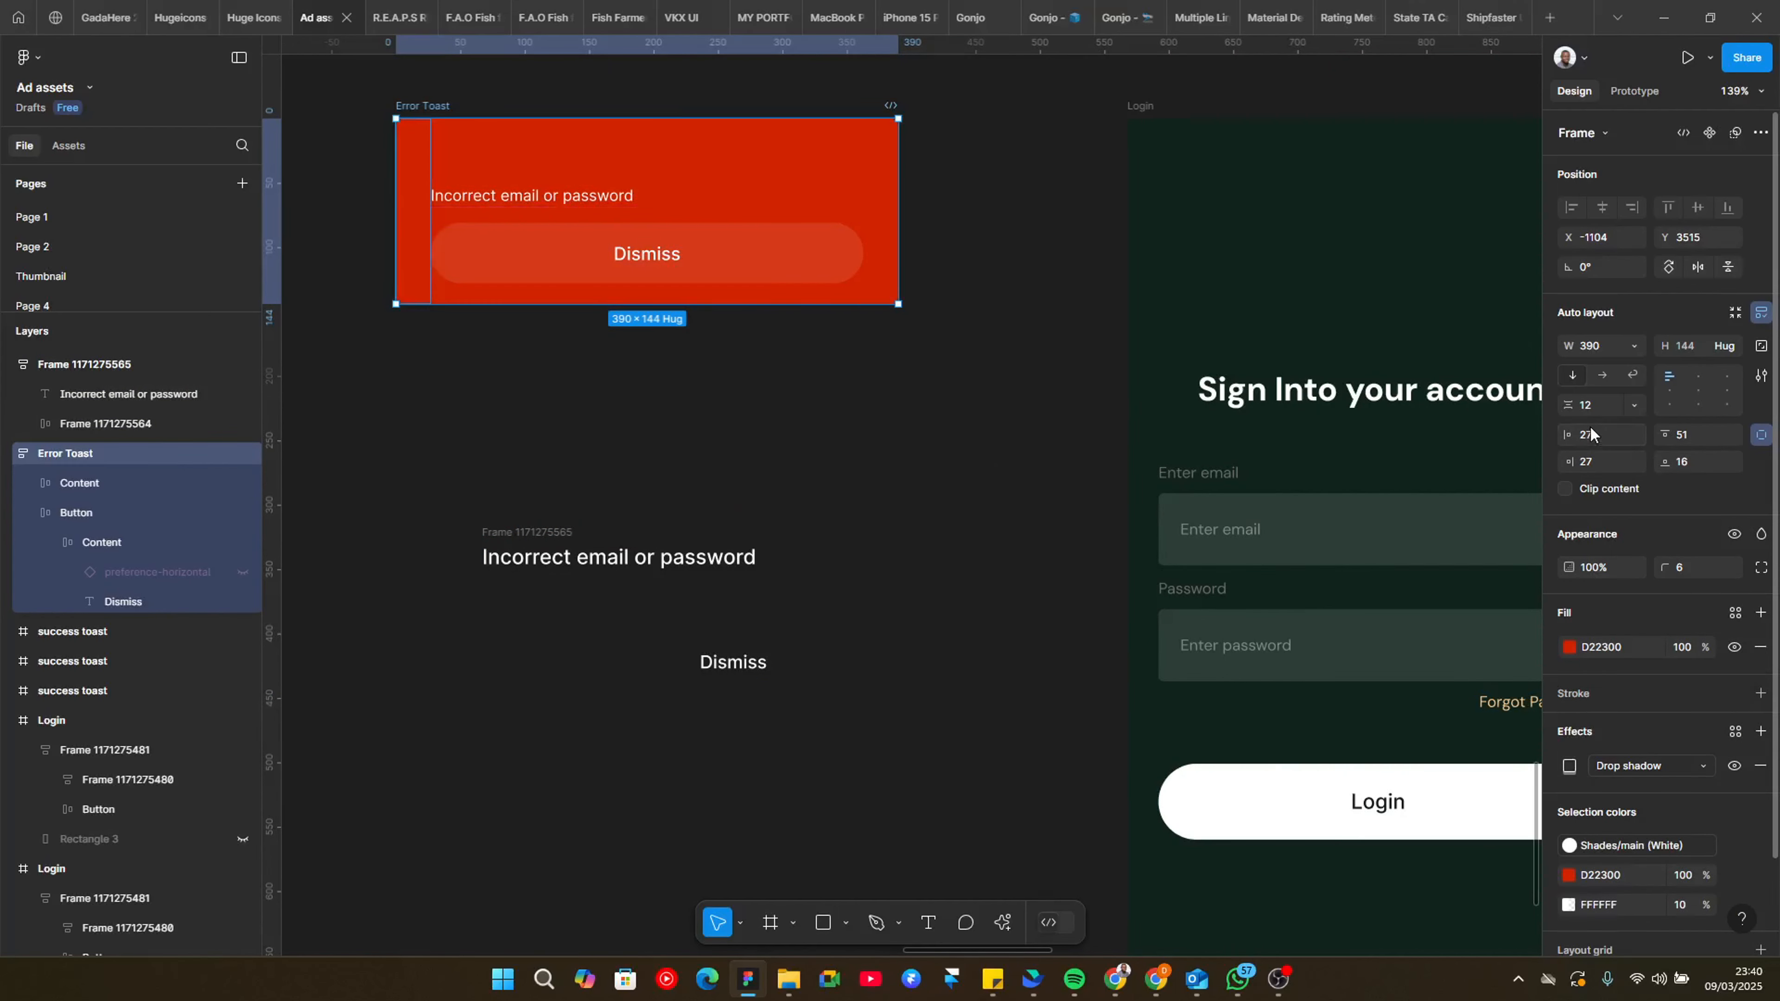
left_click(1760, 436)
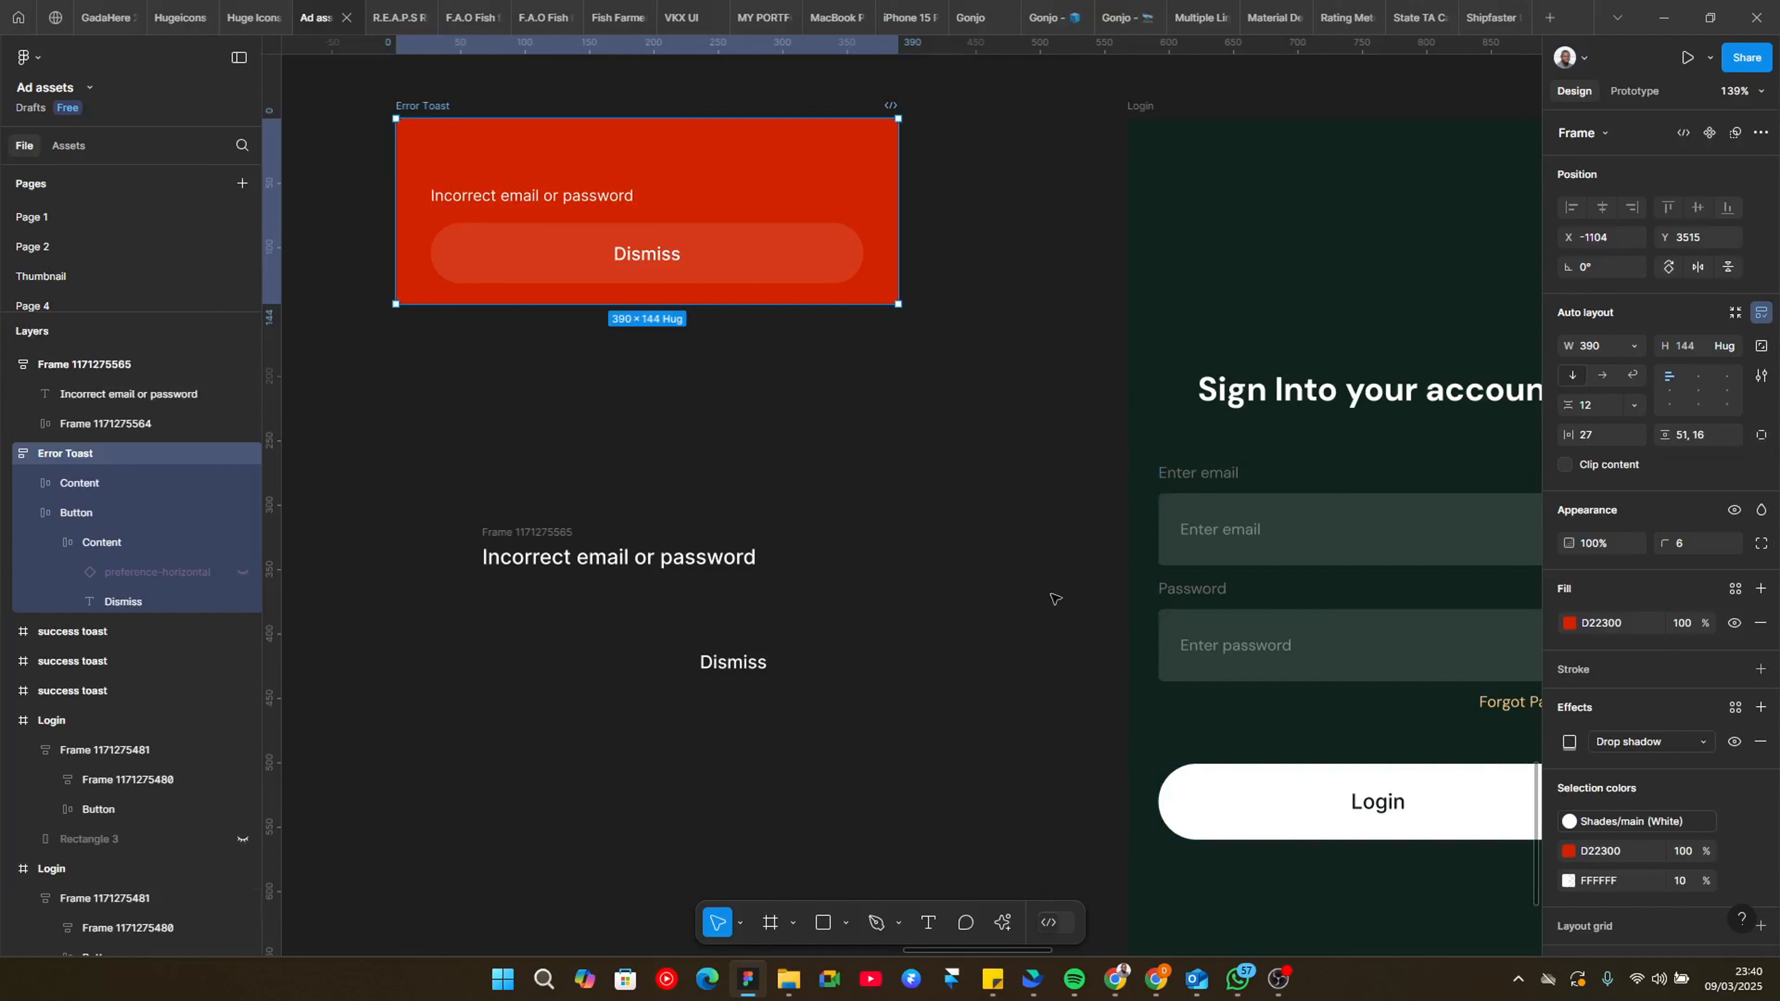
left_click(544, 533)
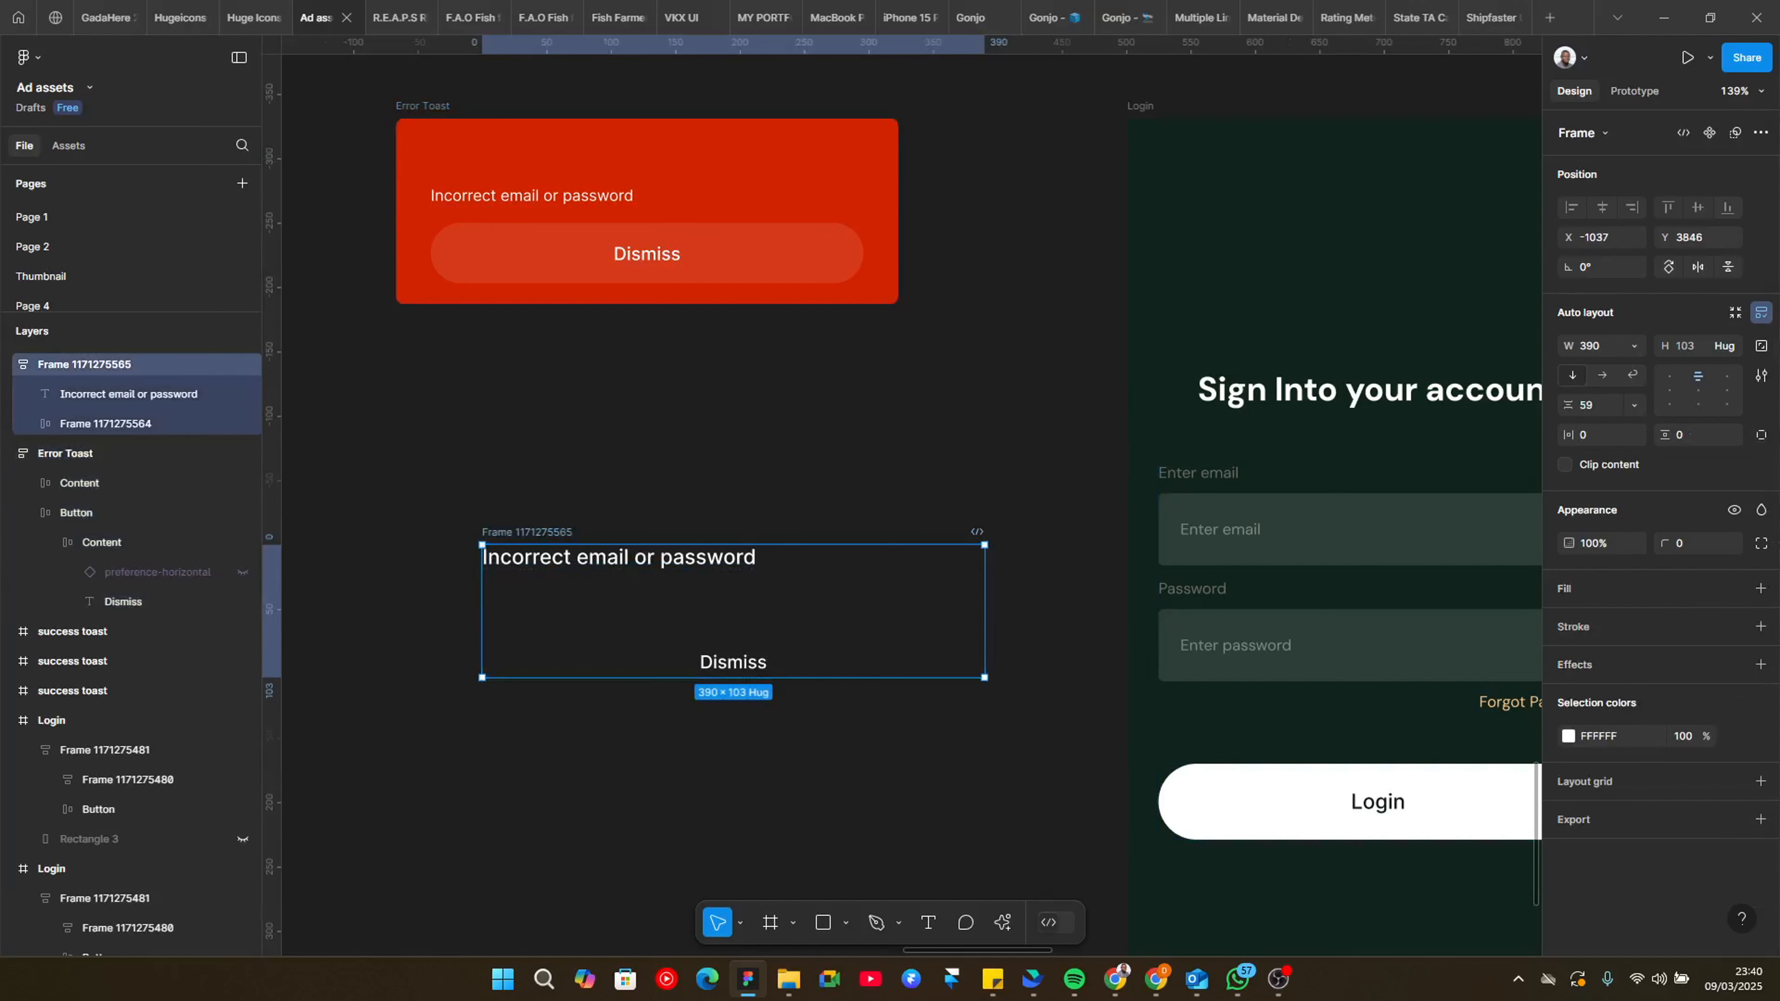
left_click(1600, 431)
type("27")
key("Tab")
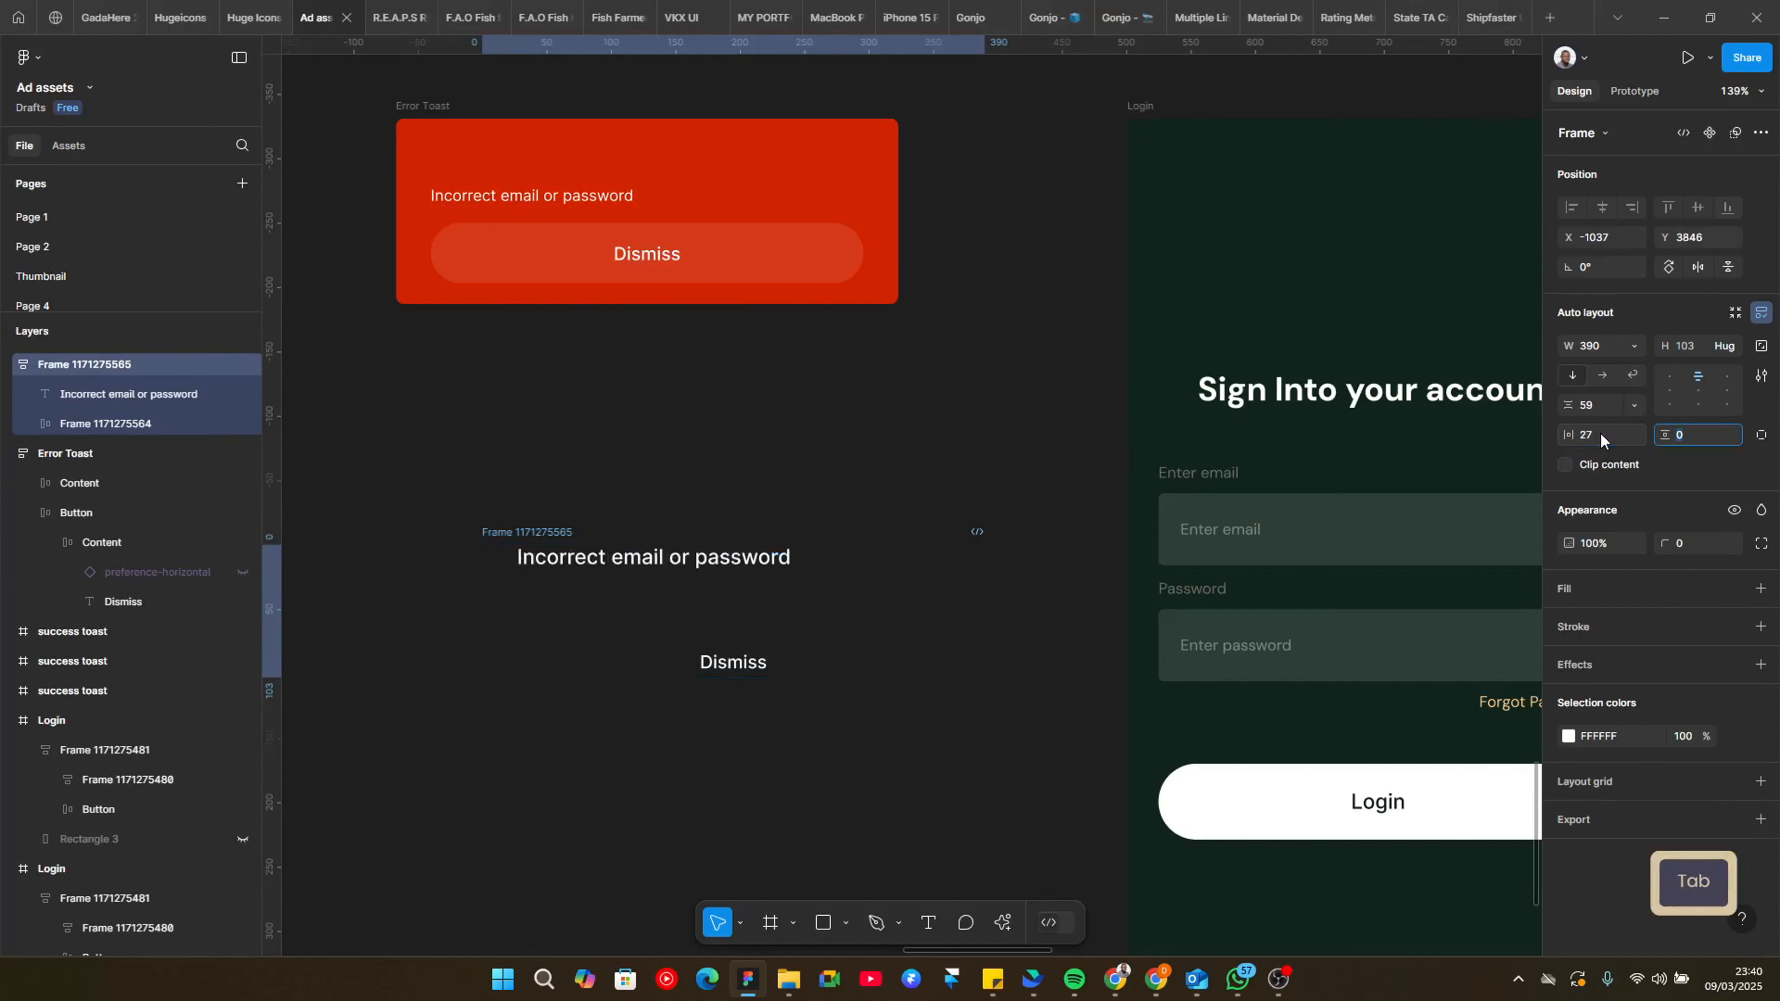
type("51")
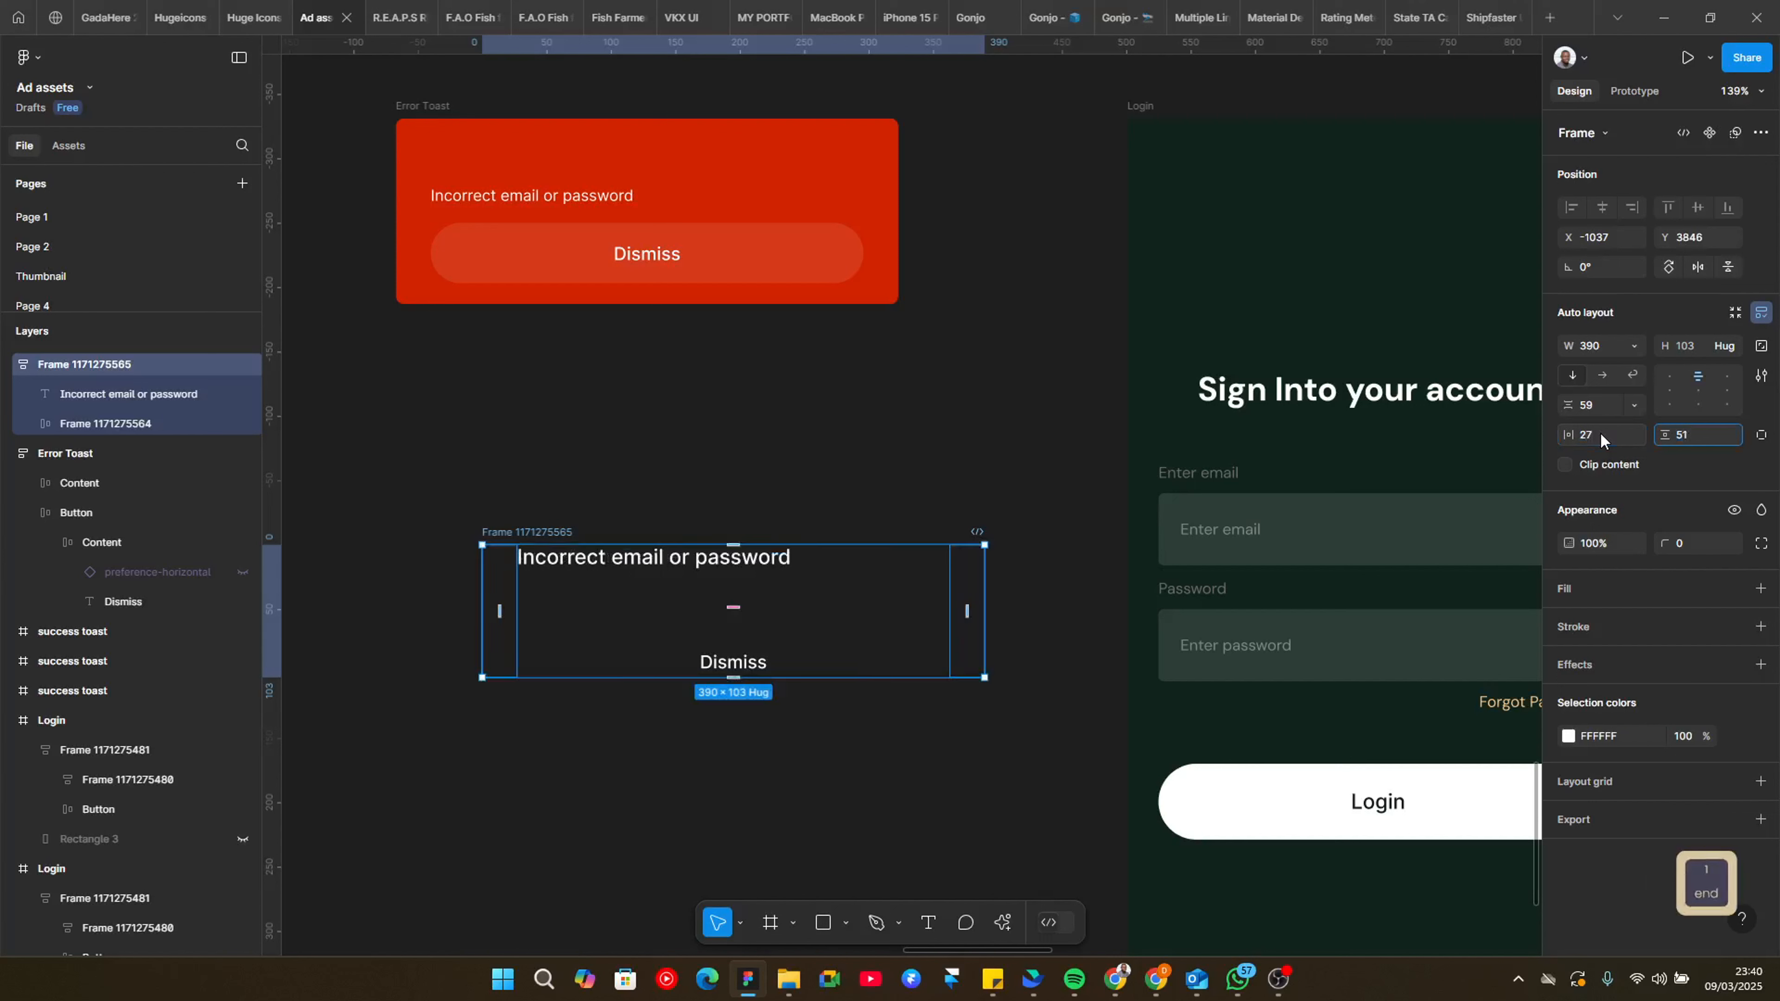
type(", 16")
key("Return")
left_click(1761, 435)
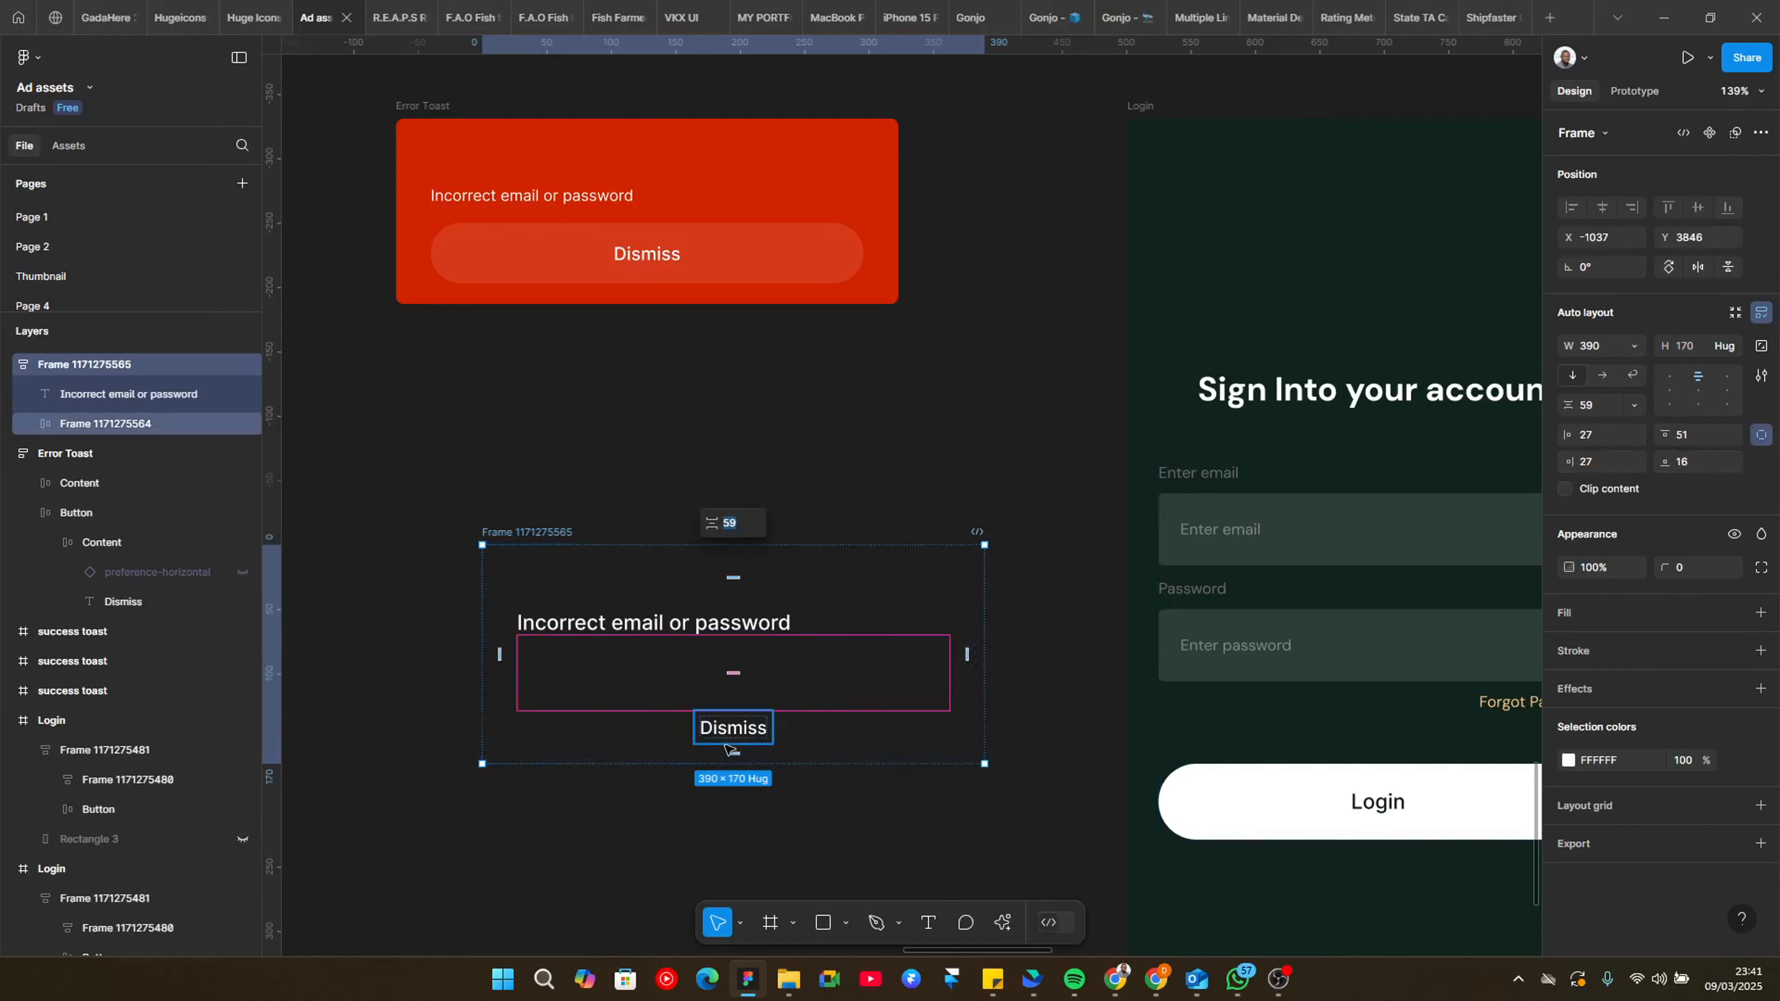
Step: Stretch the new Dismiss frame to fill the toast's 336 content width
left_click(730, 727)
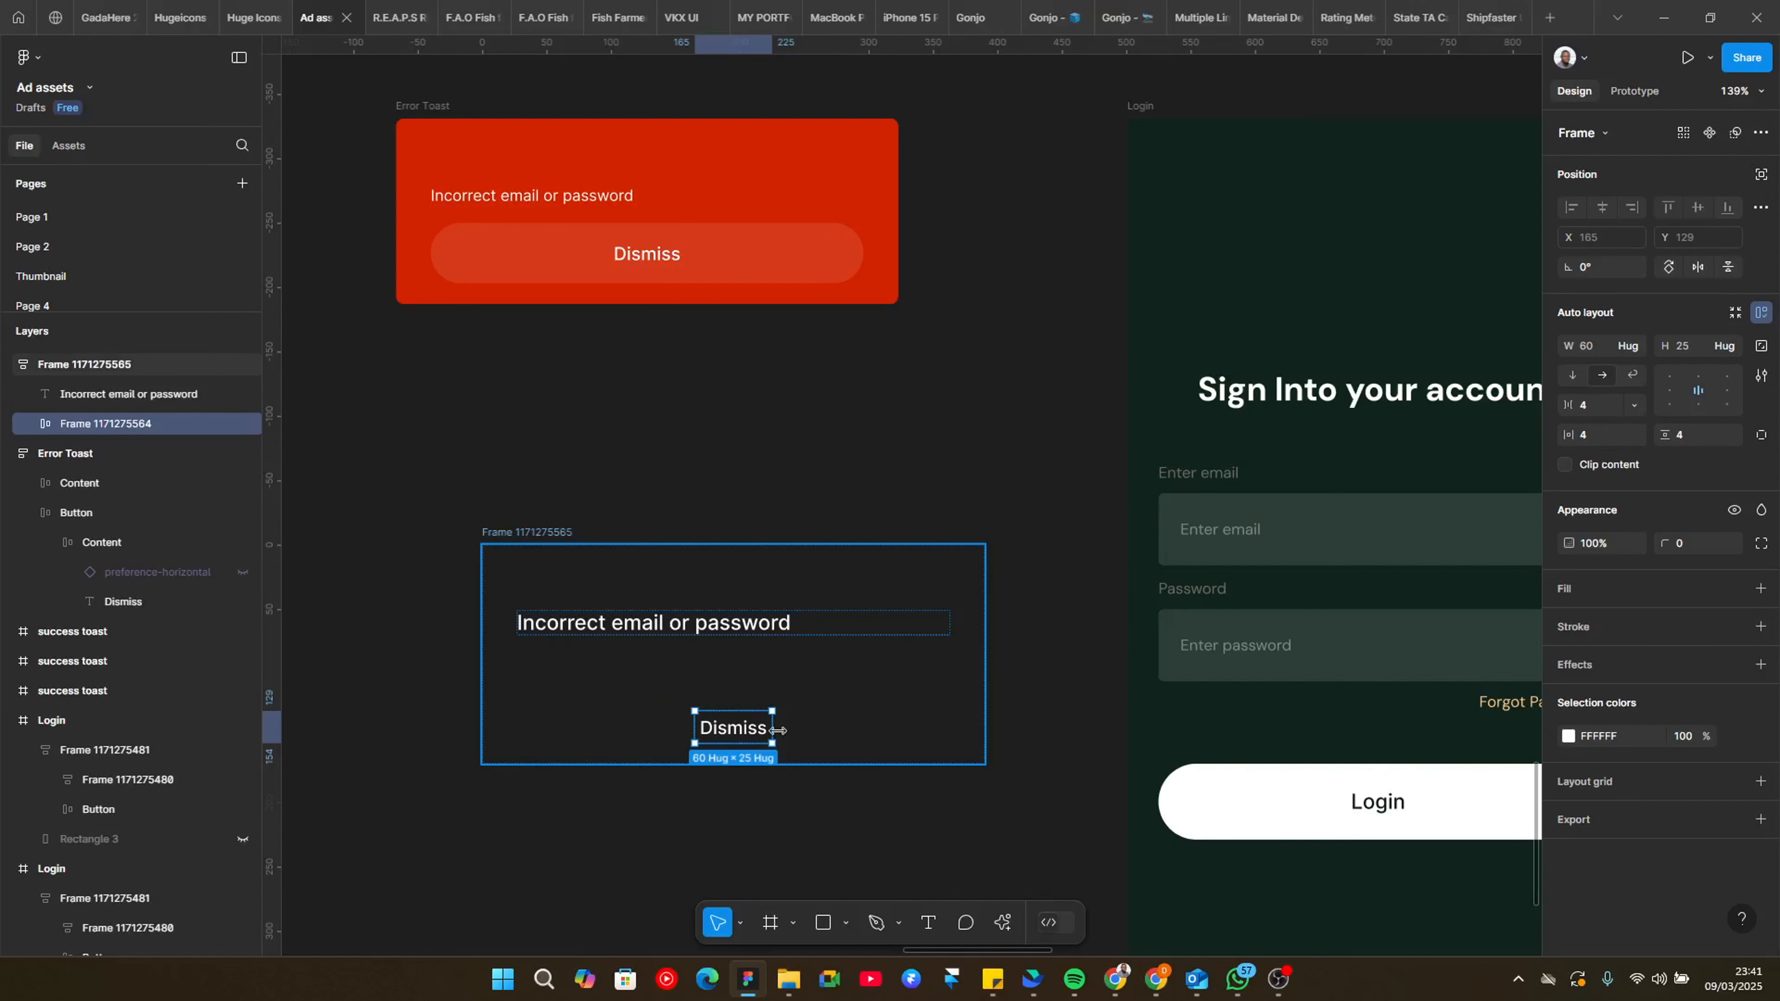
left_click_drag(777, 730, 951, 730)
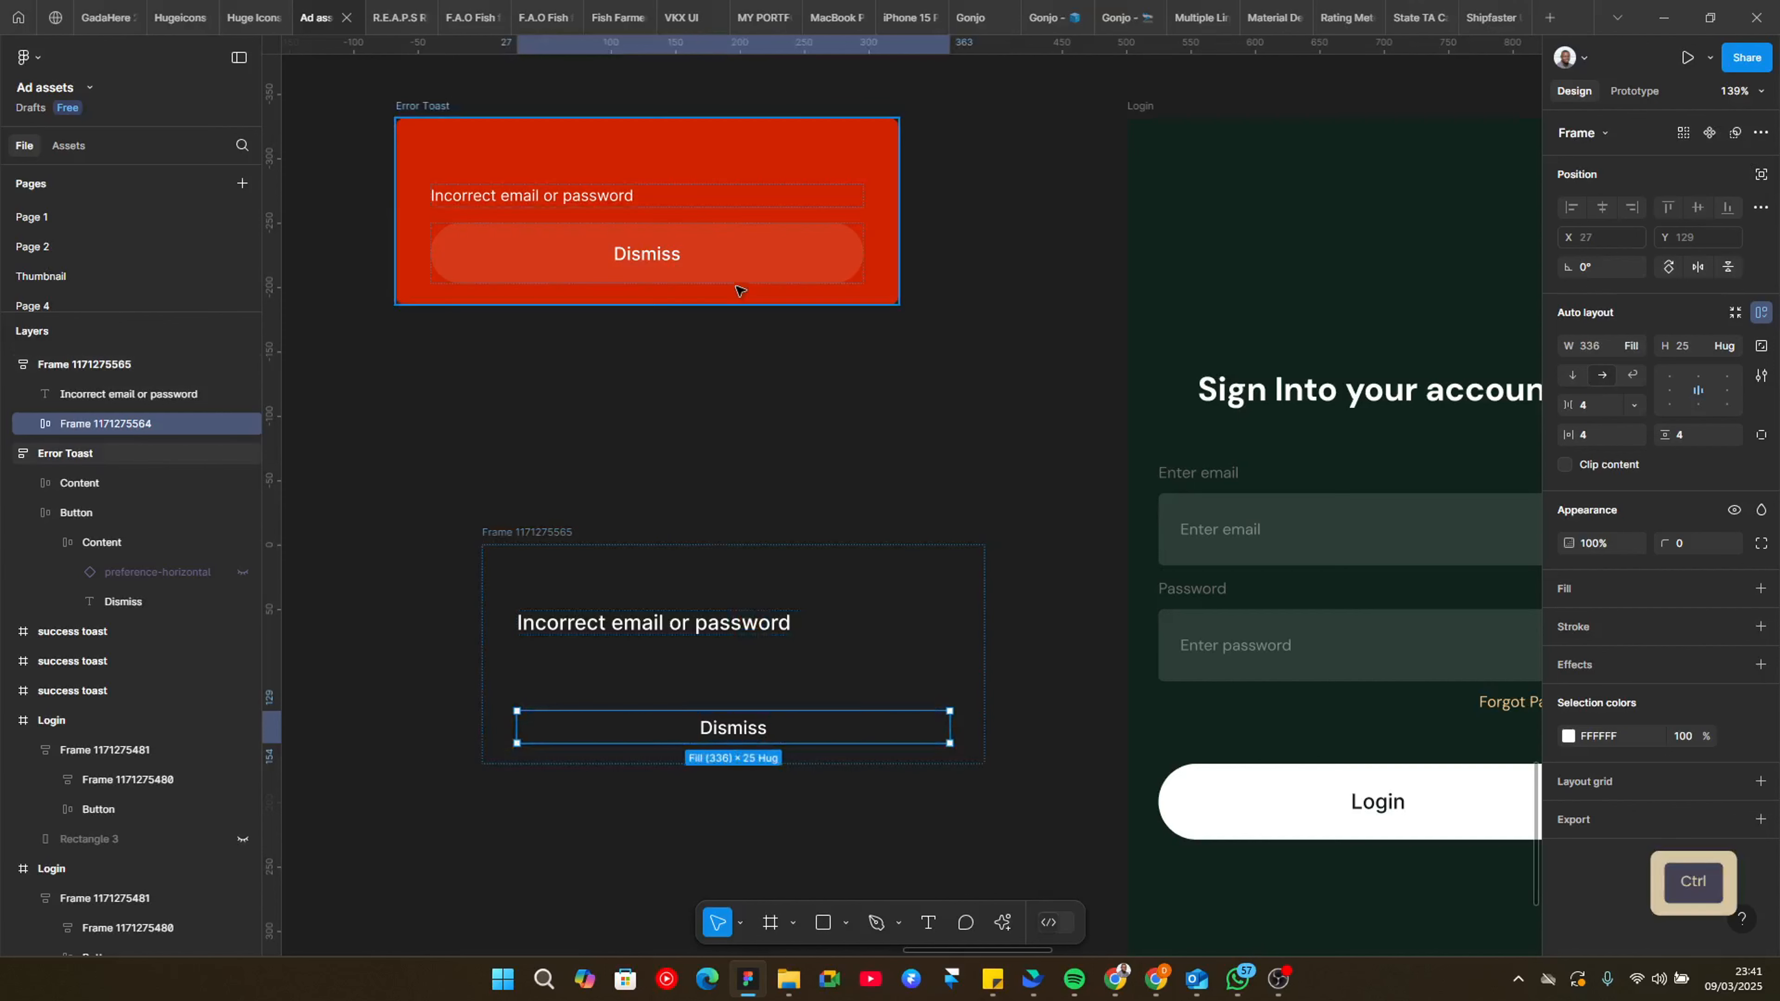
Step: Give the new Dismiss frame the existing button's padding, 18 horizontal and 12 vertical, and a corner radius of 999
left_click(782, 271, "ctrl")
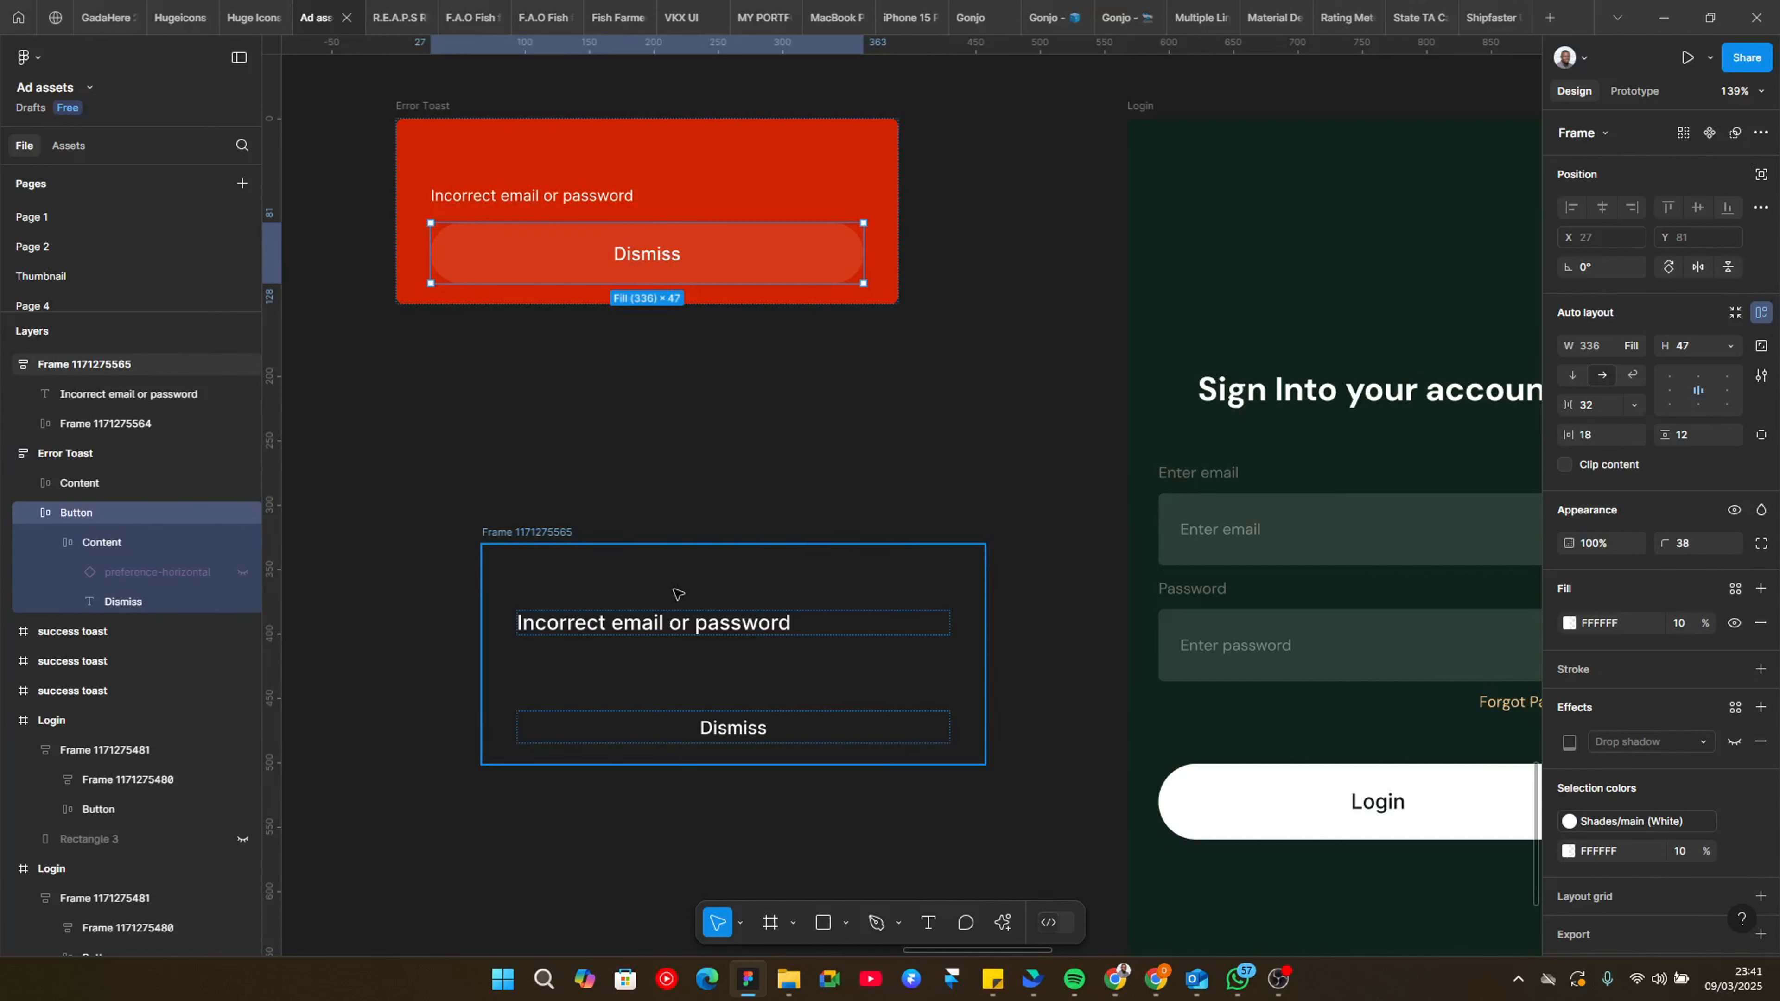
left_click(630, 724)
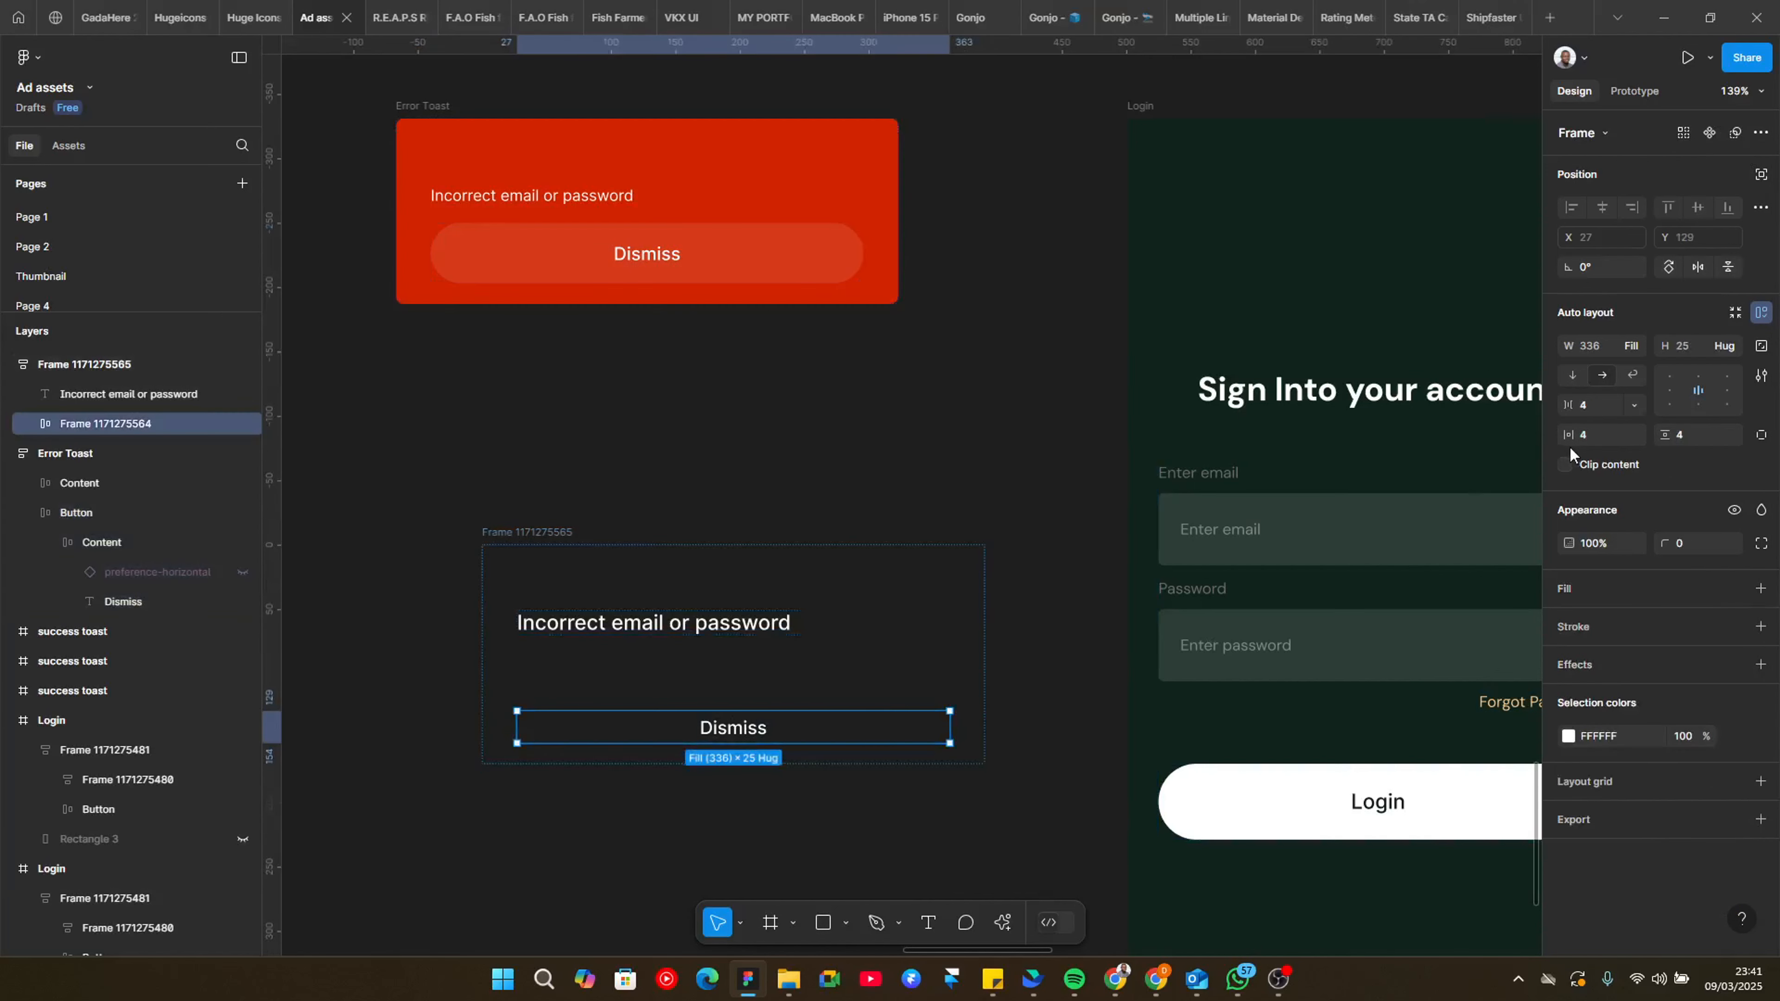
type("18")
key("Tab")
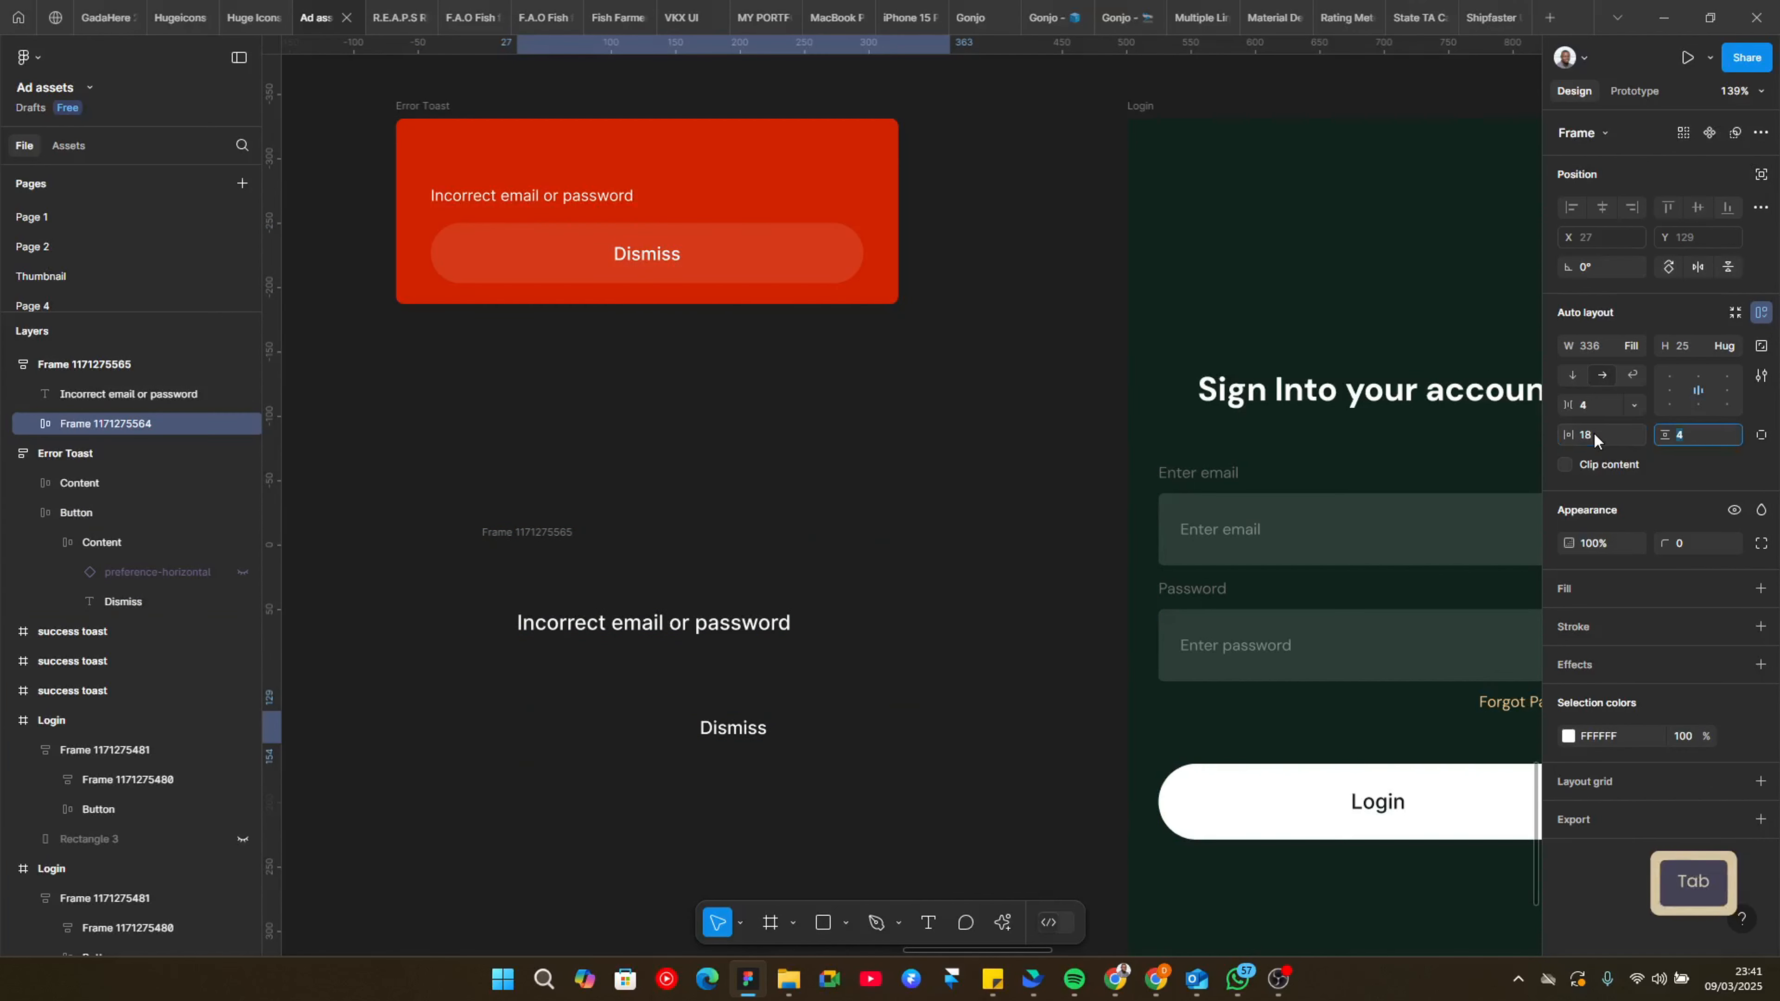
type("12")
key("Return")
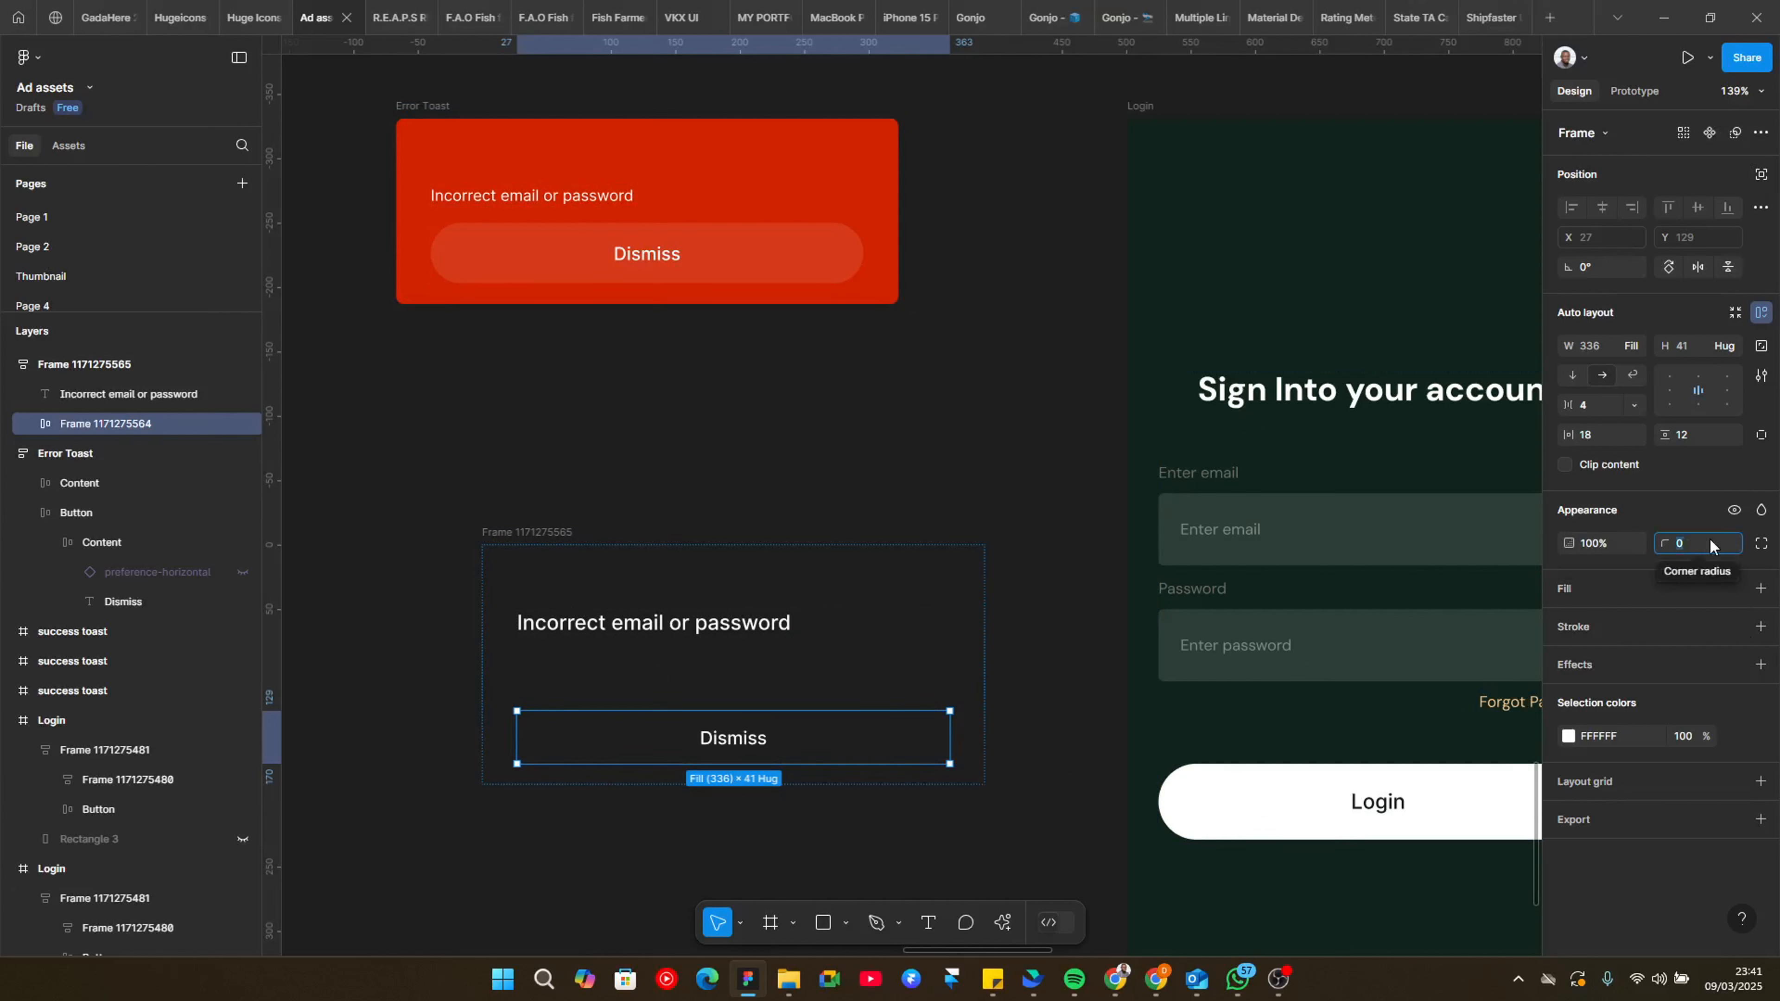
type("999")
key("Return")
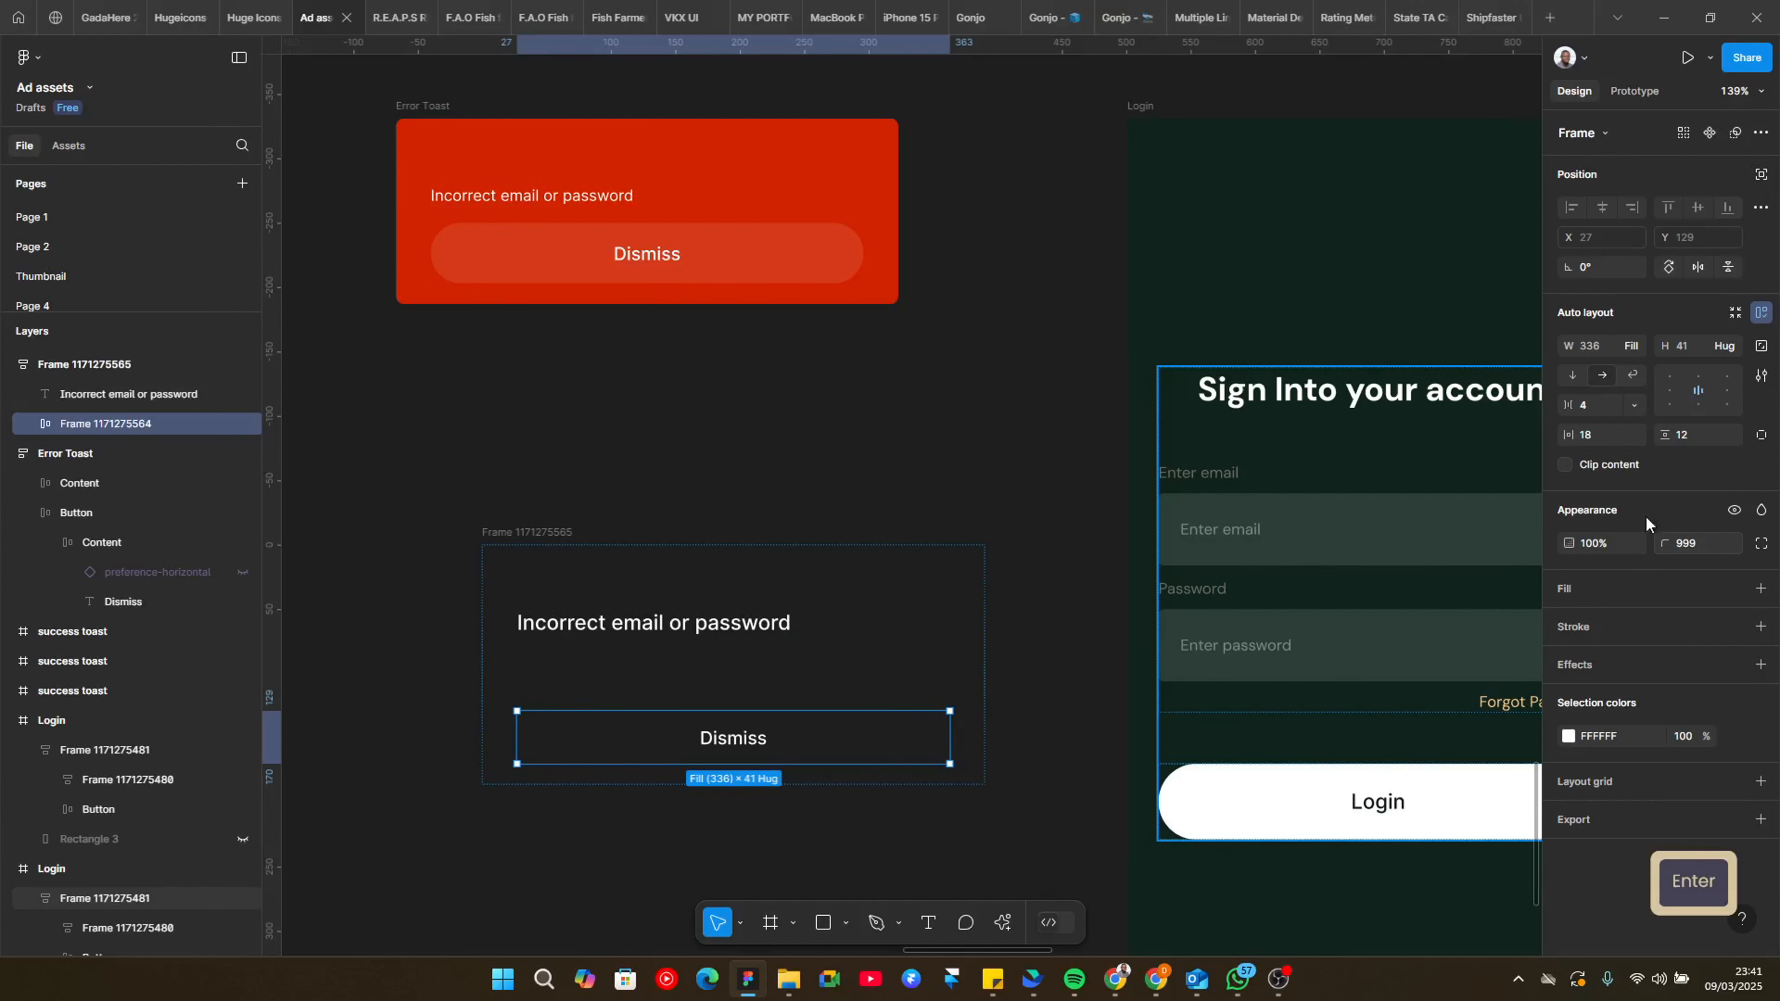
Step: Add a fill to the new toast frame and sample its red, D22300, from the existing Error Toast
left_click(485, 534)
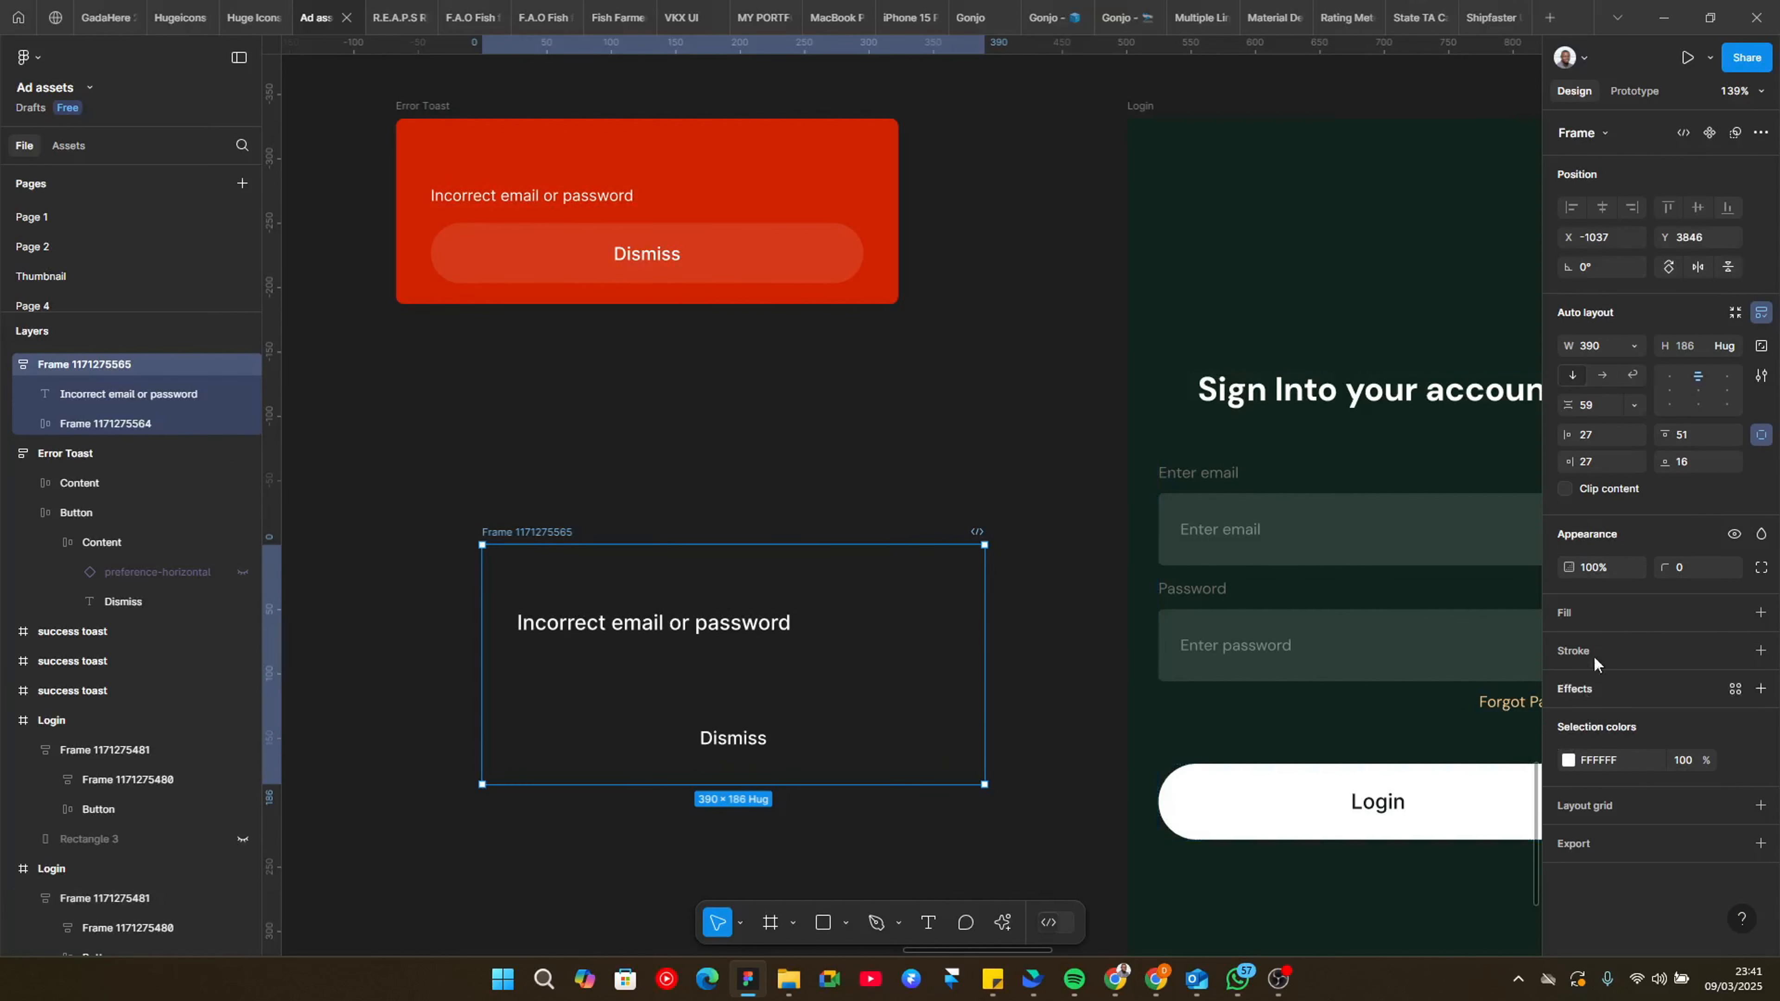
left_click(1760, 612)
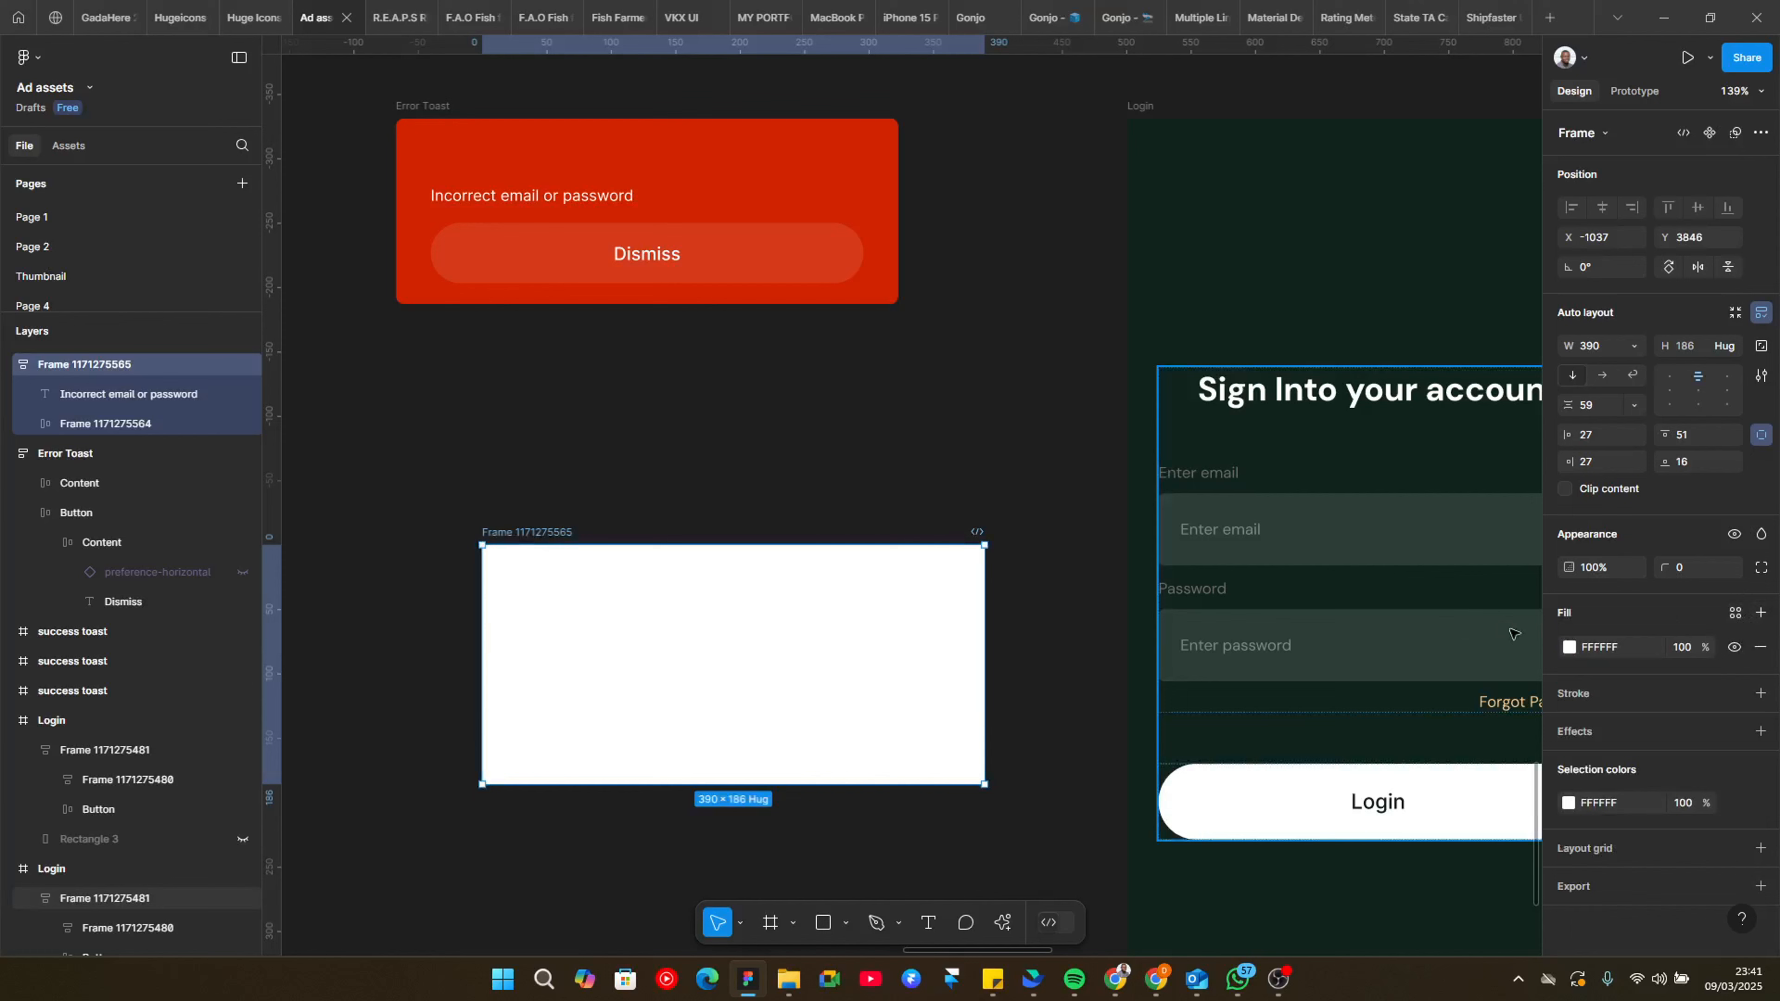
left_click(1568, 646)
left_click(1346, 744)
left_click(882, 289)
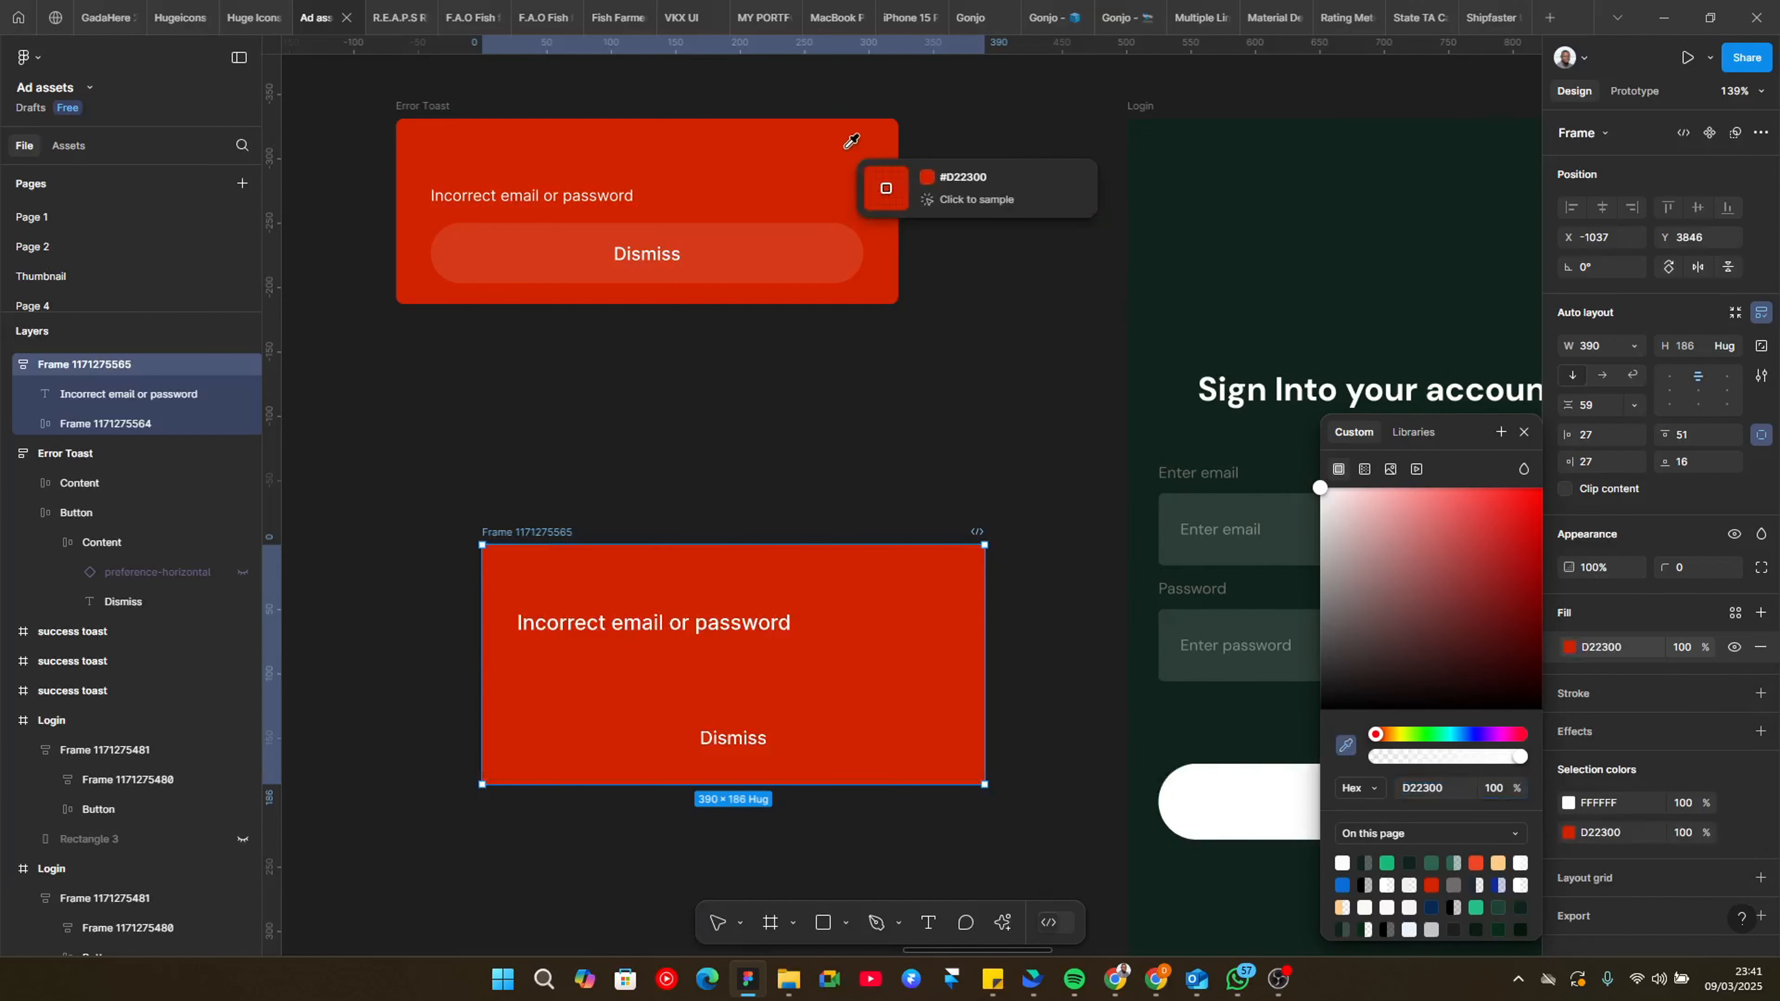
Step: Add a white FFFFFF fill to the new Dismiss button and lower the fill opacity to 20%
left_click(754, 718)
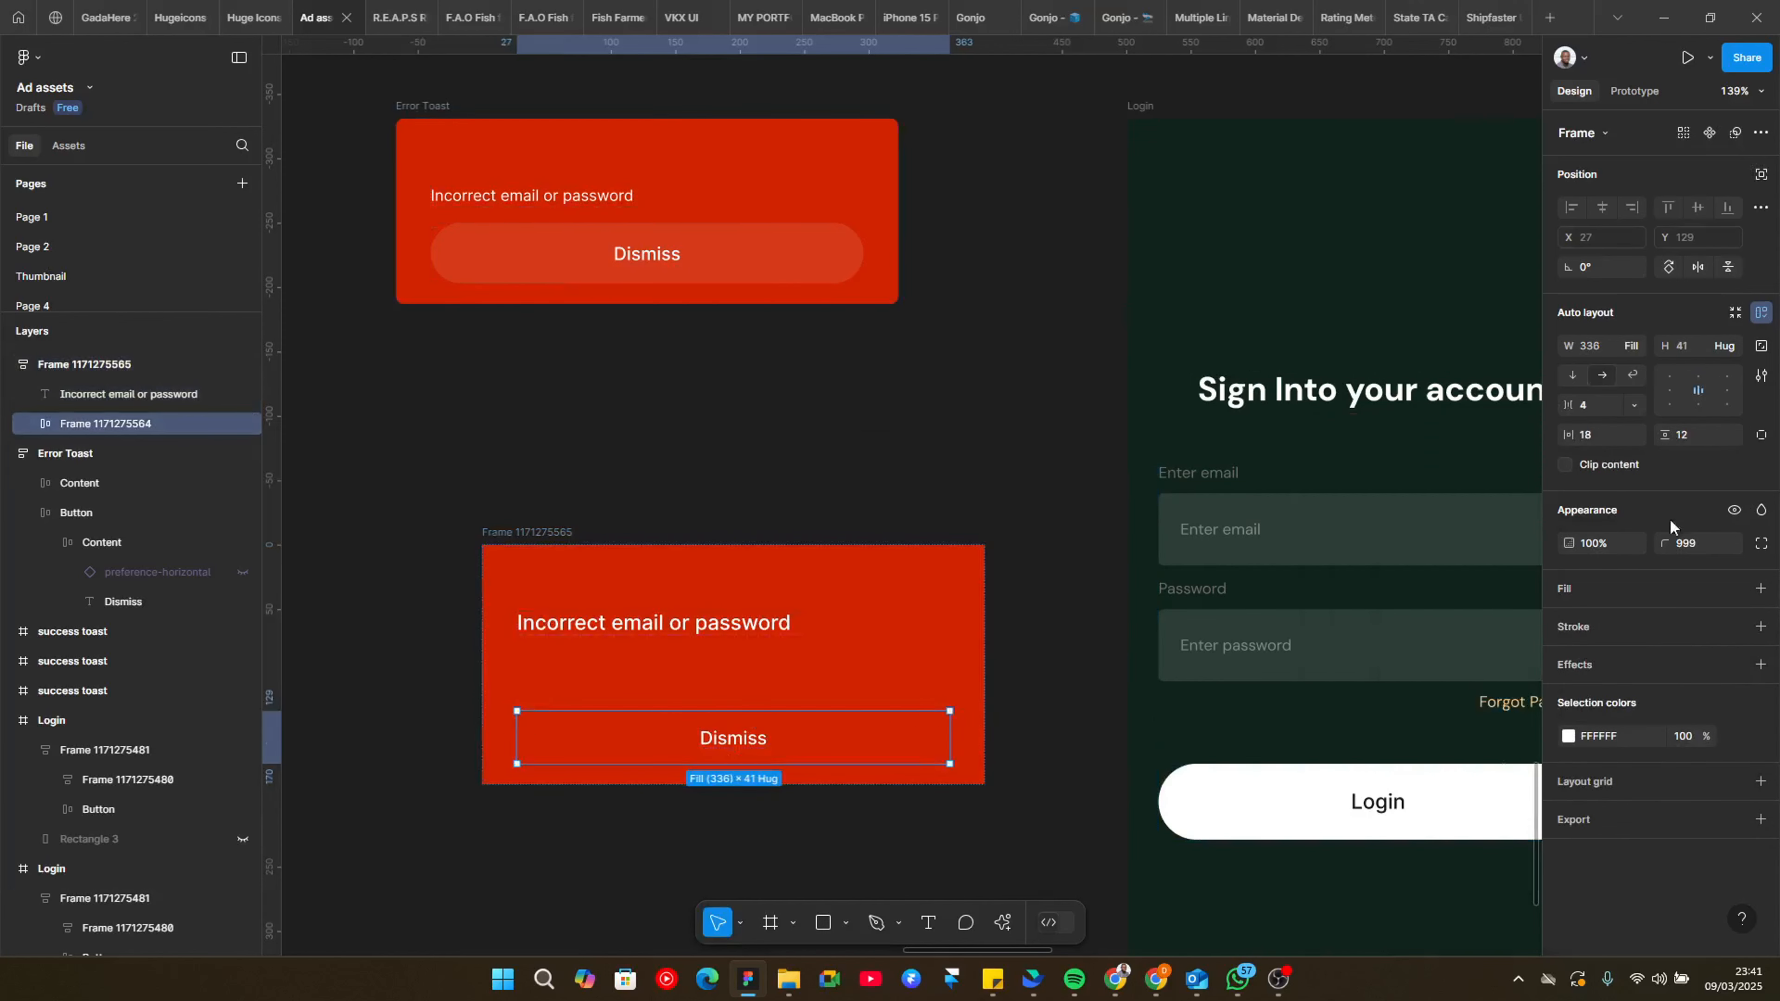
left_click(1760, 590)
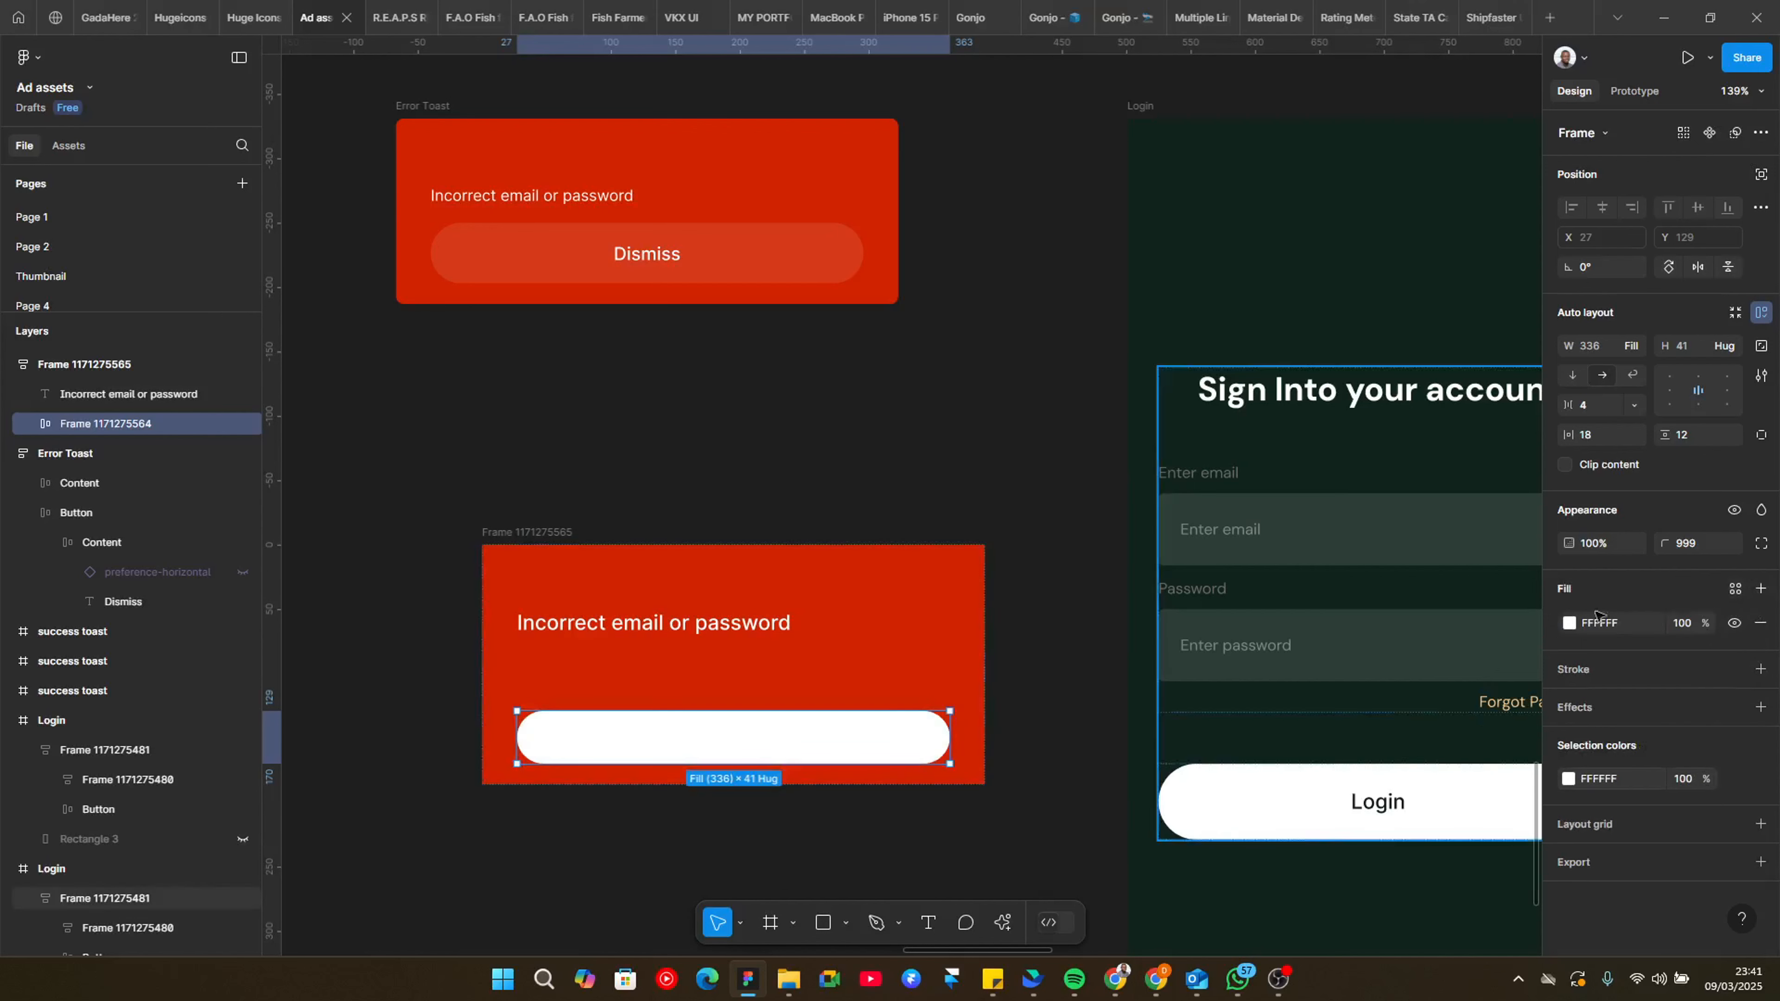
left_click(1680, 623)
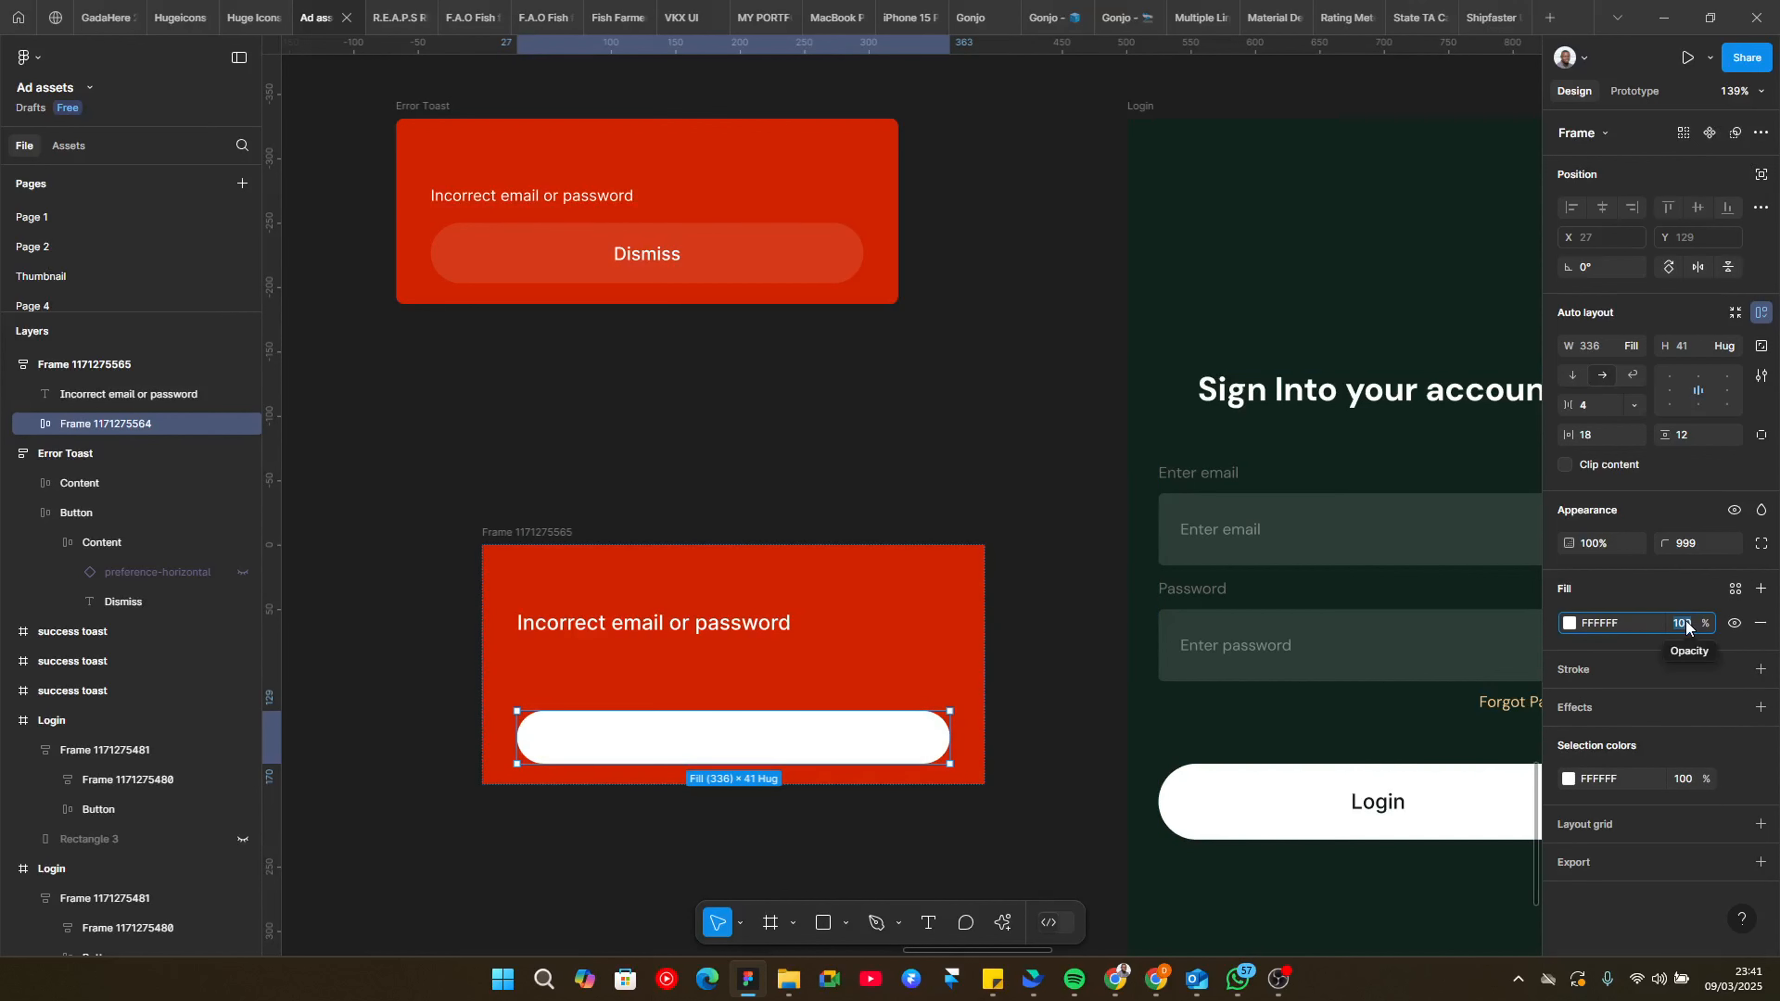
key("shift+Down")
key("shift+Down")
key("shift+Down")
key("shift+Down")
key("shift+Down")
key("shift+Down")
key("shift+Down")
key("shift+Down")
key("shift+Down")
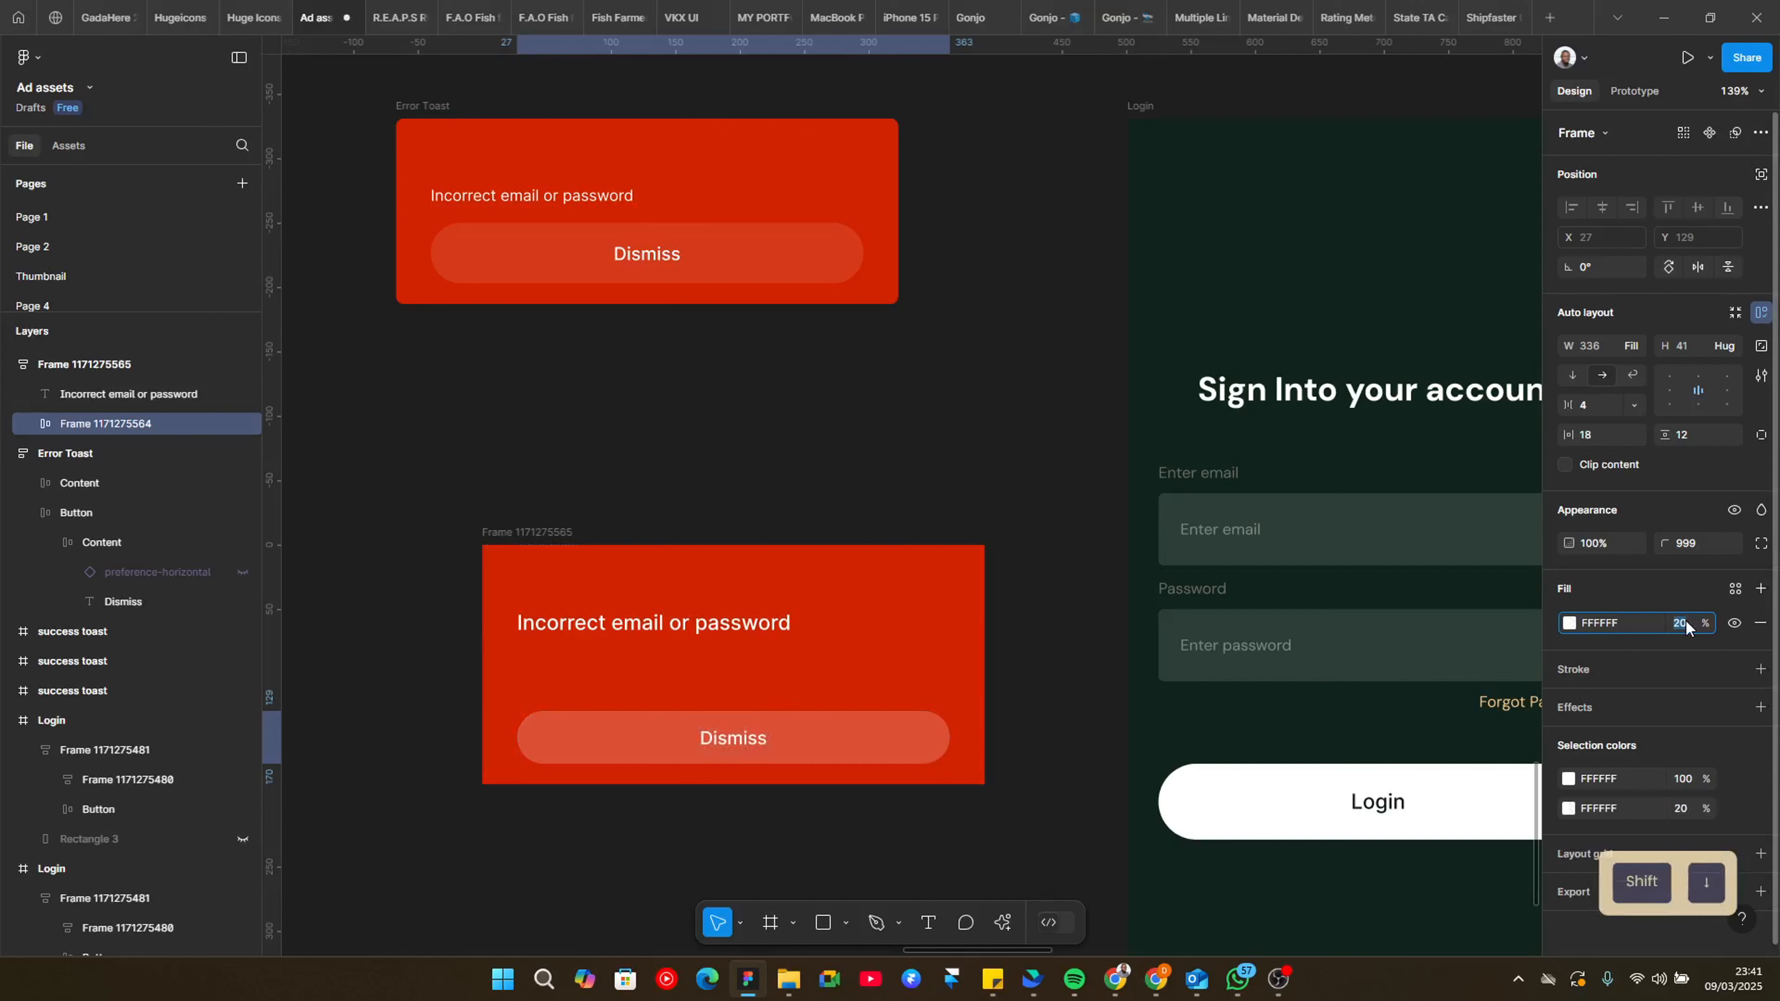
key("shift+Up")
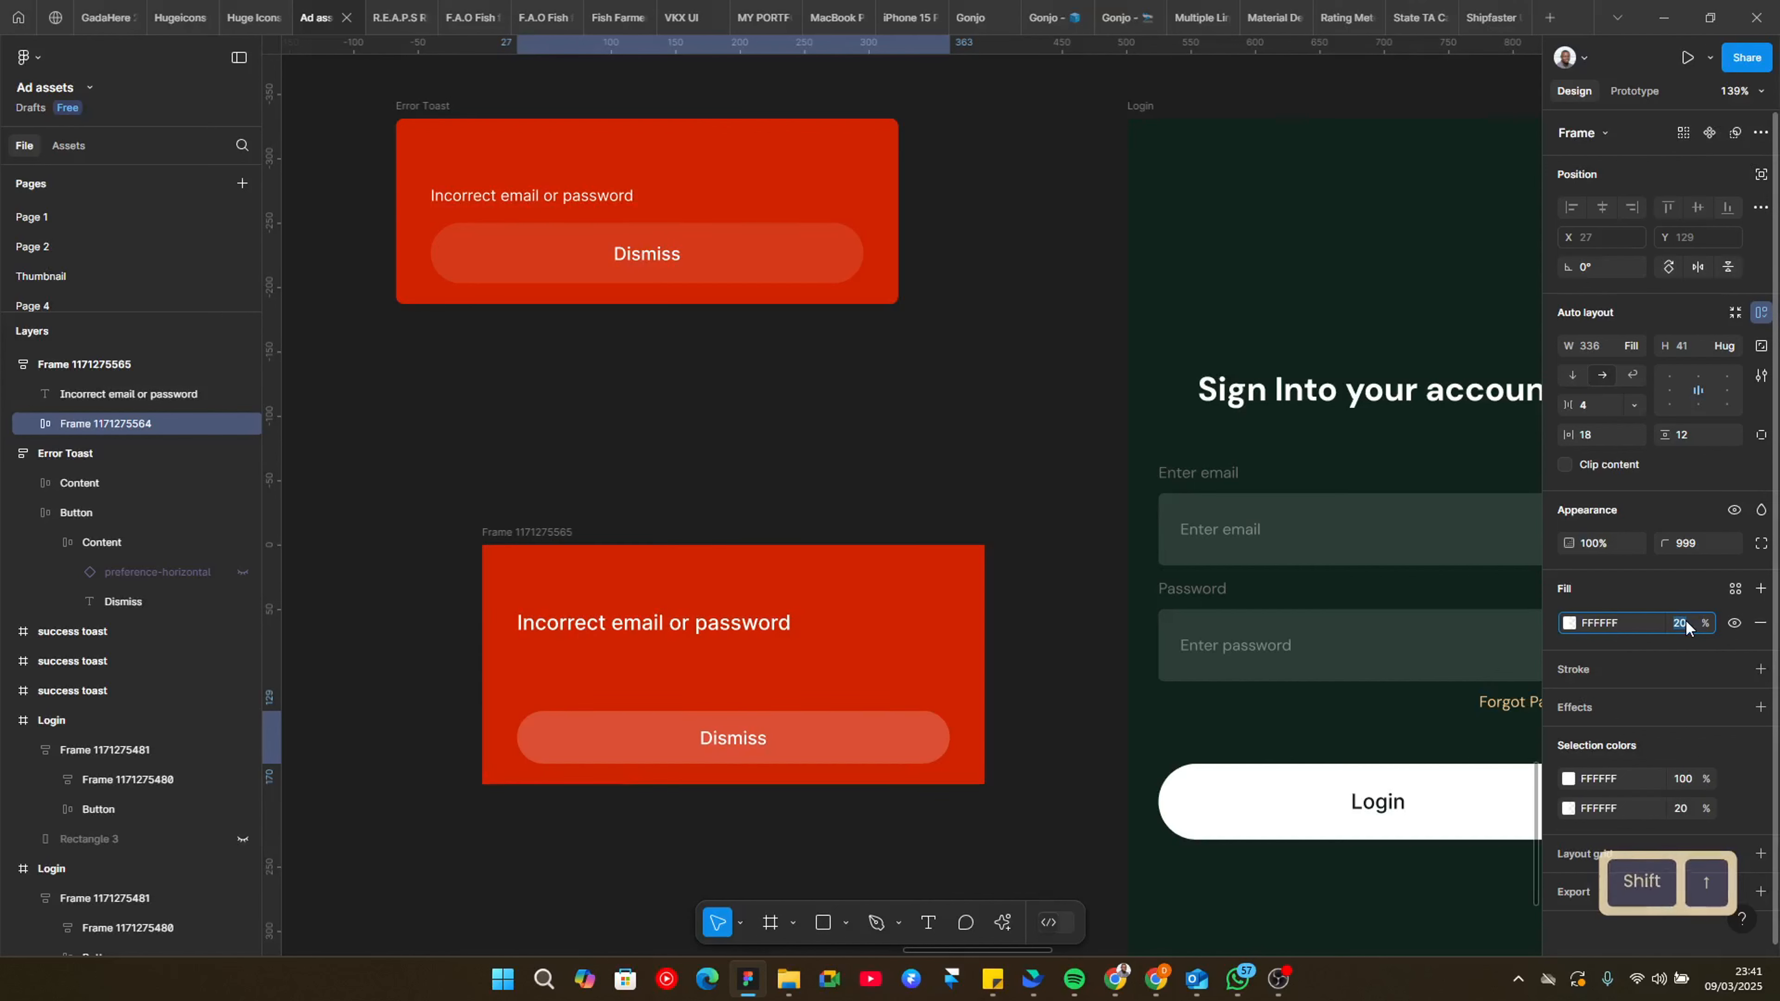
Step: Set the new Dismiss button's height to 47, matching the button in the existing Error Toast
left_click(735, 267, "ctrl")
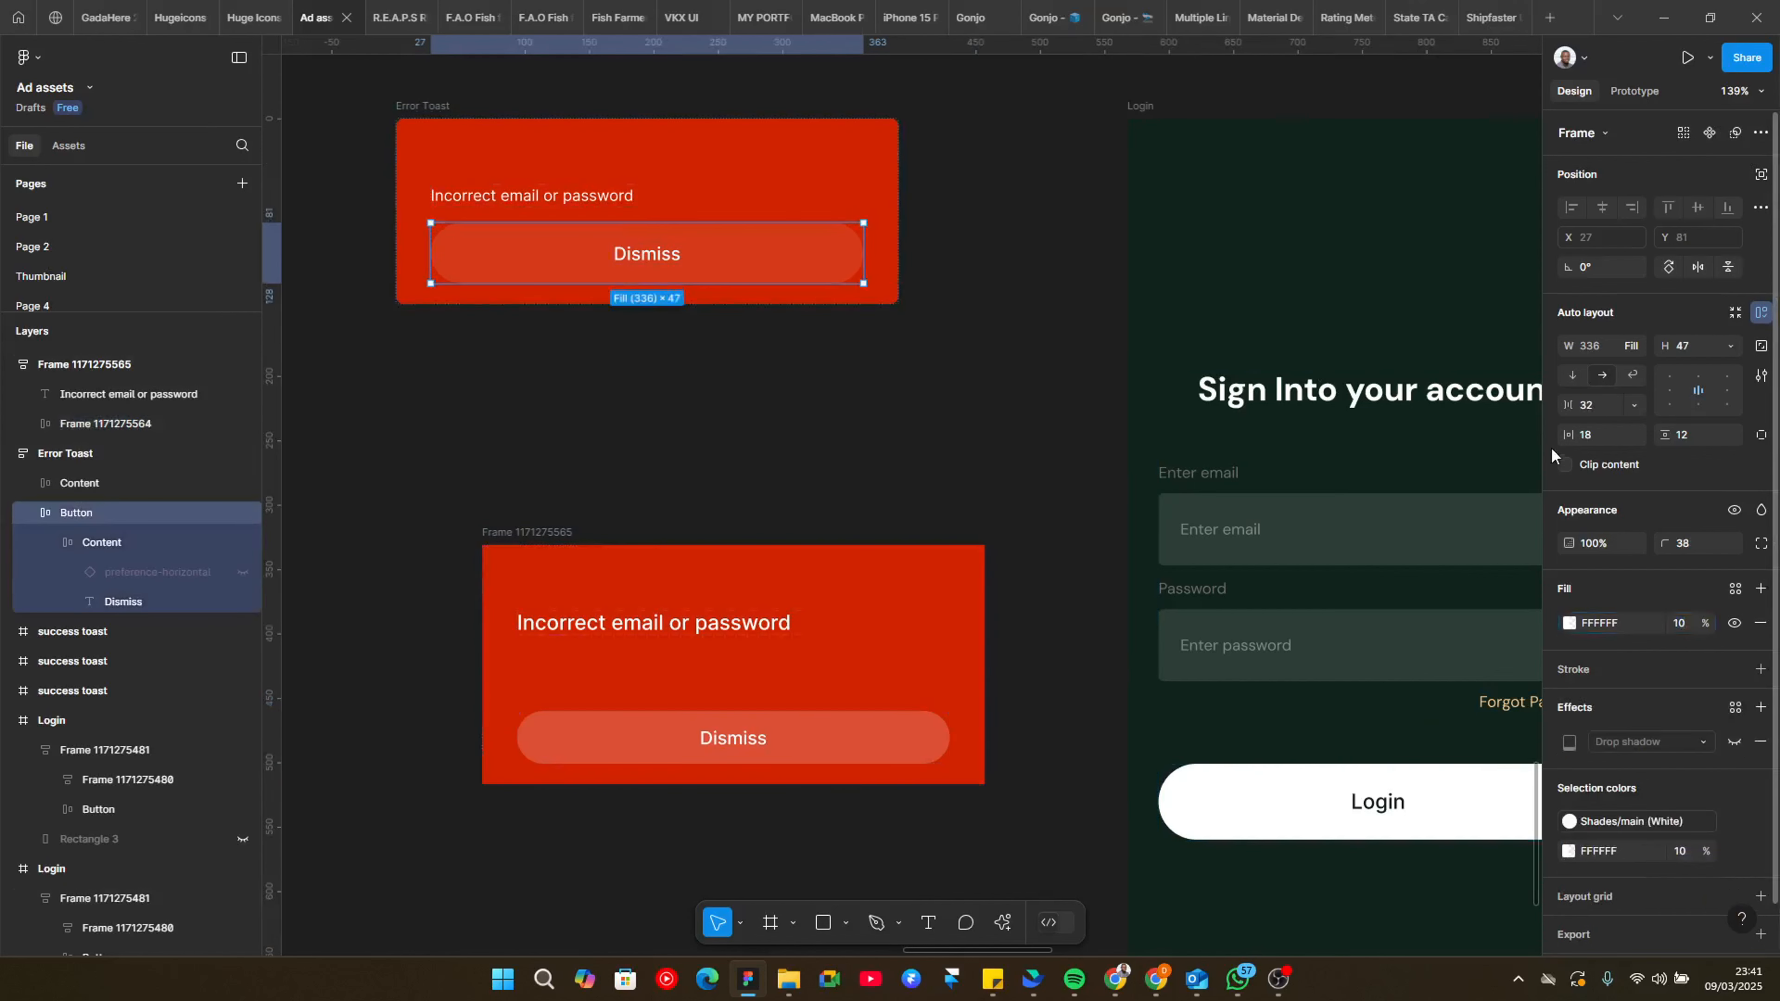
left_click(822, 734, "ctrl")
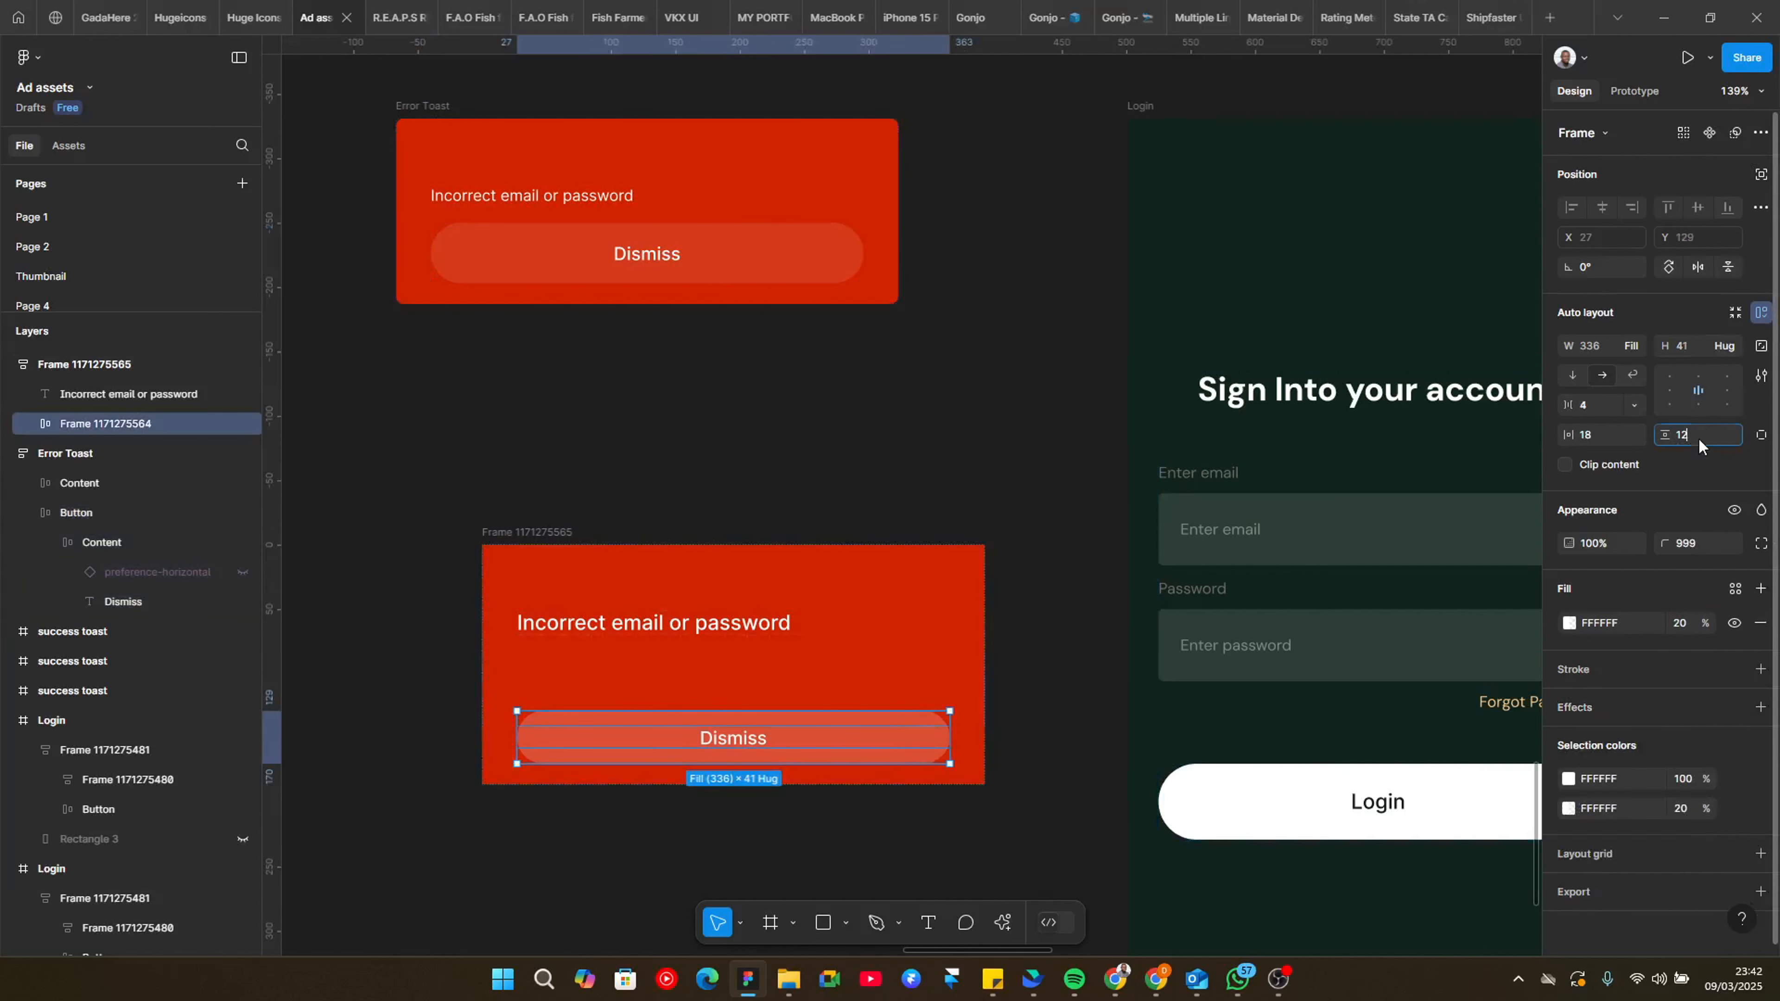
left_click(1696, 349)
type("47")
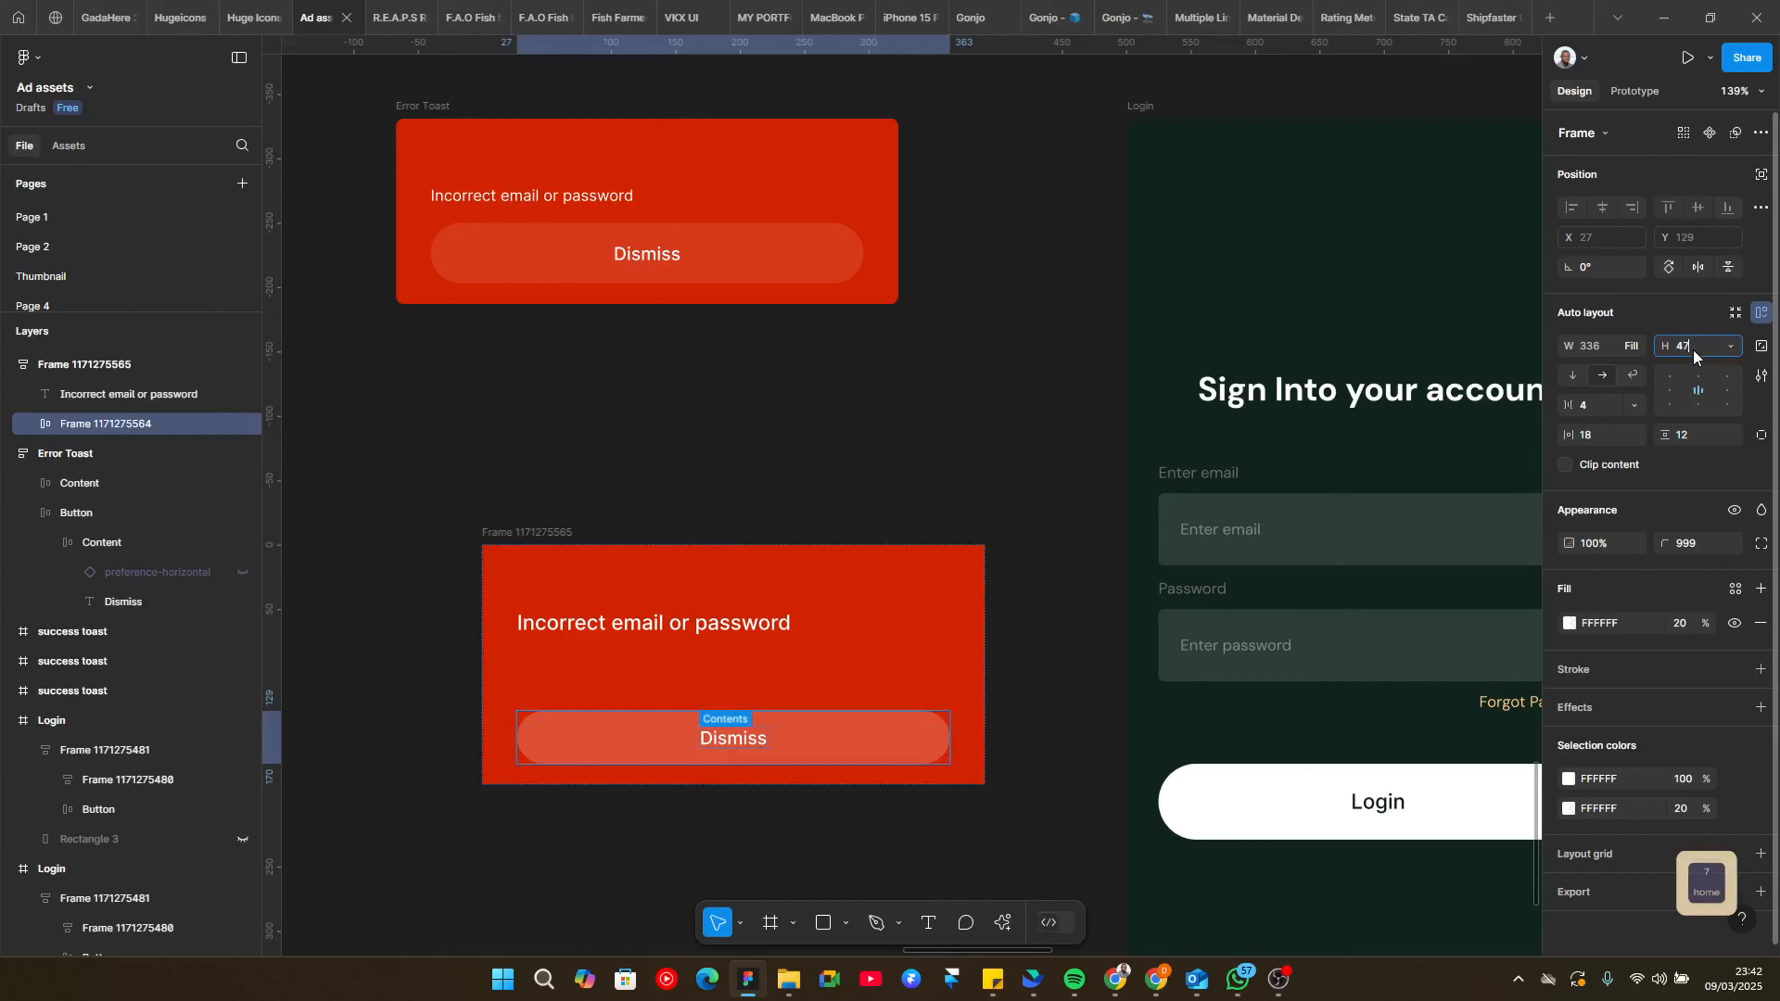
key("Return")
Step: Set the "Incorrect email or password" text in the new toast to font size 14
scroll(224, 533, "down", 3)
scroll(224, 533, "down", 1)
scroll(423, 581, "down", 3)
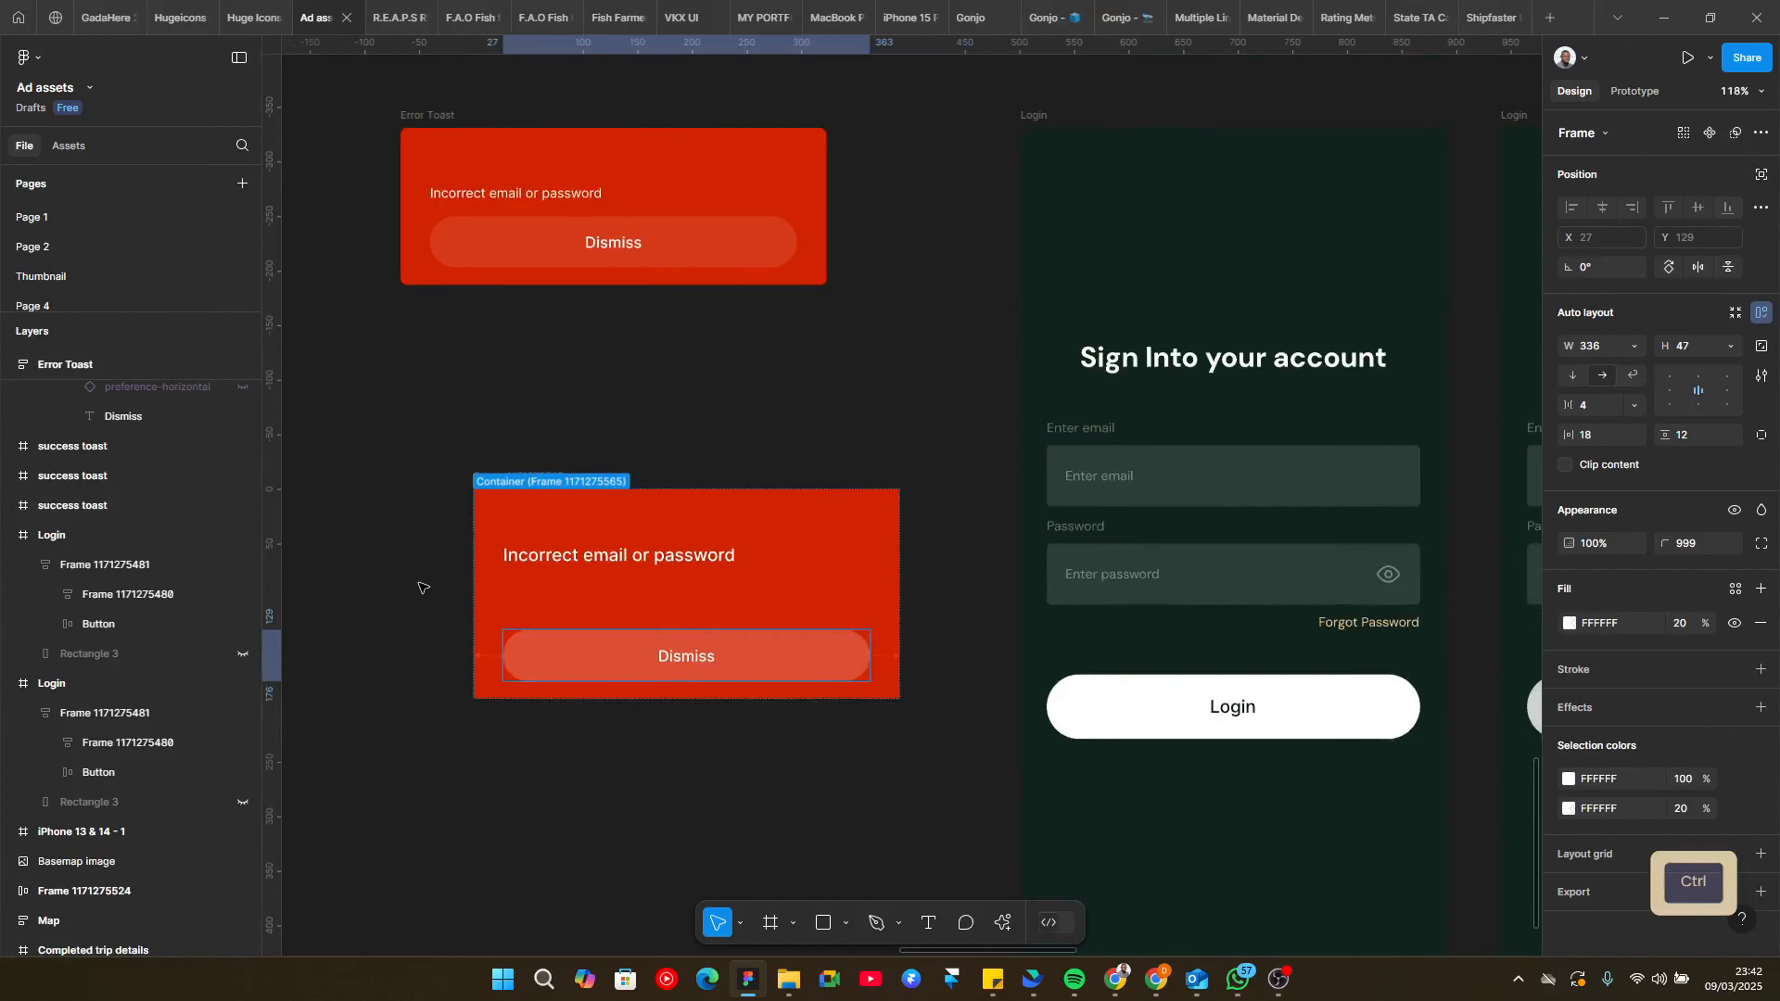
left_click(549, 837)
scroll(583, 505, "up", 2)
scroll(579, 500, "up", 1)
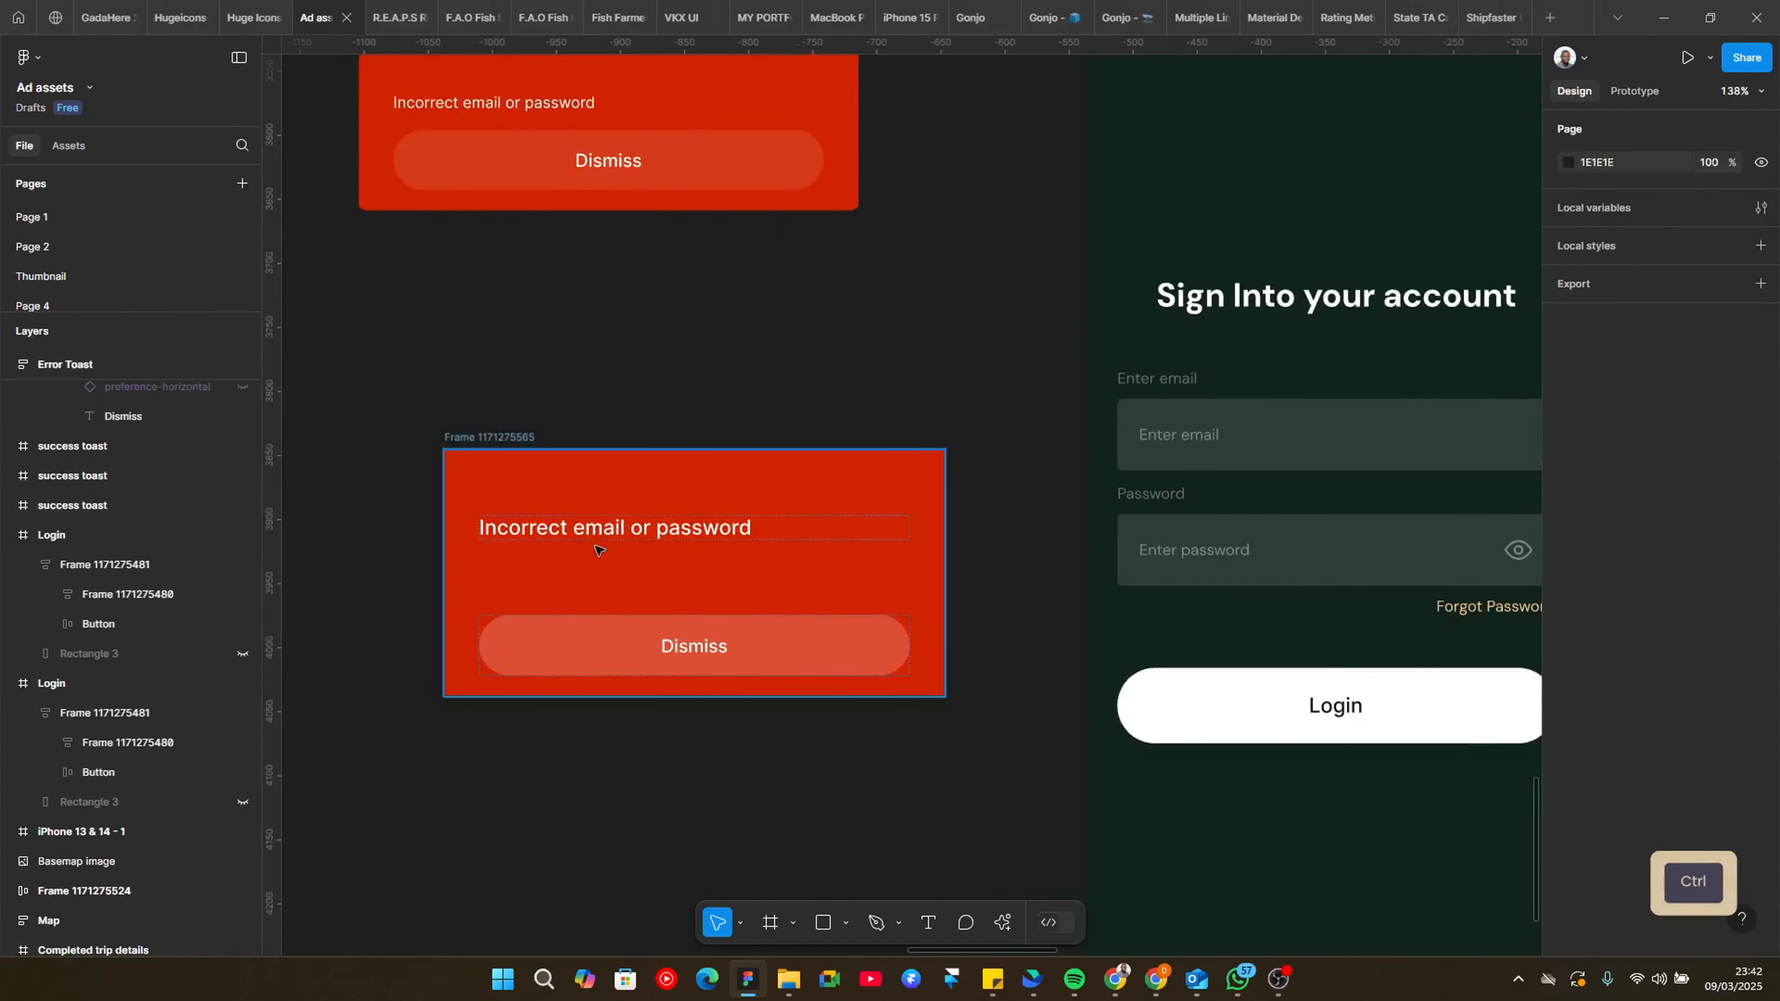
double_click(594, 537)
left_click(1691, 565)
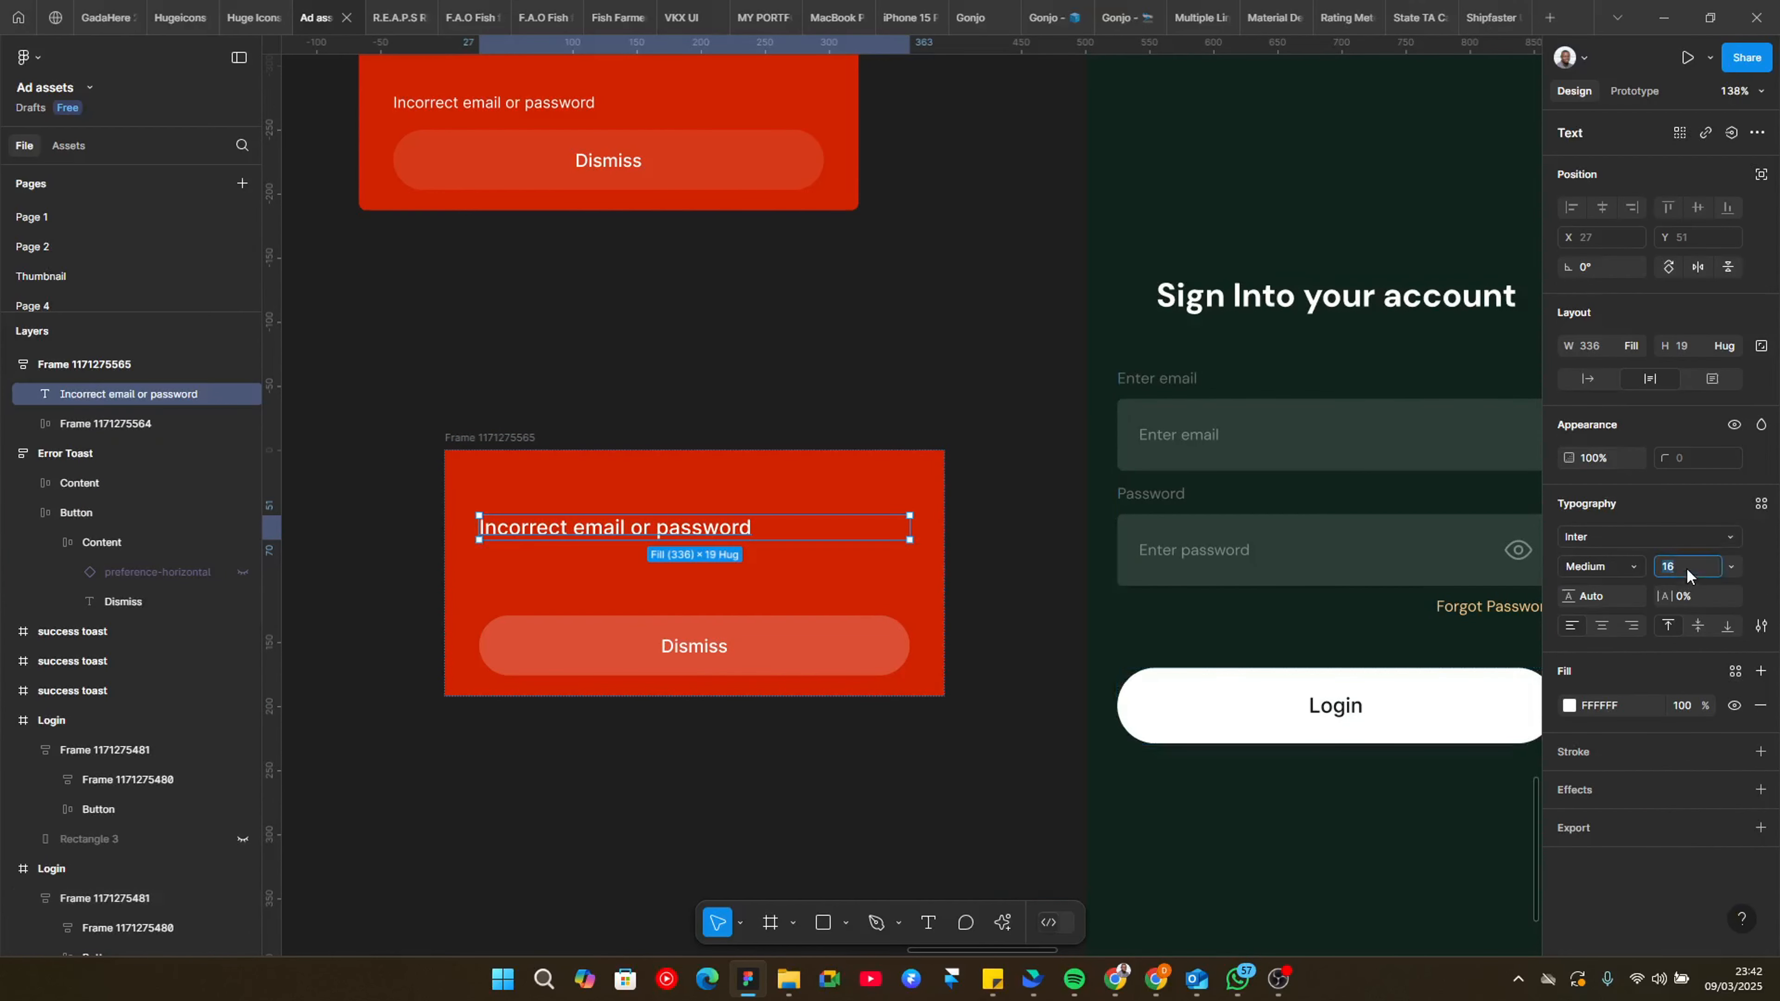
type("14")
key("Return")
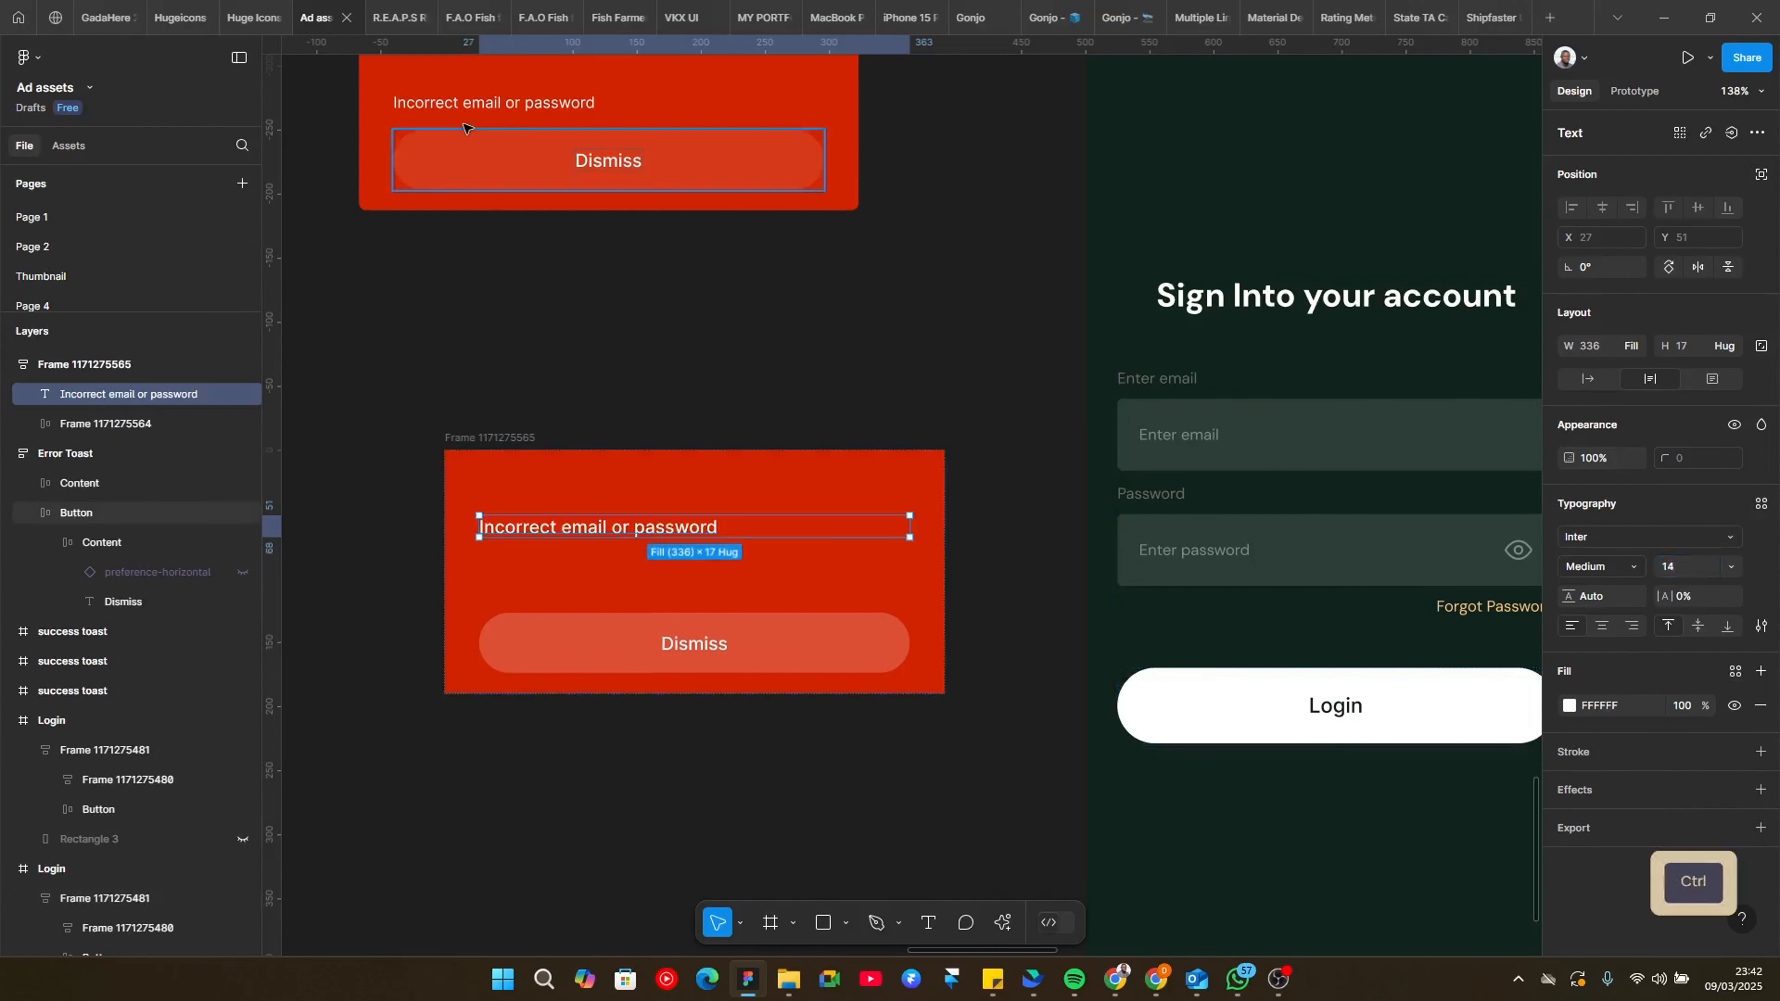
Step: Change the new toast message's font weight to Regular, matching the existing toast's message
left_click(505, 102, "ctrl")
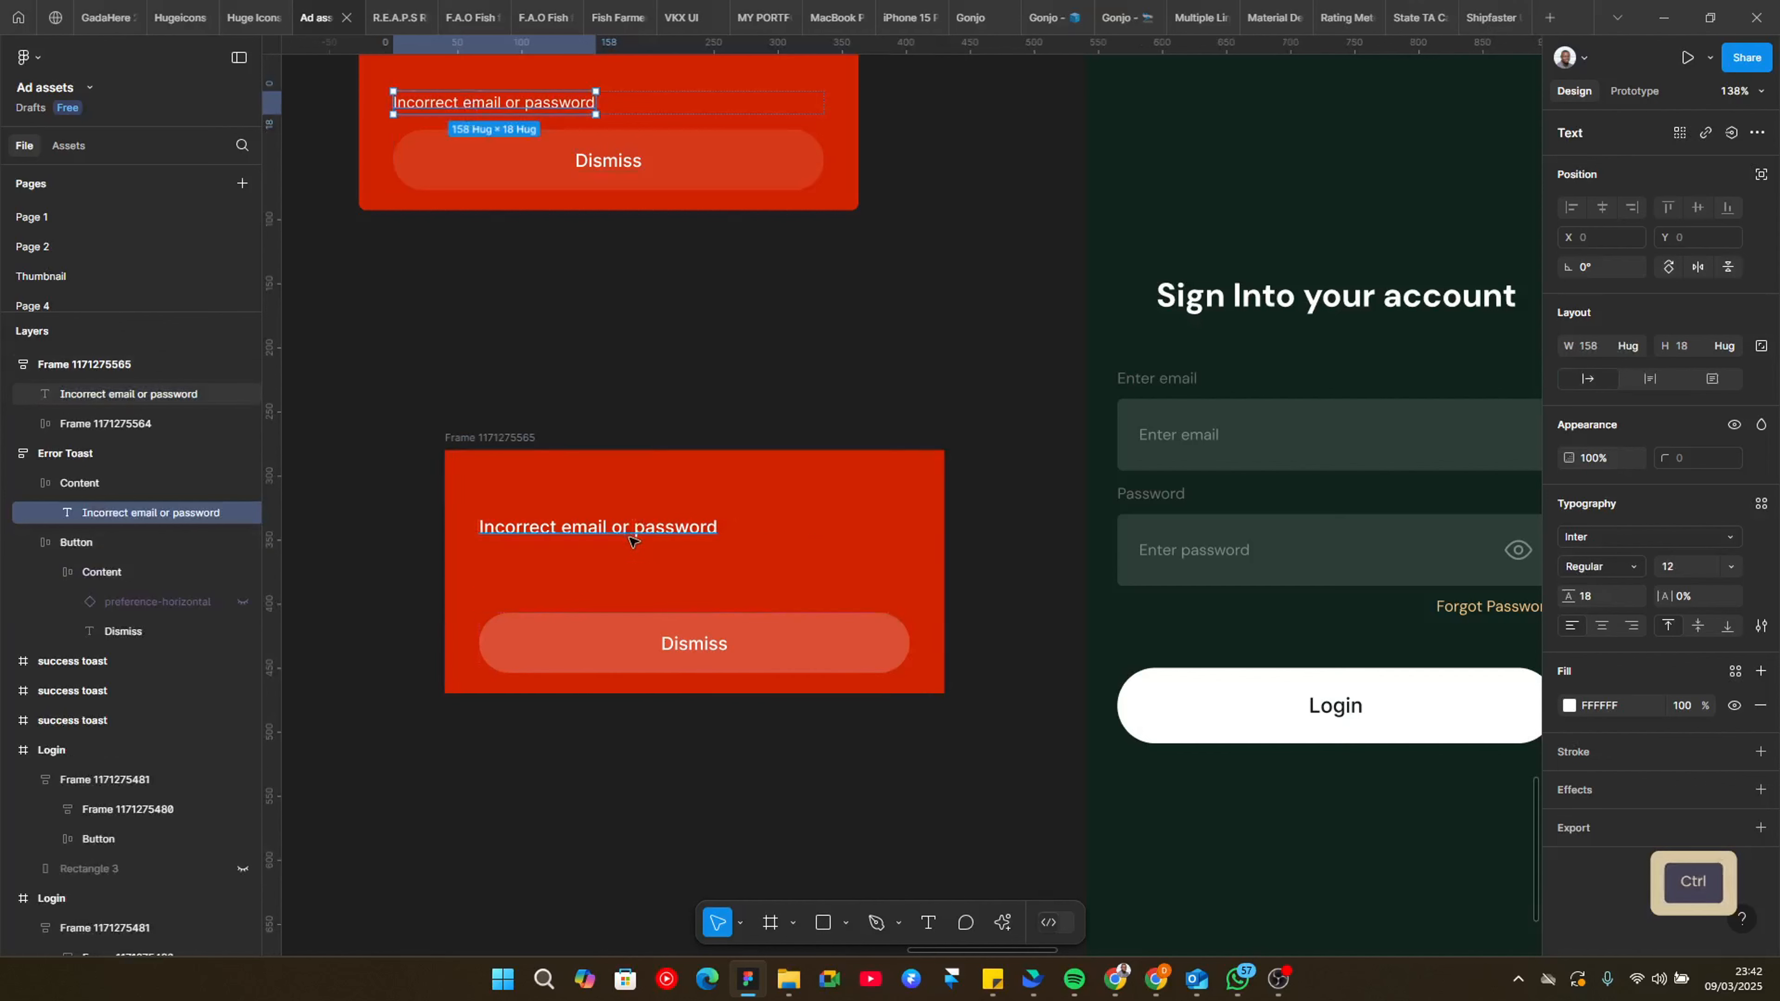
left_click(690, 532, "ctrl")
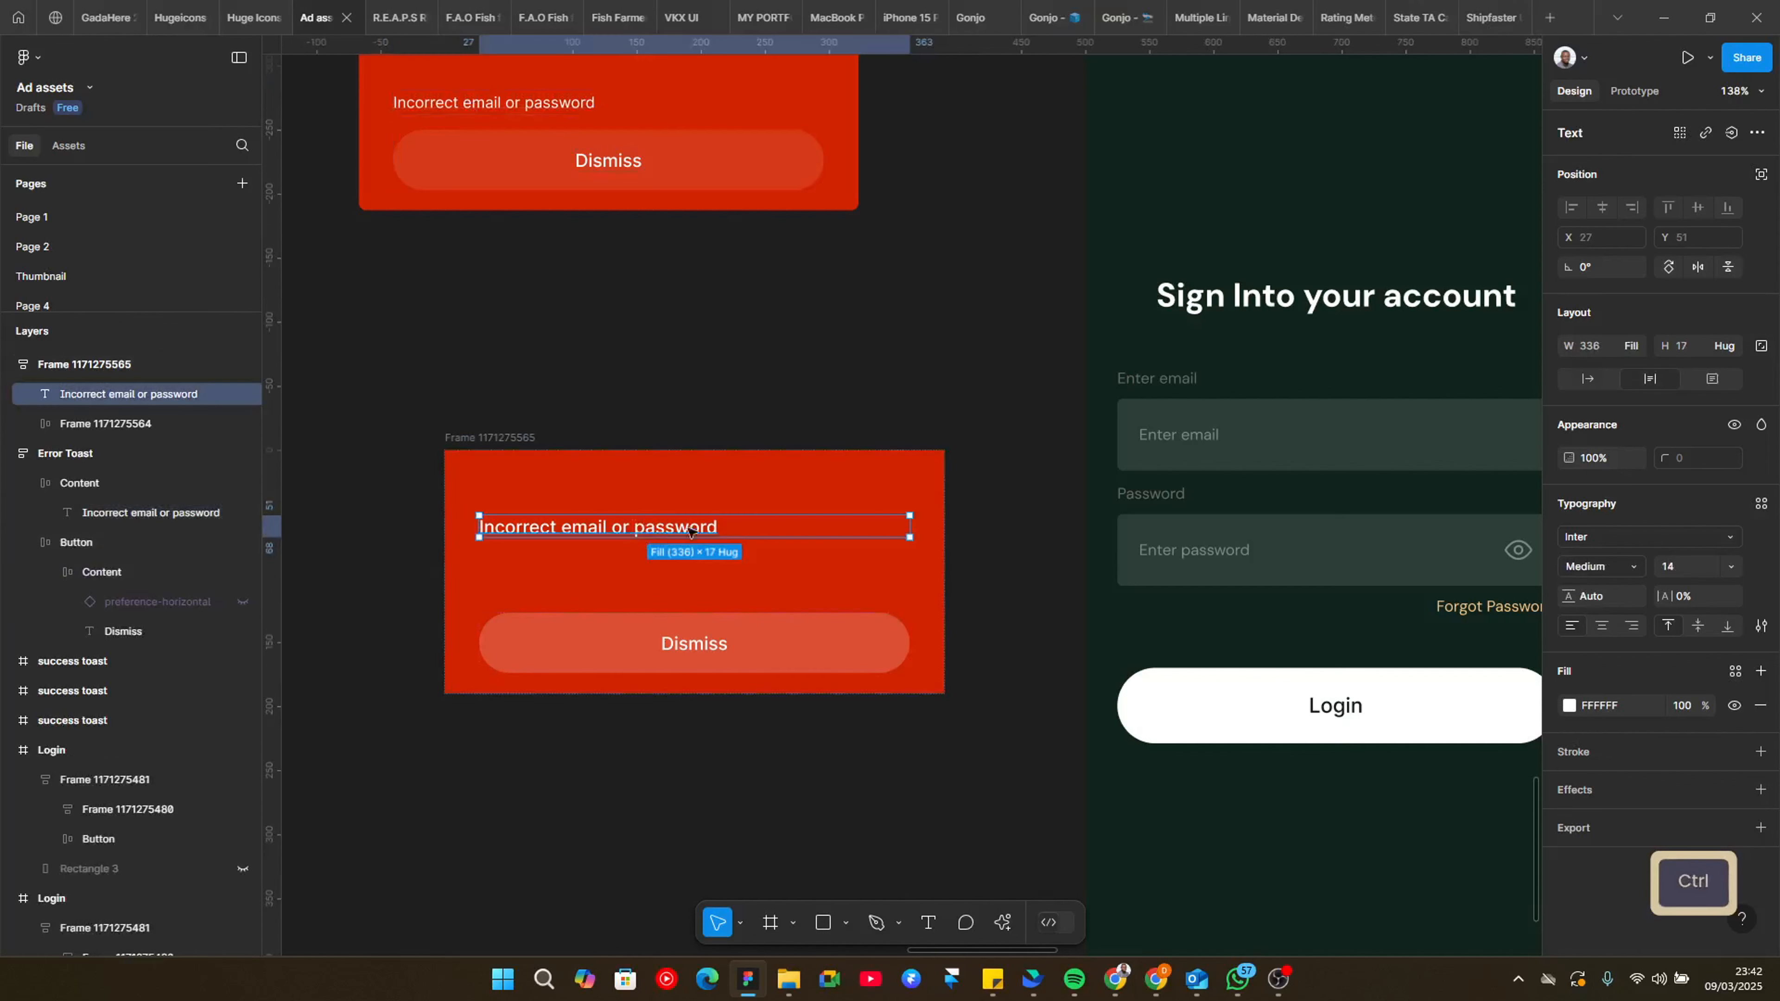
left_click(1620, 568)
left_click(1594, 542)
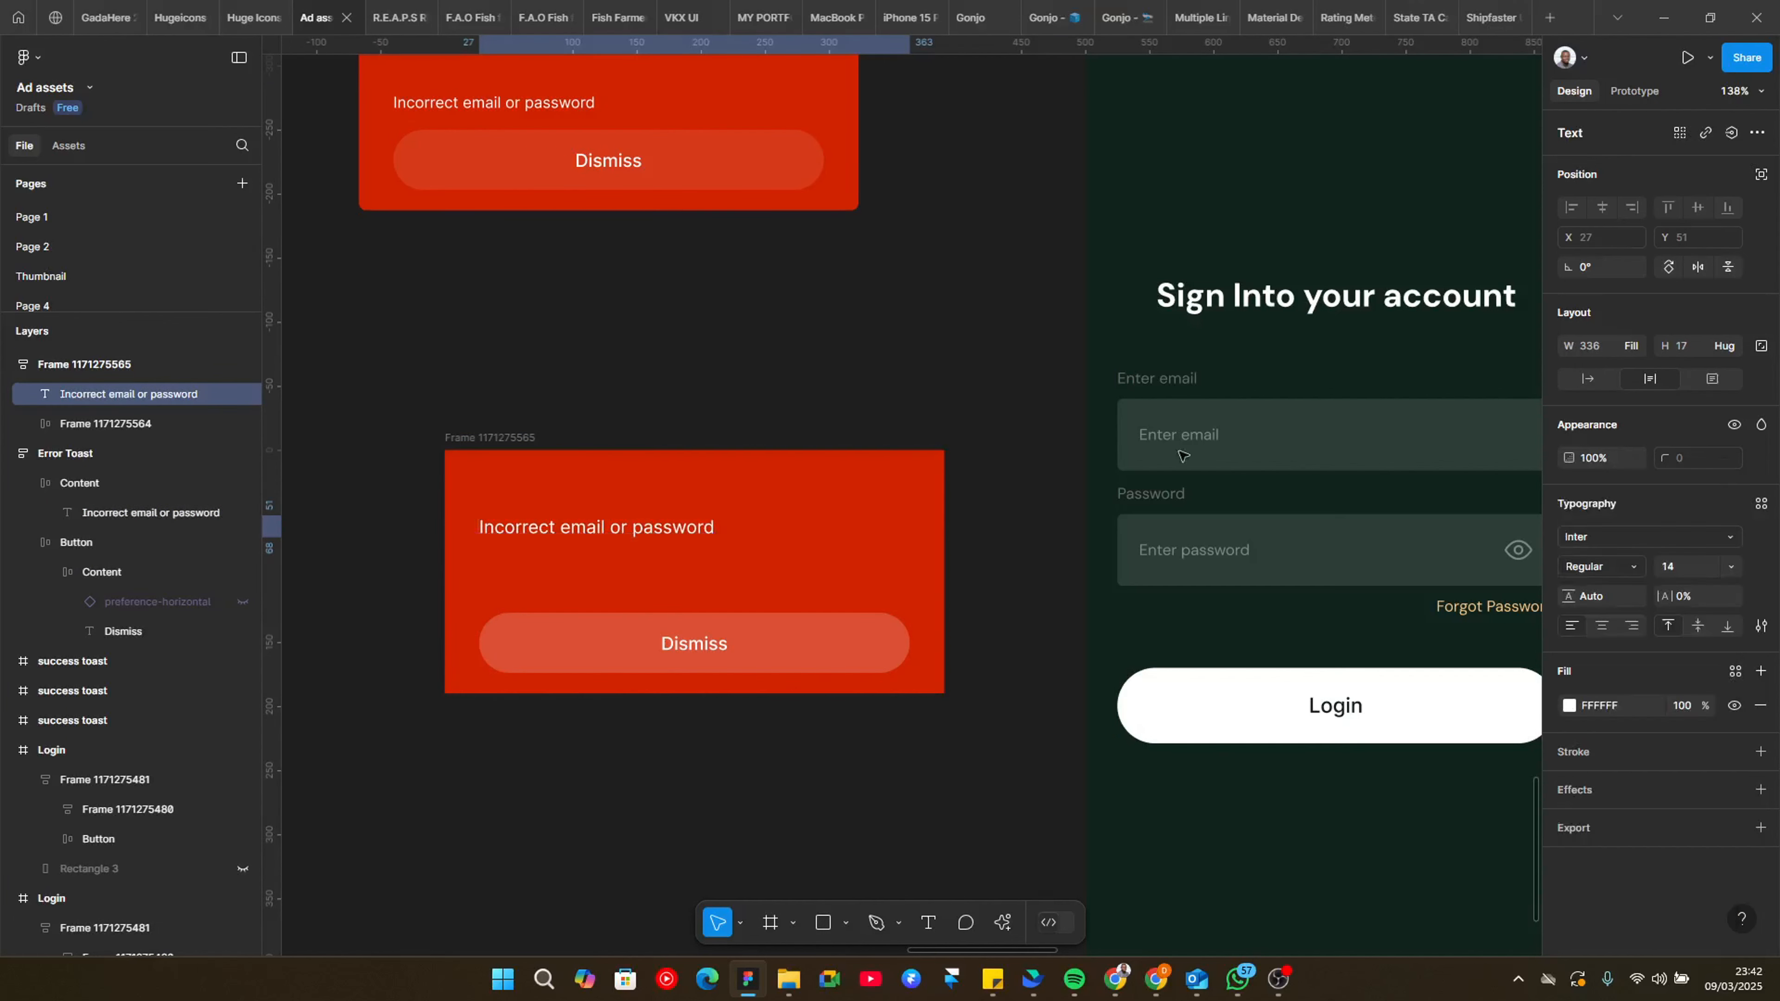
Step: Set the new toast frame's vertical spacing between message and button to 12, as in the existing Error Toast
left_click(661, 117)
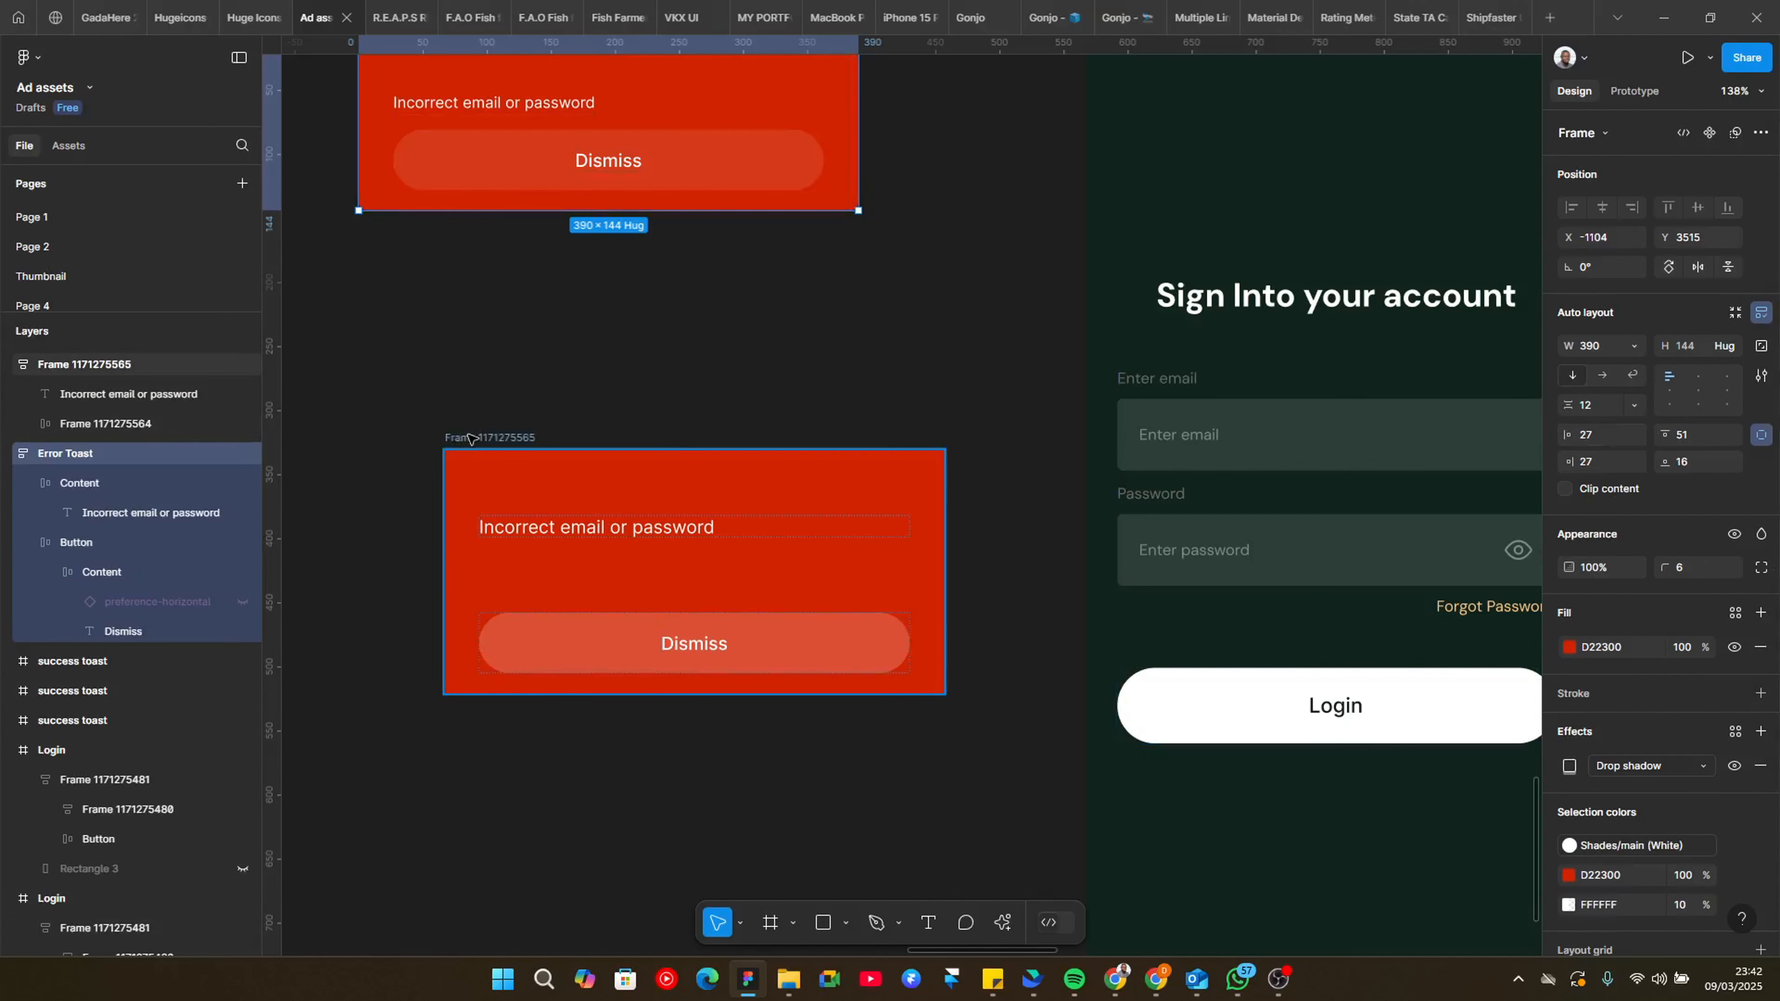
left_click(729, 484)
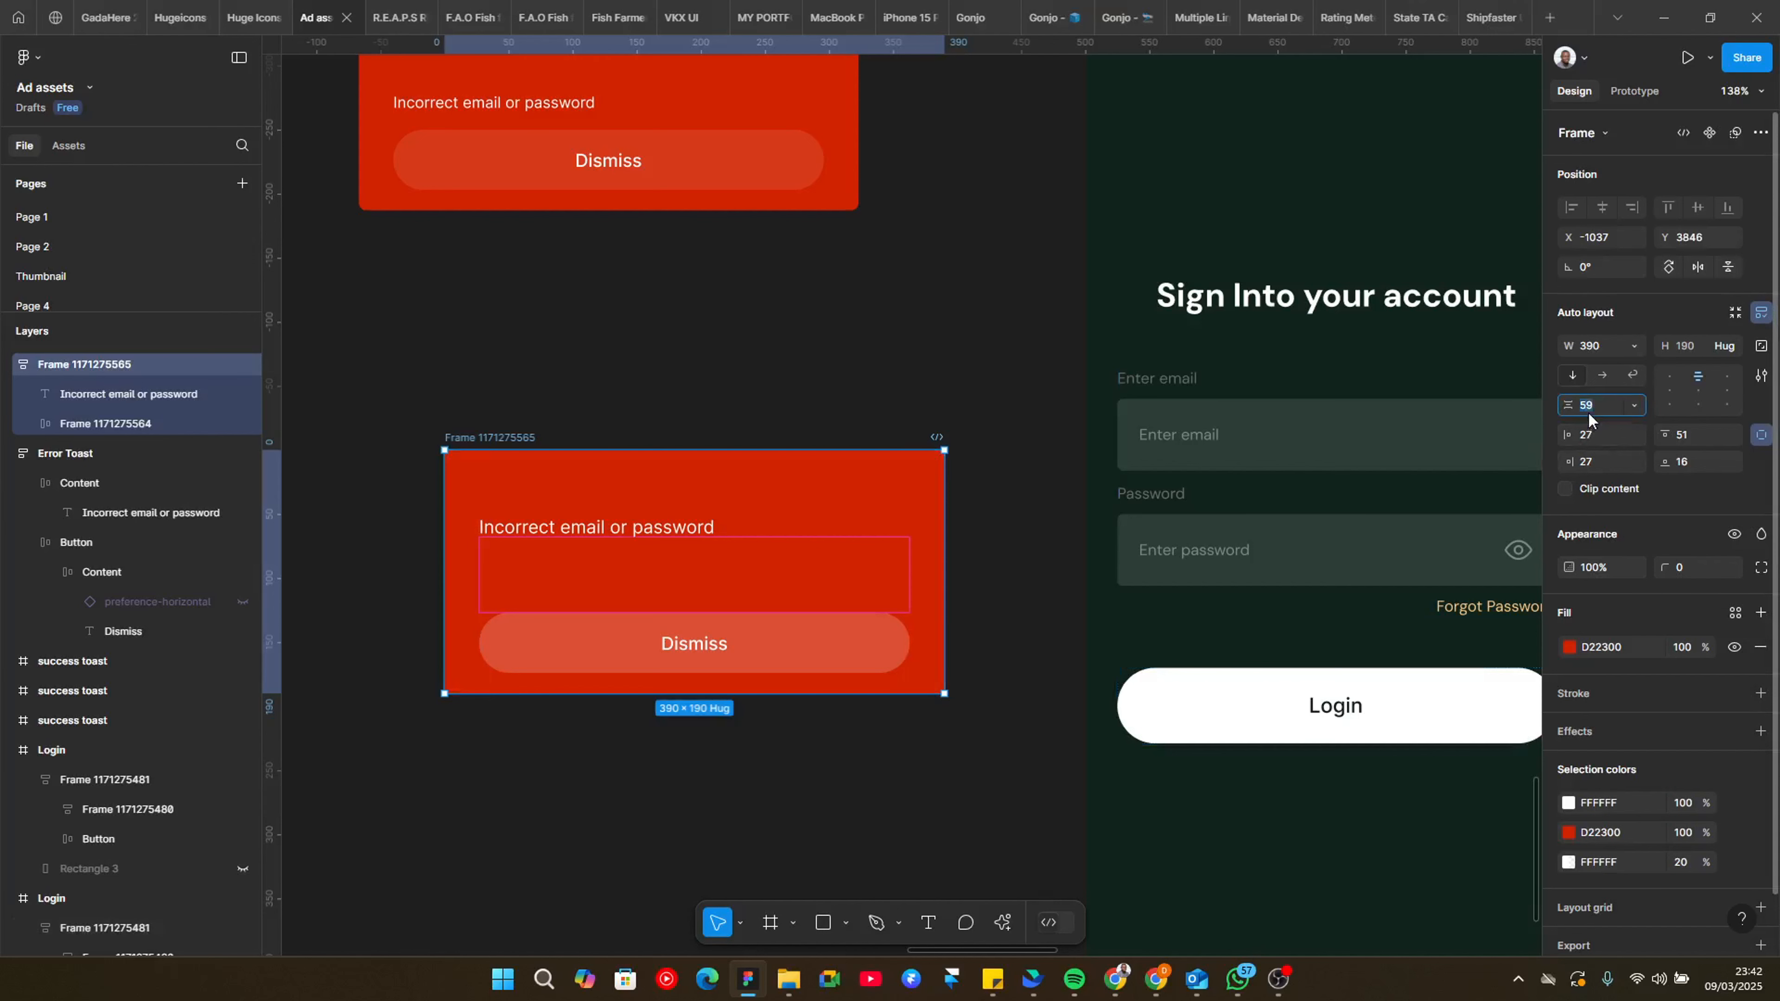
type("12")
key("Return")
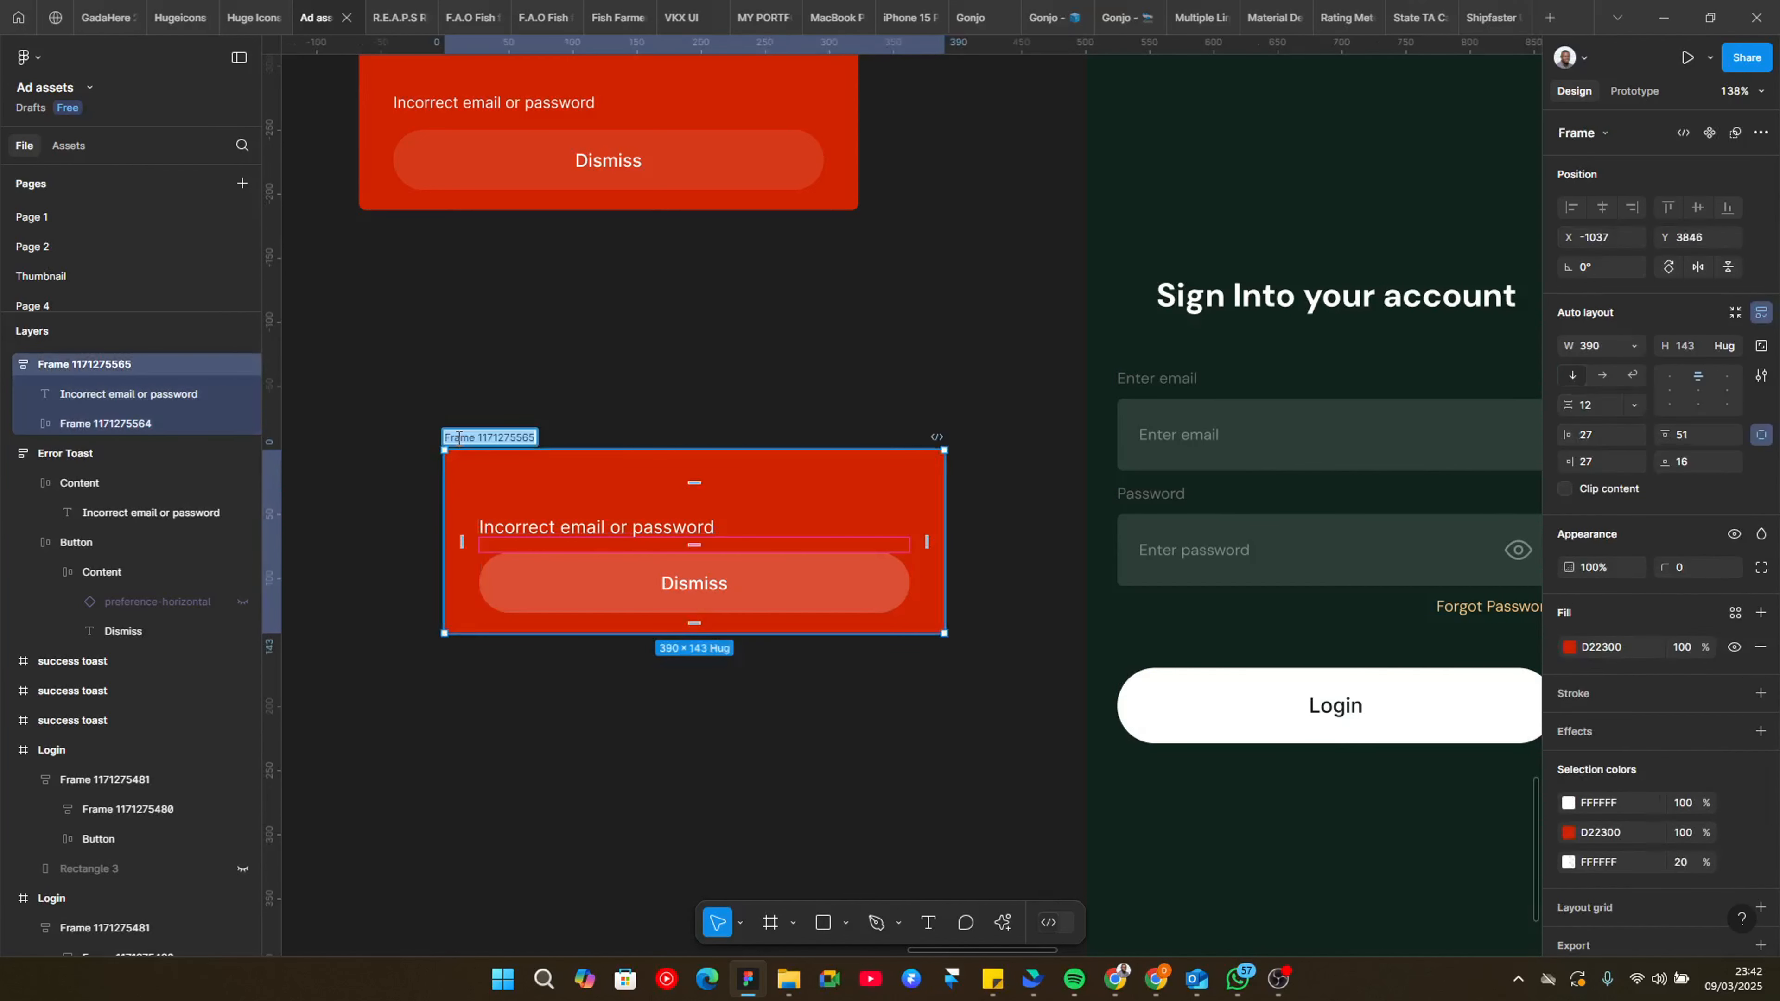
Step: Rename the new toast frame as toast and place it just beneath the existing Error Toast
type("toast")
key("Return")
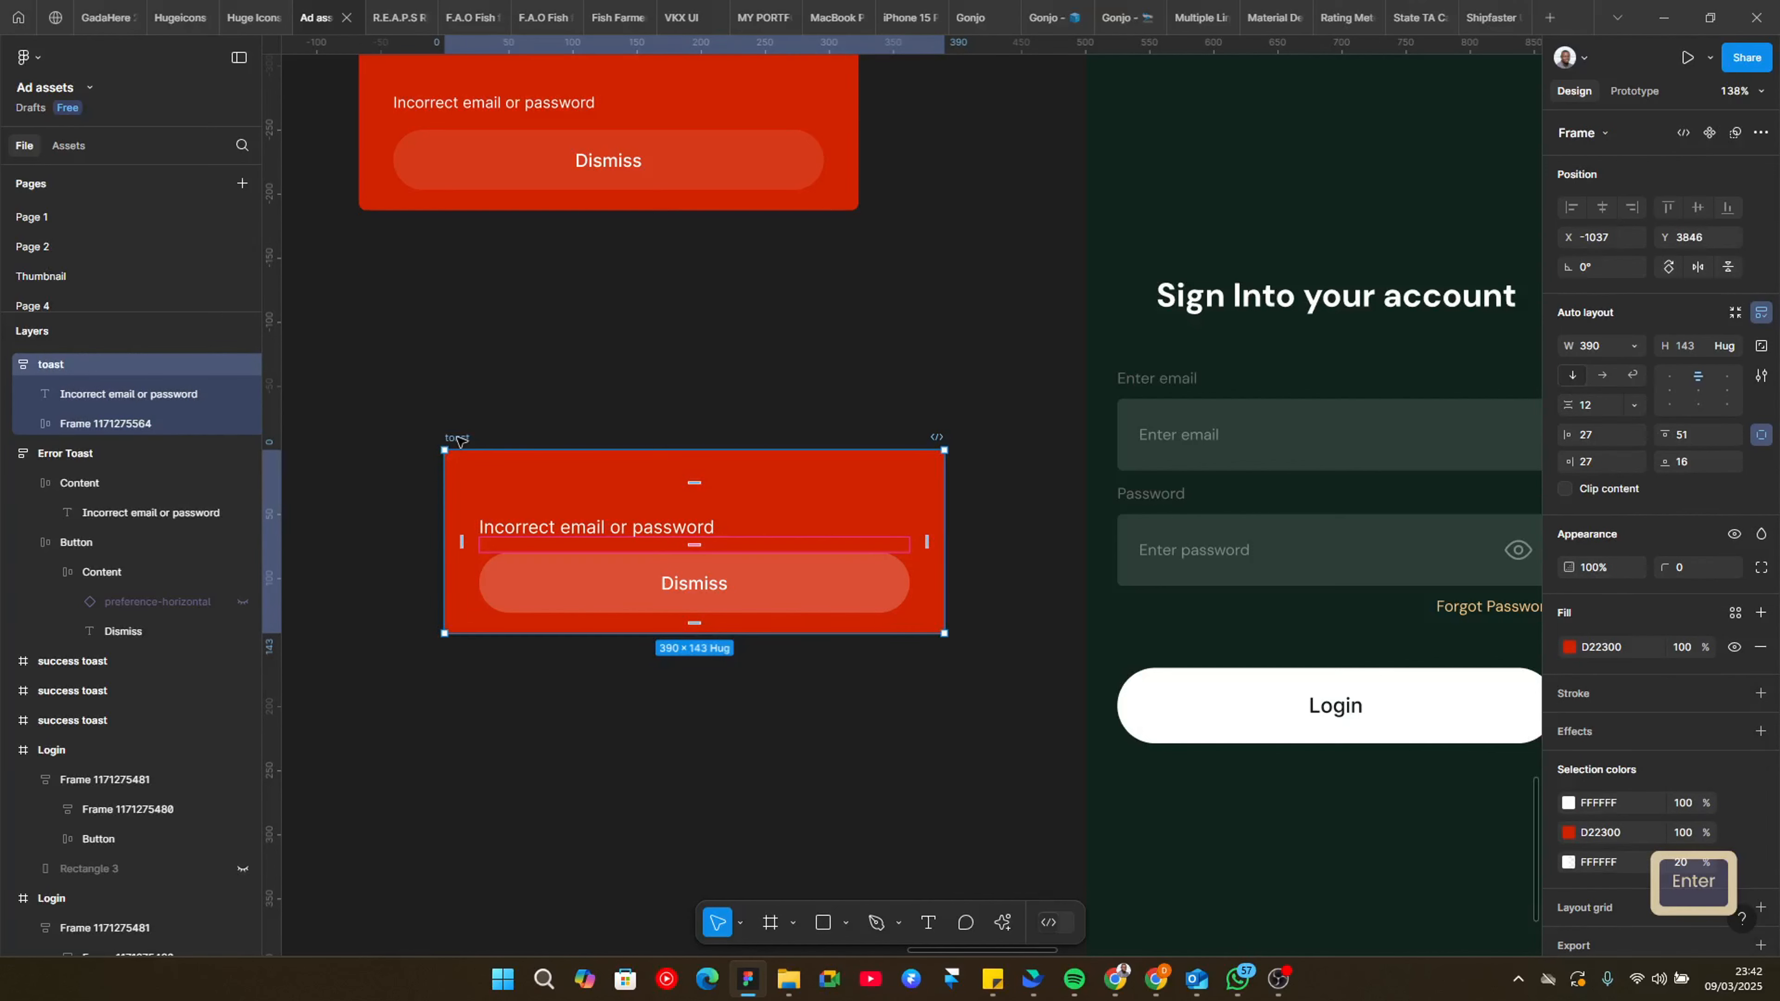
scroll(521, 427, "down", 2)
scroll(522, 385, "down", 5)
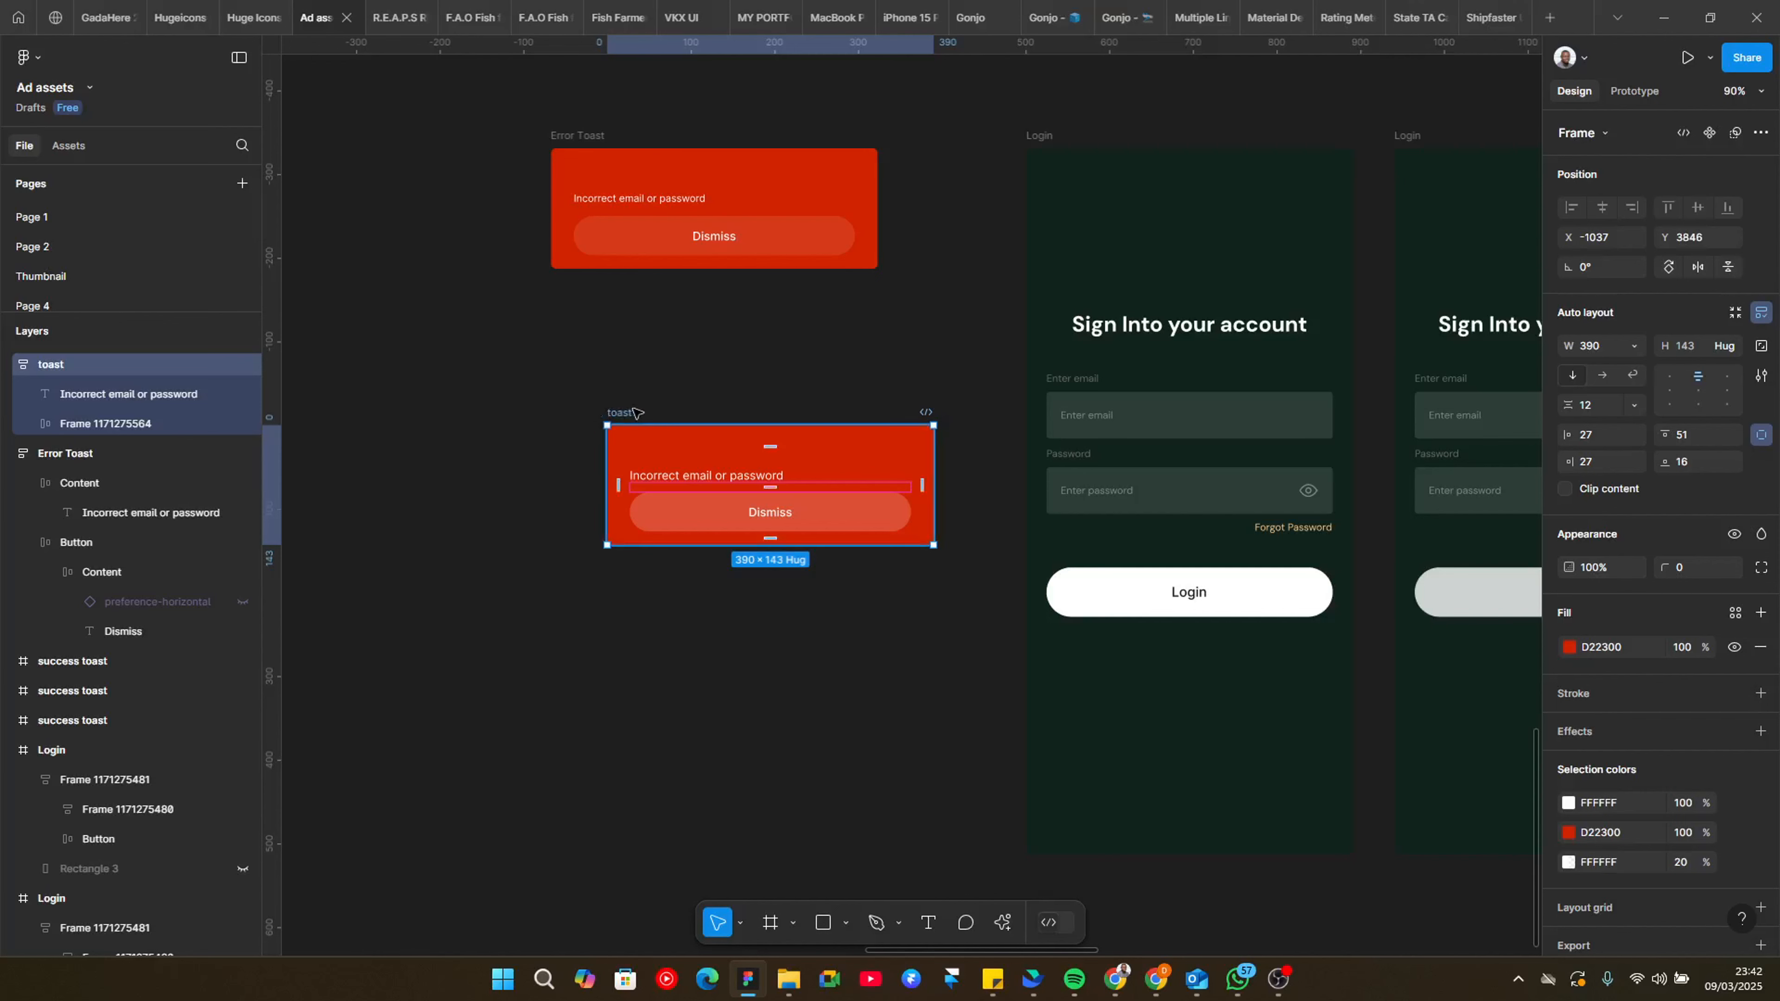
left_click_drag(634, 420, 585, 361)
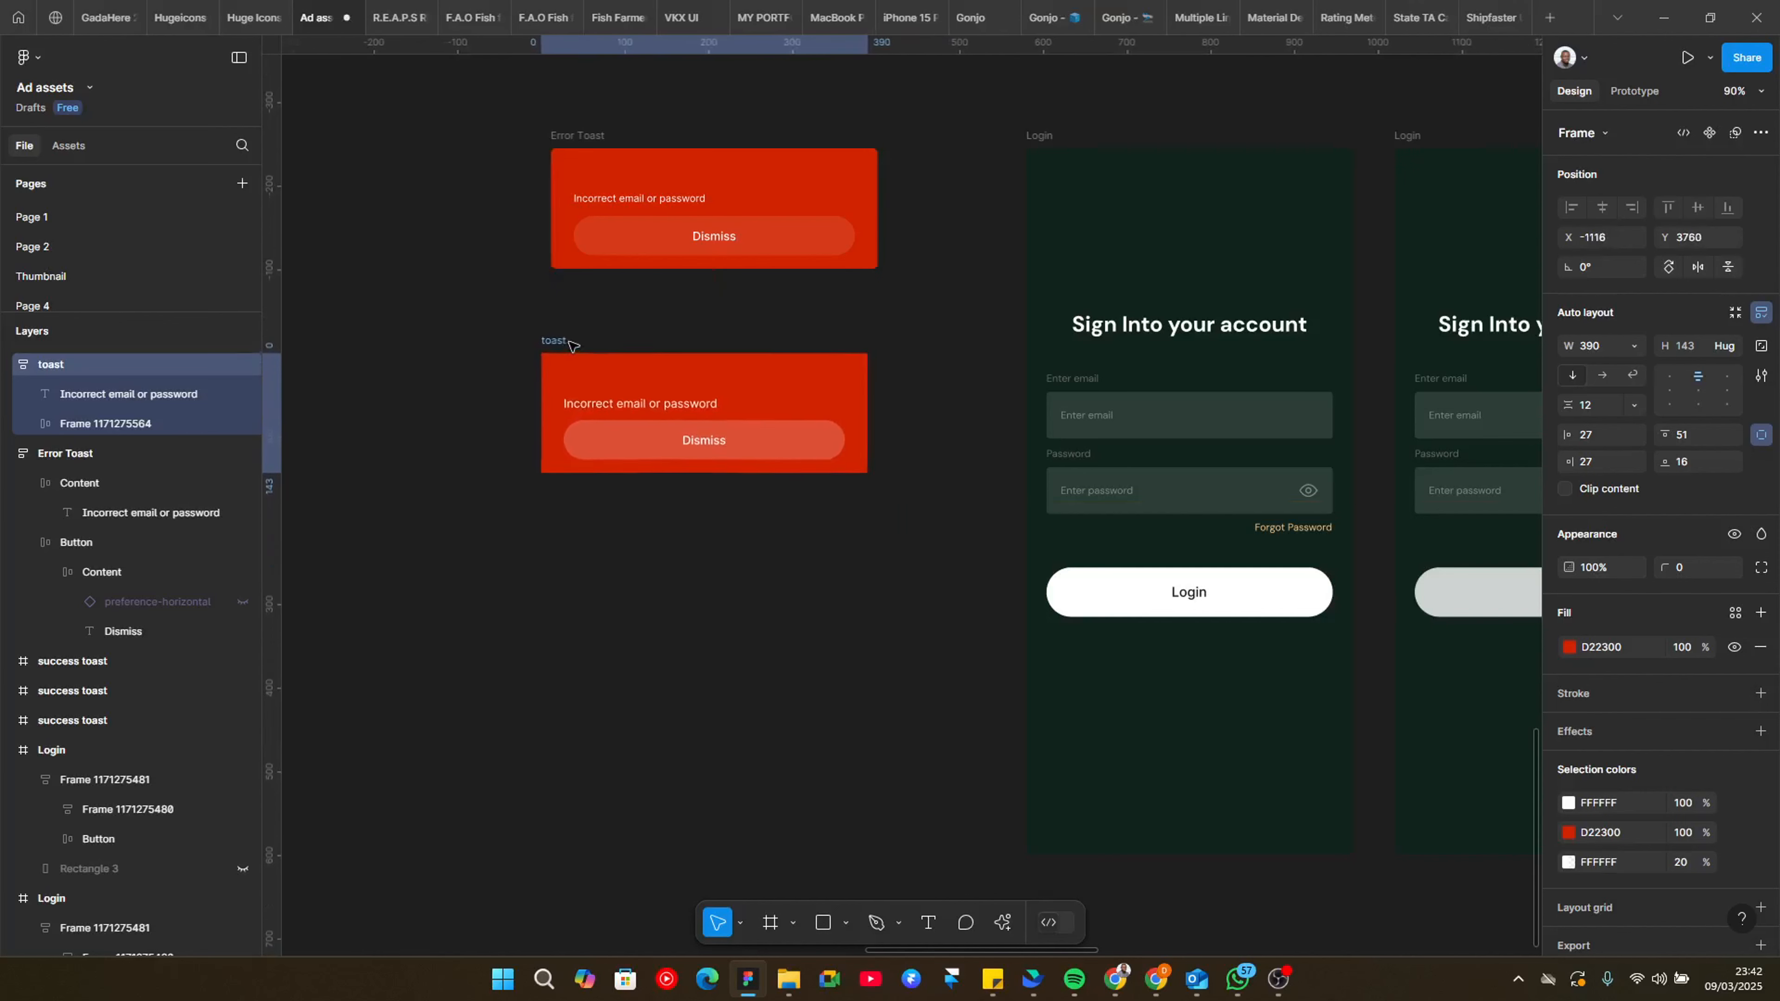
Step: Move the existing Error Toast far to the left on the canvas, clear of the new toast and the Login screens
scroll(531, 415, "down", 5)
scroll(532, 415, "down", 1)
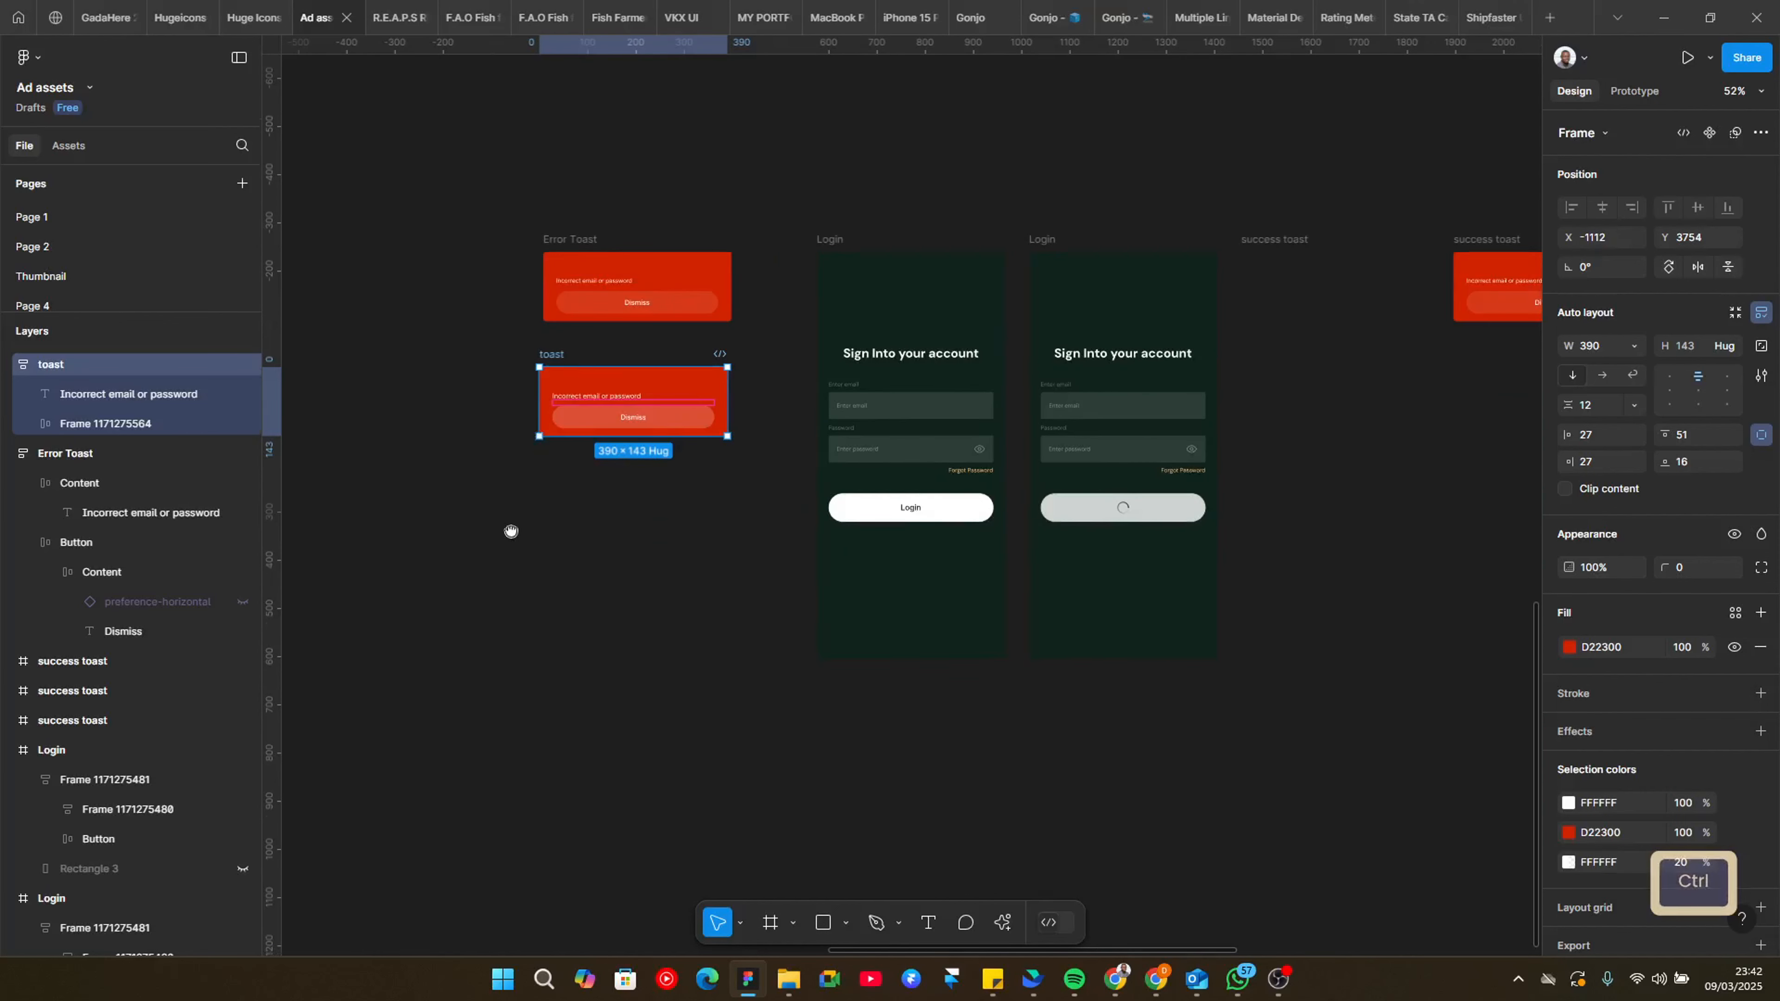
left_click_drag(509, 526, 555, 523)
scroll(554, 524, "up", 1)
left_click_drag(700, 556, 584, 594)
scroll(497, 463, "up", 1)
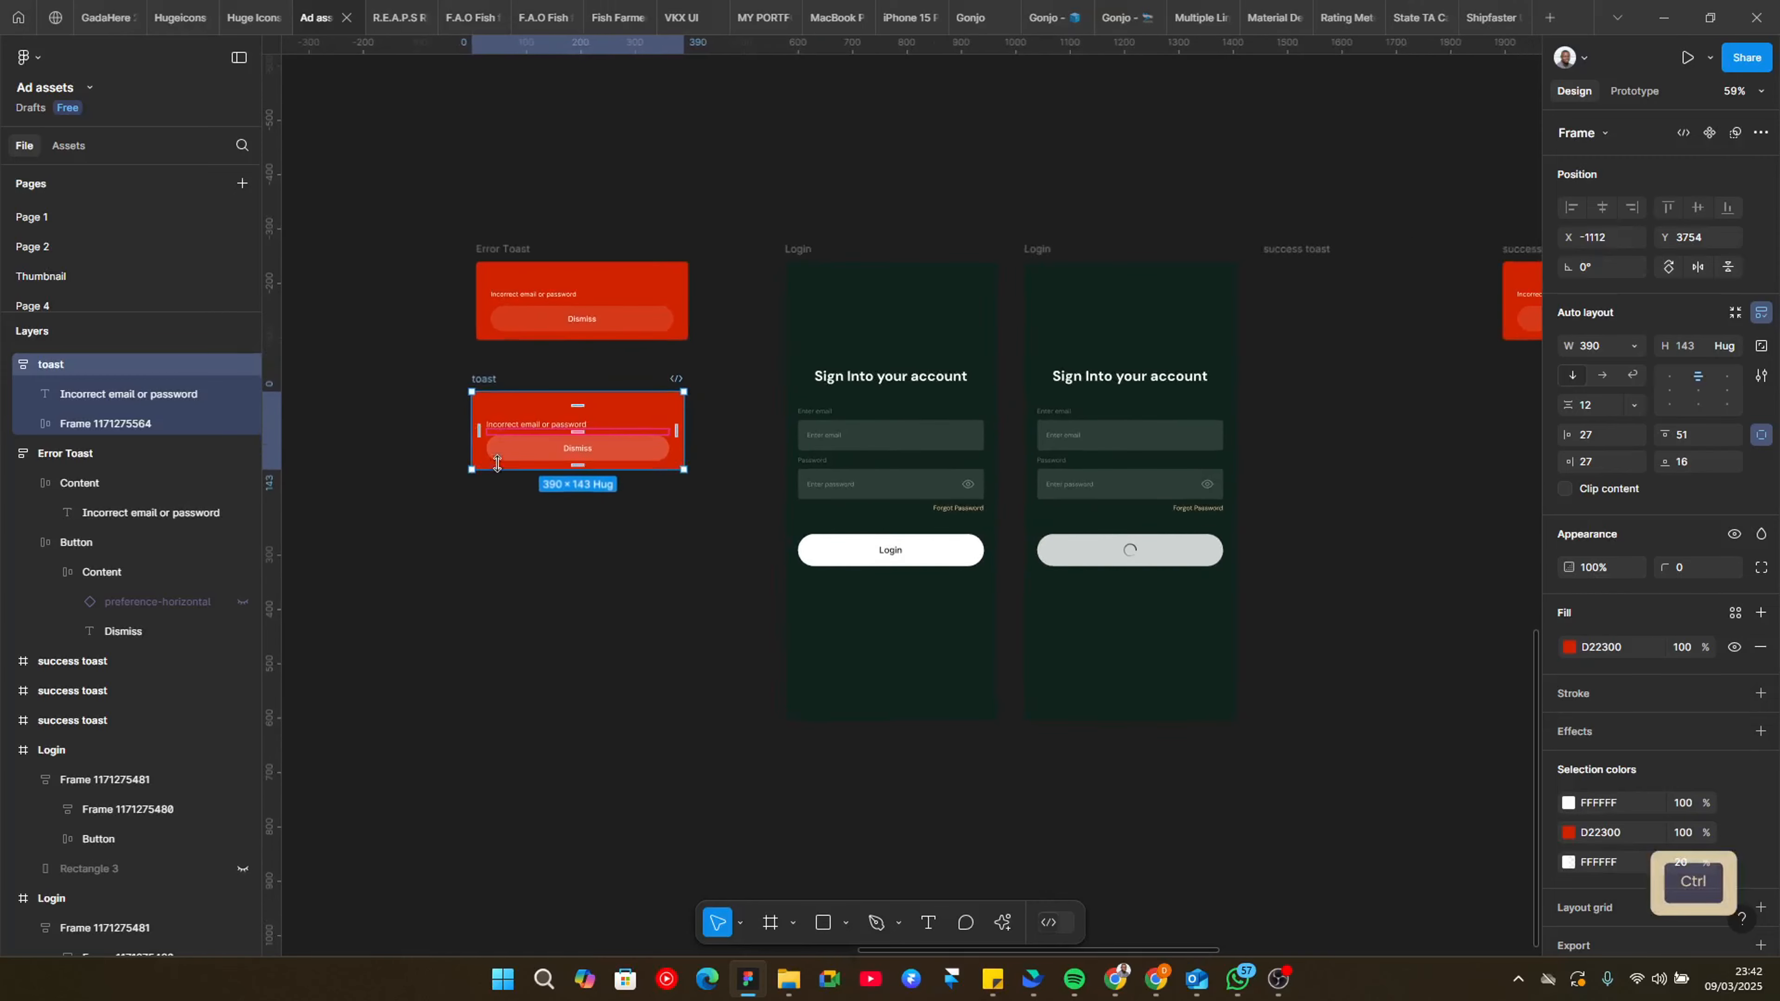
left_click_drag(503, 257, 275, 264)
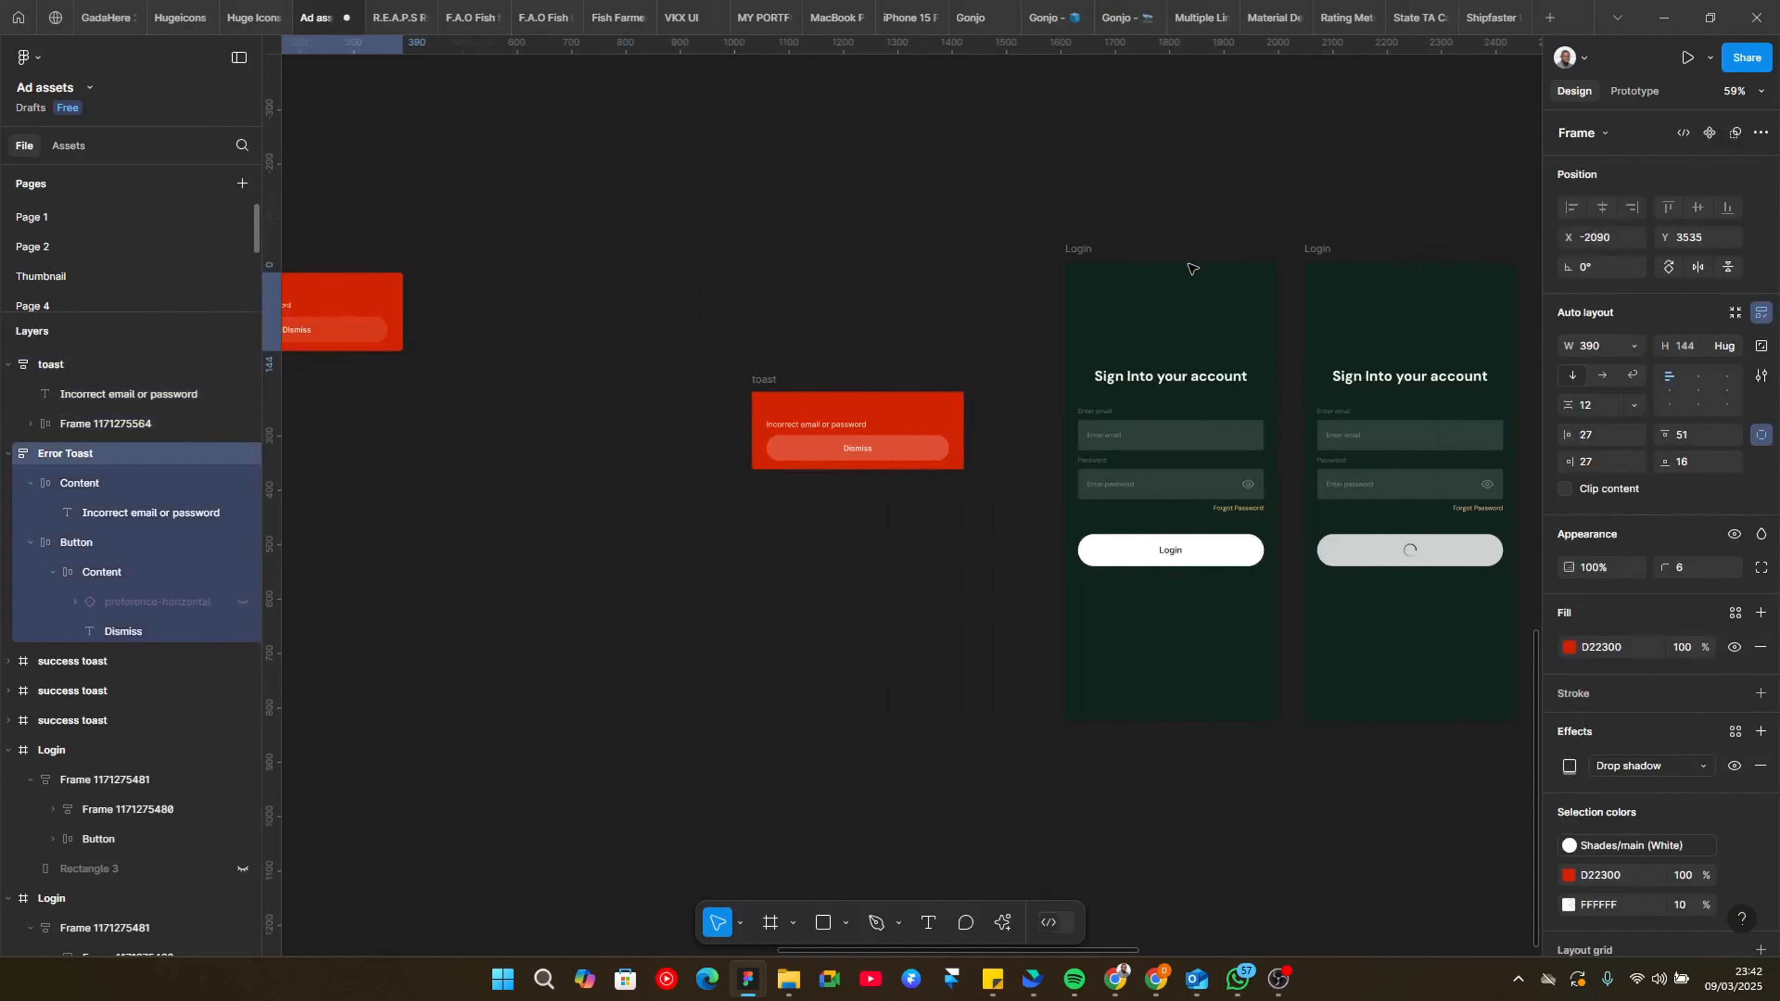
Step: Raise the toast frame to roughly the same level as the tops of the Login screens
left_click(1072, 253)
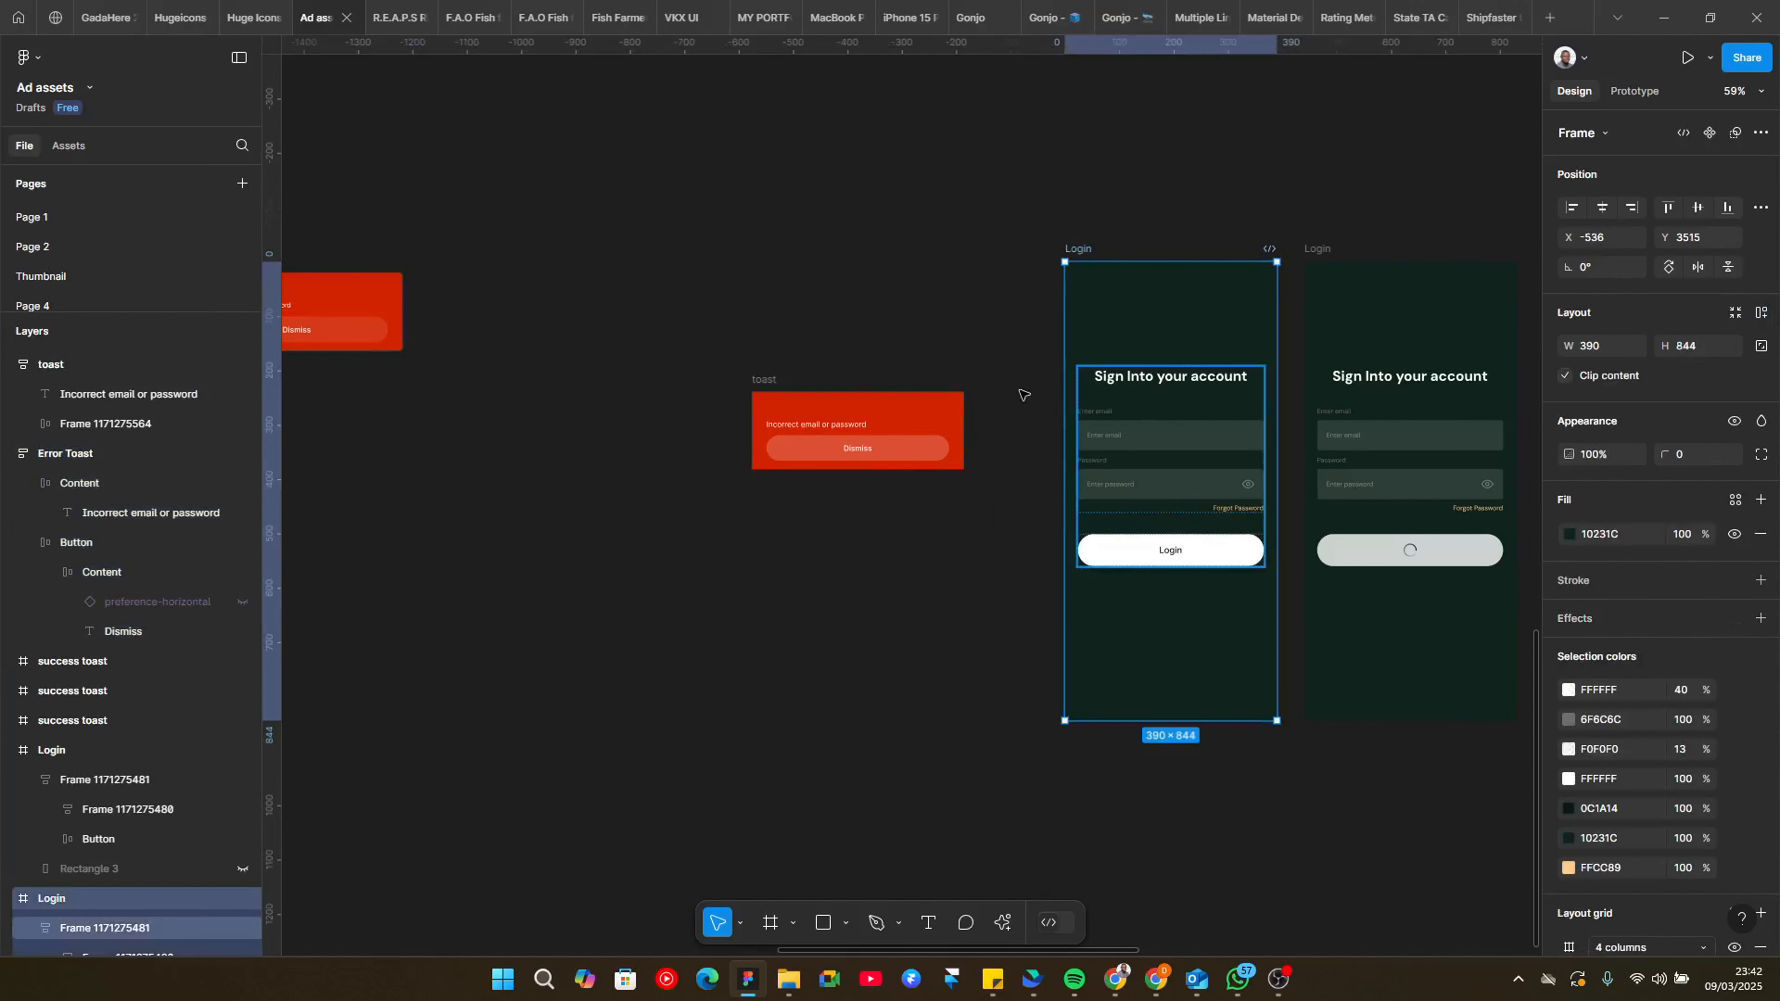
left_click_drag(769, 380, 768, 256)
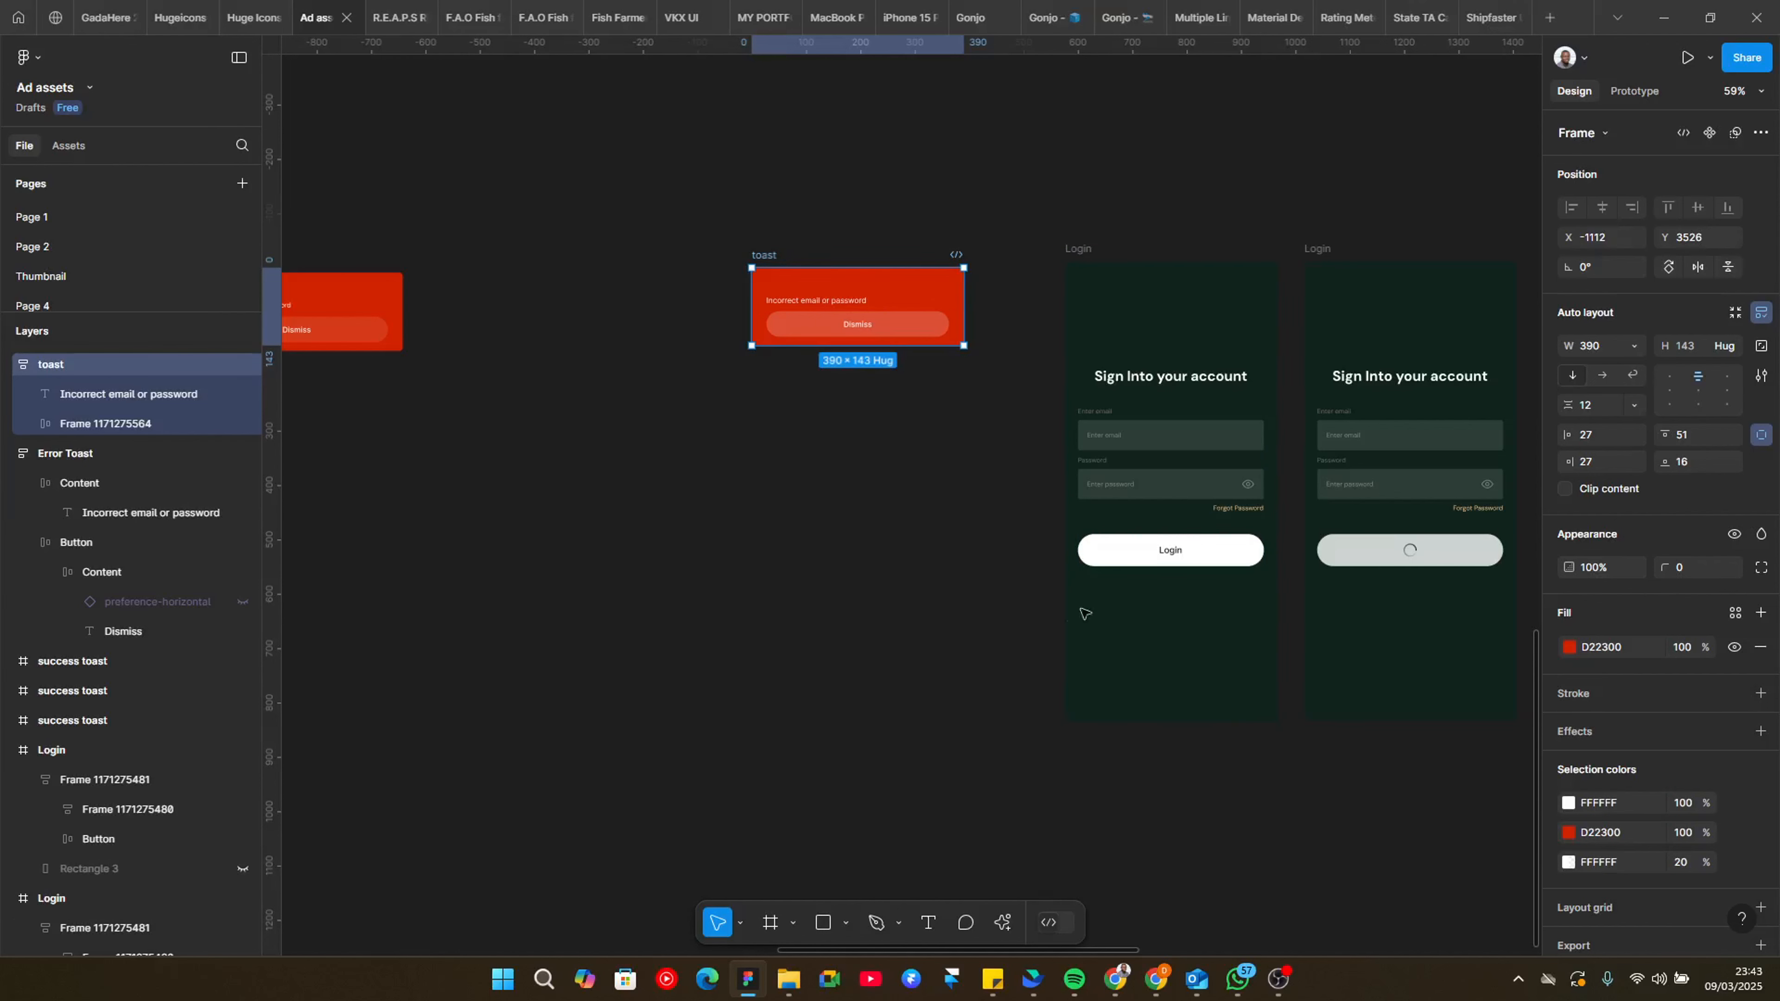
left_click(1100, 257)
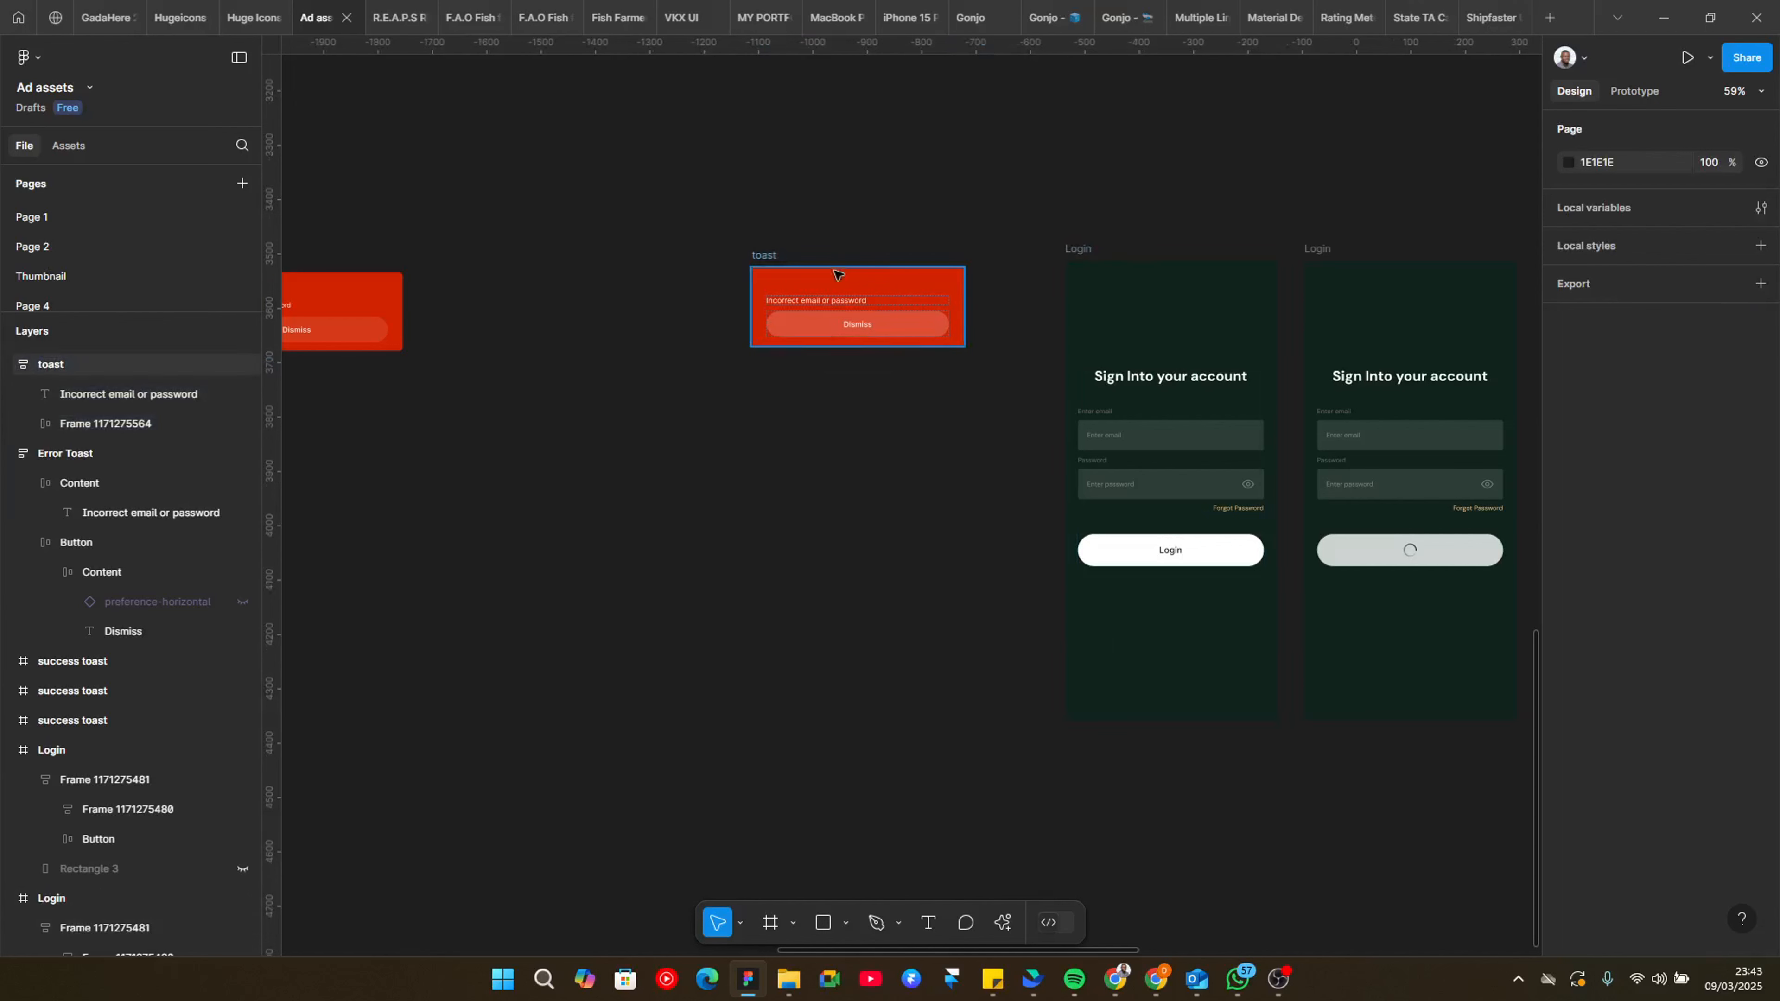
Step: Wrap the toast in a new auto layout frame with horizontal and vertical padding of 0
left_click(773, 260)
key("shift+a")
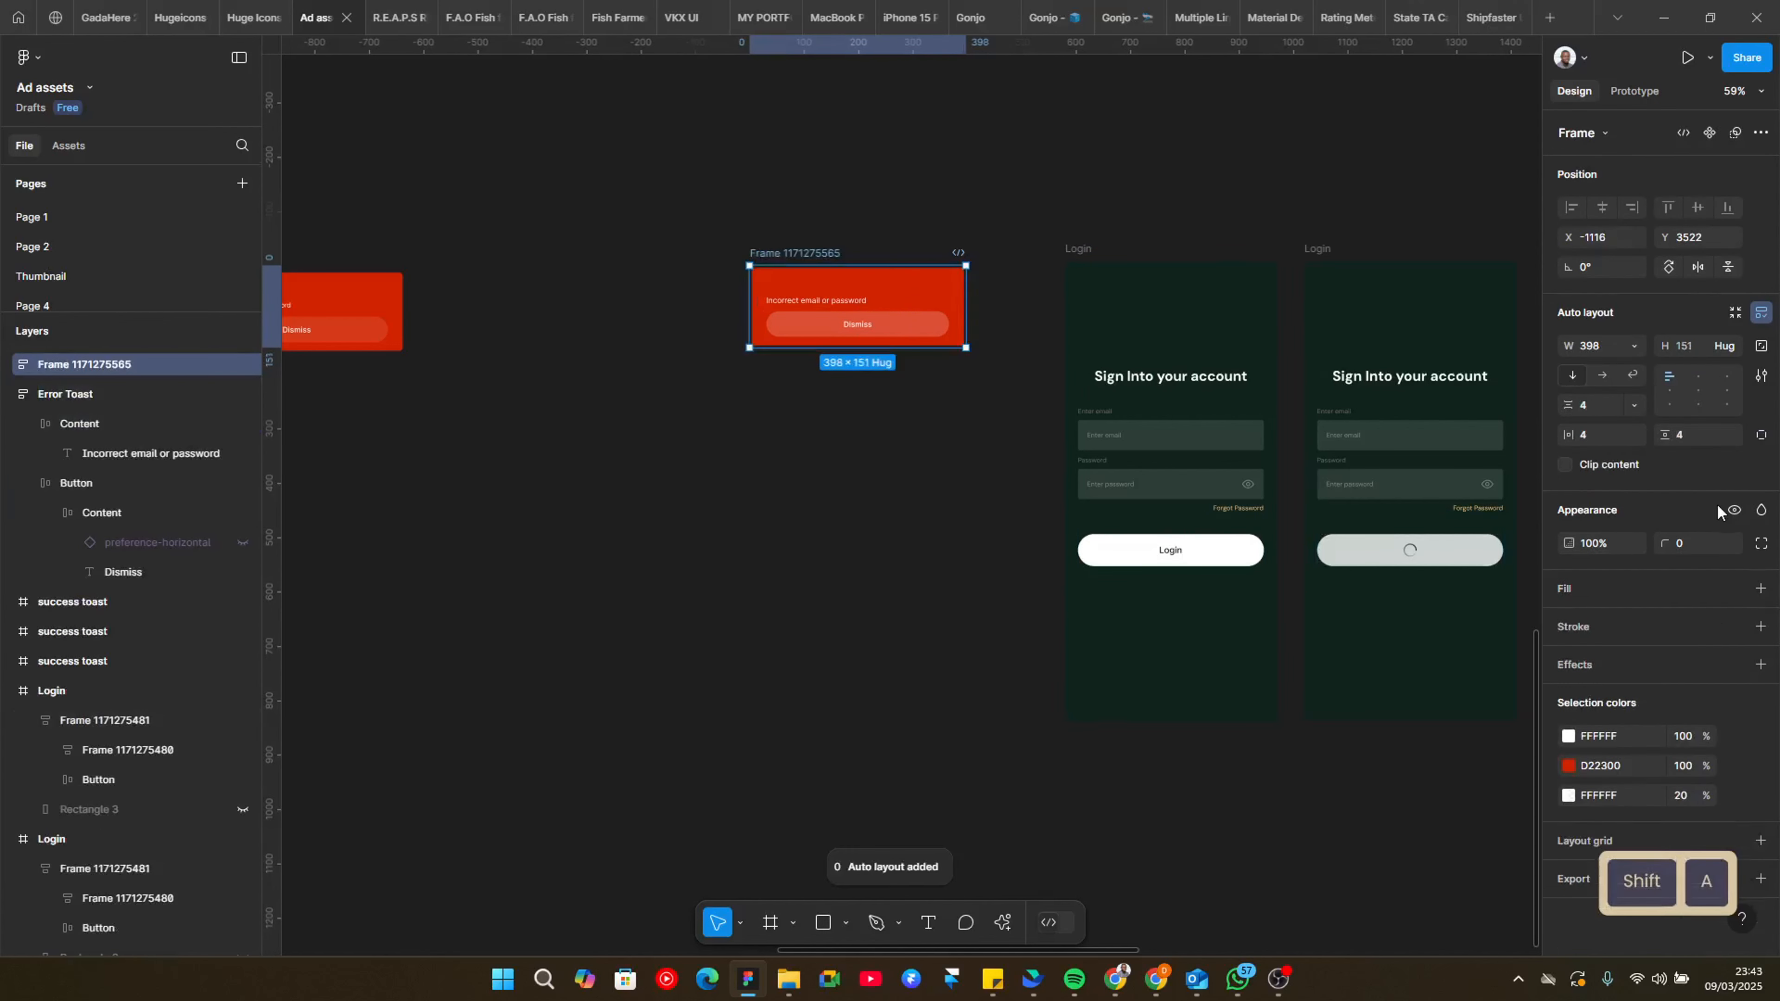
left_click(1599, 436)
type("0")
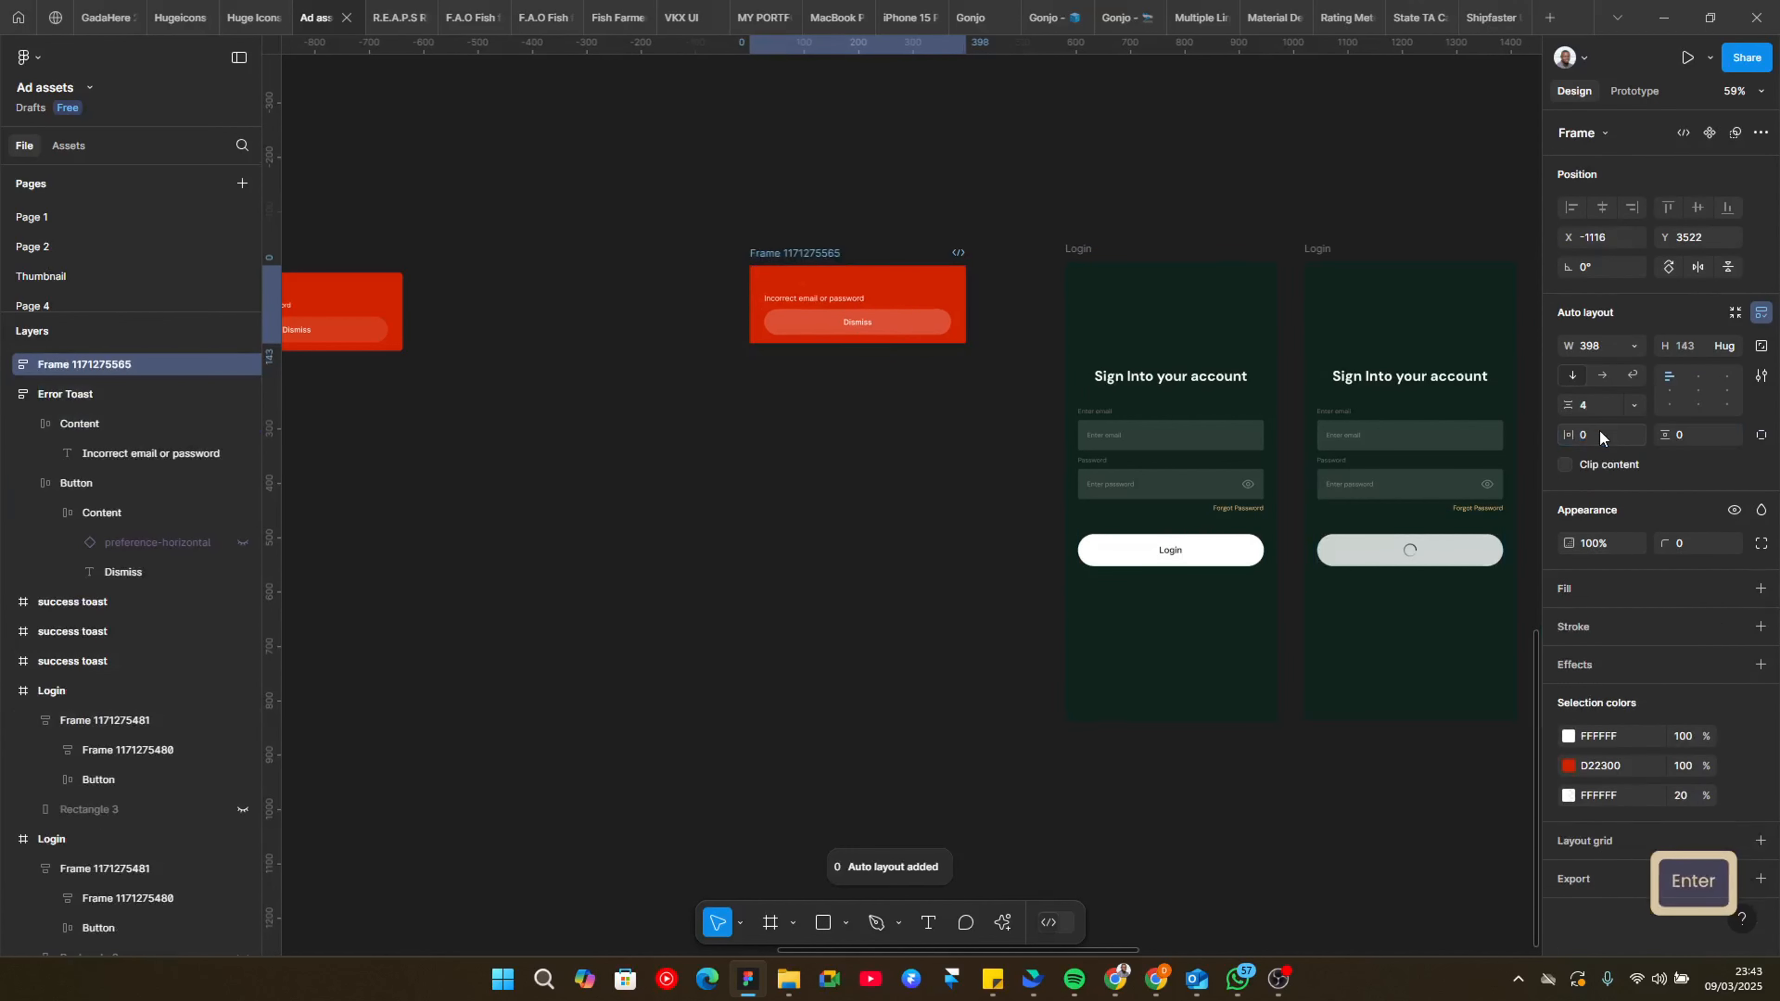
key("Return")
Step: Set the wrapper frame's height to 844, like the Login screen, and align its top edge with the Login screens
left_click_drag(928, 345, 919, 718)
left_click(1069, 244)
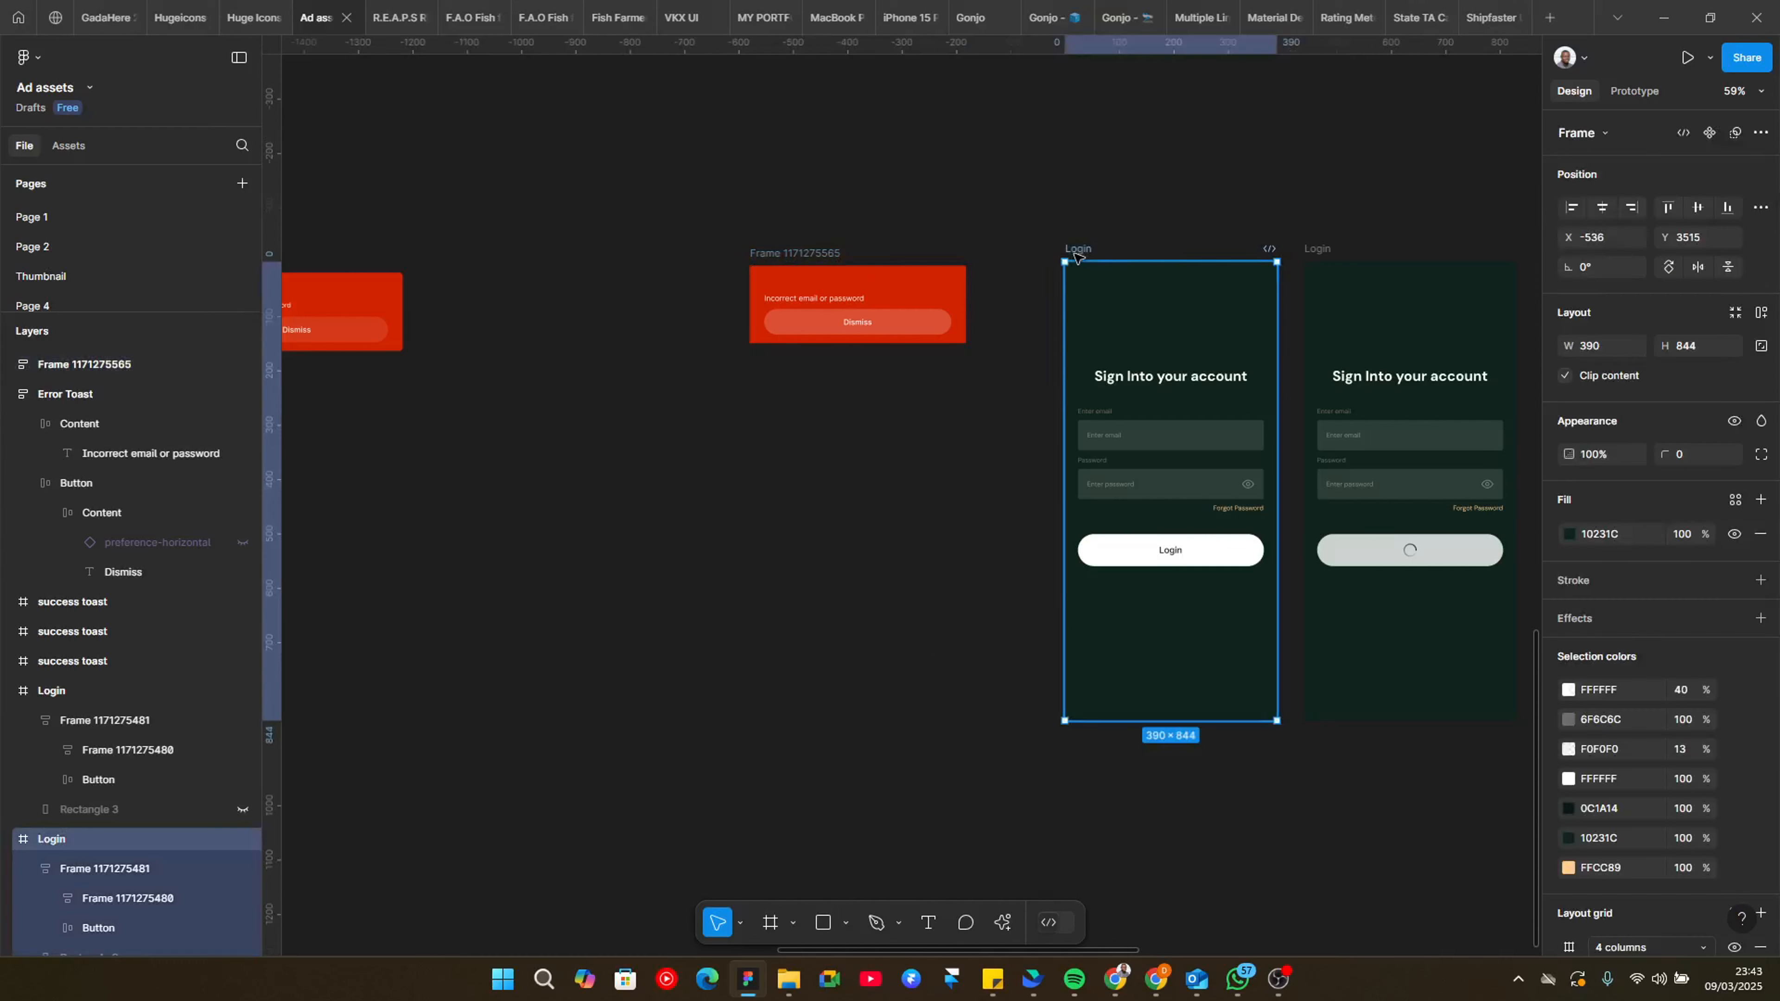
left_click(791, 253)
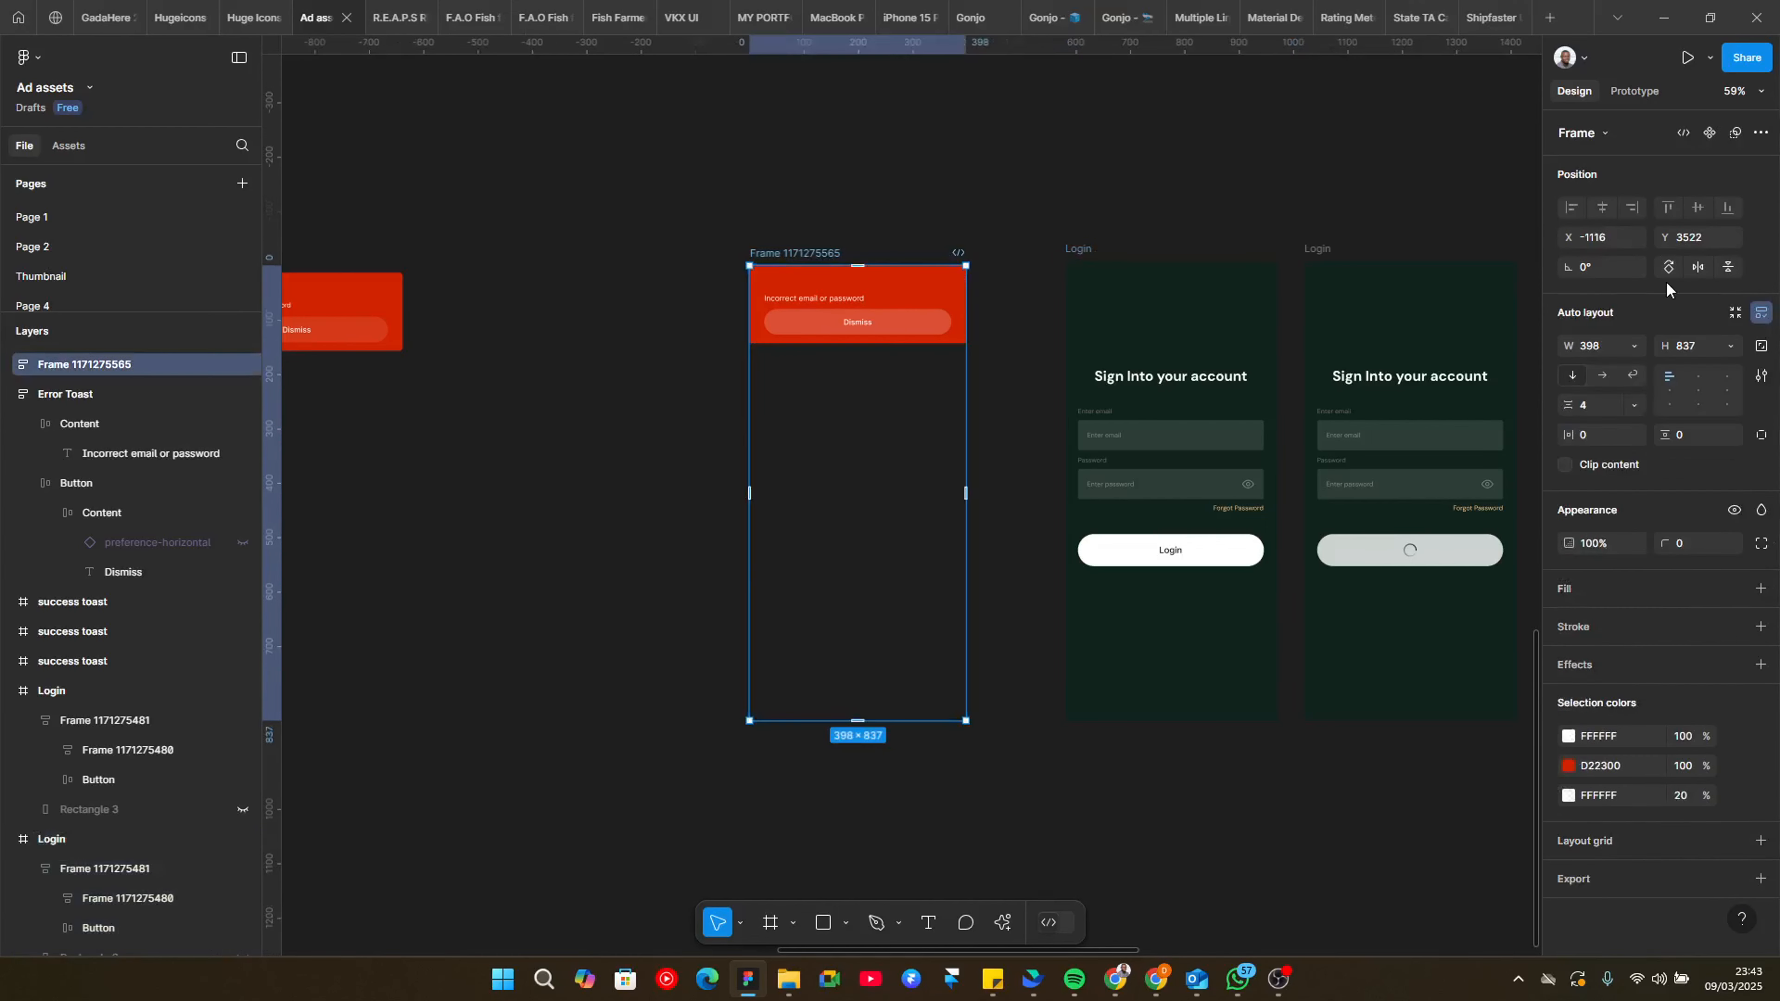
type("844")
key("Return")
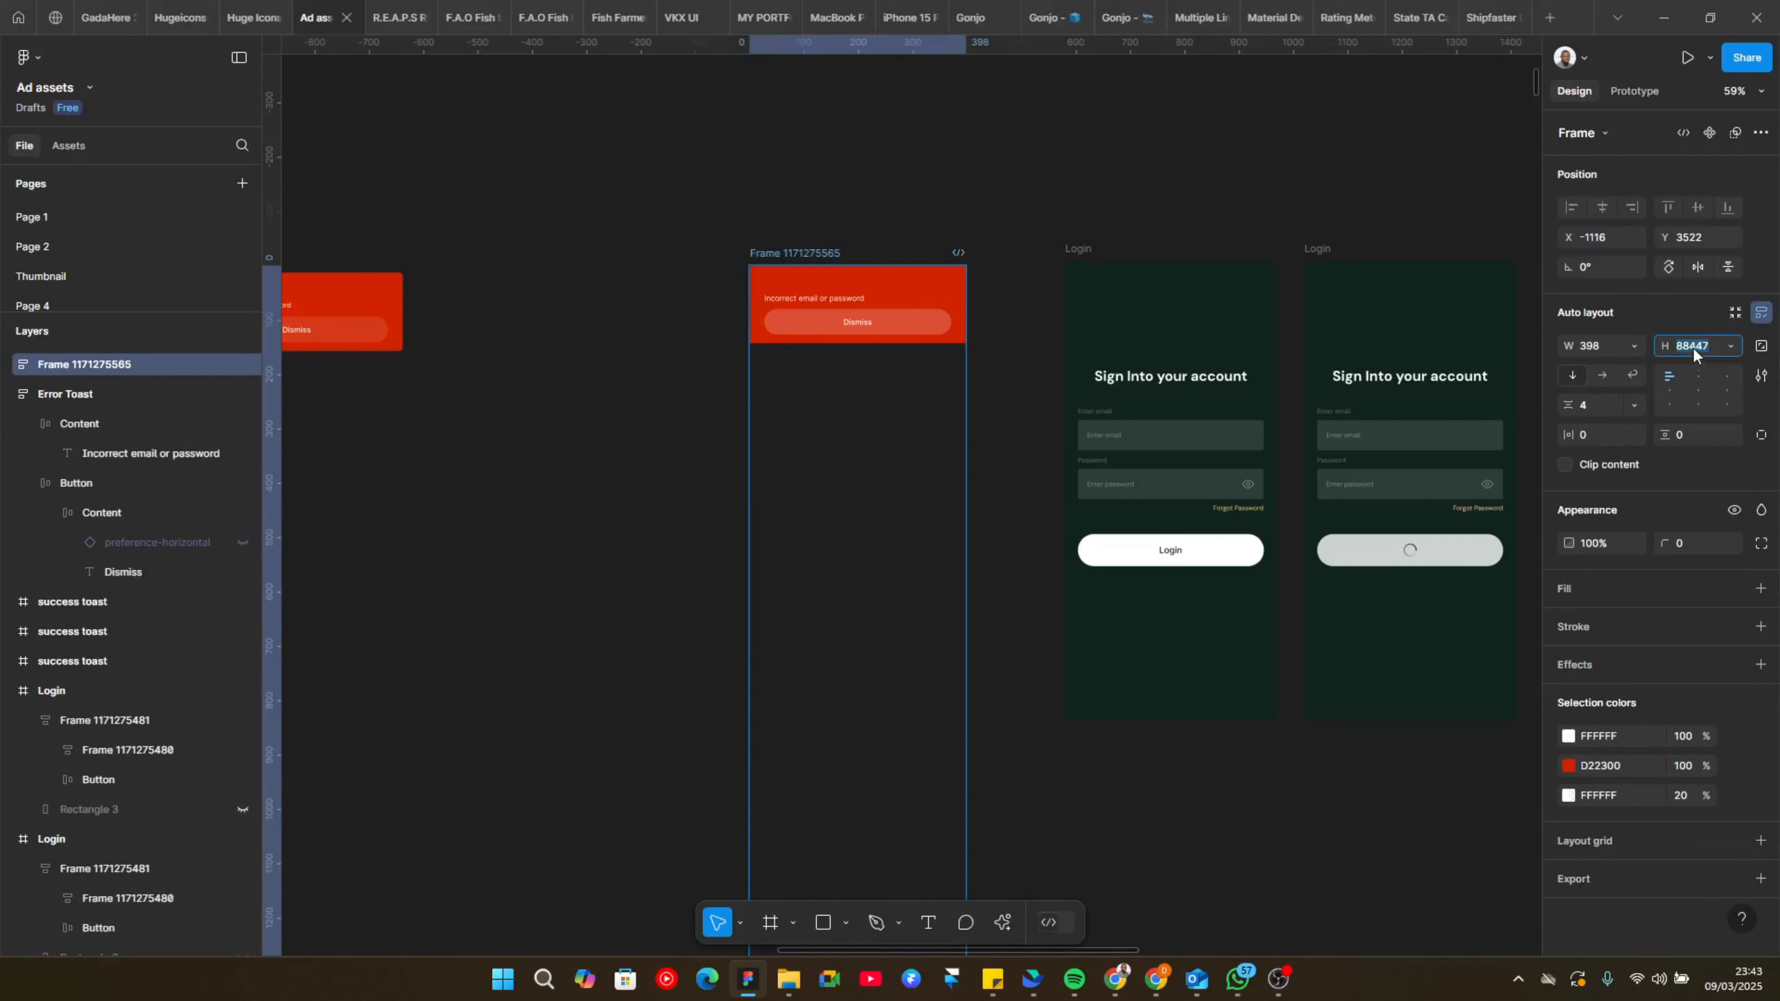
type("844")
key("Return")
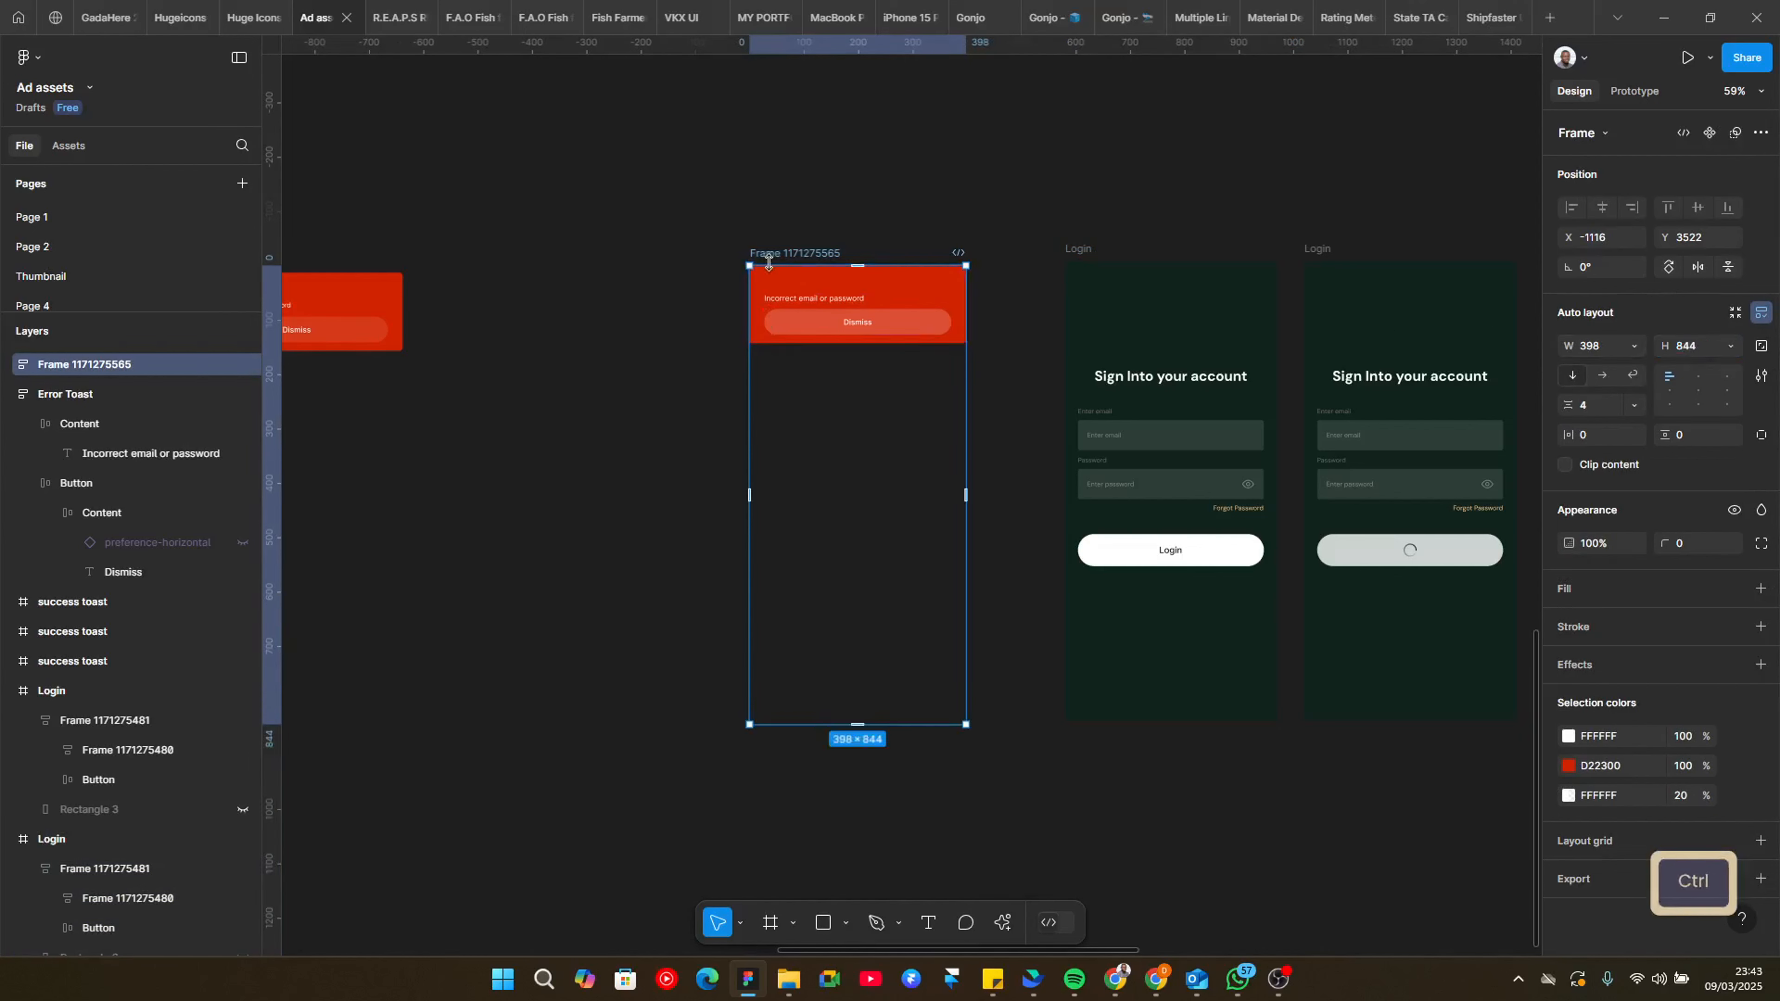
left_click_drag(769, 263, 797, 245)
Step: Examine the first Login screen's form group and the second screen's loading button beside the toast frame
scroll(830, 351, "up", 5)
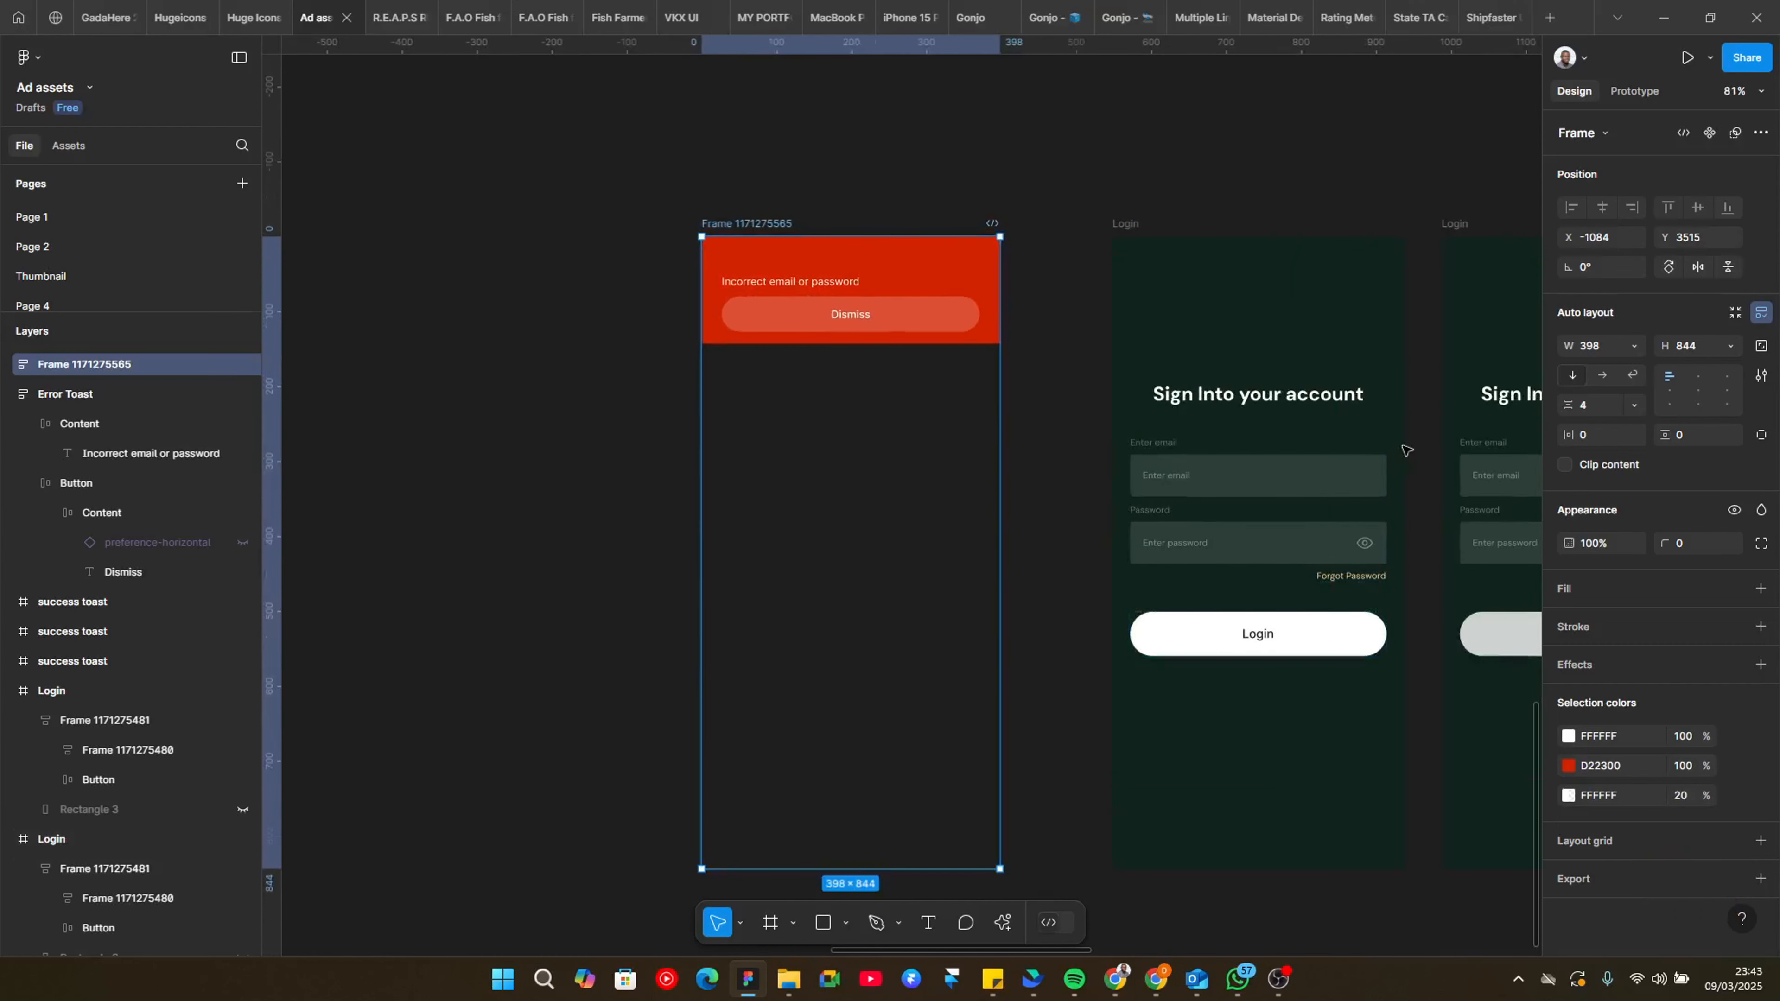
scroll(1409, 452, "right", 5)
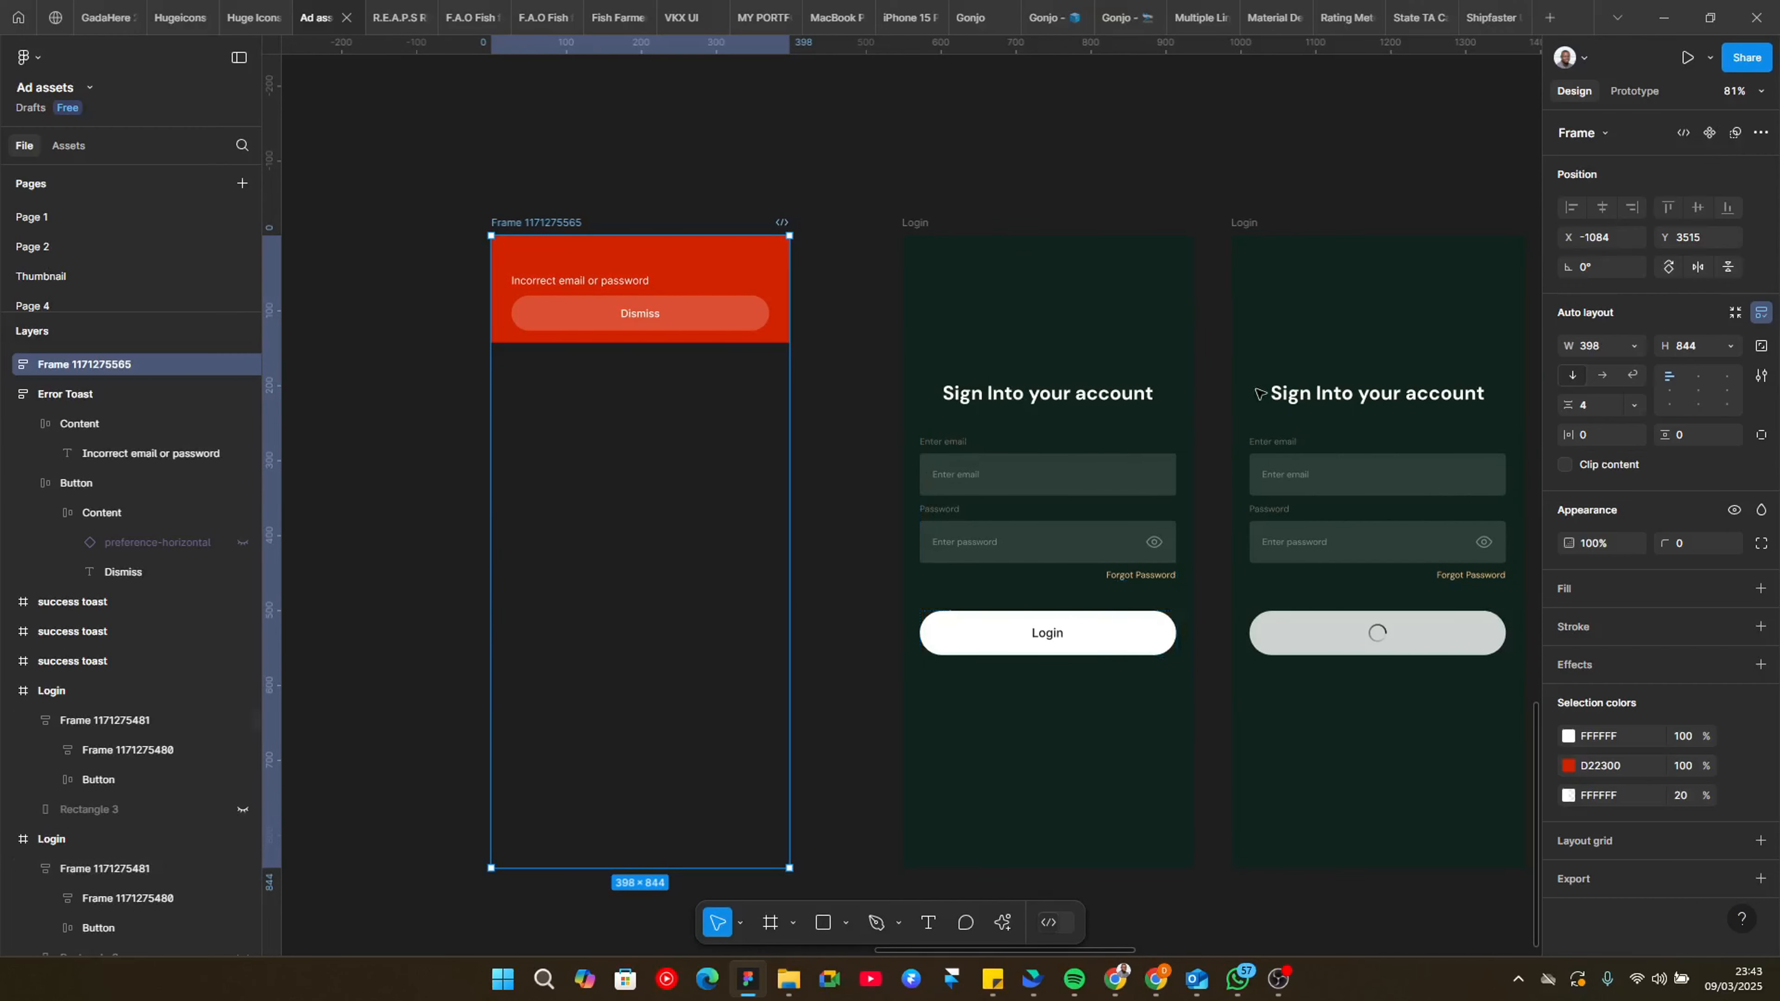
scroll(1259, 394, "right", 4)
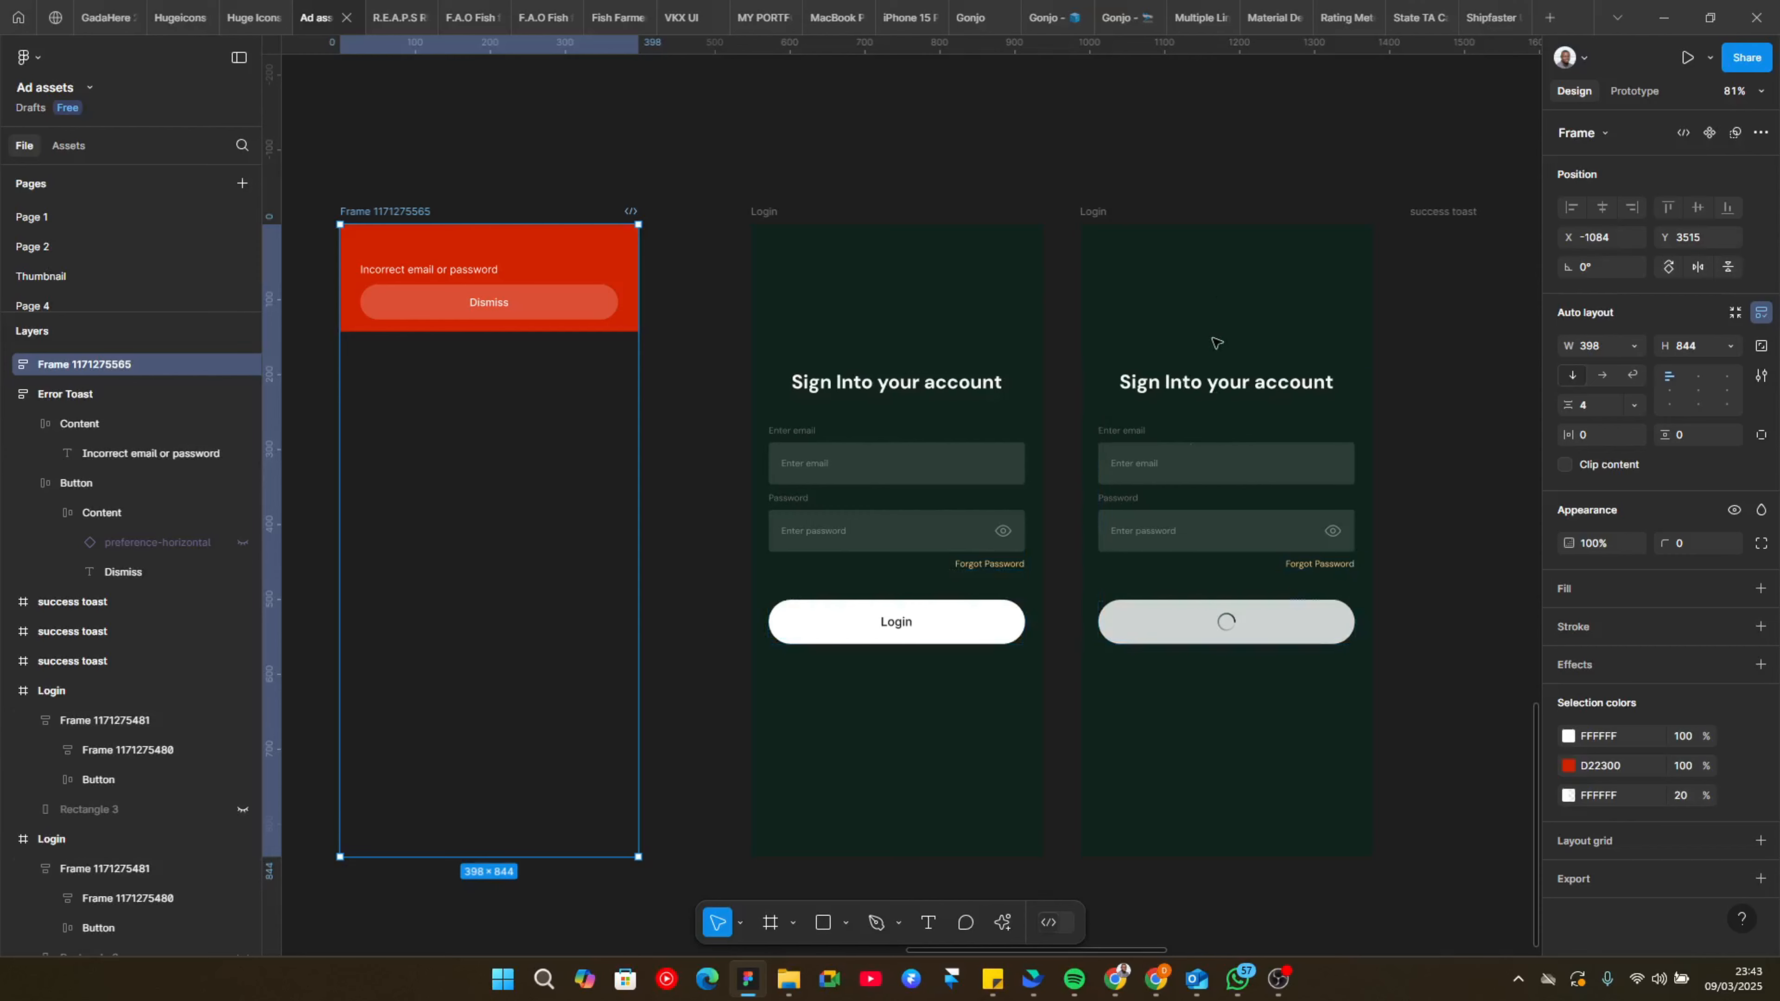
scroll(1033, 596, "down", 3)
scroll(779, 608, "up", 3)
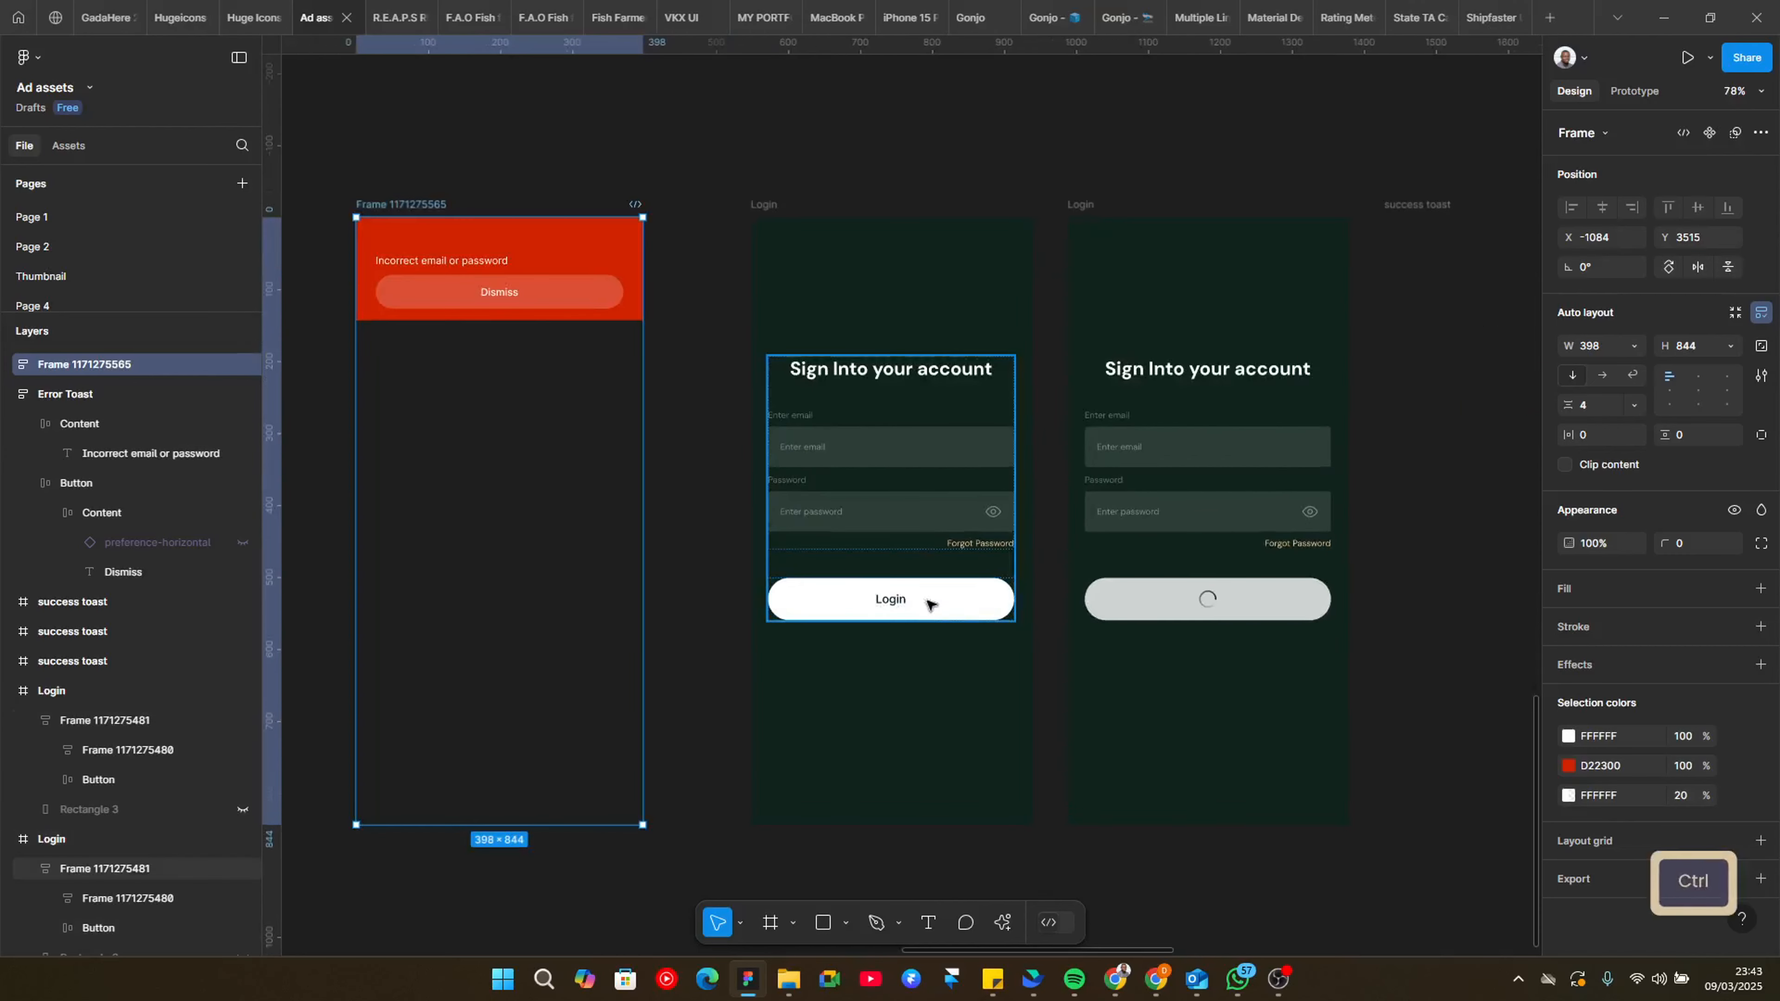
left_click(938, 610)
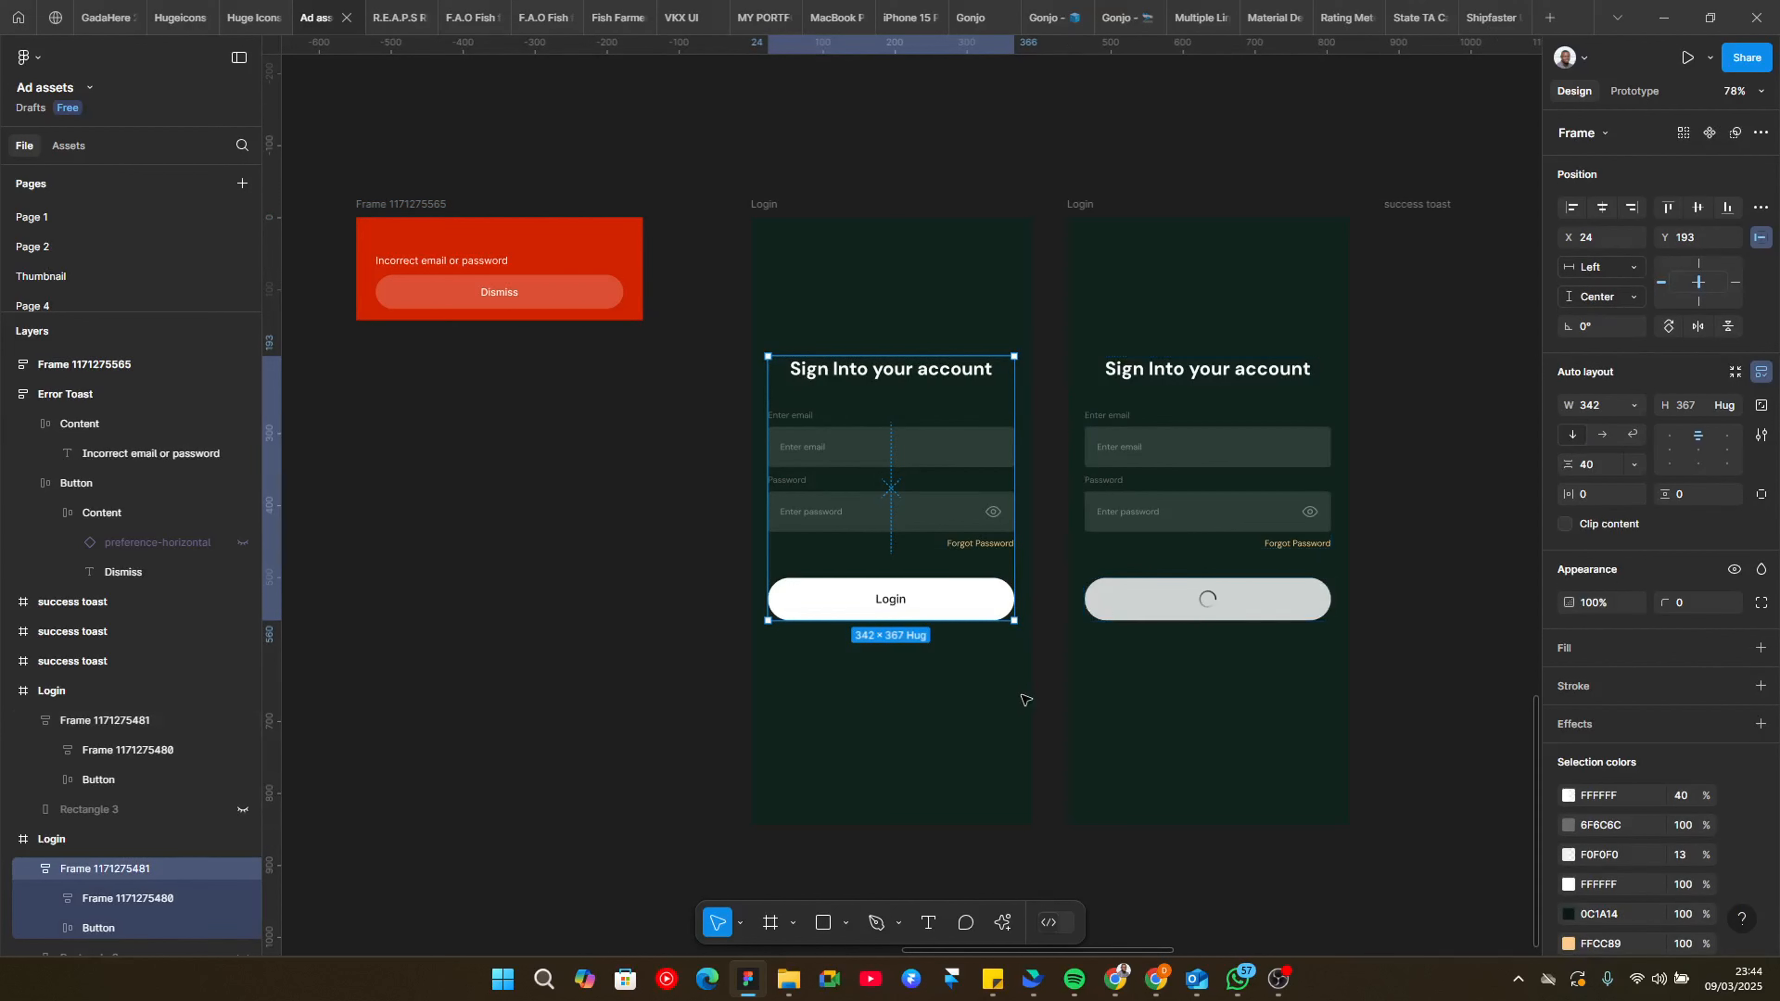
left_click(888, 301)
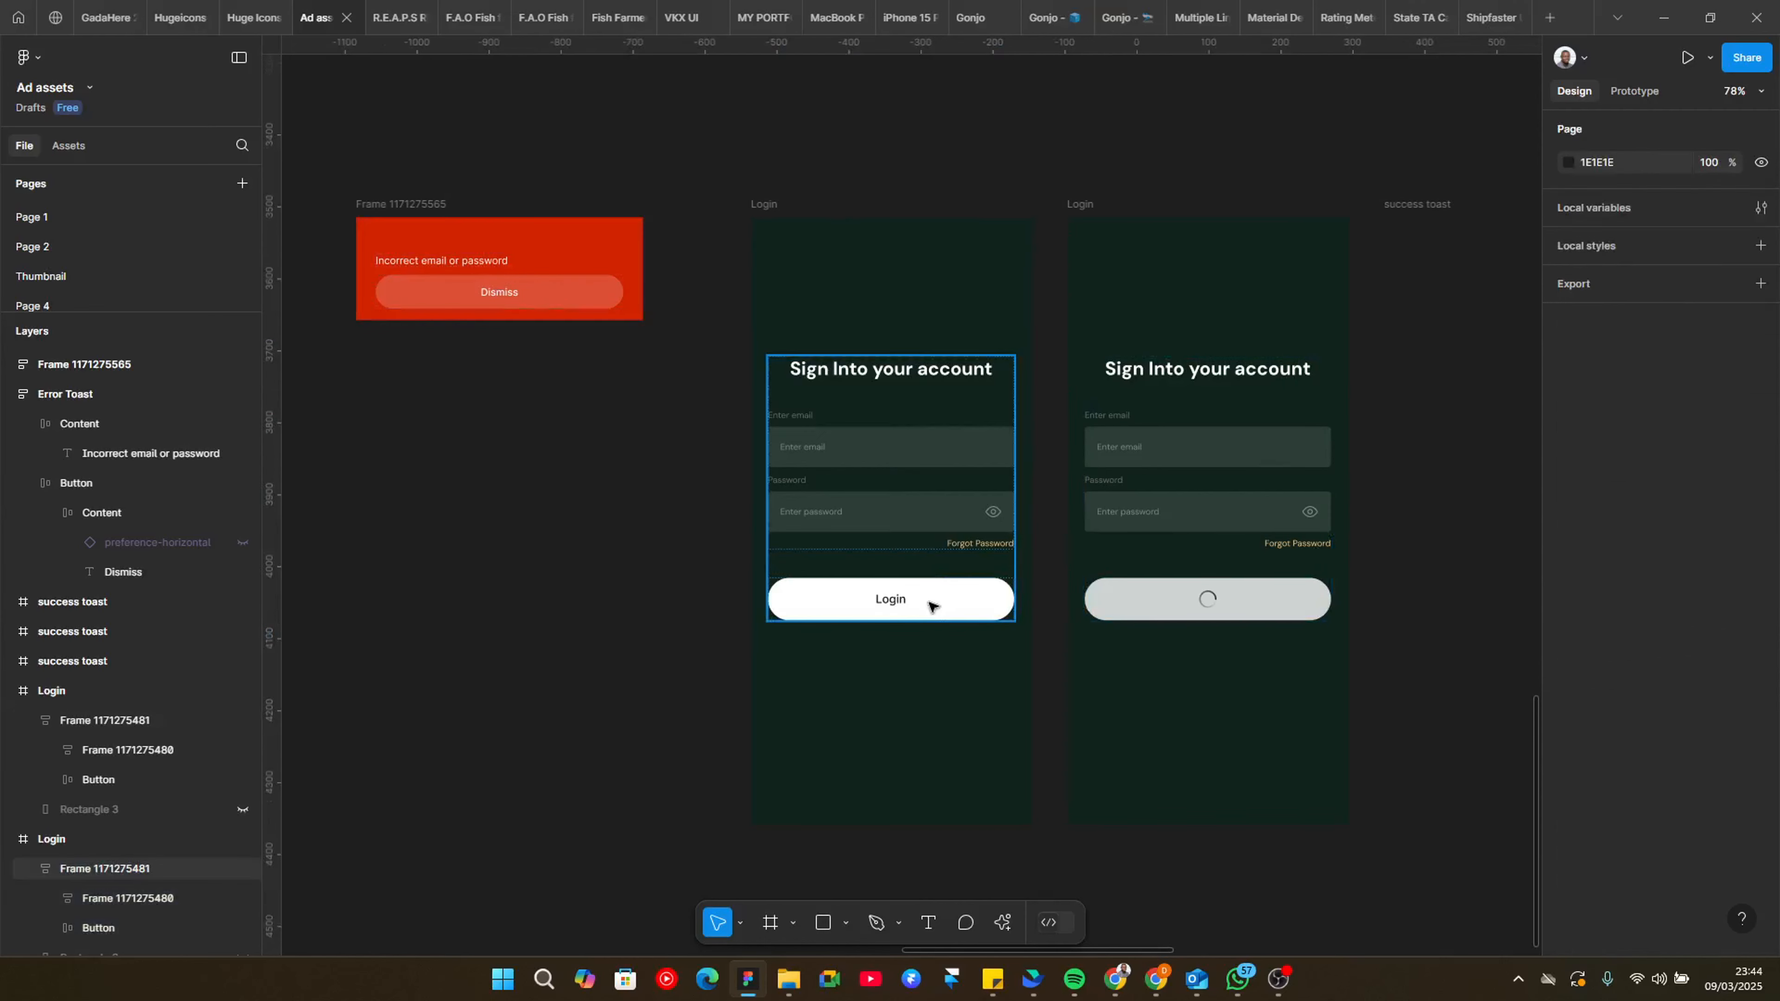
key("ctrl")
left_click(1246, 609, "ctrl")
right_click(1269, 605)
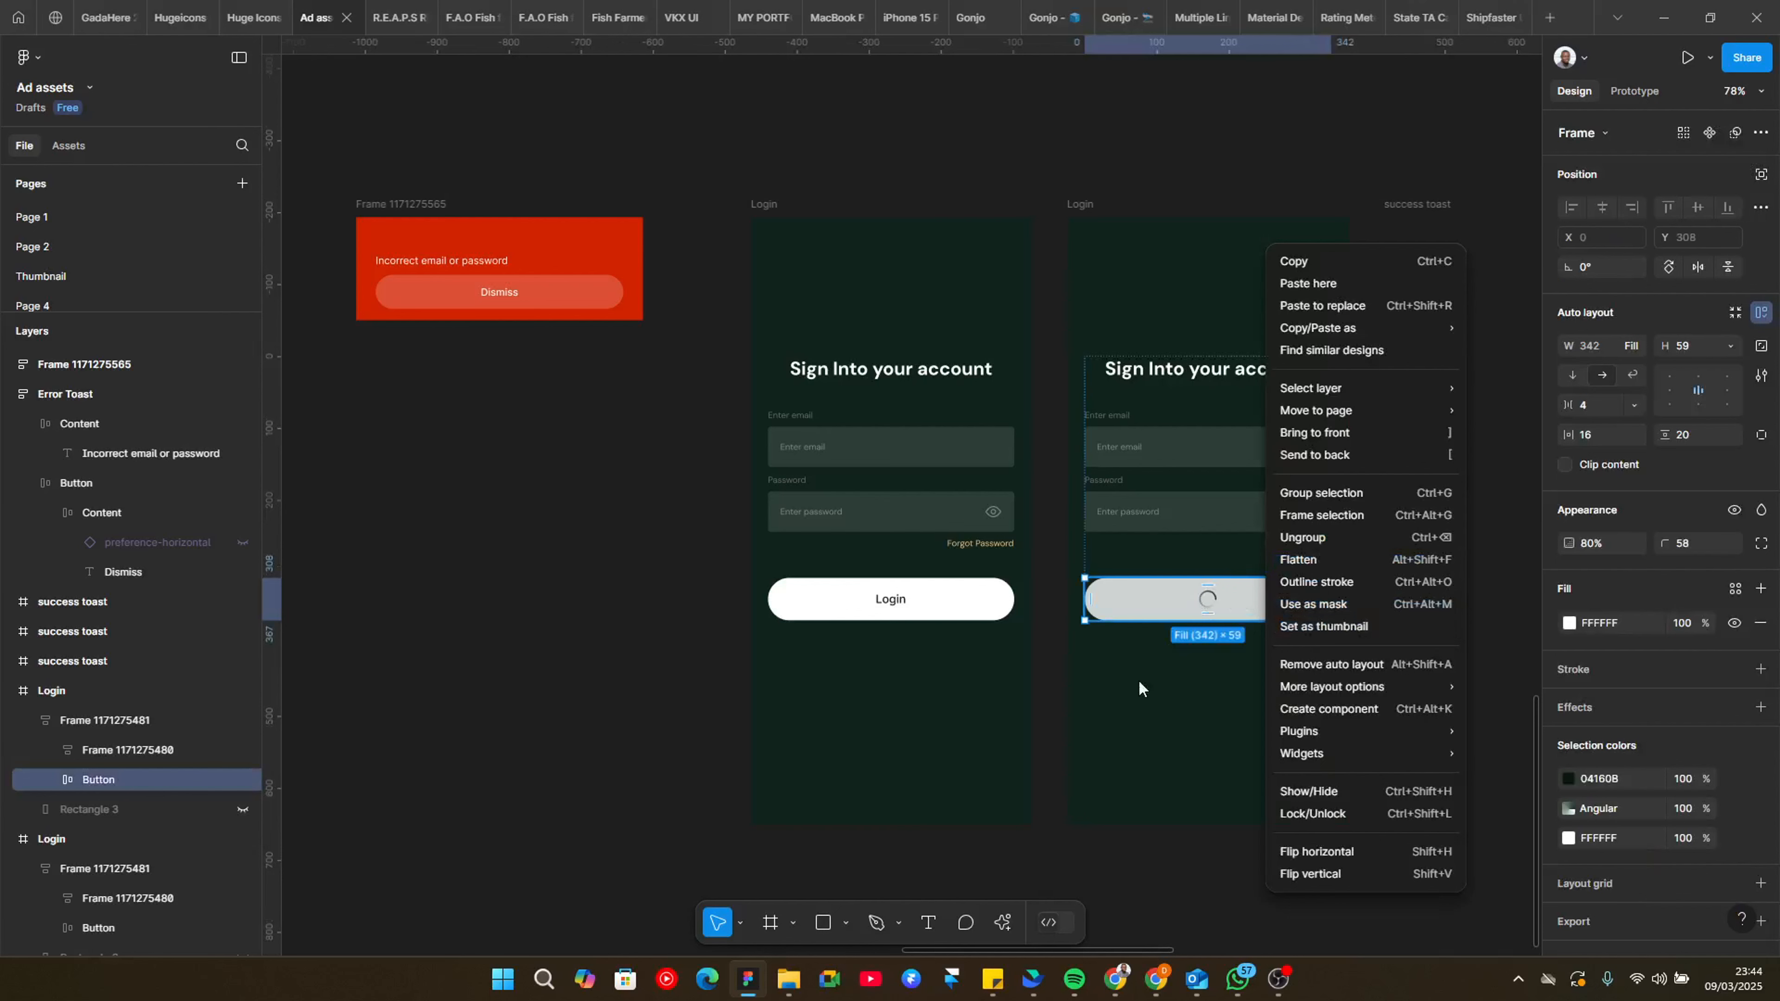
key("Escape")
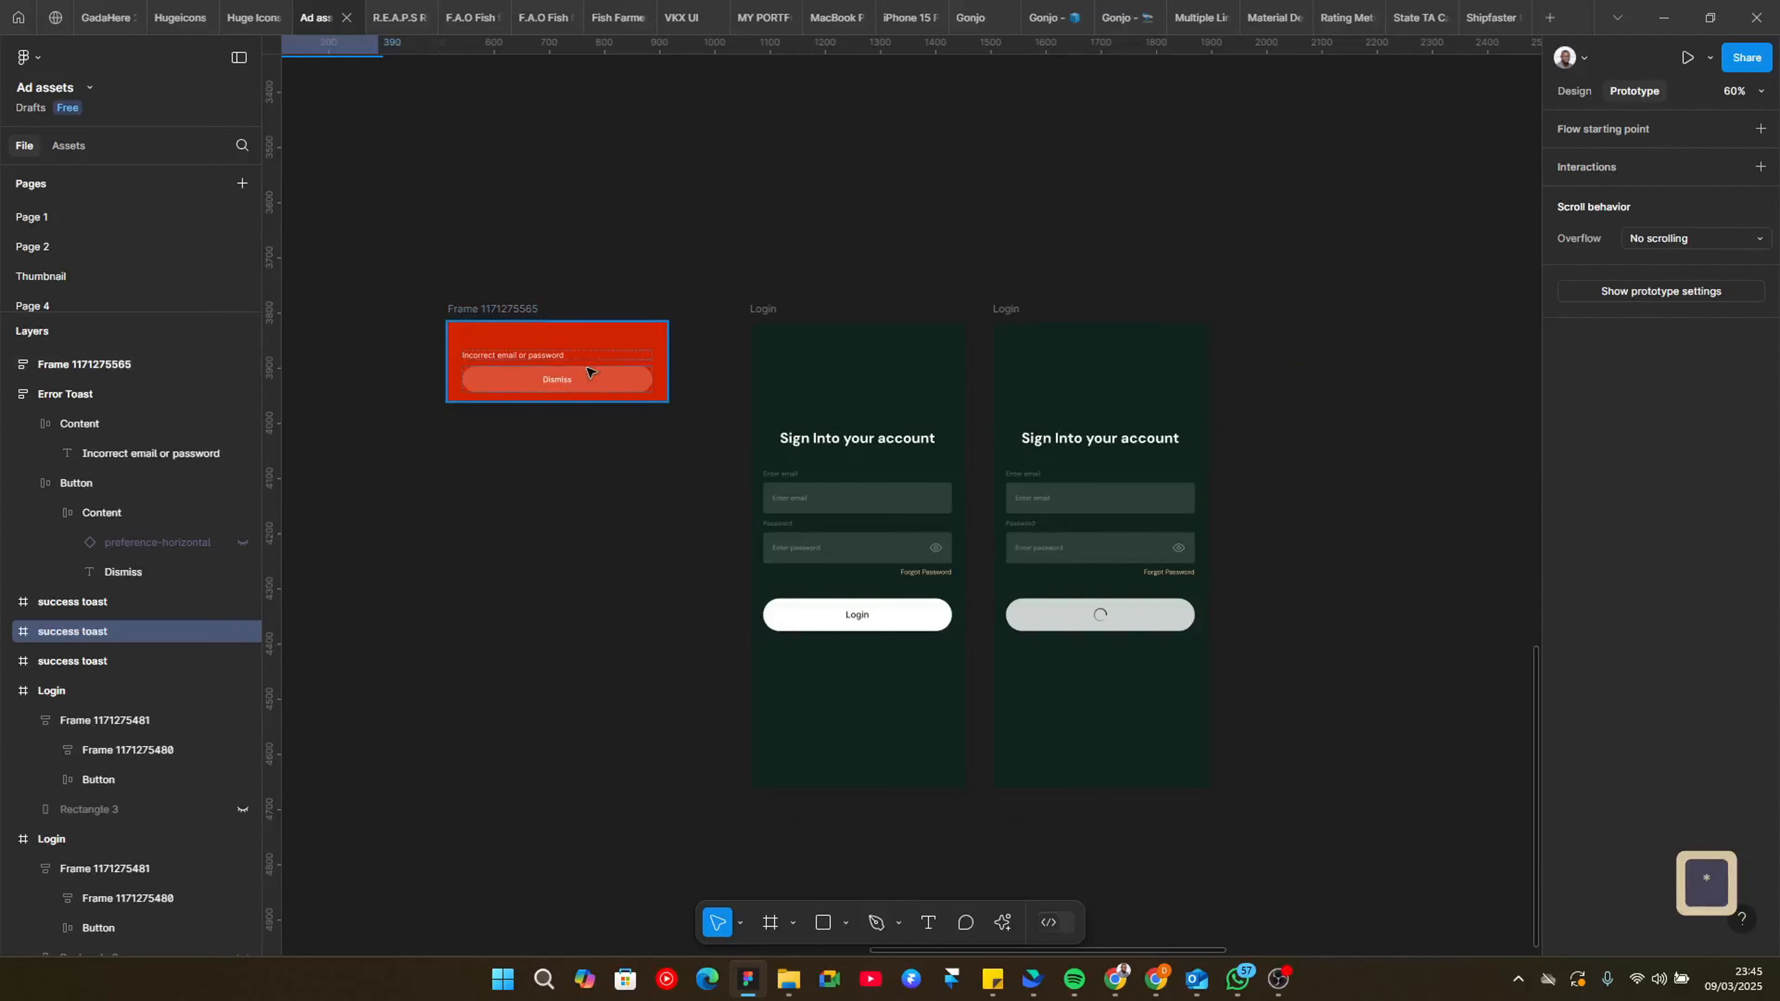
key("ctrl+z")
key("ctrl+shift+z")
key("ctrl+z")
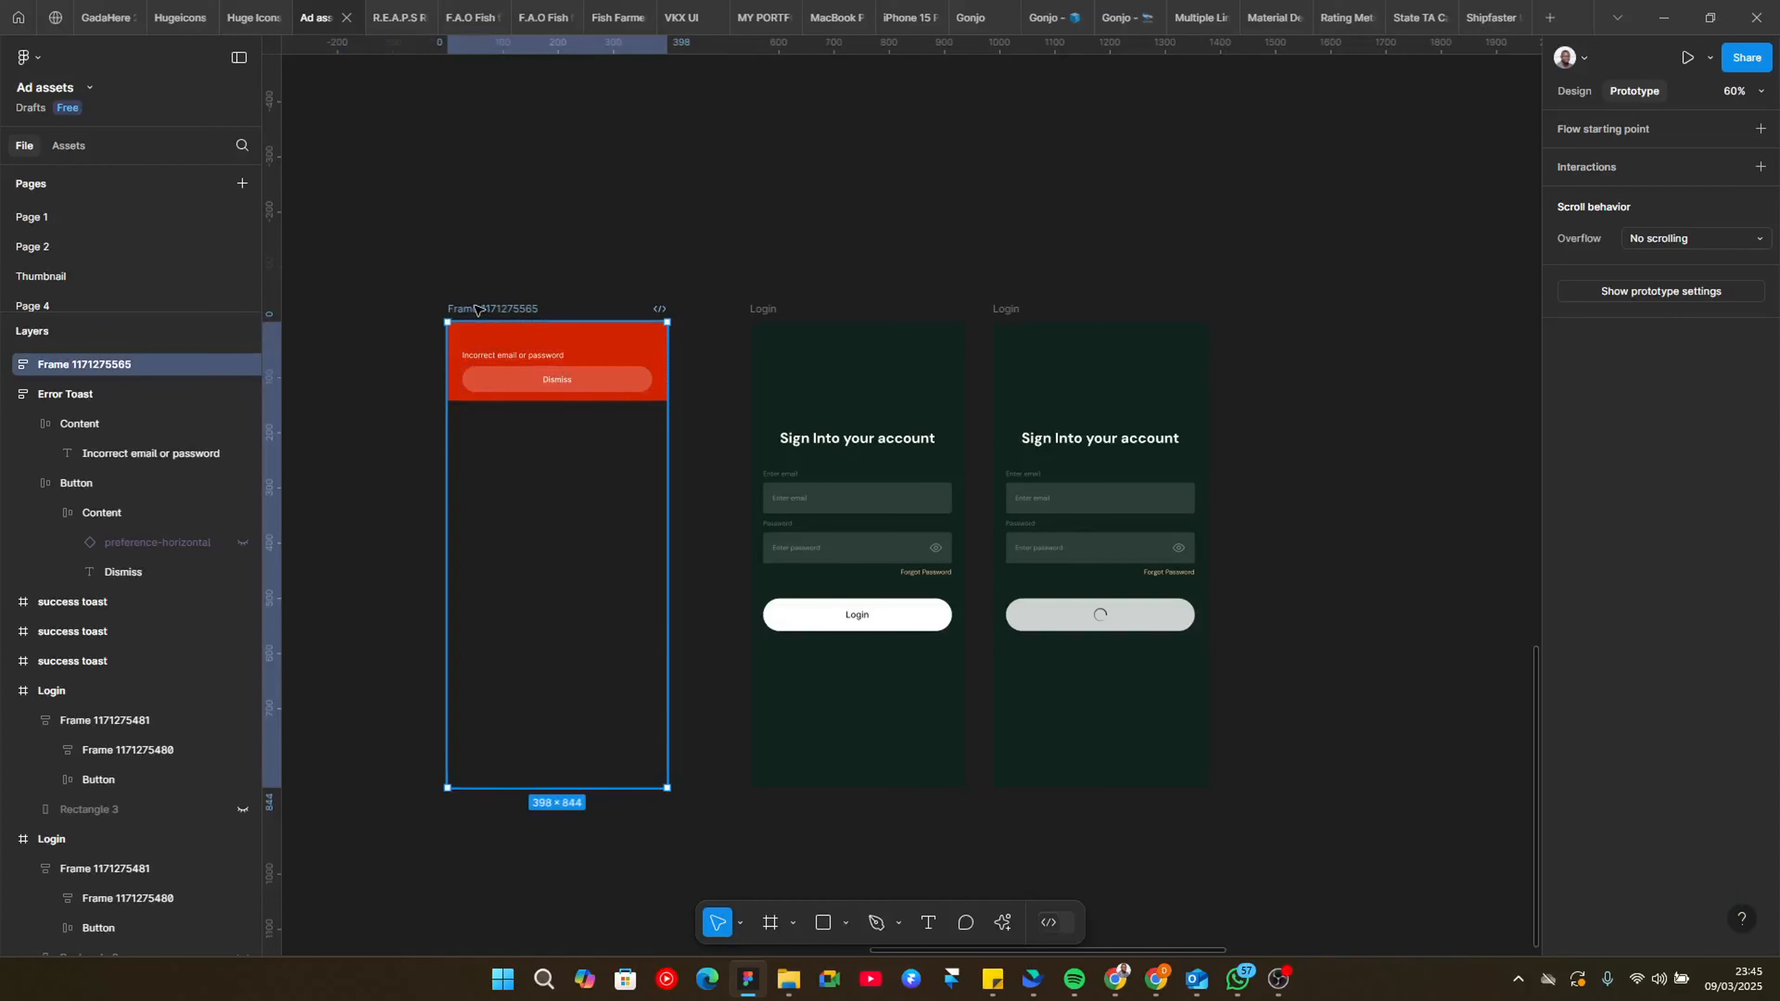
Step: Move the wrapper frame to the right of the second Login screen and rename it as error
left_click_drag(476, 309, 1298, 306)
key("space")
left_click_drag(1223, 549, 862, 588)
scroll(967, 350, "up", 2)
double_click(954, 353)
type("error")
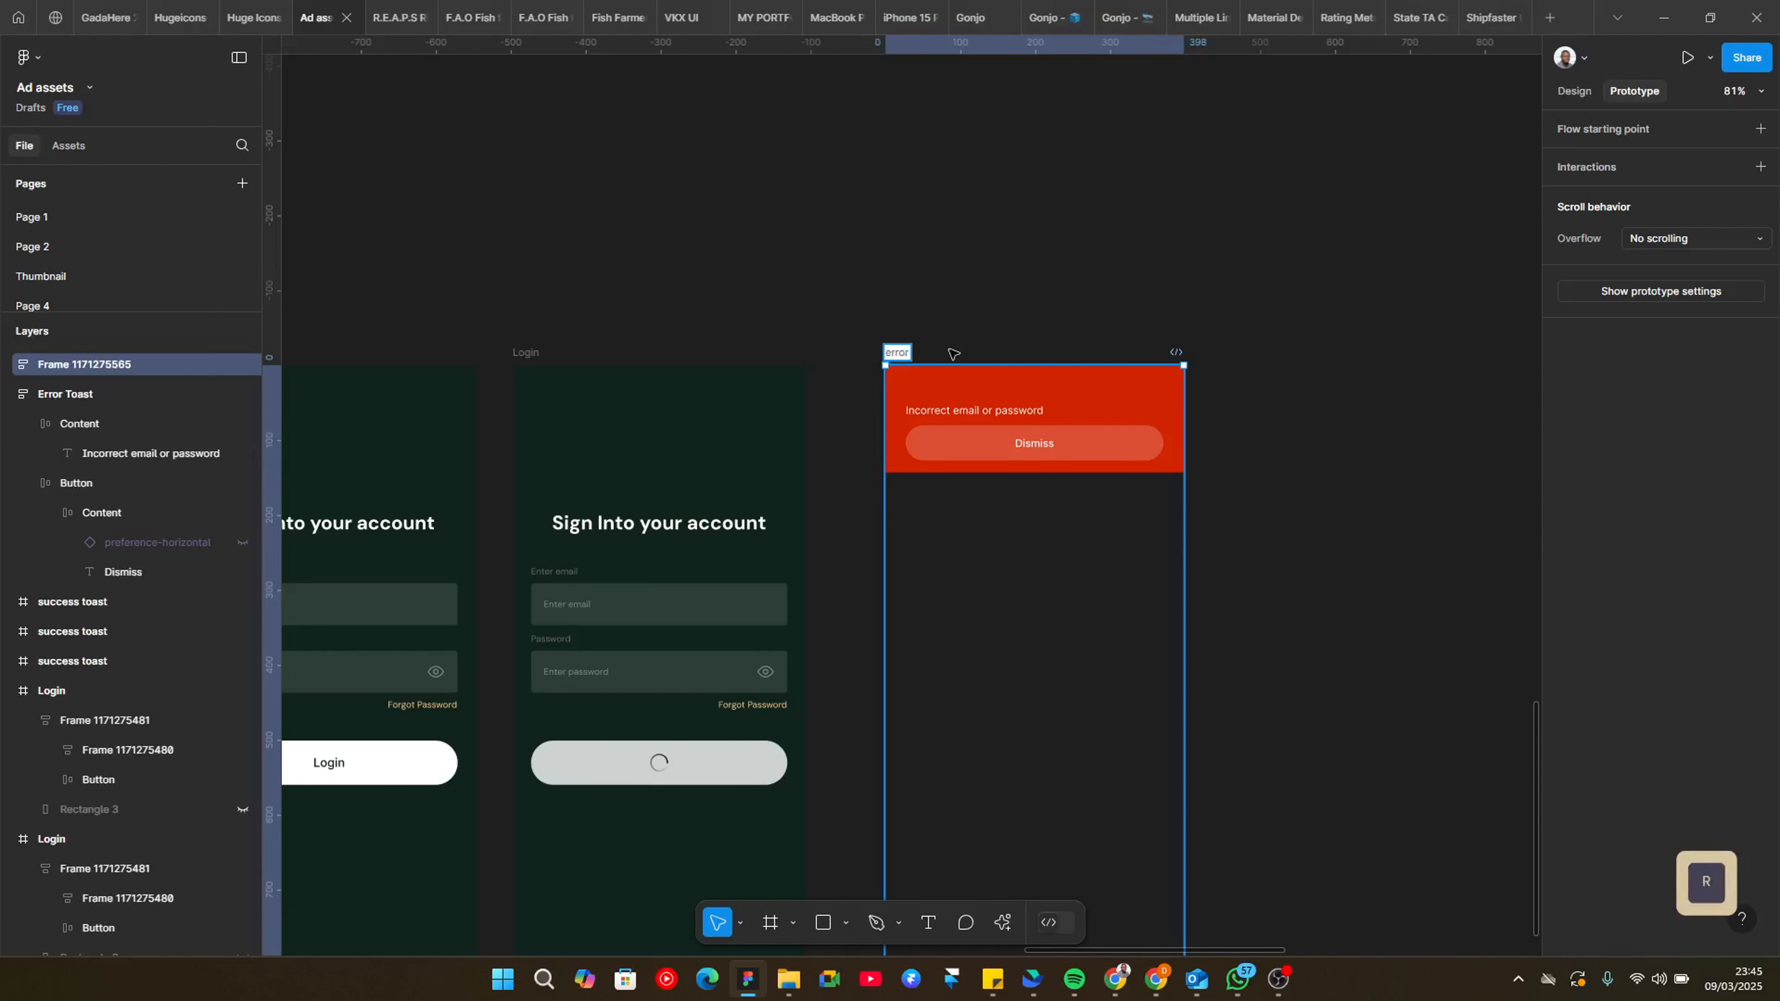
left_click(974, 290)
Step: Duplicate the error frame twice, placing the copies in a row to its right
scroll(973, 291, "down", 2)
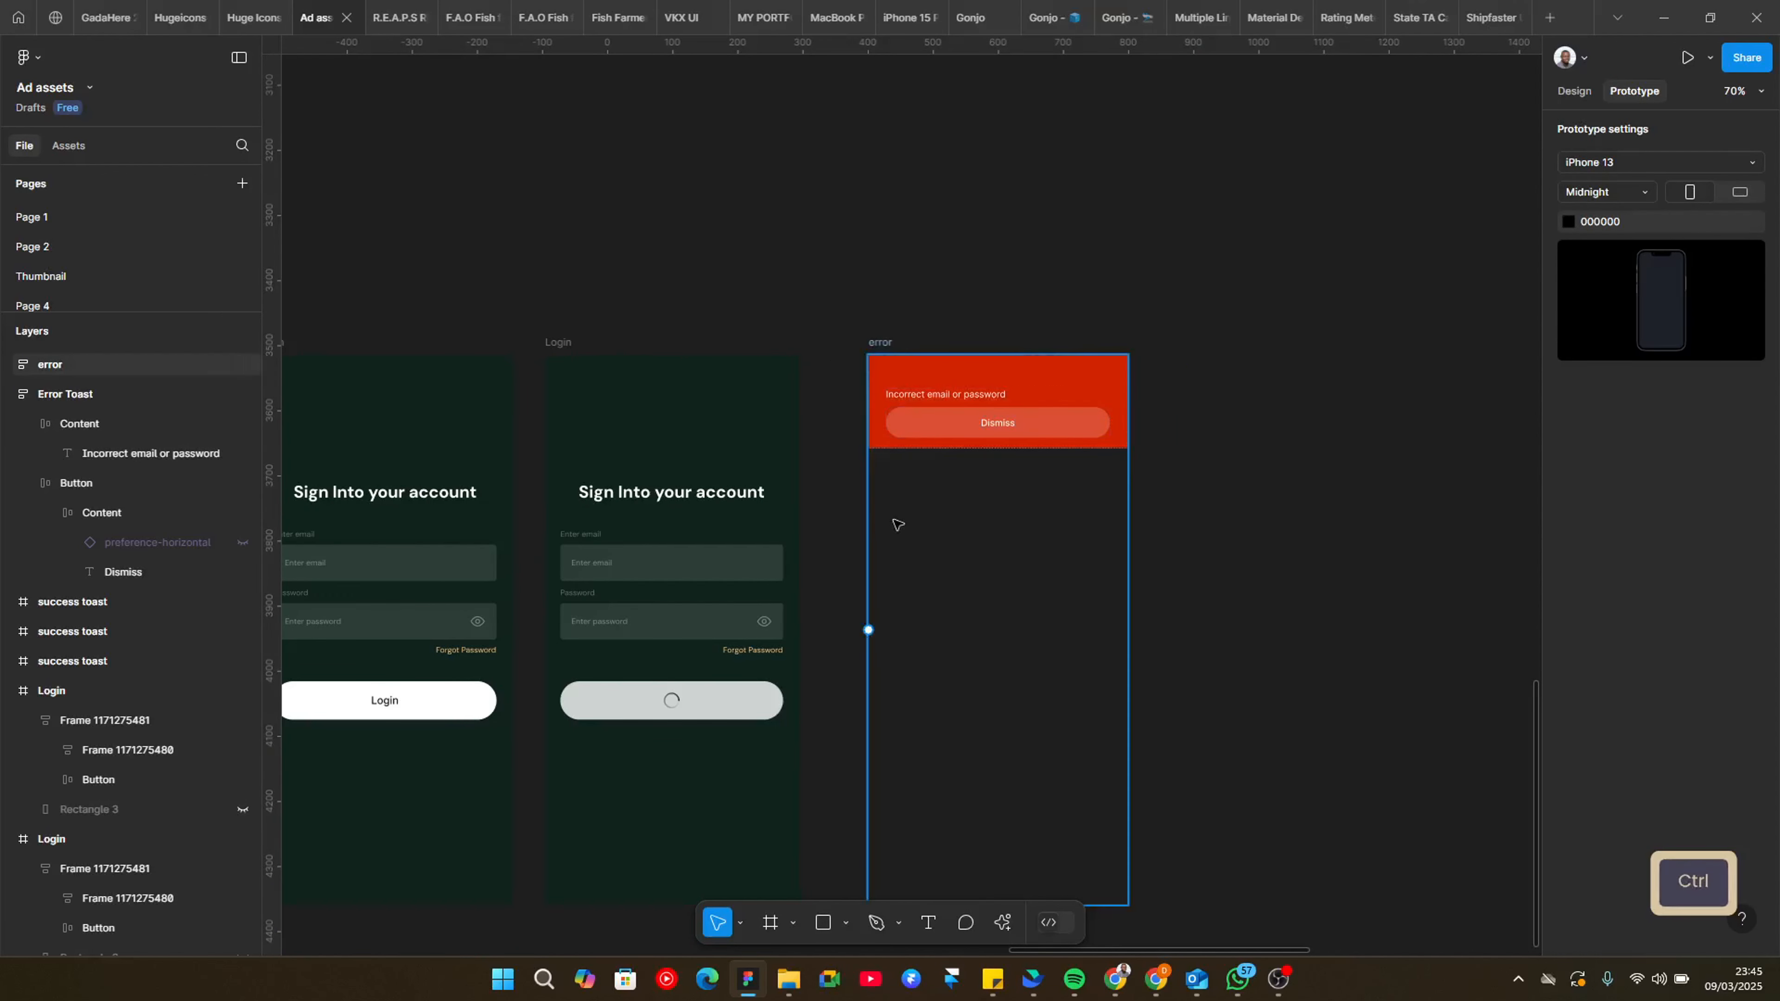
scroll(911, 456, "down", 3)
scroll(886, 323, "down", 1)
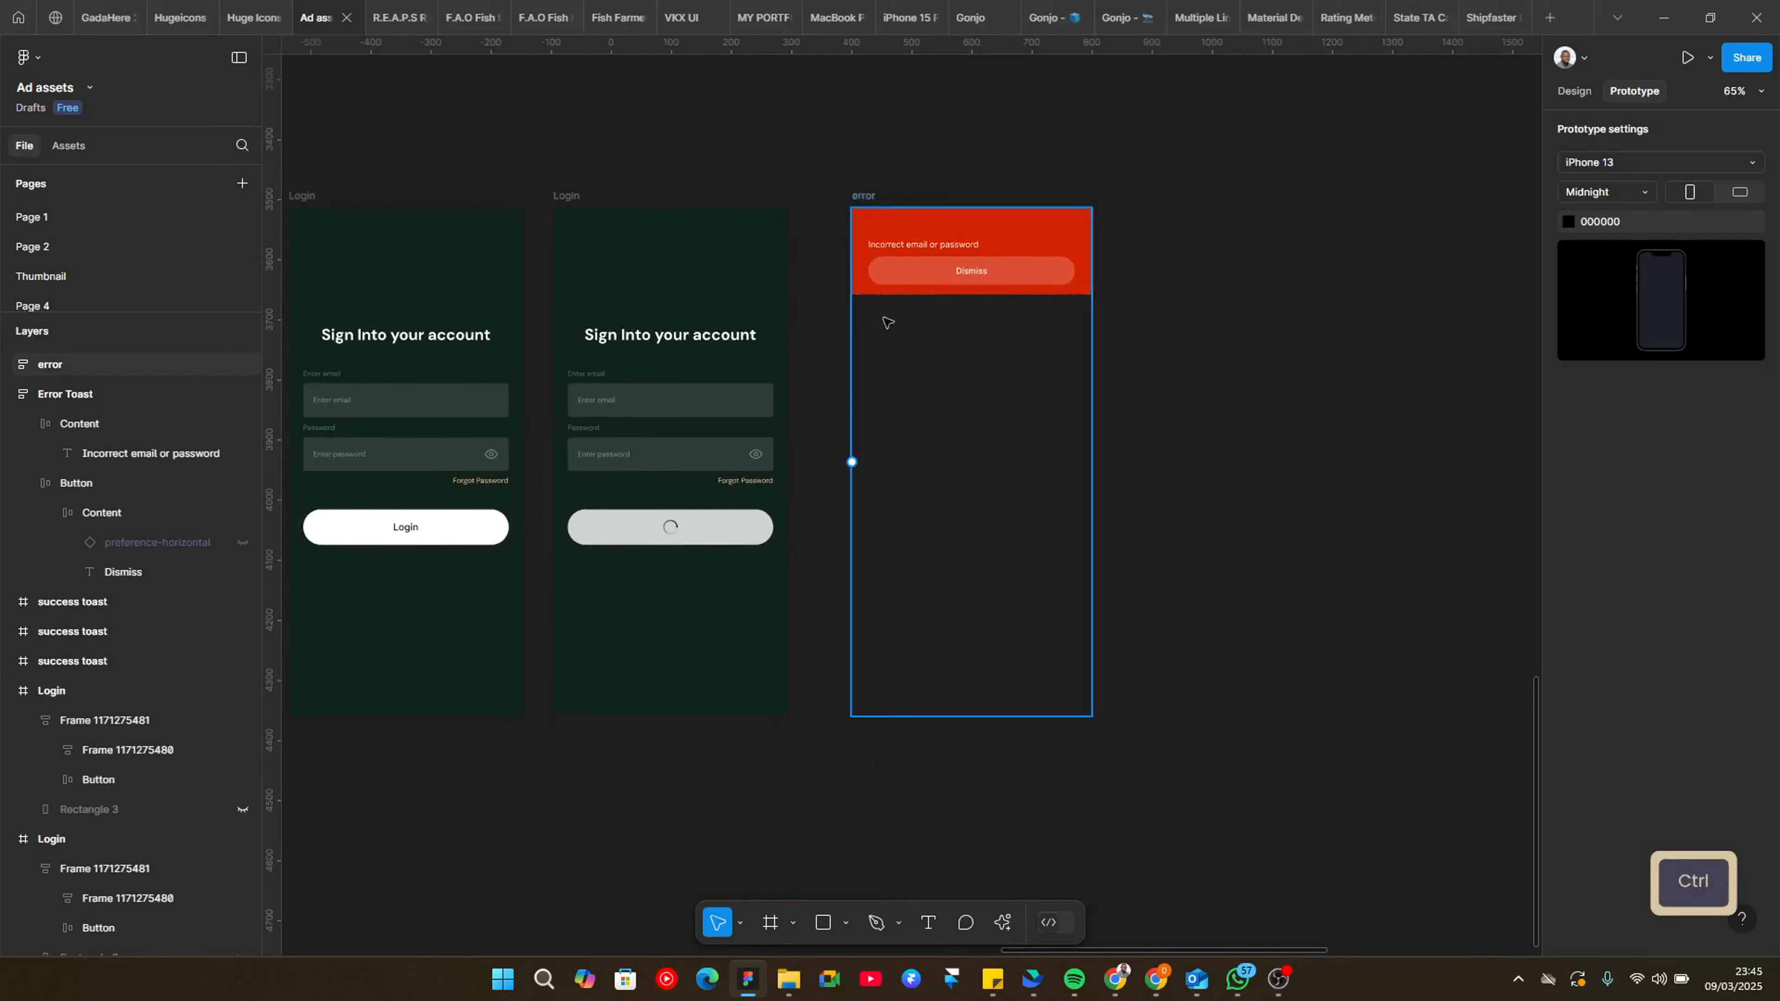
left_click(861, 195)
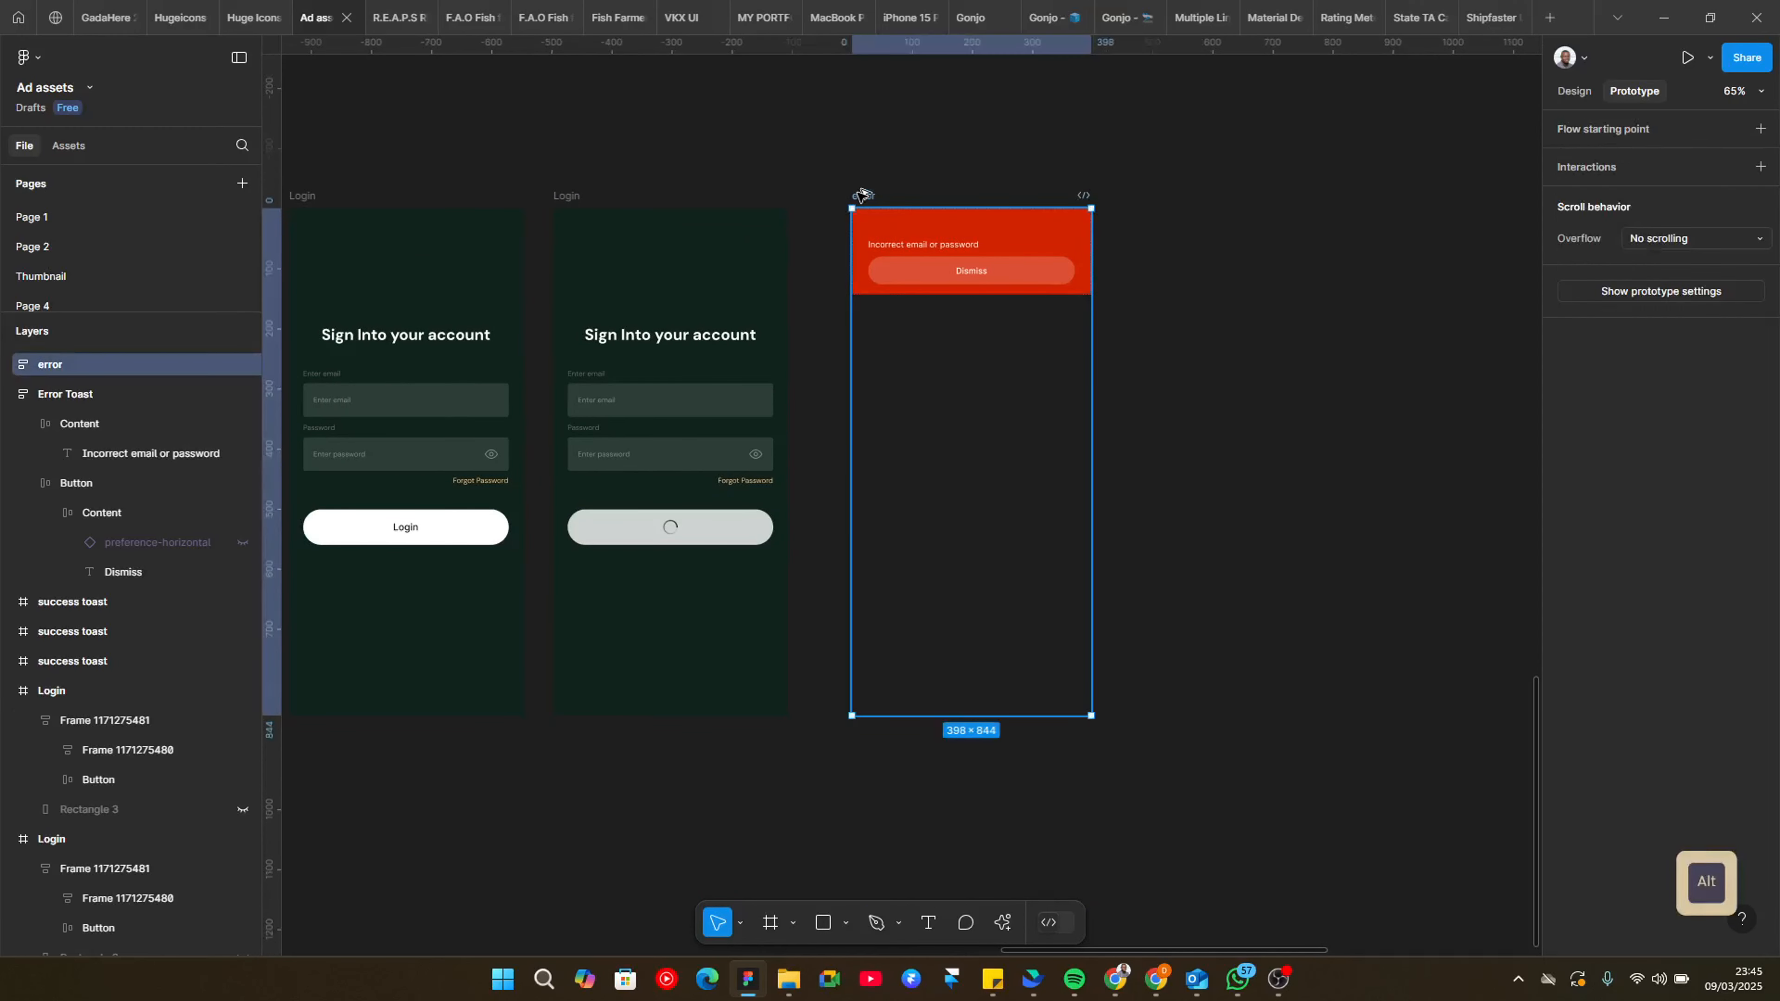
left_click_drag(861, 195, 1422, 202)
key("ctrl+z")
left_click_drag(1262, 389, 1005, 374)
scroll(1302, 461, "down", 1)
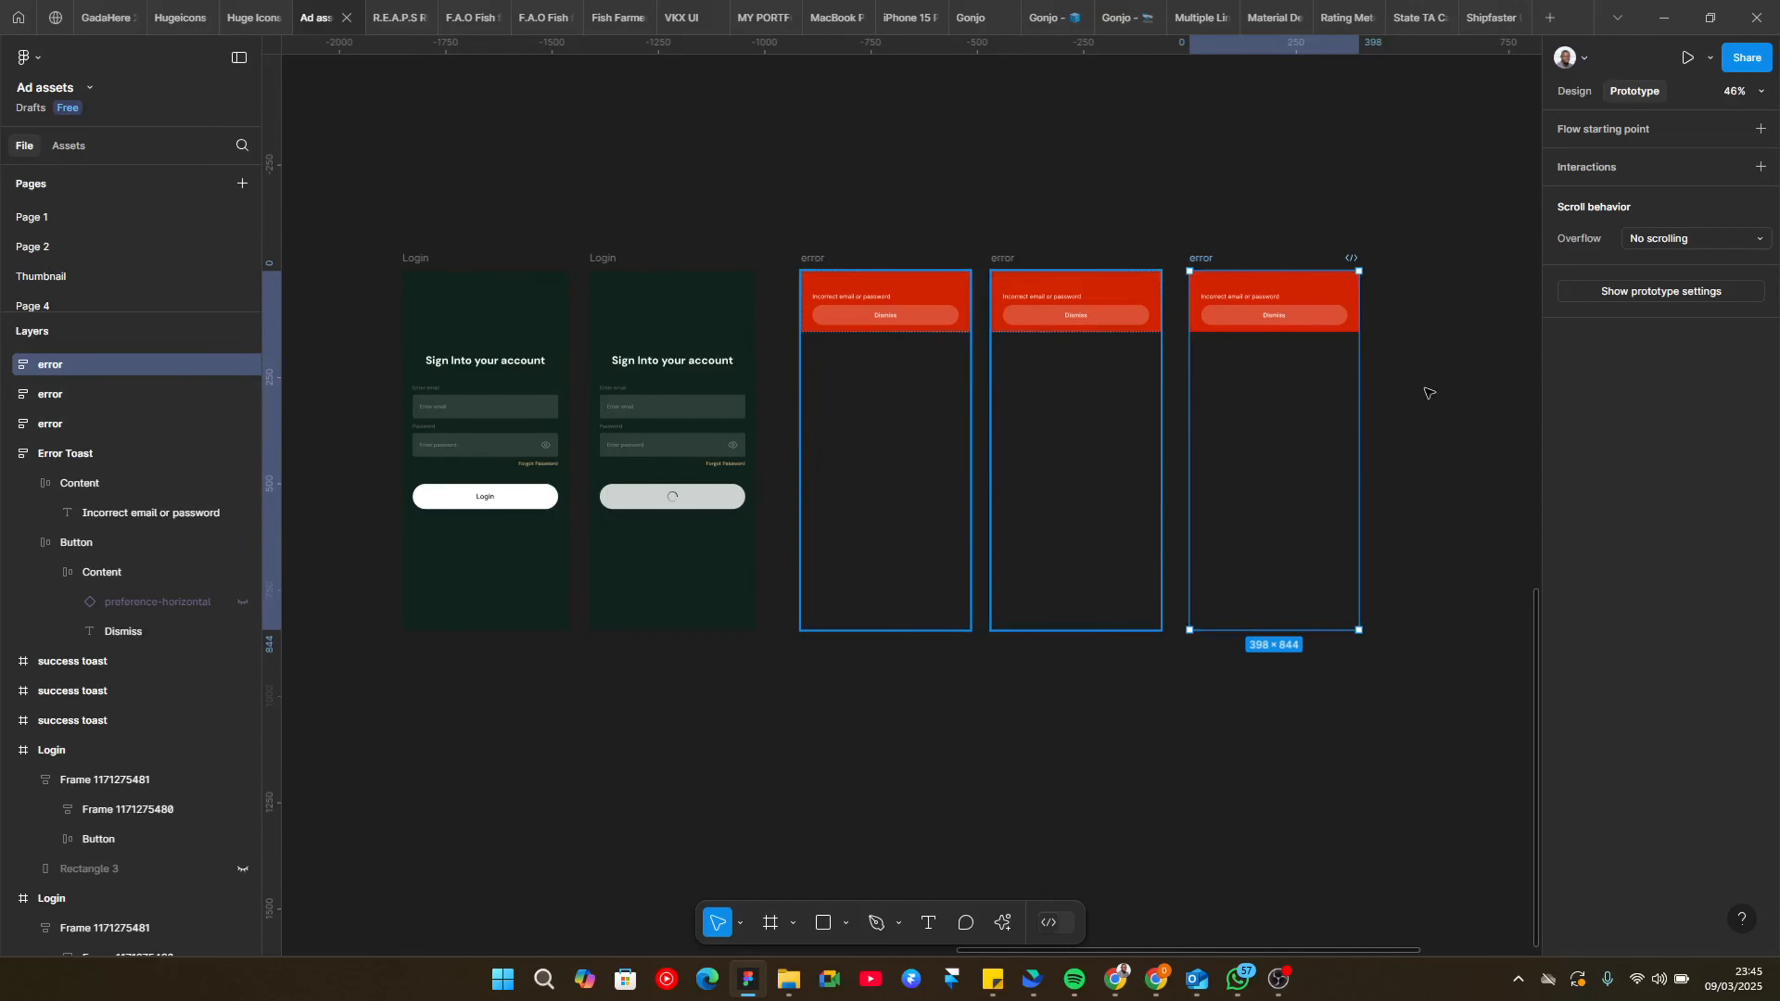
Step: Inspect the design properties of the three error frames and the toasts inside them
left_click_drag(918, 409, 855, 446)
left_click(862, 229)
scroll(864, 323, "up", 1)
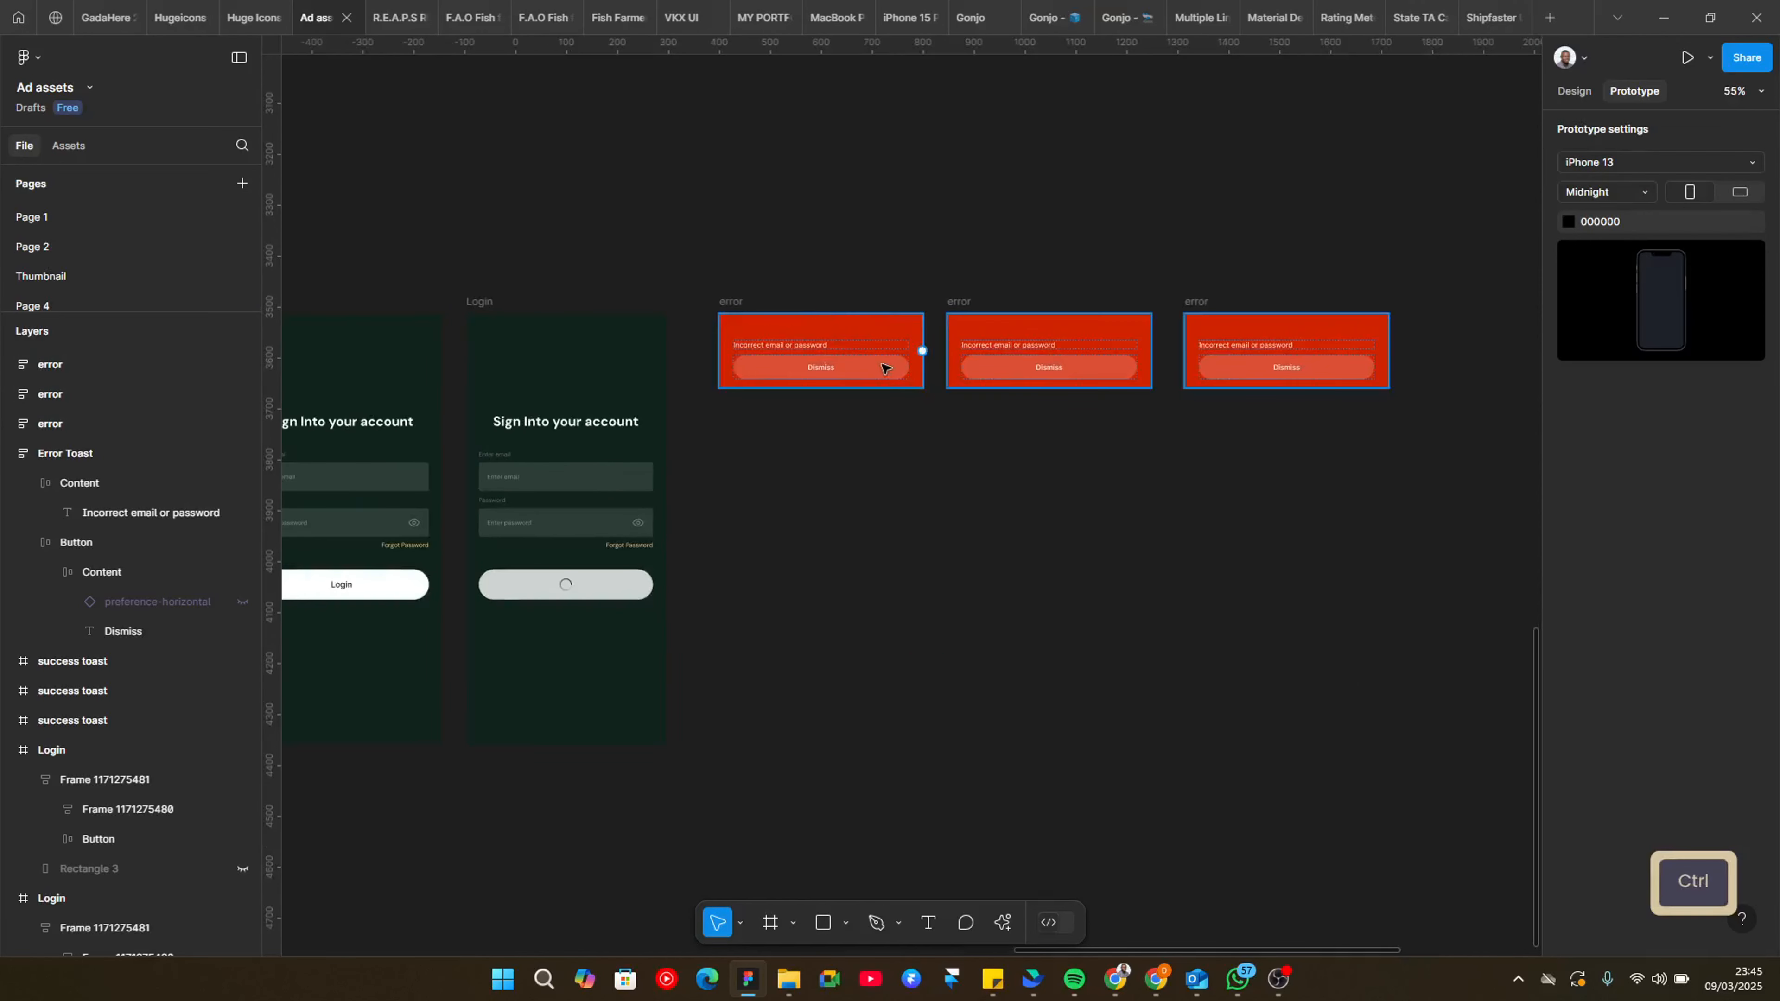
key("shift+e")
left_click(892, 379, "shift")
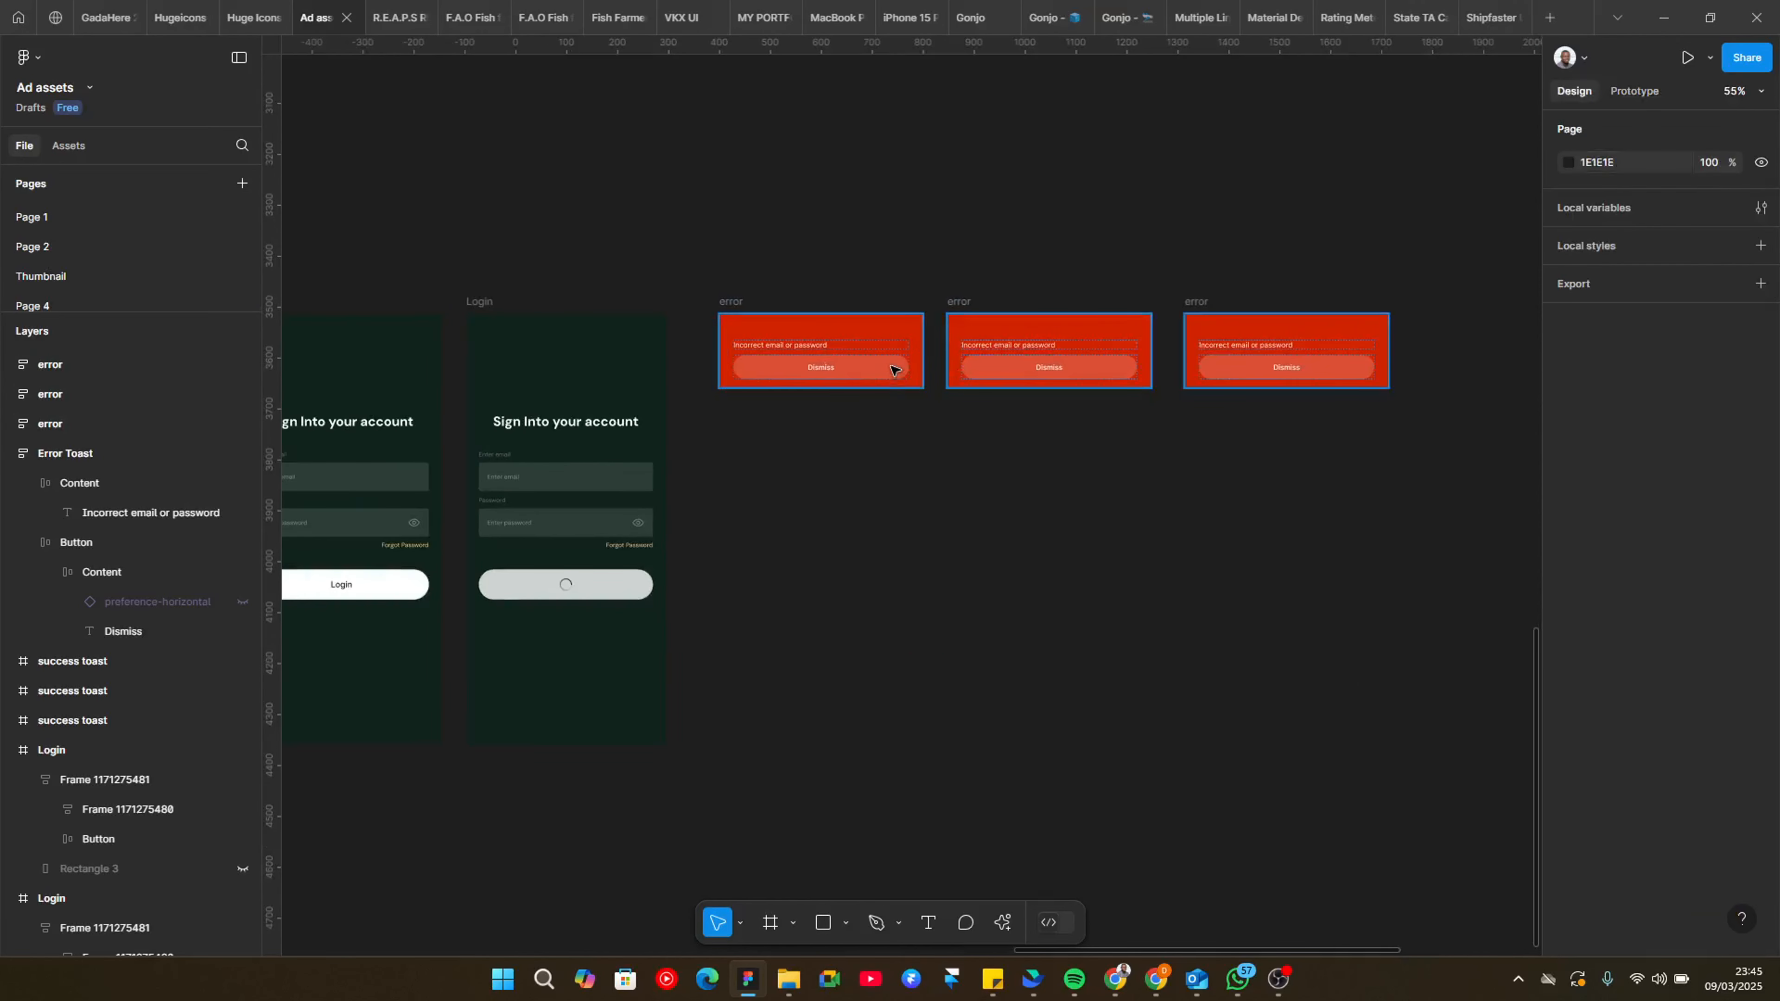
left_click(894, 369)
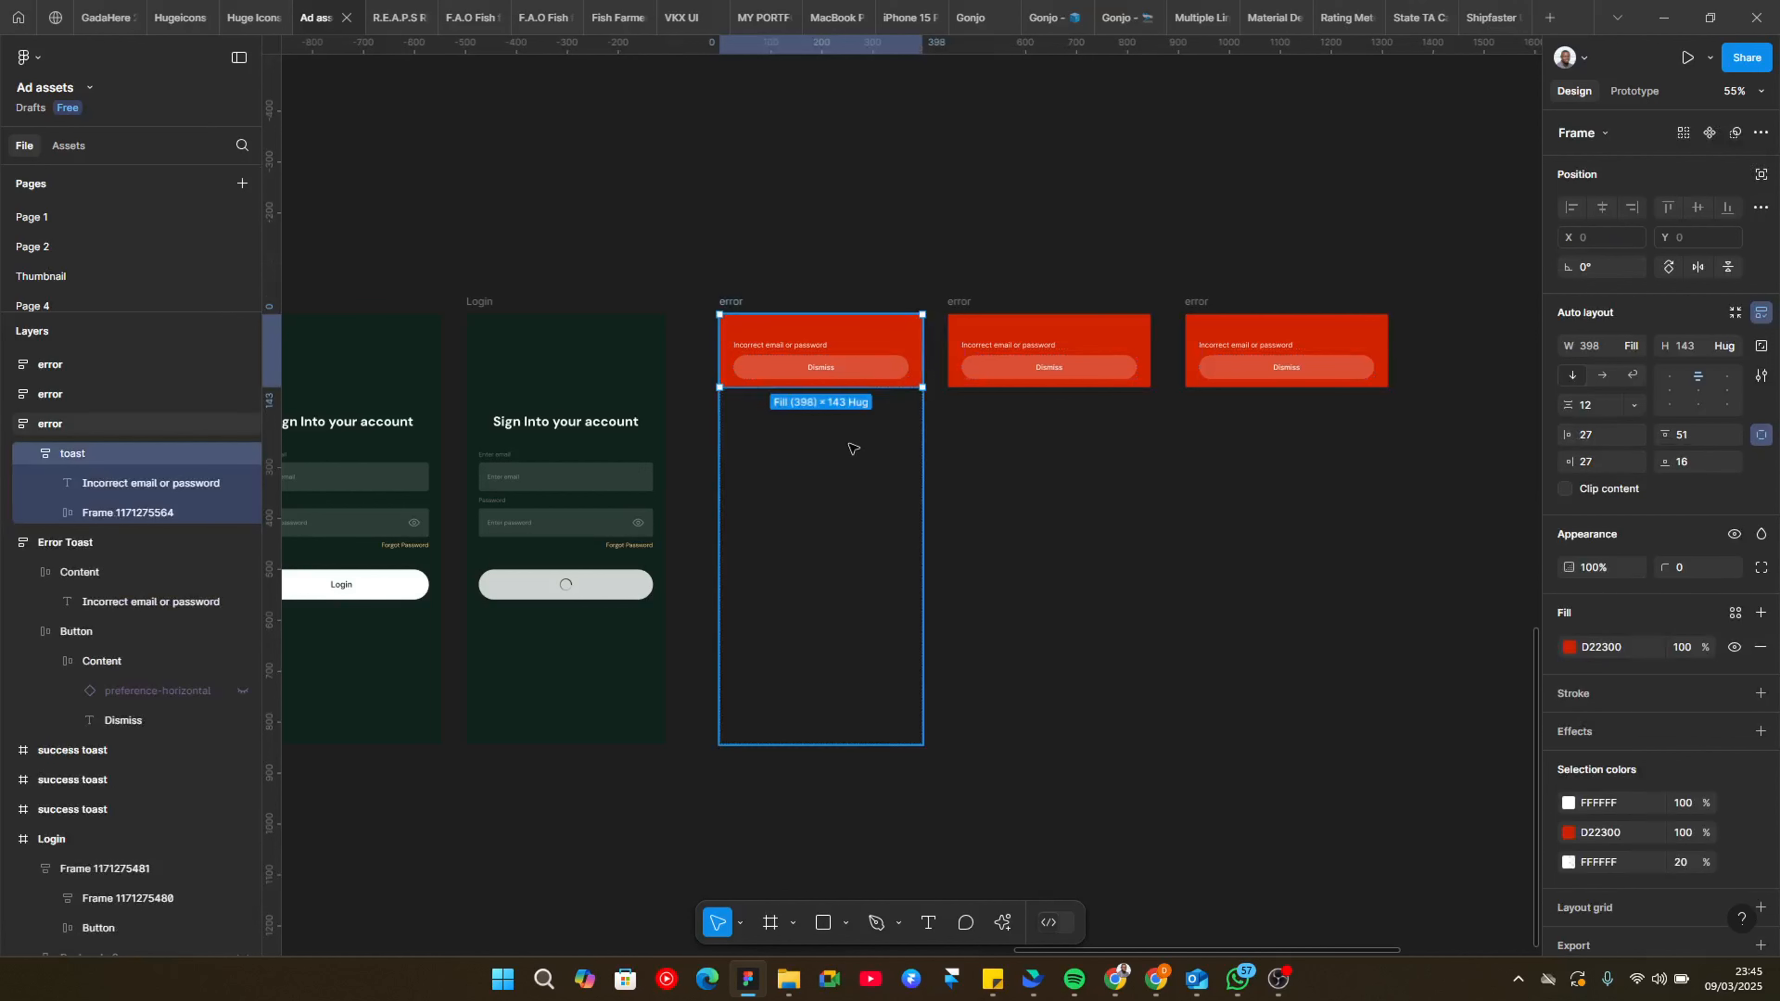
left_click(1011, 331)
left_click(1013, 442)
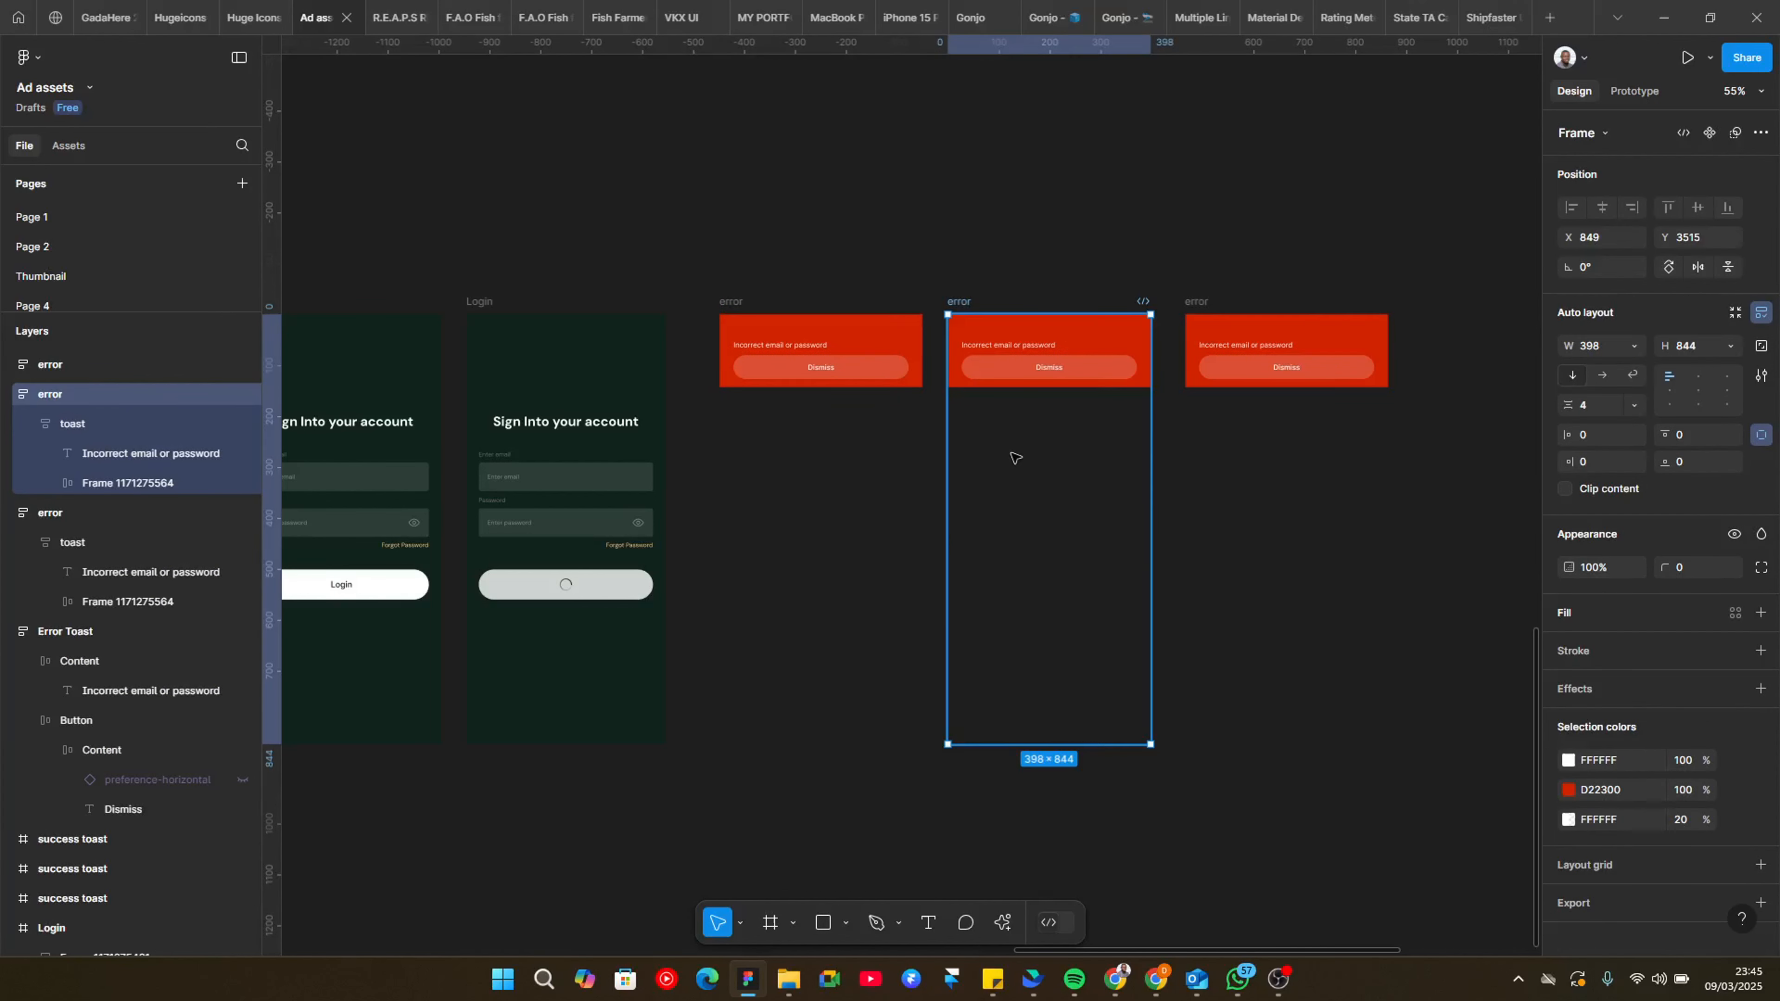
left_click(1218, 458)
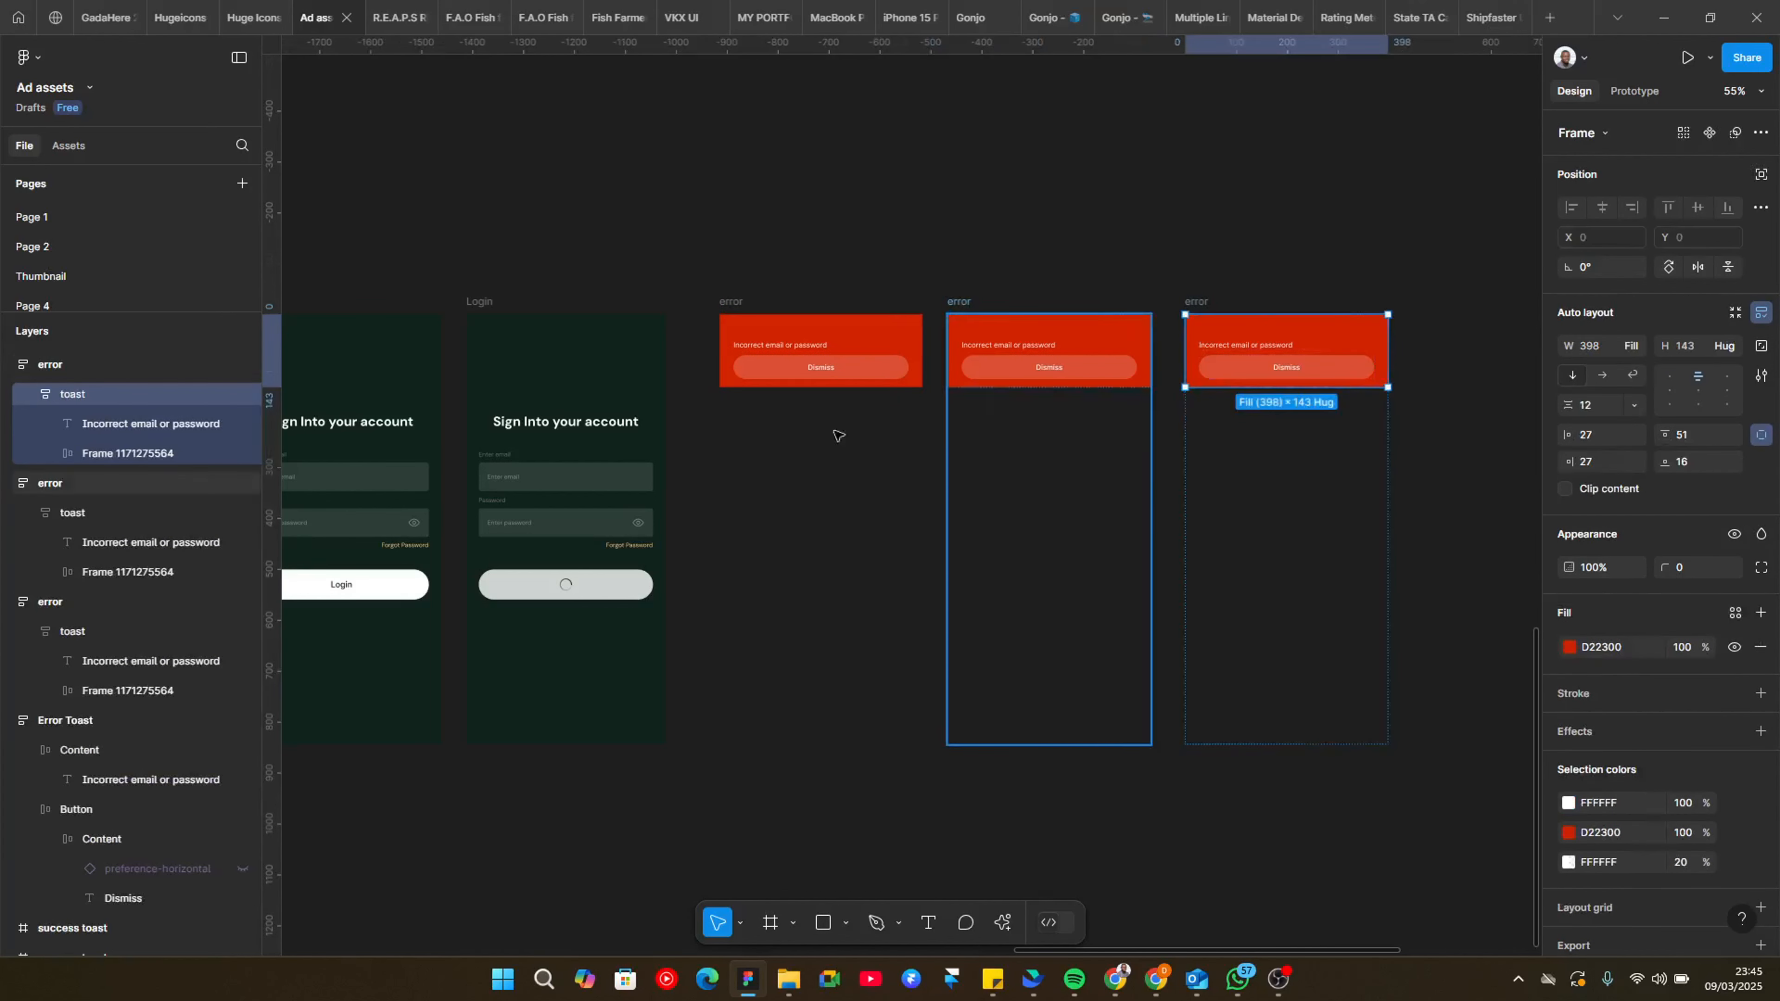
left_click(692, 429)
left_click(829, 419)
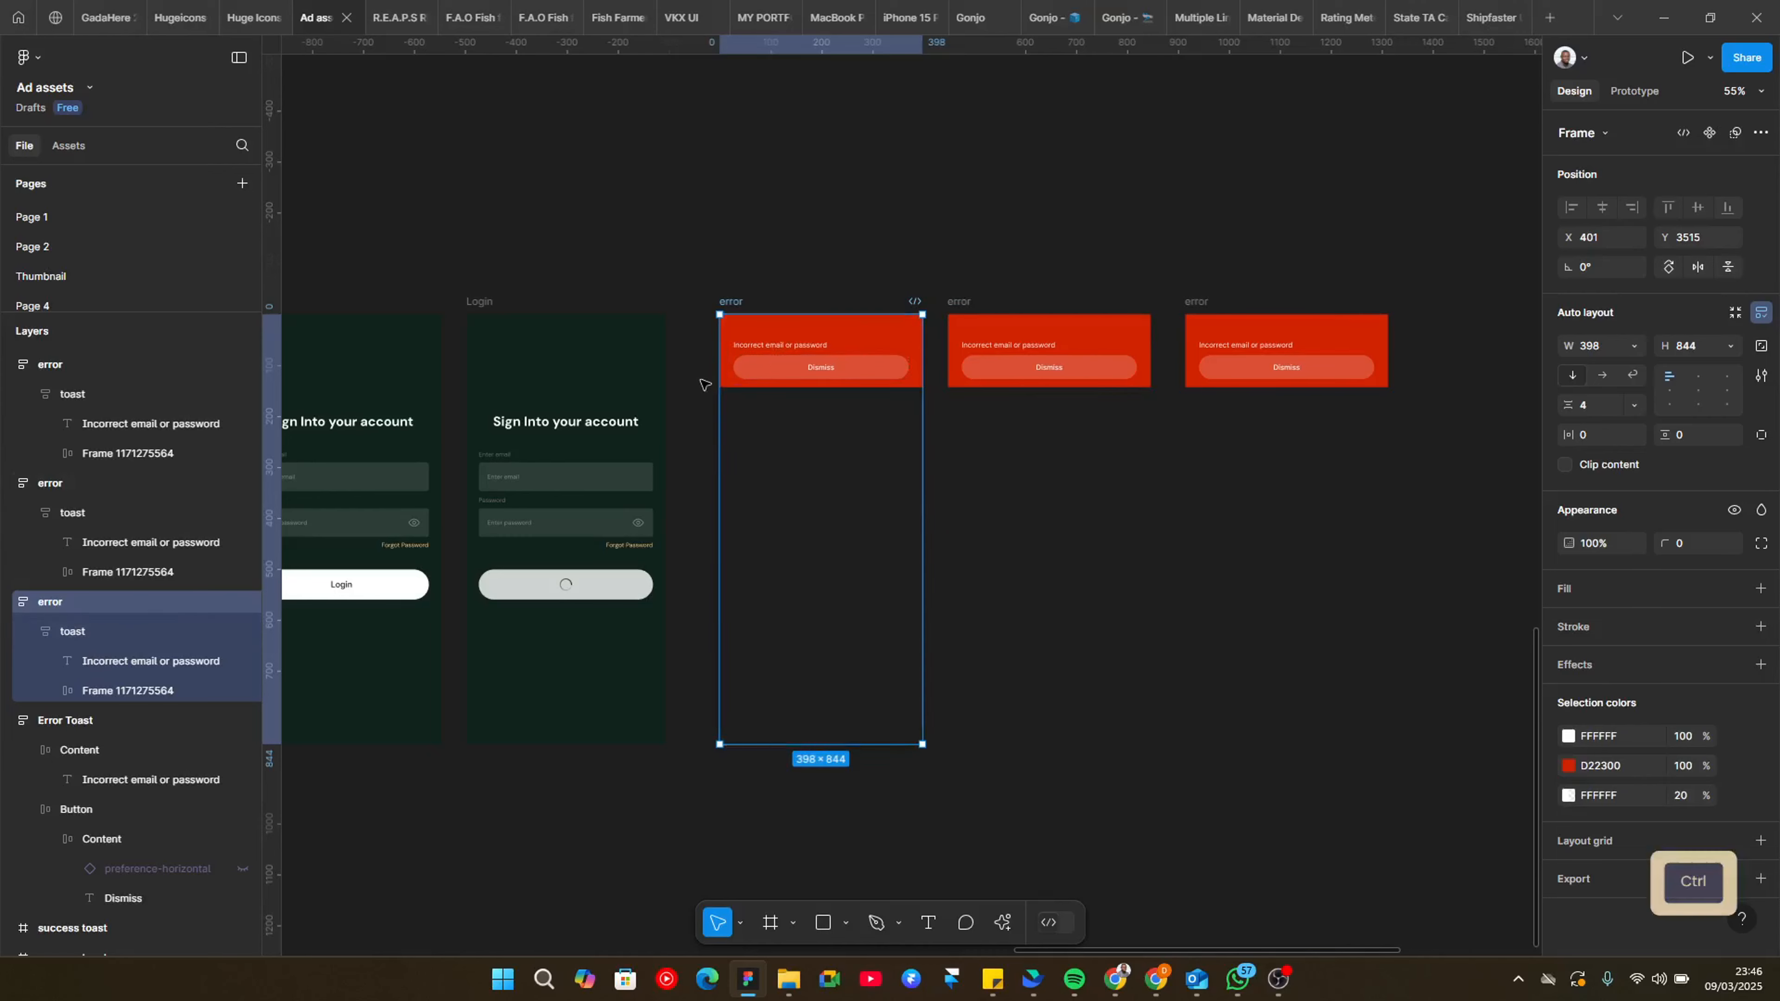
Step: Batch-rename the three error frames with their current name followed by a single-digit descending number that stops at 1
scroll(703, 375, "up", 2, "ctrl")
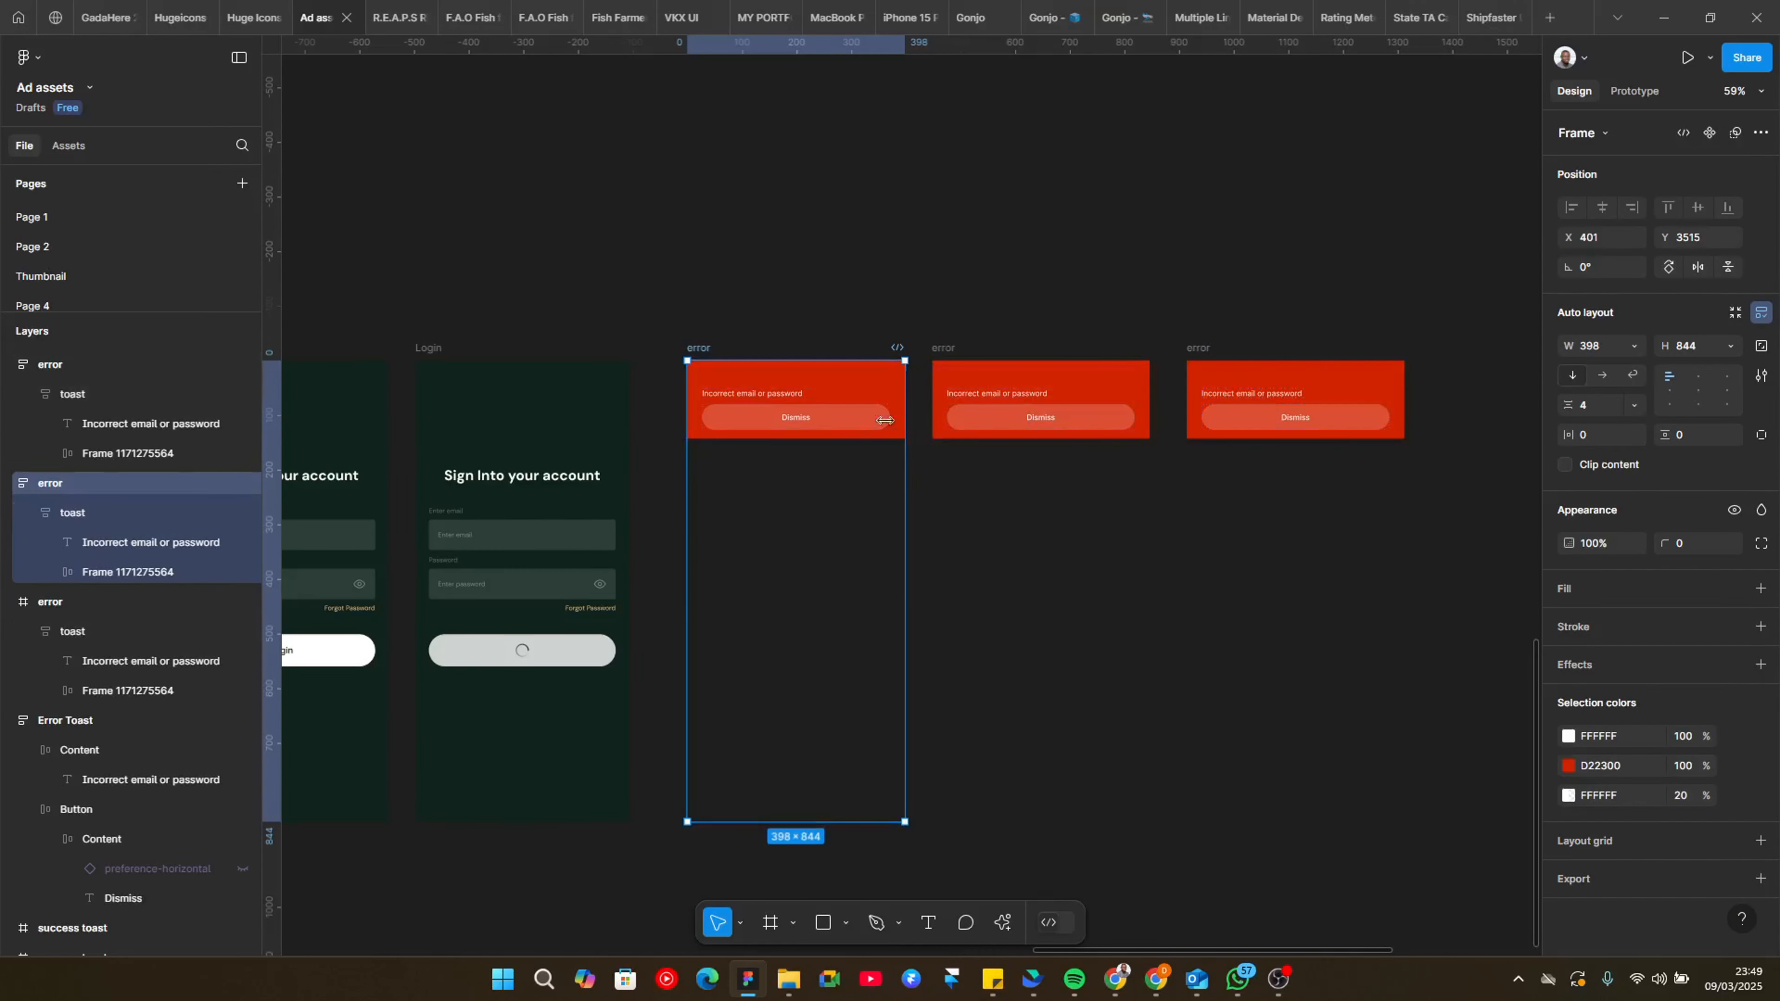
left_click(791, 406)
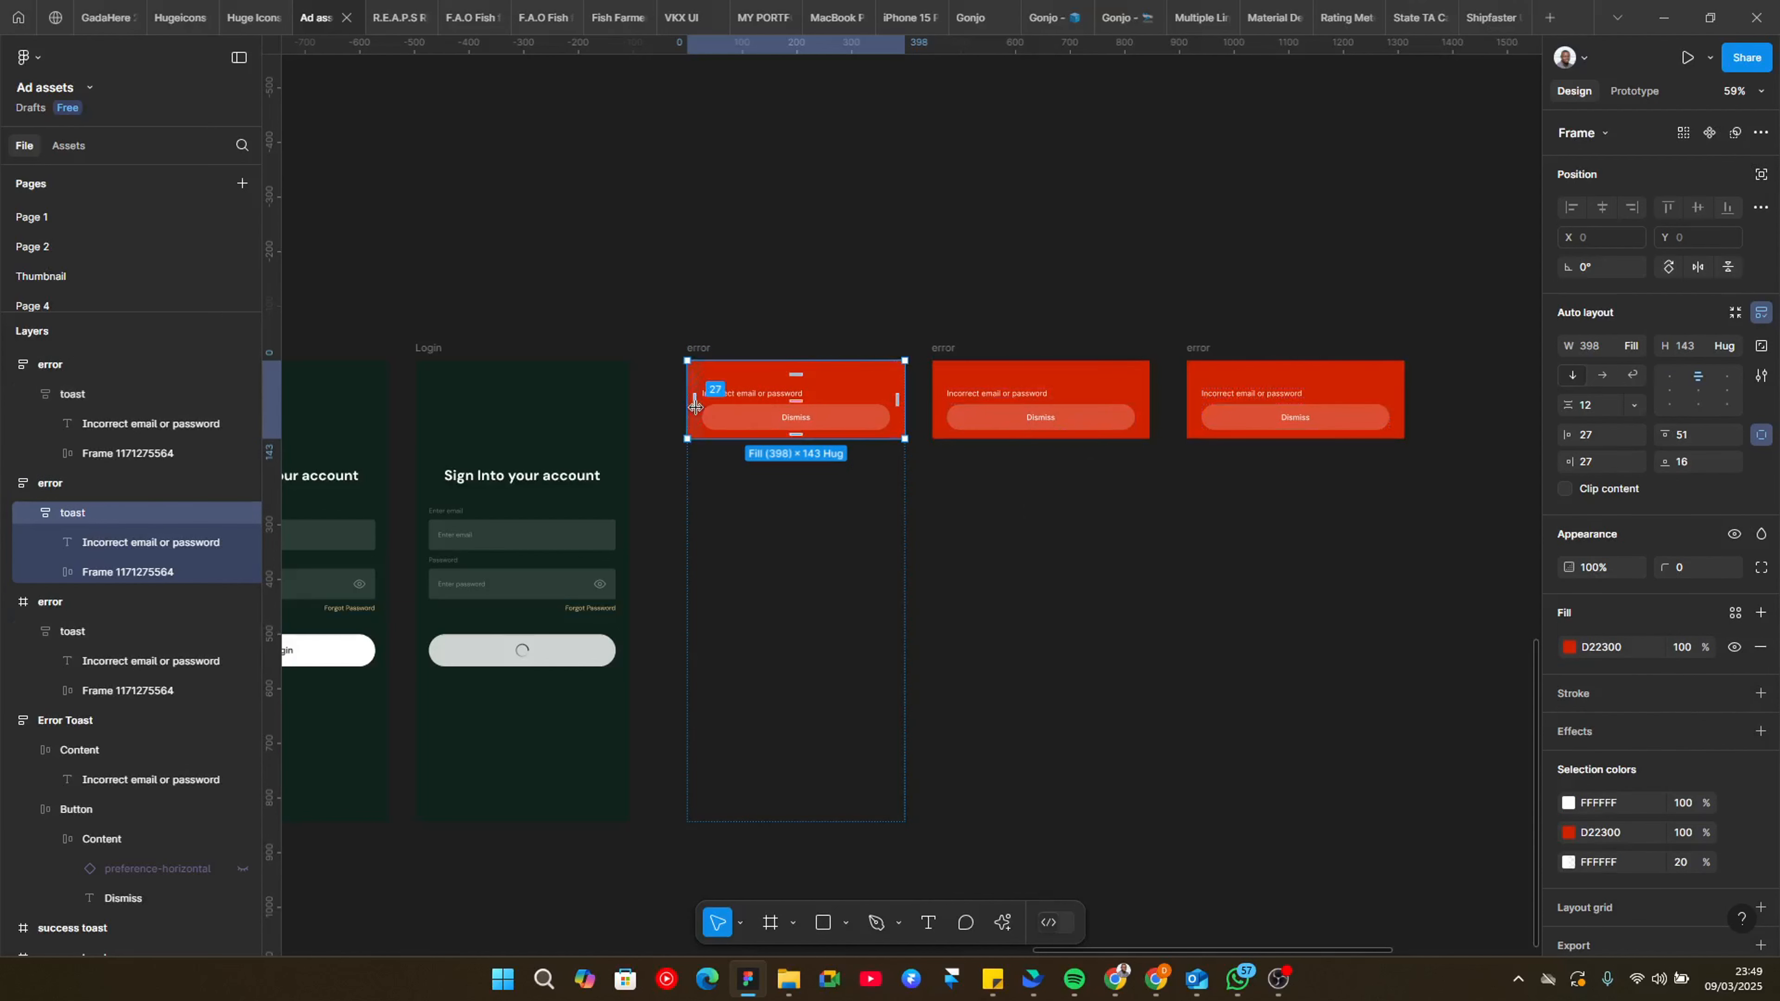
left_click(960, 333)
key("shift")
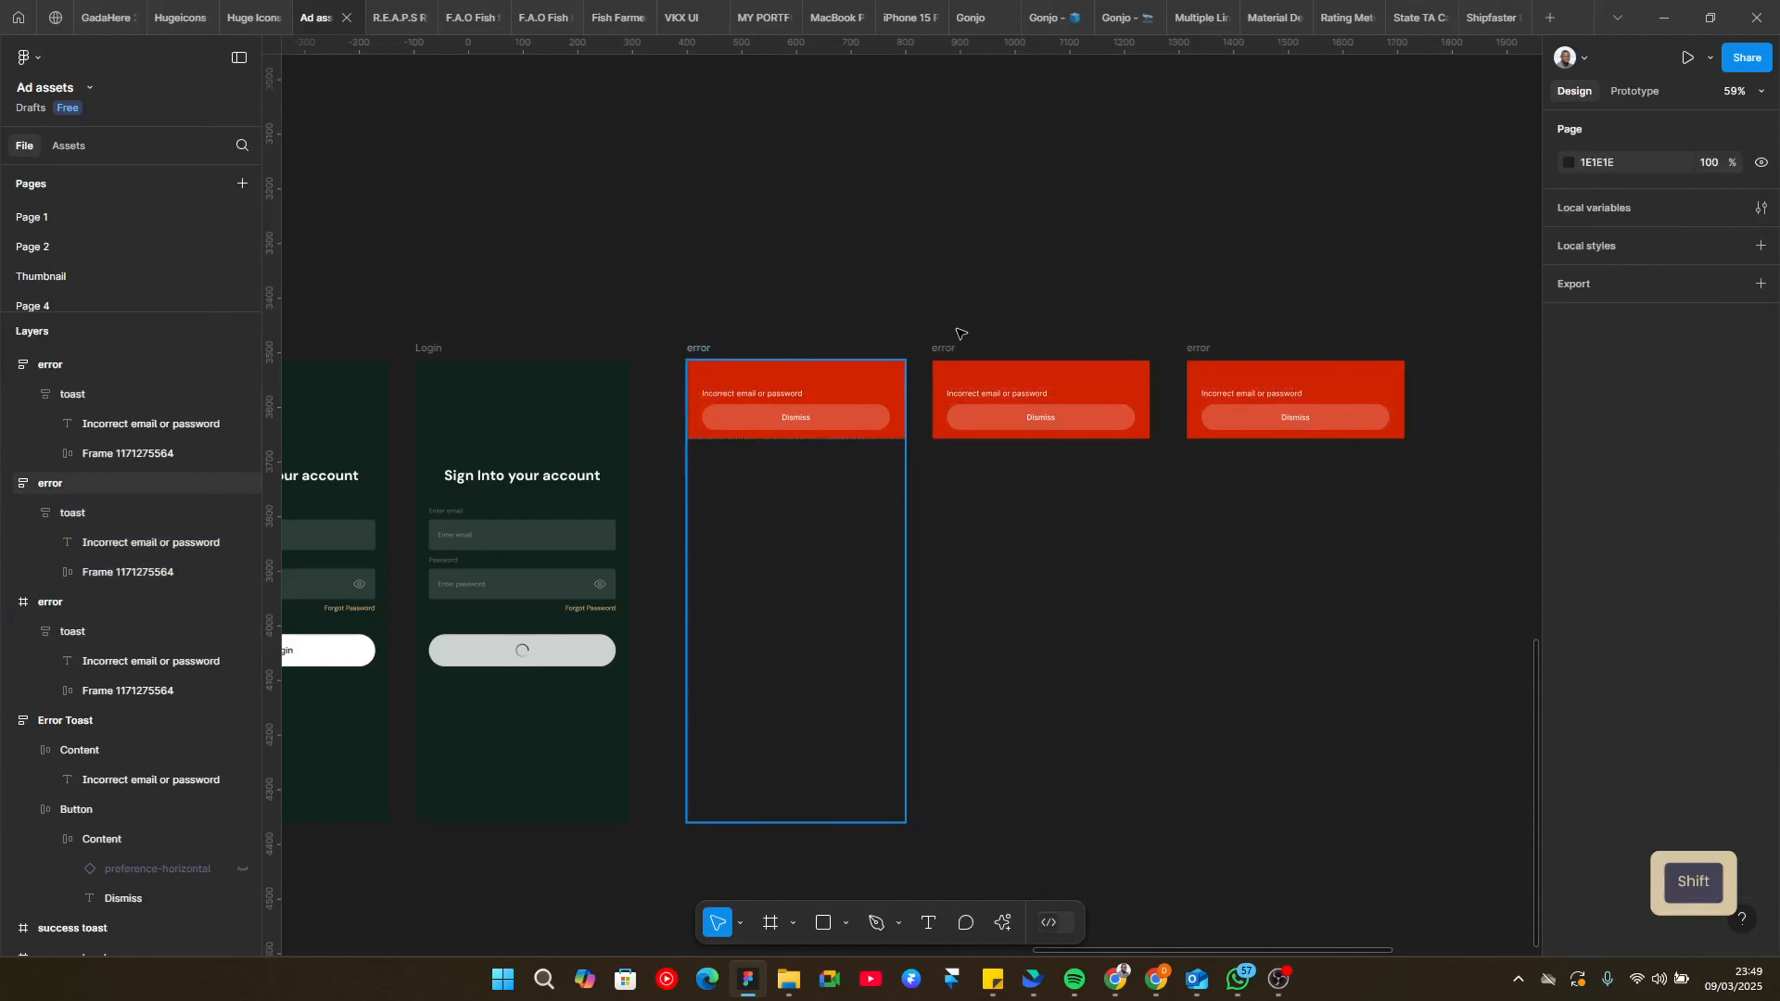
left_click(942, 347, "shift")
left_click(1197, 348, "shift")
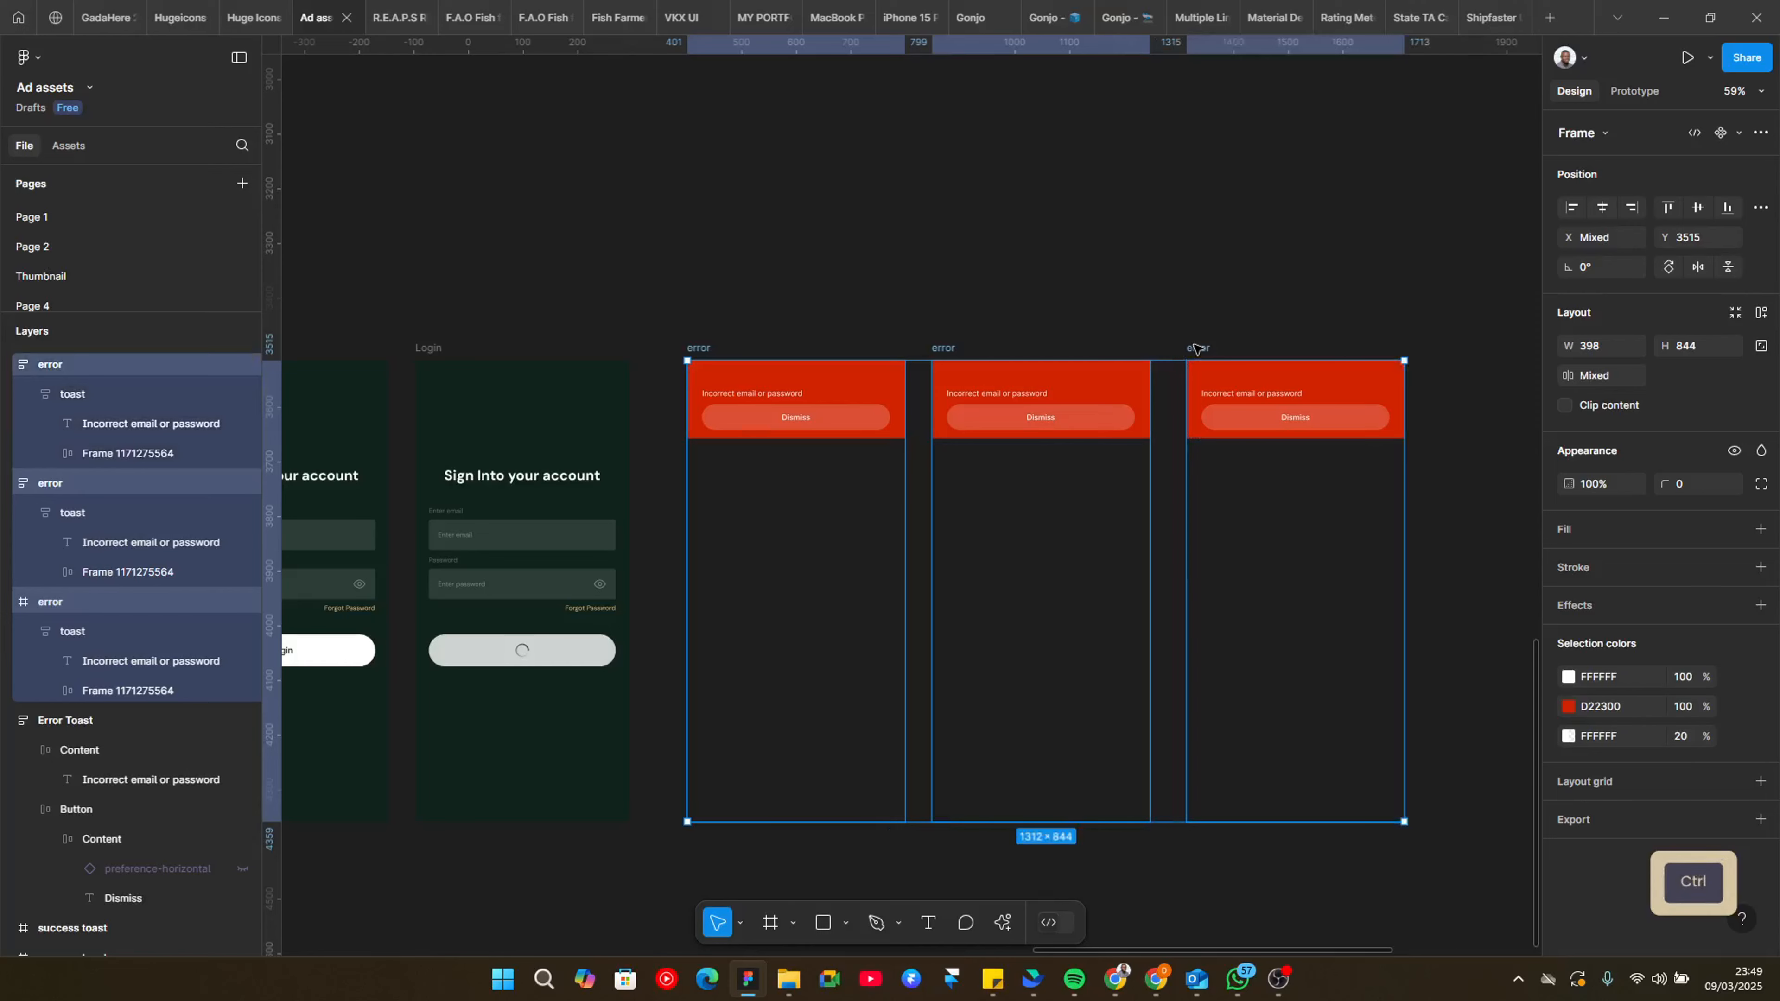
key("ctrl+r")
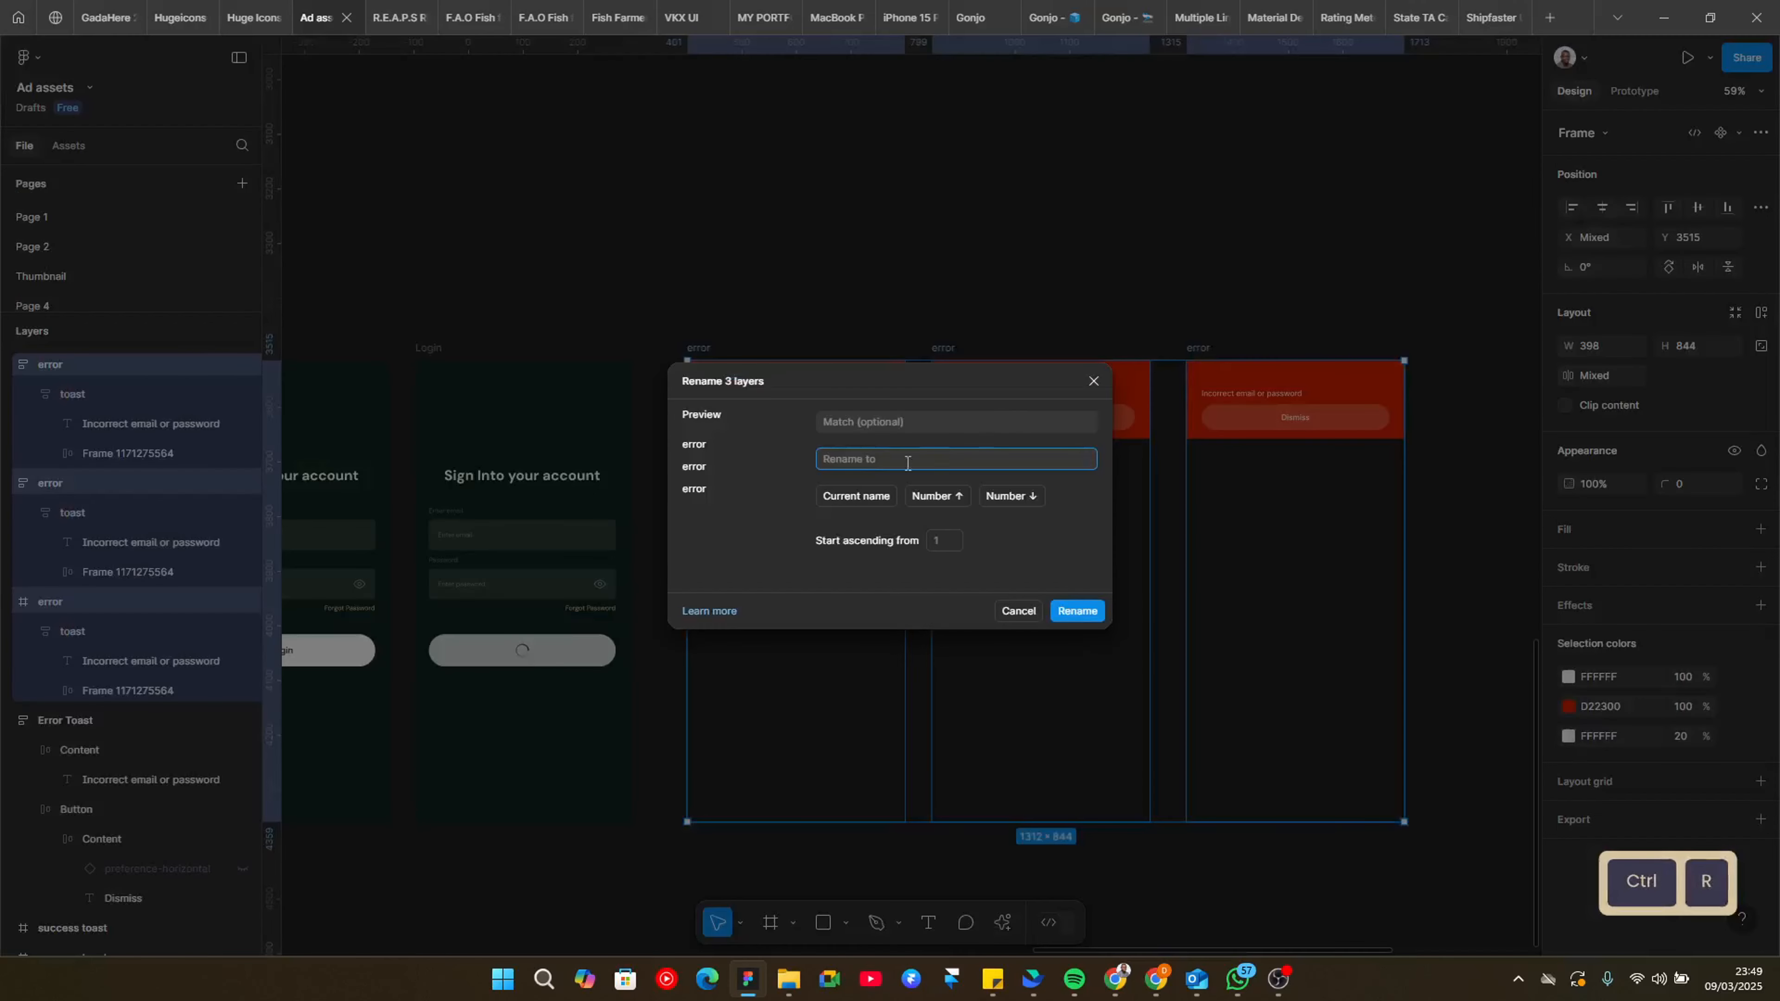
left_click(852, 495)
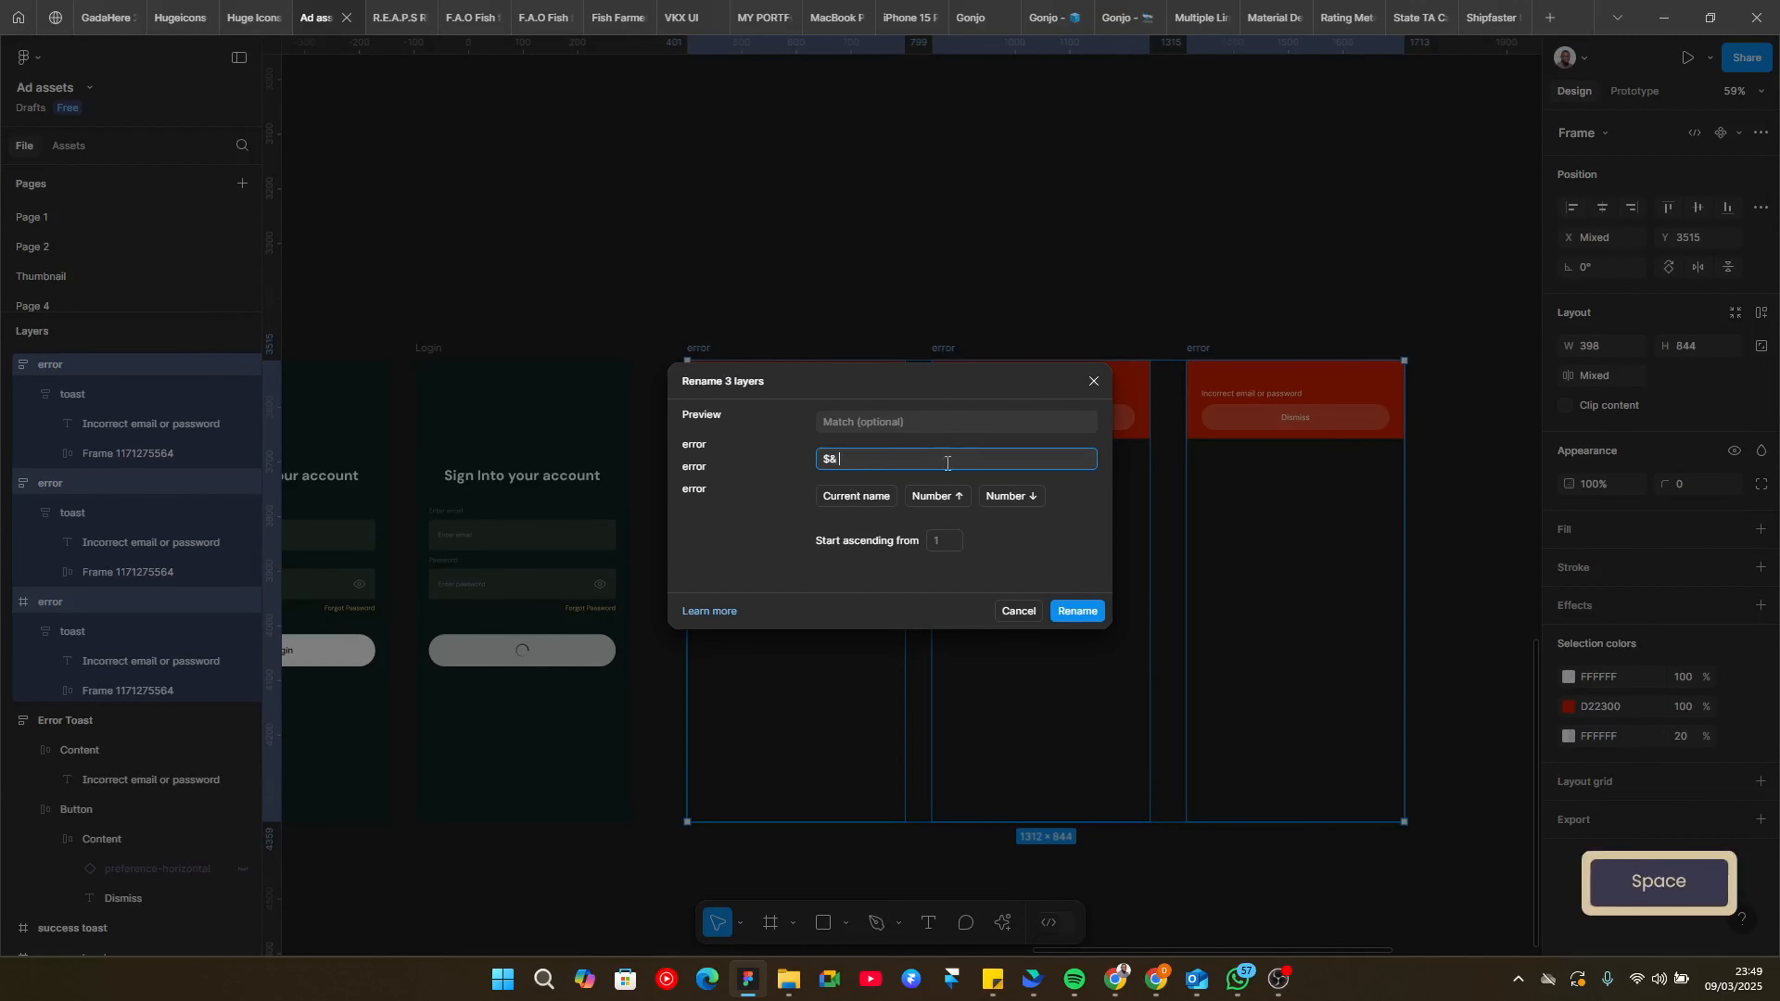
left_click(1006, 495)
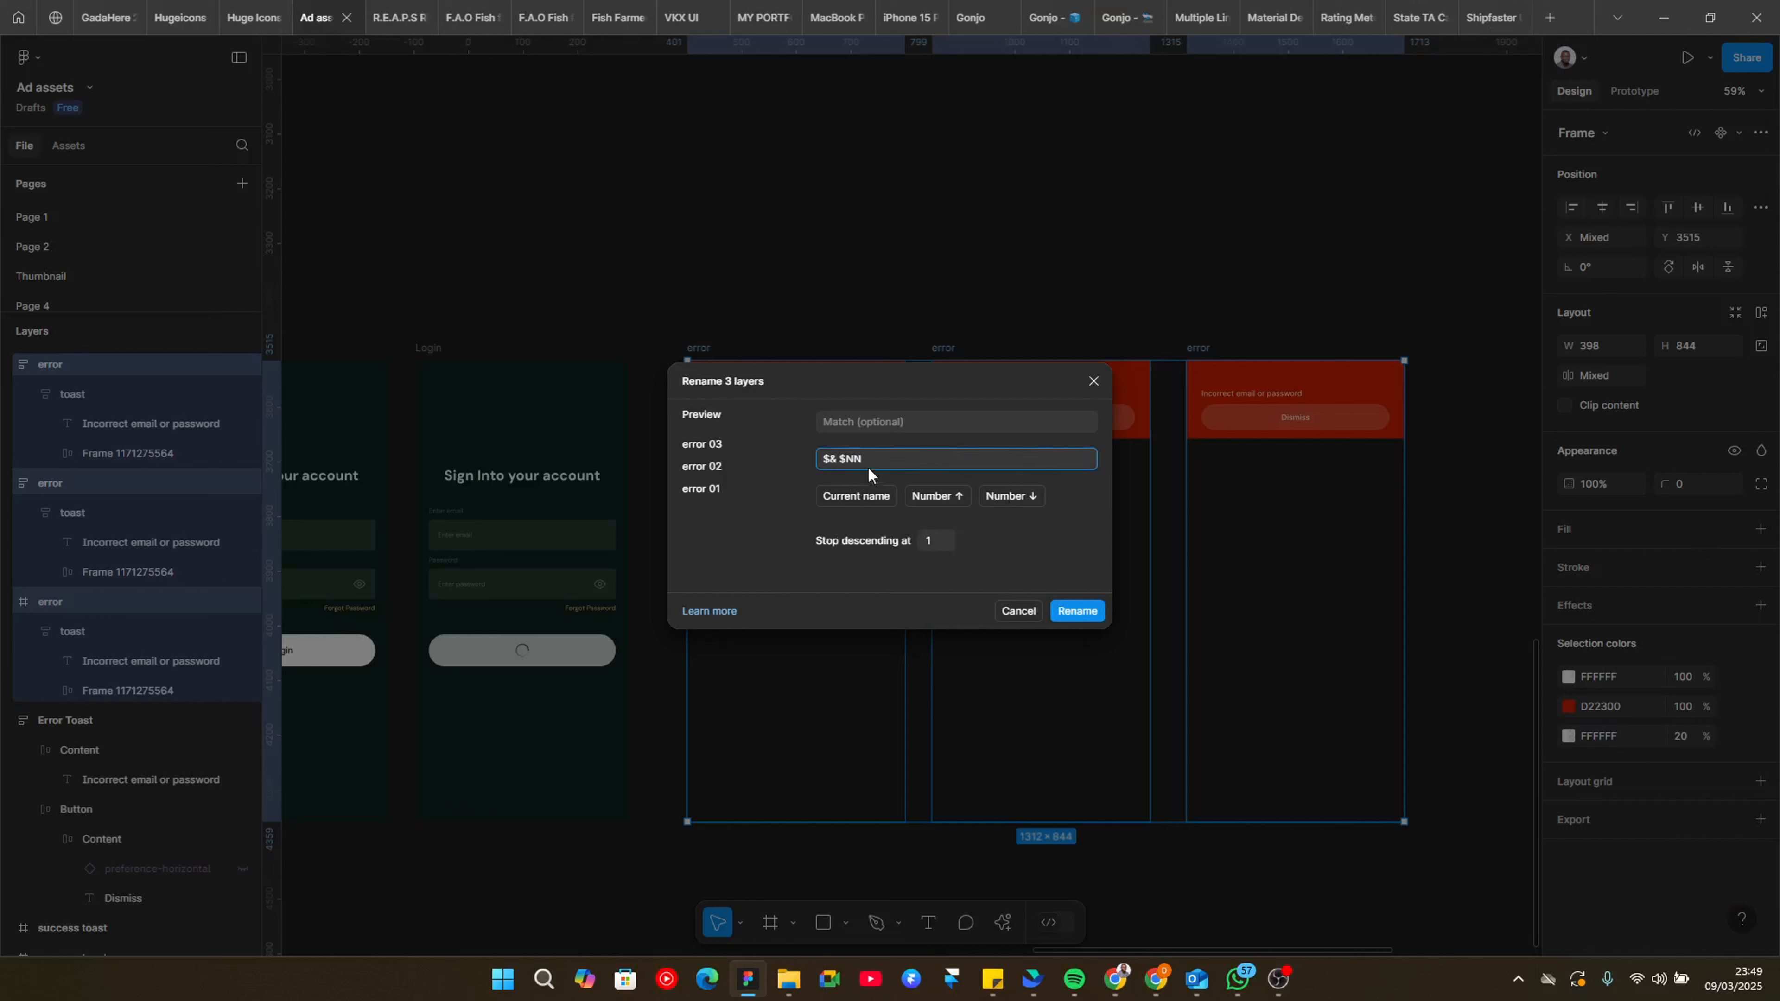
key("BackSpace")
left_click(1067, 612)
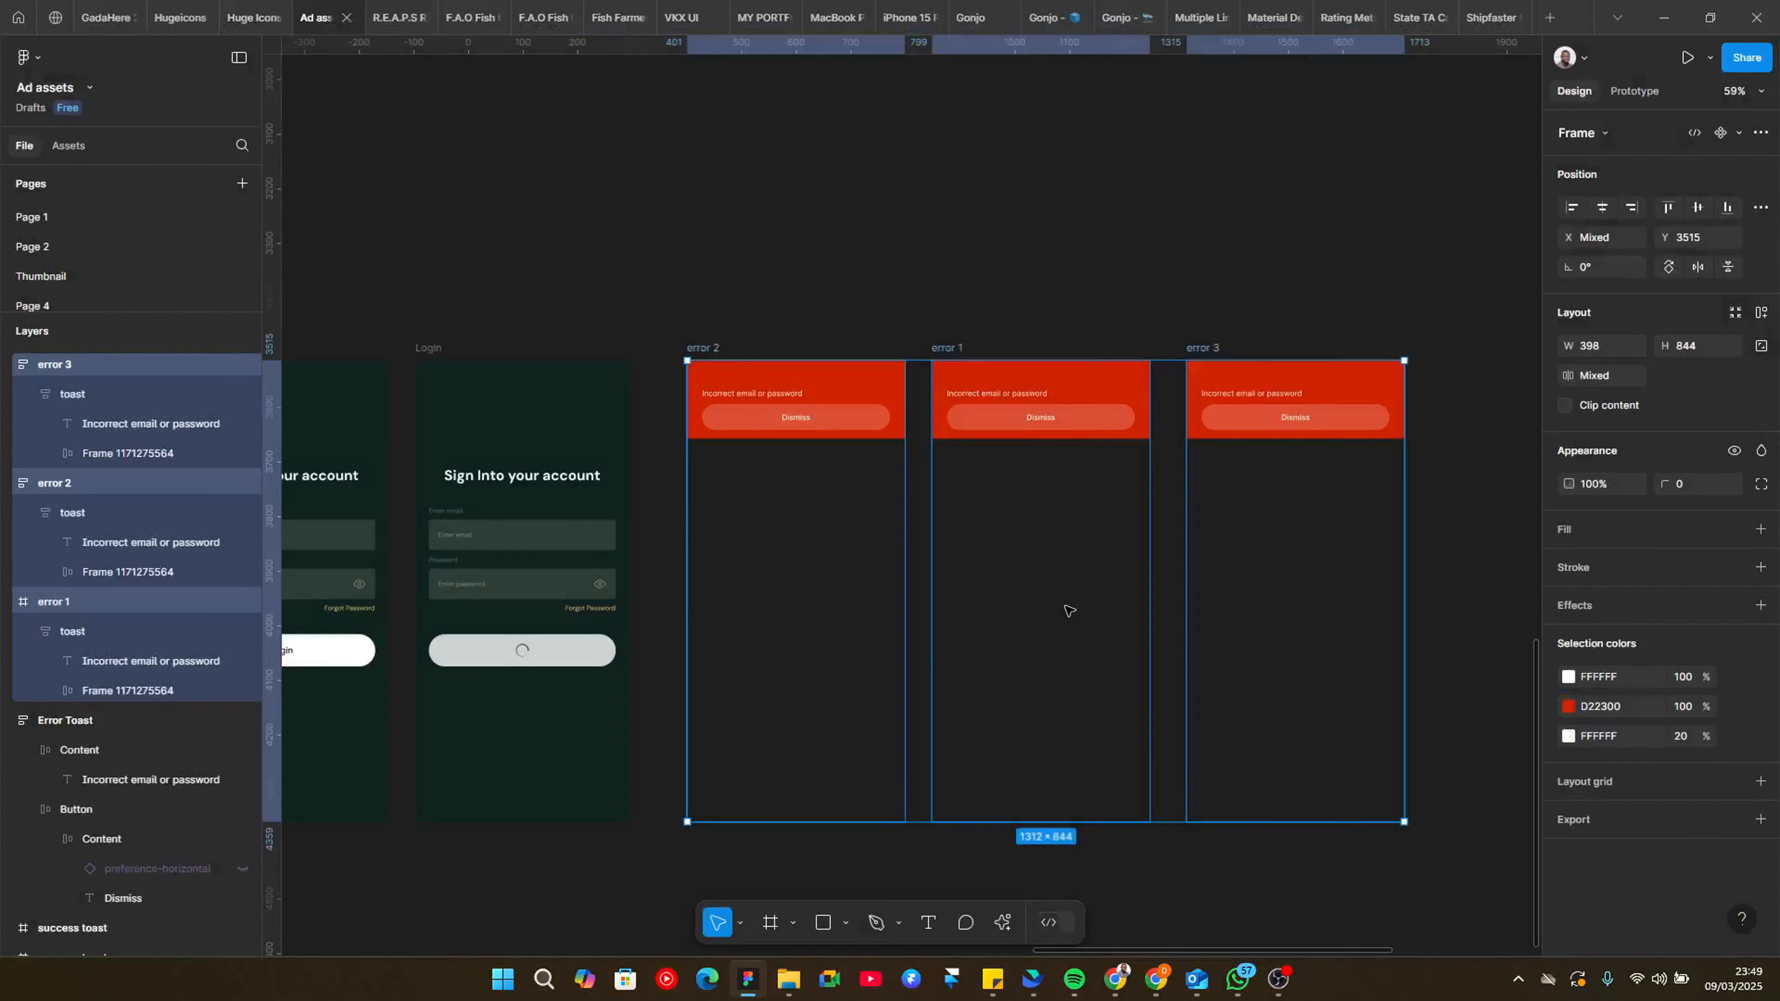
Step: Swap the positions of the error 1 and error 2 frames so the row reads in numerical order
left_click(761, 315)
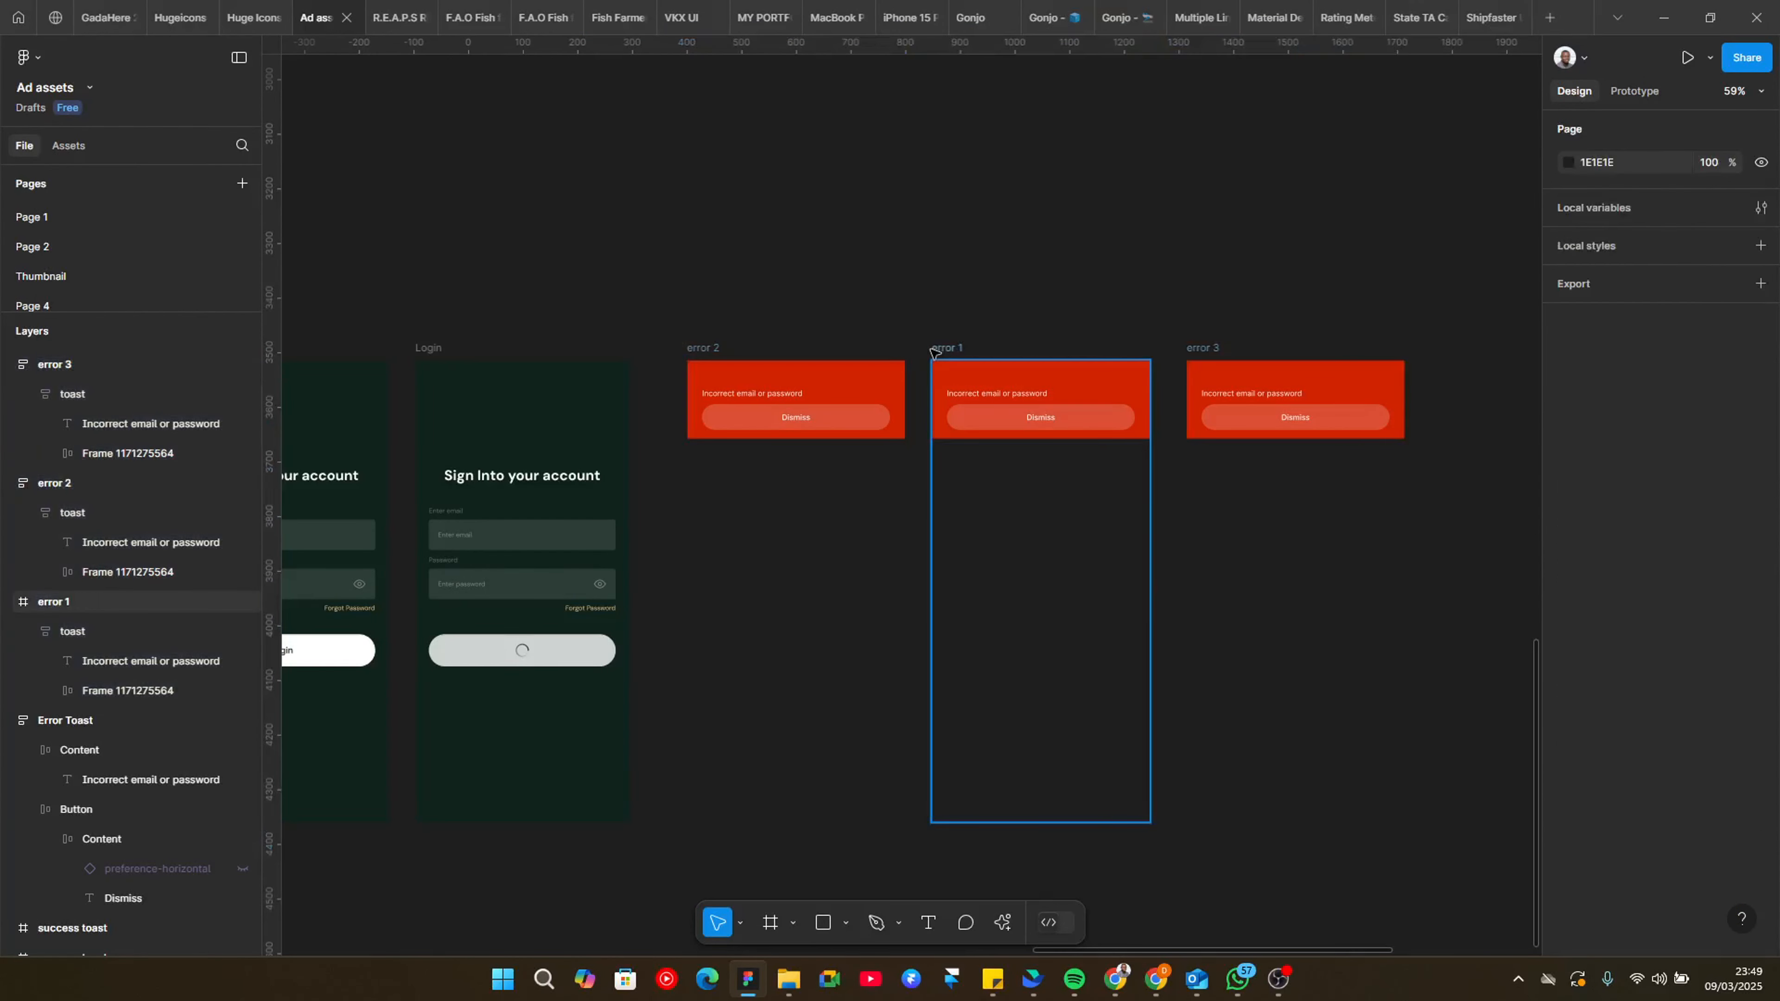
left_click(945, 350)
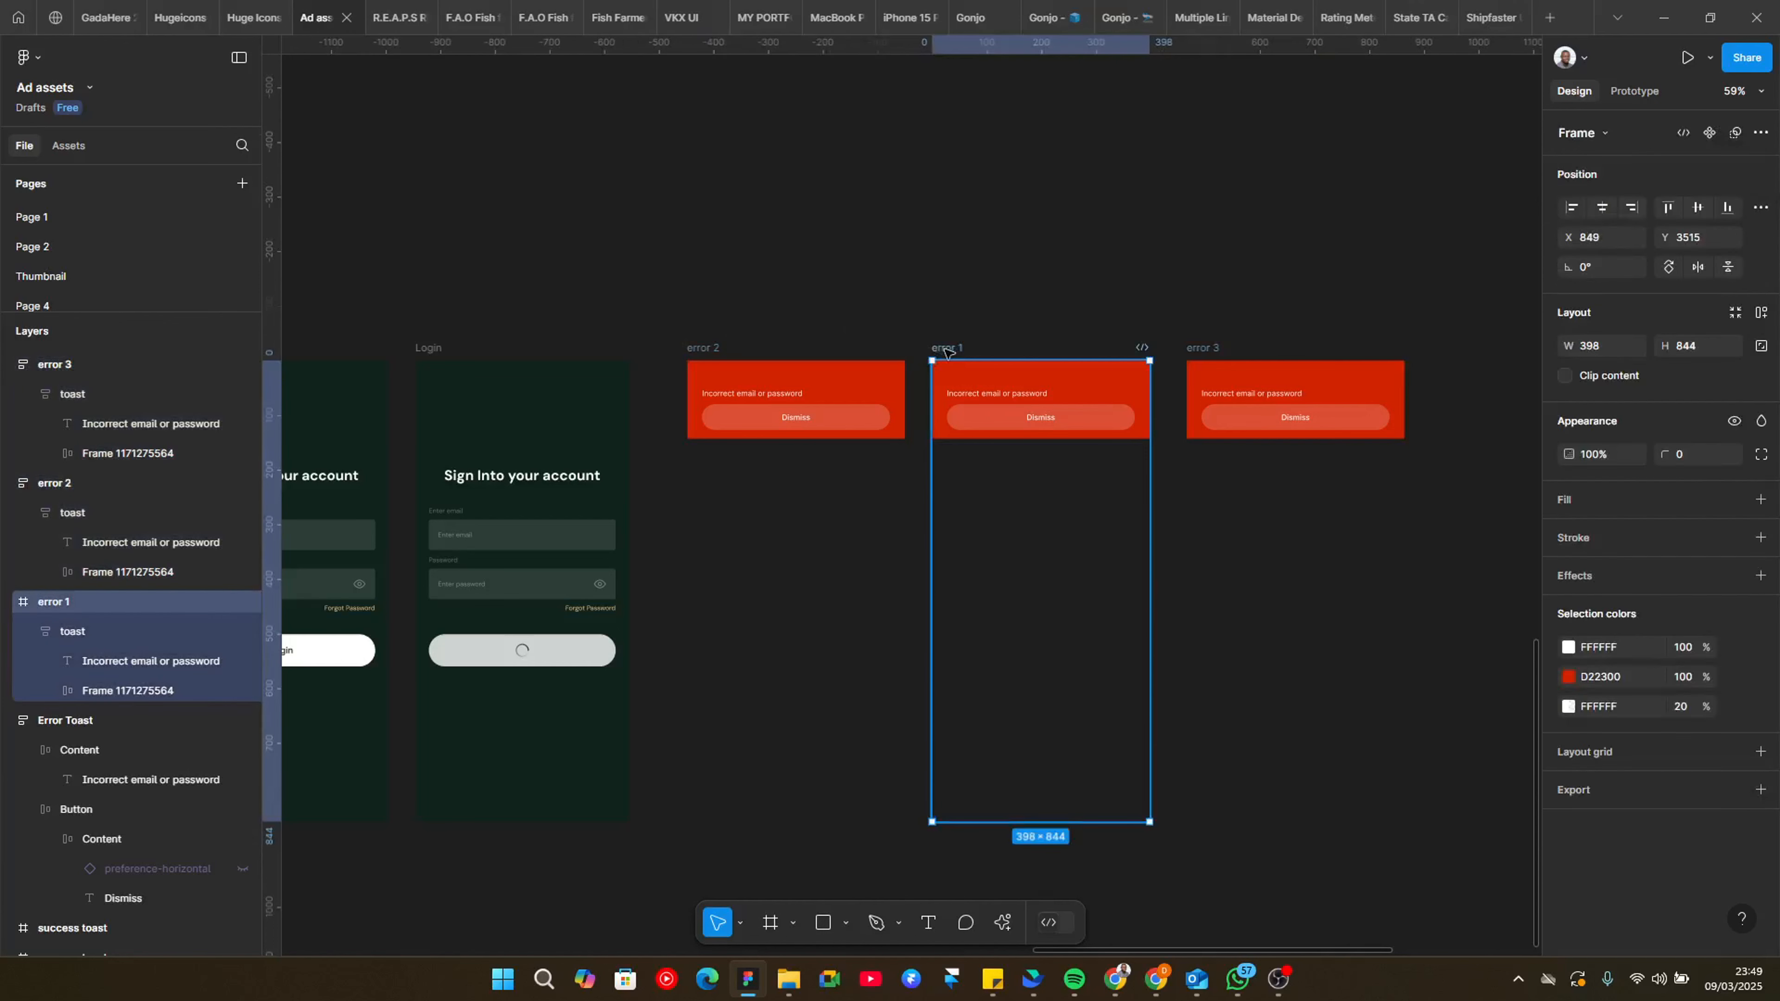
left_click(709, 348, "shift")
left_click_drag(1040, 591, 796, 591)
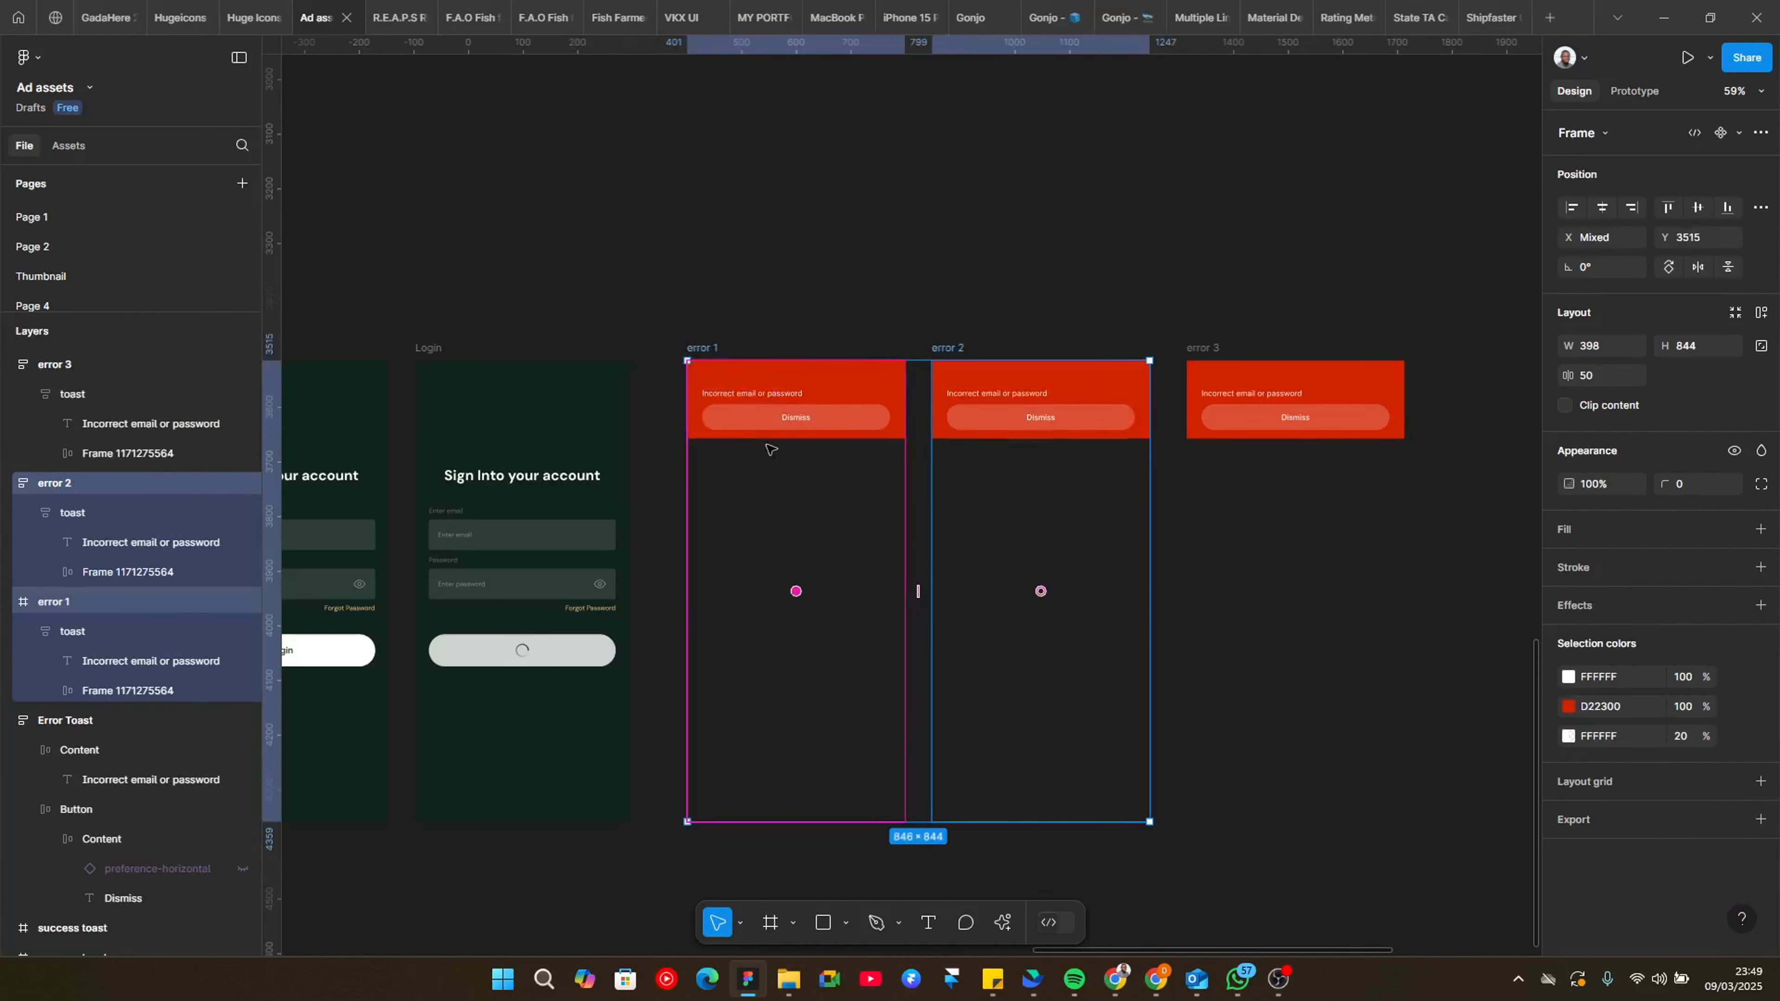
left_click(835, 286)
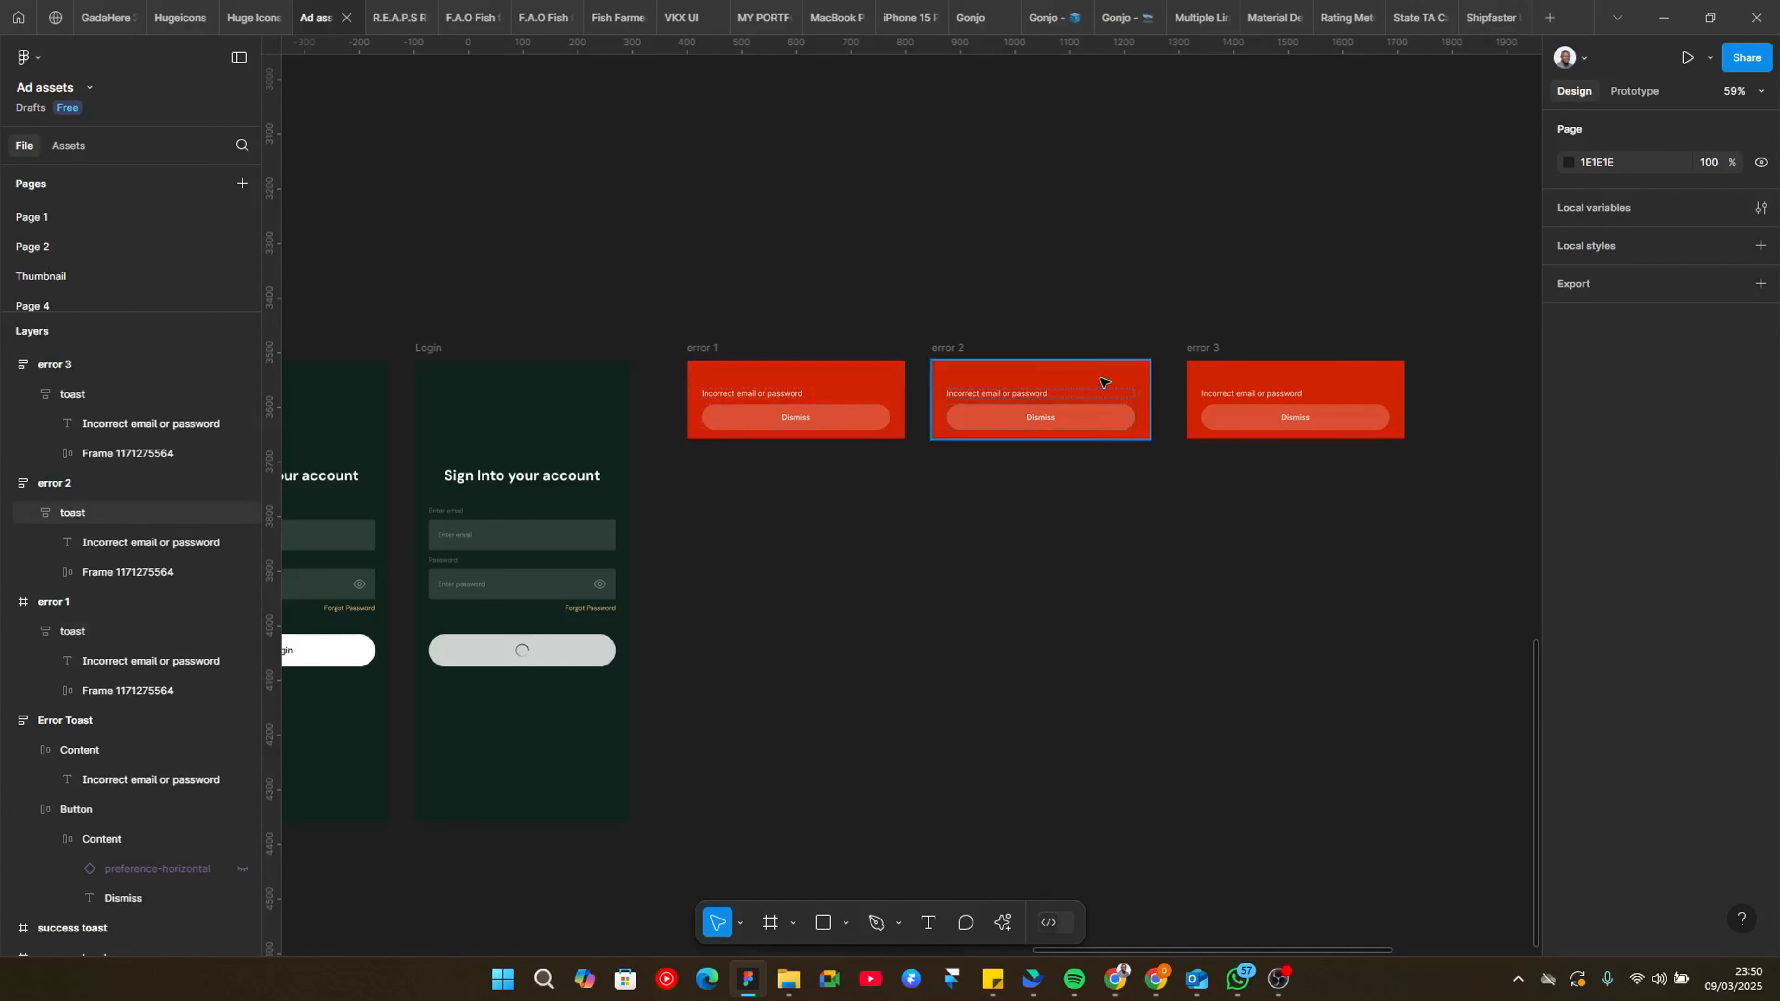
scroll(709, 181, "down", 3)
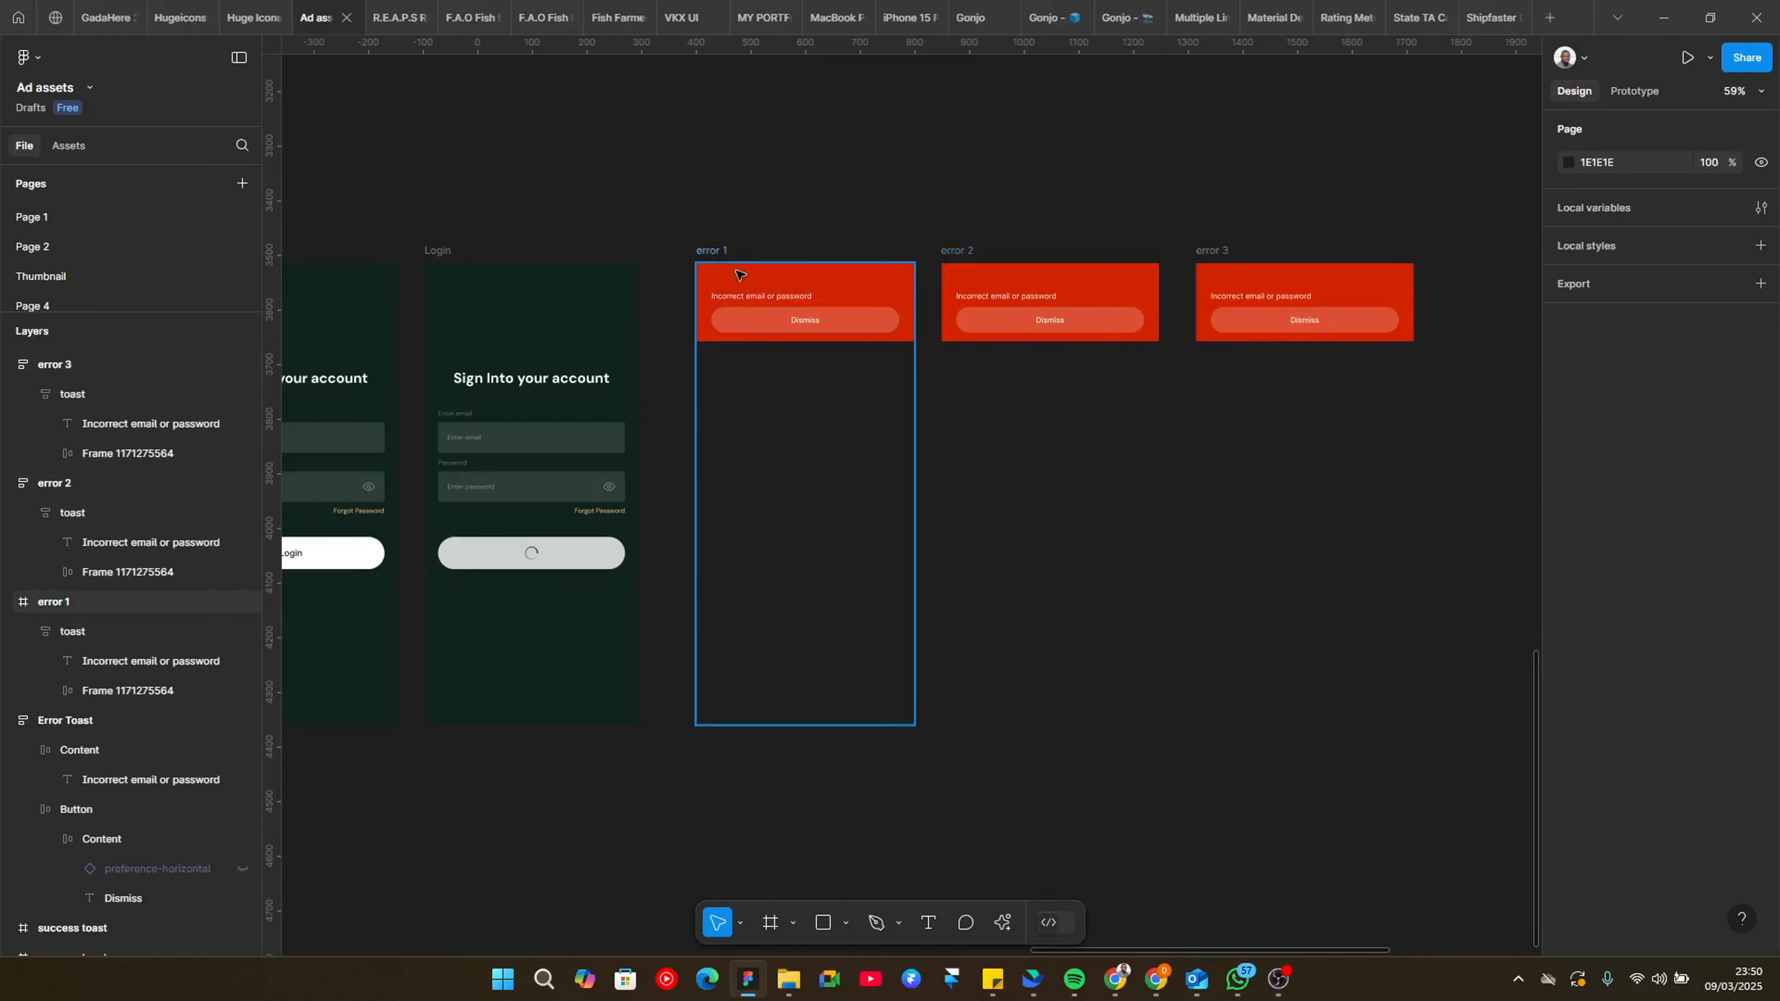
left_click(757, 295)
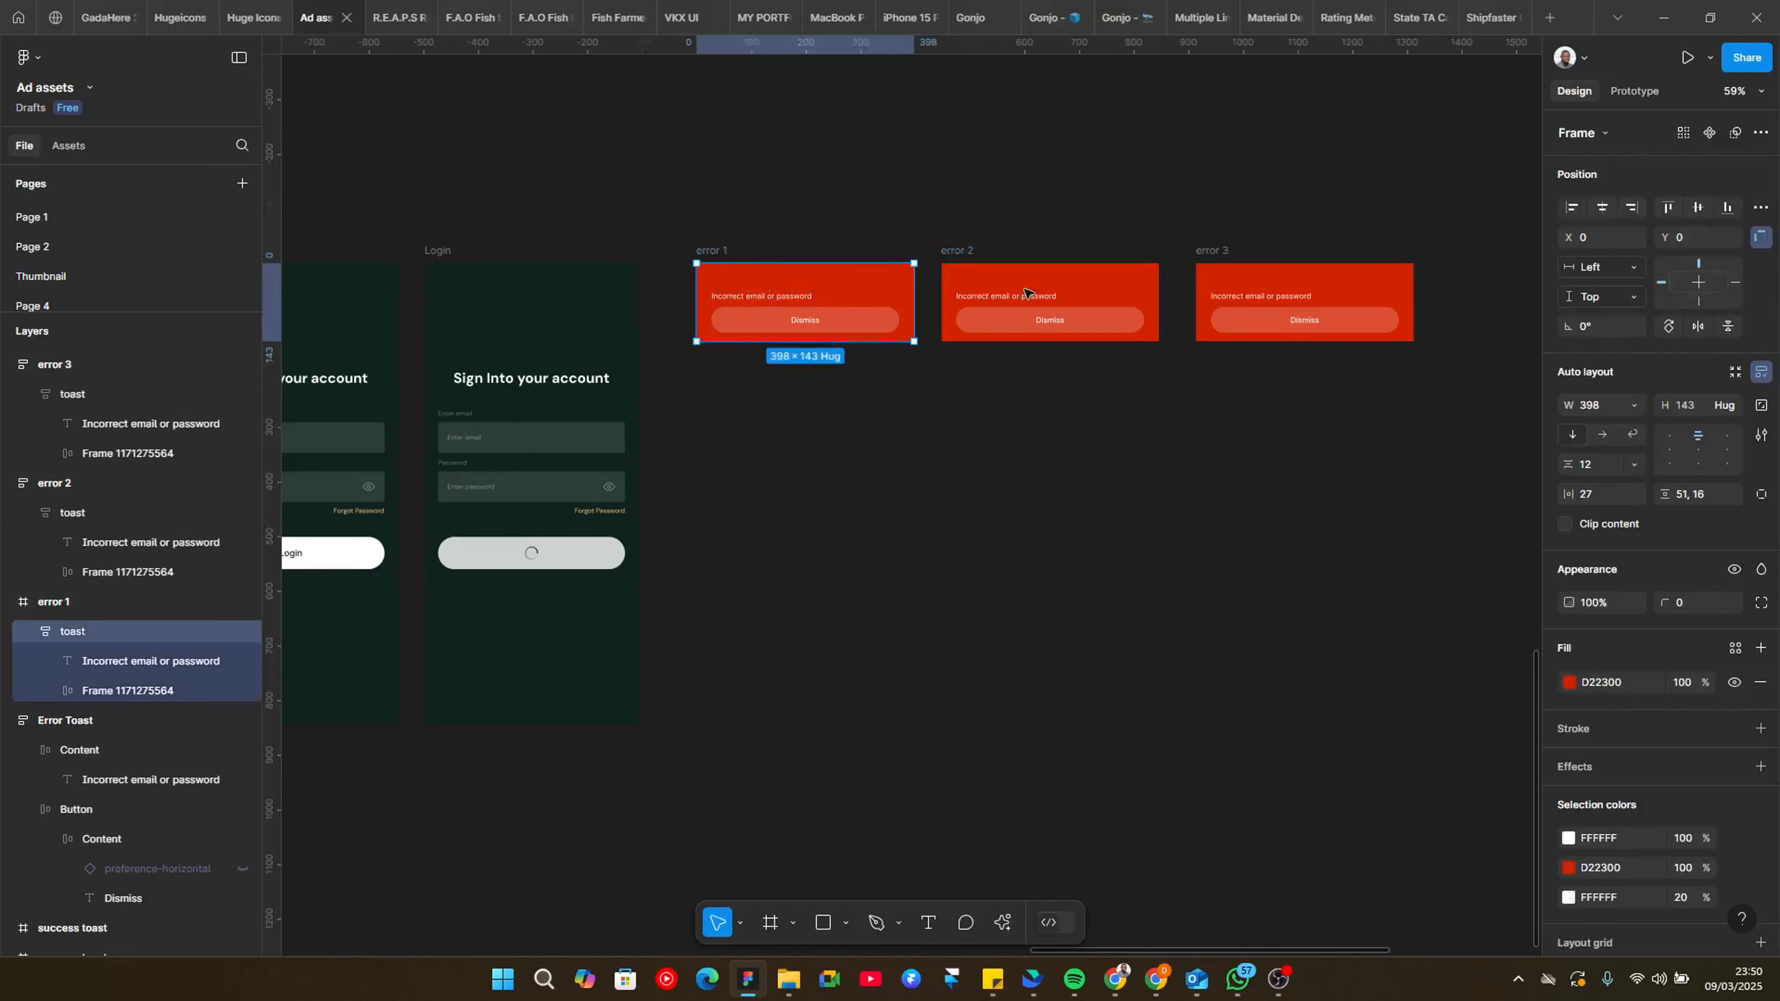
left_click(1200, 293, "shift")
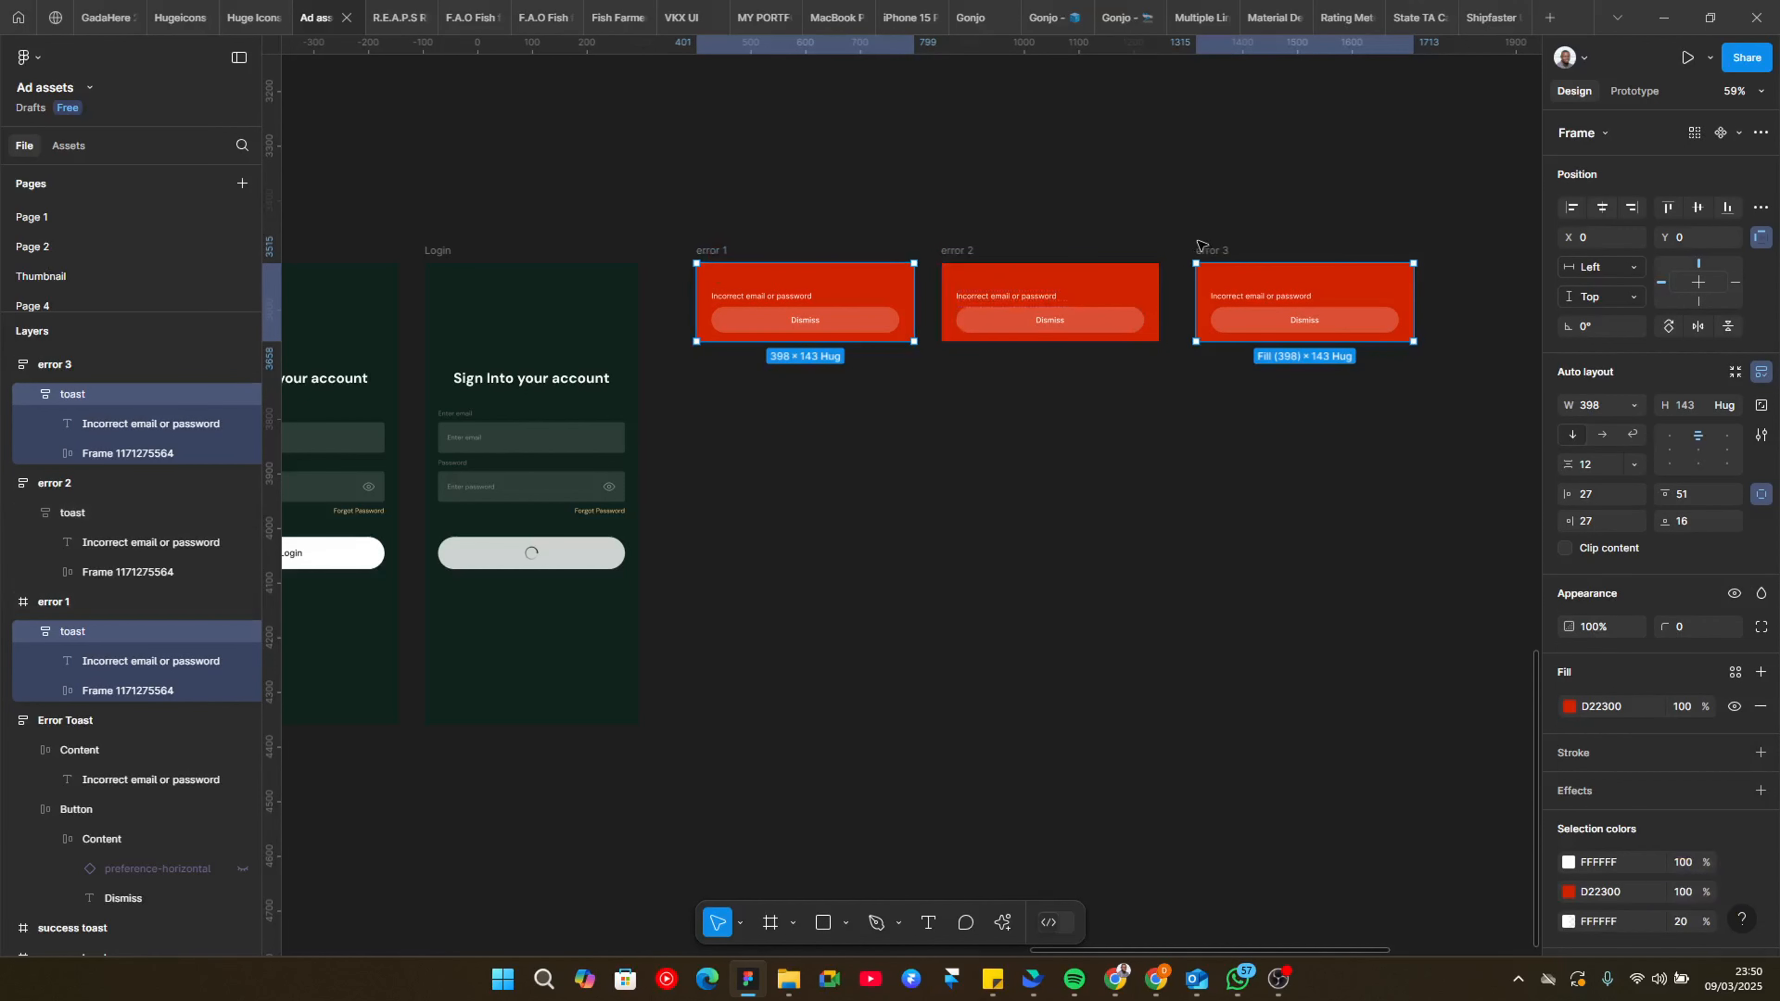
left_click(904, 222)
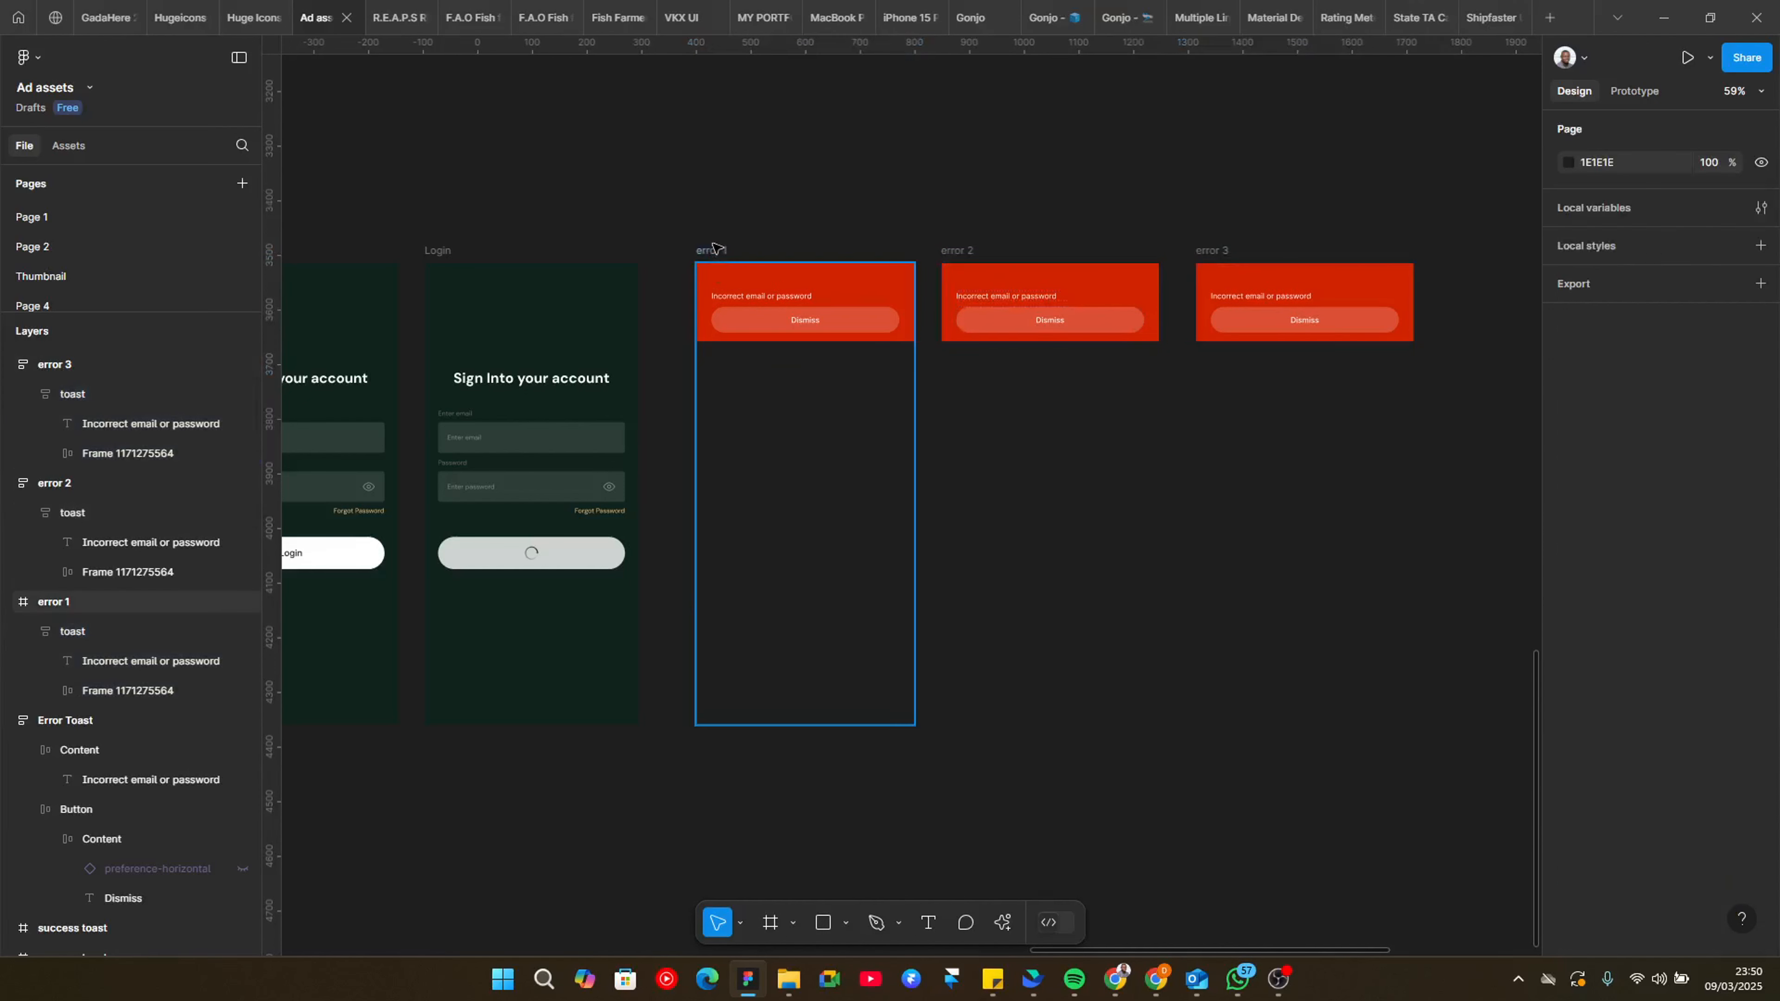
left_click(720, 265)
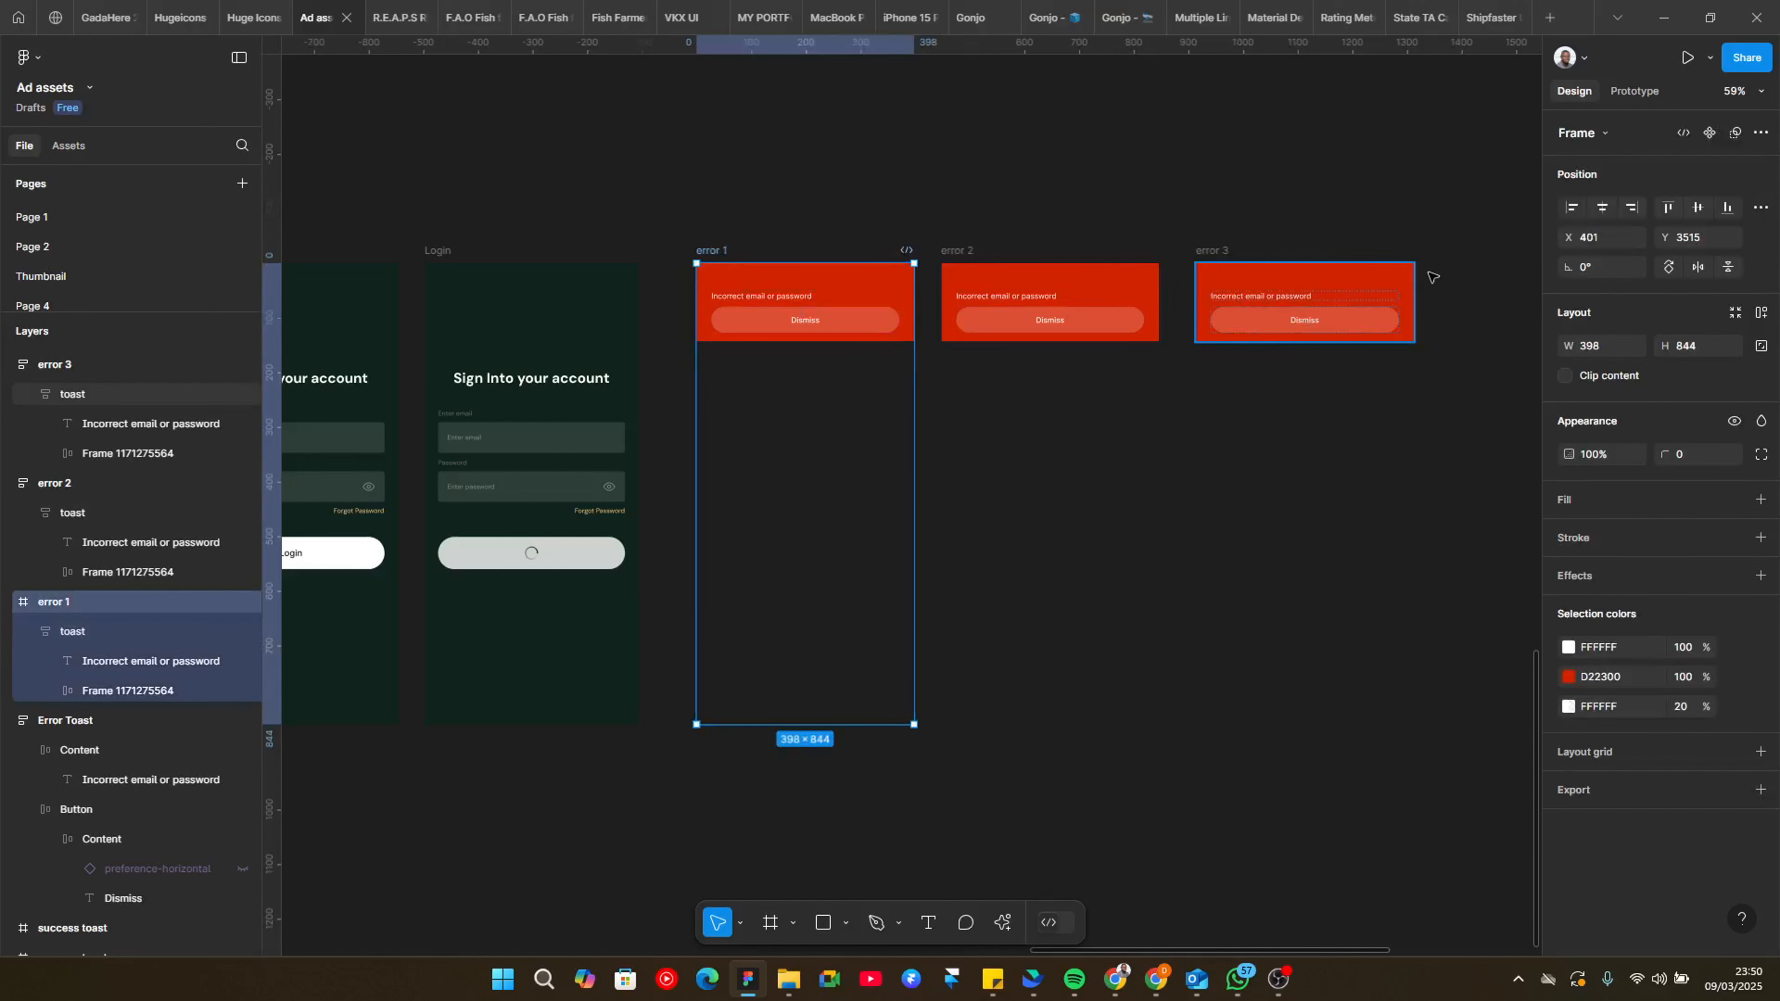
key("shift+a")
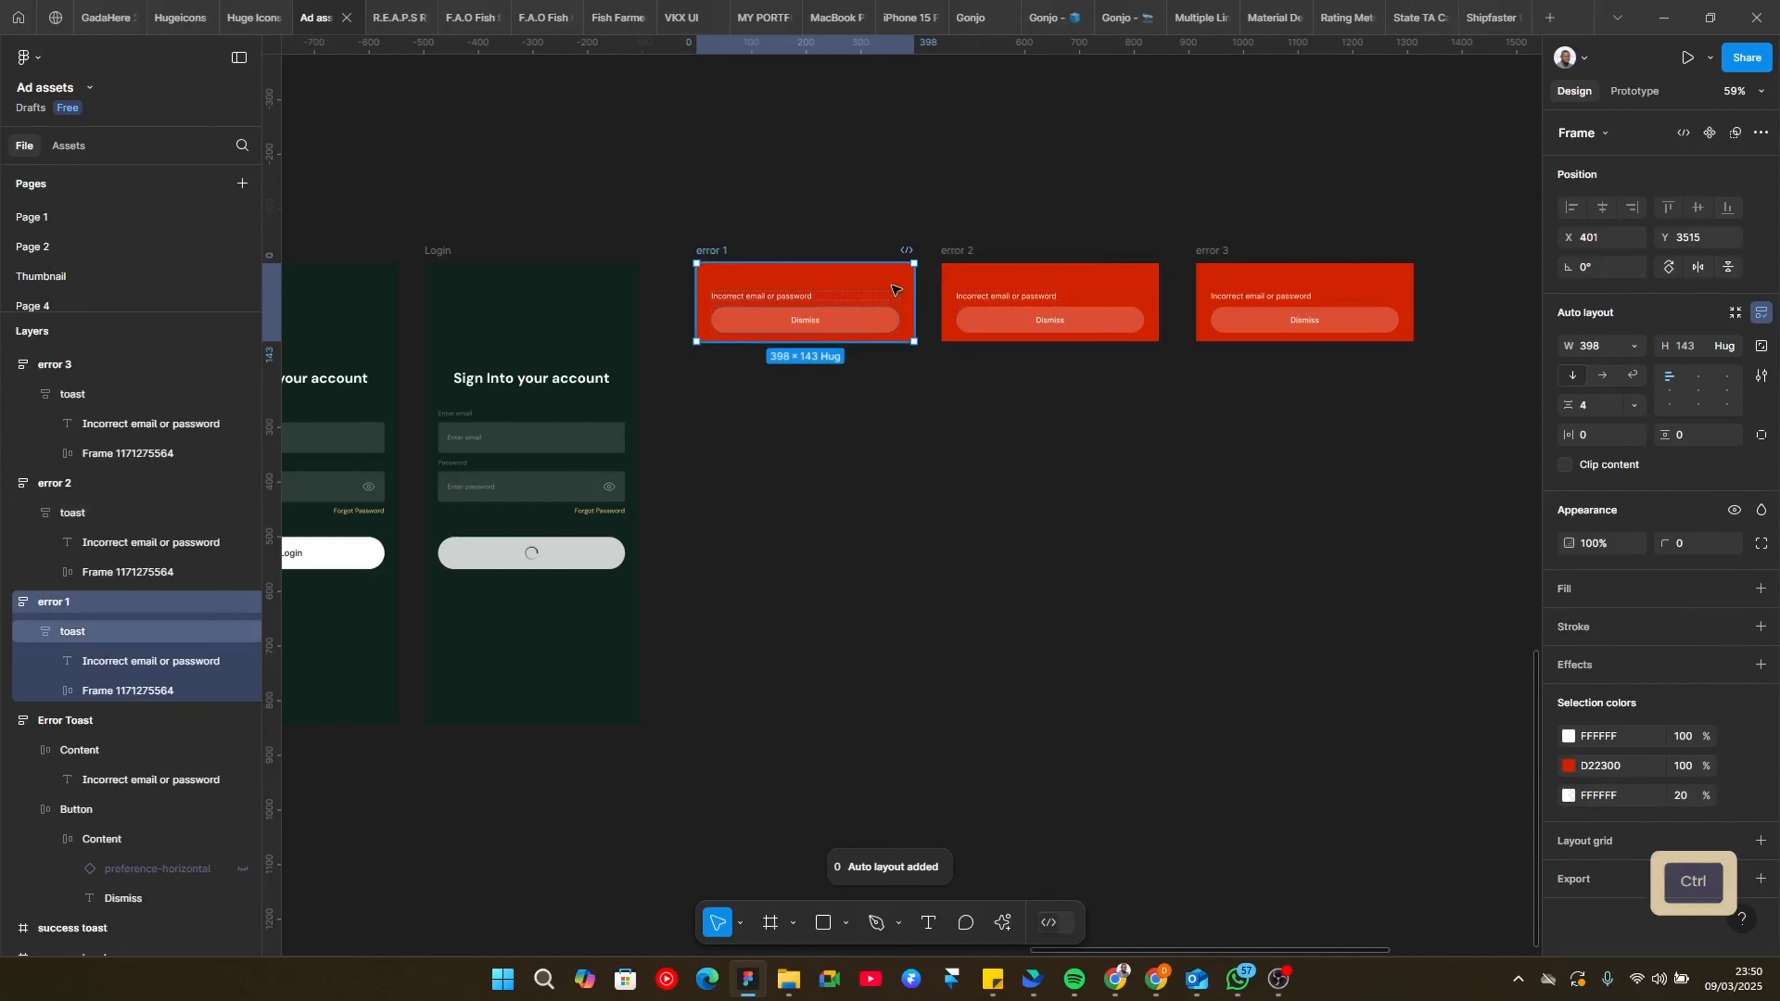
key("ctrl+z")
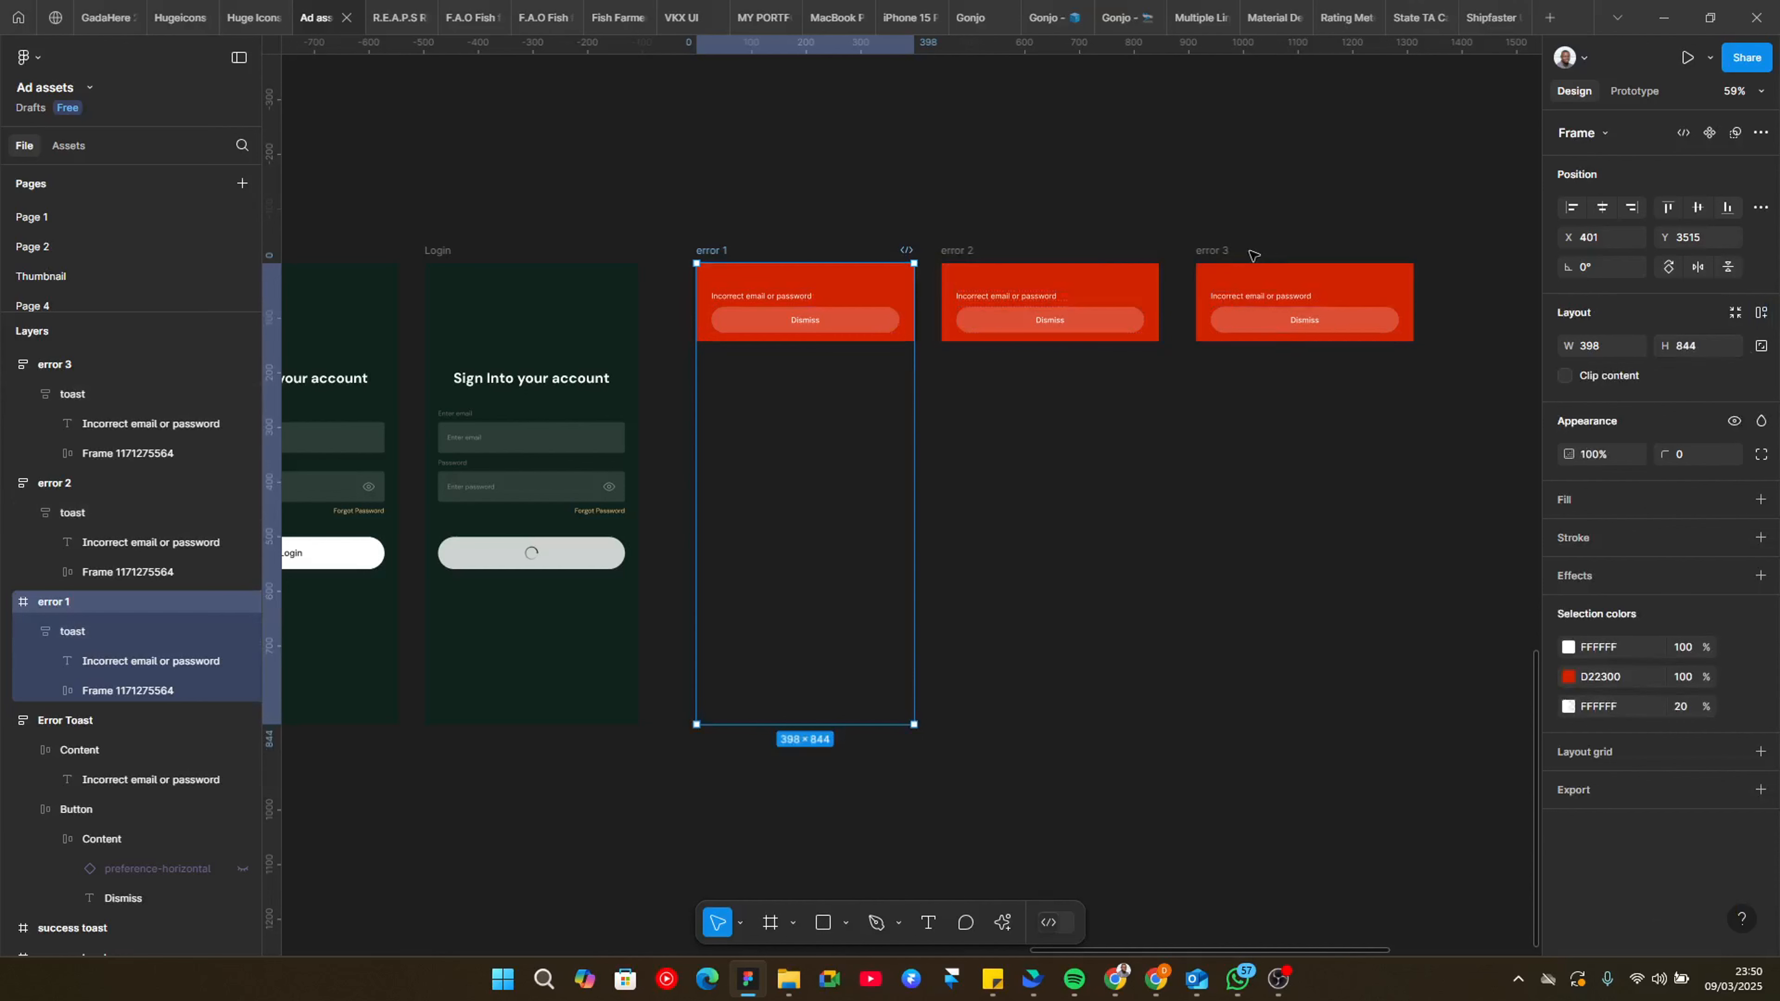
Step: Remove auto layout from the error 3 and error 2 frames
left_click(1219, 251)
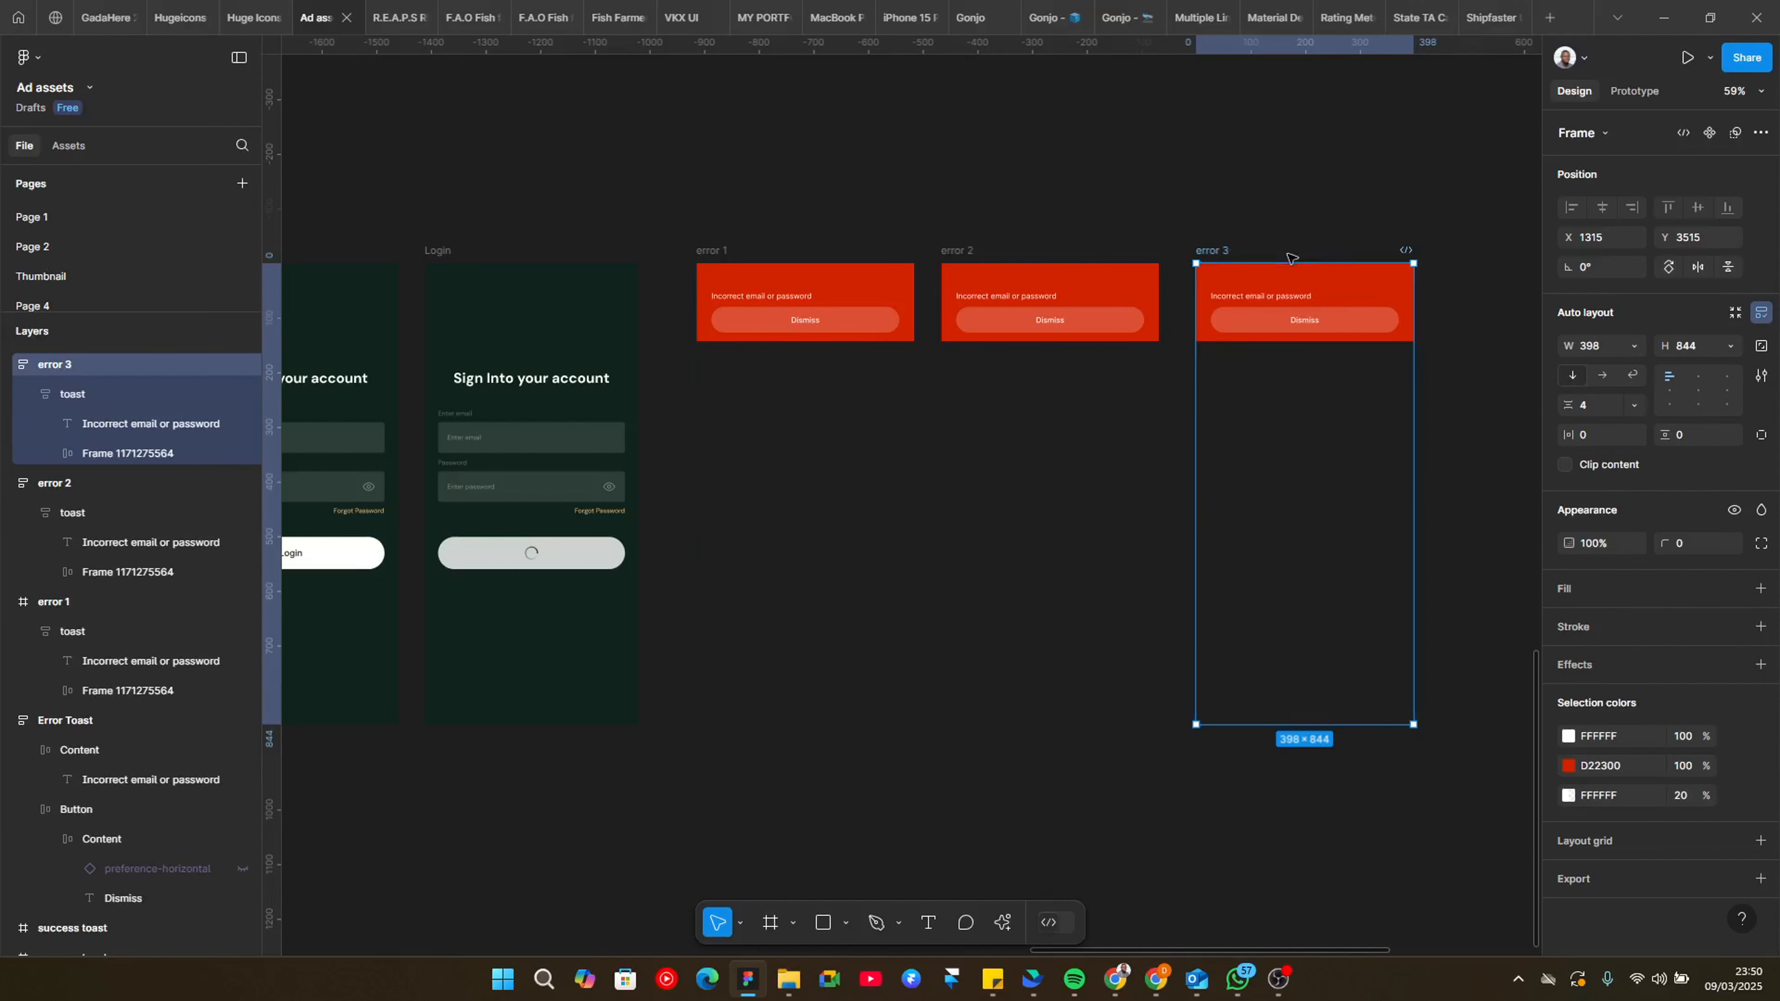
left_click(1761, 315)
left_click(966, 254)
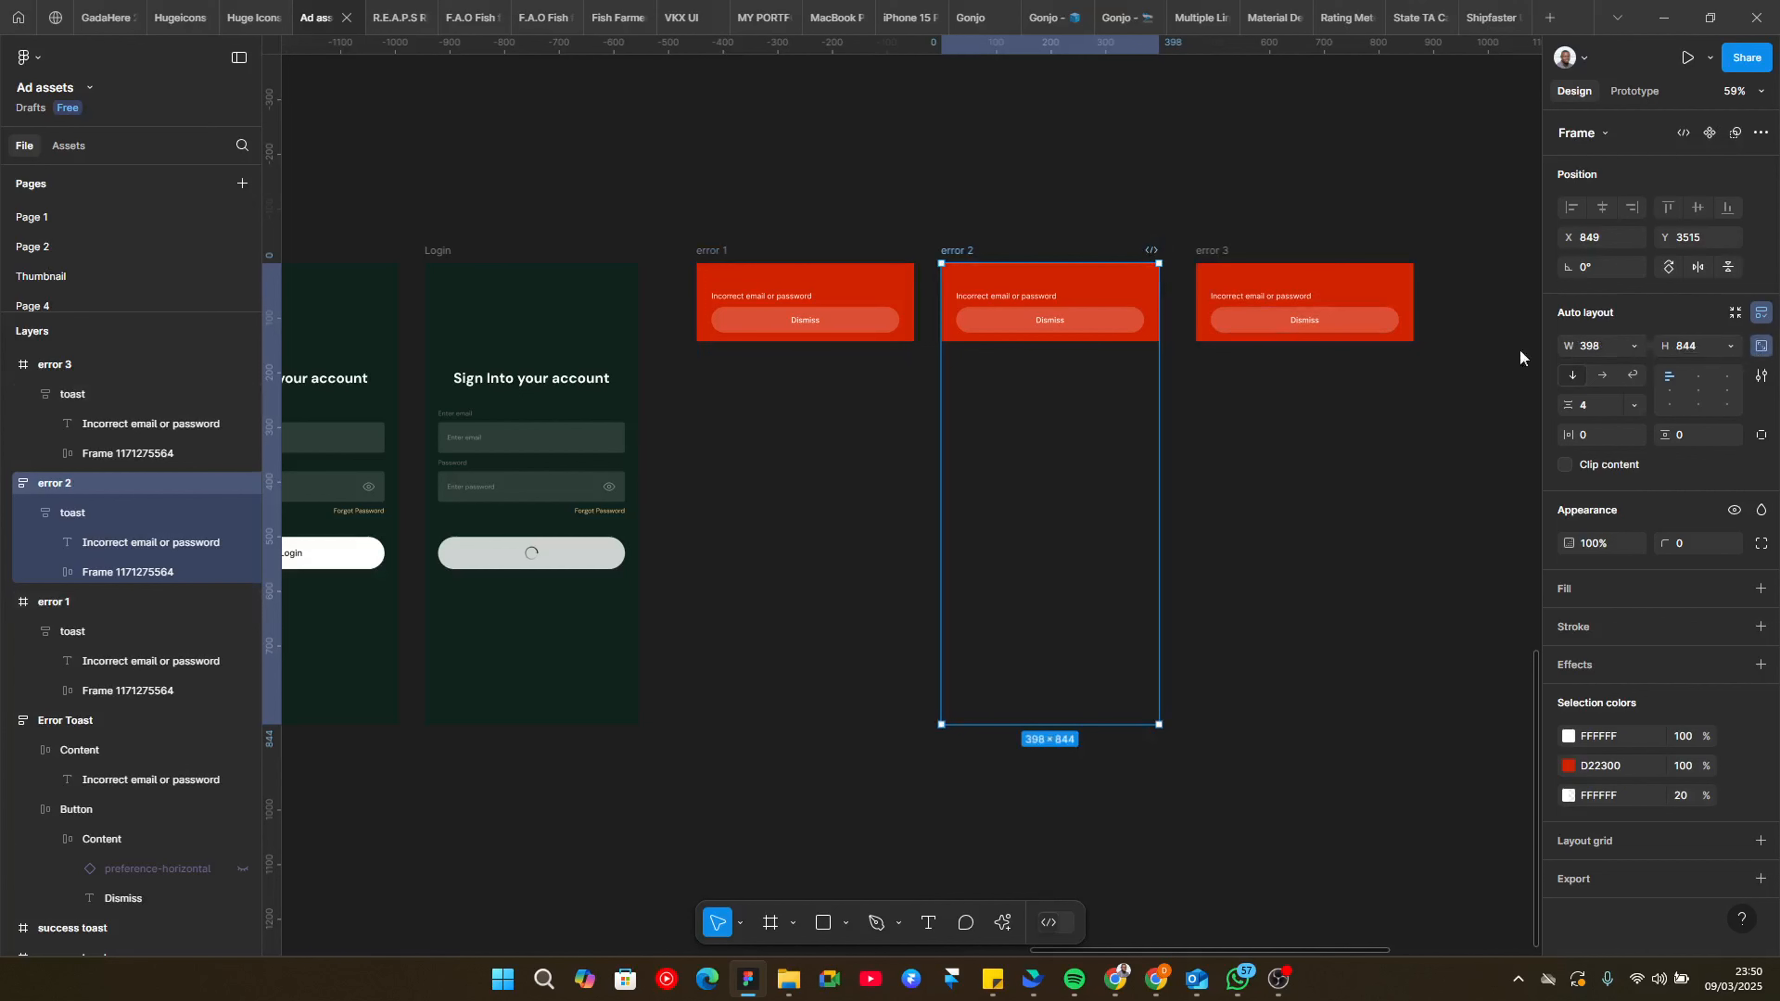
left_click(1762, 316)
Step: Turn on Clip content for the error 1, error 2 and error 3 frames together
left_click(713, 249)
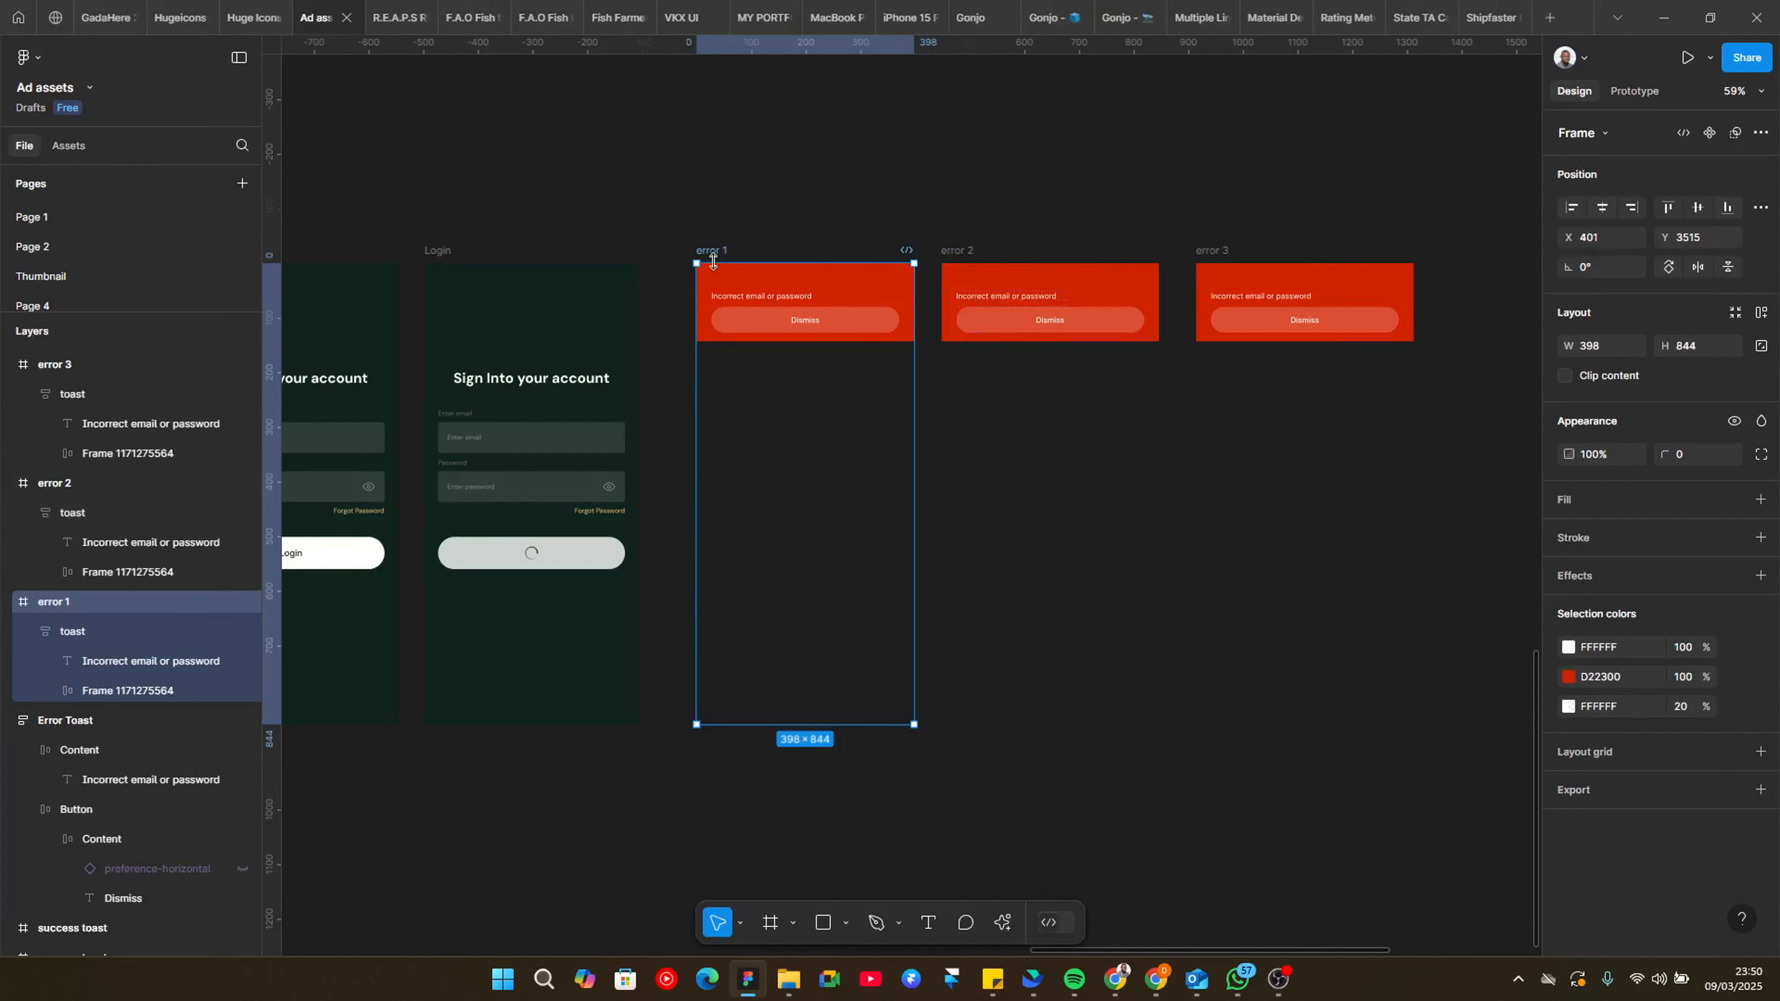
left_click(962, 251)
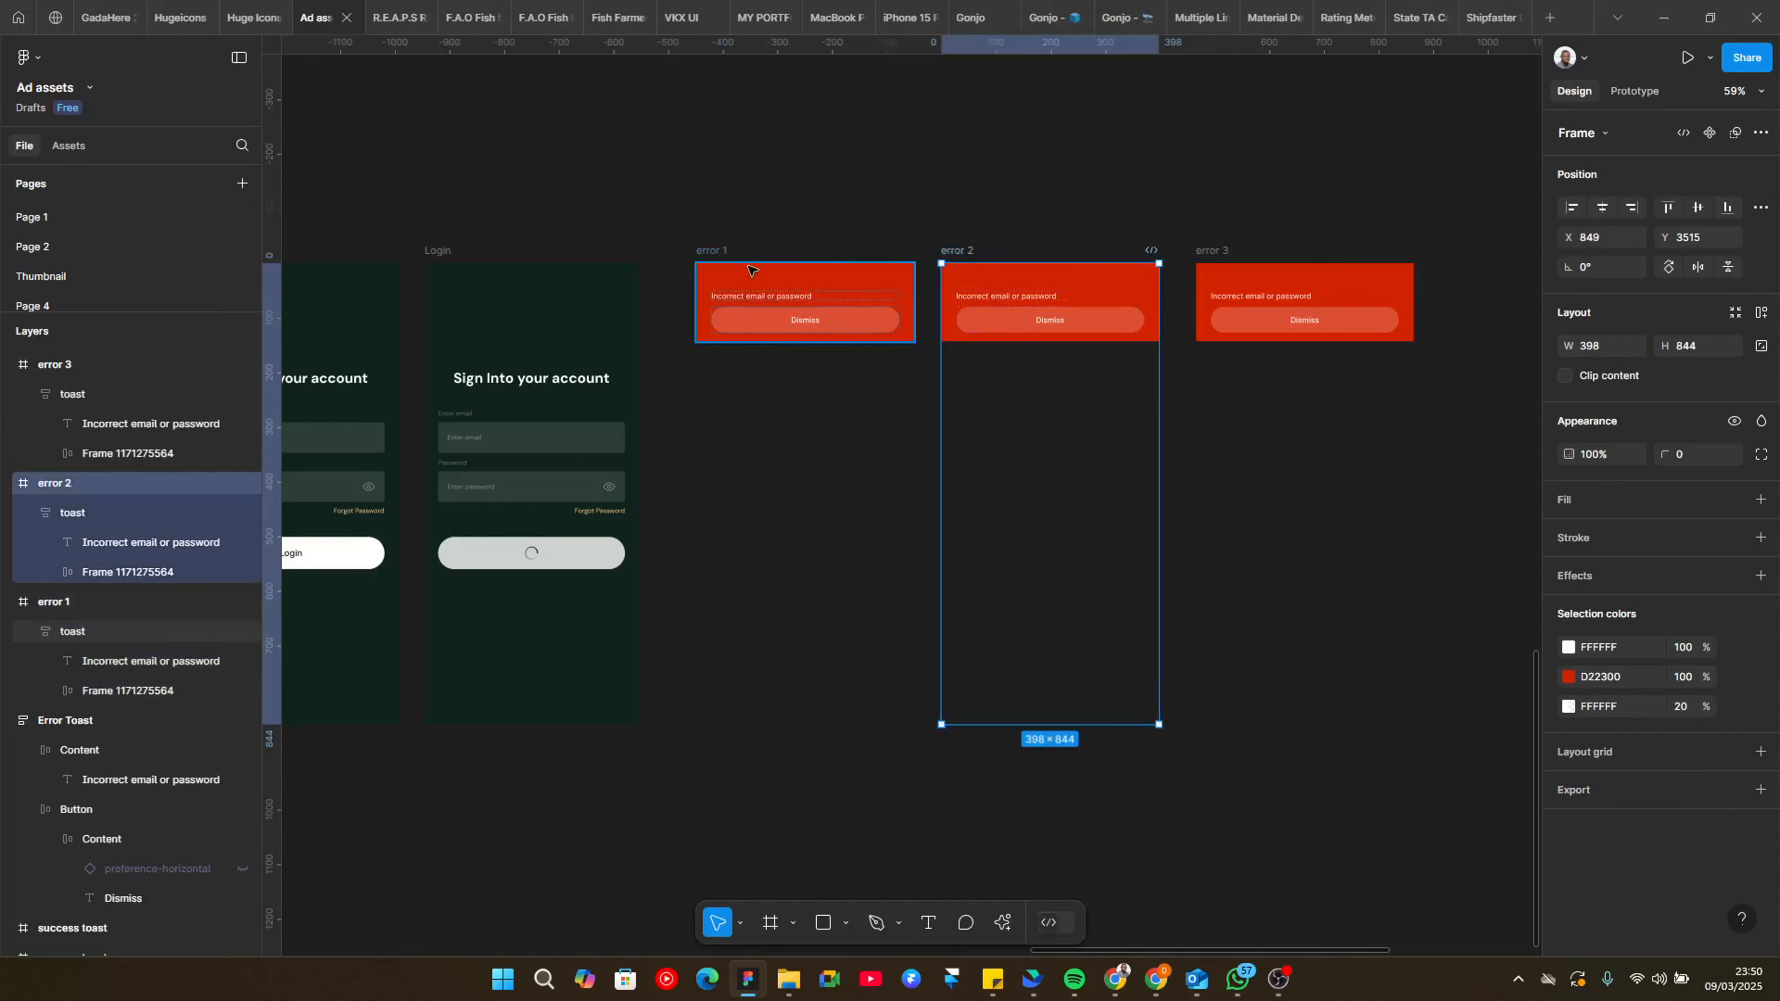
left_click(710, 250)
left_click(975, 252, "shift")
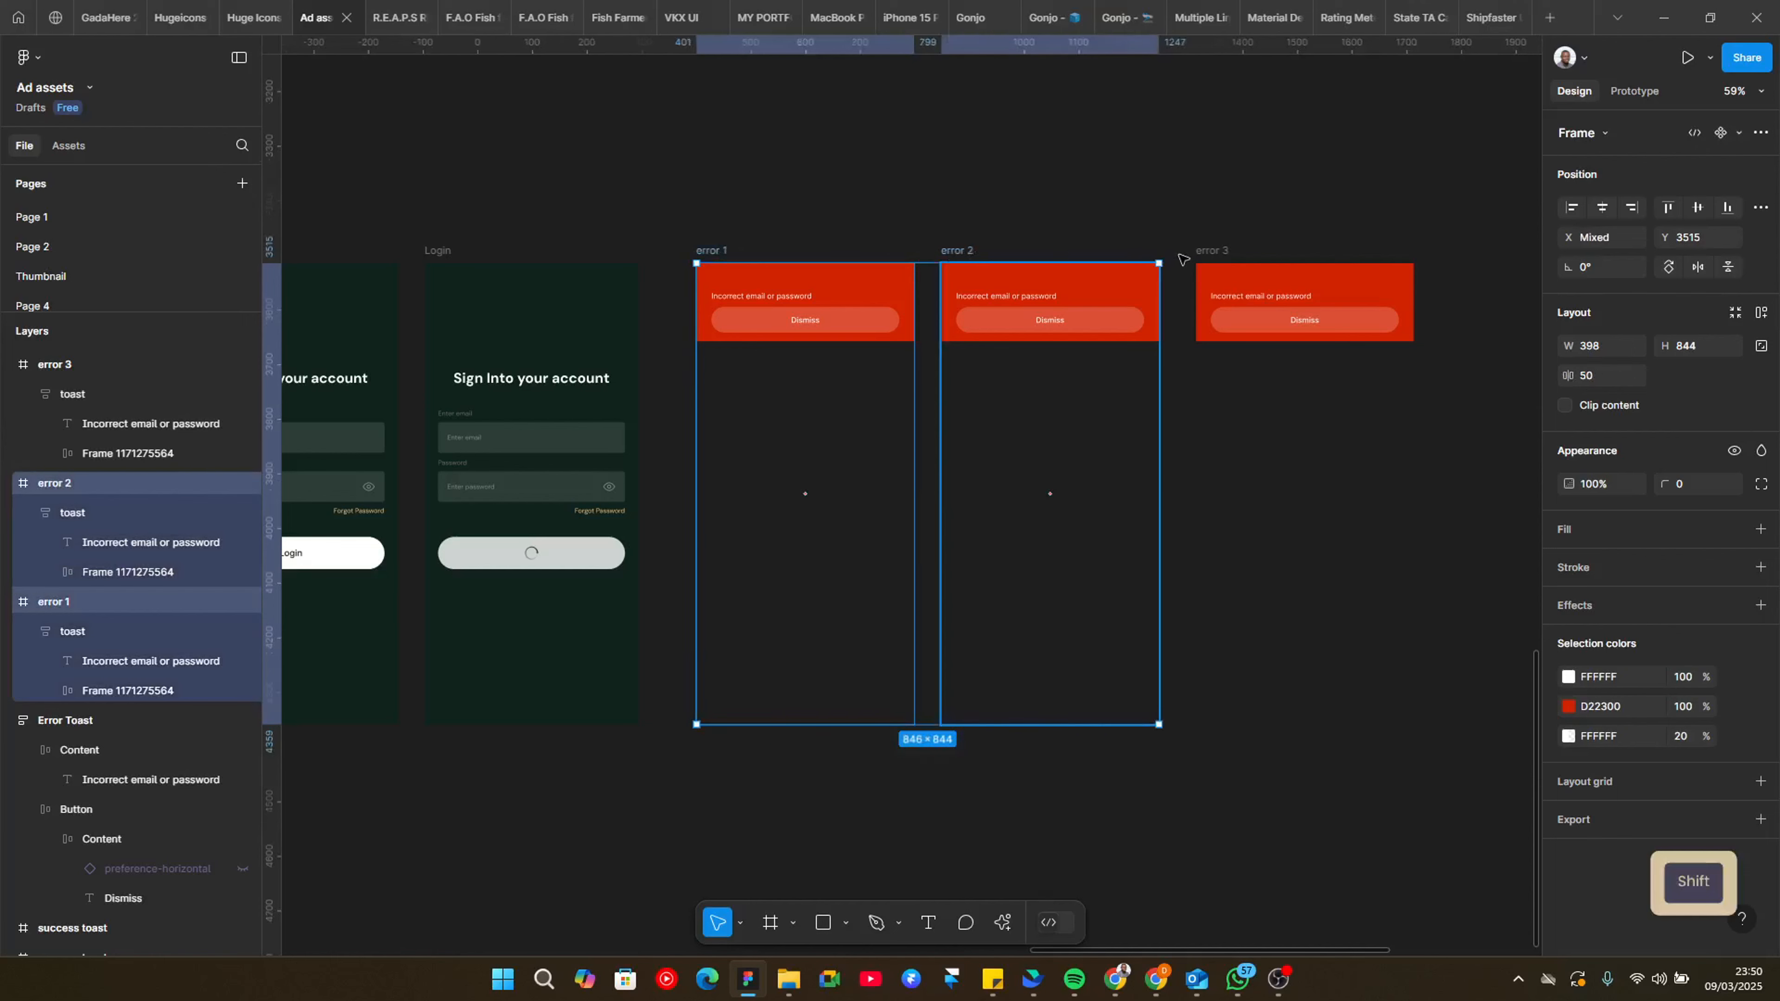
left_click(1221, 251, "shift")
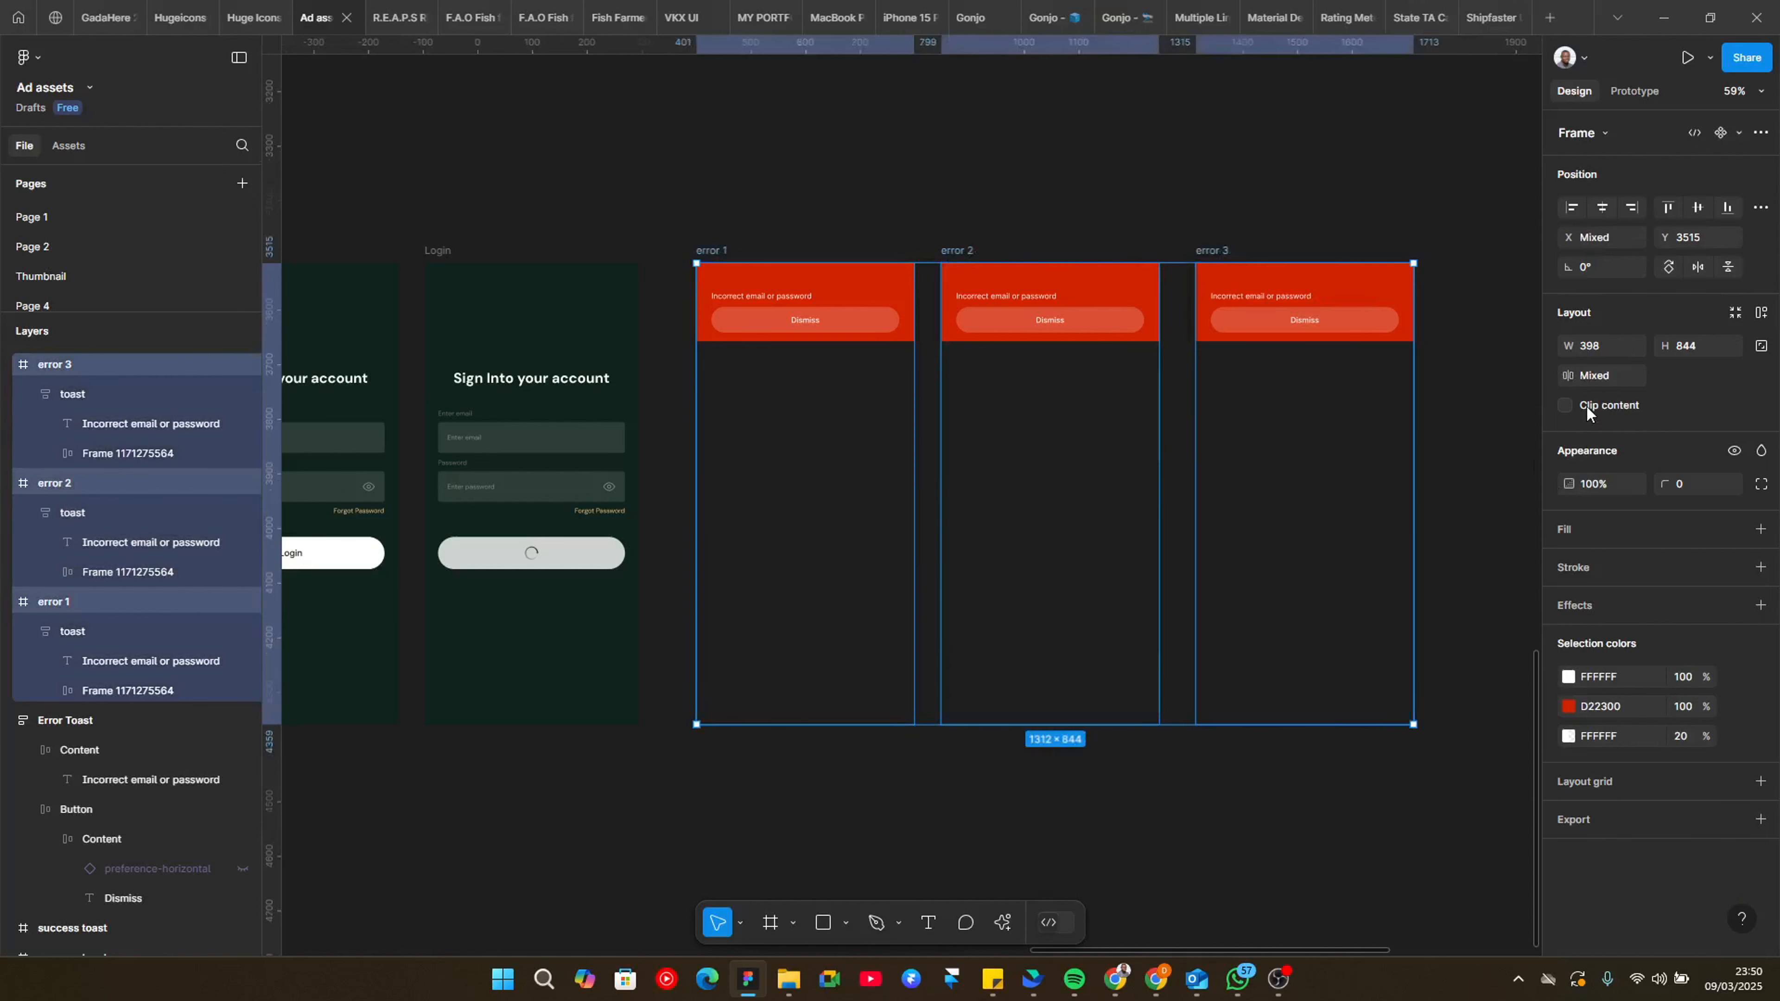
left_click(881, 232)
Step: Move the toasts in the error 1 and error 3 frames straight up until they lie completely beyond their frames' upper edges
left_click(807, 322)
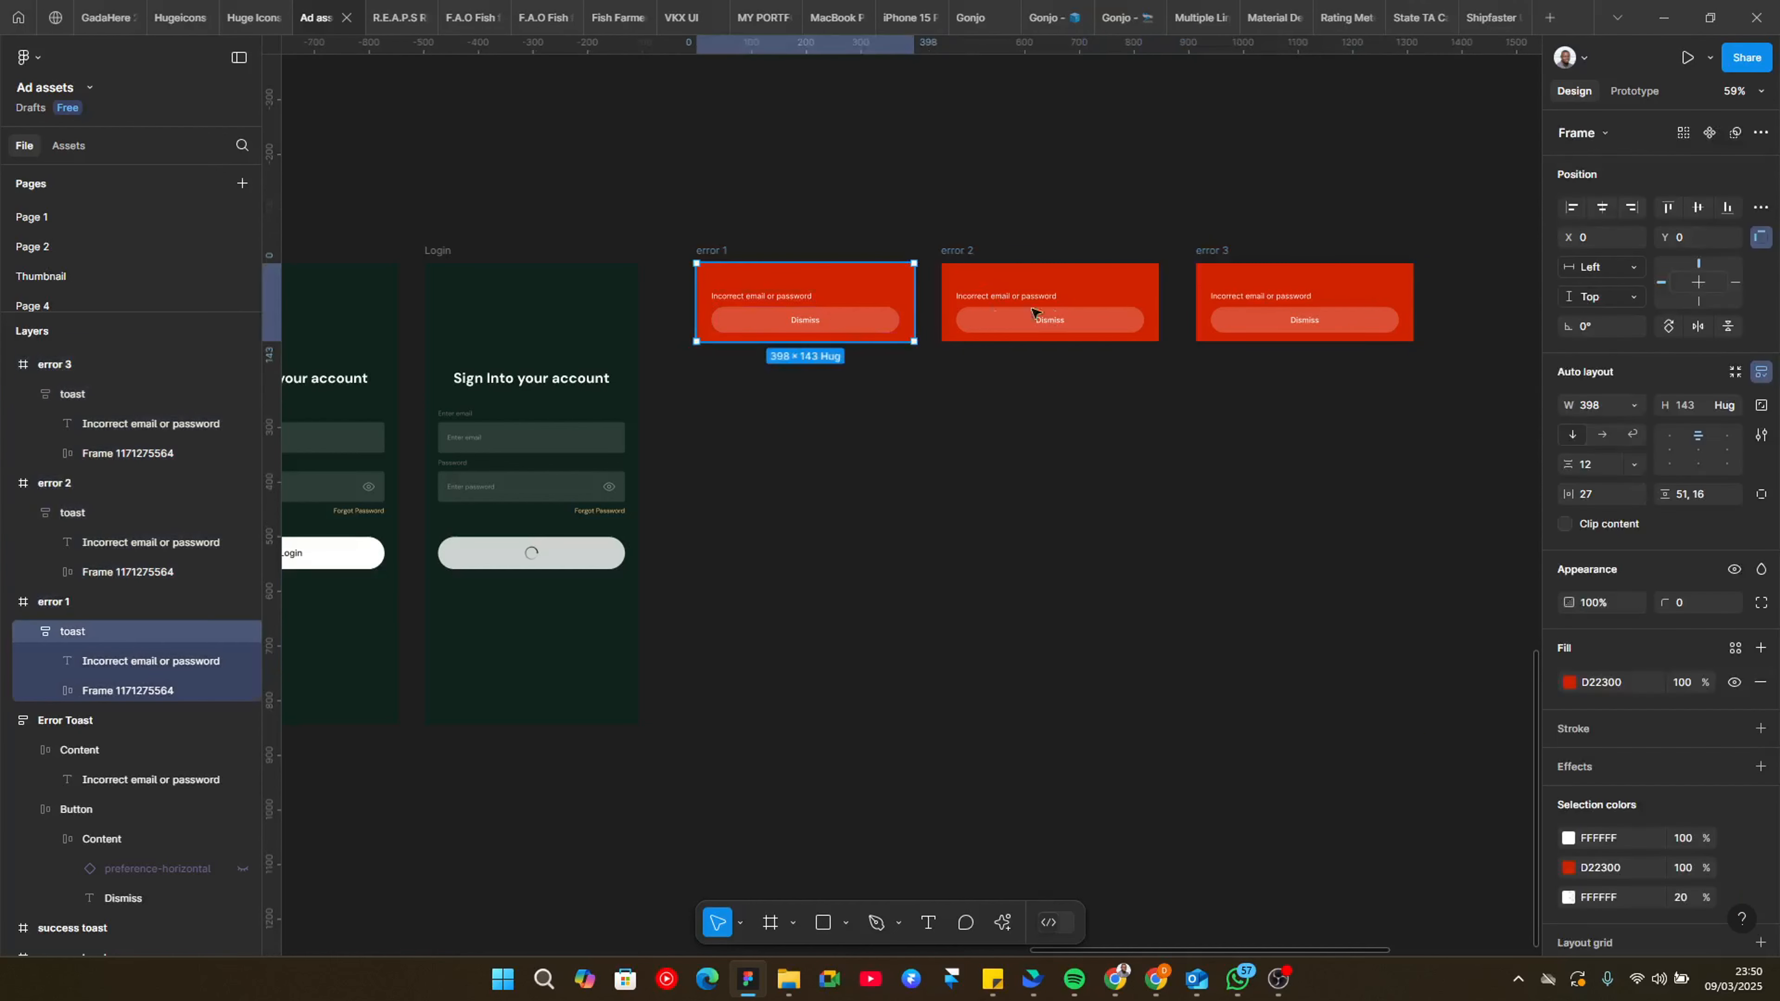
left_click(1270, 332, "shift")
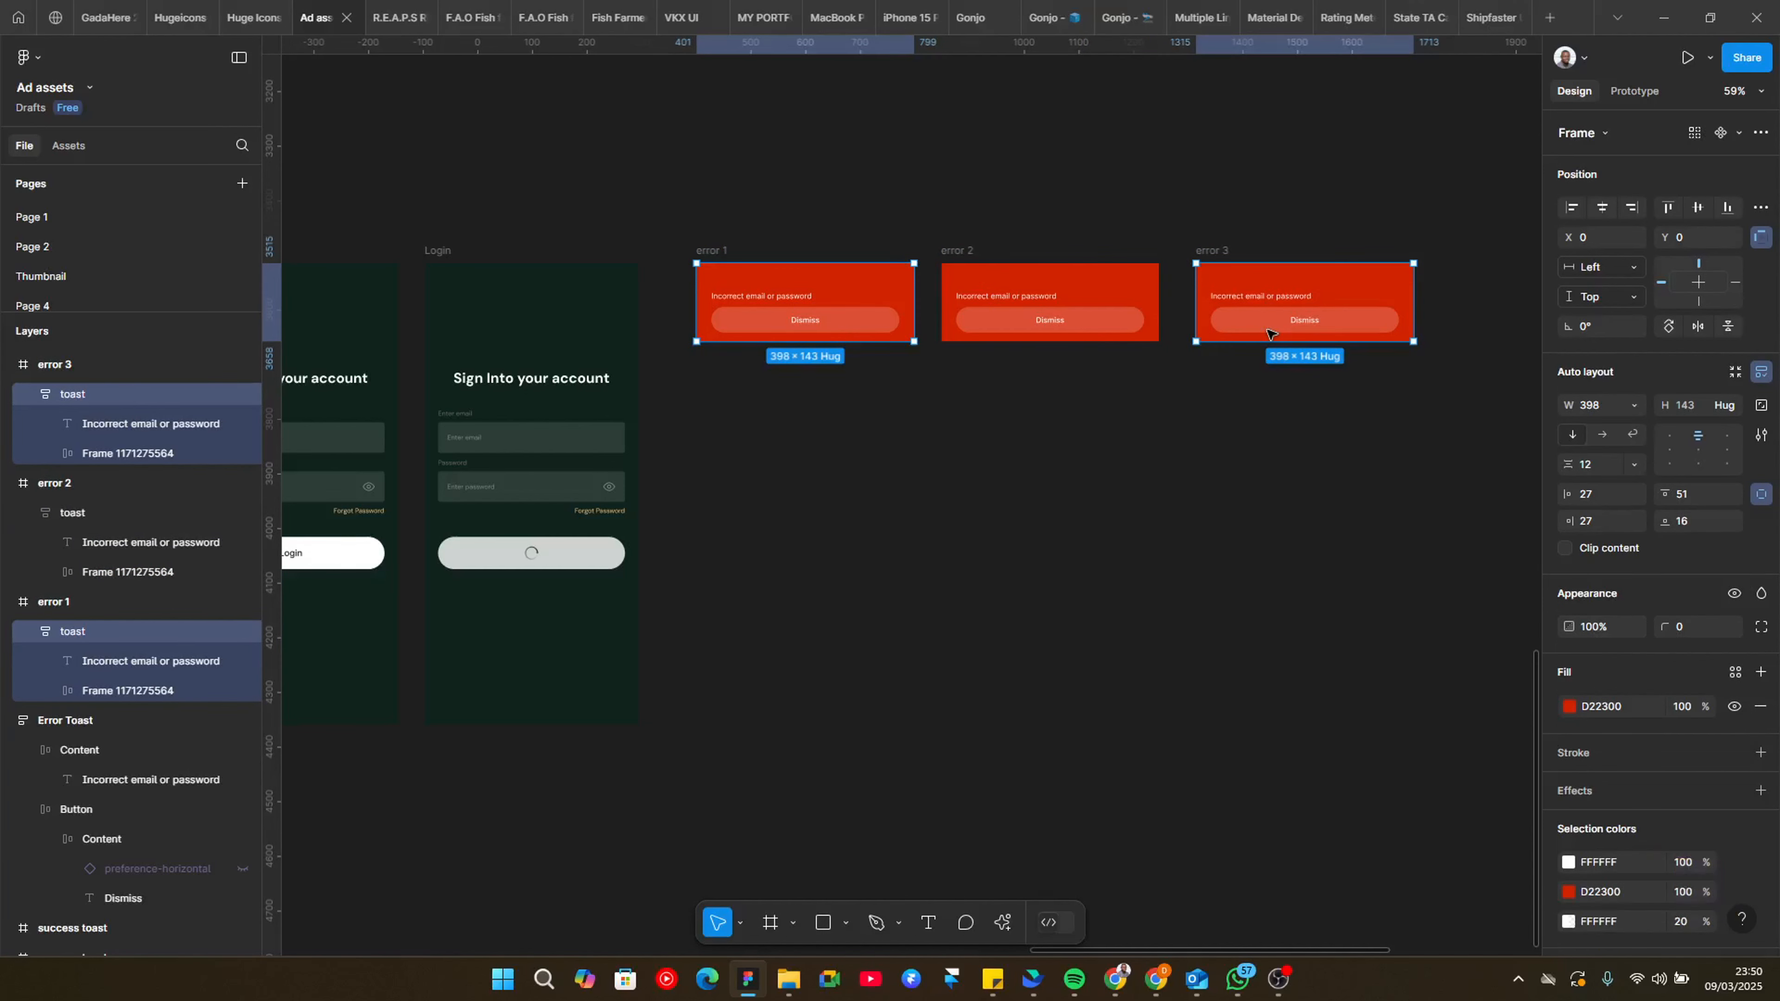
key("Up")
key("Up")
key("Up")
key("Up")
key("Up")
key("Up")
key("Up")
key("Up")
key("Up")
key("Up")
key("Up")
key("Up")
key("Up")
key("Up")
key("shift+Up")
key("shift+Up")
key("shift+Up")
key("shift+Up")
key("shift+Up")
key("shift+Up")
key("shift+Up")
key("shift+Up")
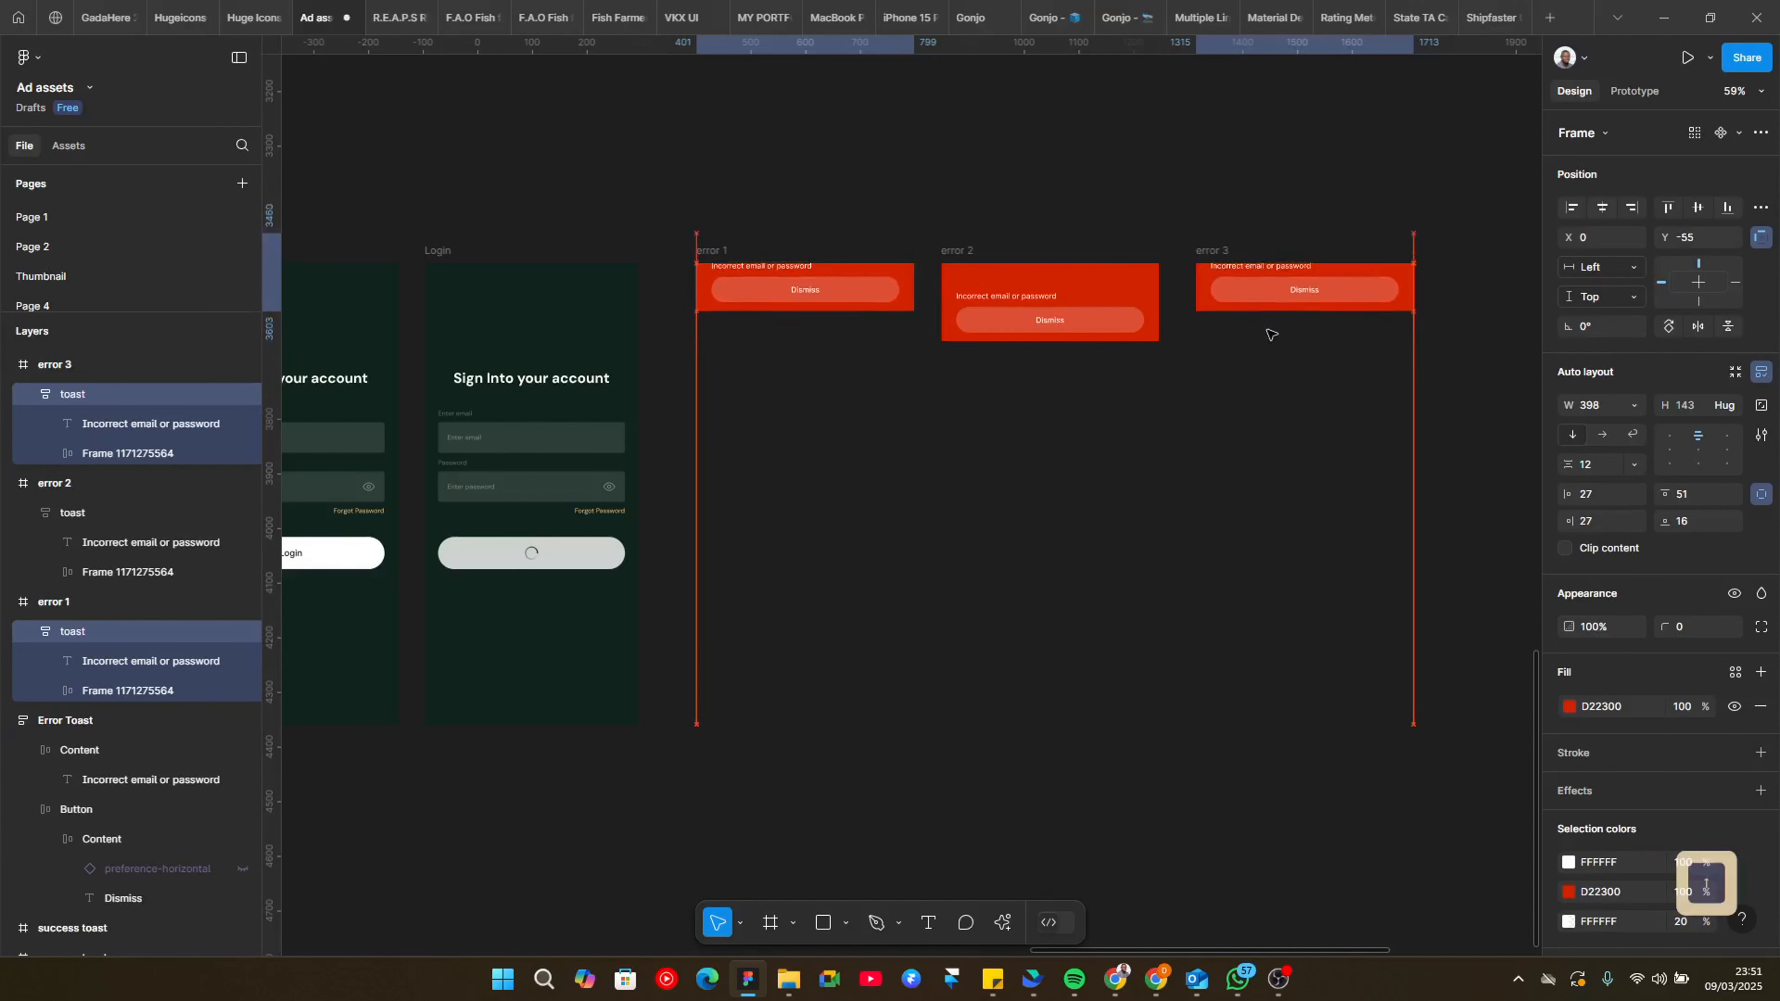
key("shift+Up")
key("shift+Up")
key("shift+Up")
key("shift+Up")
key("shift+Up")
key("shift+Up")
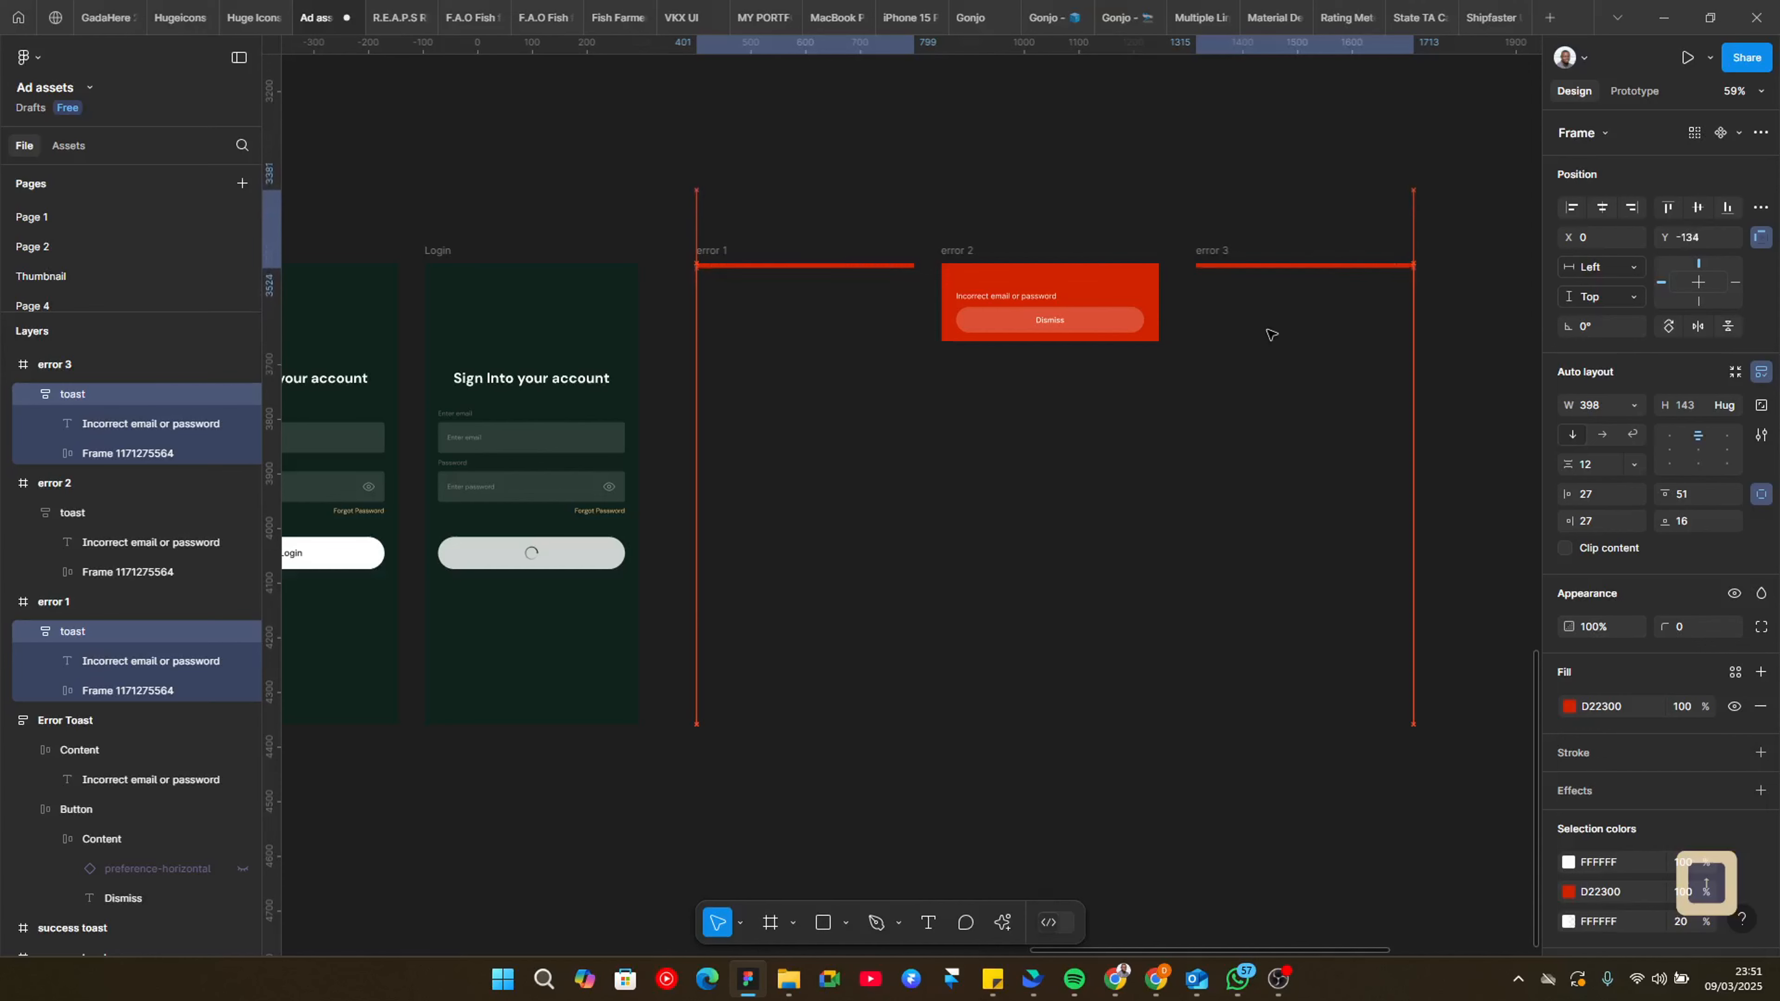
key("Up")
key("Up")
left_click(1058, 137)
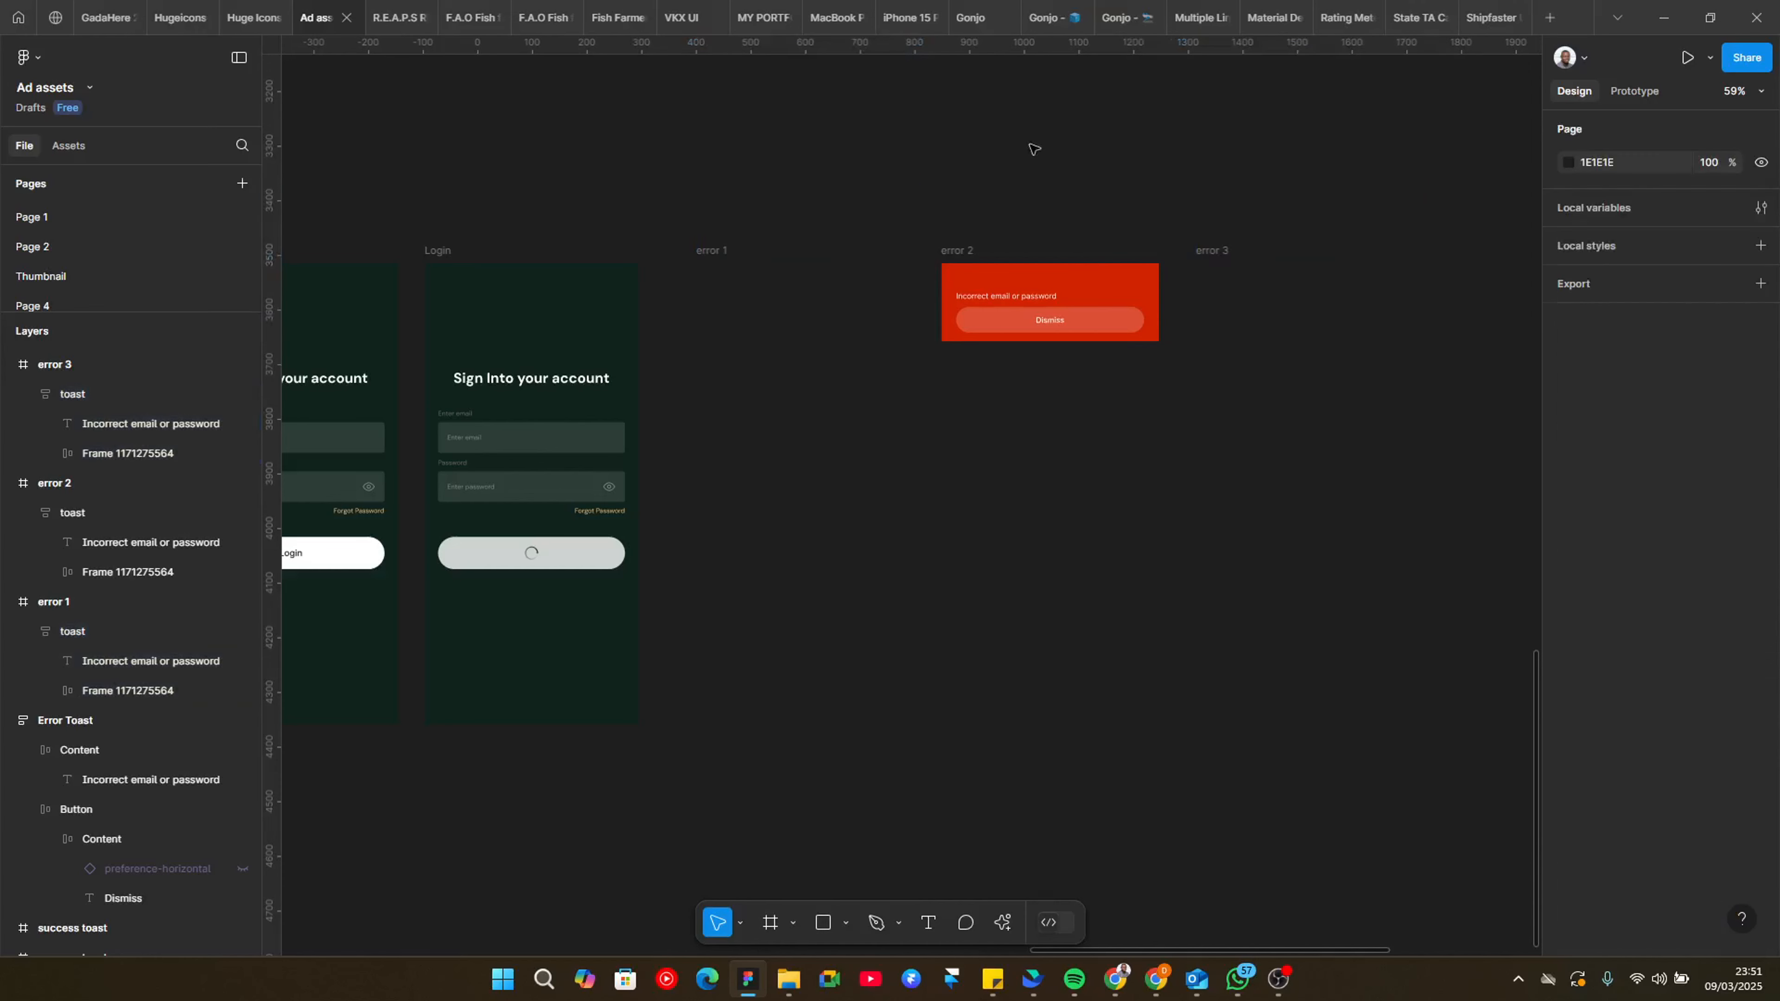
Step: Examine the layout and clipping of the three error frames, as well as the first Login screen's form and Login button
left_click(726, 249)
left_click(1211, 250)
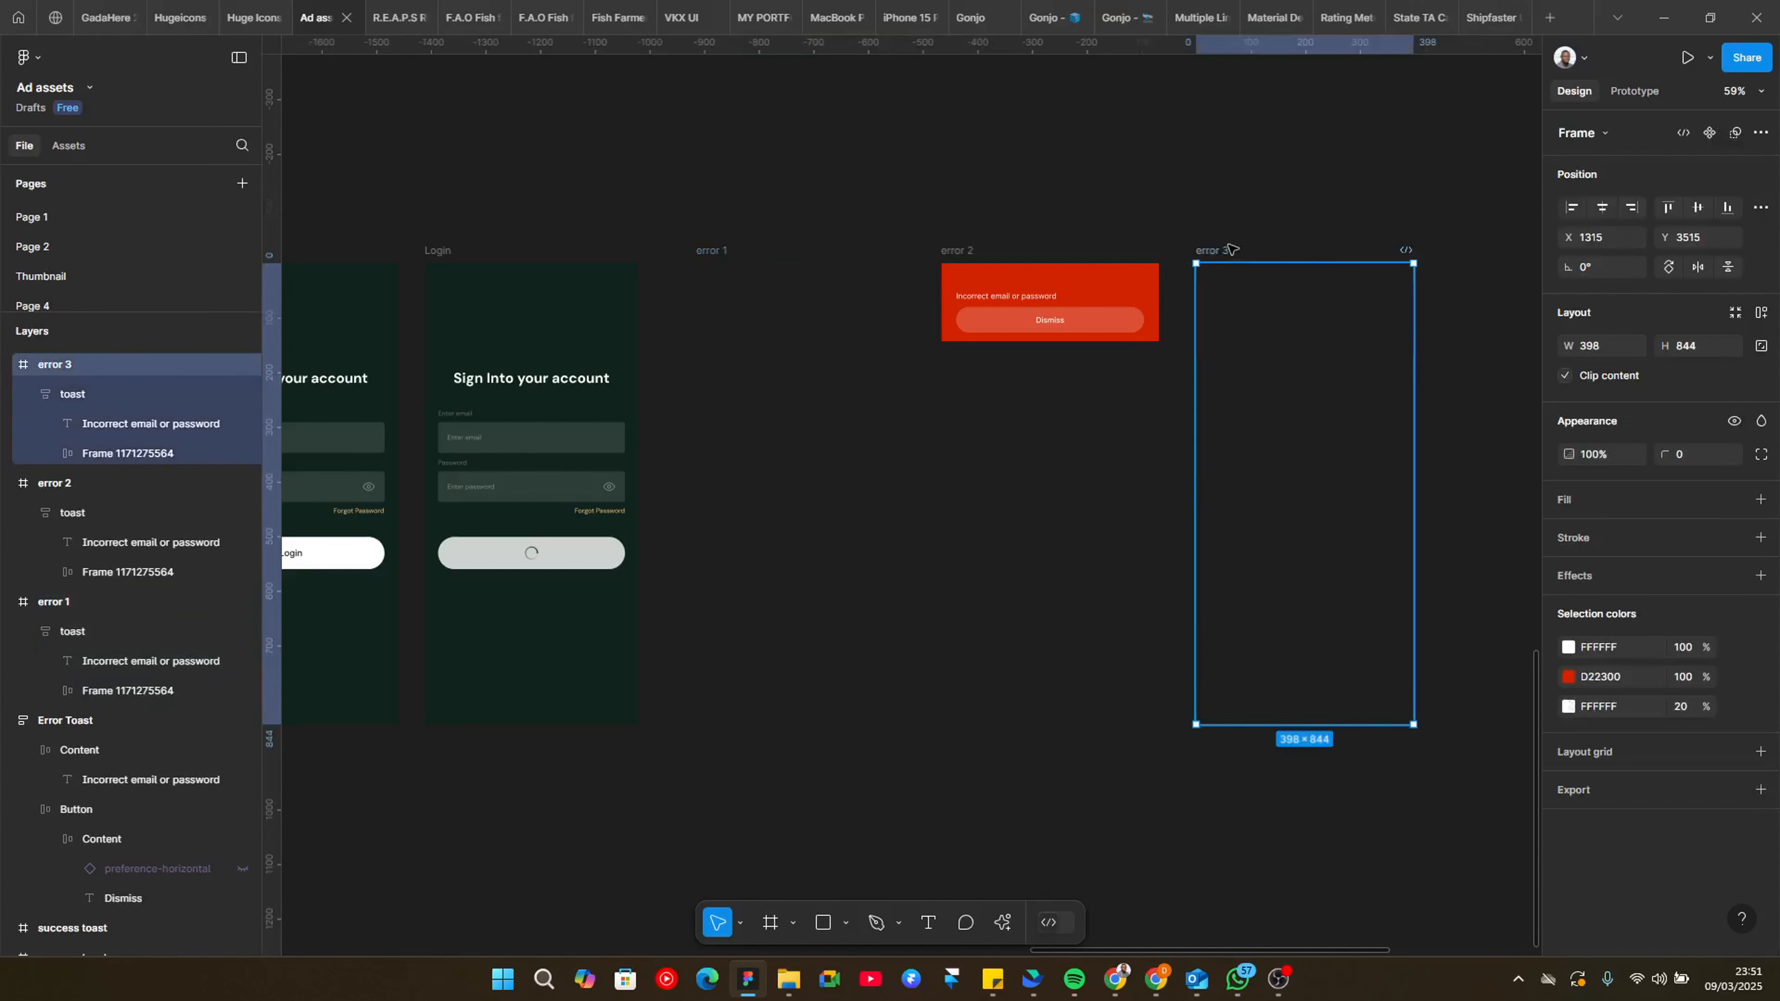
left_click(707, 250, "shift")
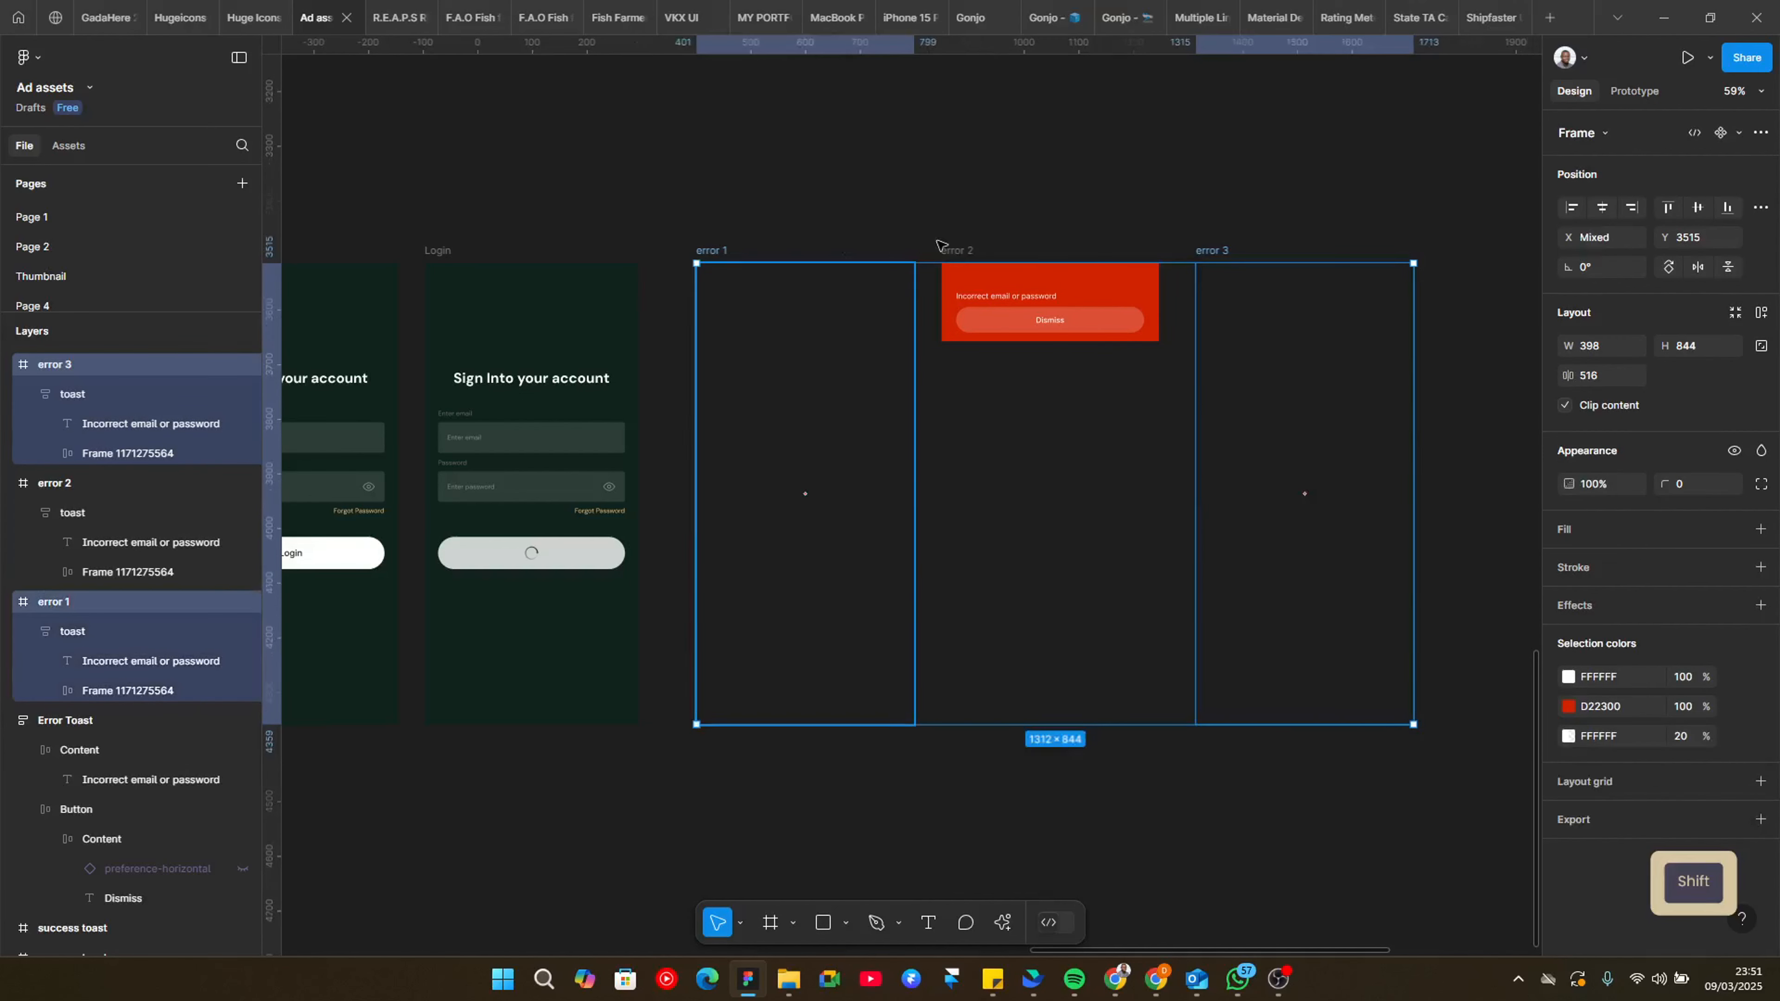
left_click(957, 251, "shift")
scroll(1485, 391, "down", 2)
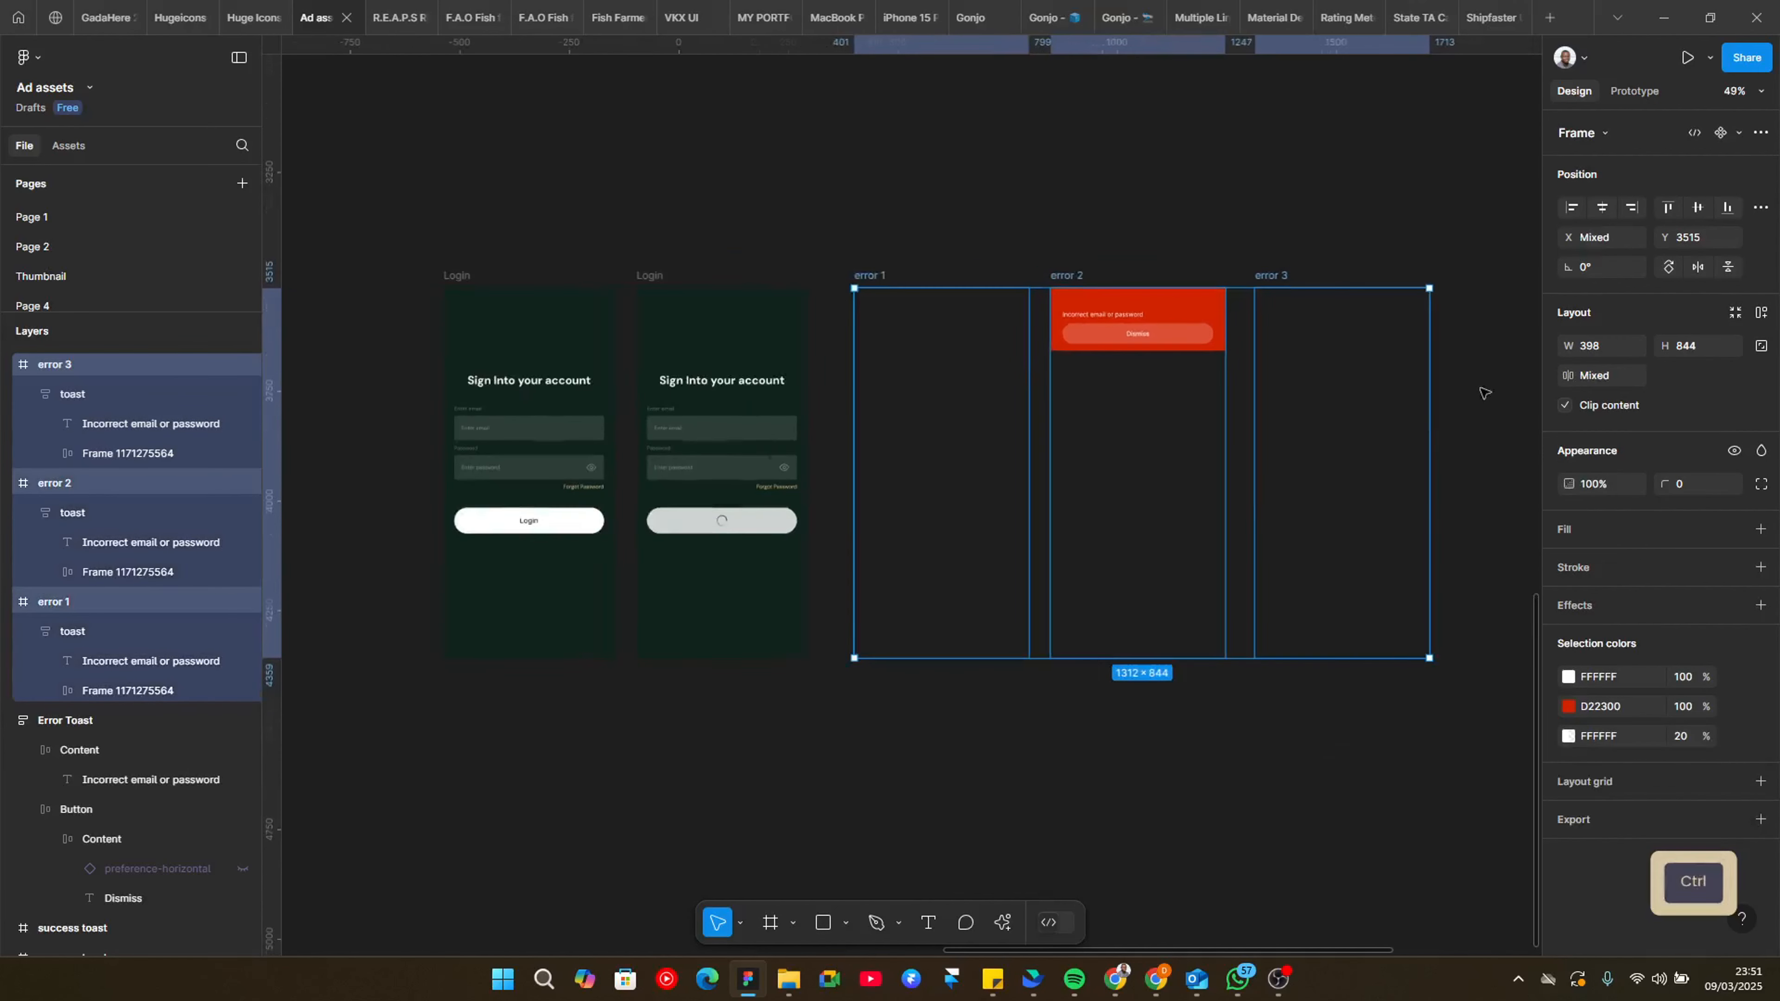
left_click(741, 802)
scroll(495, 688, "up", 2)
scroll(495, 688, "up", 5)
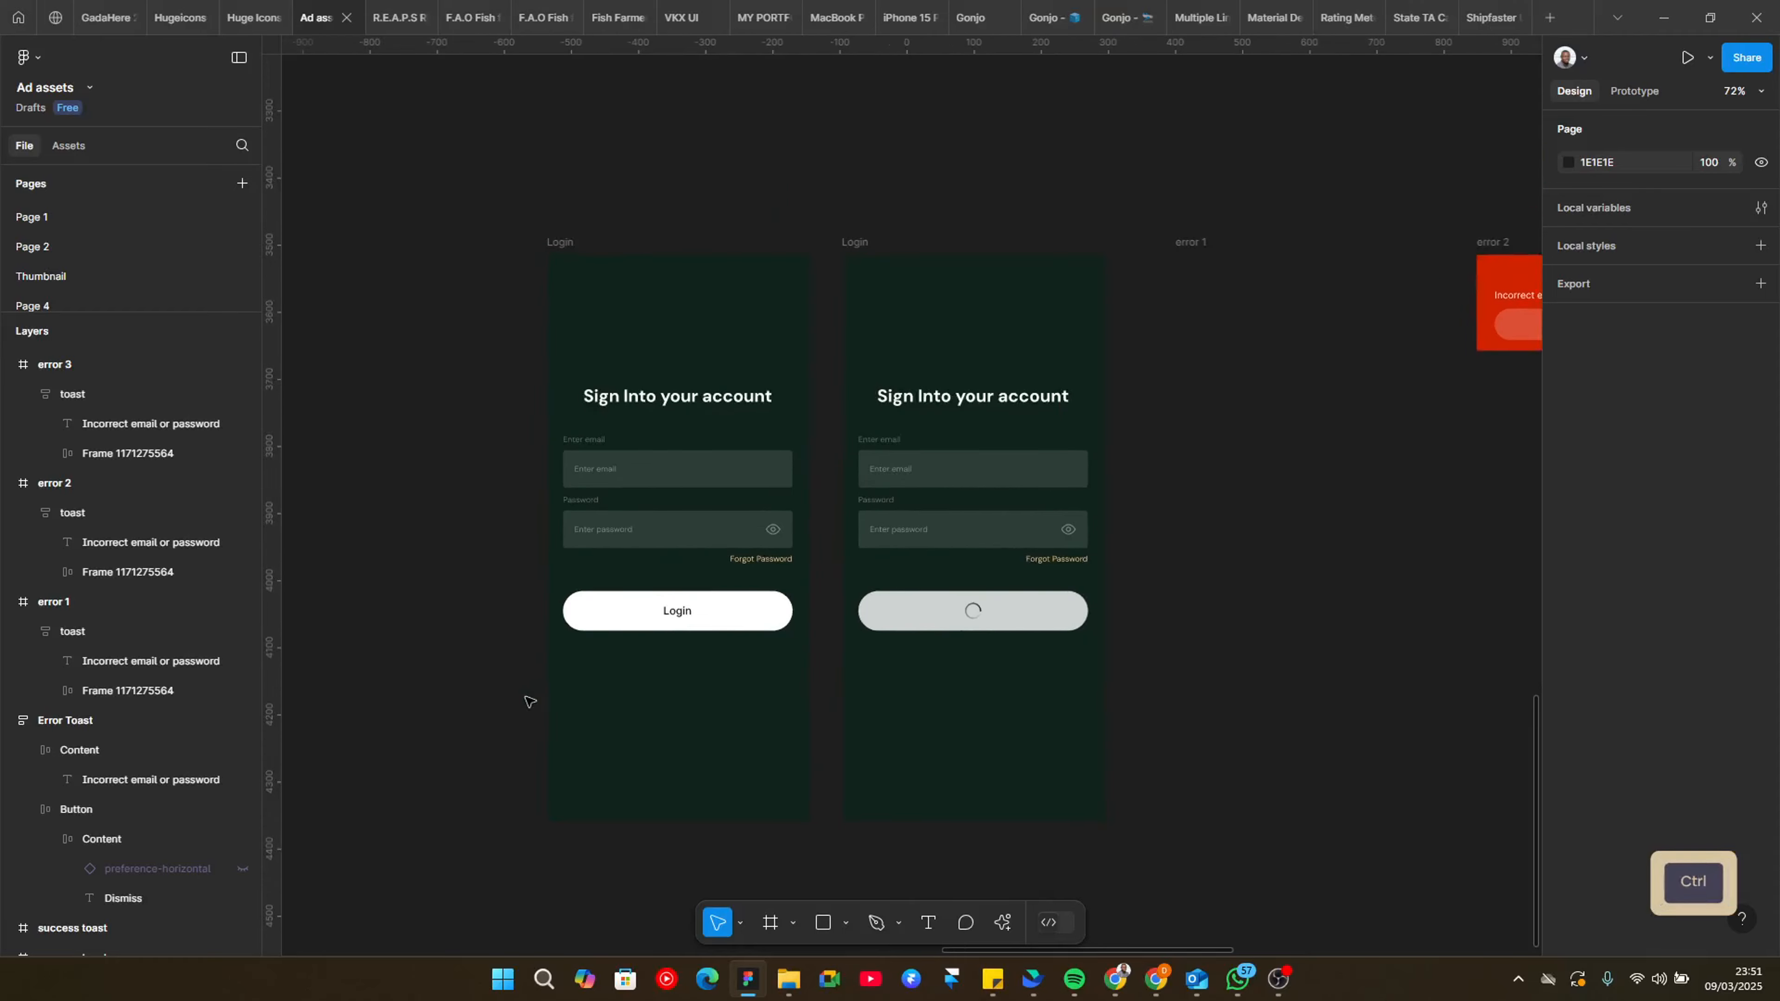
scroll(704, 609, "up", 4)
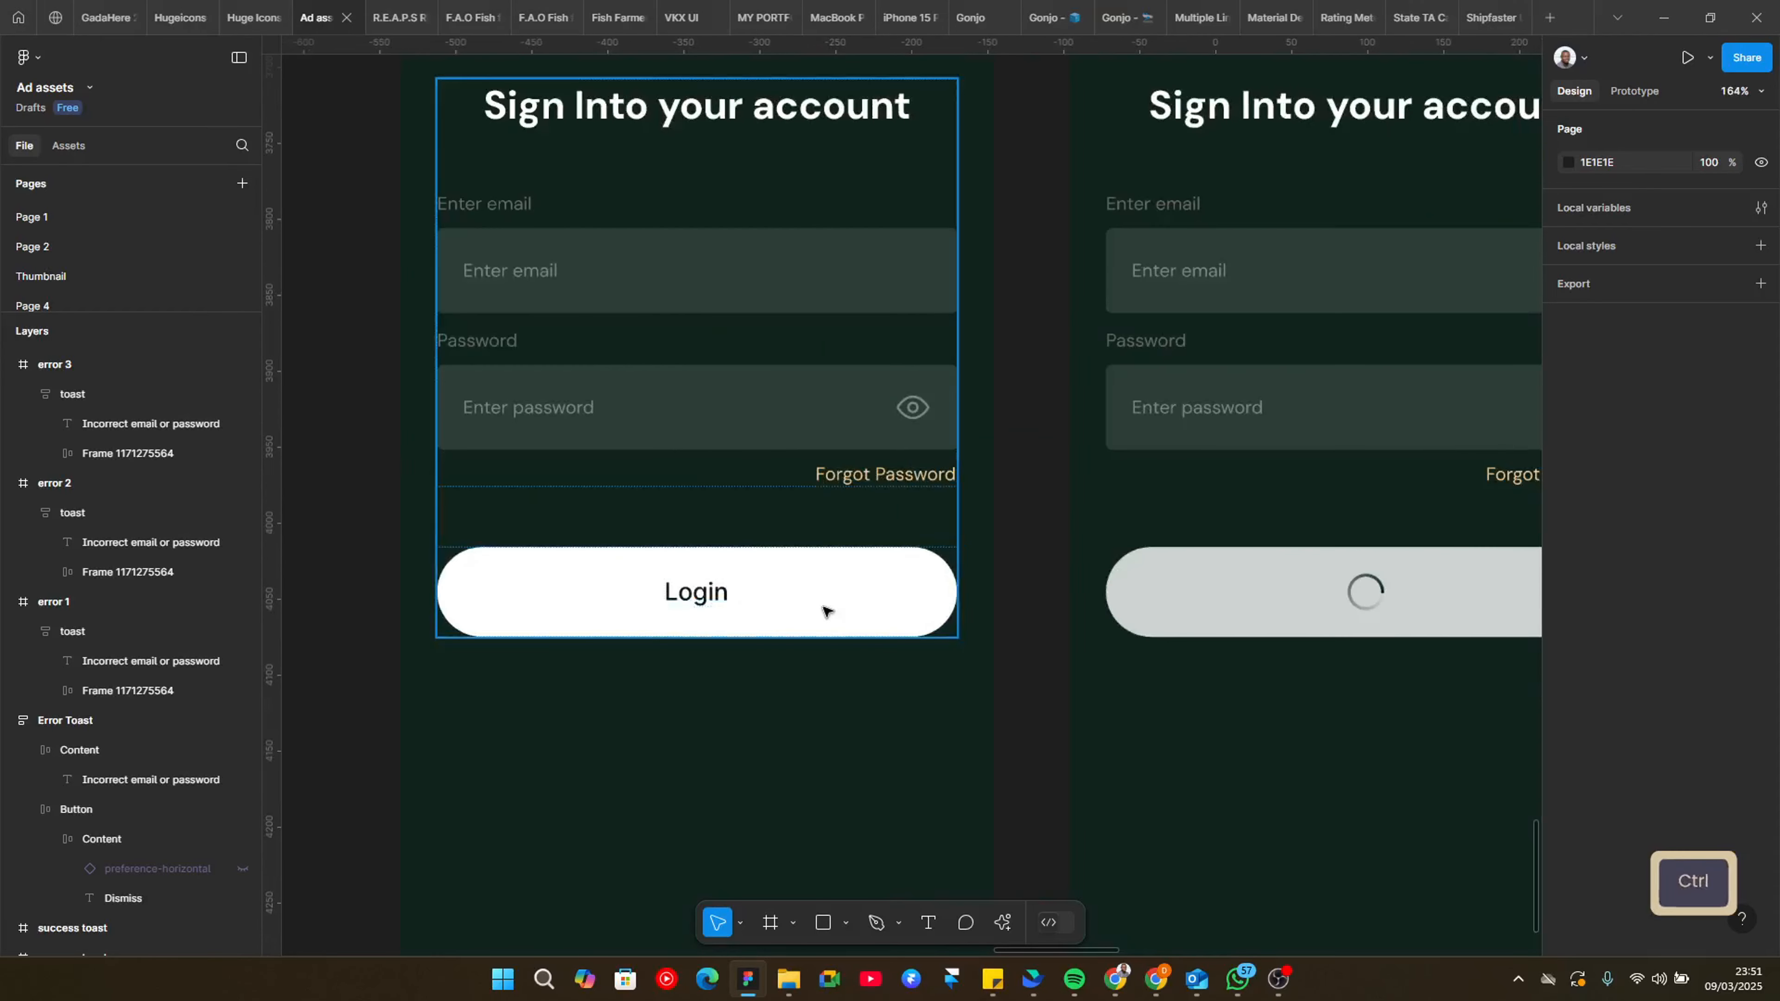
Step: Select the Login button on the first Login screen and switch to prototype editing
left_click(719, 608, "ctrl")
scroll(719, 608, "down", 2)
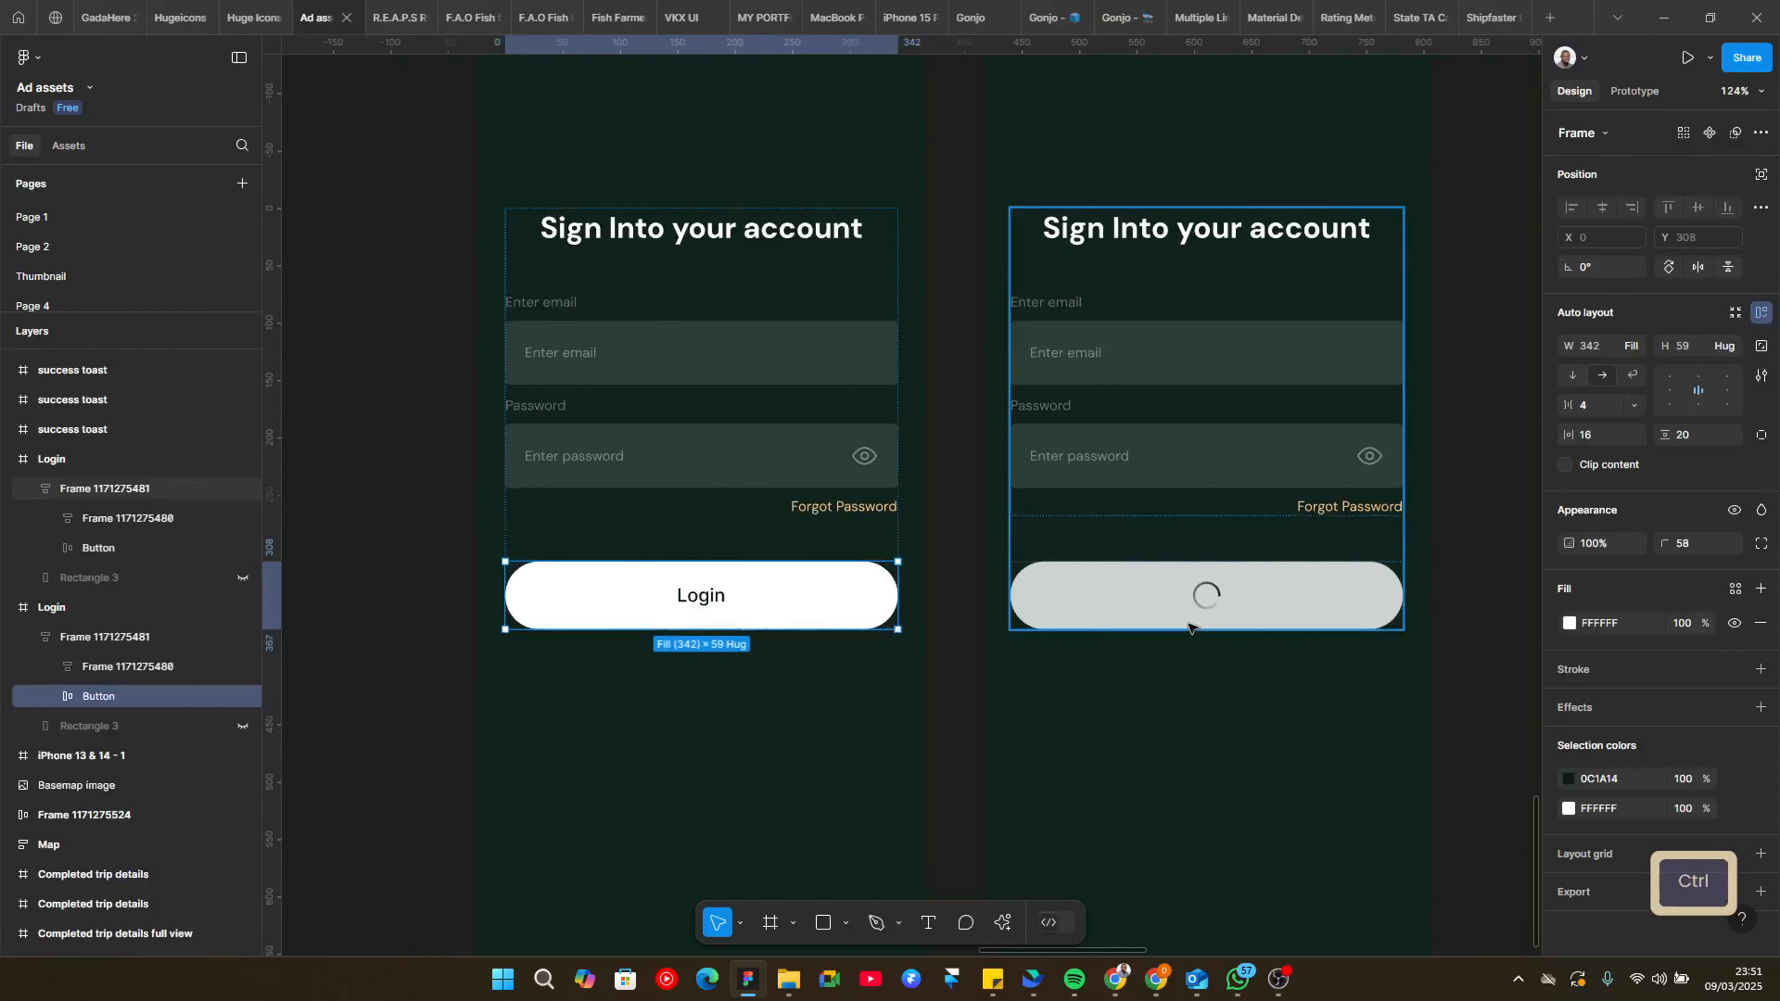
scroll(1180, 419, "up", 1)
scroll(1180, 418, "down", 2)
left_click_drag(928, 602, 1128, 609)
scroll(751, 616, "up", 2)
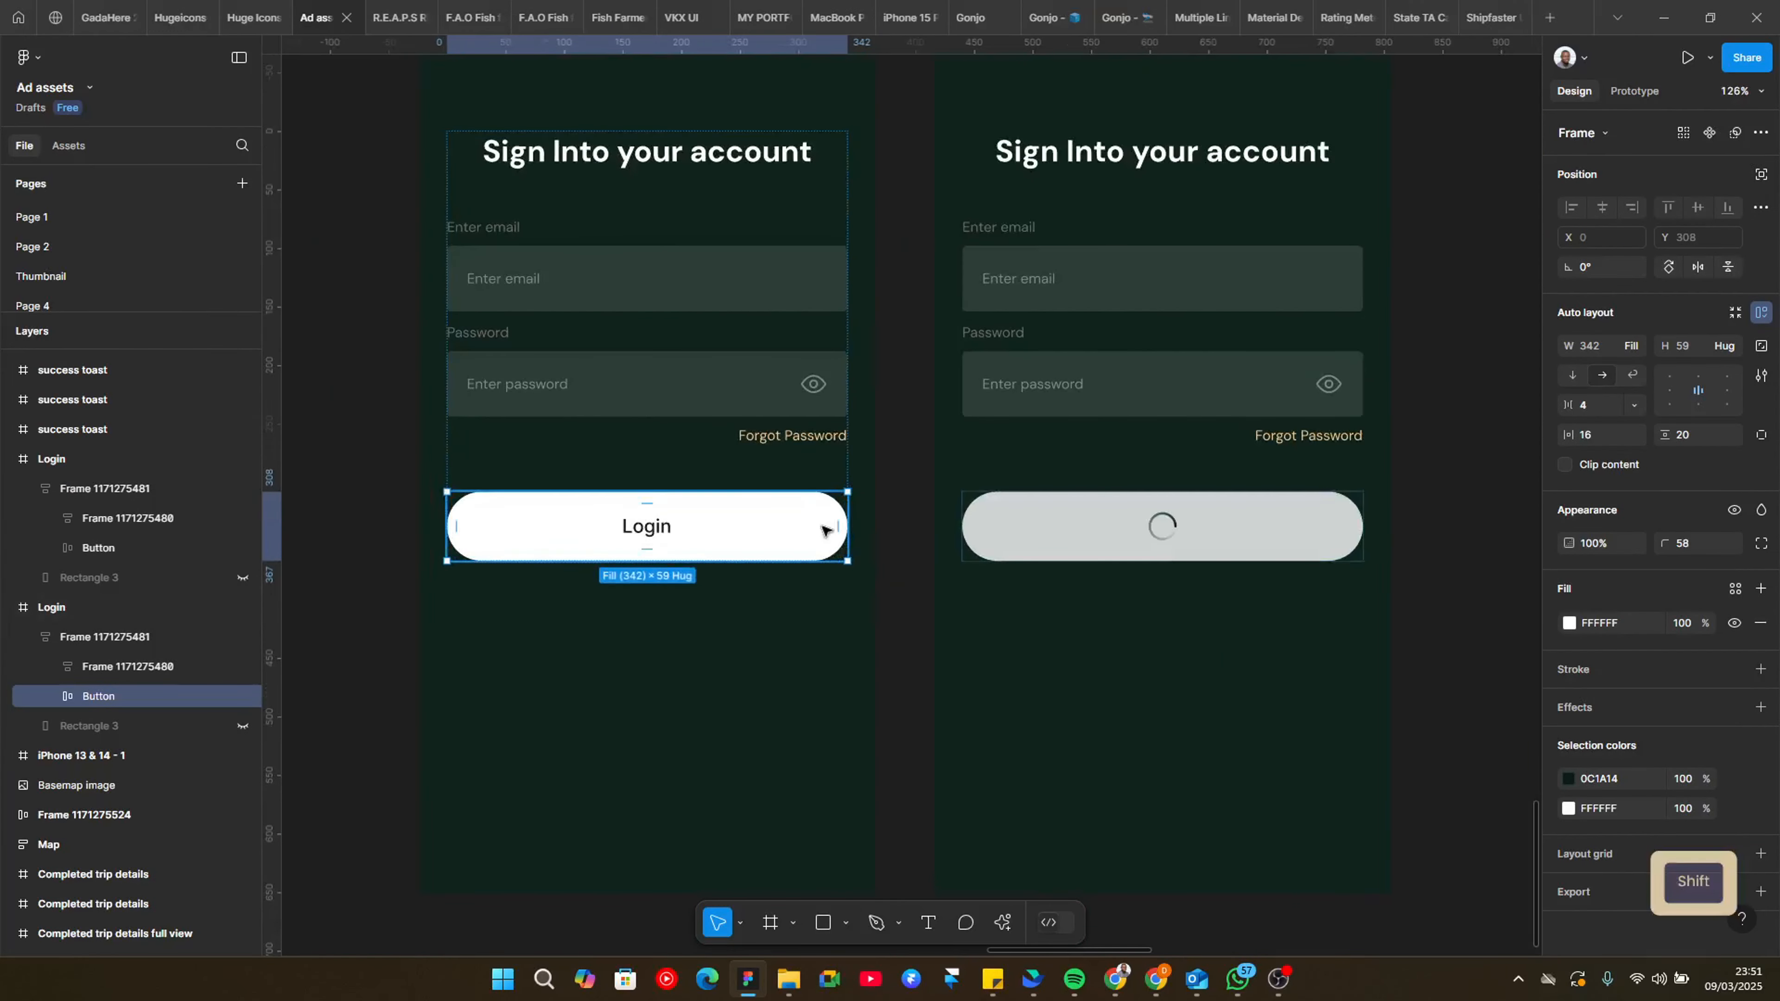
key("shift+e")
left_click(1569, 97)
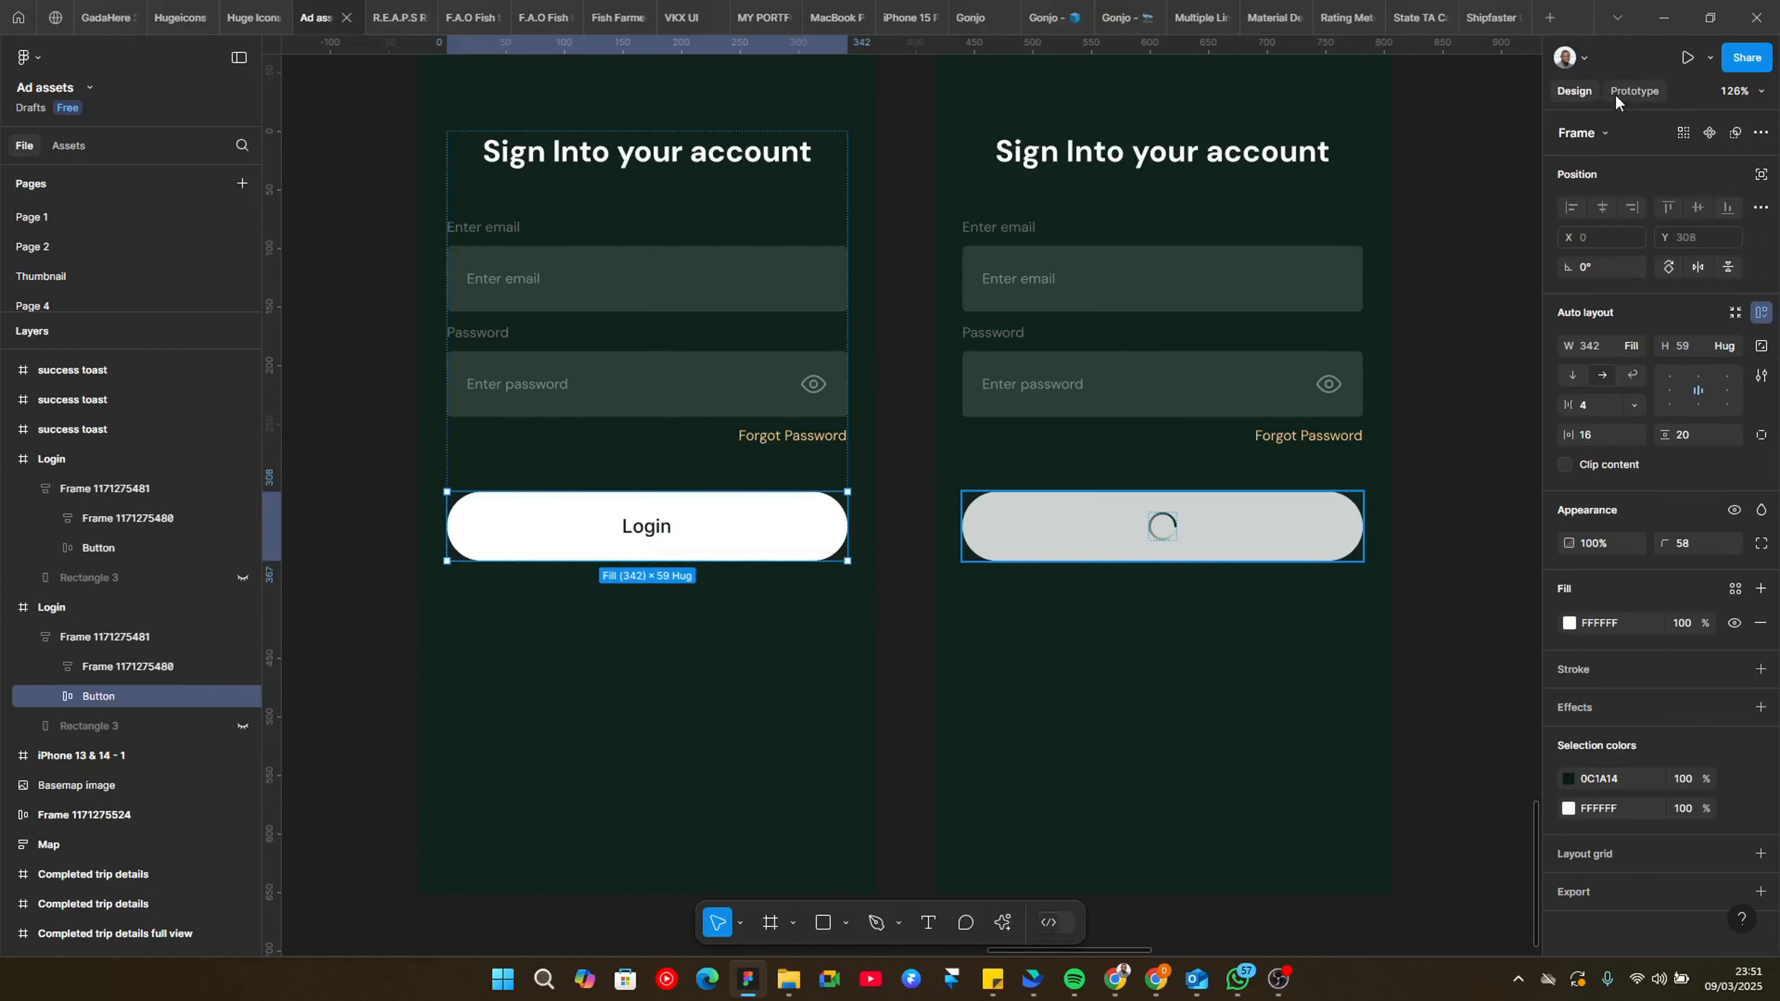
left_click(1616, 97)
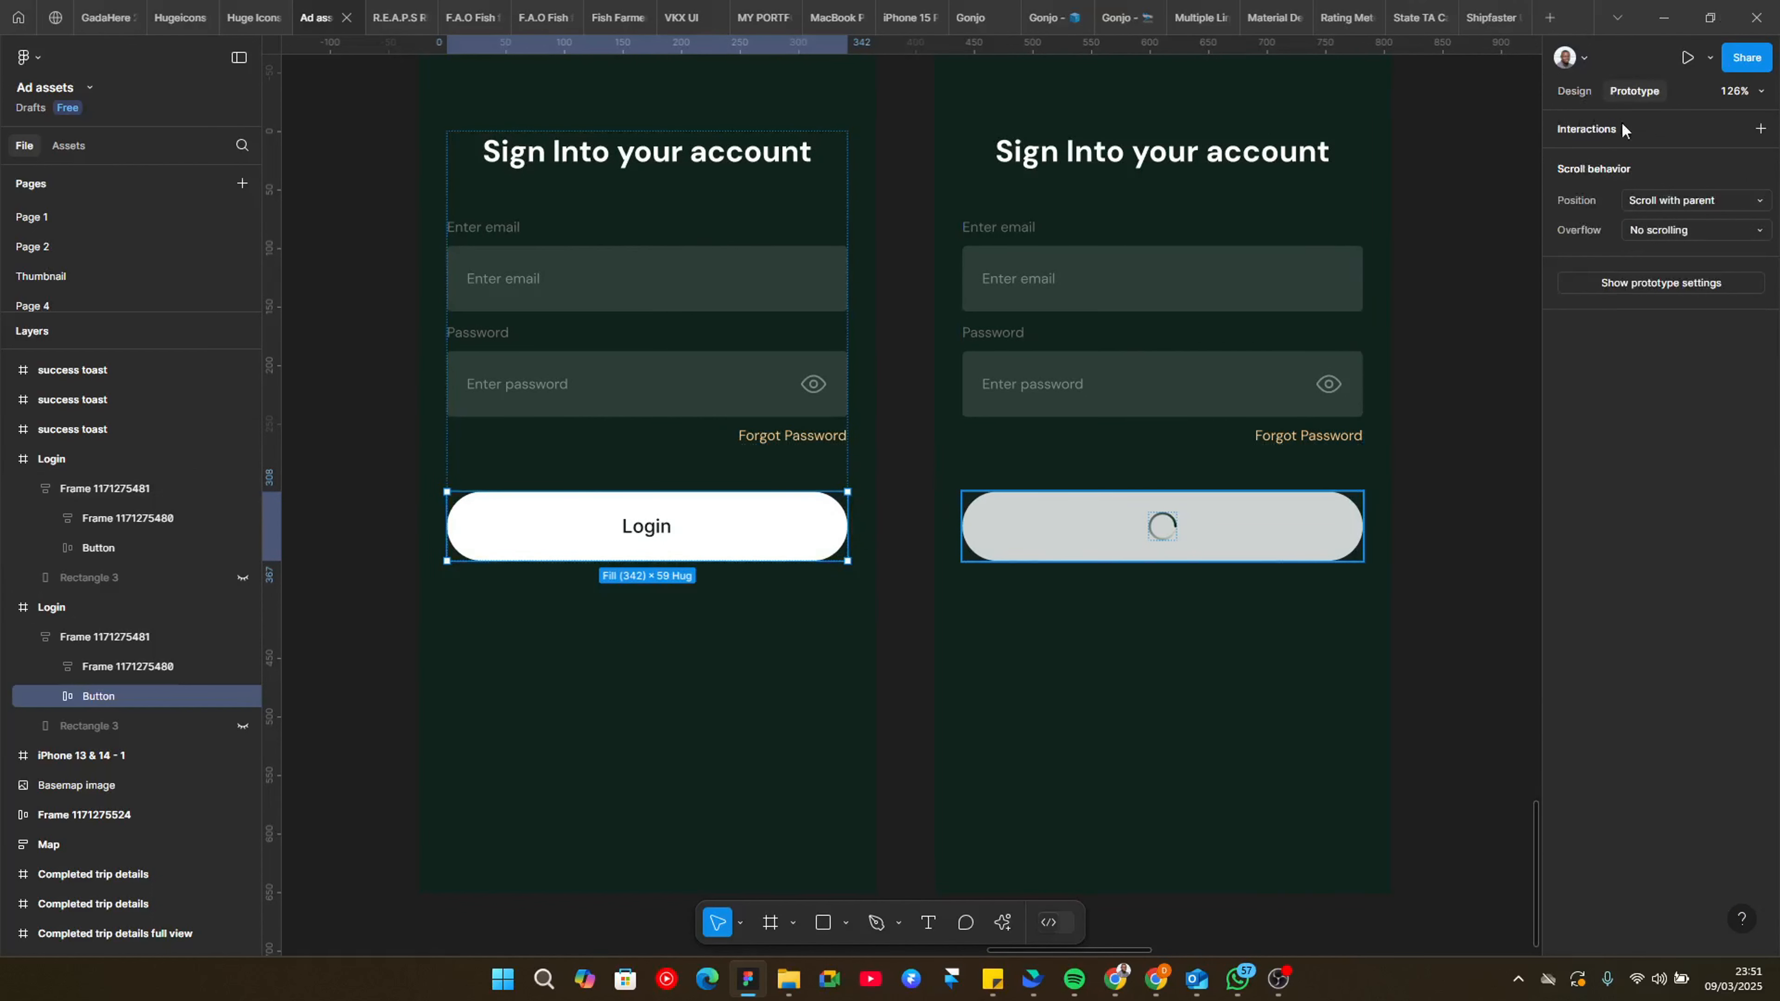
key("shift")
key("shift+e")
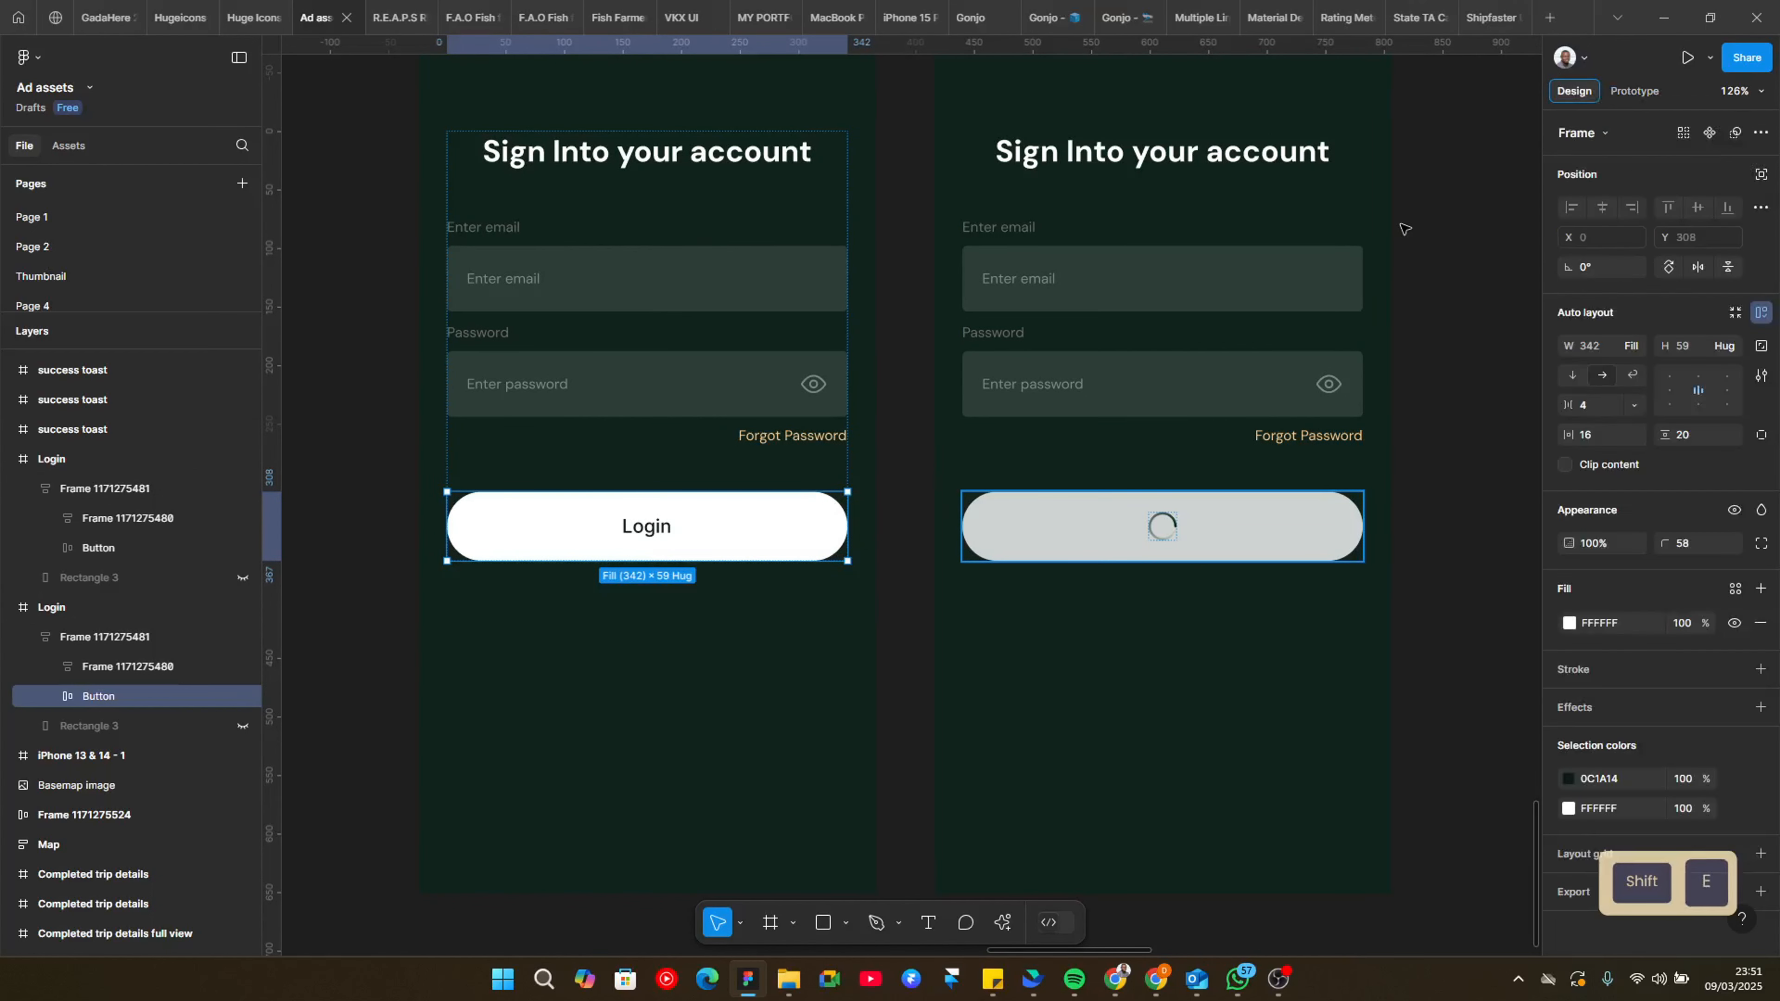
key("shift+e")
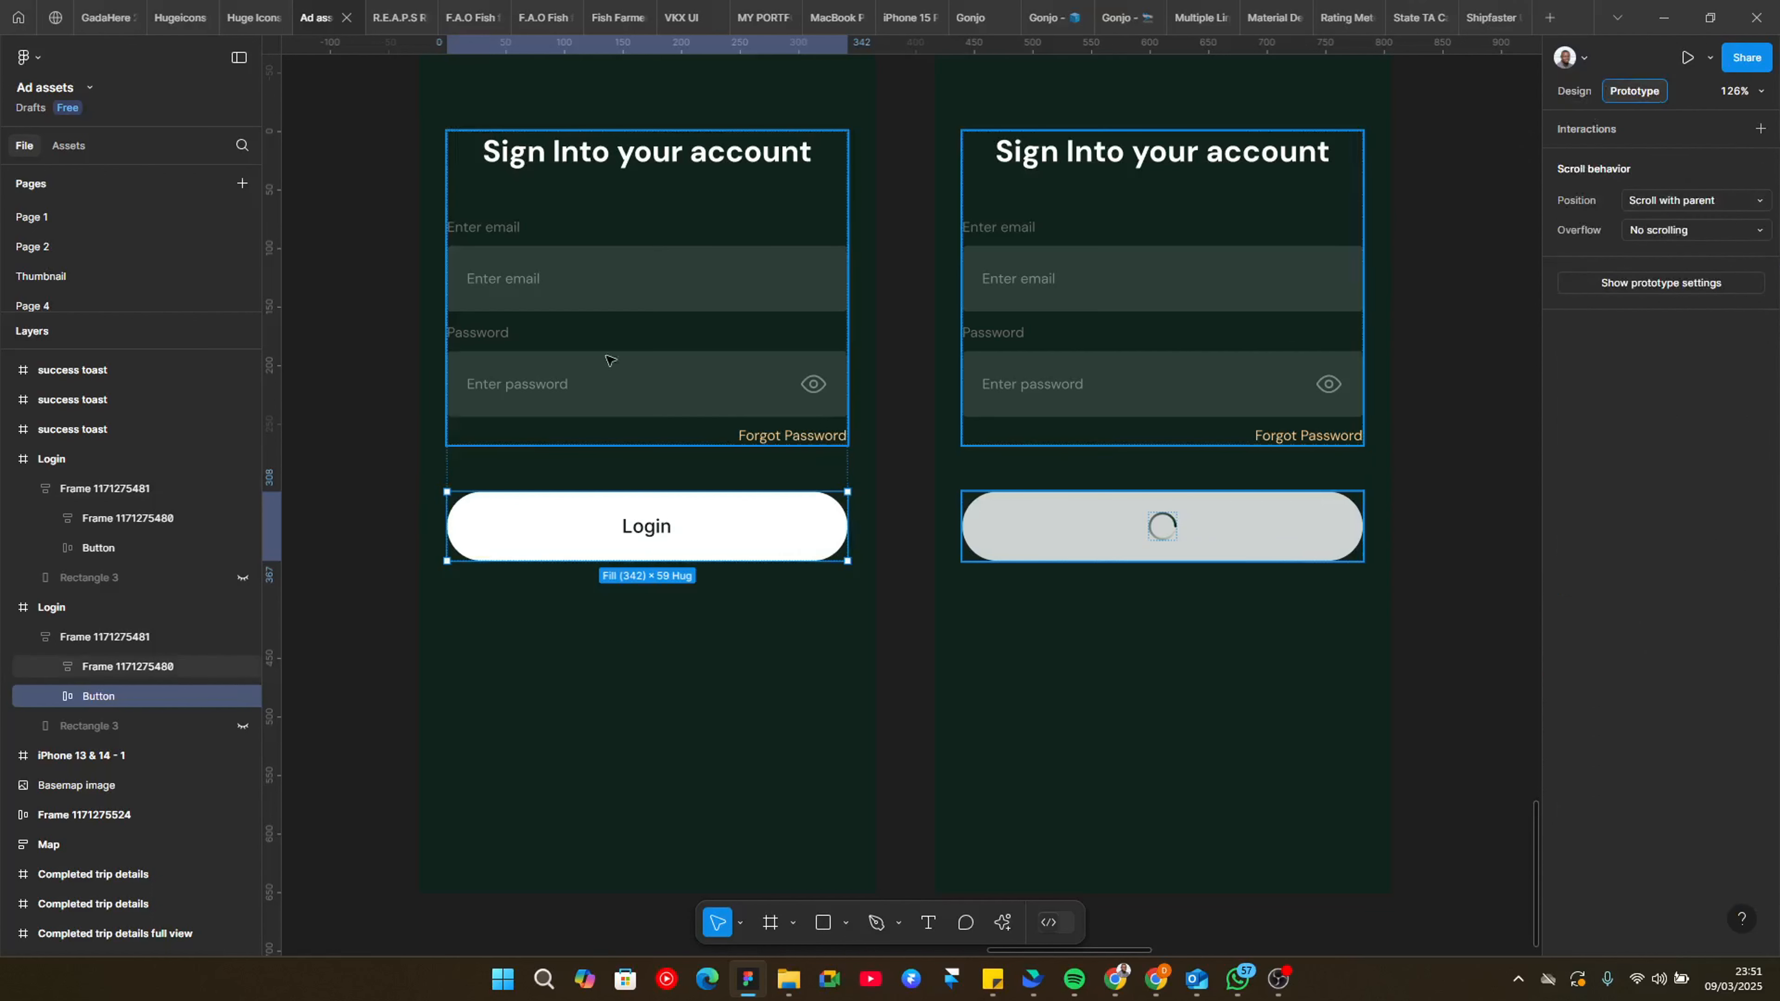
Step: Connect the selected Login button to the loading Login screen with an On click, Navigate to interaction using Instant animation
mouse_move(848, 527)
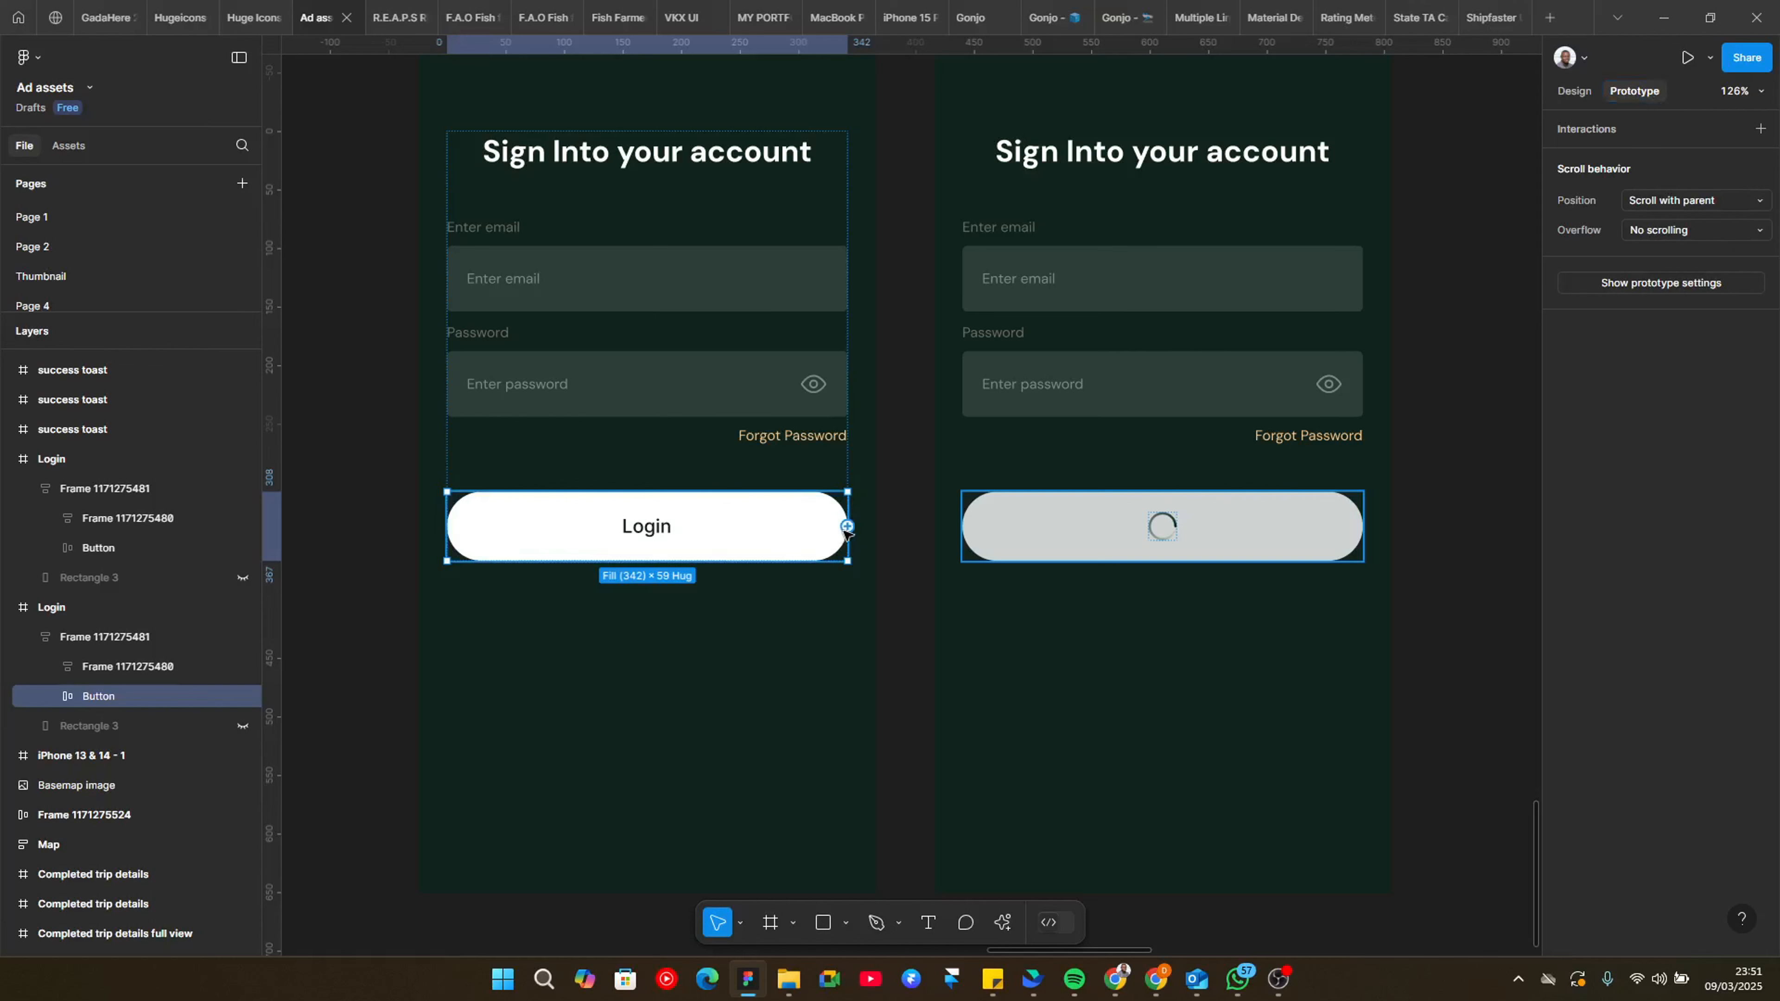
left_click_drag(848, 526, 974, 488)
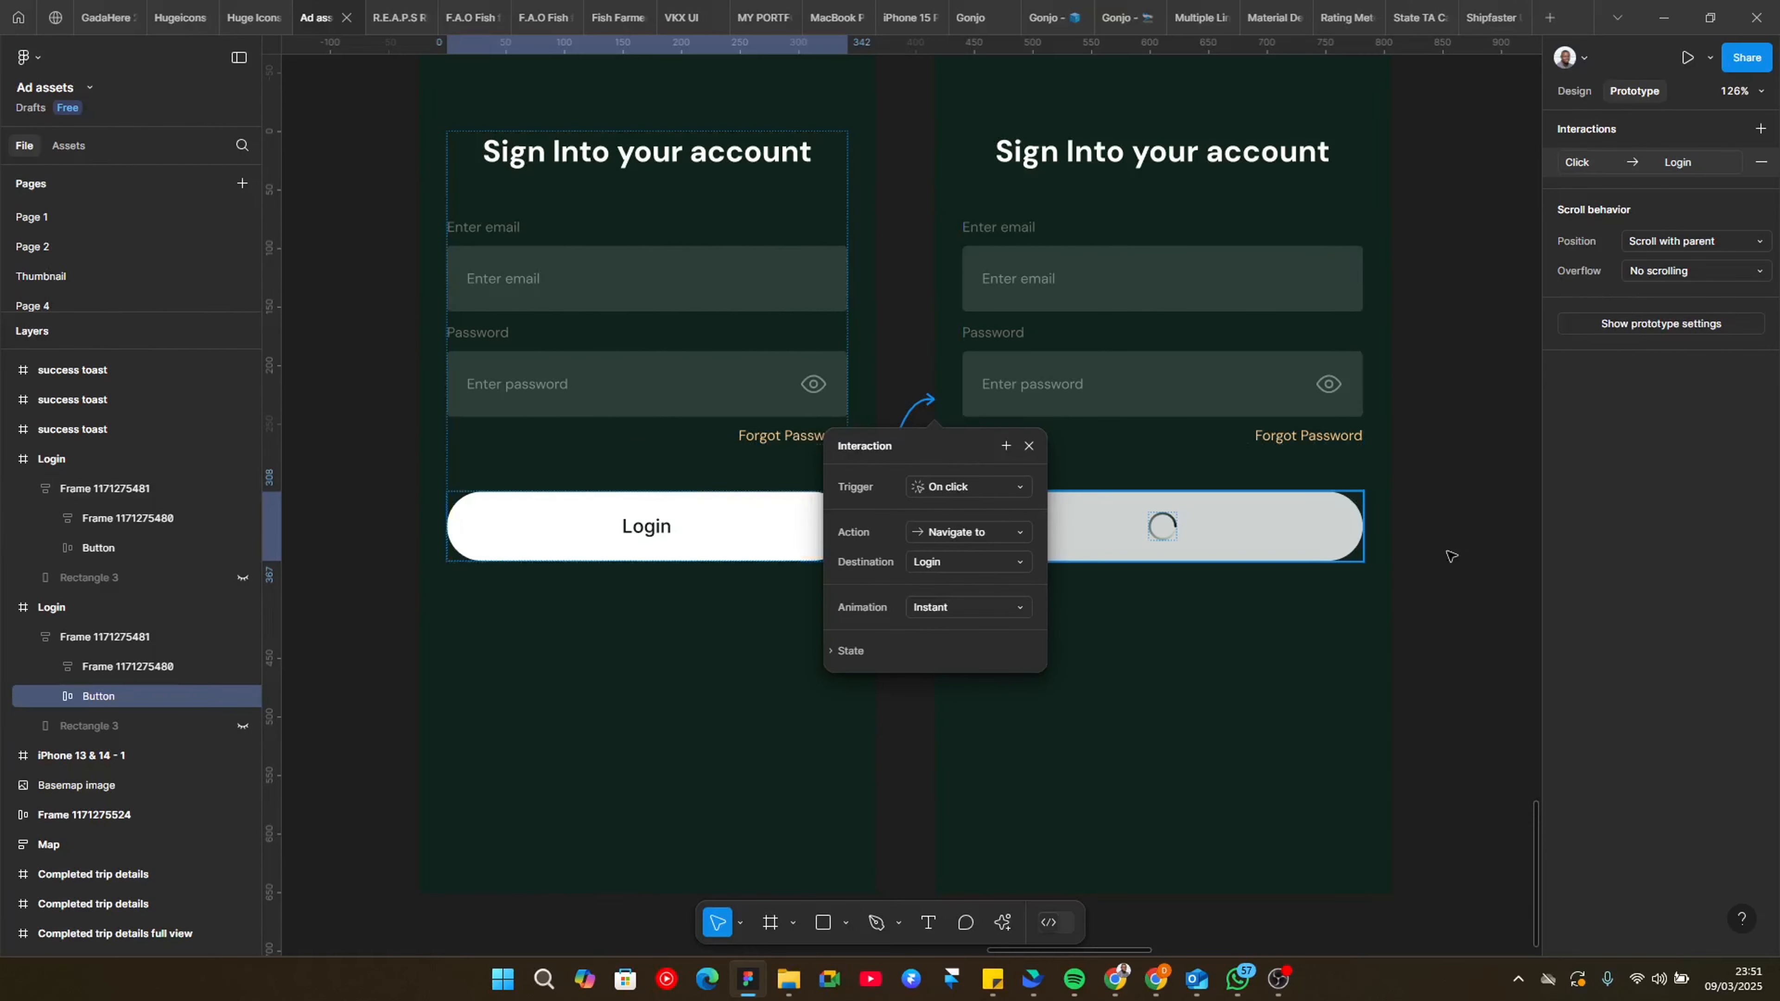
left_click(1435, 631)
Step: Connect the loading Login screen to the error 1 frame with a prototype interaction
scroll(1146, 673, "right", 7)
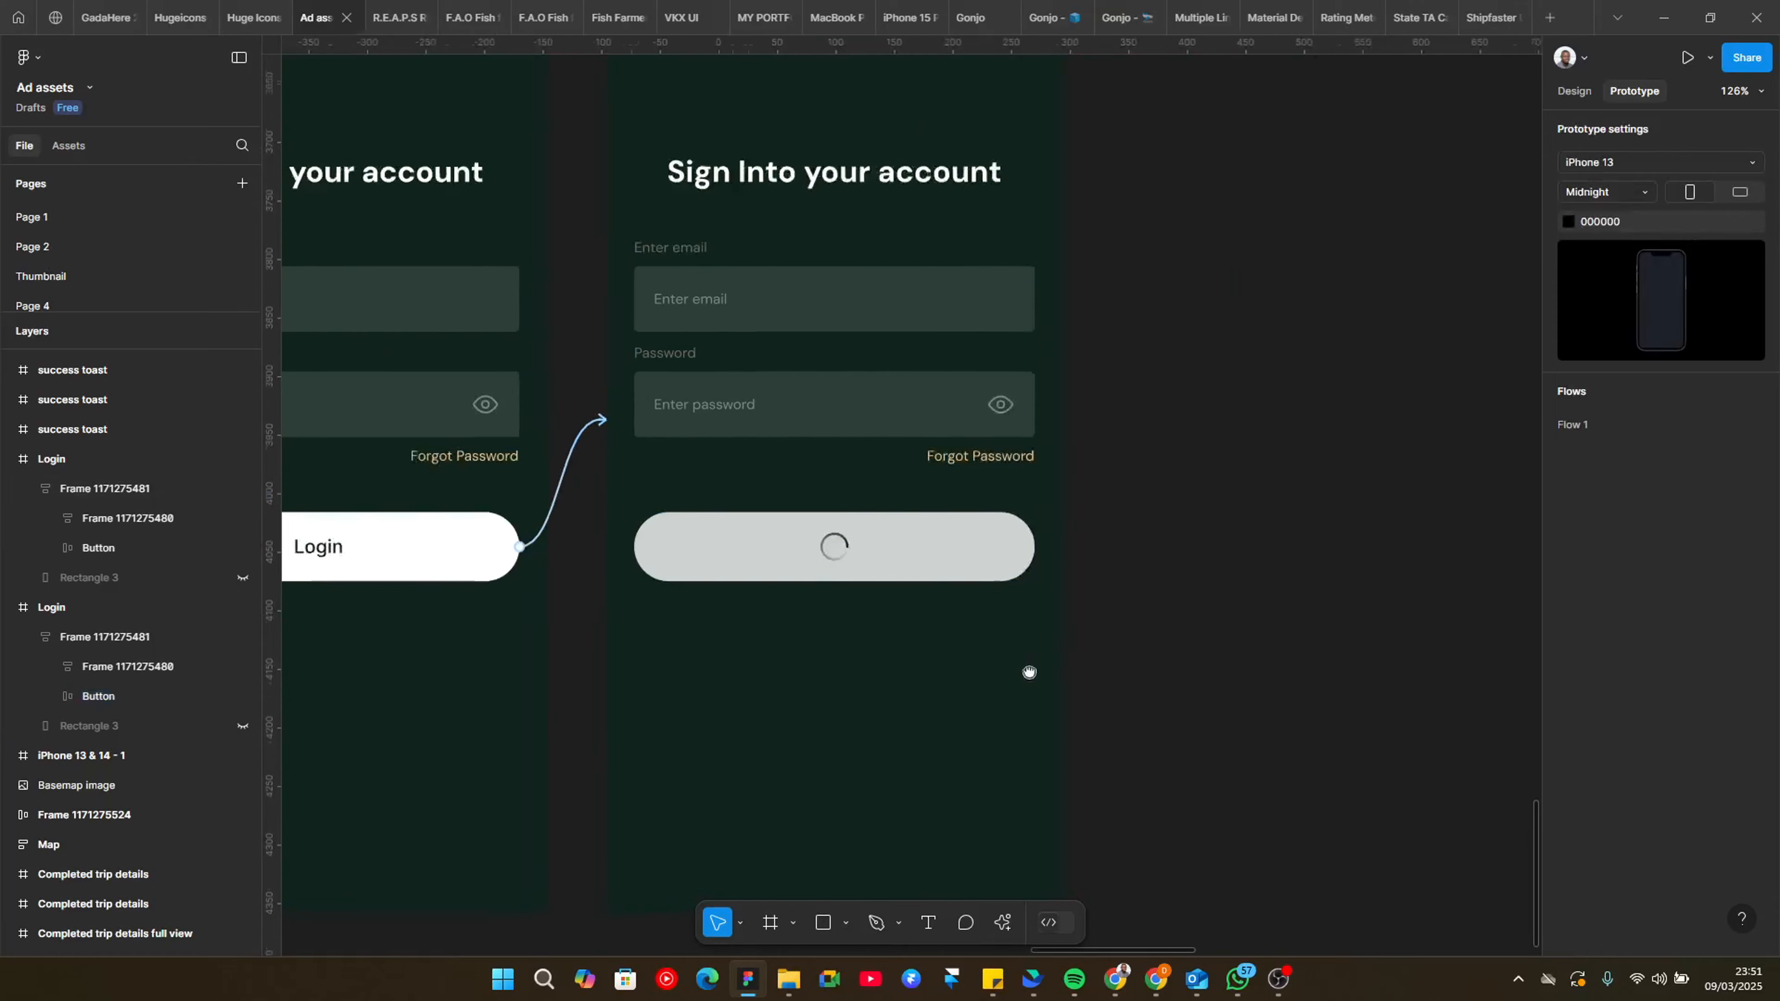
scroll(414, 162, "up", 3)
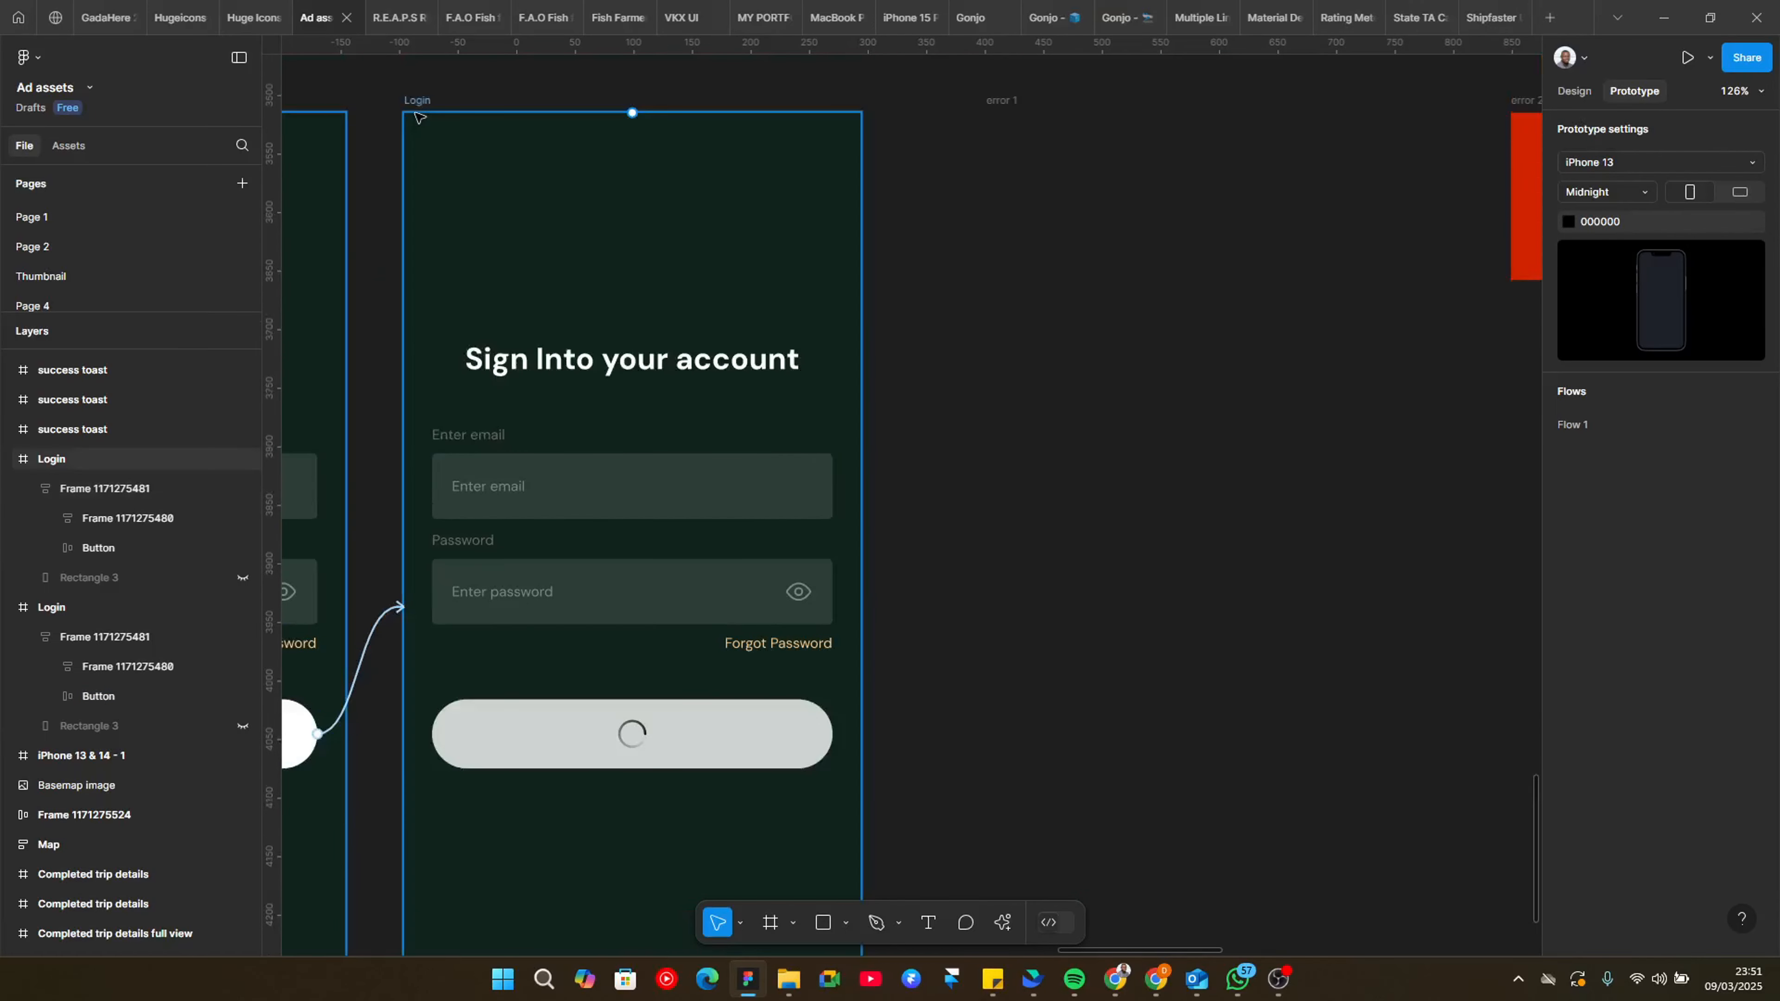
left_click(420, 169)
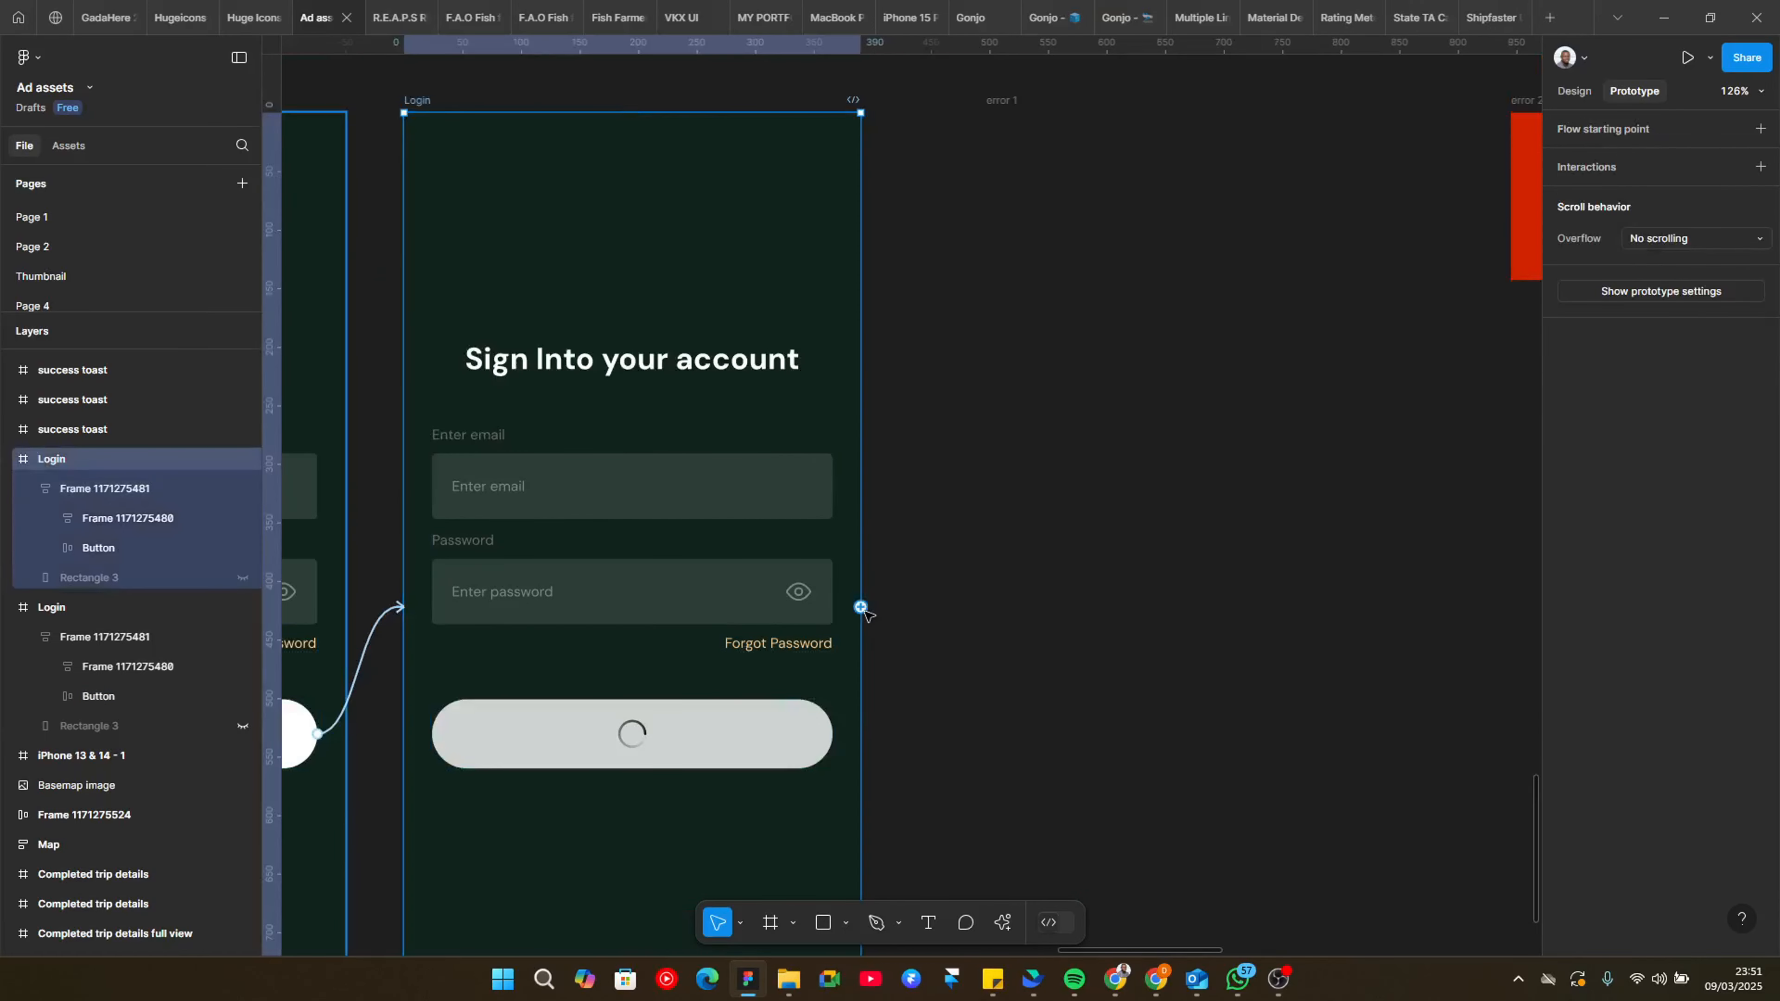
left_click_drag(869, 607, 1053, 247)
scroll(506, 622, "down", 1)
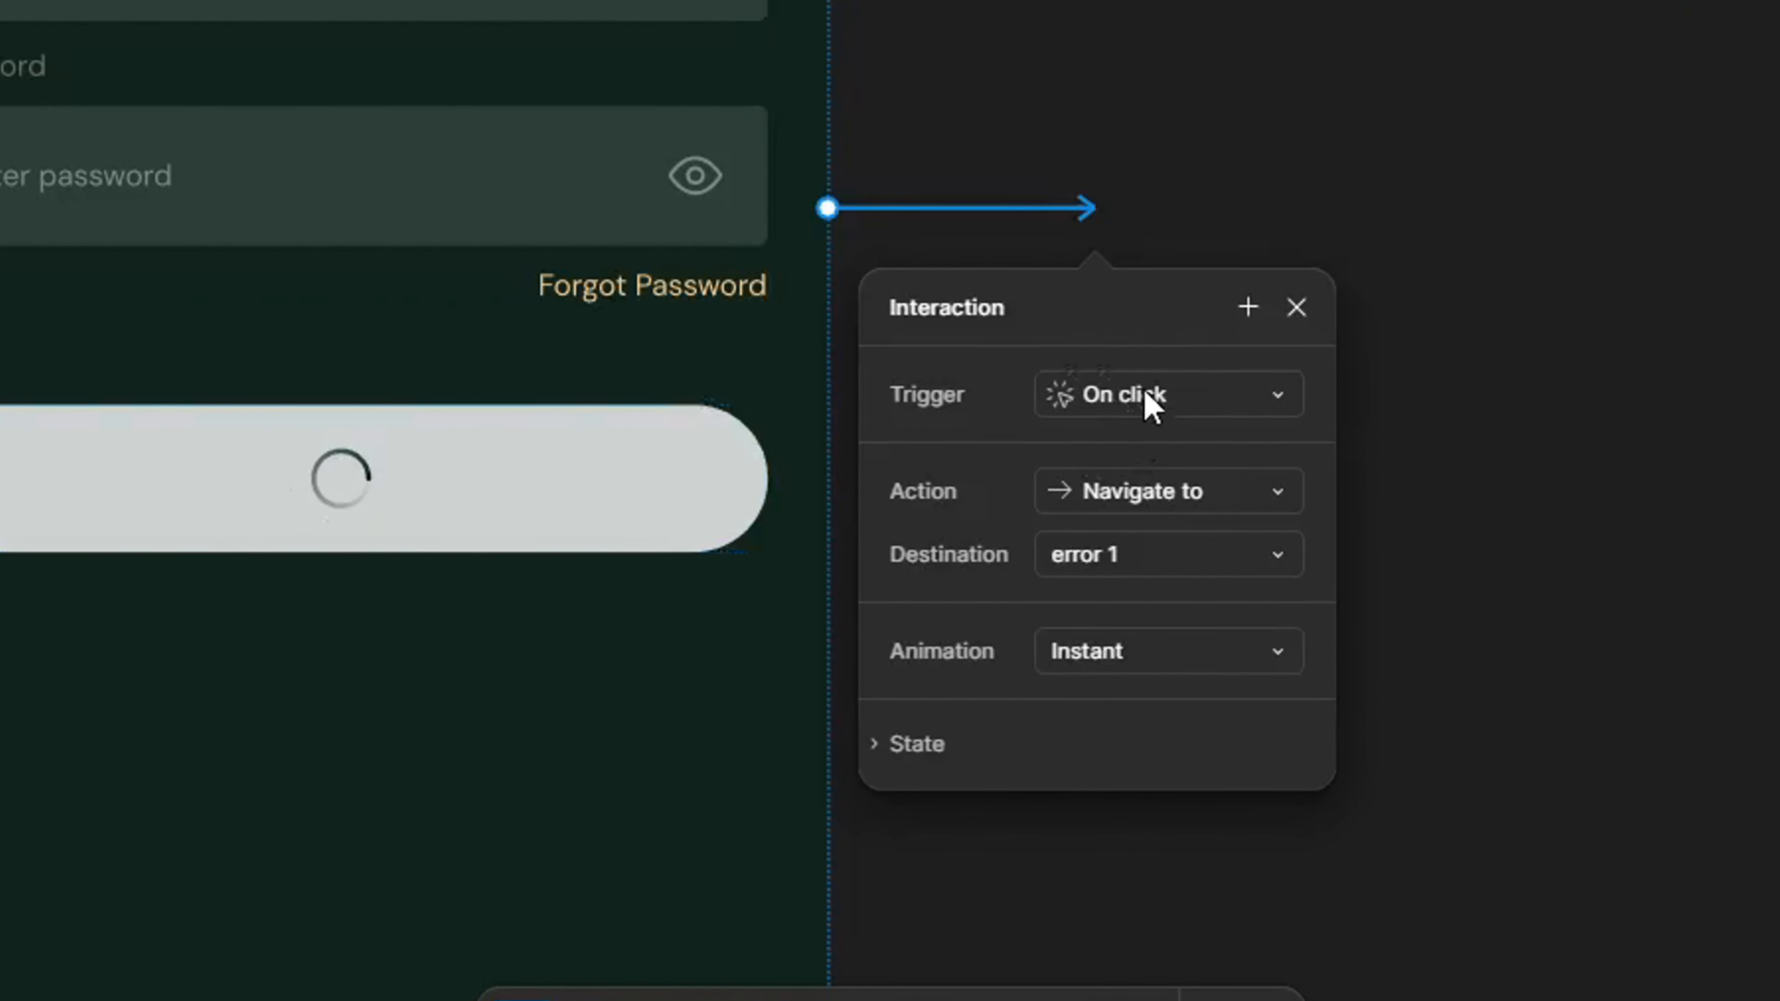
scroll(1093, 77, "down", 3)
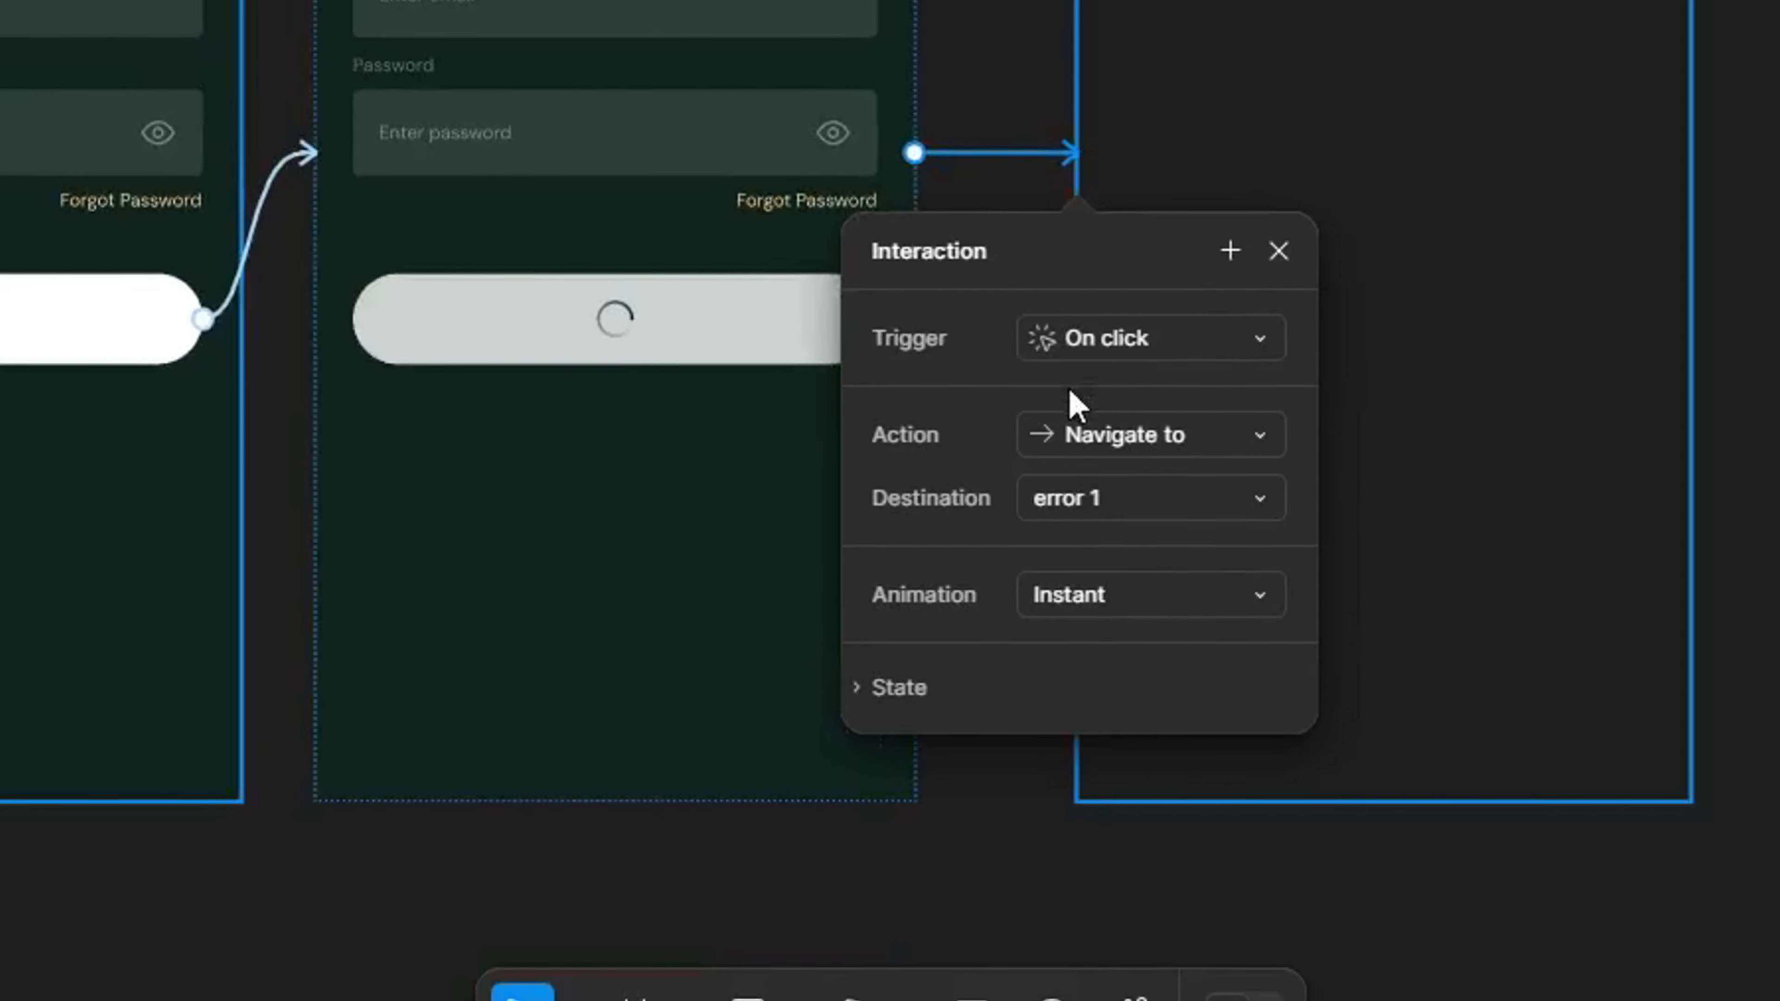
Step: Set the loading screen's interaction to trigger After delay and open error 1 as an overlay
left_click(1142, 341)
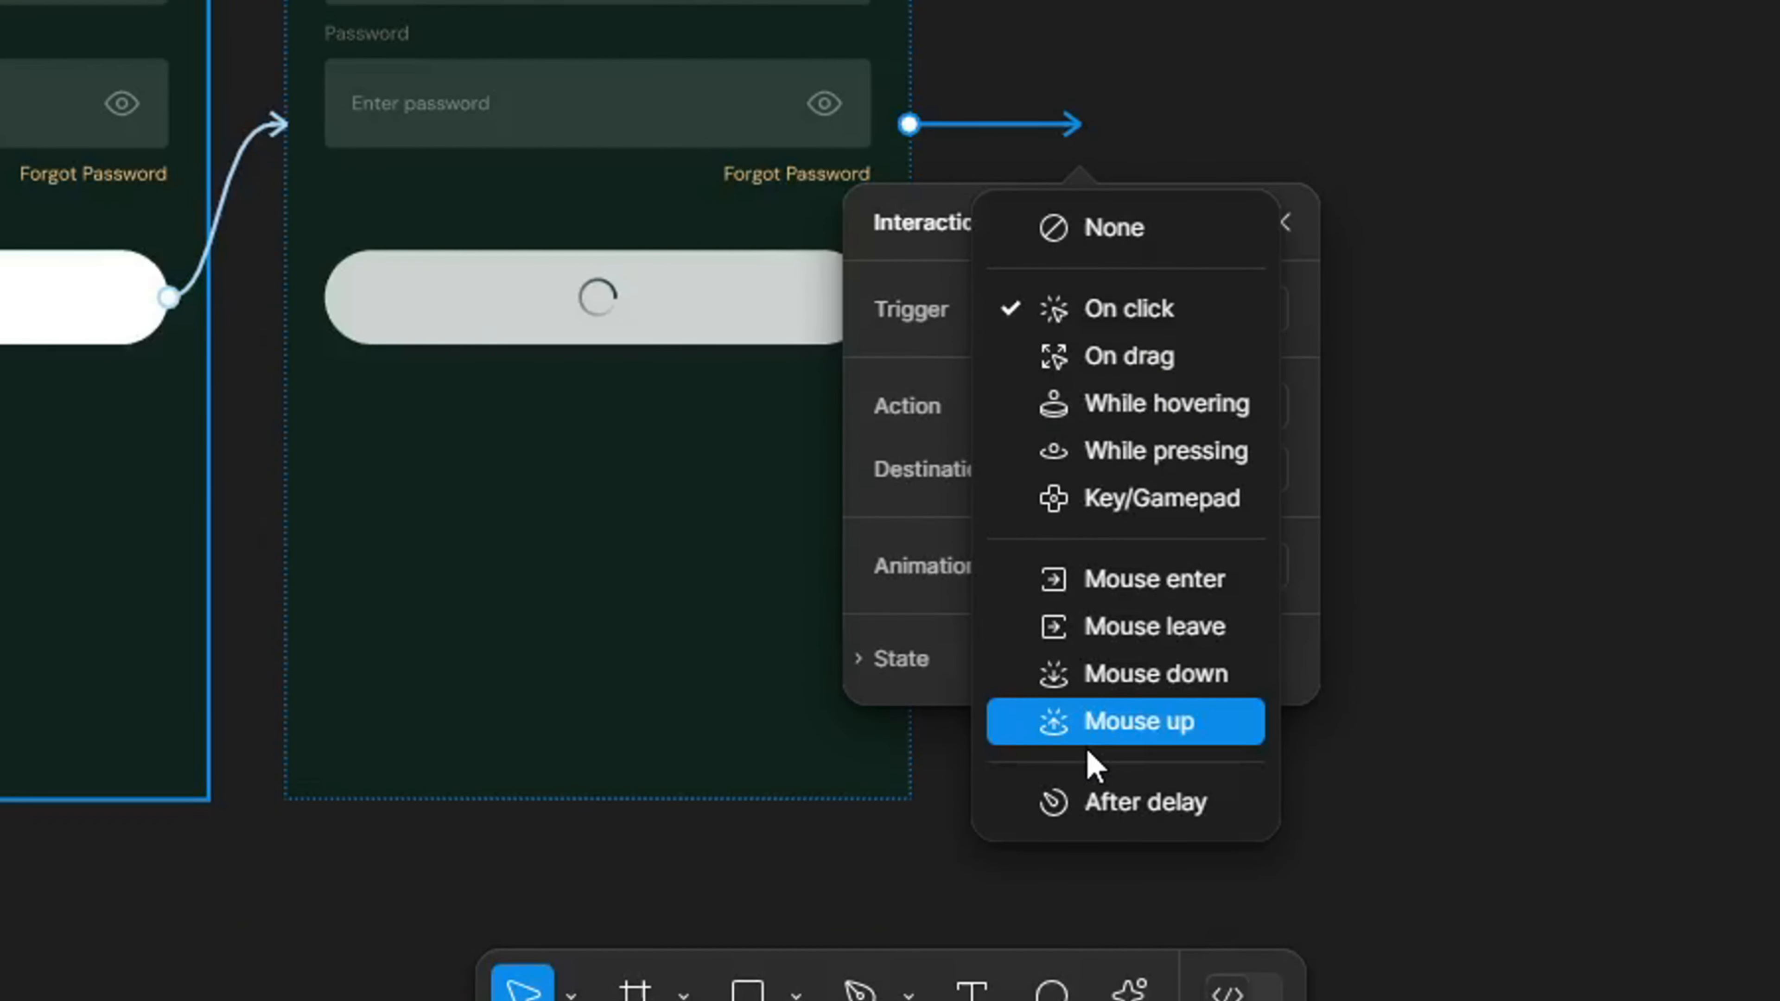
left_click(1100, 806)
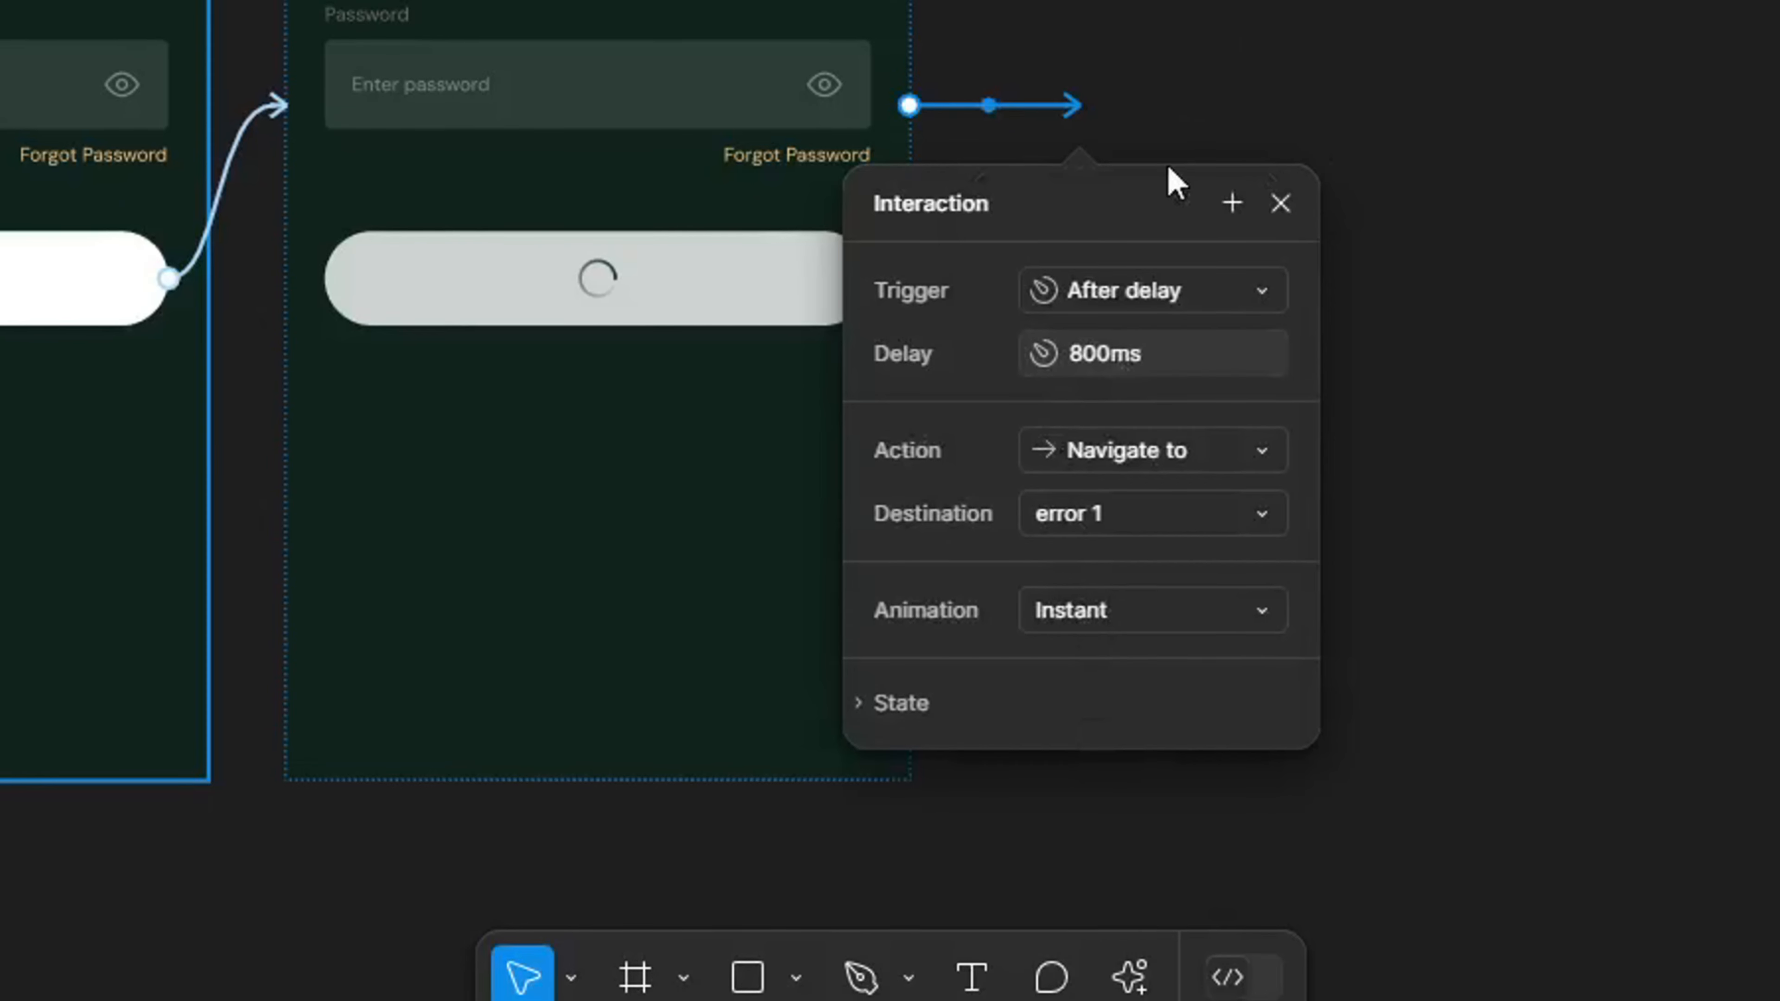
scroll(1109, 340, "up", 2)
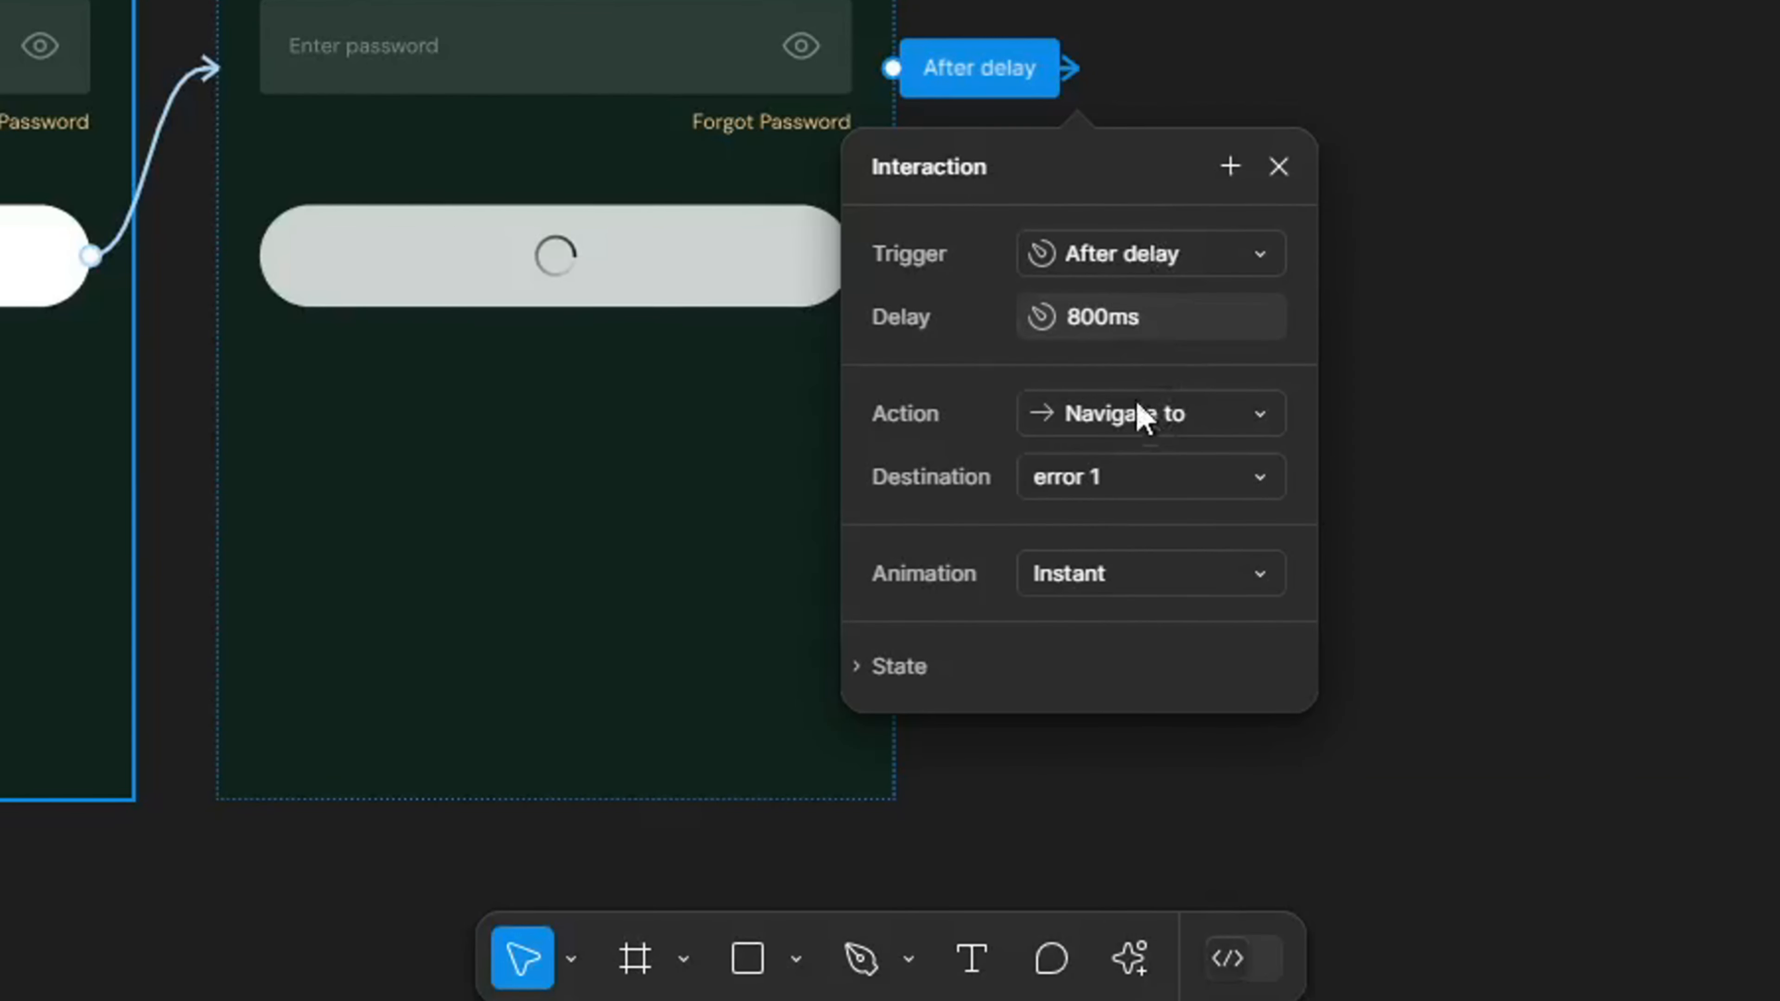
left_click(1156, 410)
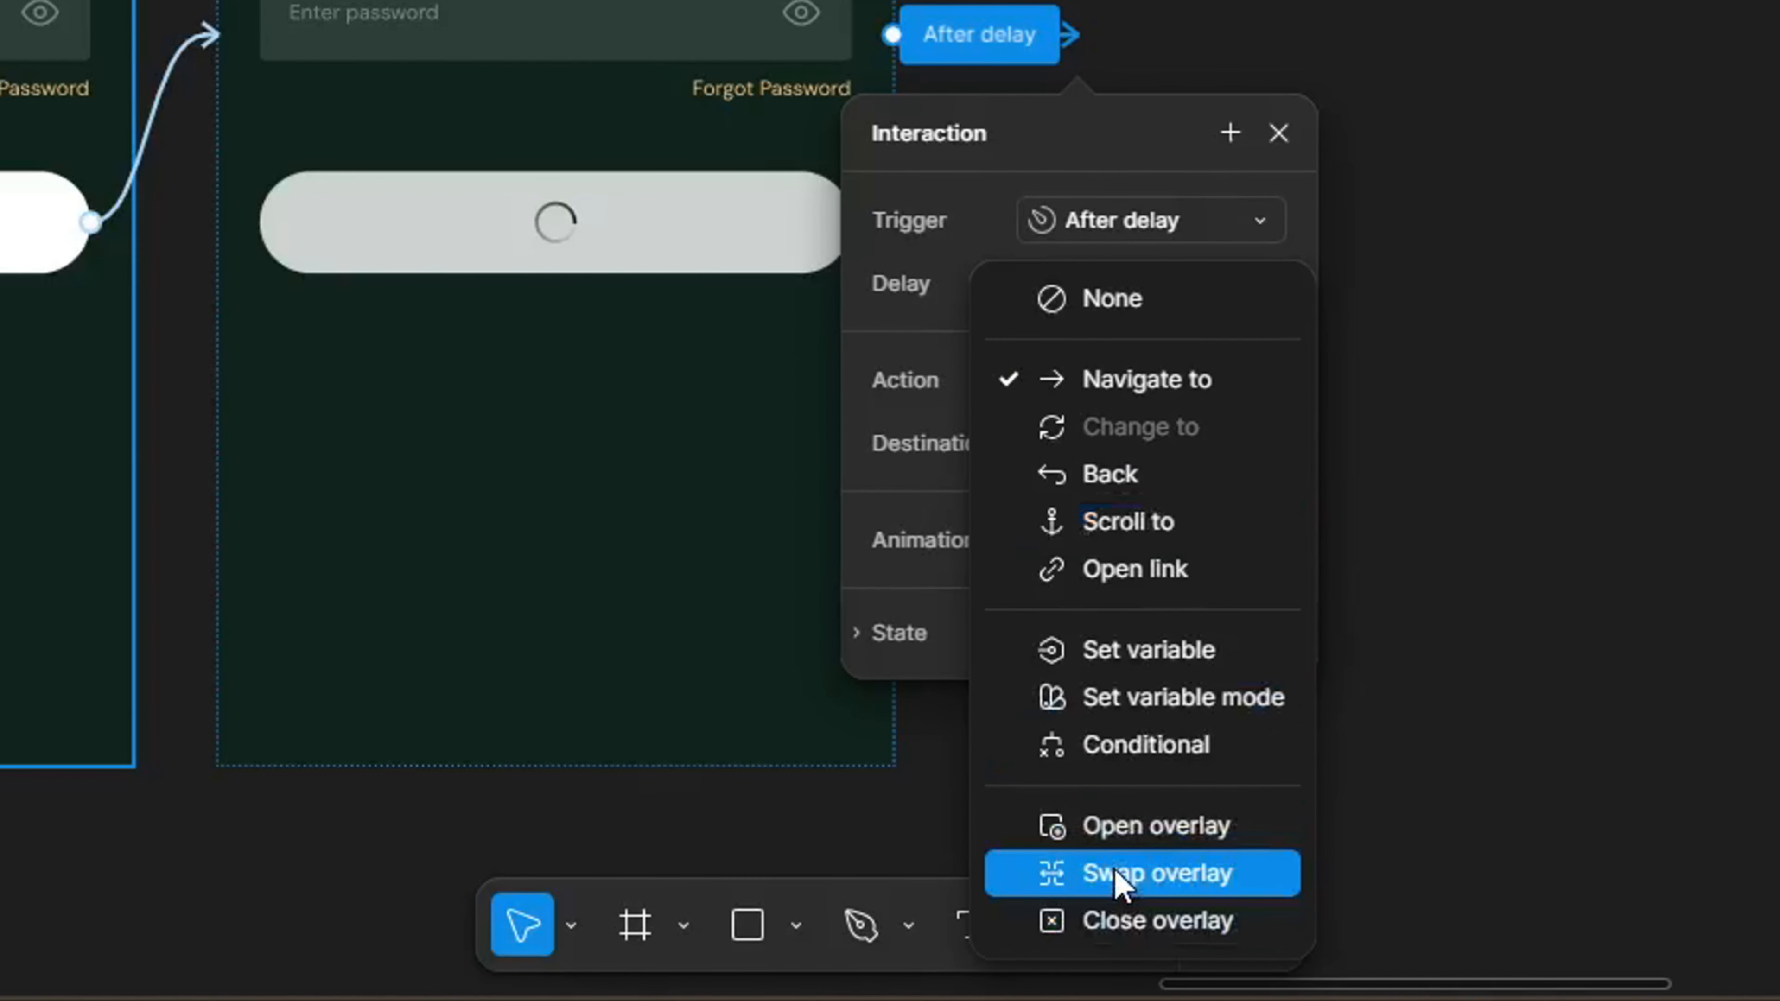
left_click(1125, 829)
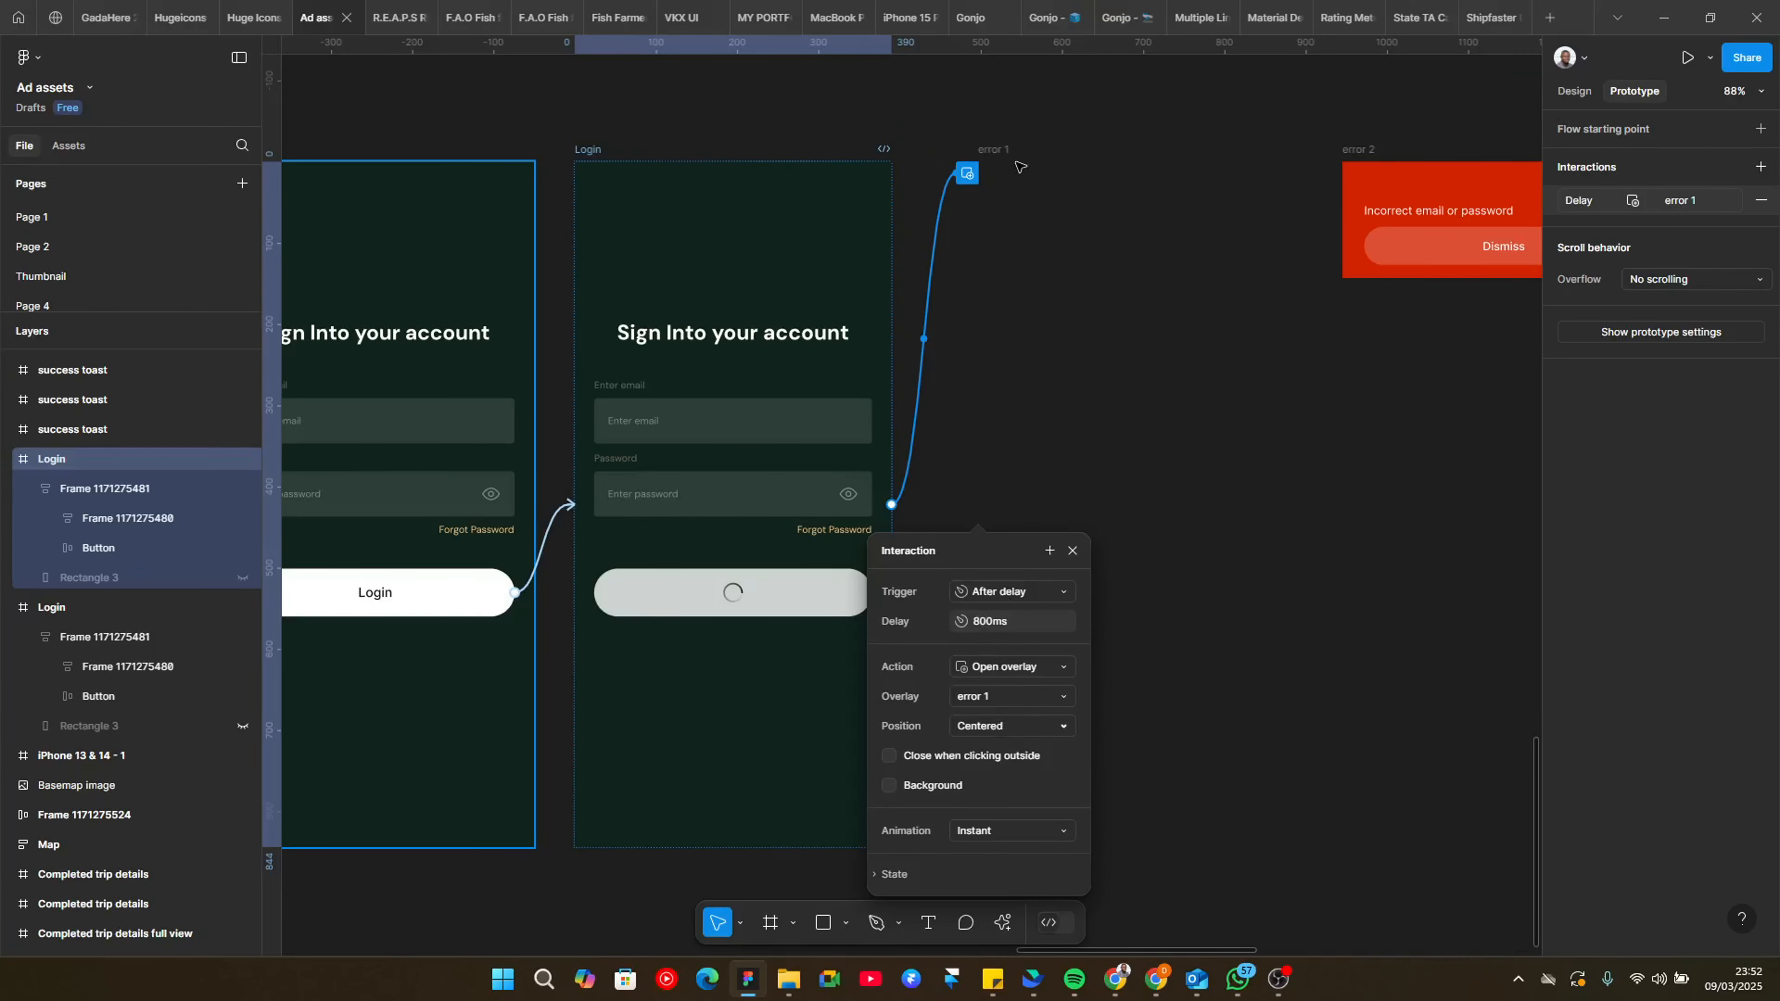
left_click(916, 173)
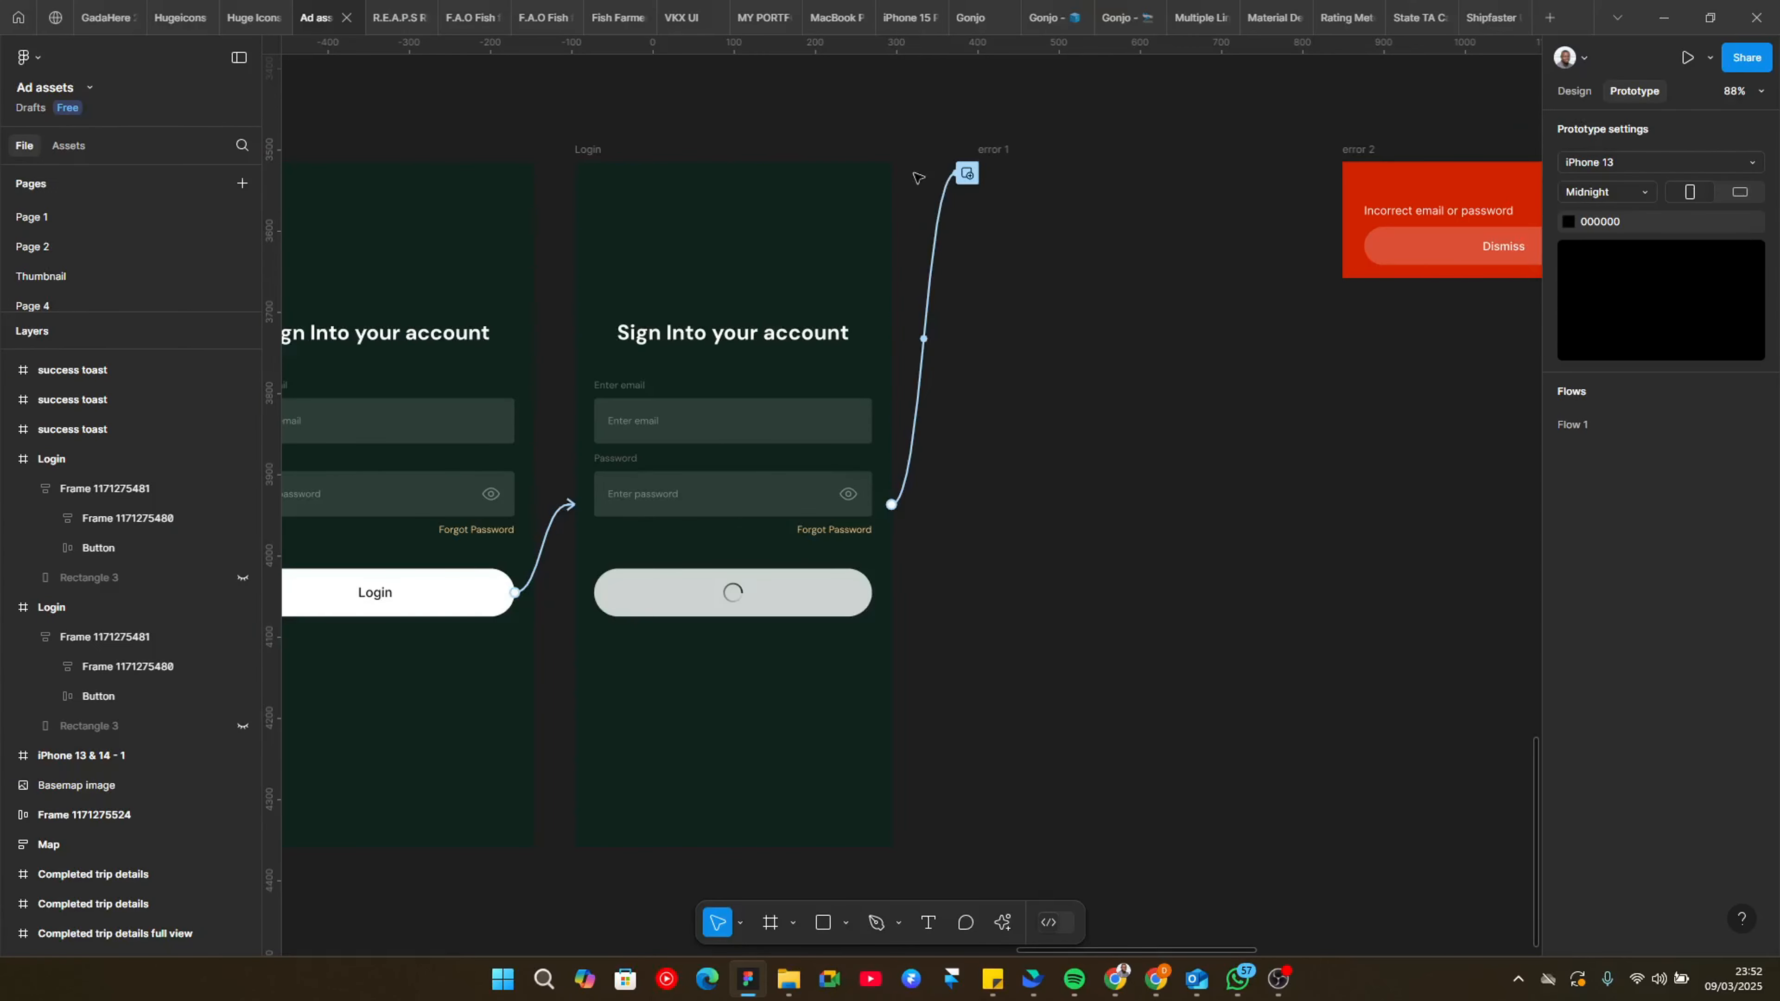
Step: Set the position of the error 1 overlay in the loading Login screen's interaction to Top center
left_click(985, 151)
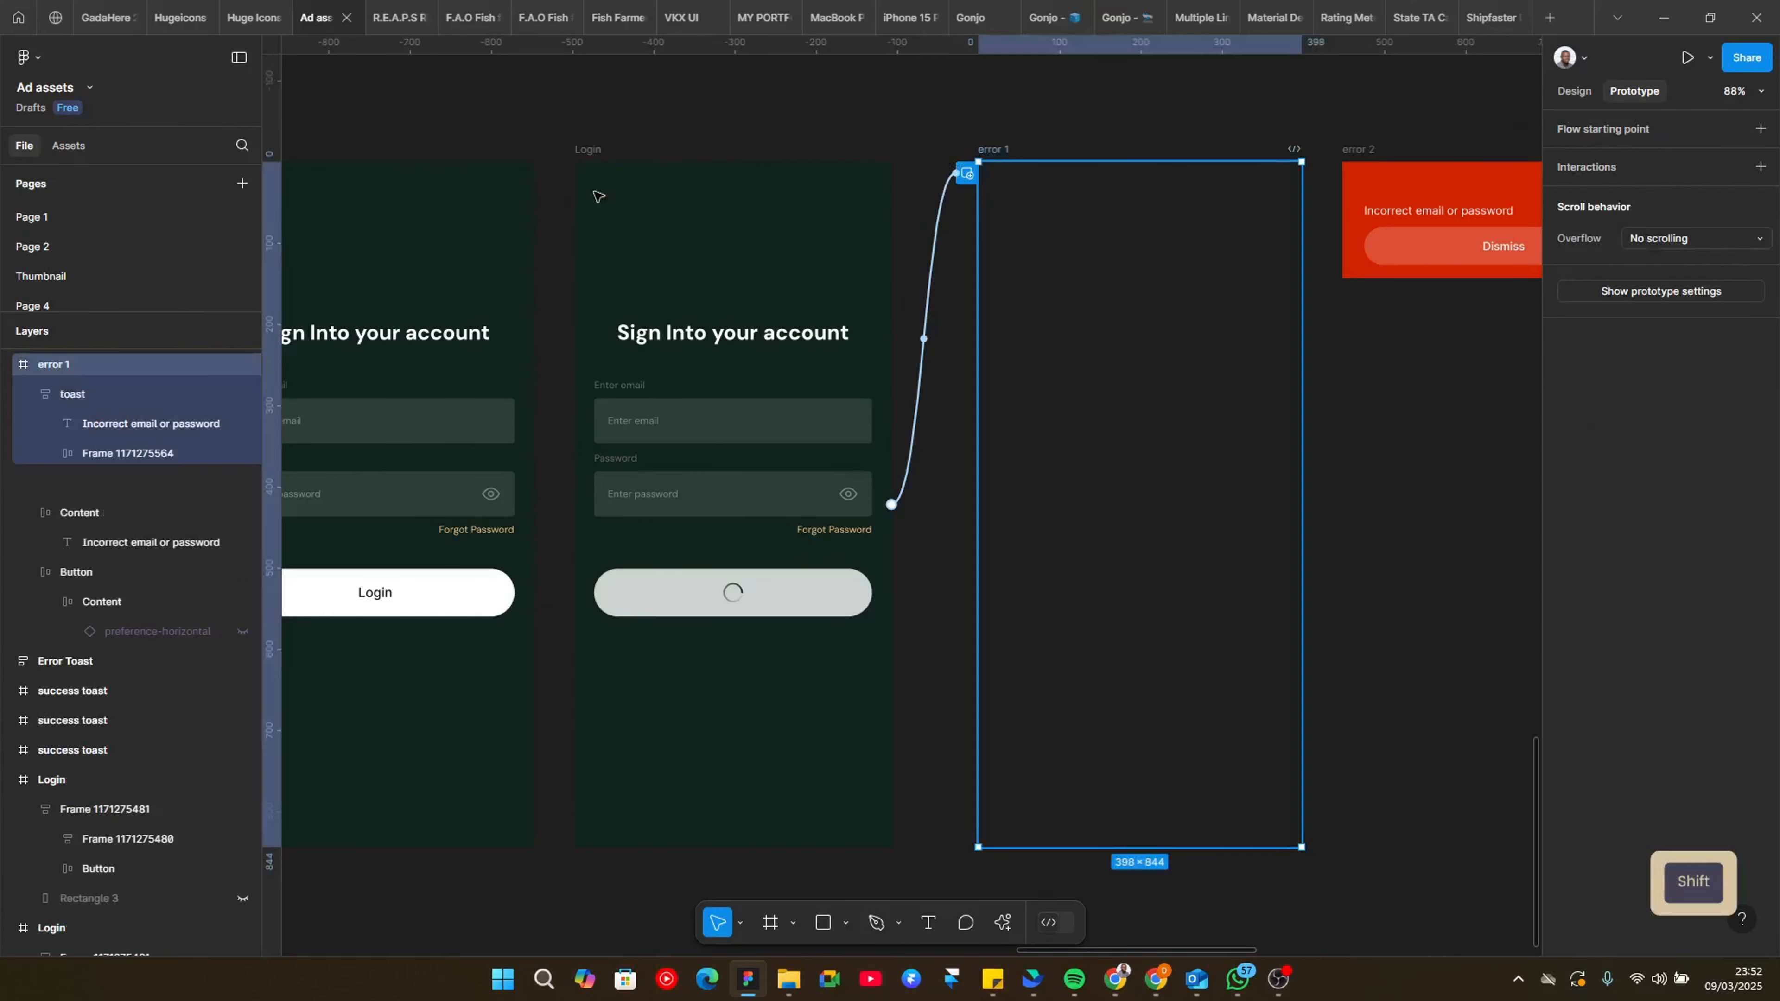
left_click(616, 165)
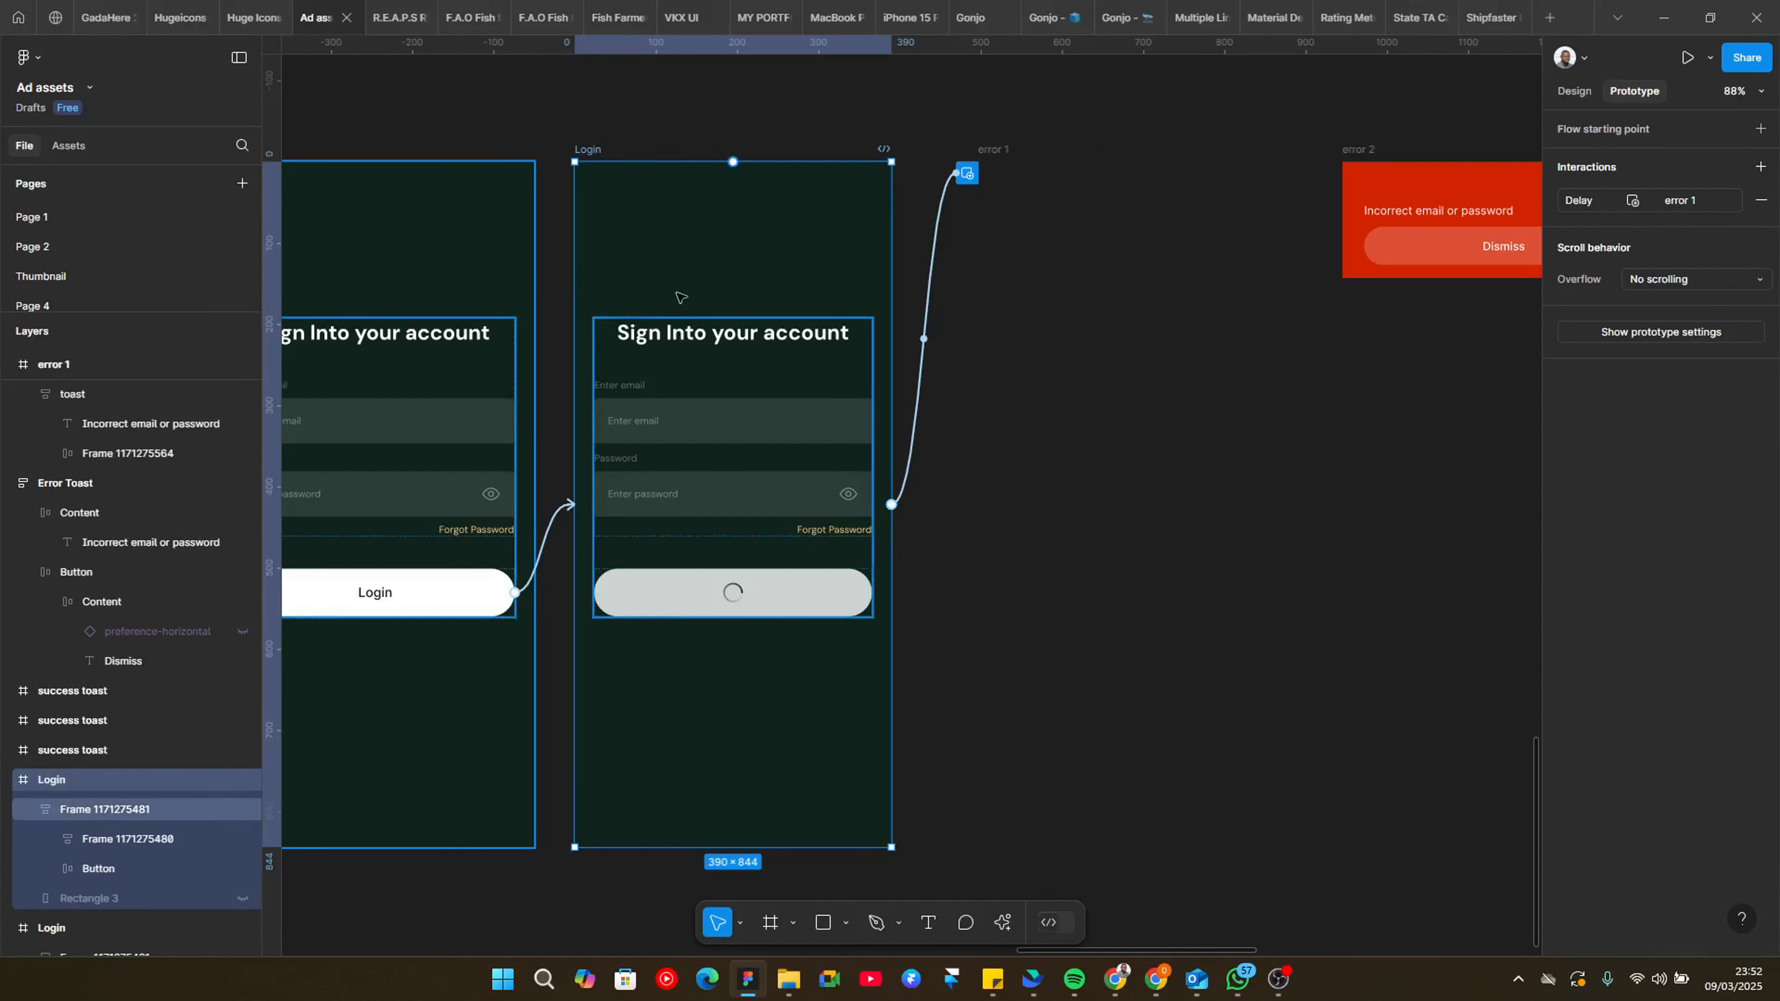
left_click(938, 275)
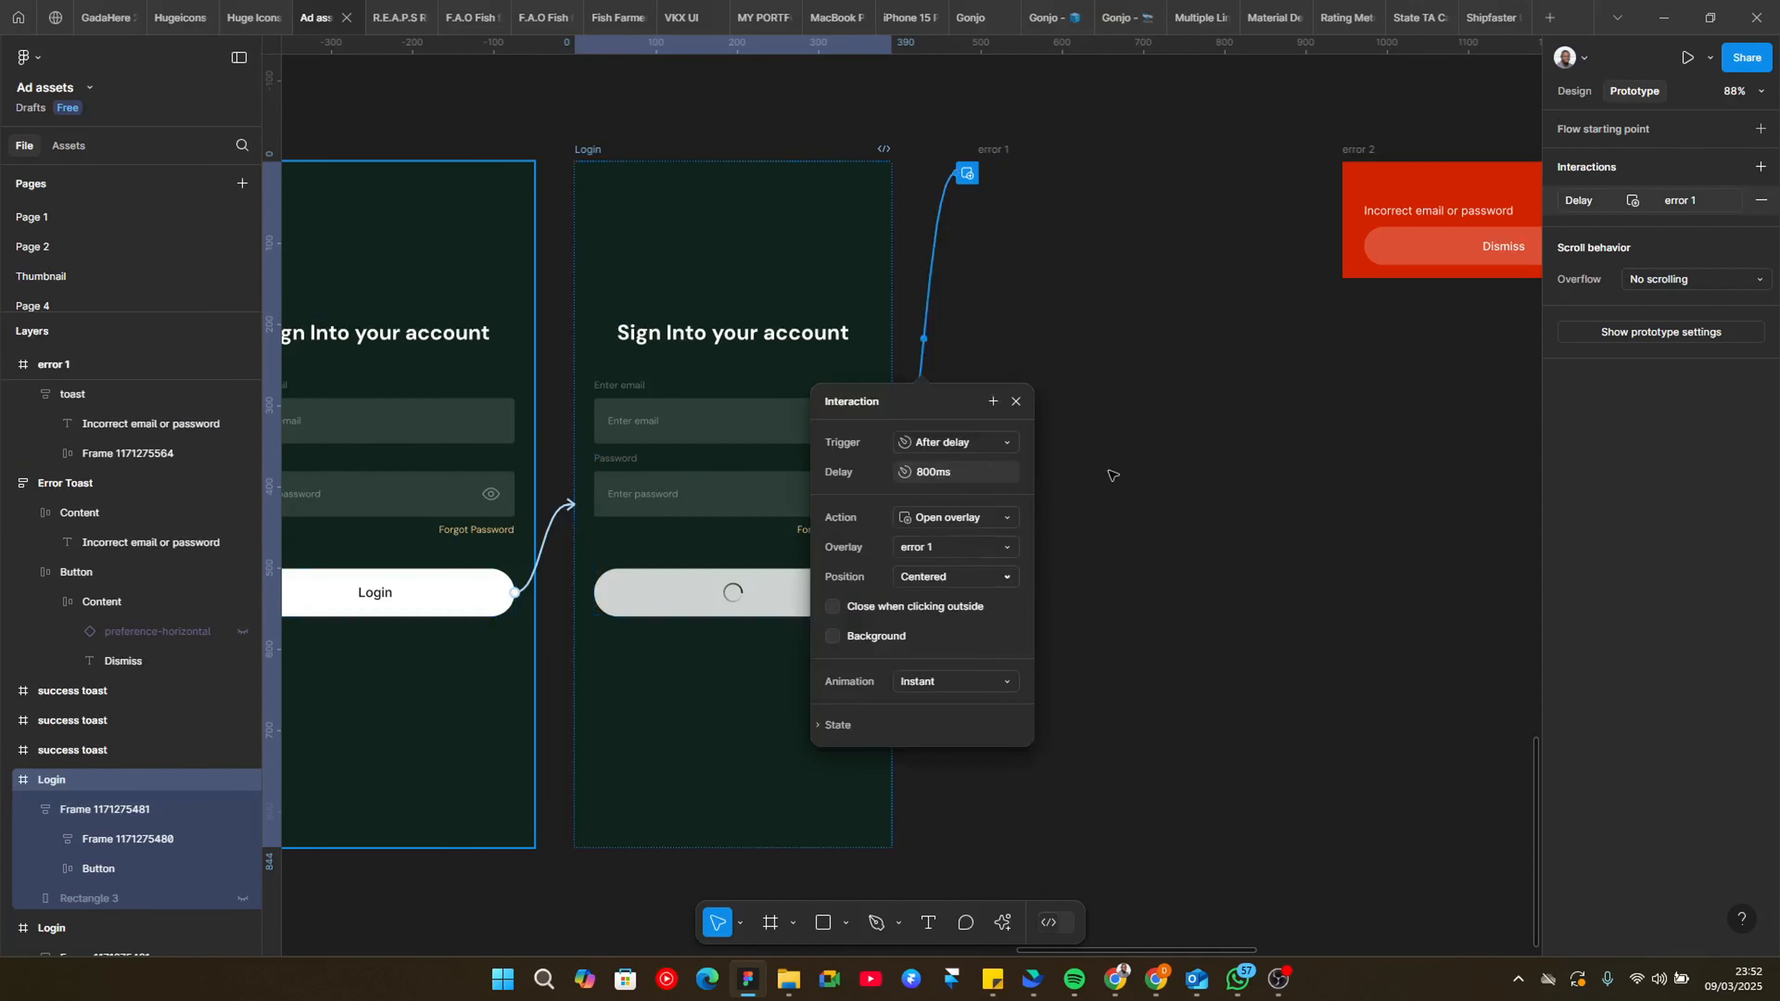
left_click(992, 576)
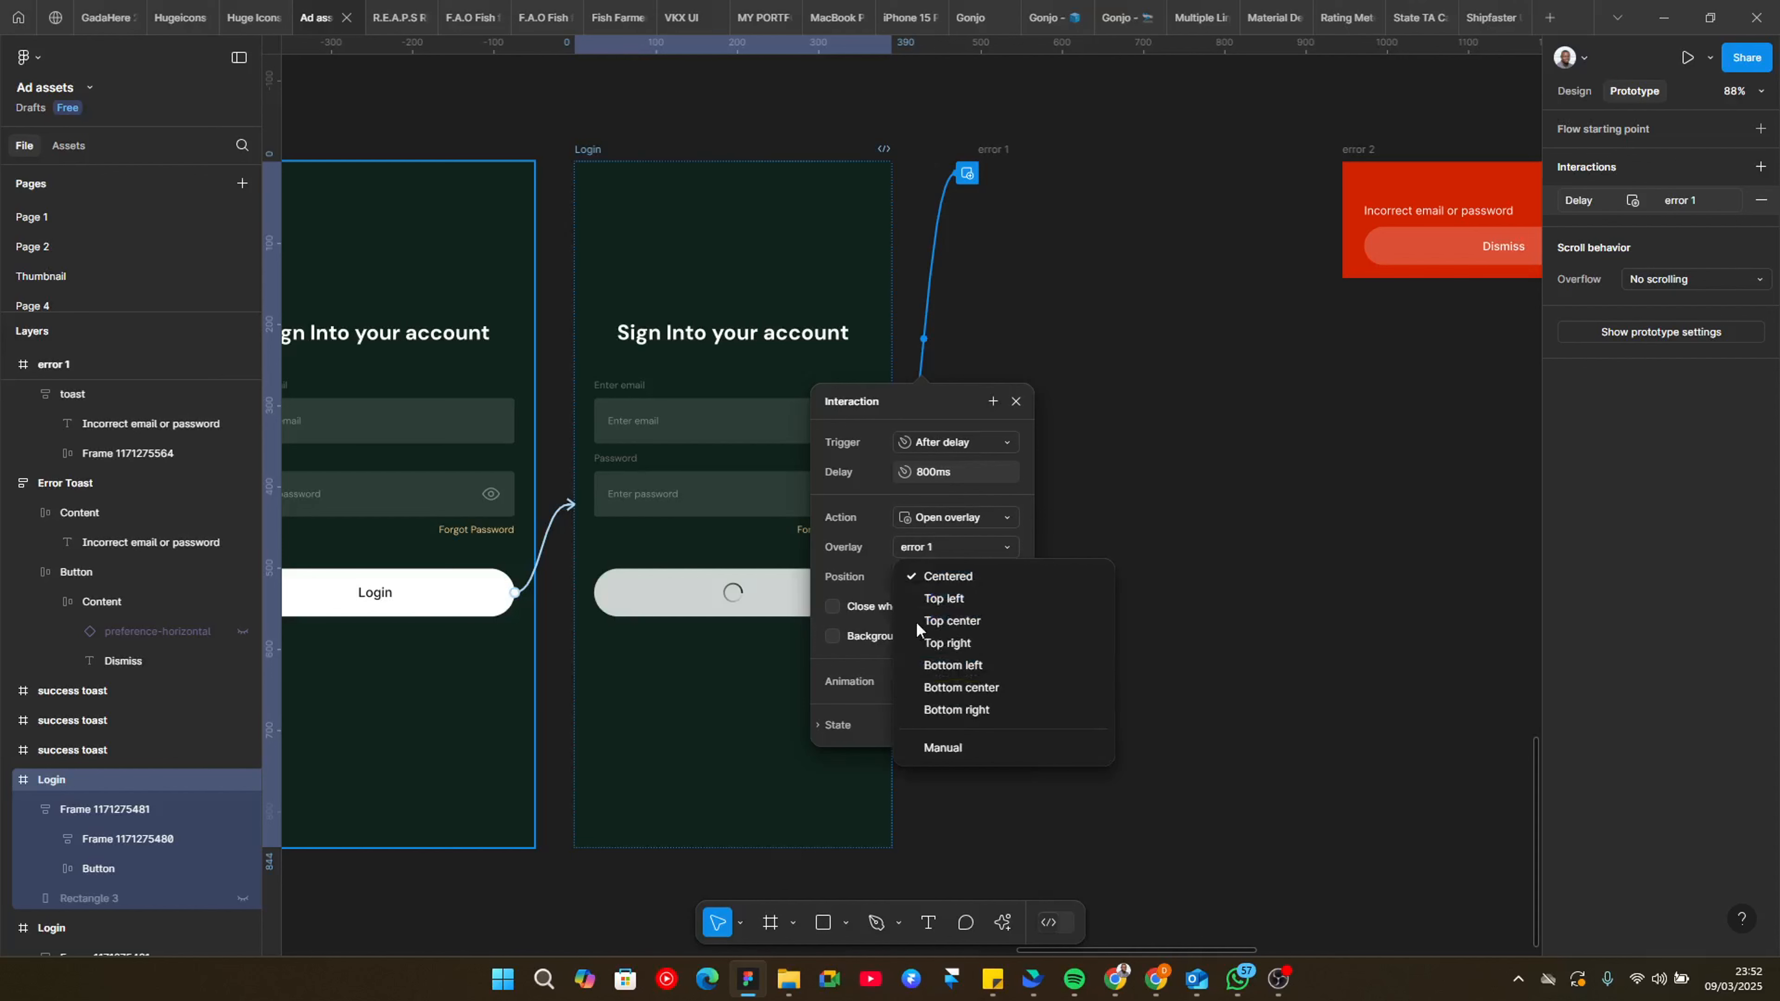
left_click(960, 618)
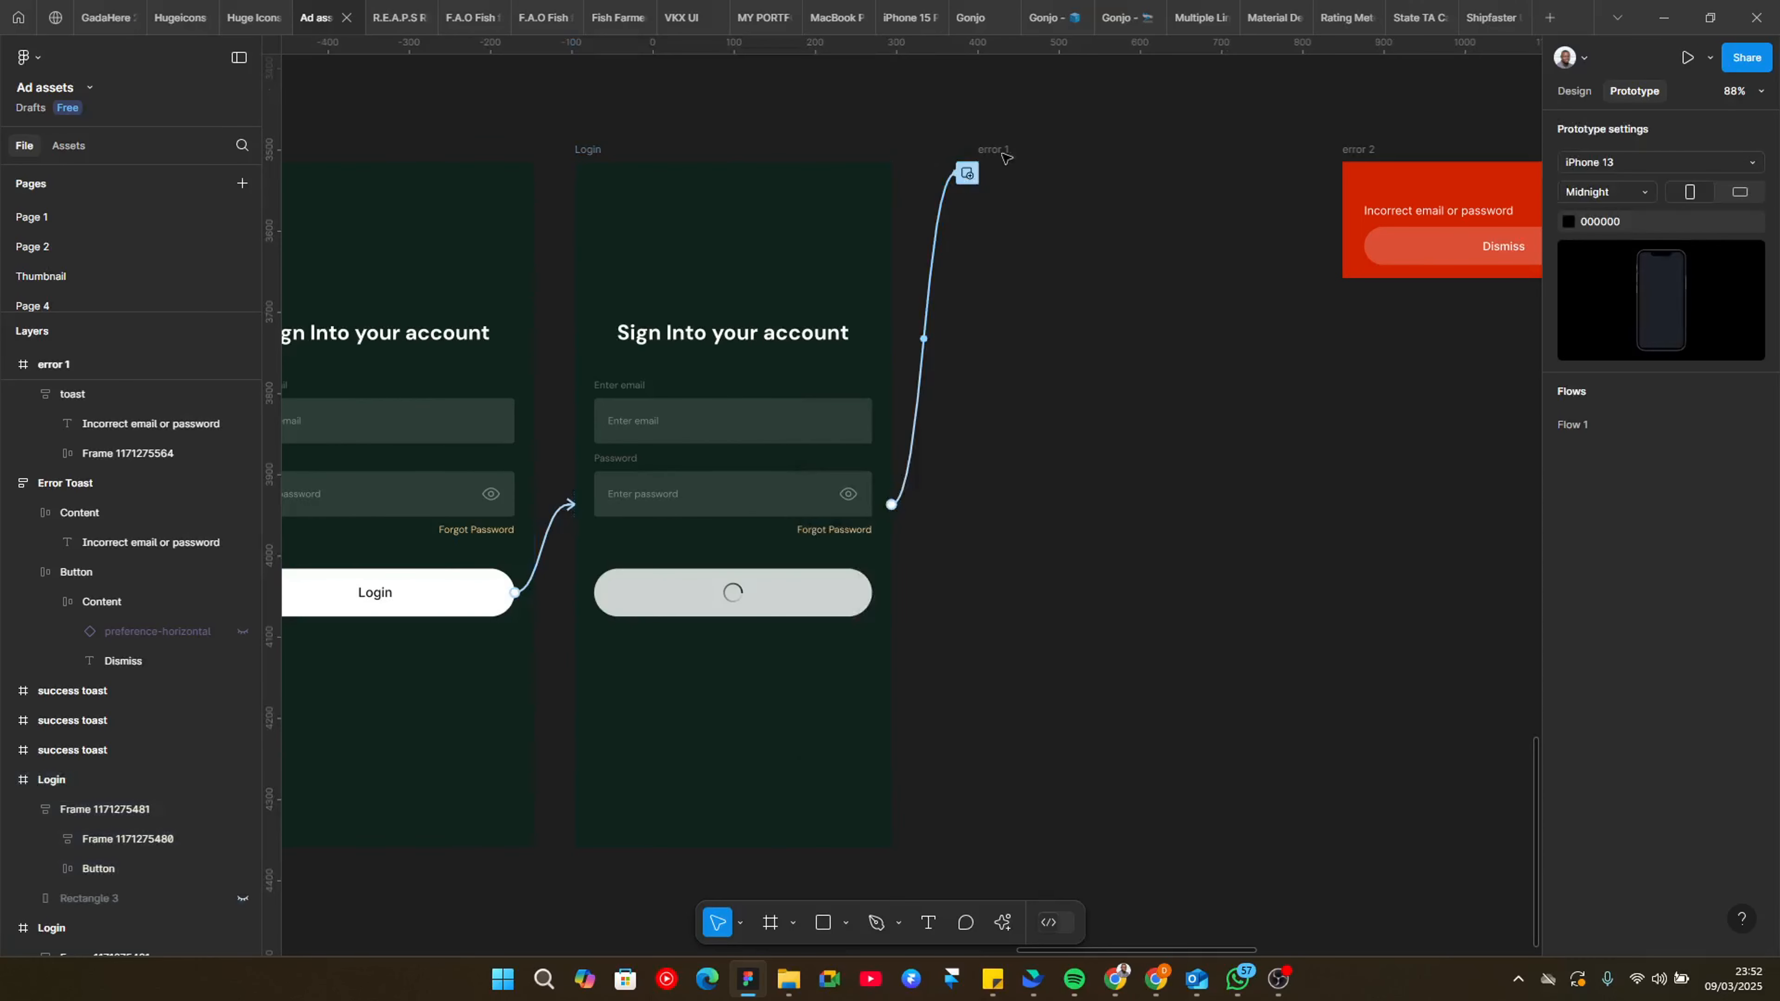
Step: Connect the error 1 frame to the error 2 frame with an interaction triggered After delay
left_click(988, 151)
left_click(988, 156)
left_click_drag(1375, 404, 1013, 471)
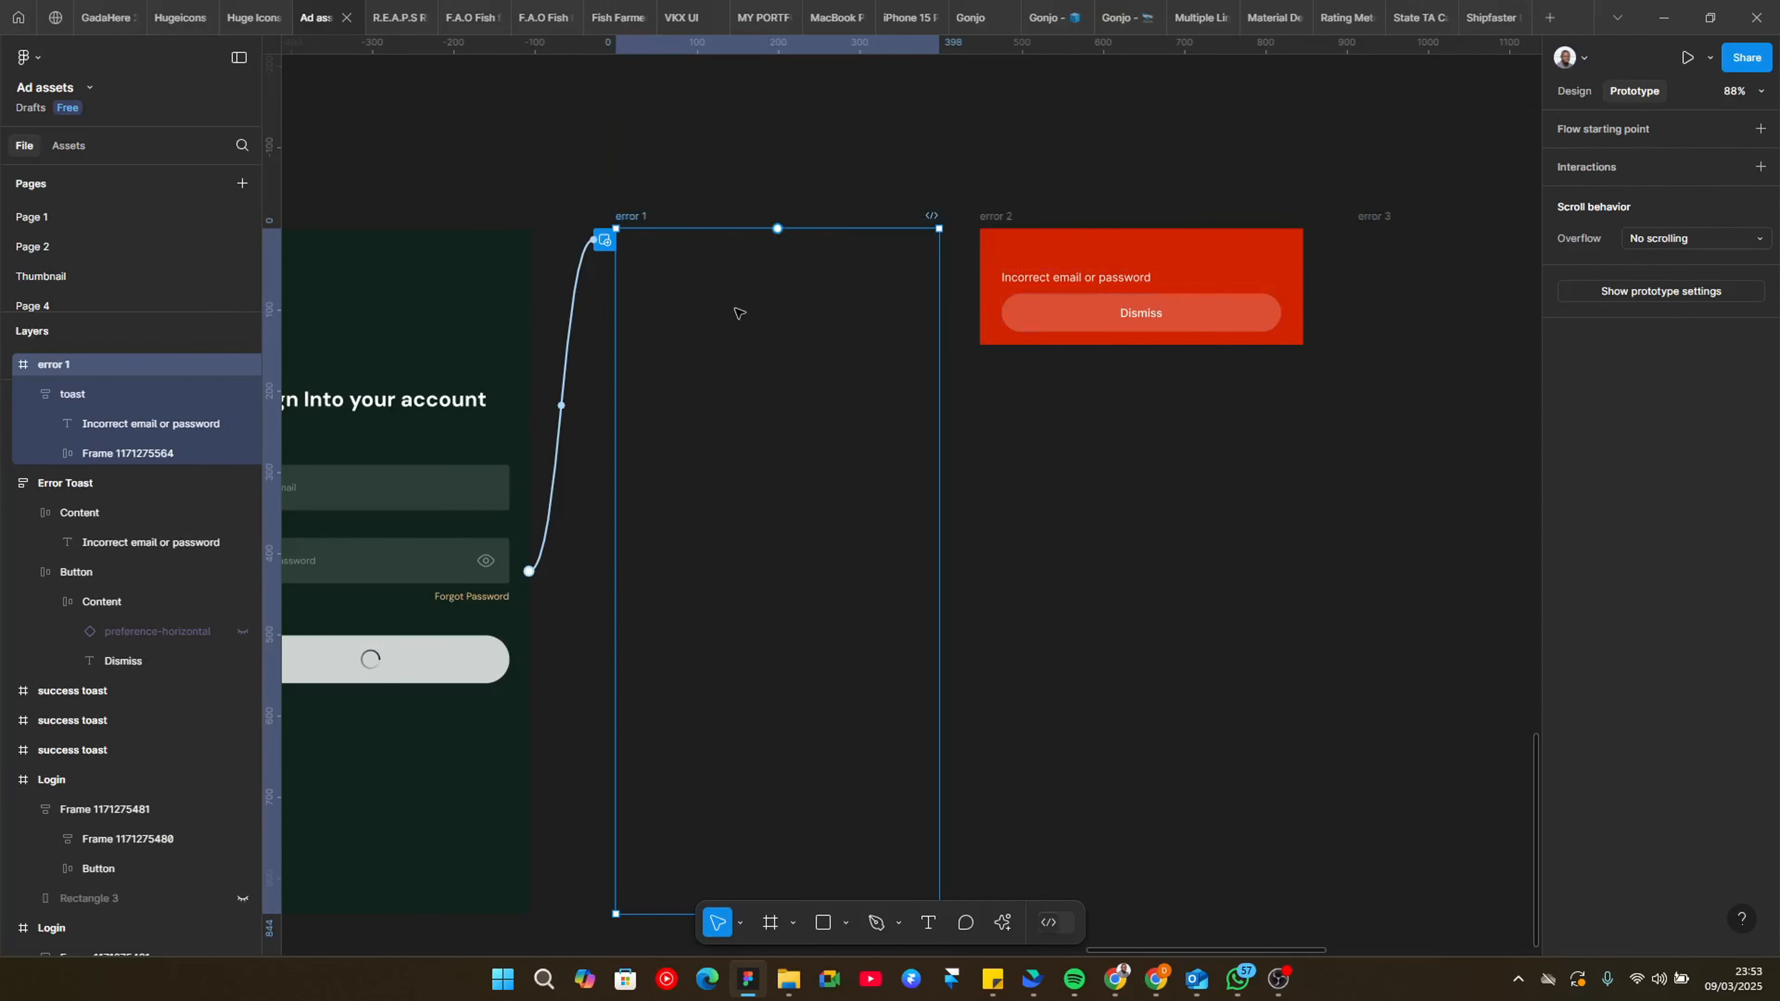
key("ctrl")
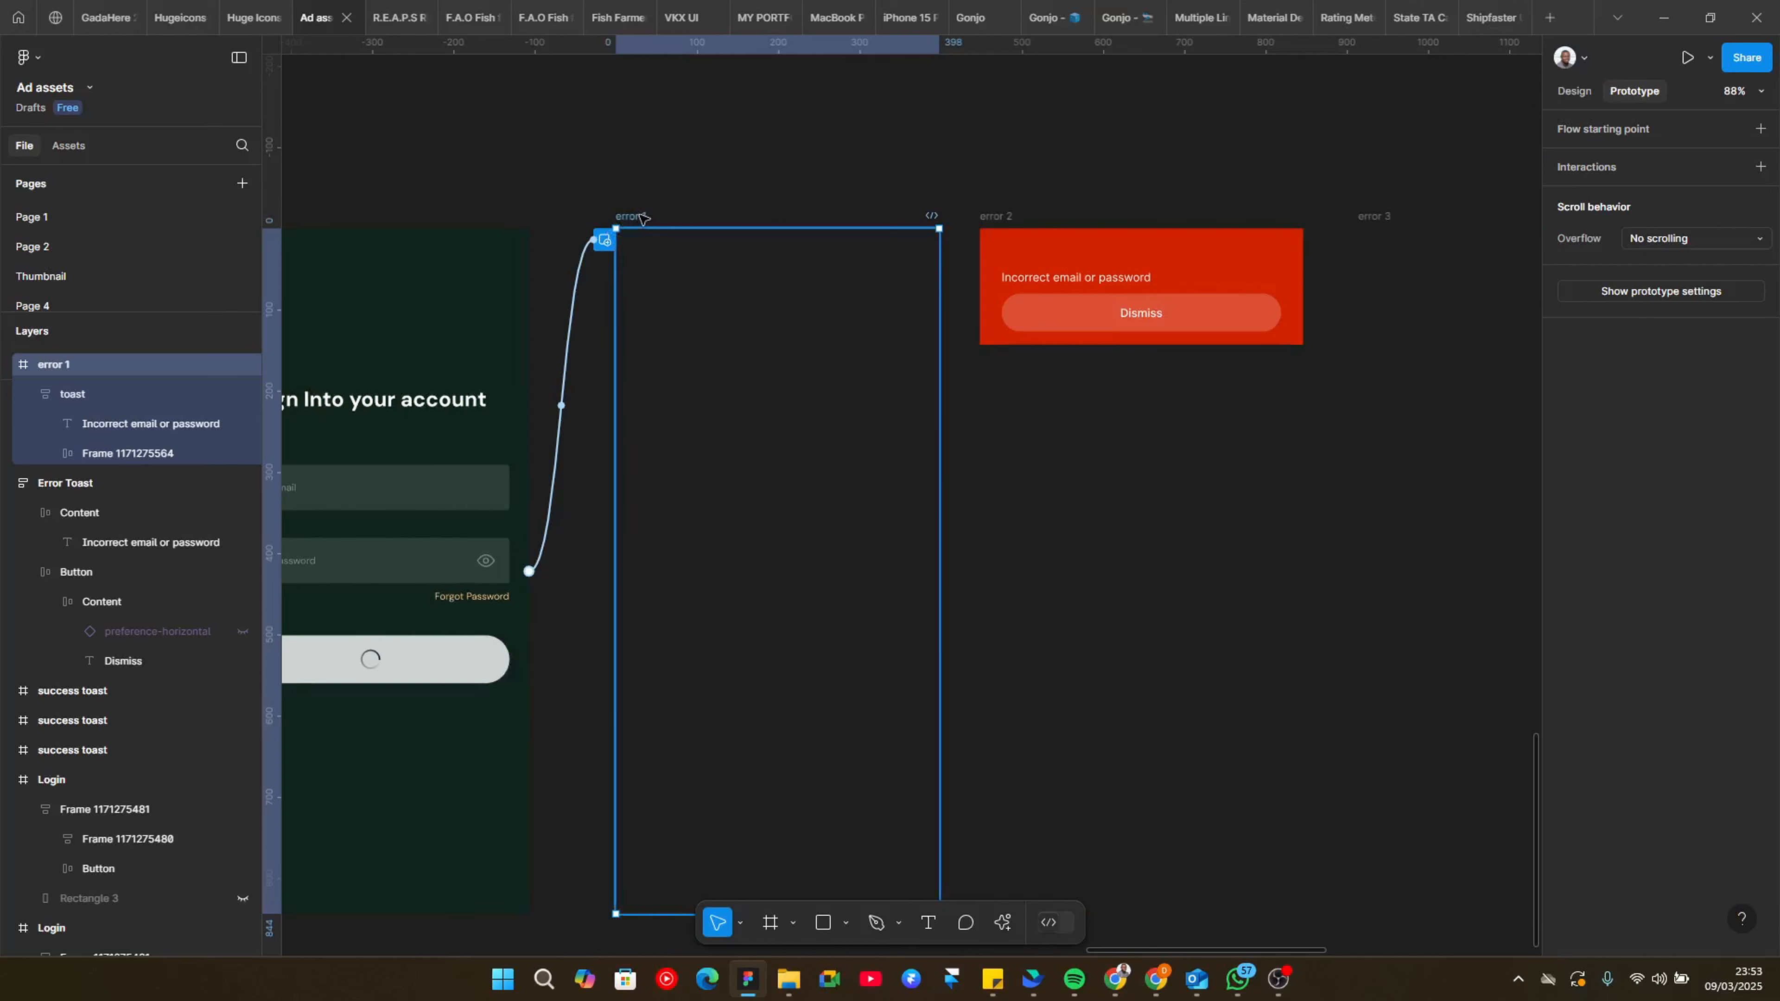
left_click_drag(939, 572, 1106, 560)
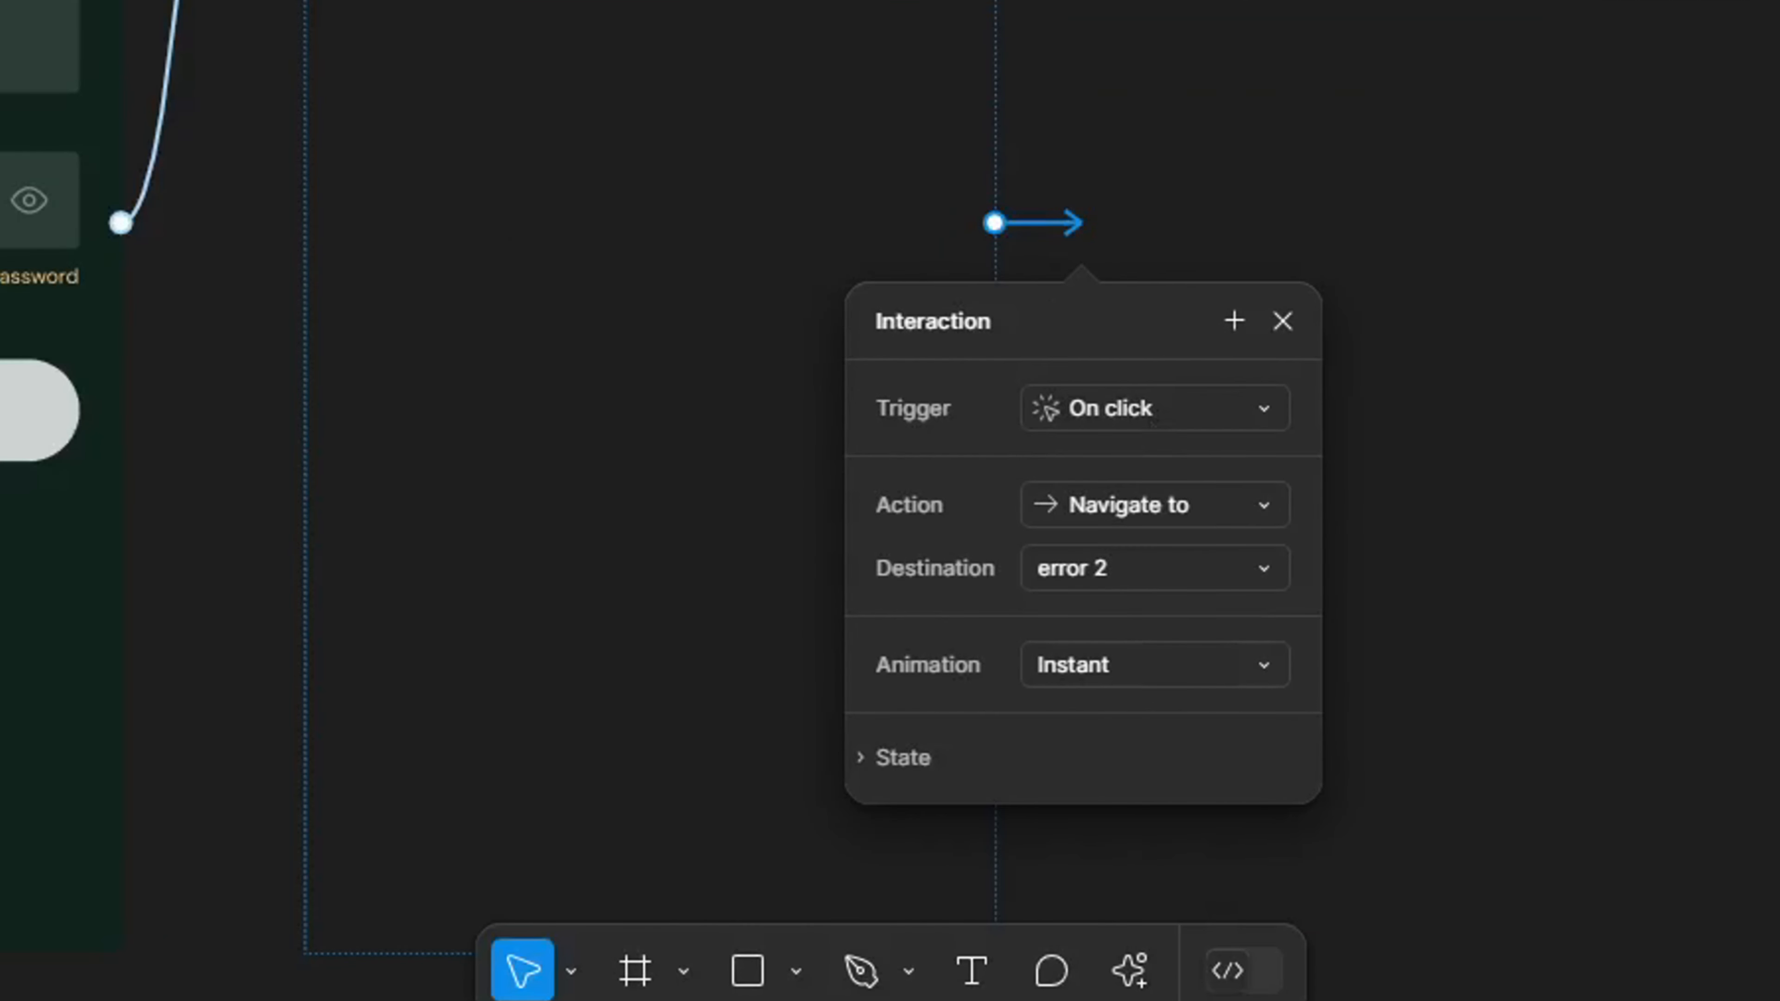
left_click(1191, 421)
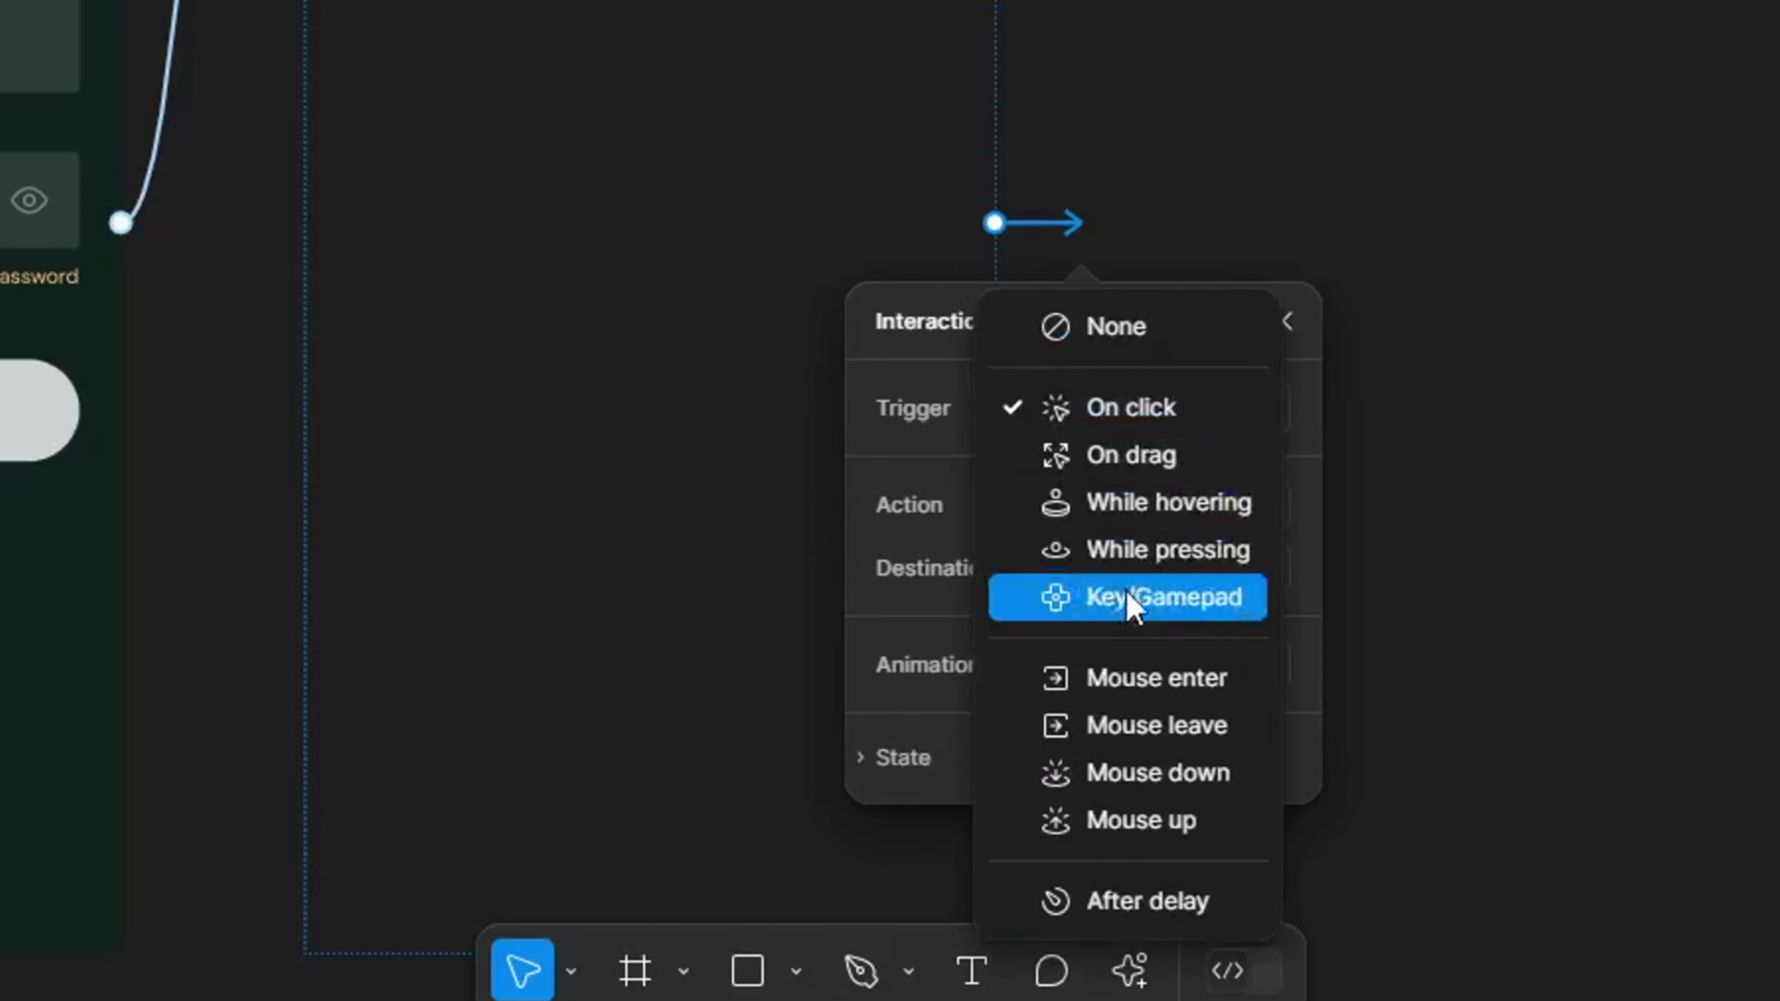
left_click(1148, 902)
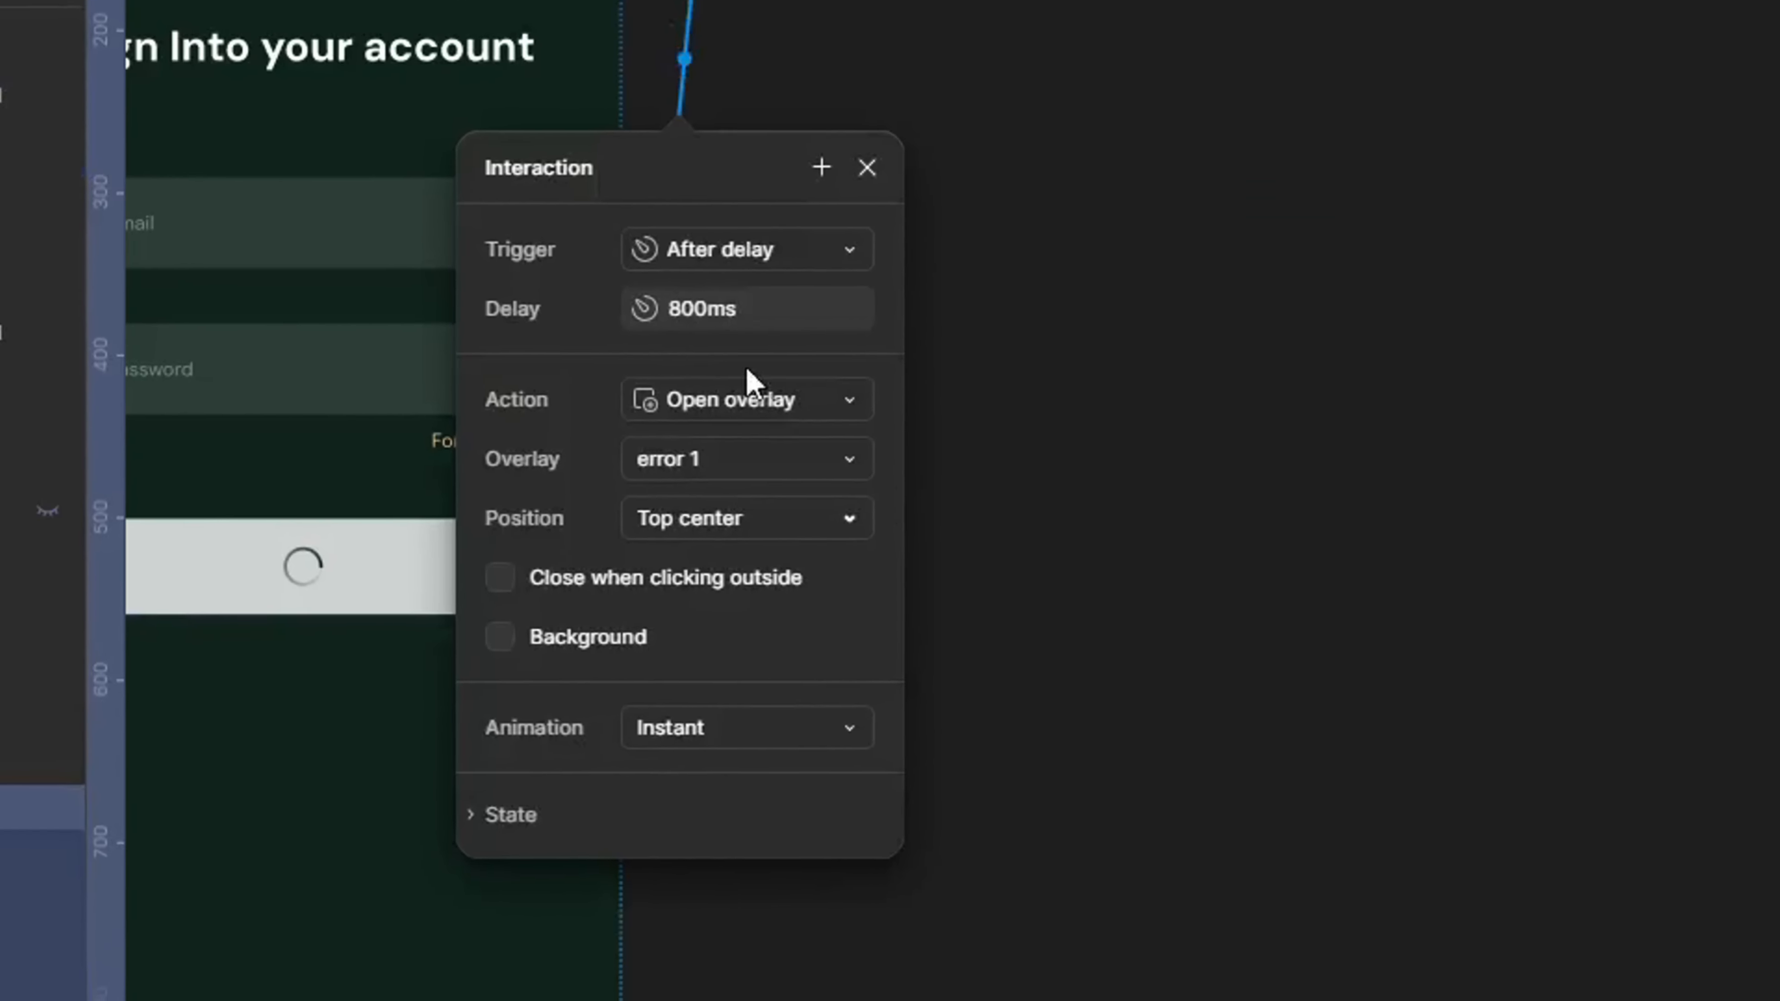
Step: Set the delay before the loading Login screen opens the error 1 overlay to 1200 ms
left_click(823, 316)
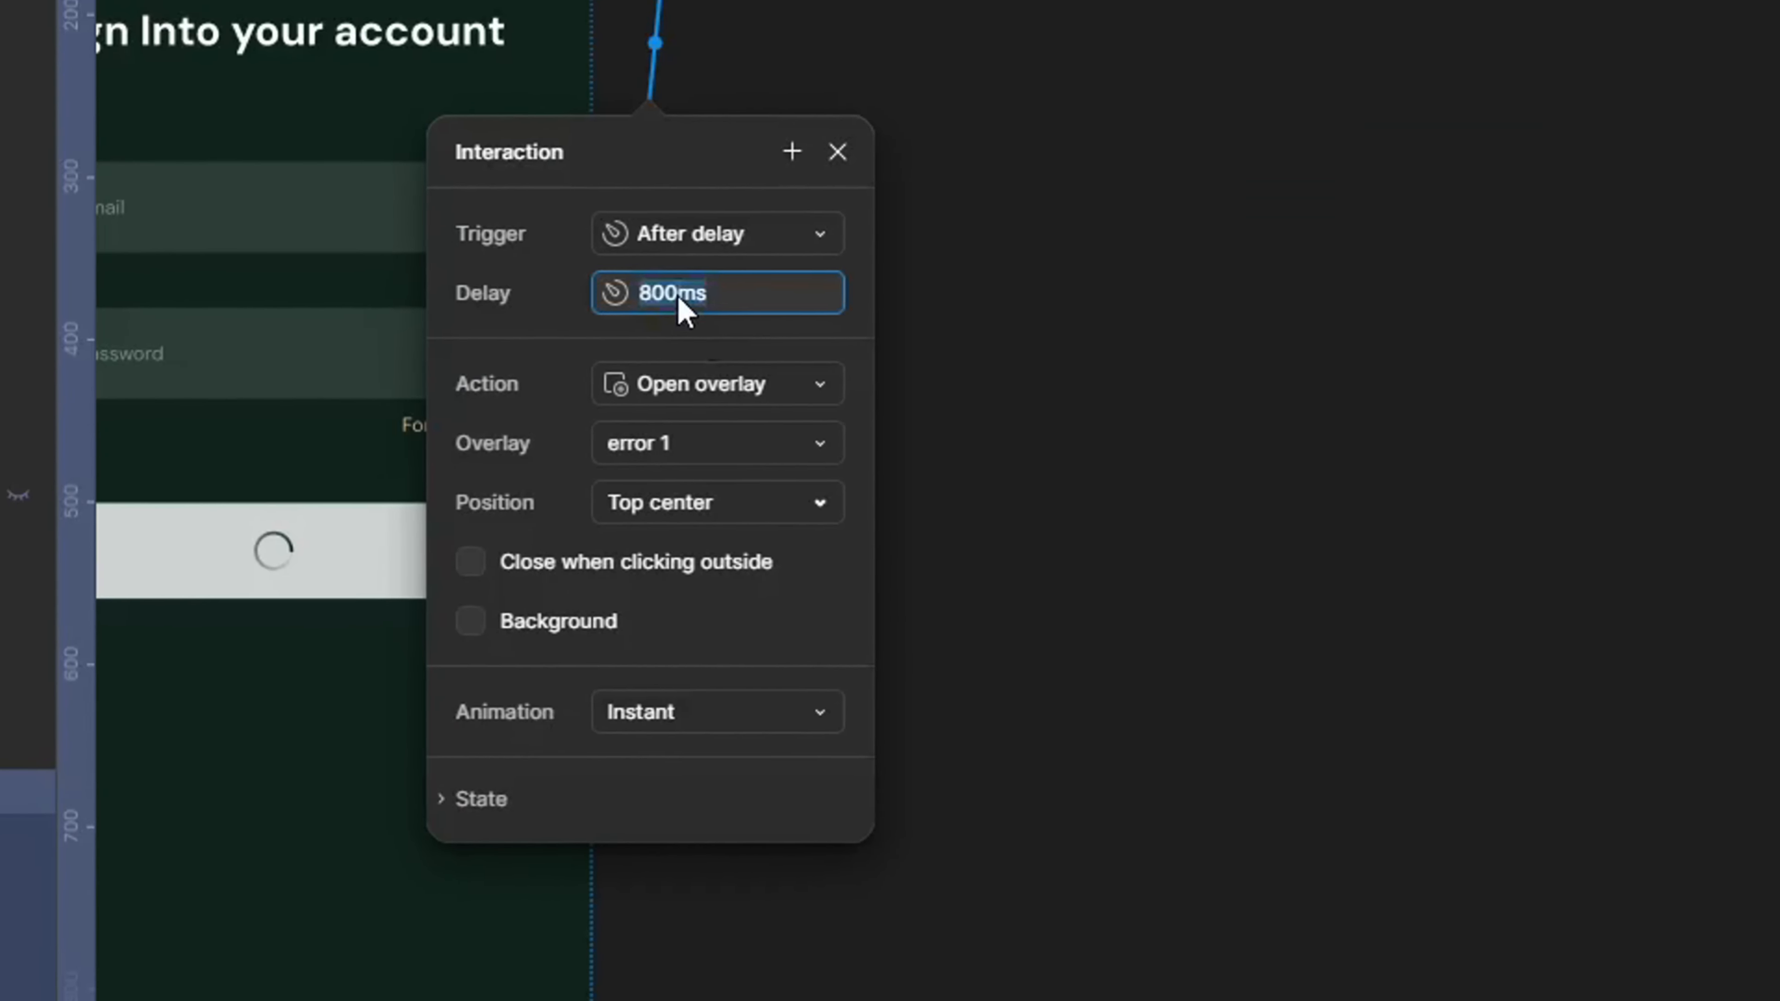
type("1200")
key("Return")
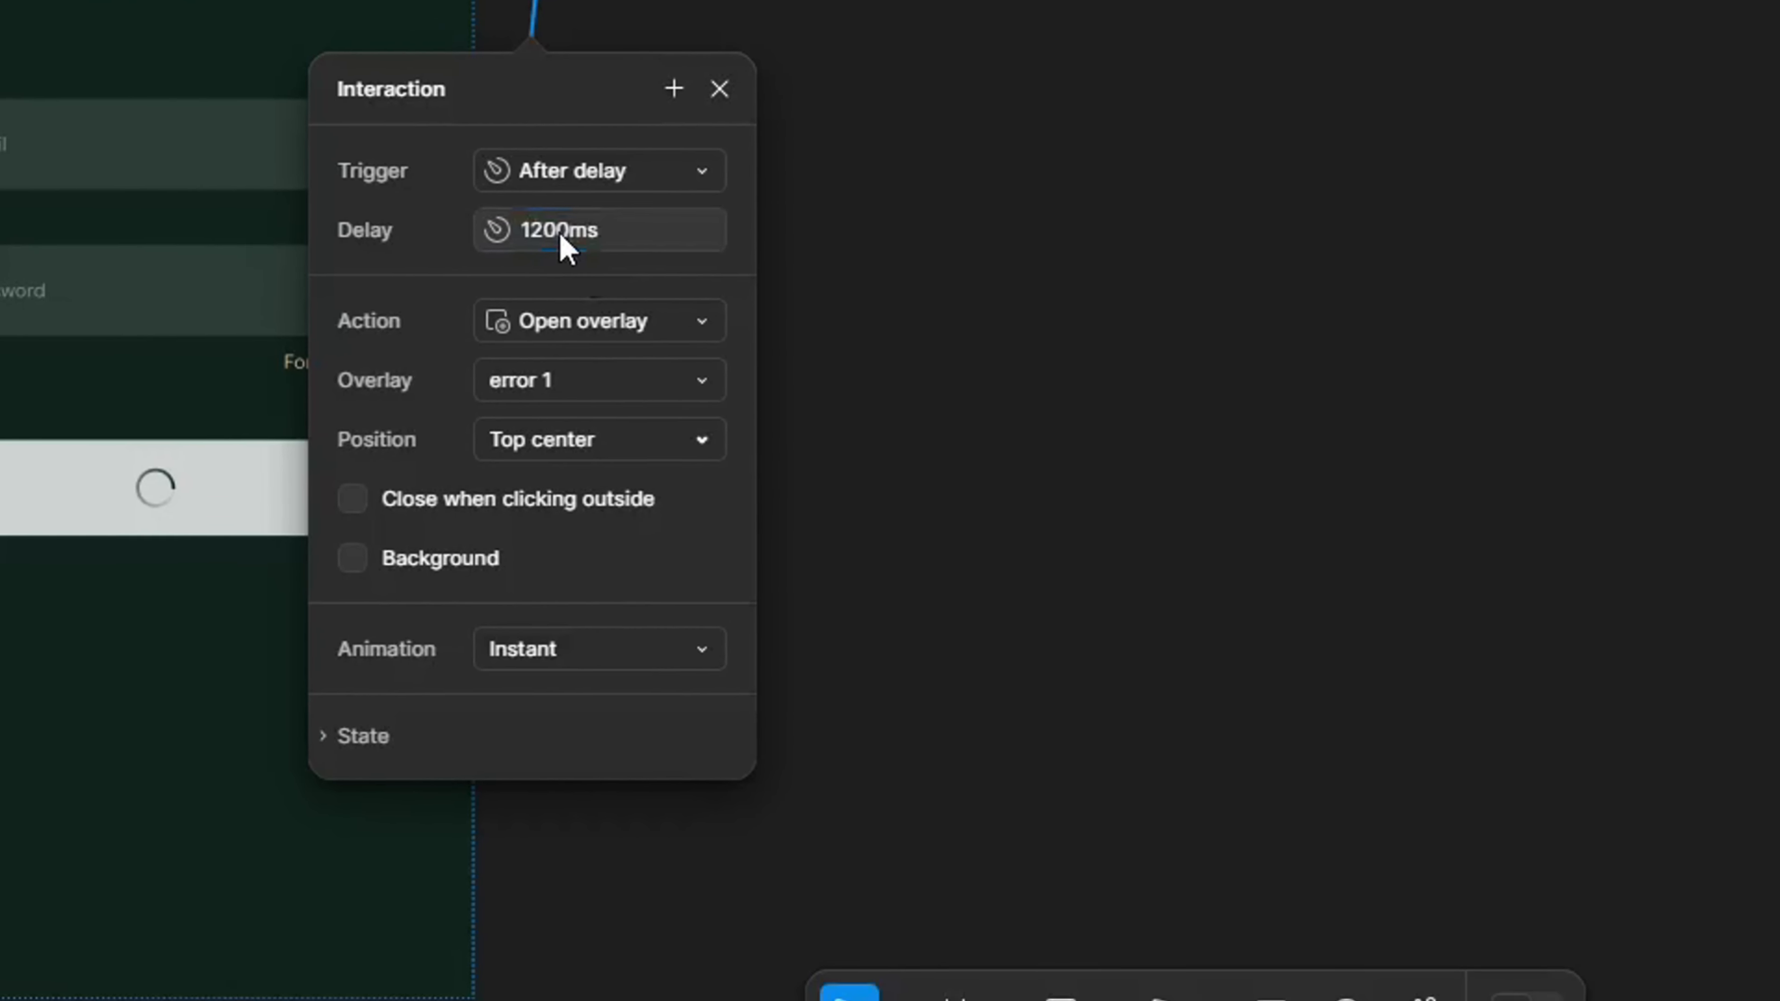
Step: Set the delay of the interaction from error 1 to error 2 to 500 ms
left_click(1229, 43)
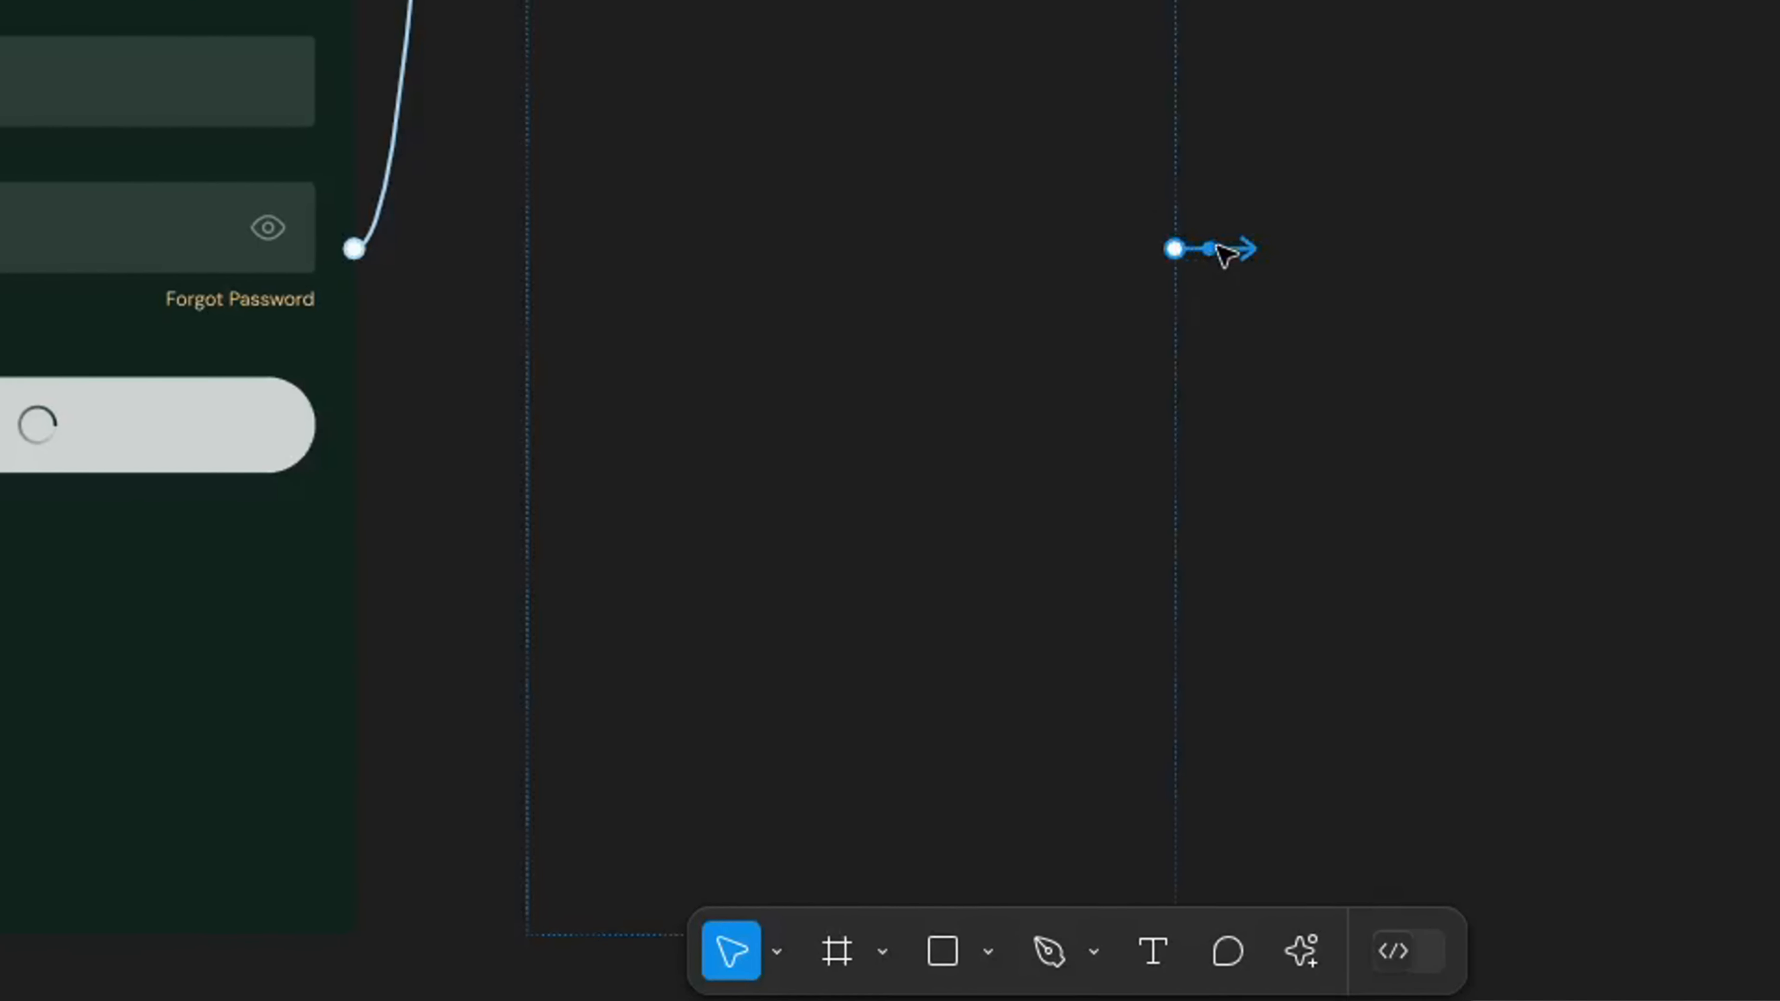
left_click(1235, 265)
left_click(1298, 495)
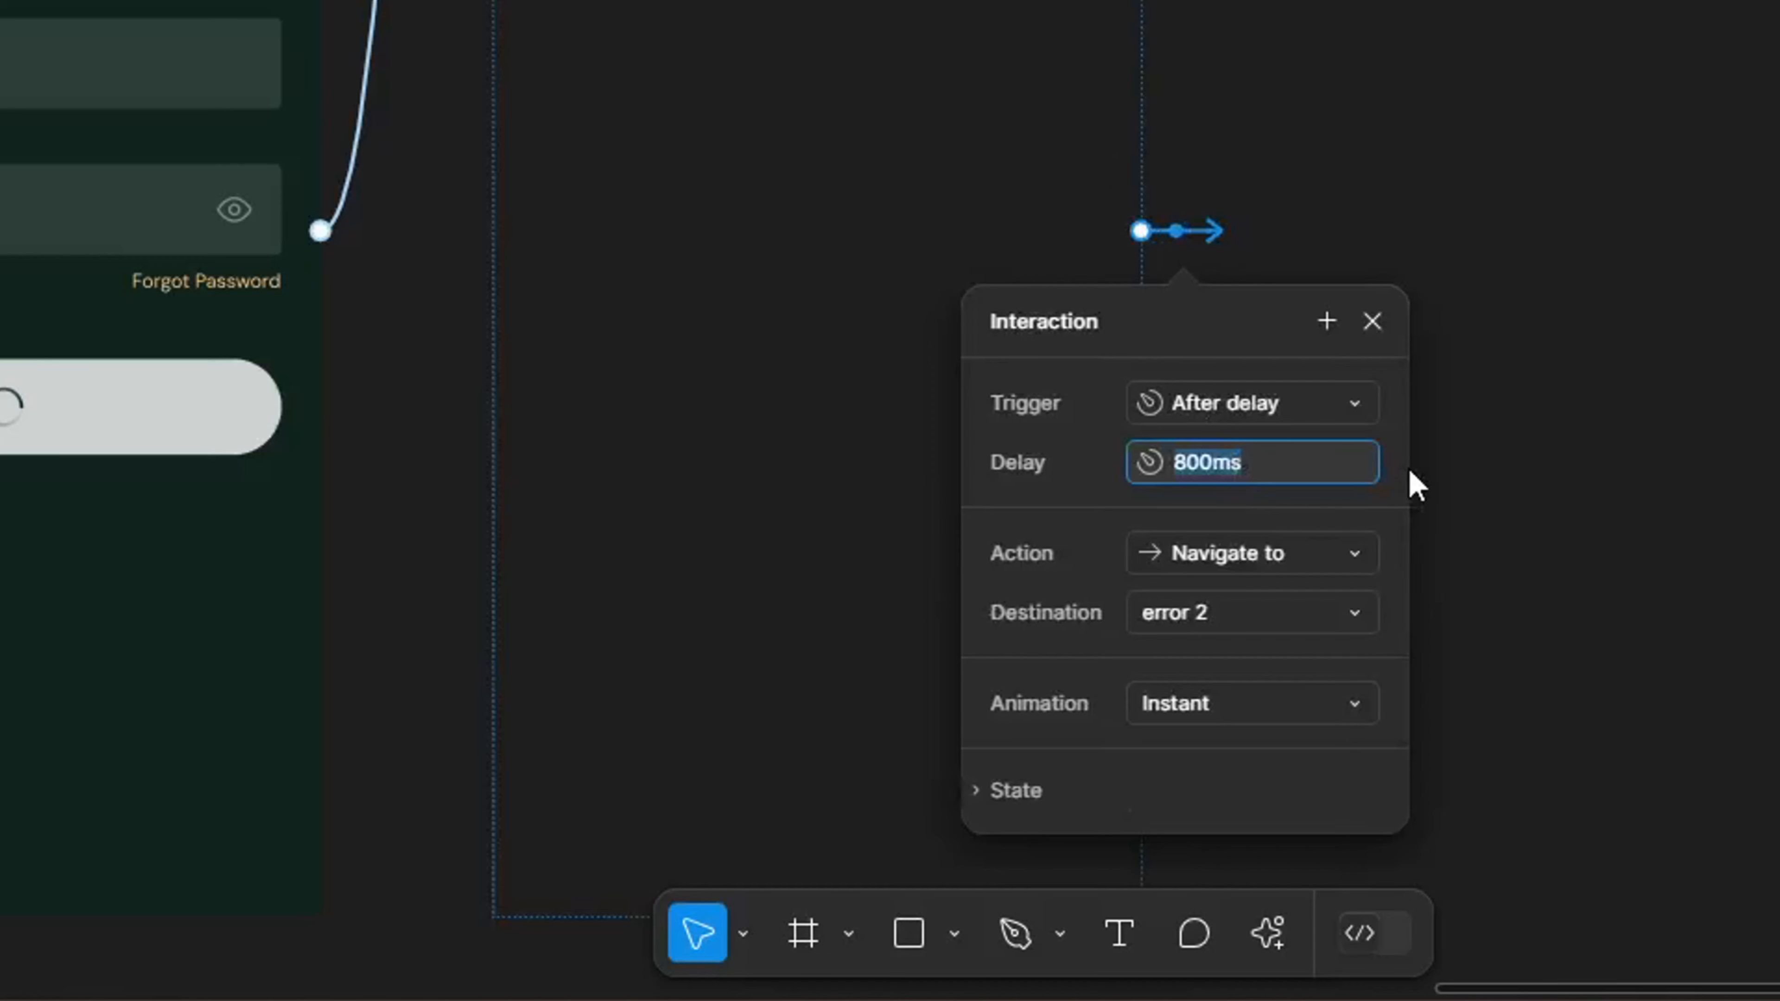
type("500")
Step: Set the animation of the interaction from error 1 to error 2 to Smart animate with a Linear curve
left_click(1241, 708)
left_click(1259, 696)
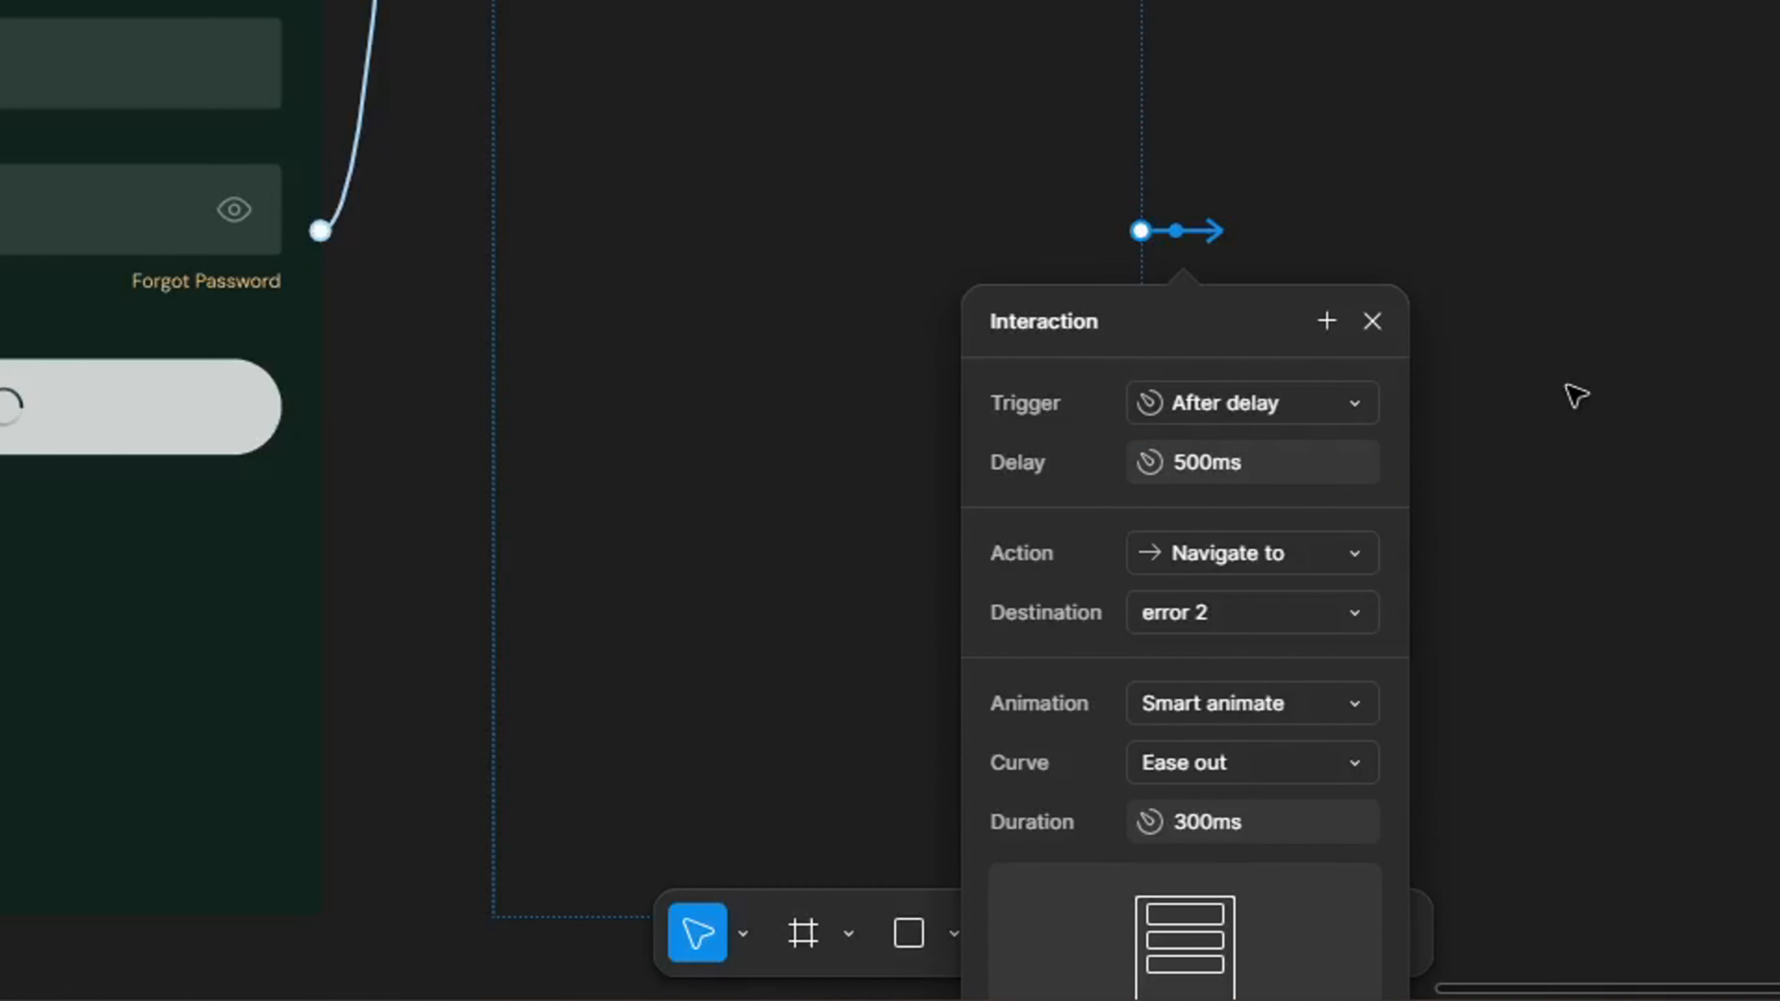
left_click(1267, 761)
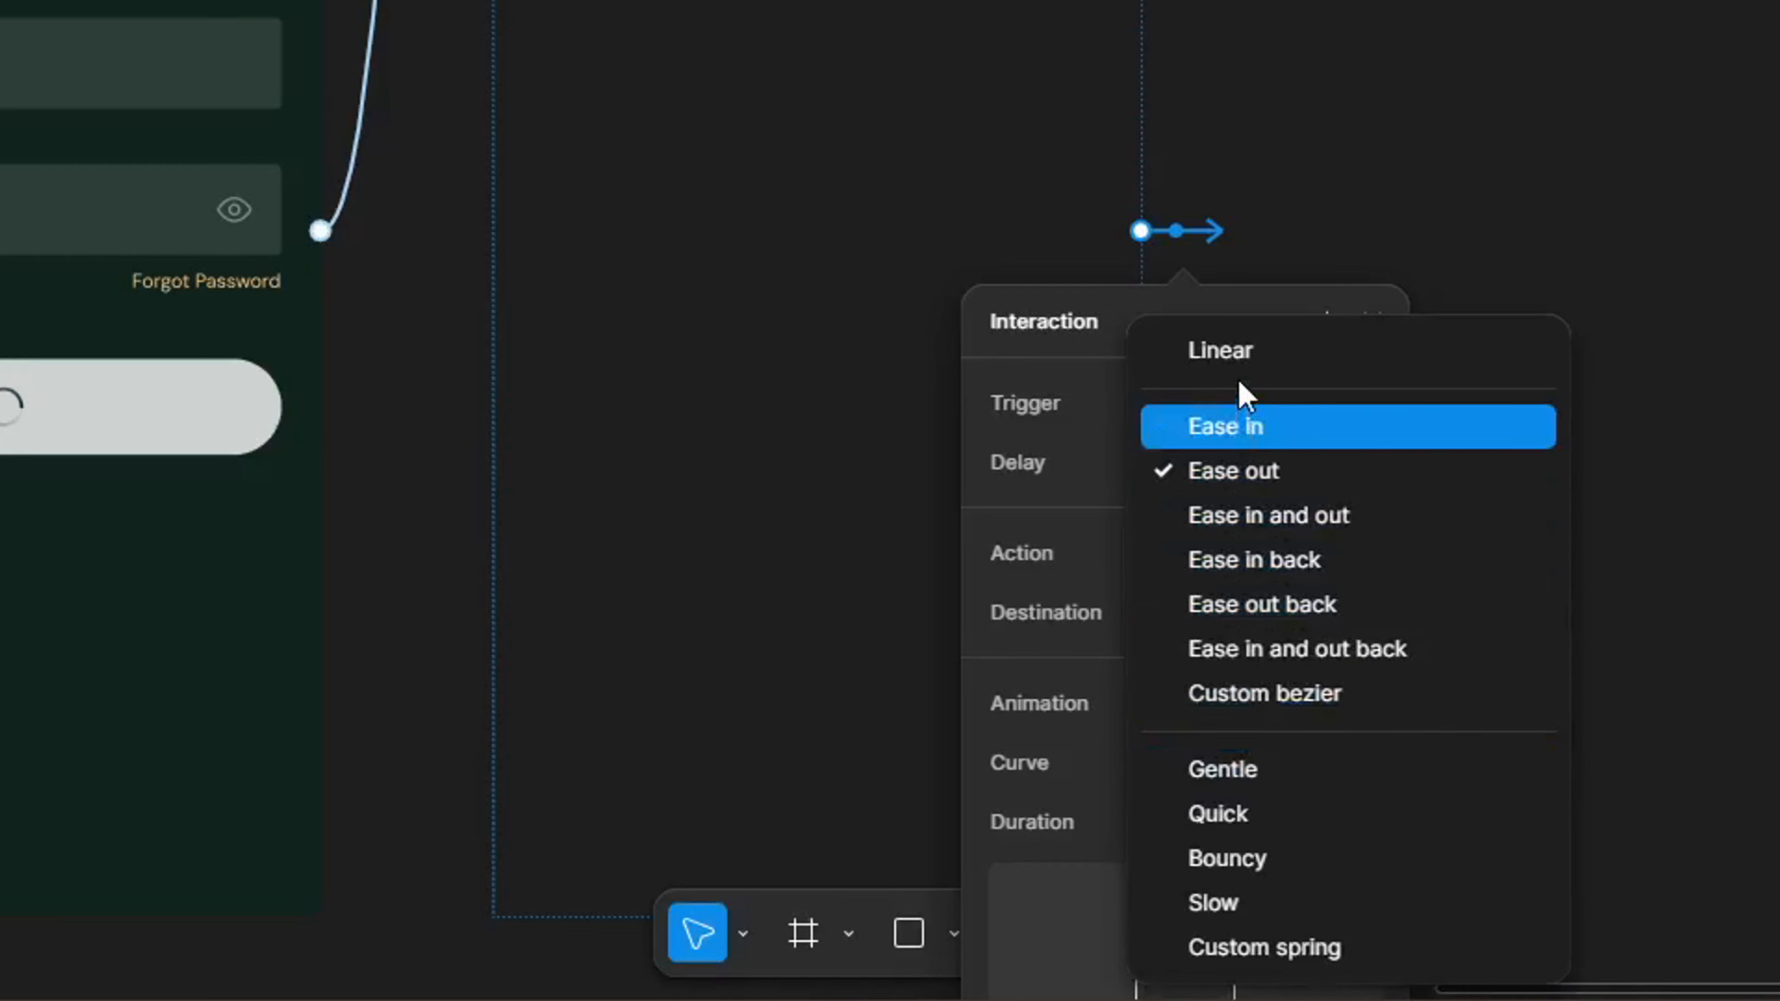
left_click(1237, 346)
left_click(1268, 548)
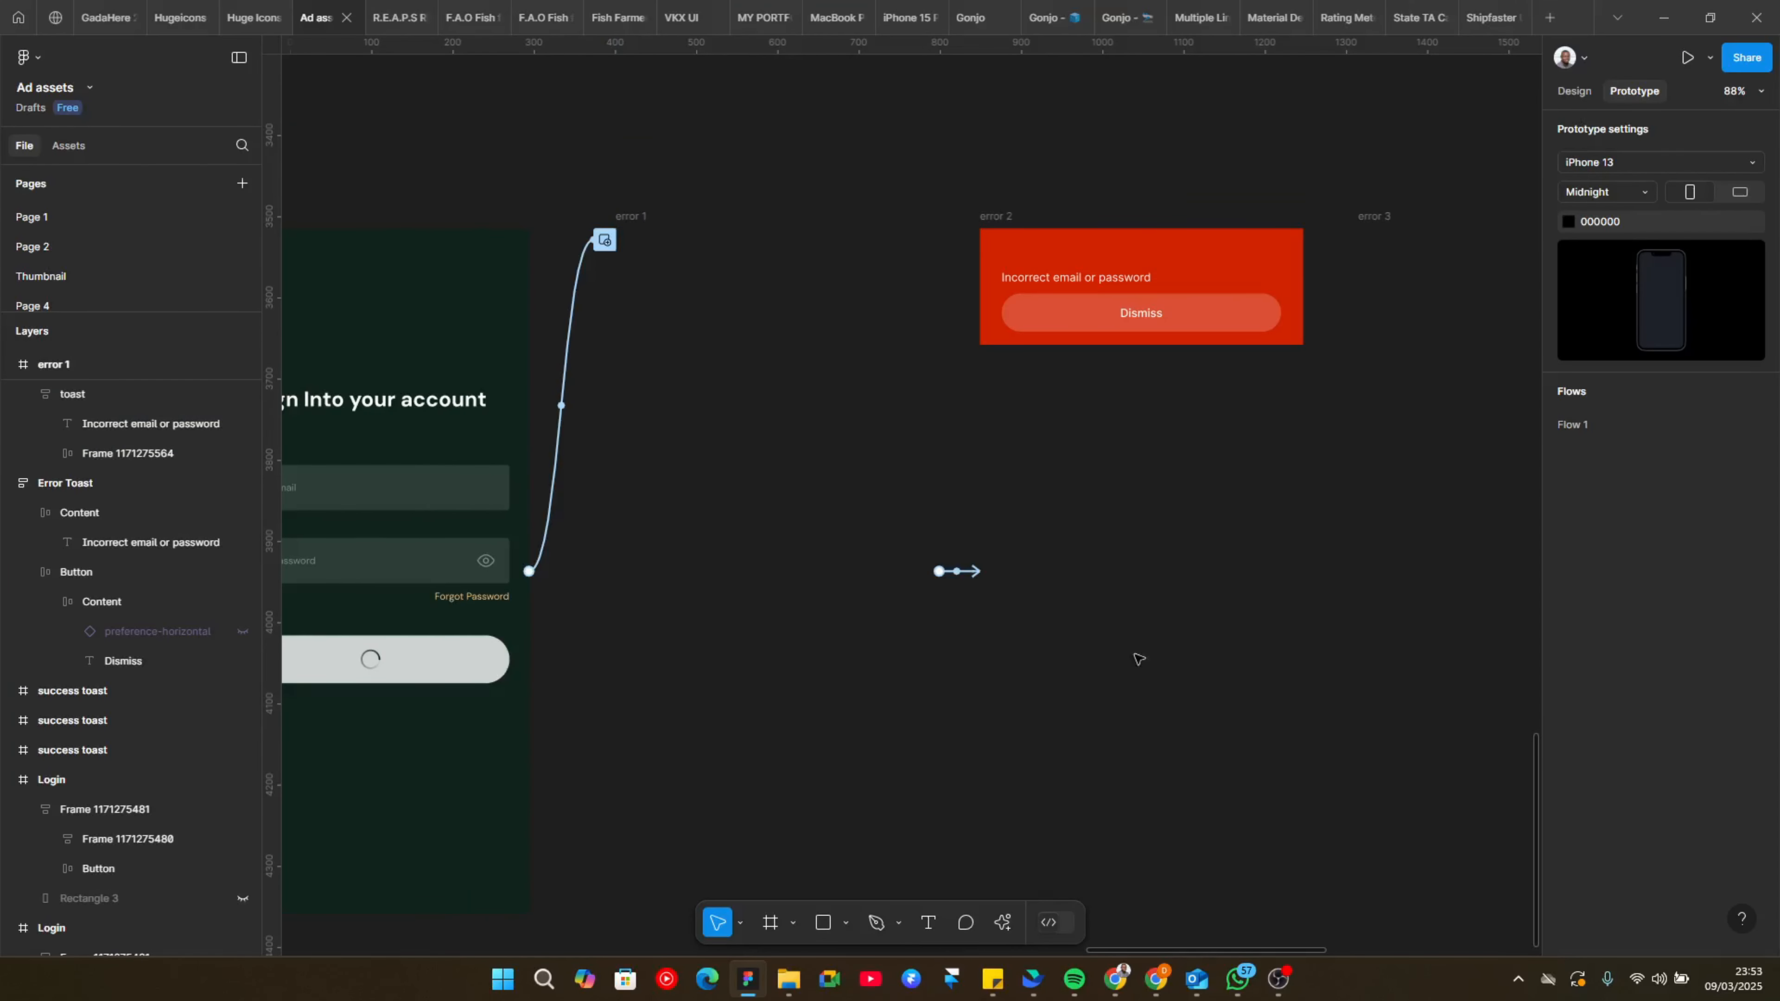
Step: Connect the error 2 frame to the error 3 frame with an interaction triggered After delay
scroll(1139, 659, "right", 5)
left_click(590, 212)
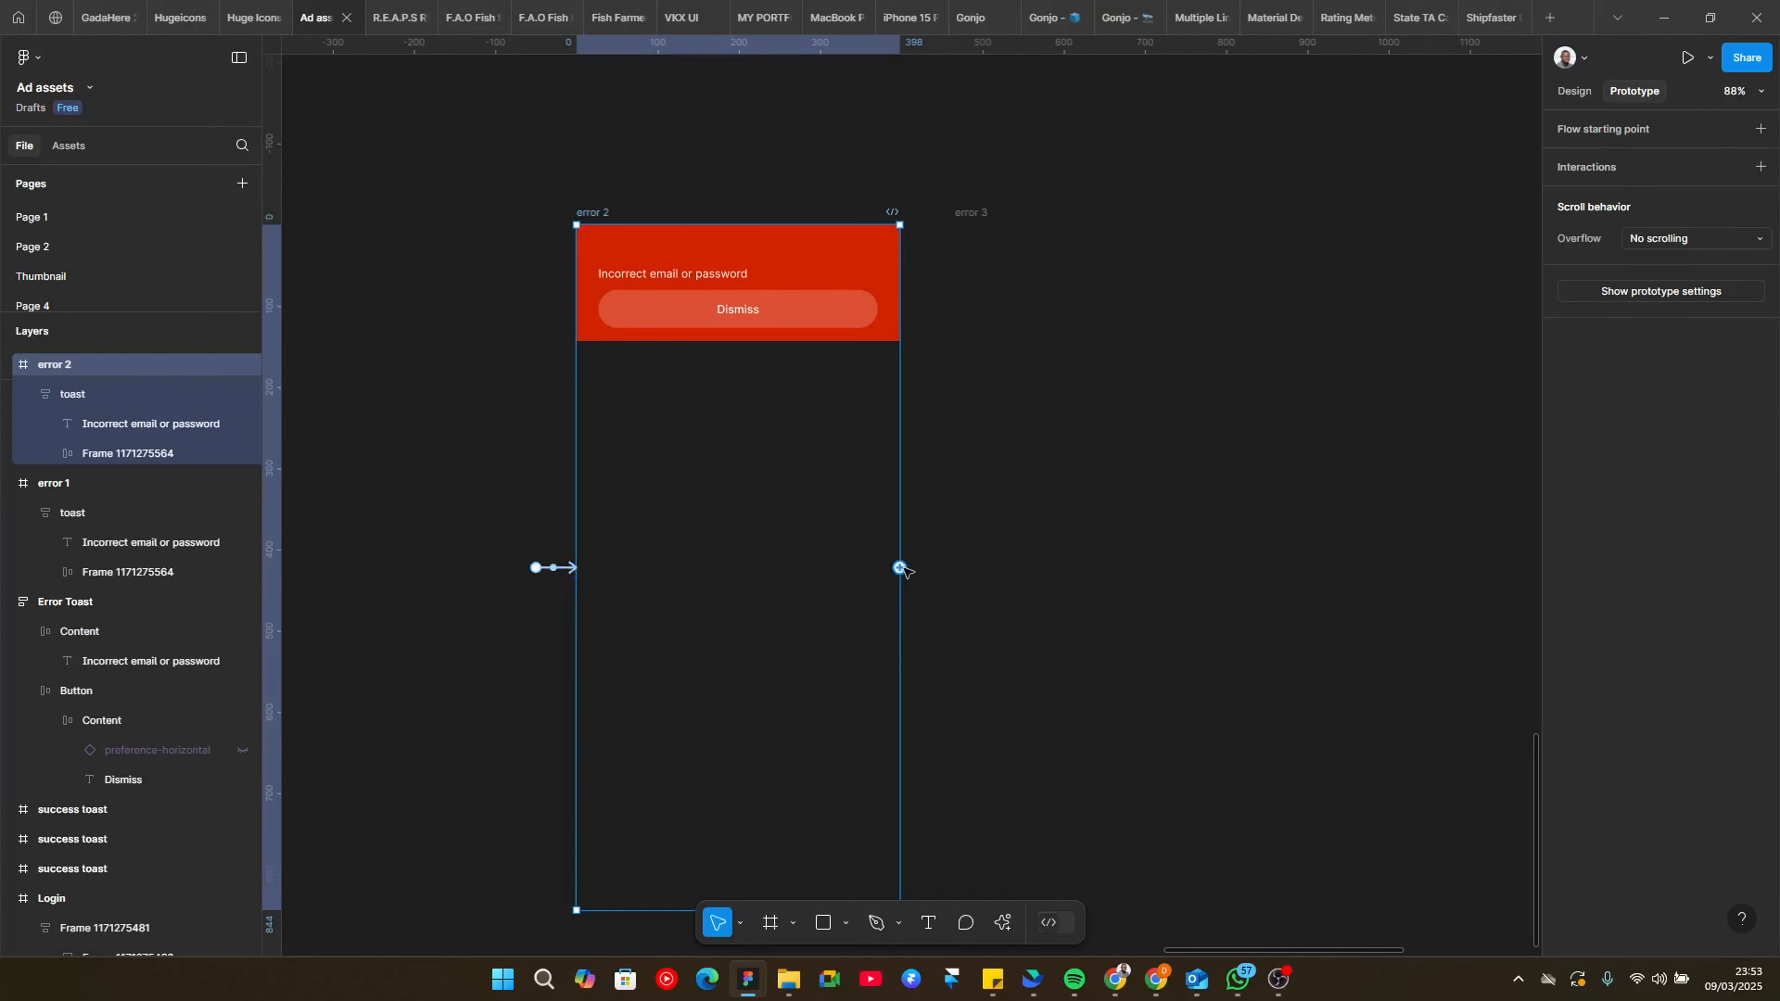
left_click_drag(900, 568, 1132, 465)
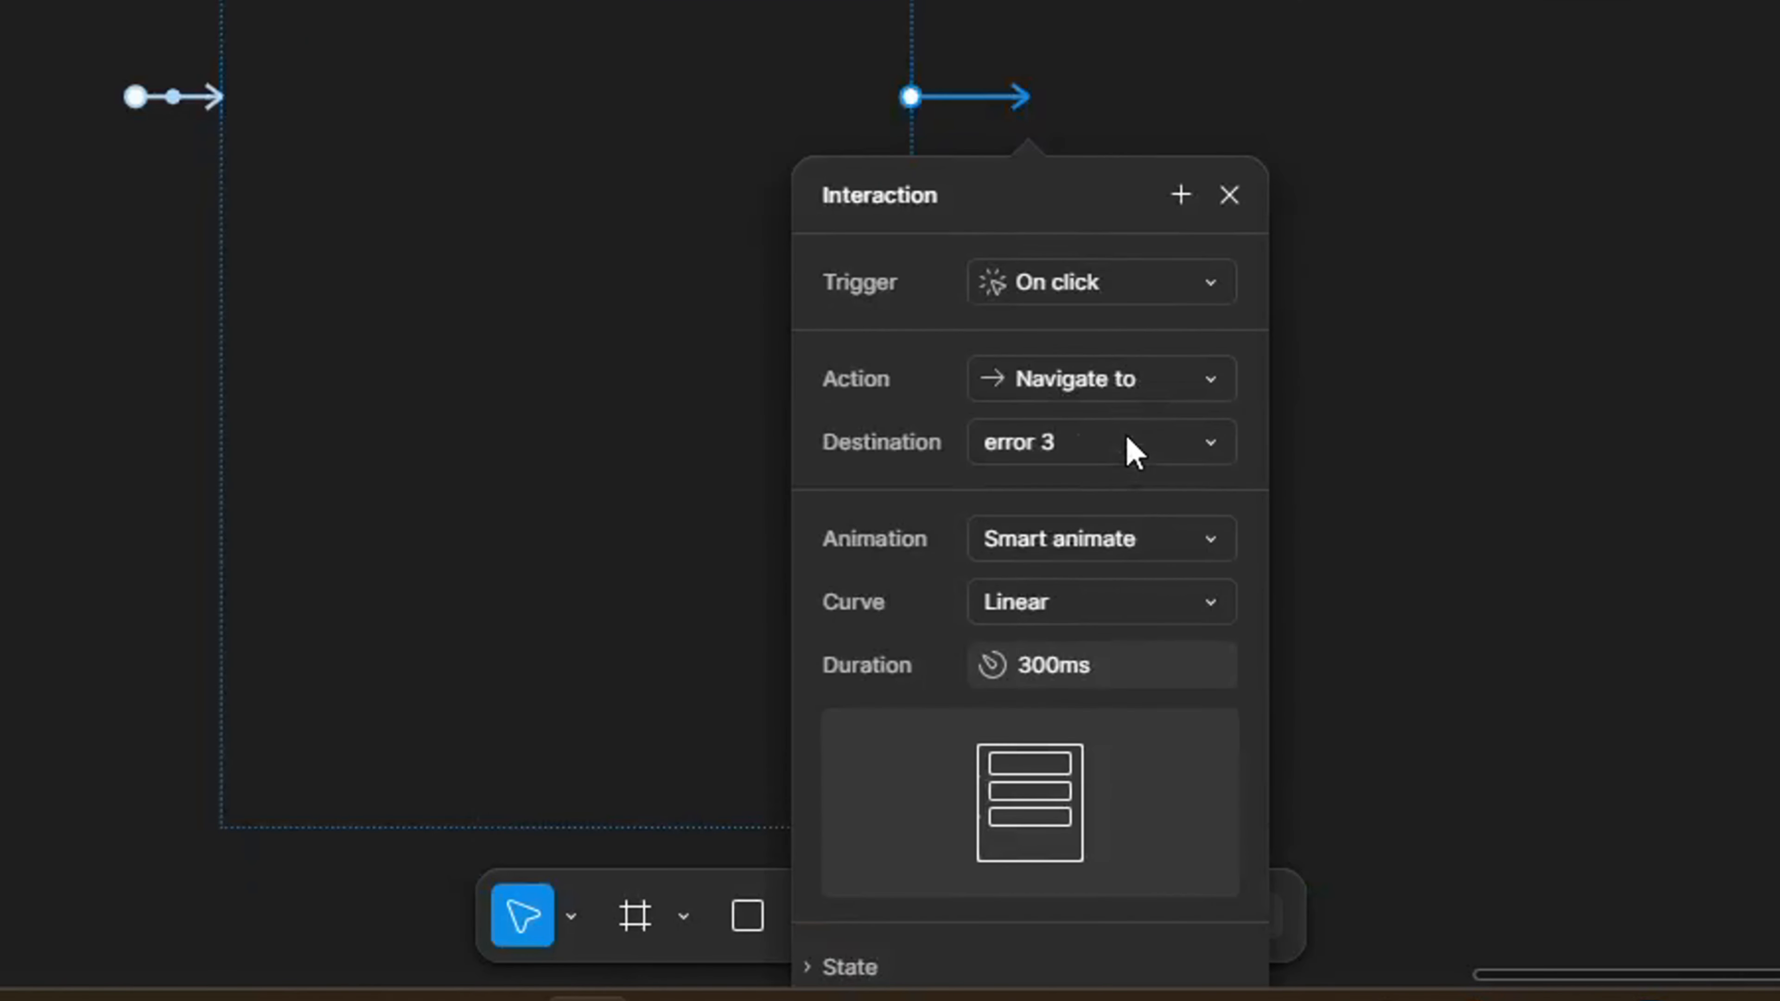
scroll(1090, 640, "down", 1)
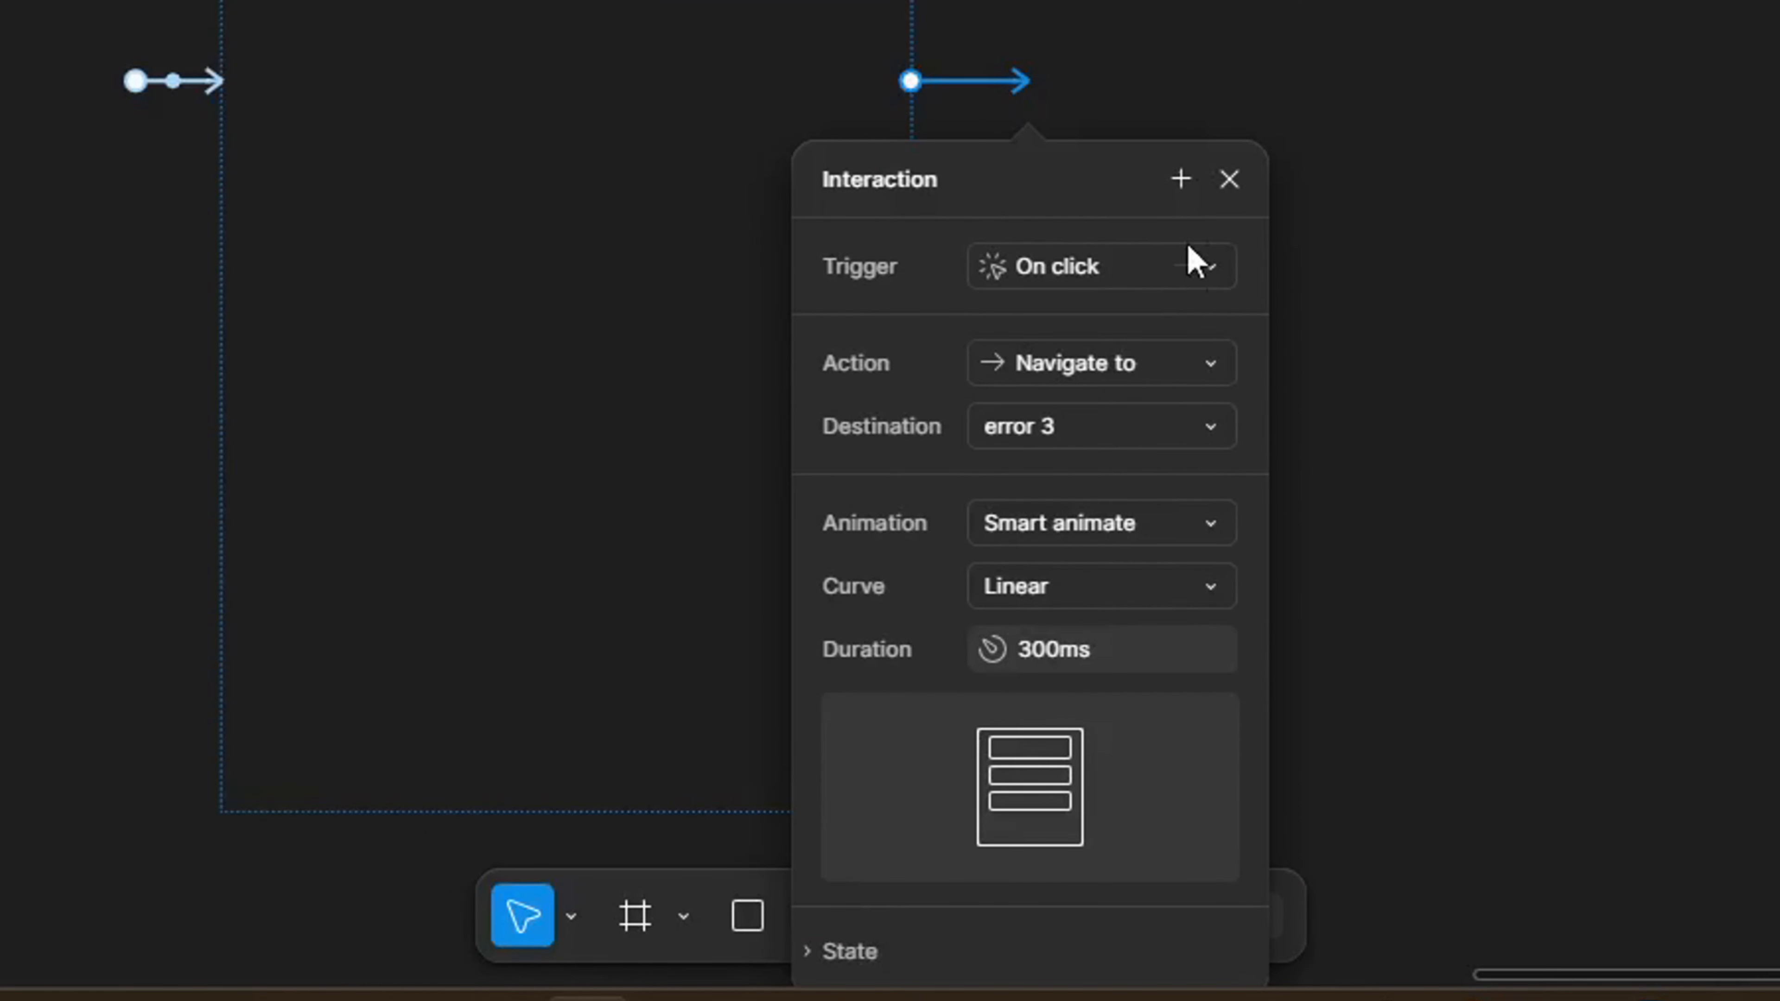
left_click(1195, 265)
left_click(1049, 762)
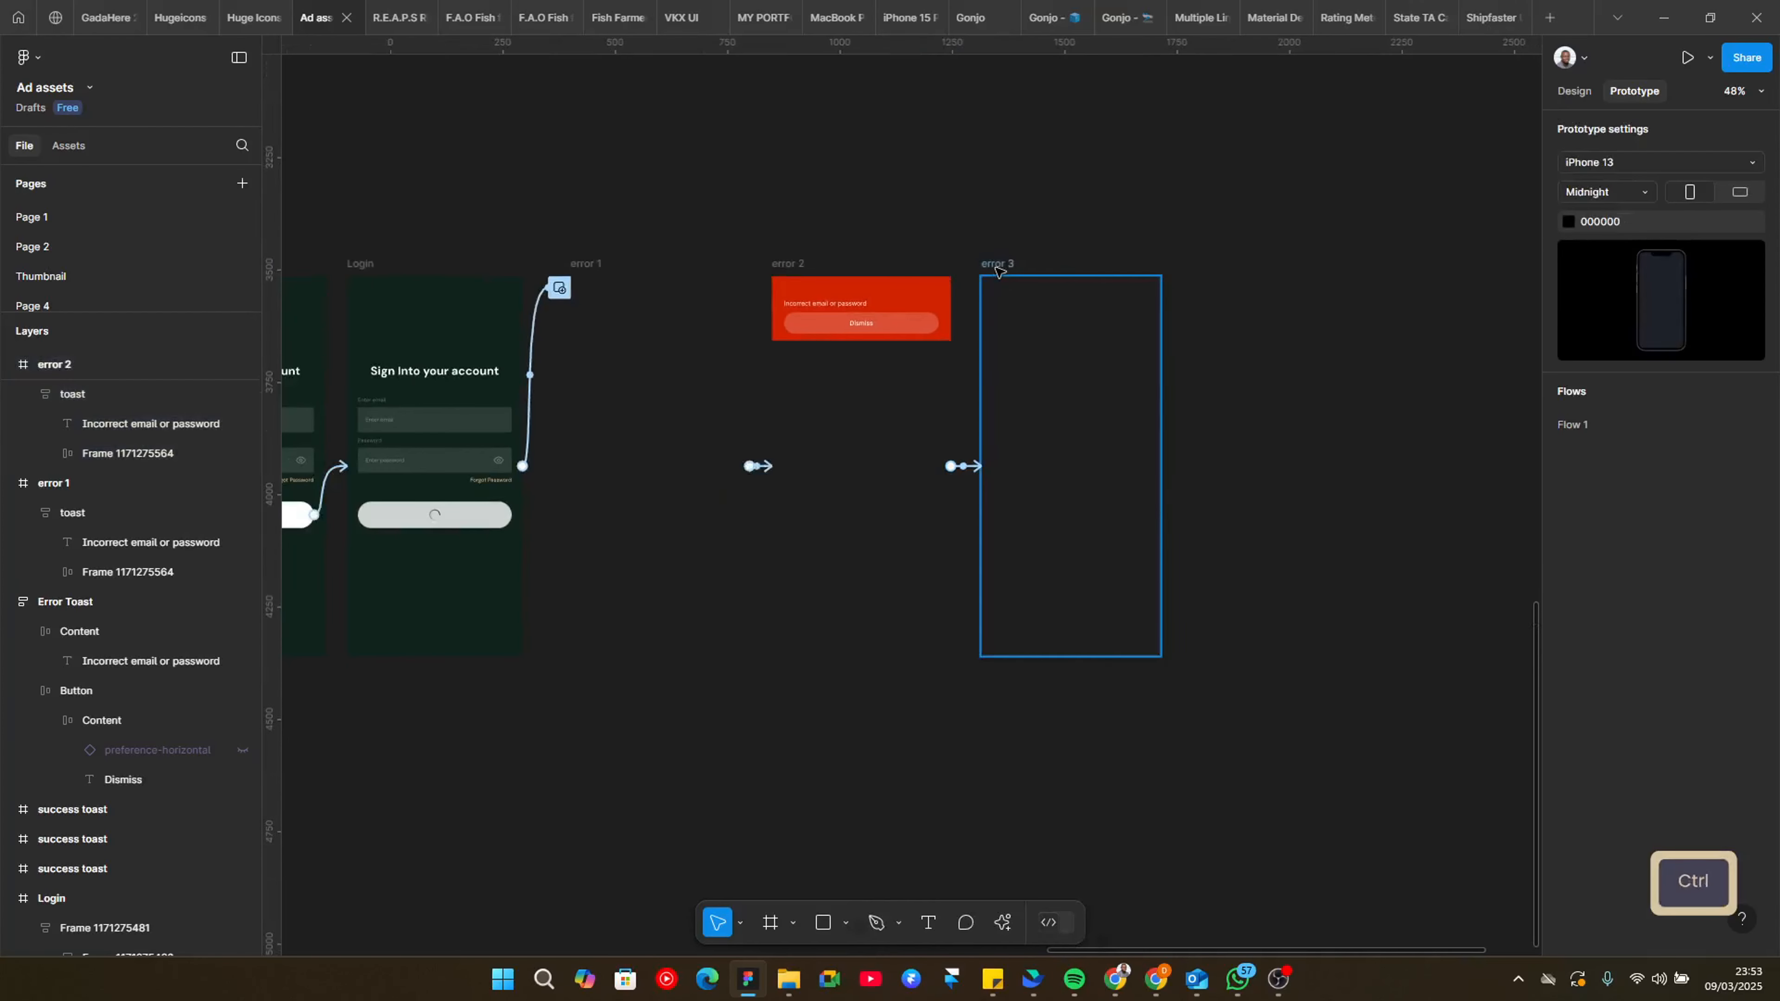
left_click(990, 534)
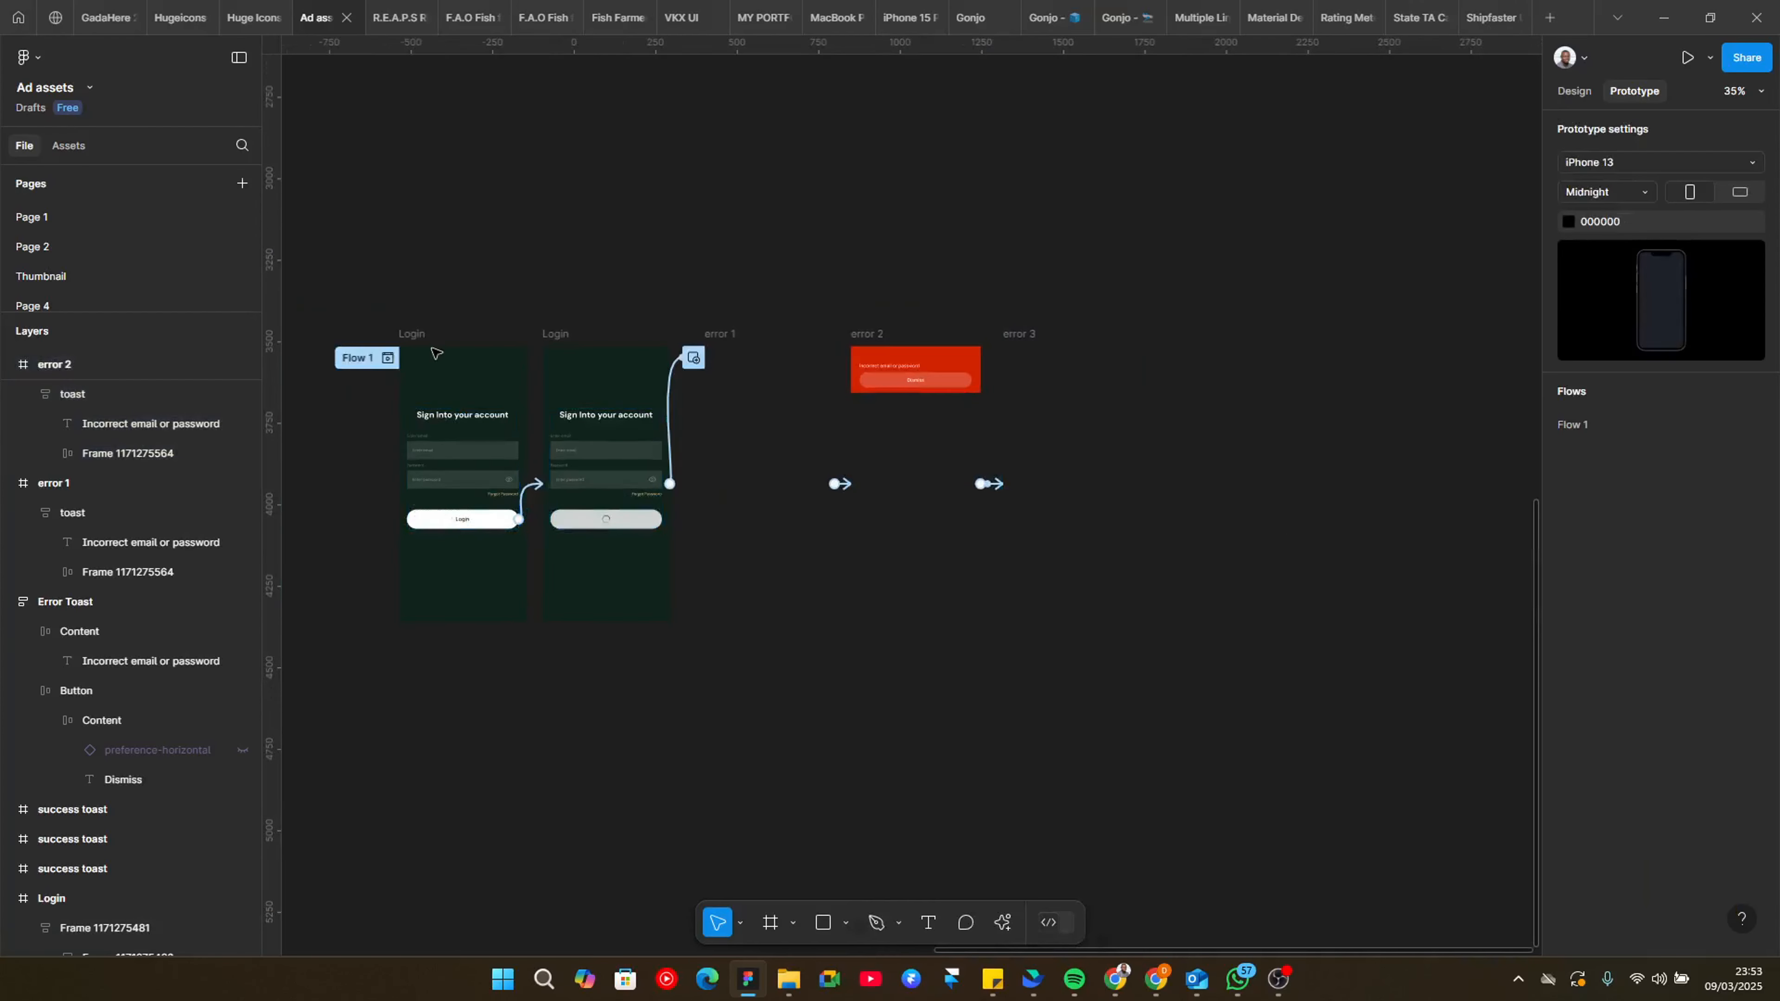
Step: Connect the error 3 frame back to the first Login screen with an interaction triggered After delay
left_click(1019, 339)
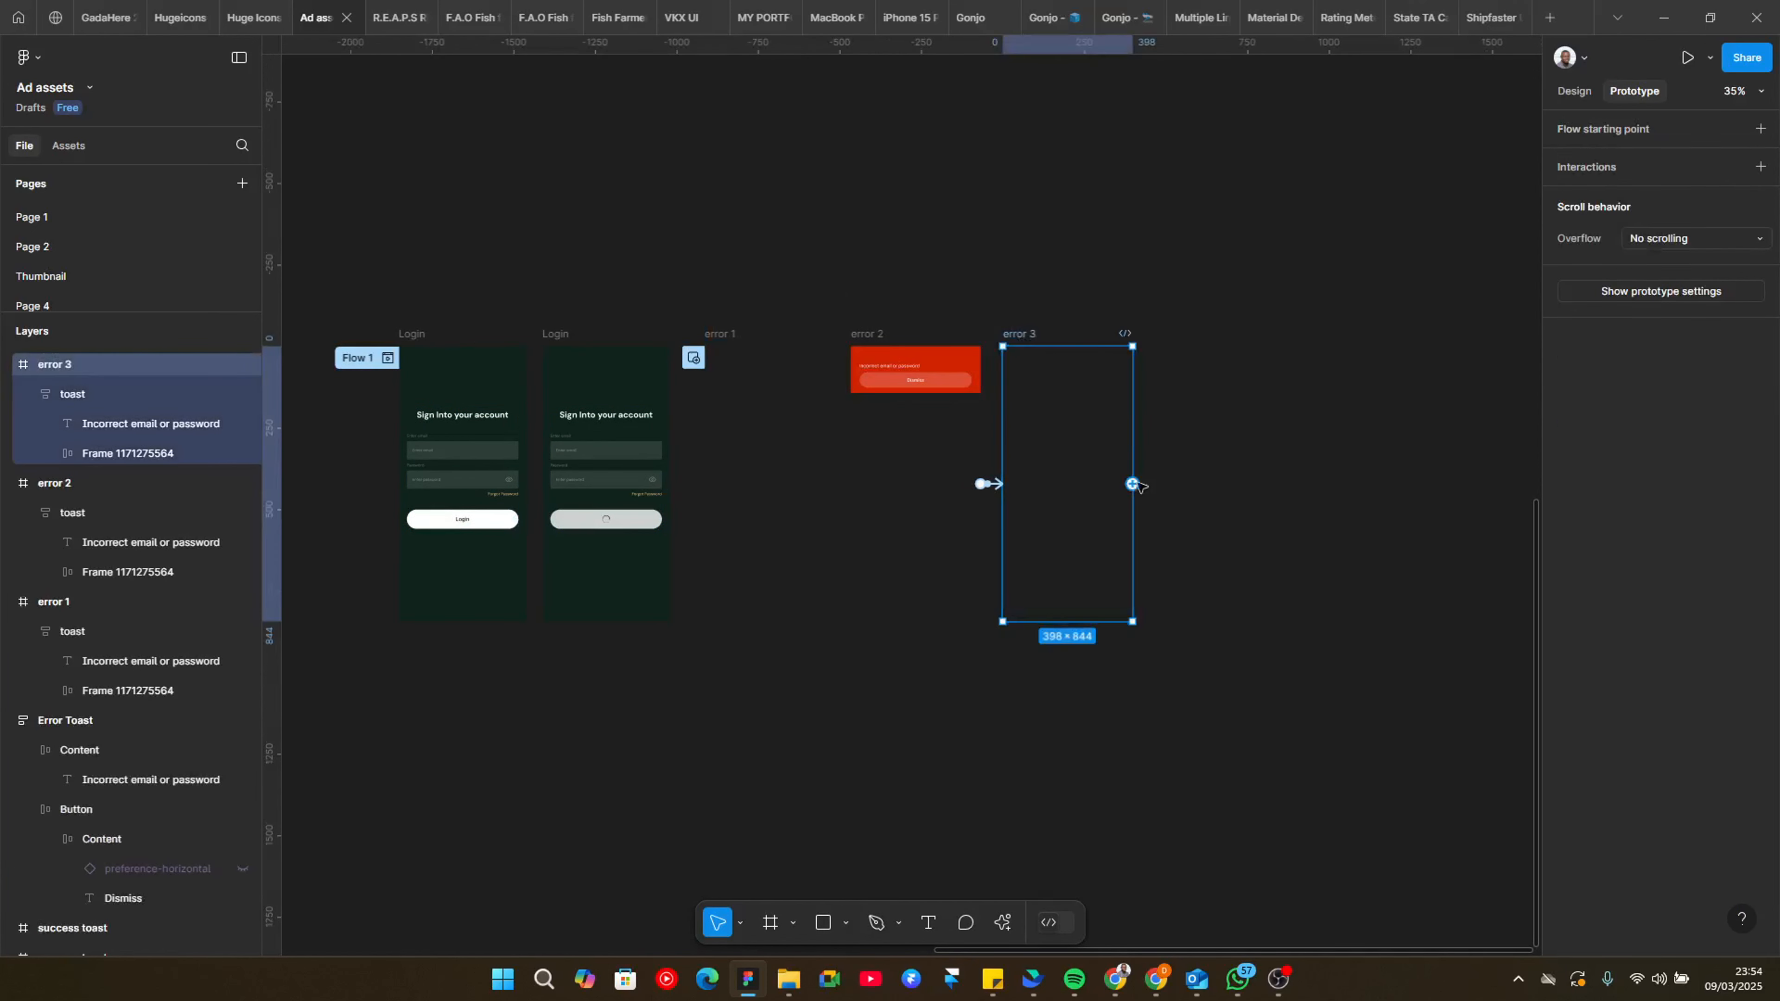
left_click_drag(1133, 484, 489, 492)
scroll(442, 561, "up", 3, "ctrl")
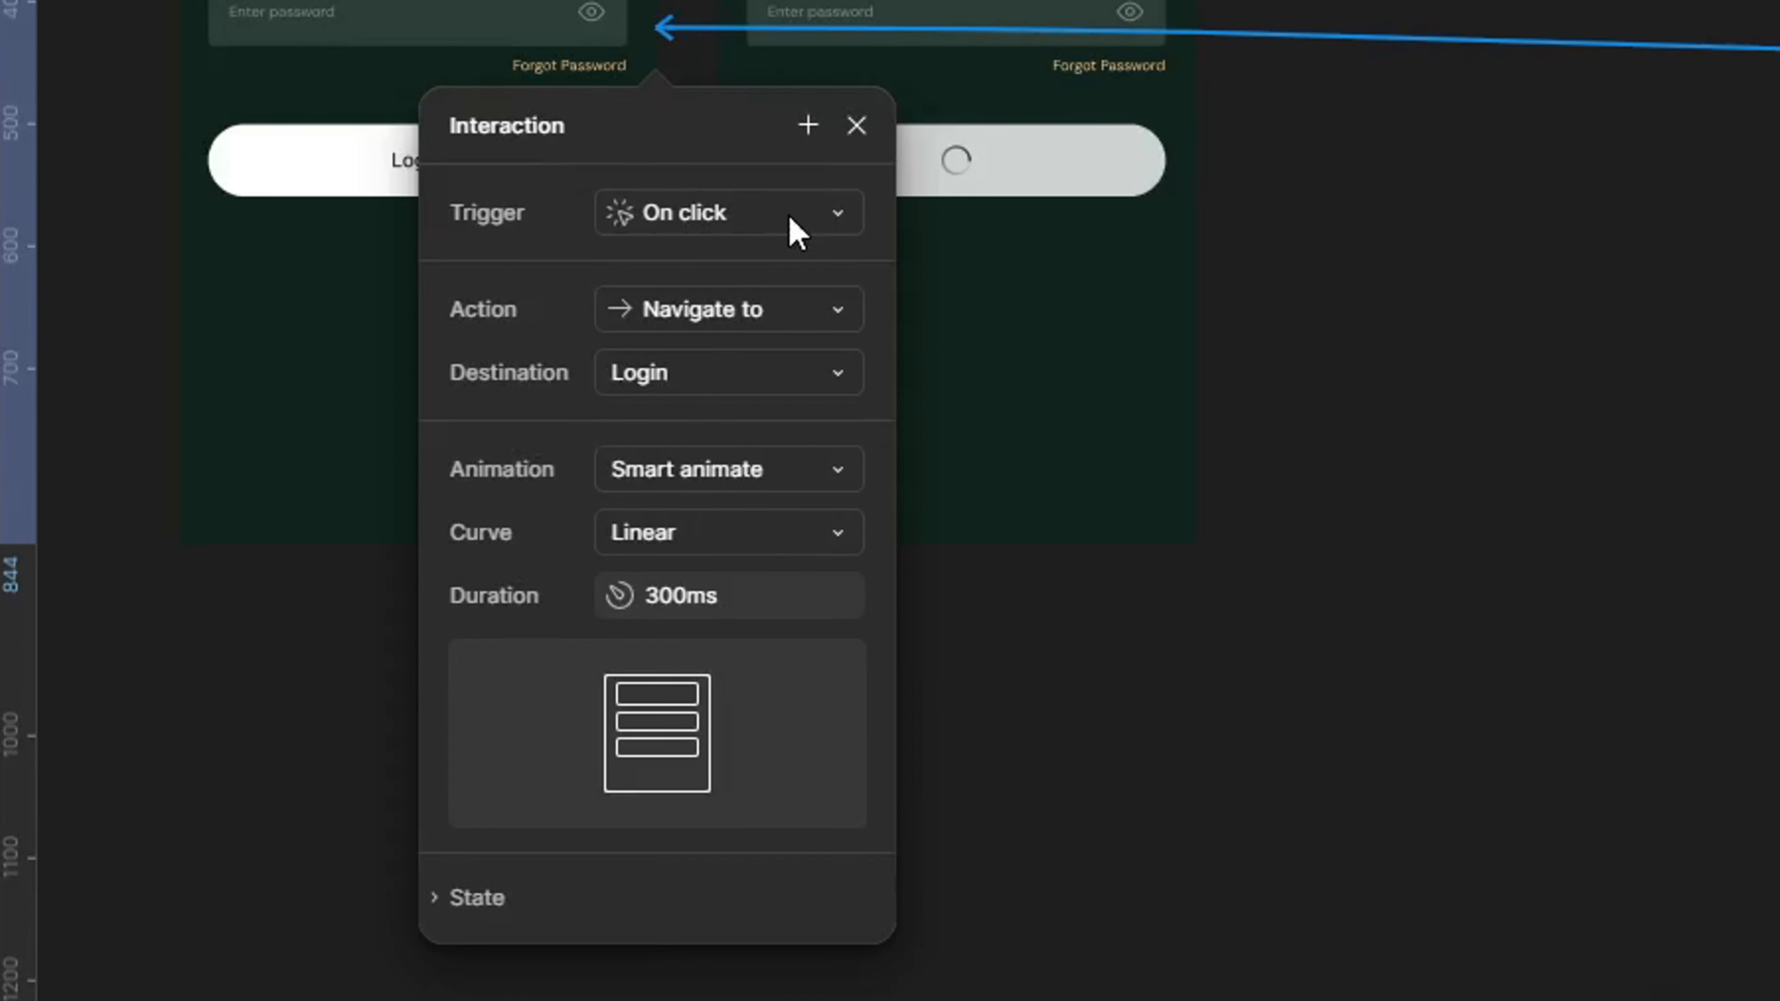
scroll(795, 231, "down", 5, "ctrl")
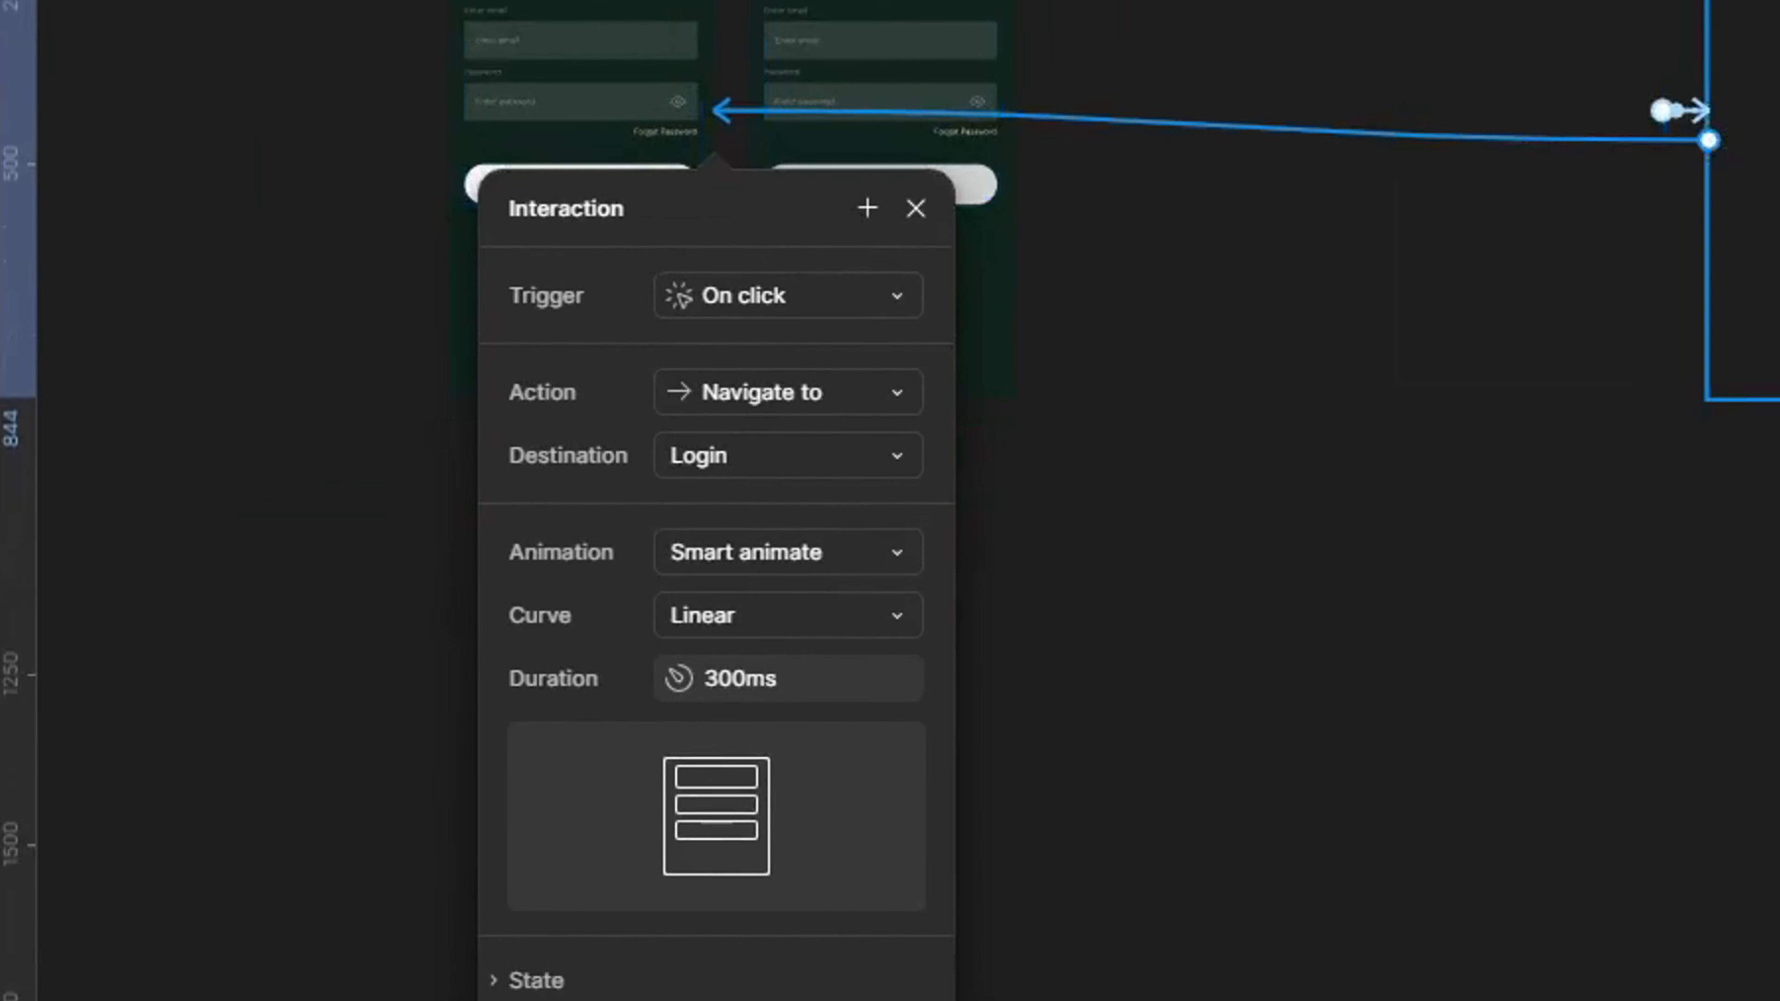
scroll(1777, 58, "up", 1, "ctrl")
scroll(545, 243, "up", 4, "ctrl")
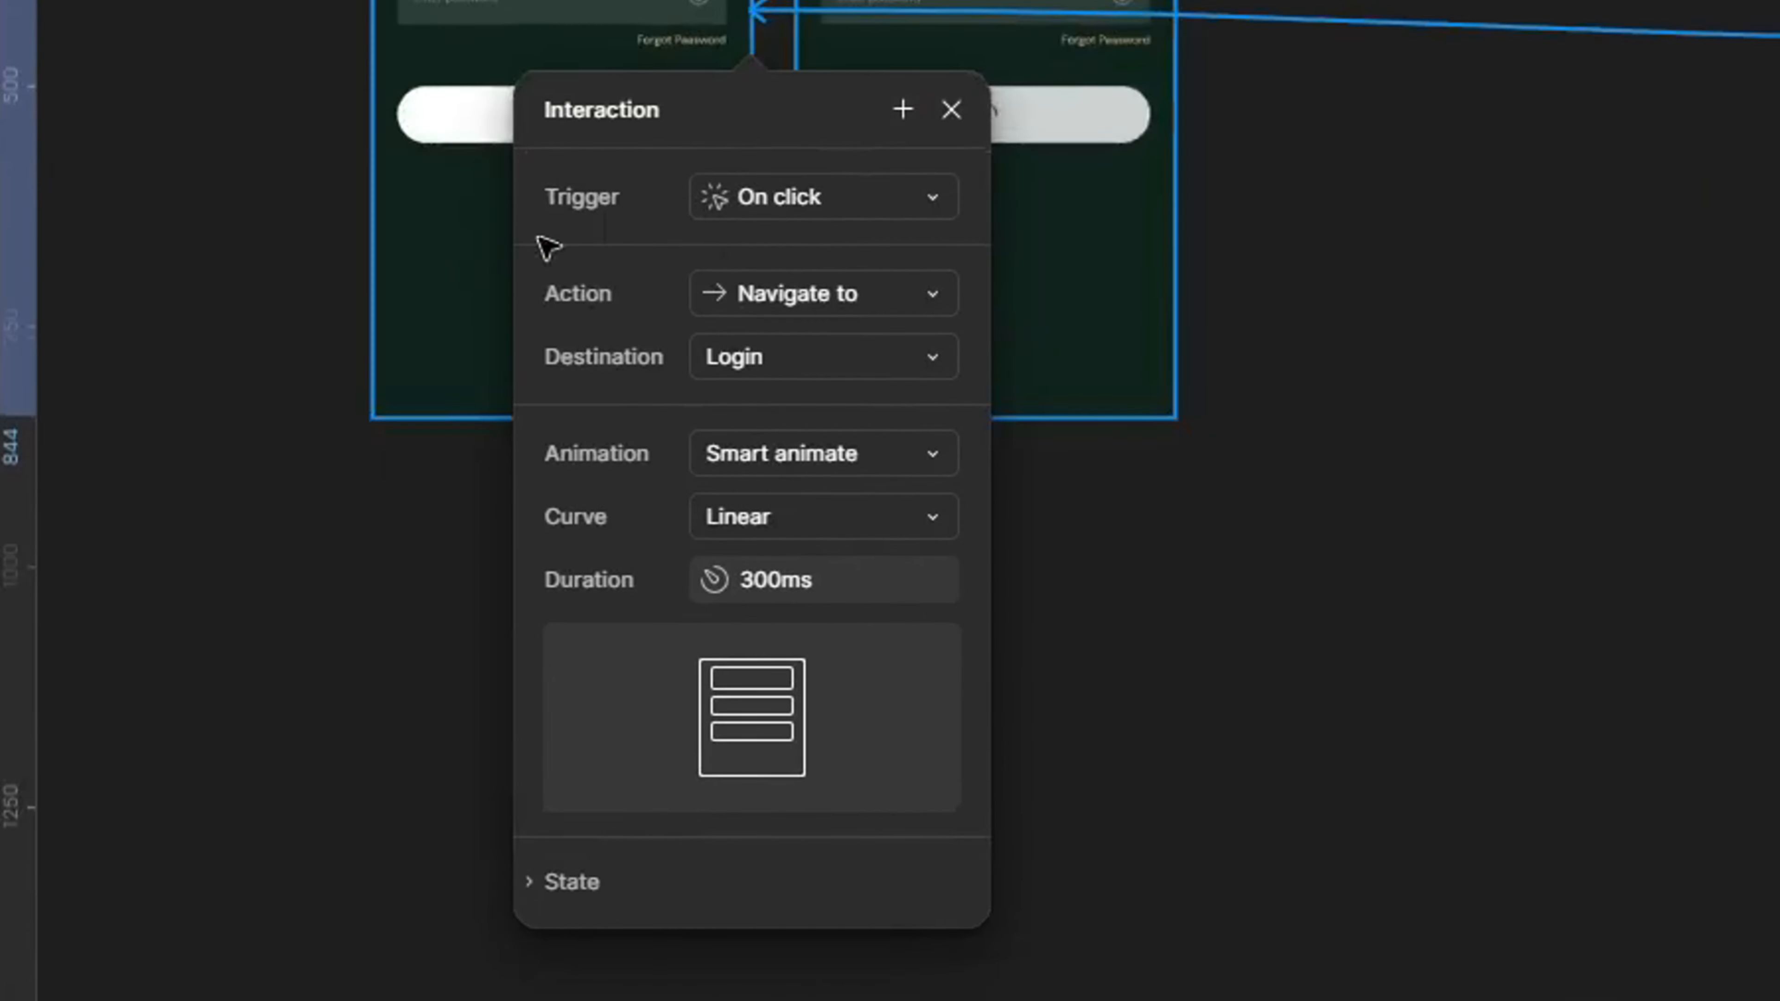
left_click(902, 166)
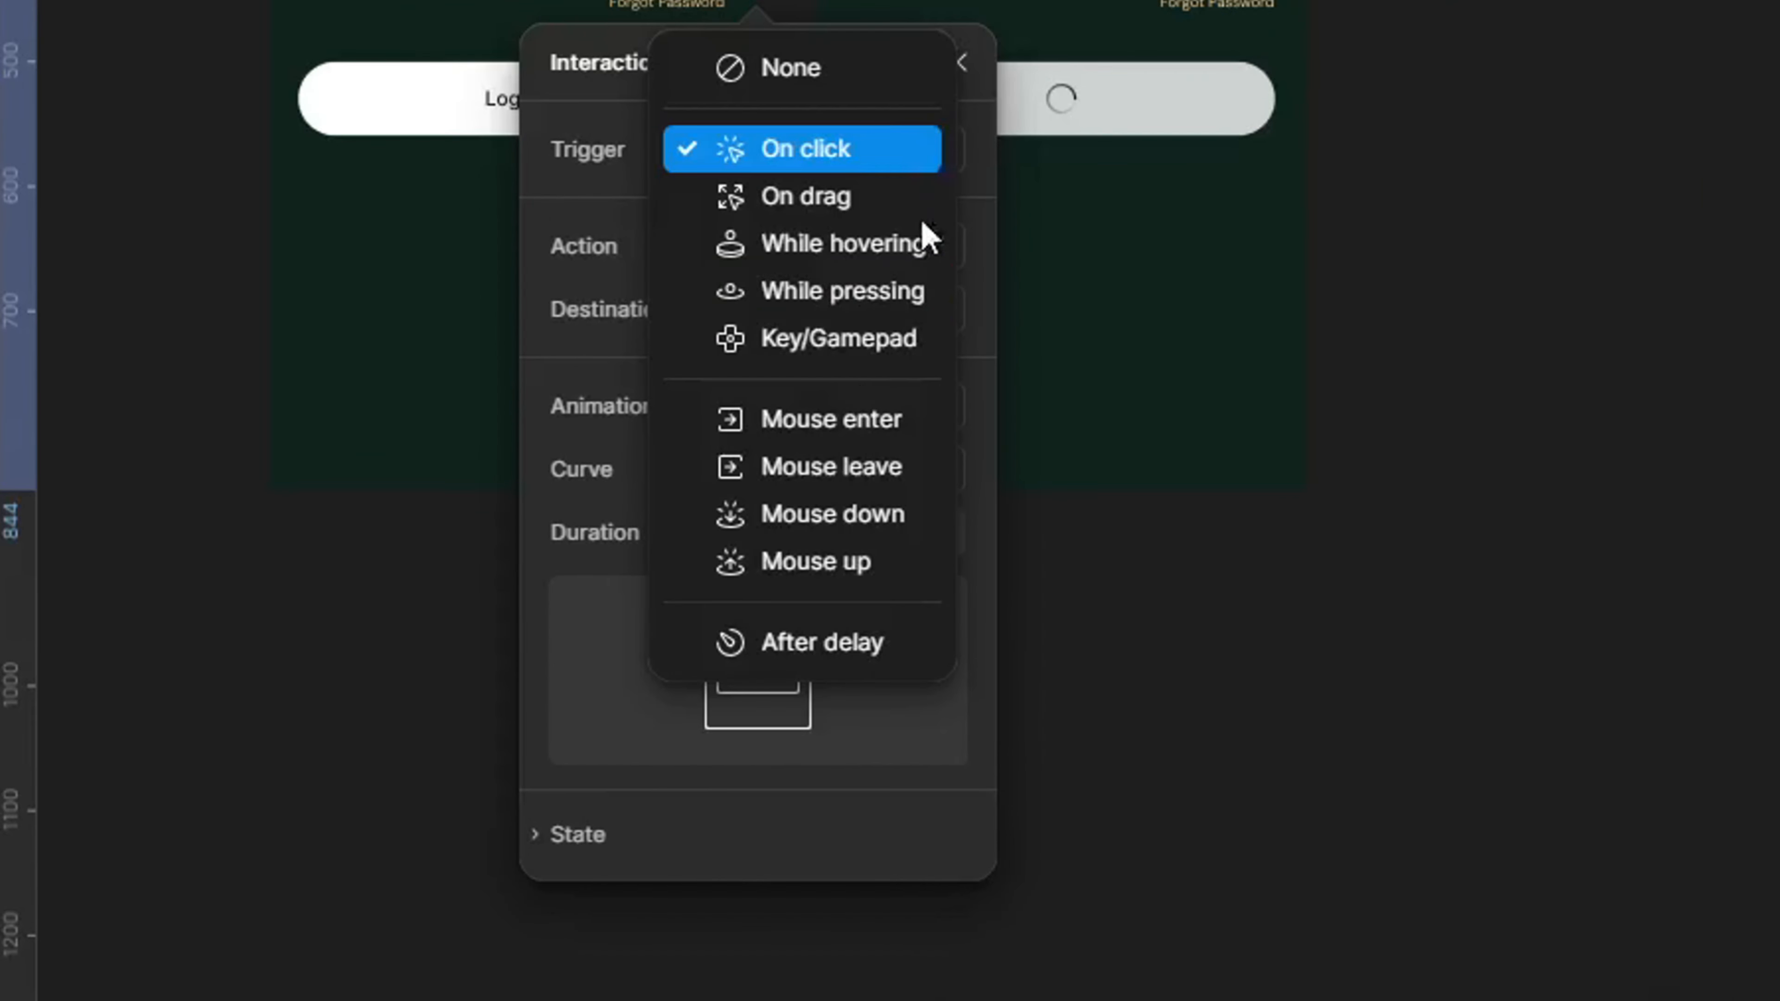
left_click(789, 635)
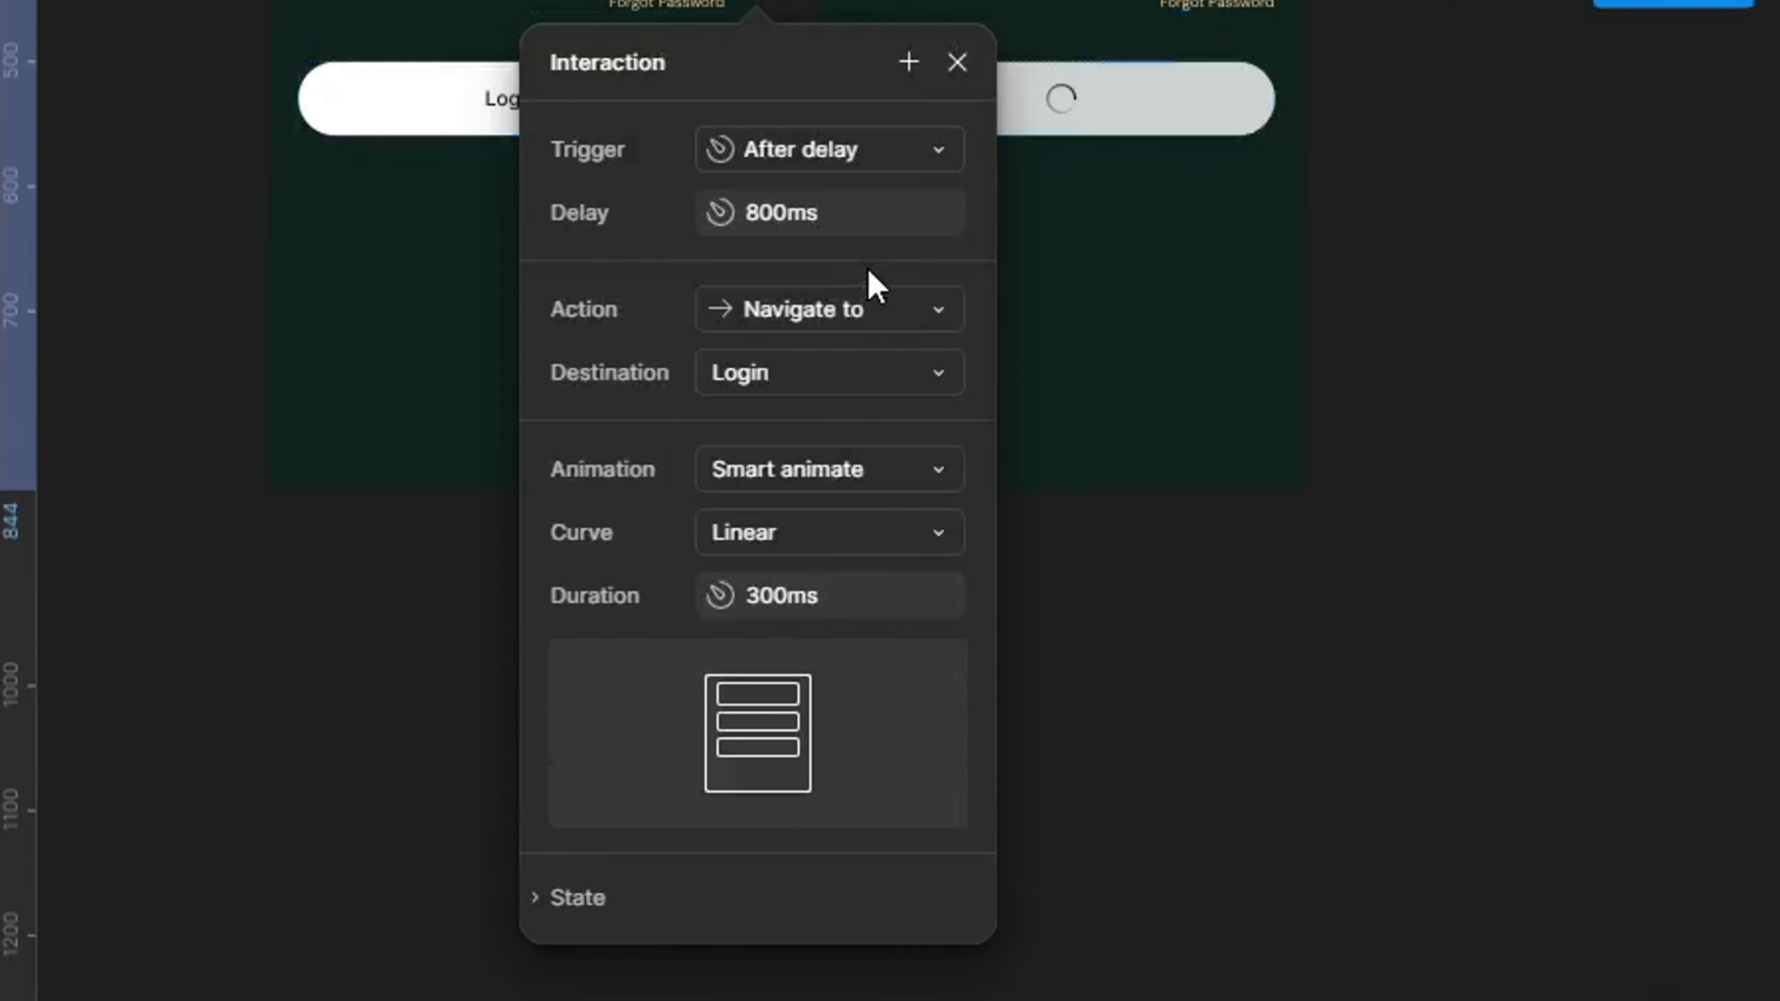
Step: Set the delay of the interaction from error 3 to the Login screen to 100 ms and its animation to Instant
left_click(854, 215)
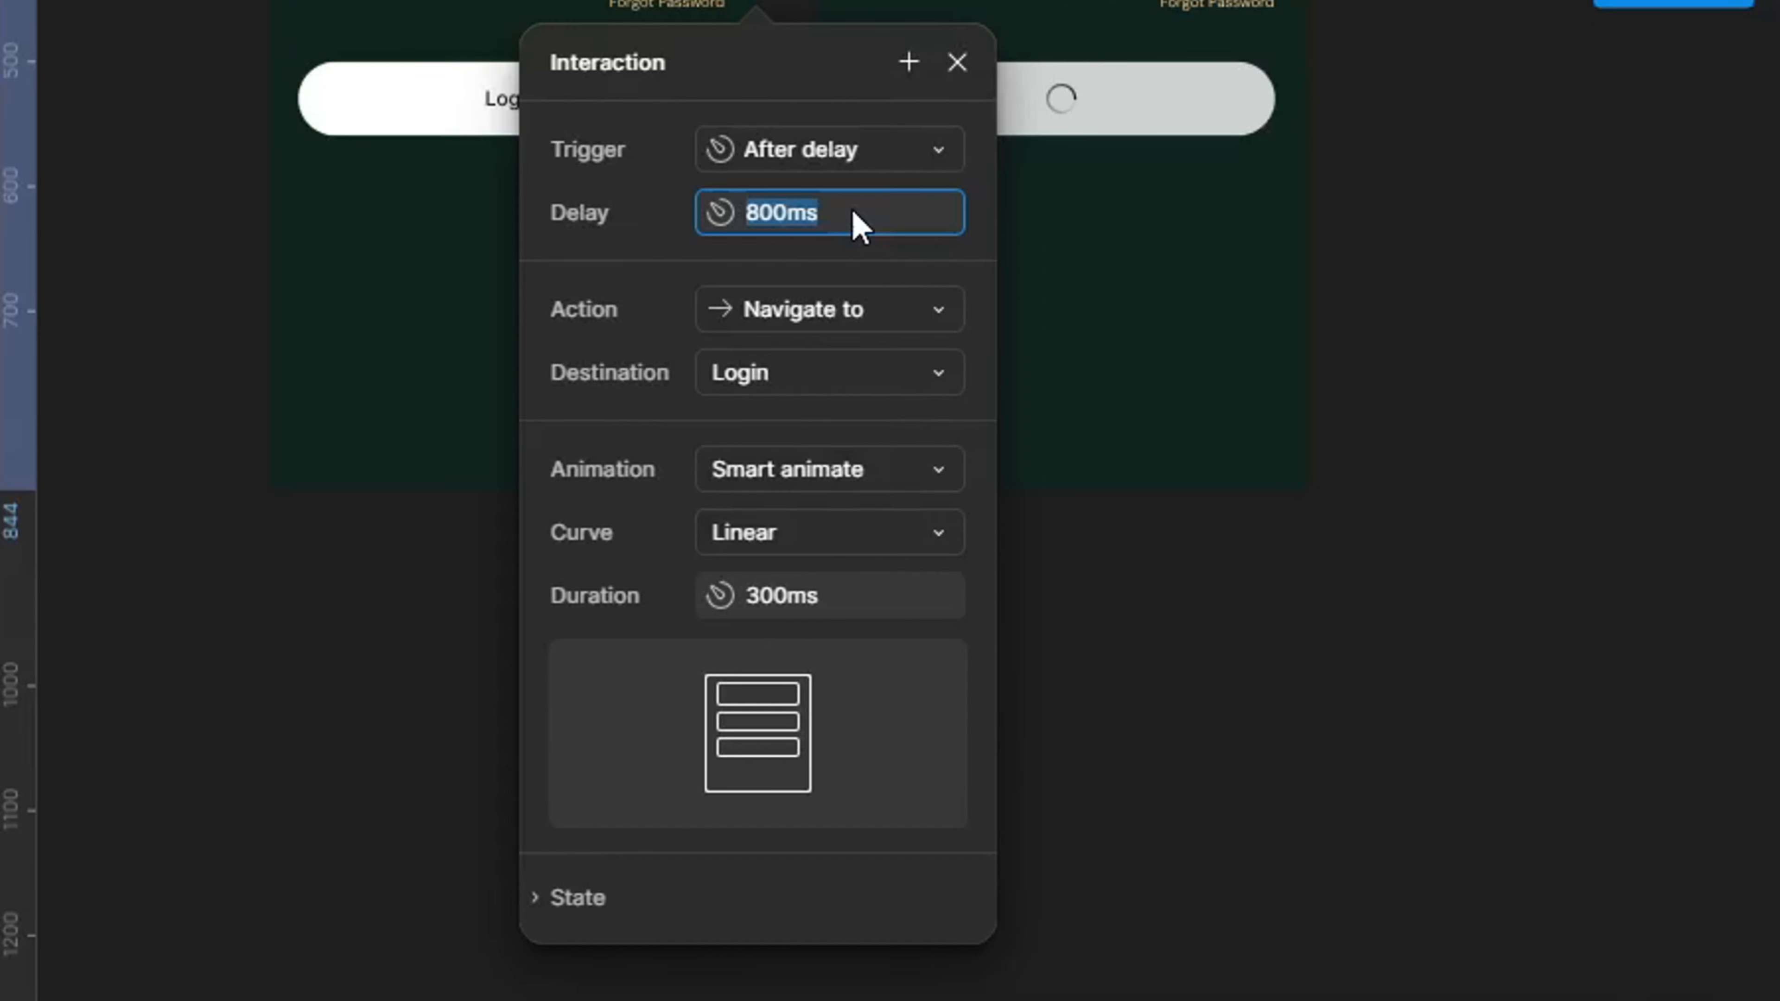
type("100")
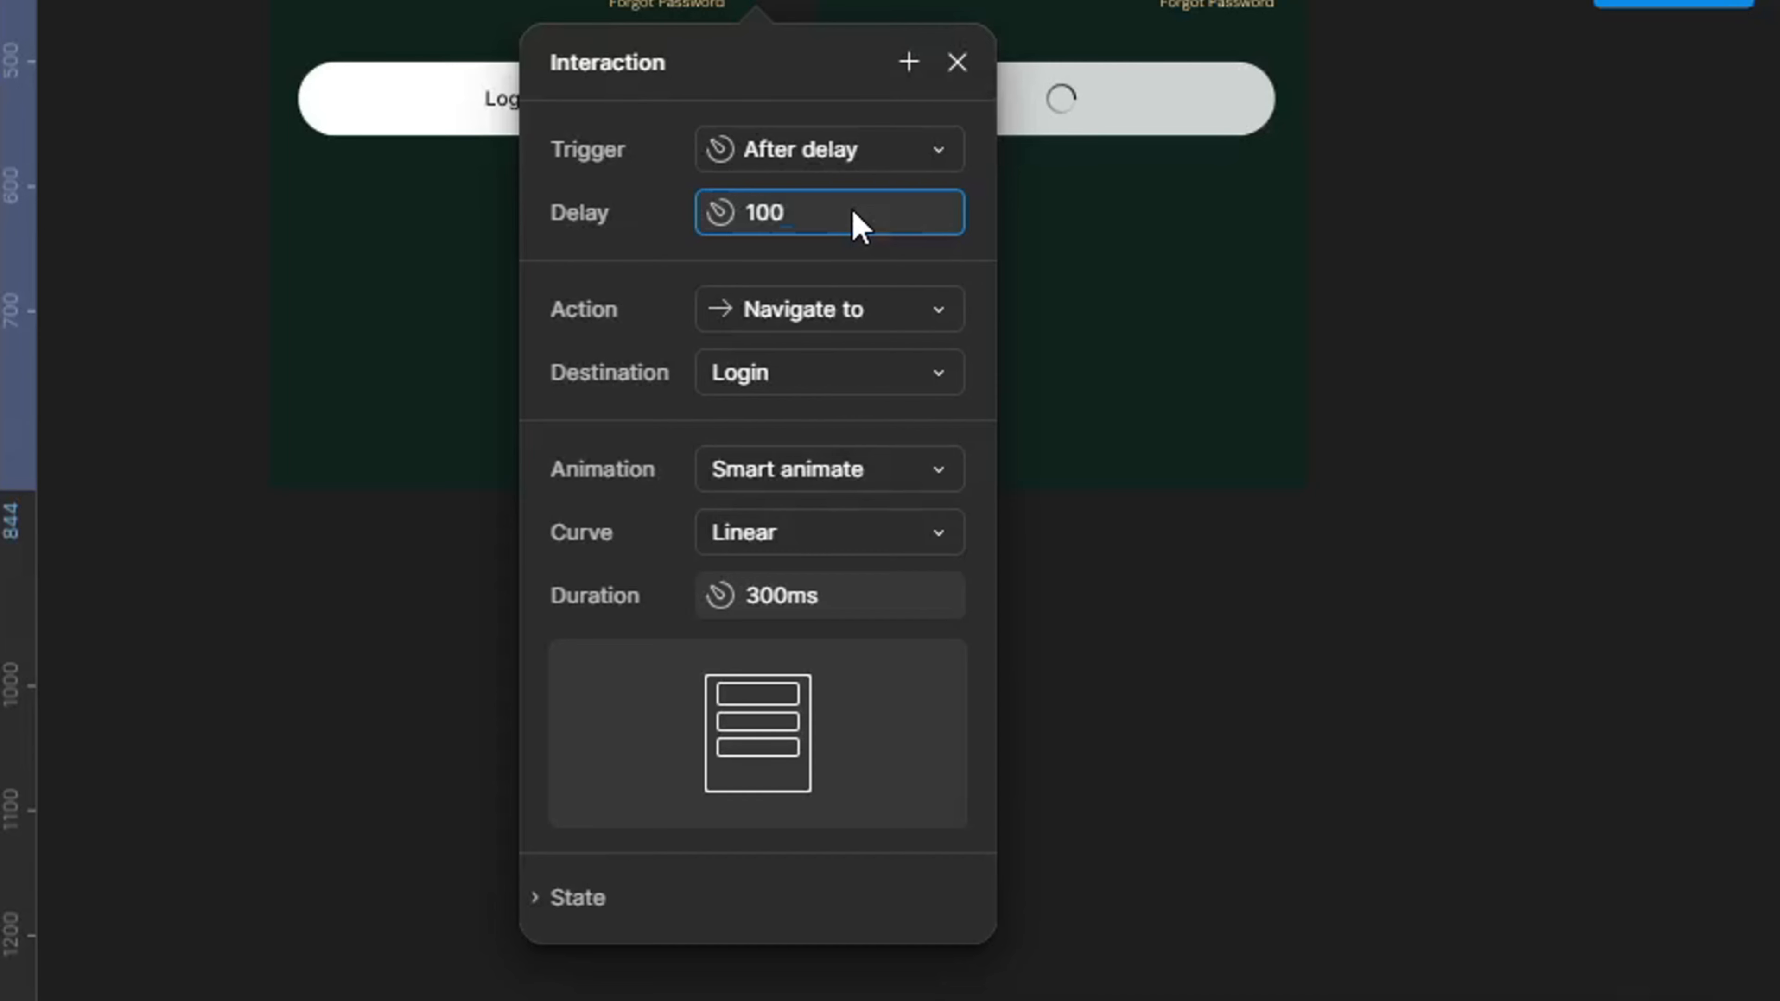
key("Return")
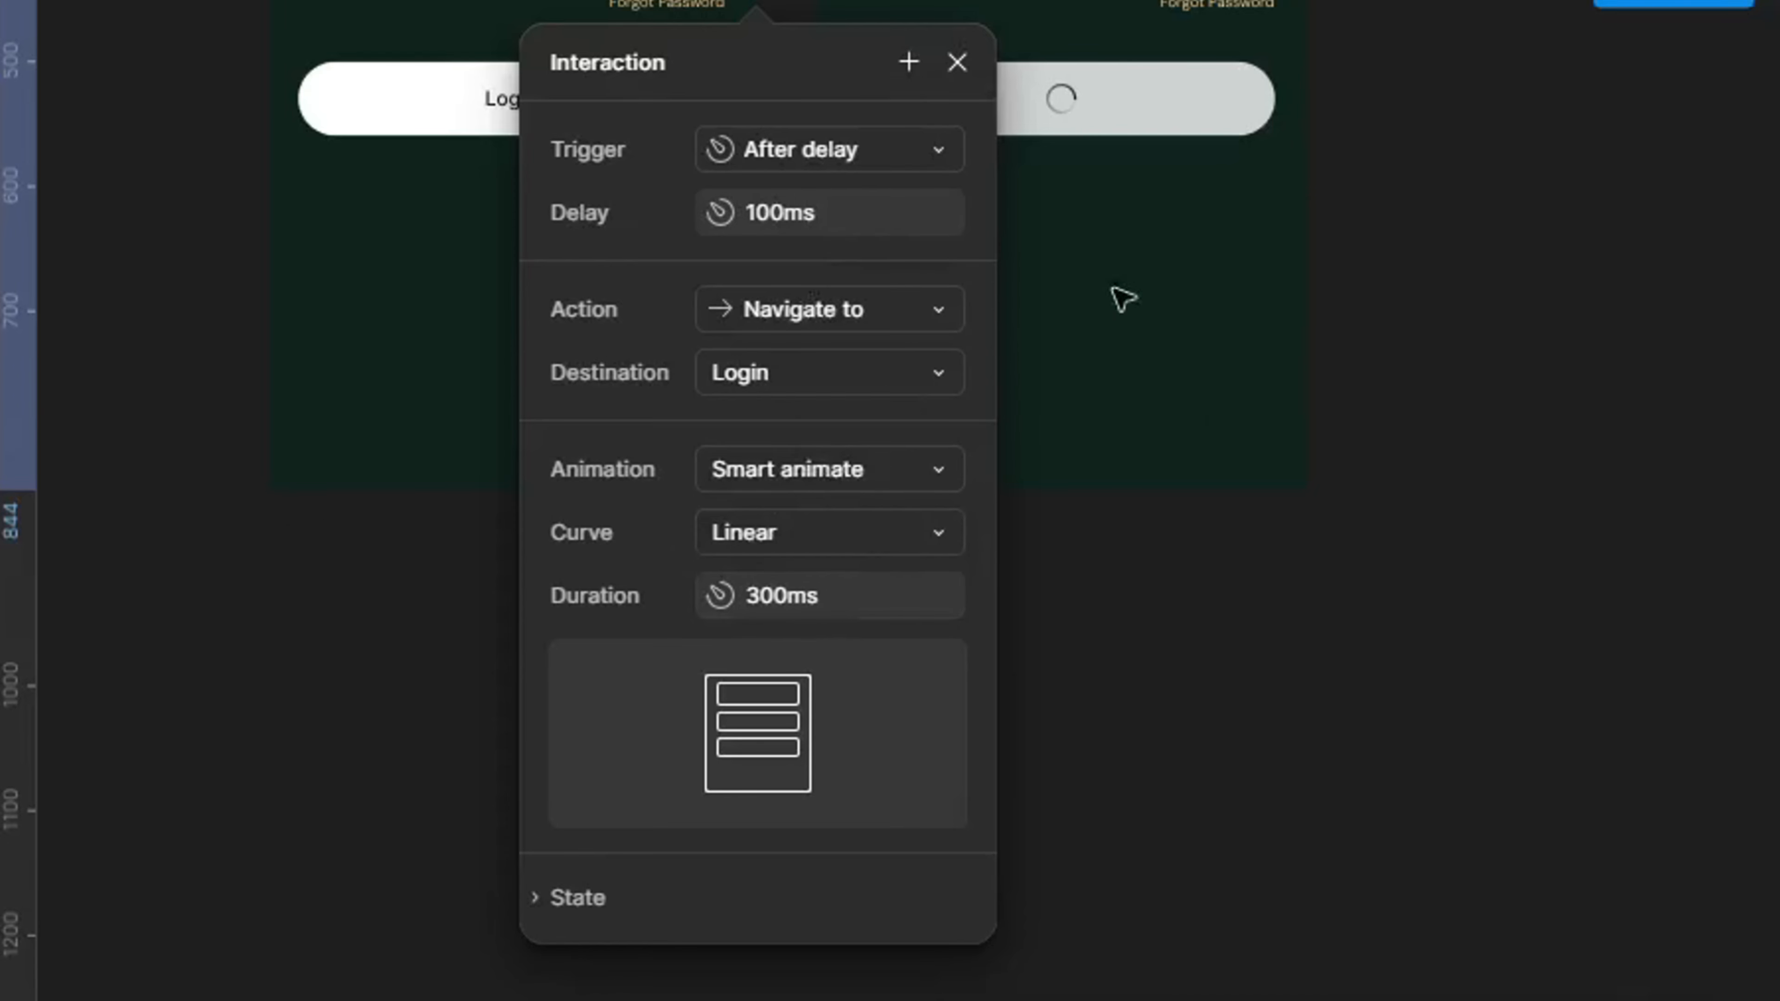
left_click(895, 476)
left_click(867, 392)
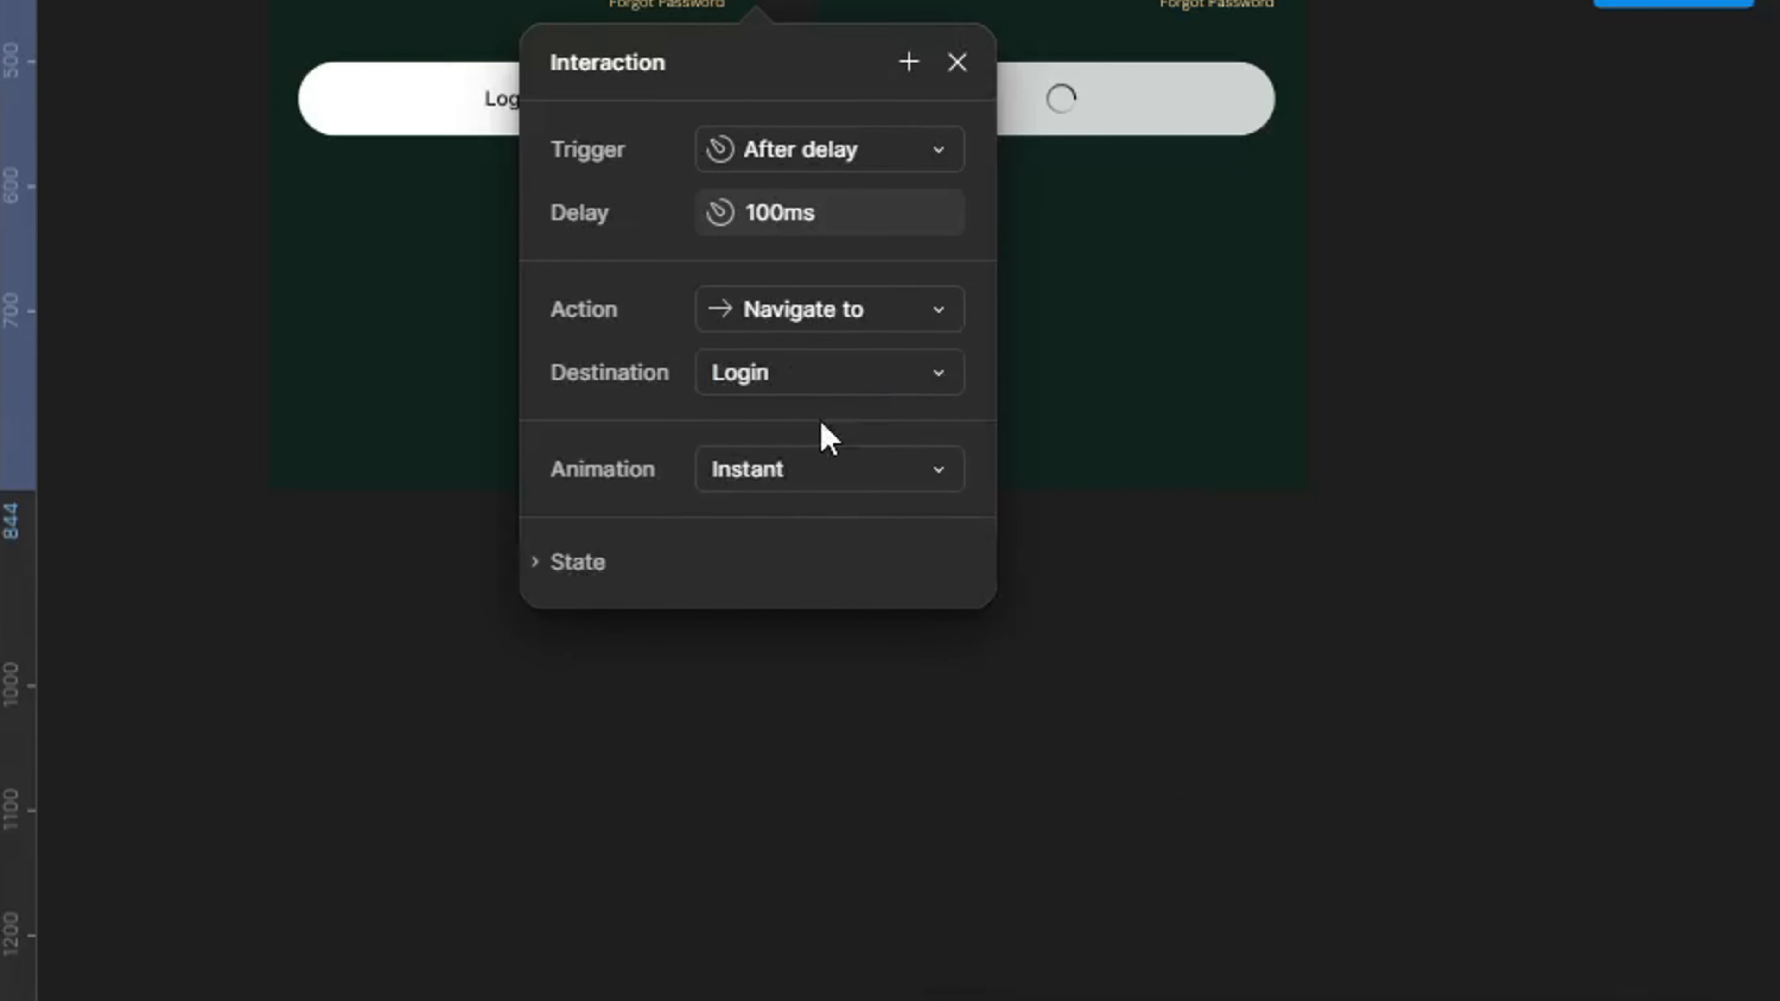
key("Escape")
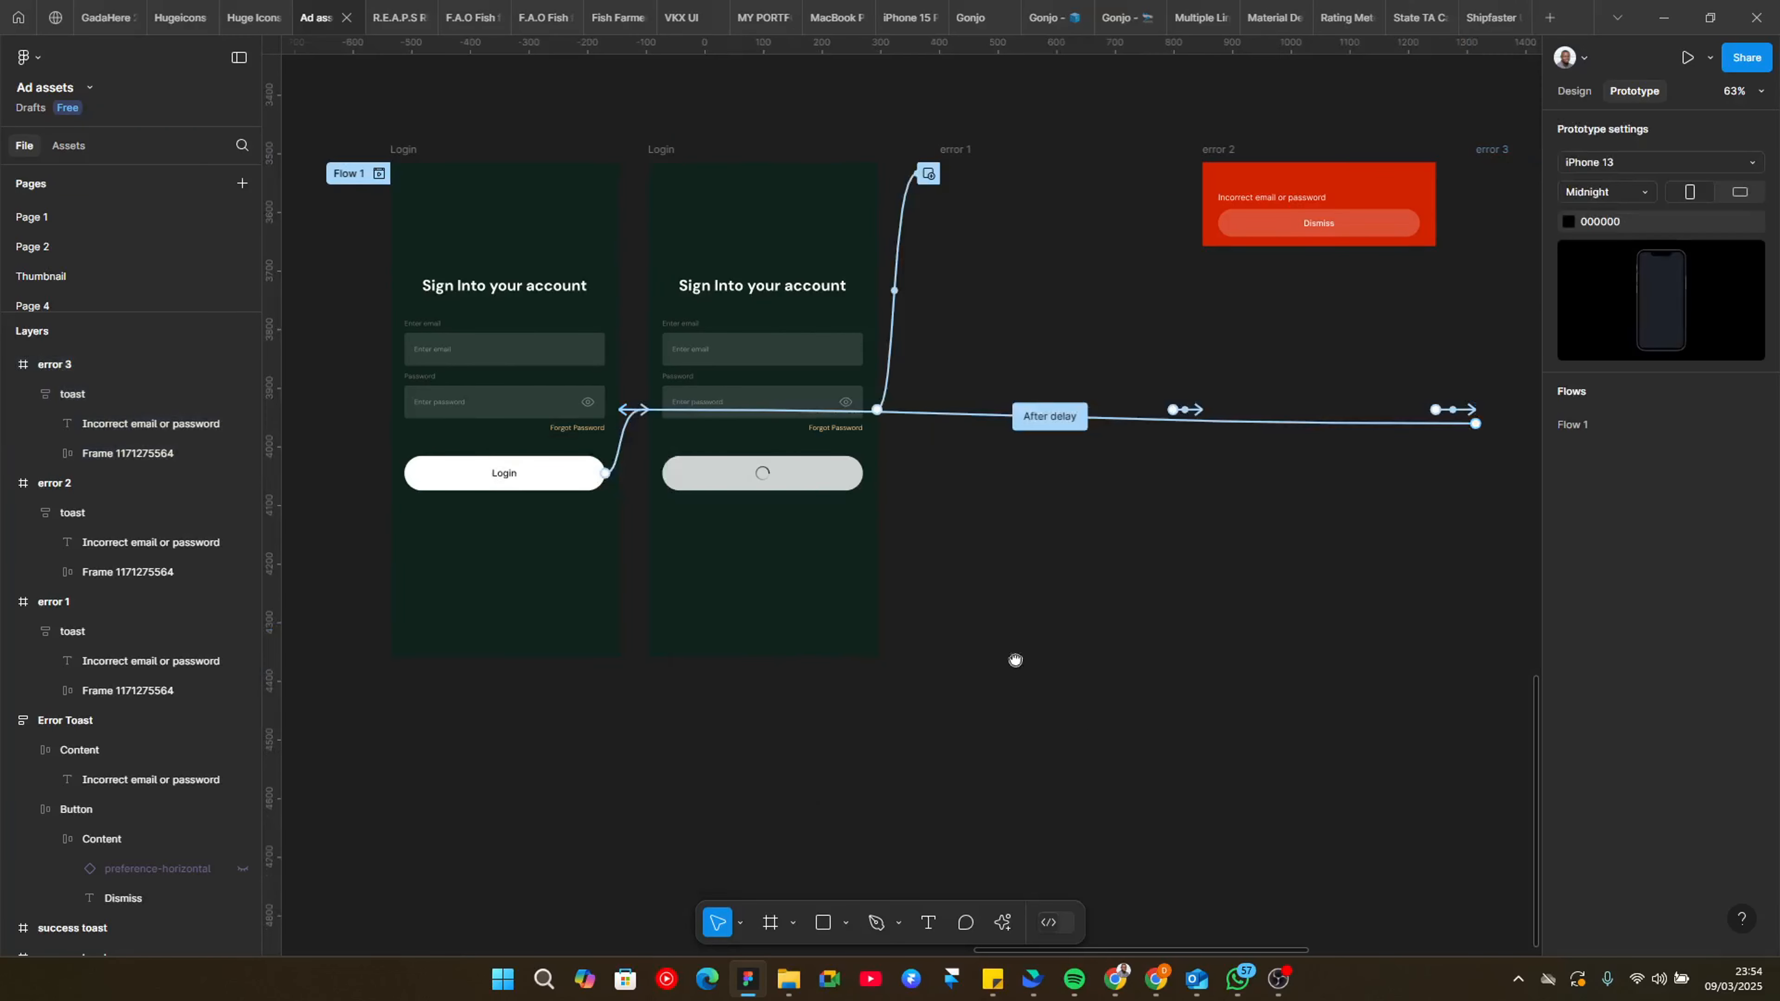
Step: Preview the prototype from the first Login screen and test the Login button
scroll(1016, 659, "up", 2)
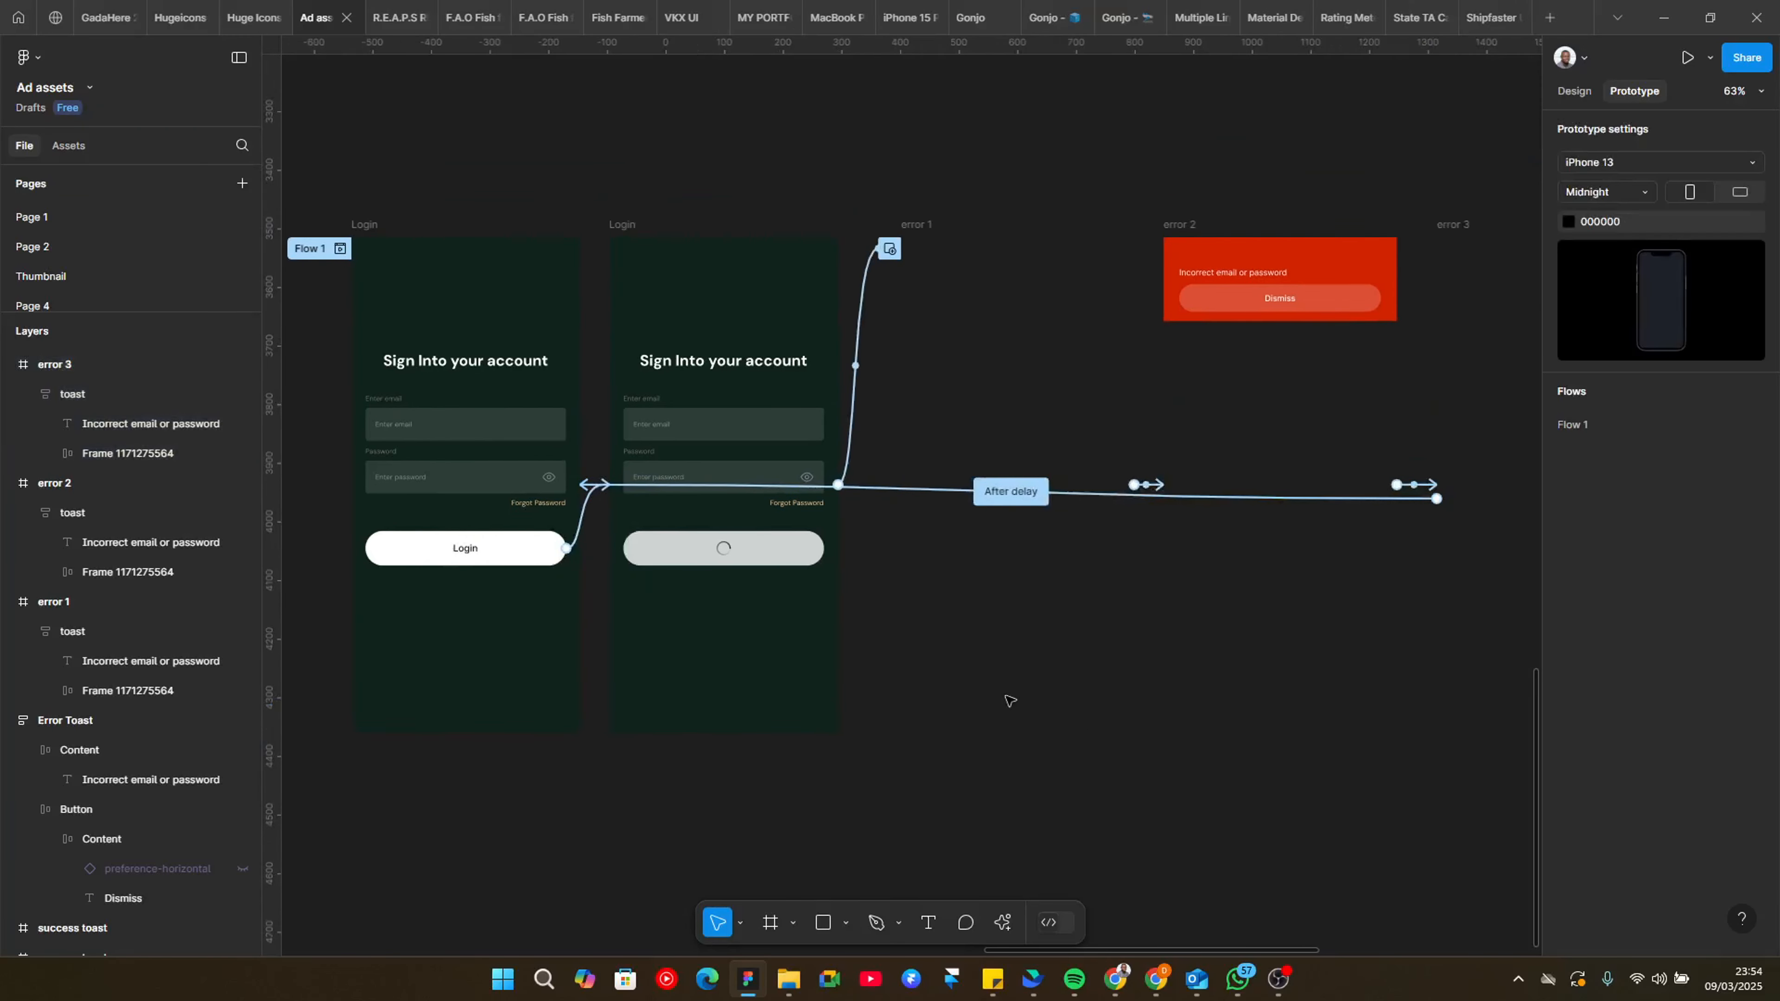
scroll(1030, 684, "left", 3)
scroll(970, 664, "down", 1)
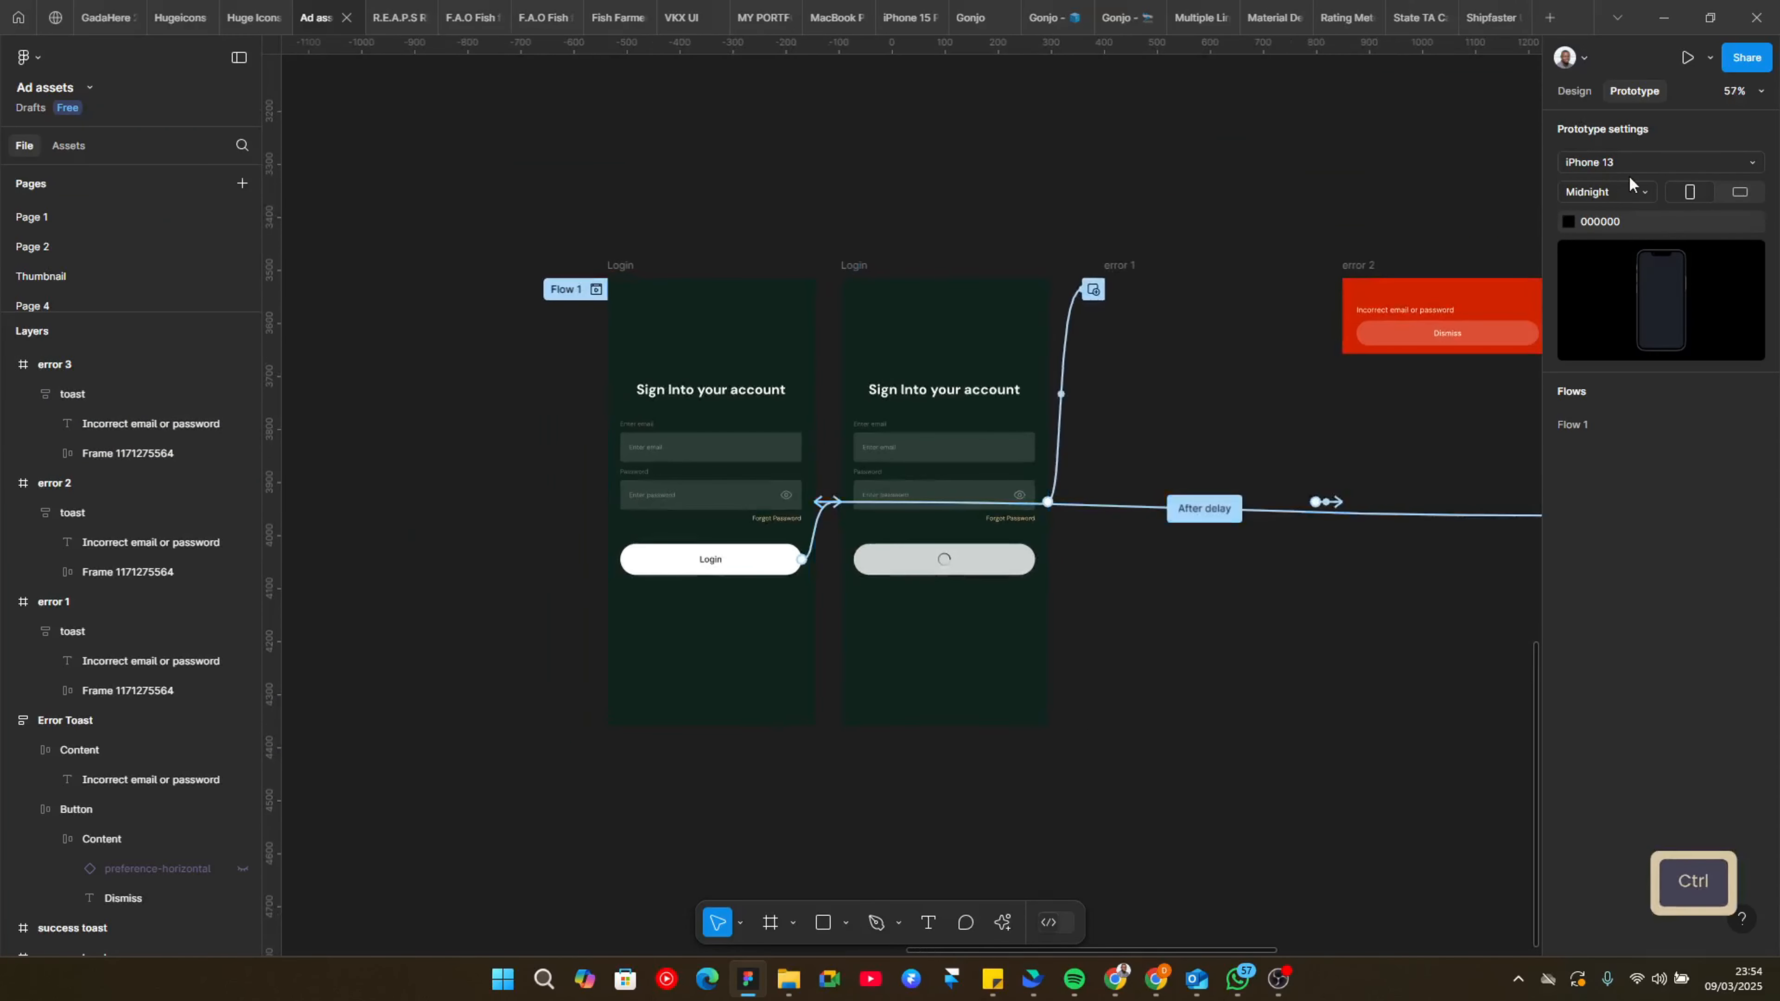
left_click(1582, 100)
left_click_drag(1261, 543, 1402, 577)
left_click(697, 274)
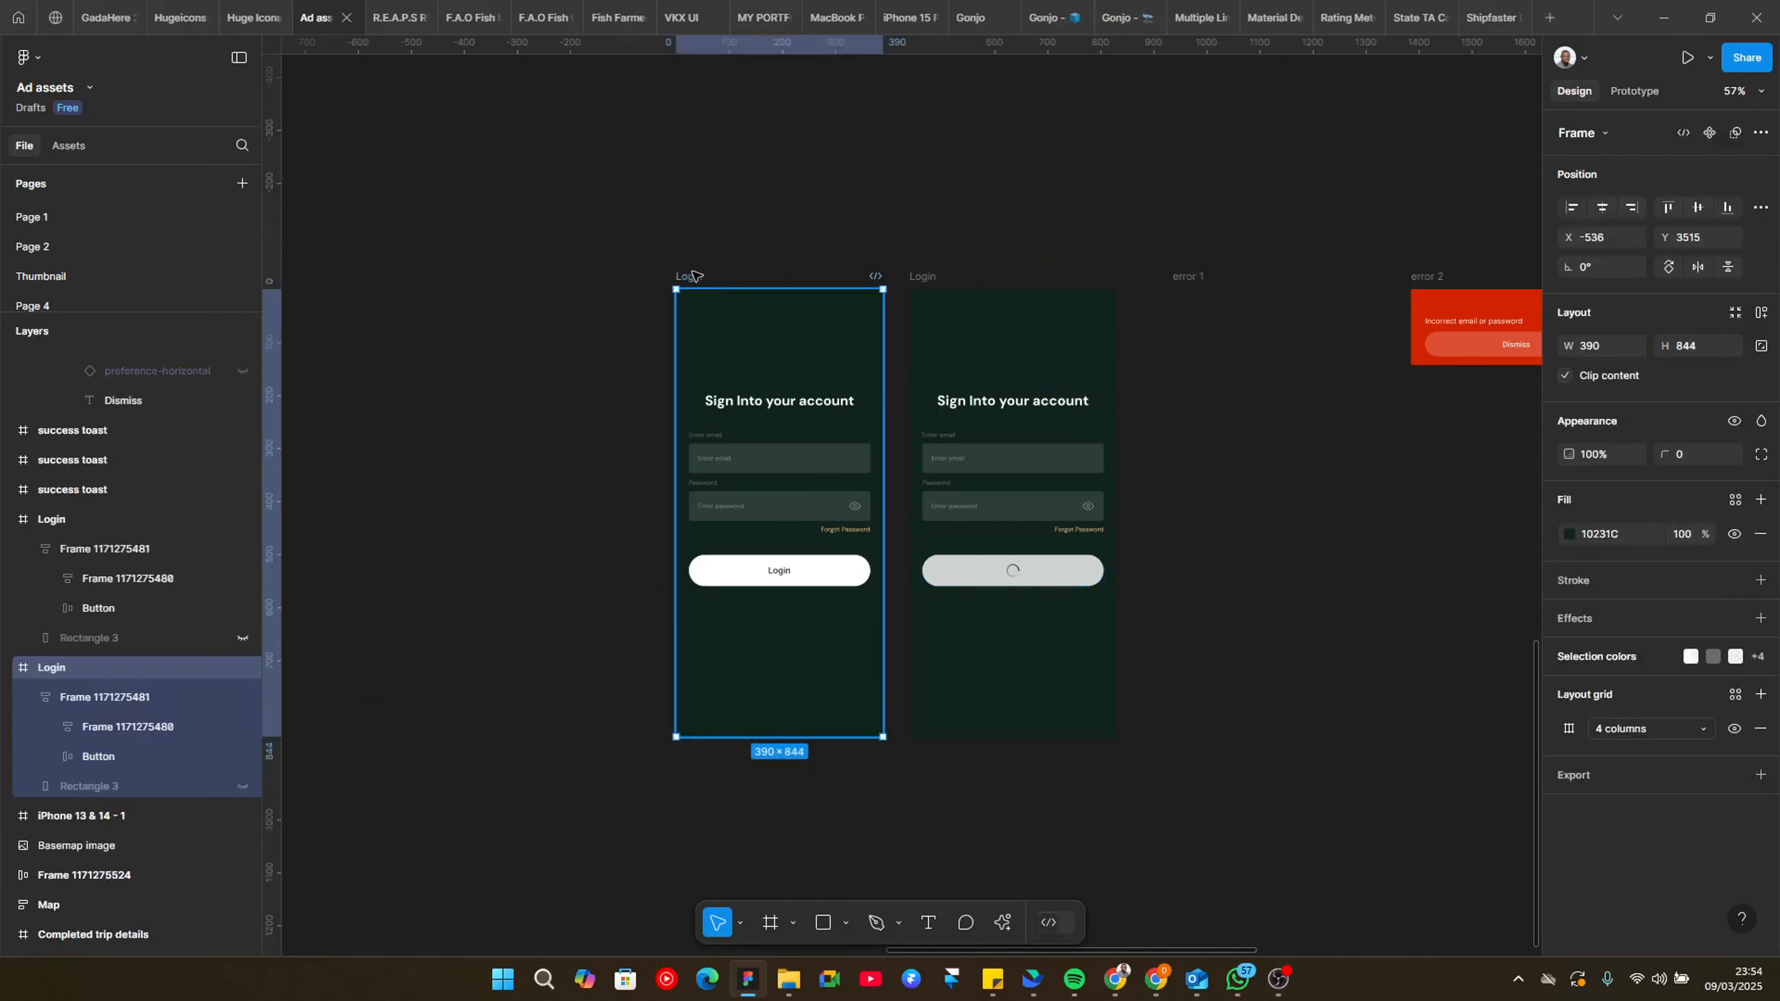
key("shift+space")
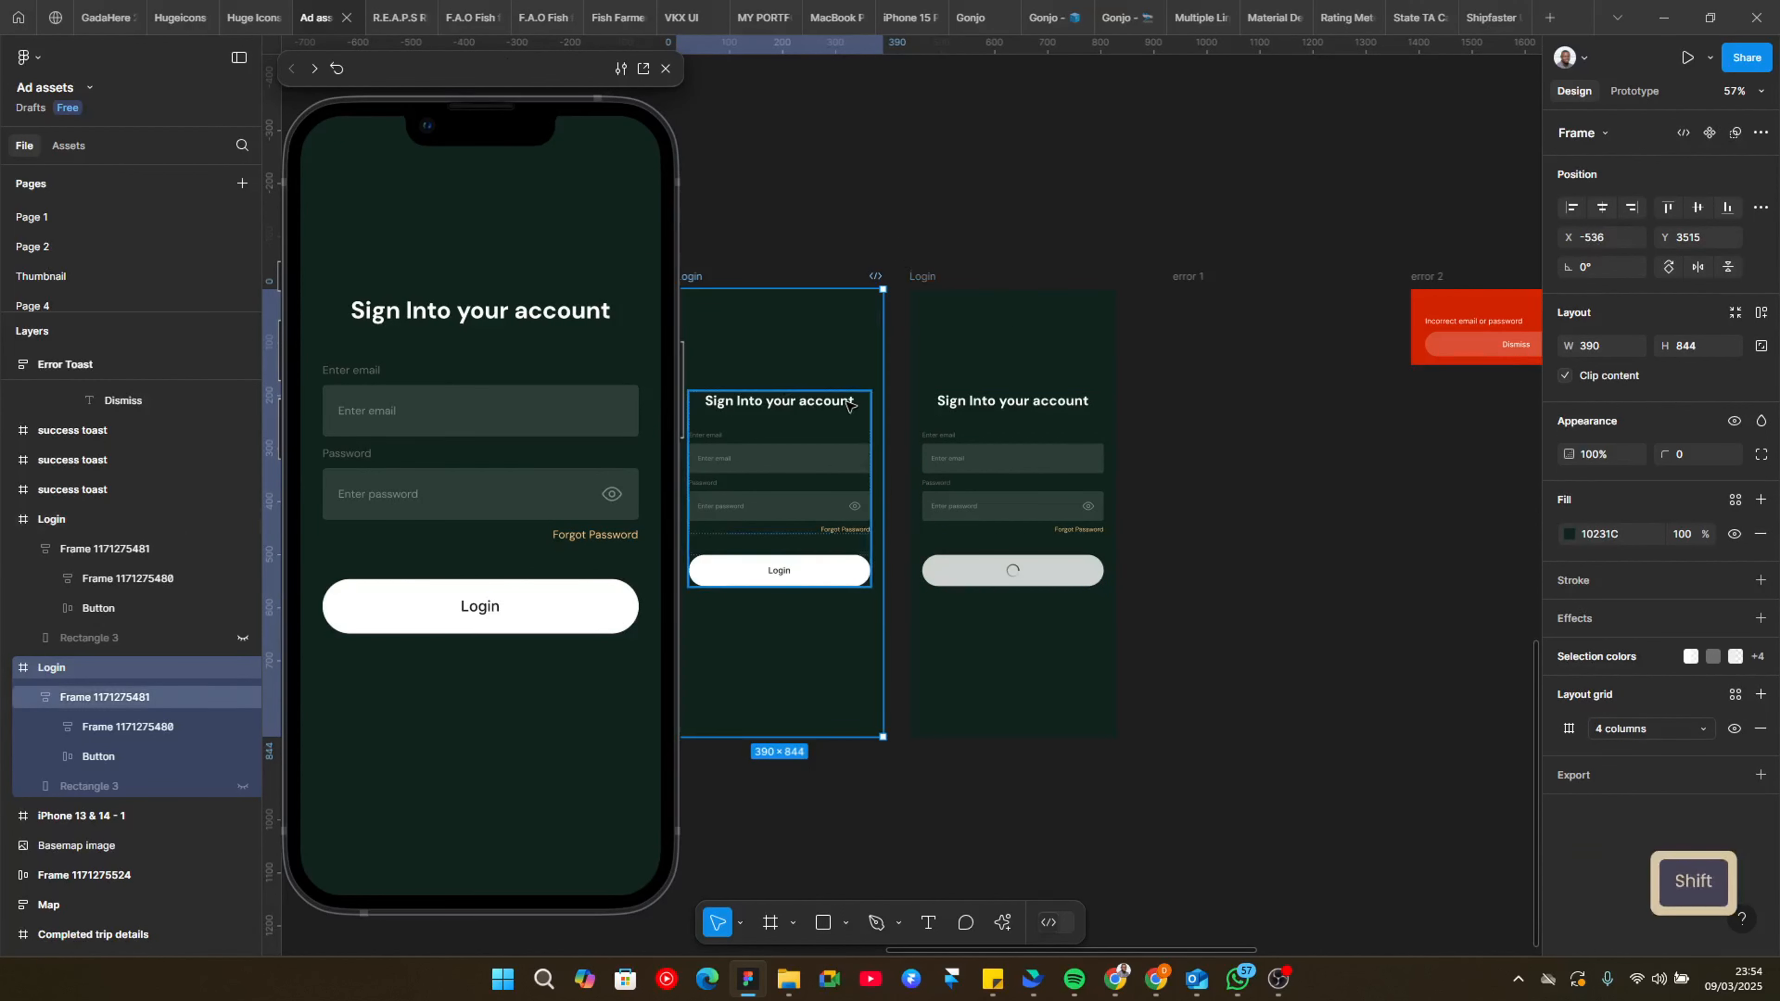
left_click(453, 599)
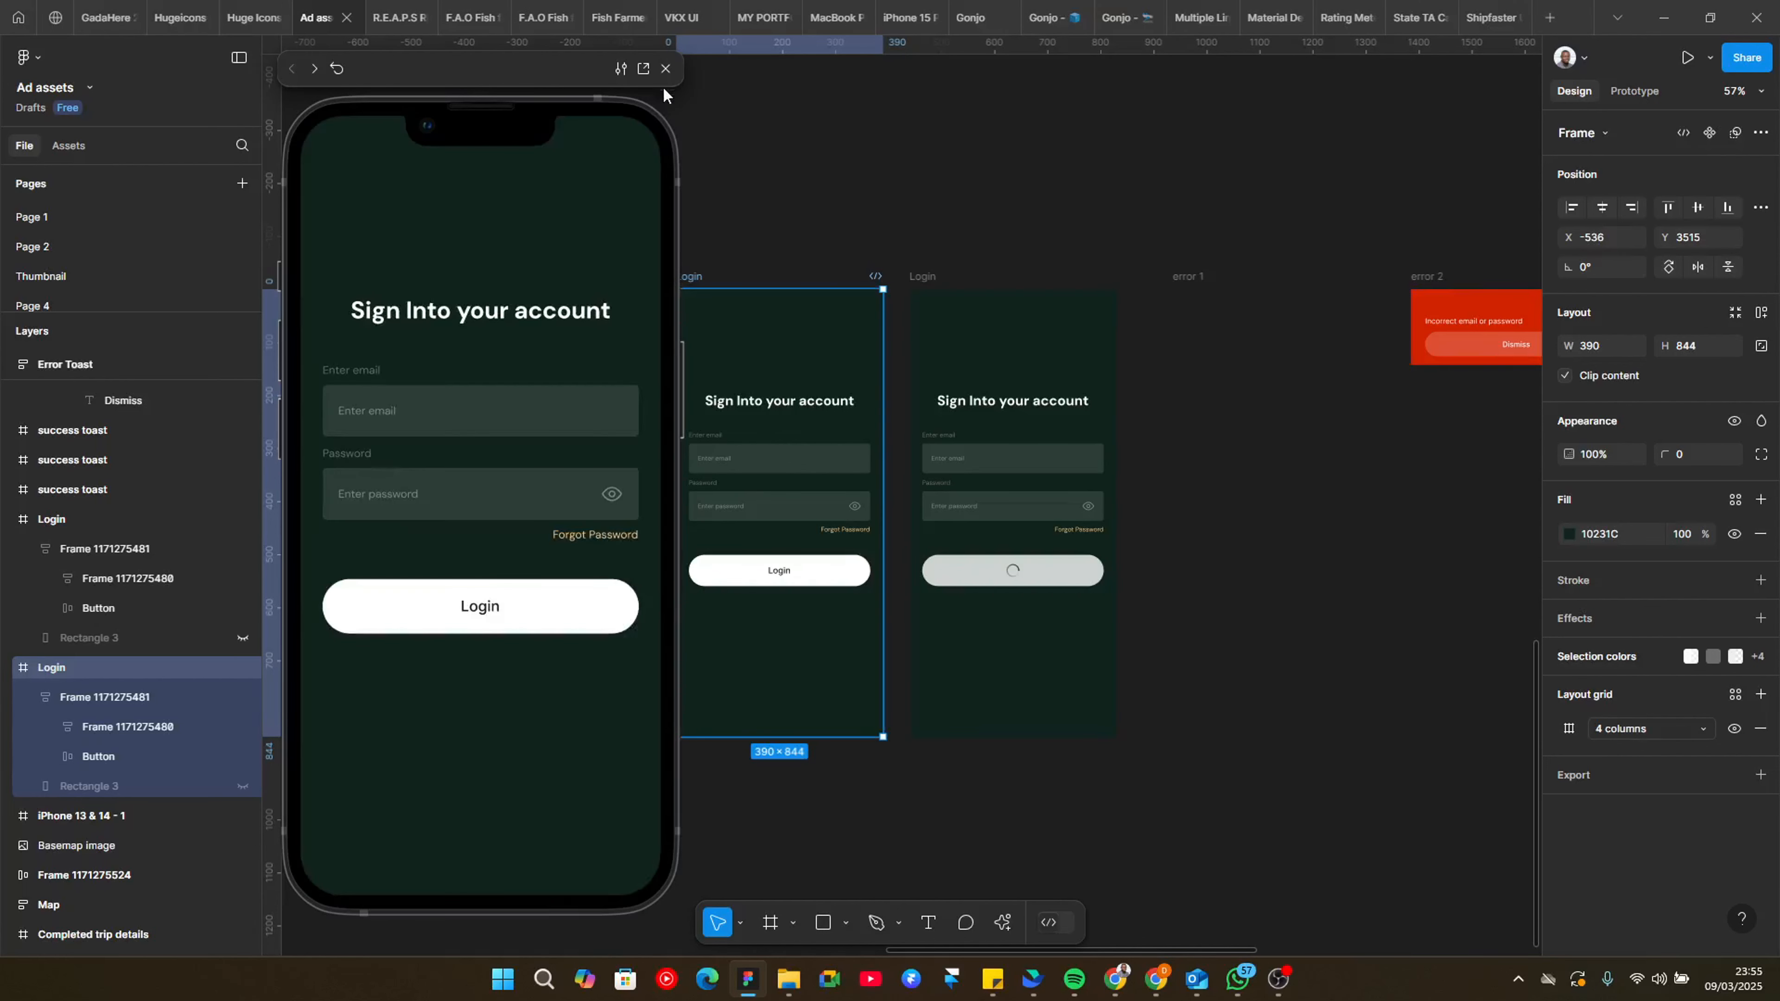
left_click(666, 68)
Step: Review the settings and available animations of the loading Login screen's interaction that opens the error 1 overlay
scroll(771, 360, "right", 5)
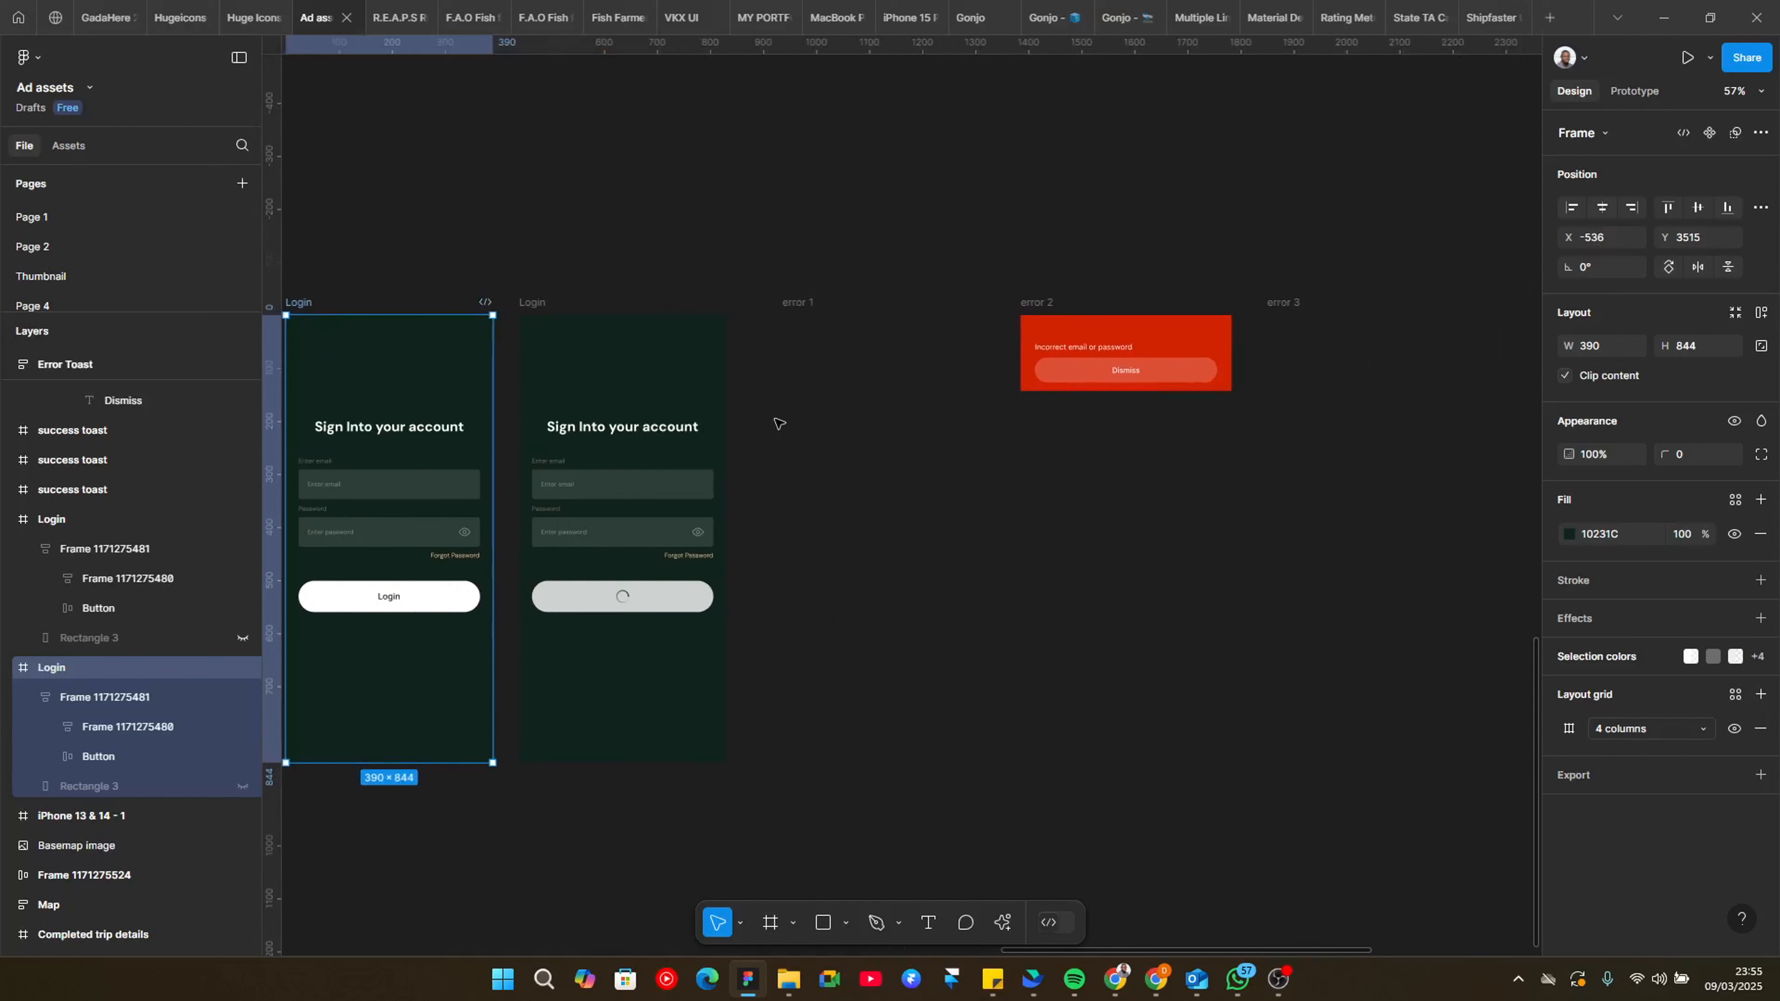
left_click(764, 536)
scroll(729, 592, "up", 3)
key("shift+e")
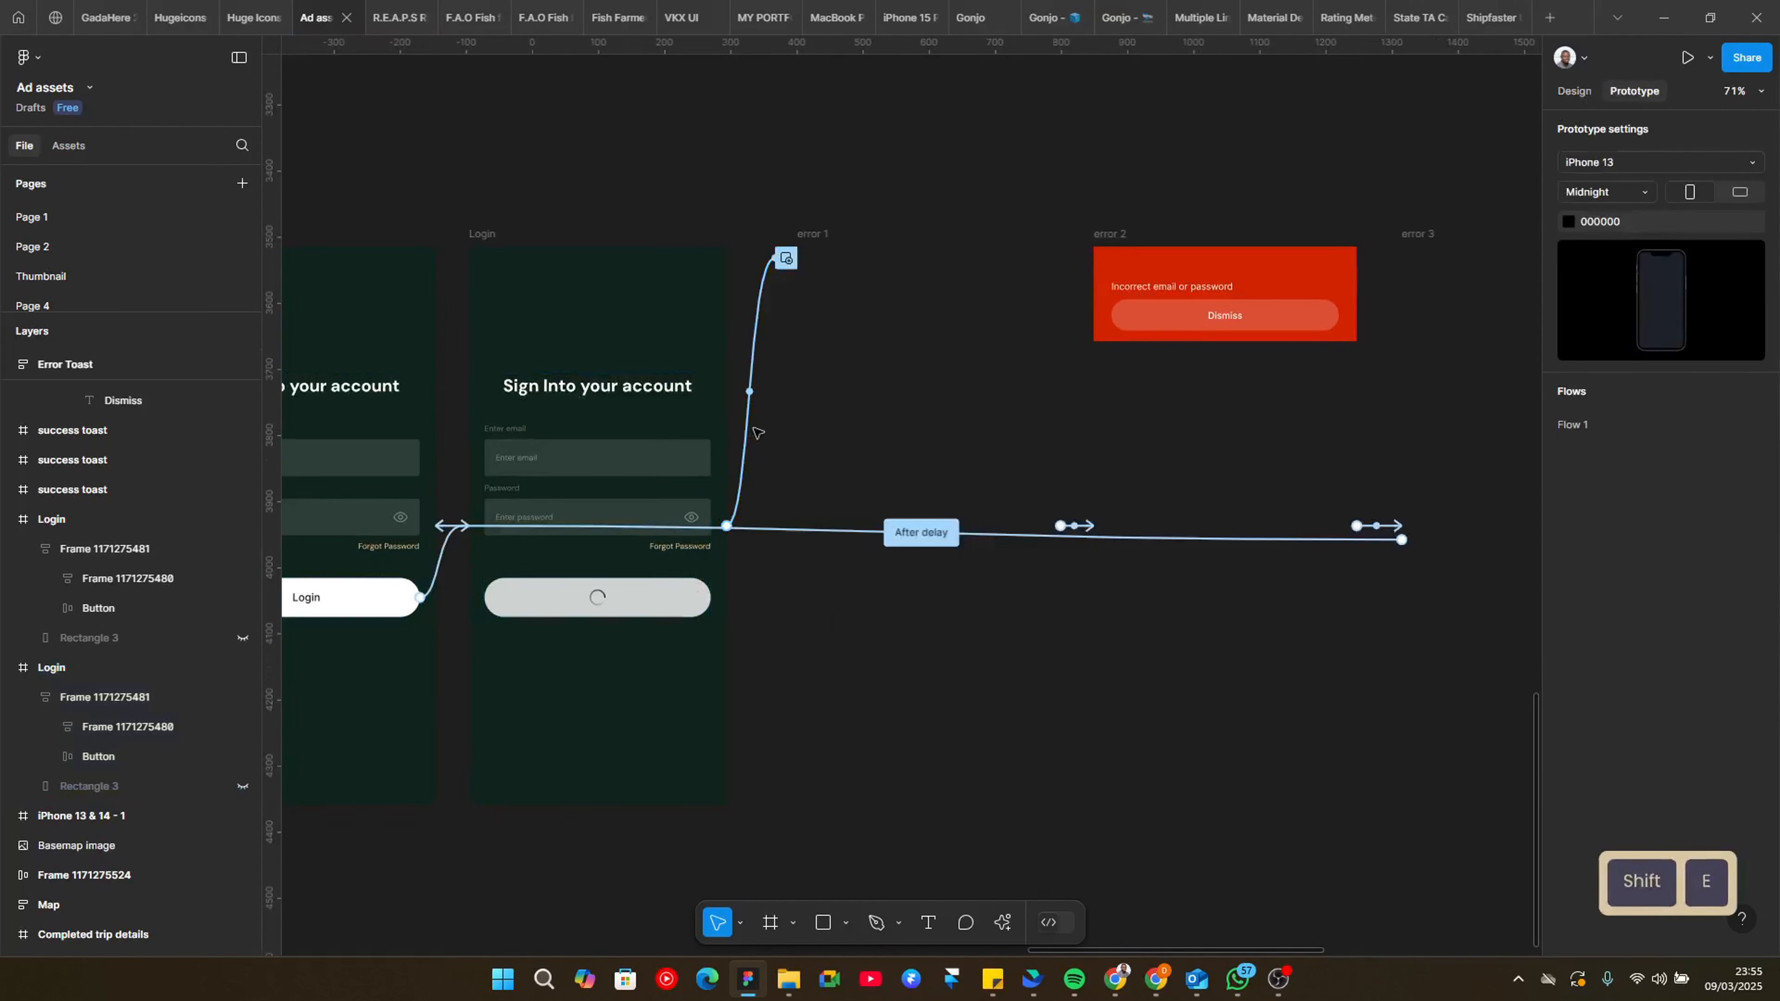
left_click(757, 405)
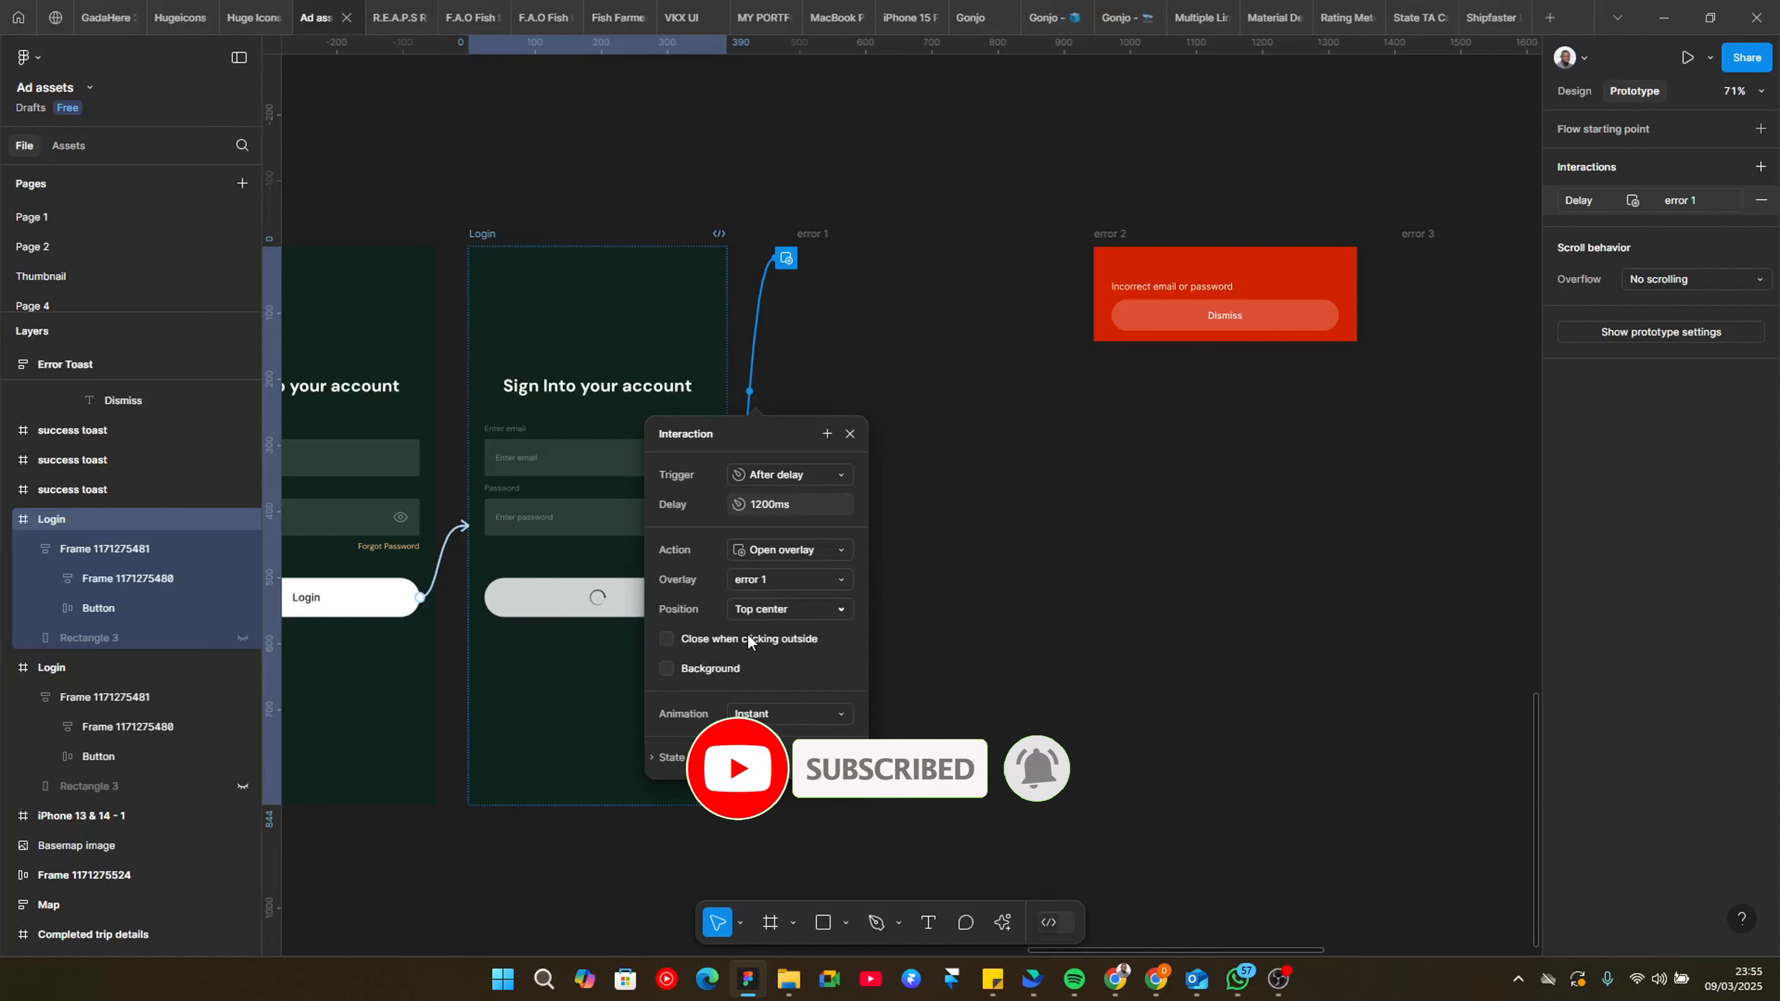
left_click(765, 229)
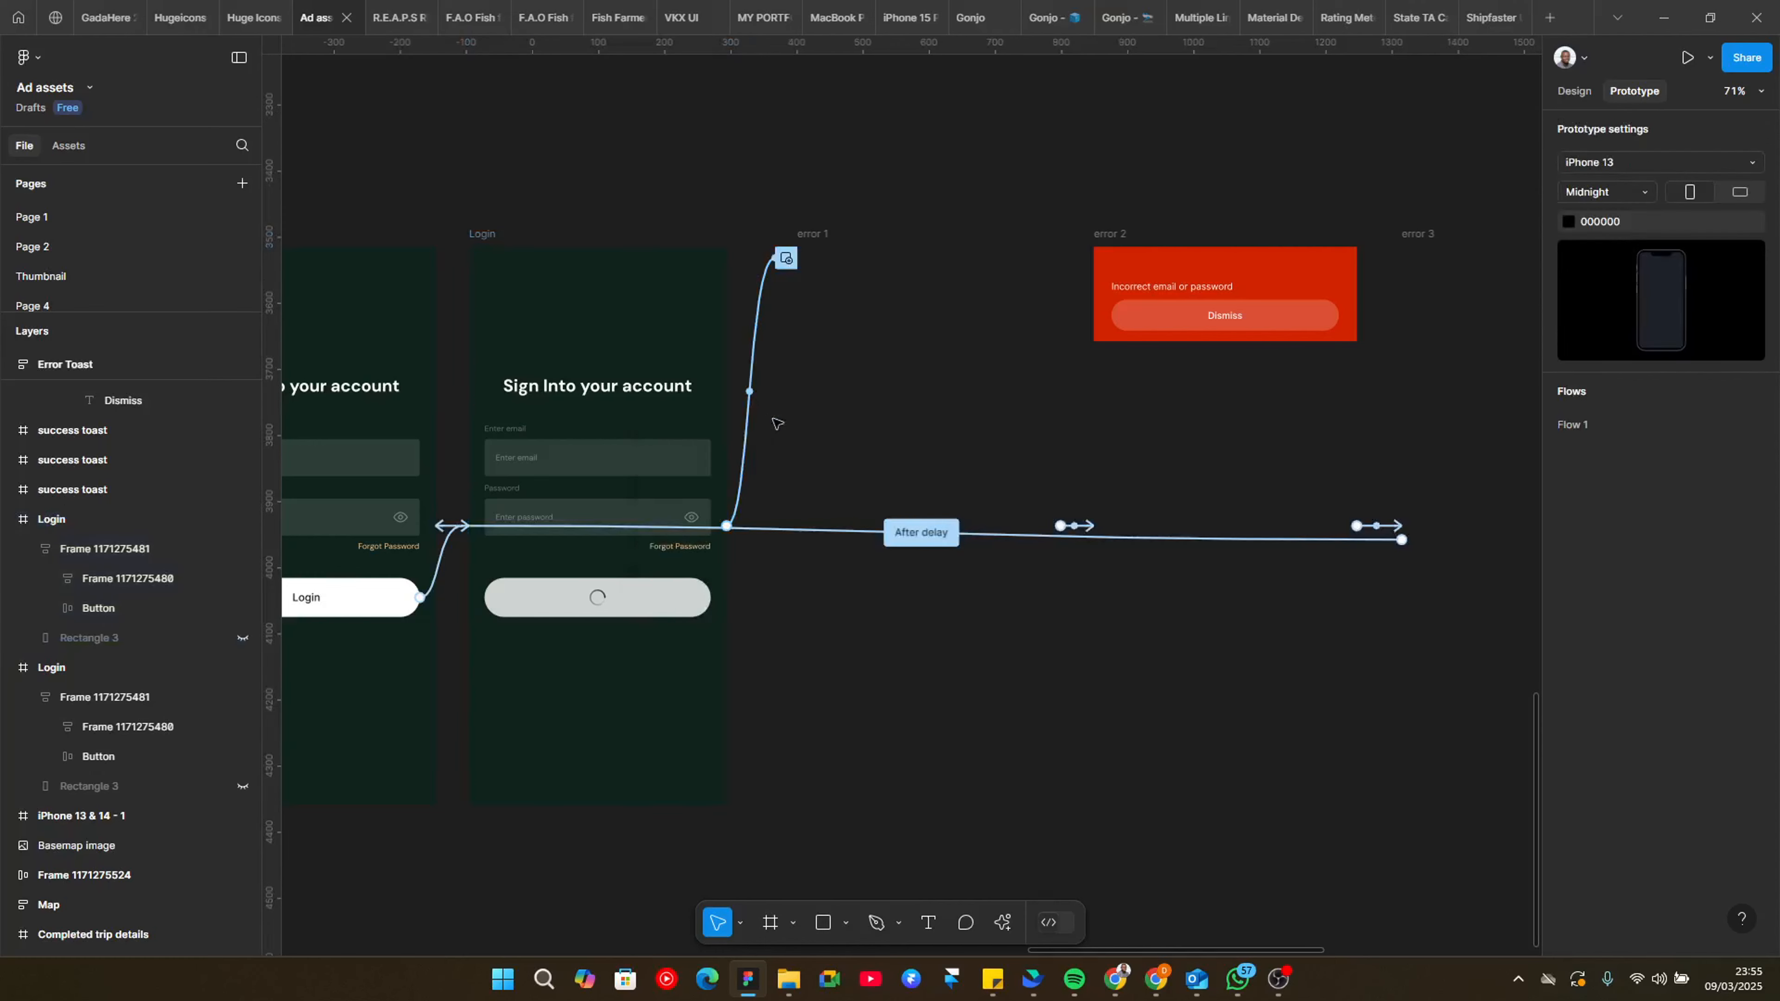
scroll(723, 254, "down", 2)
scroll(790, 659, "left", 4)
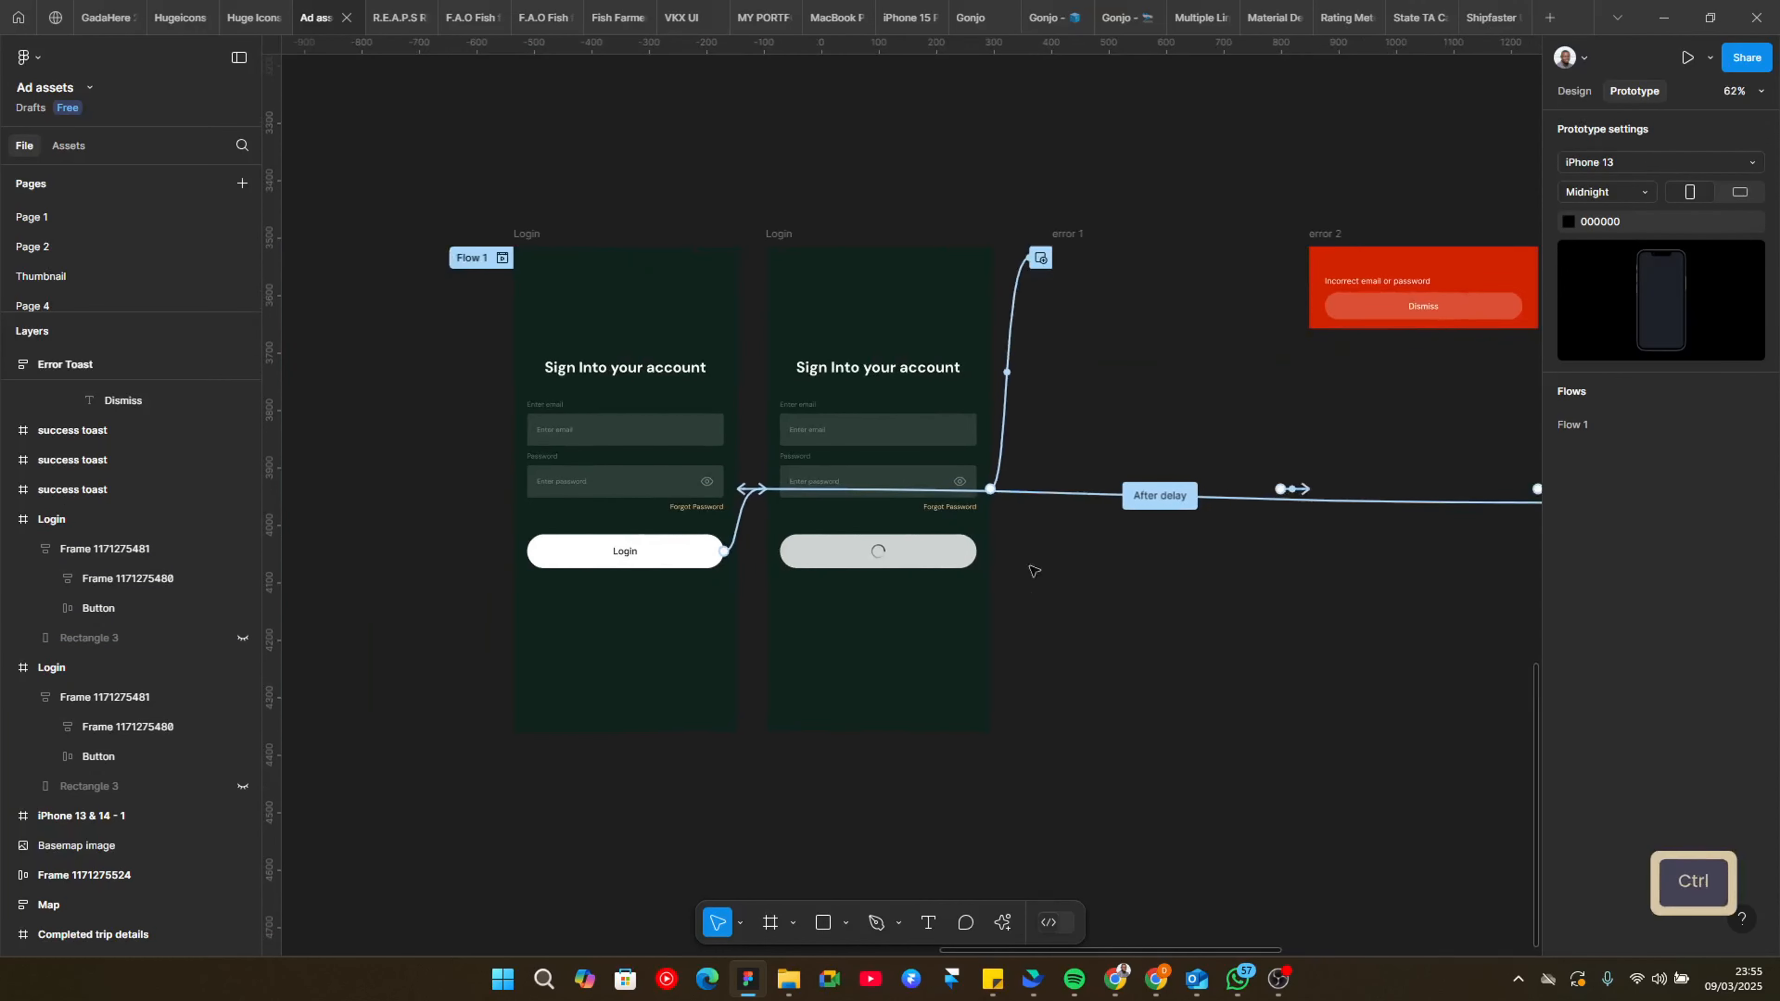
left_click(1008, 375)
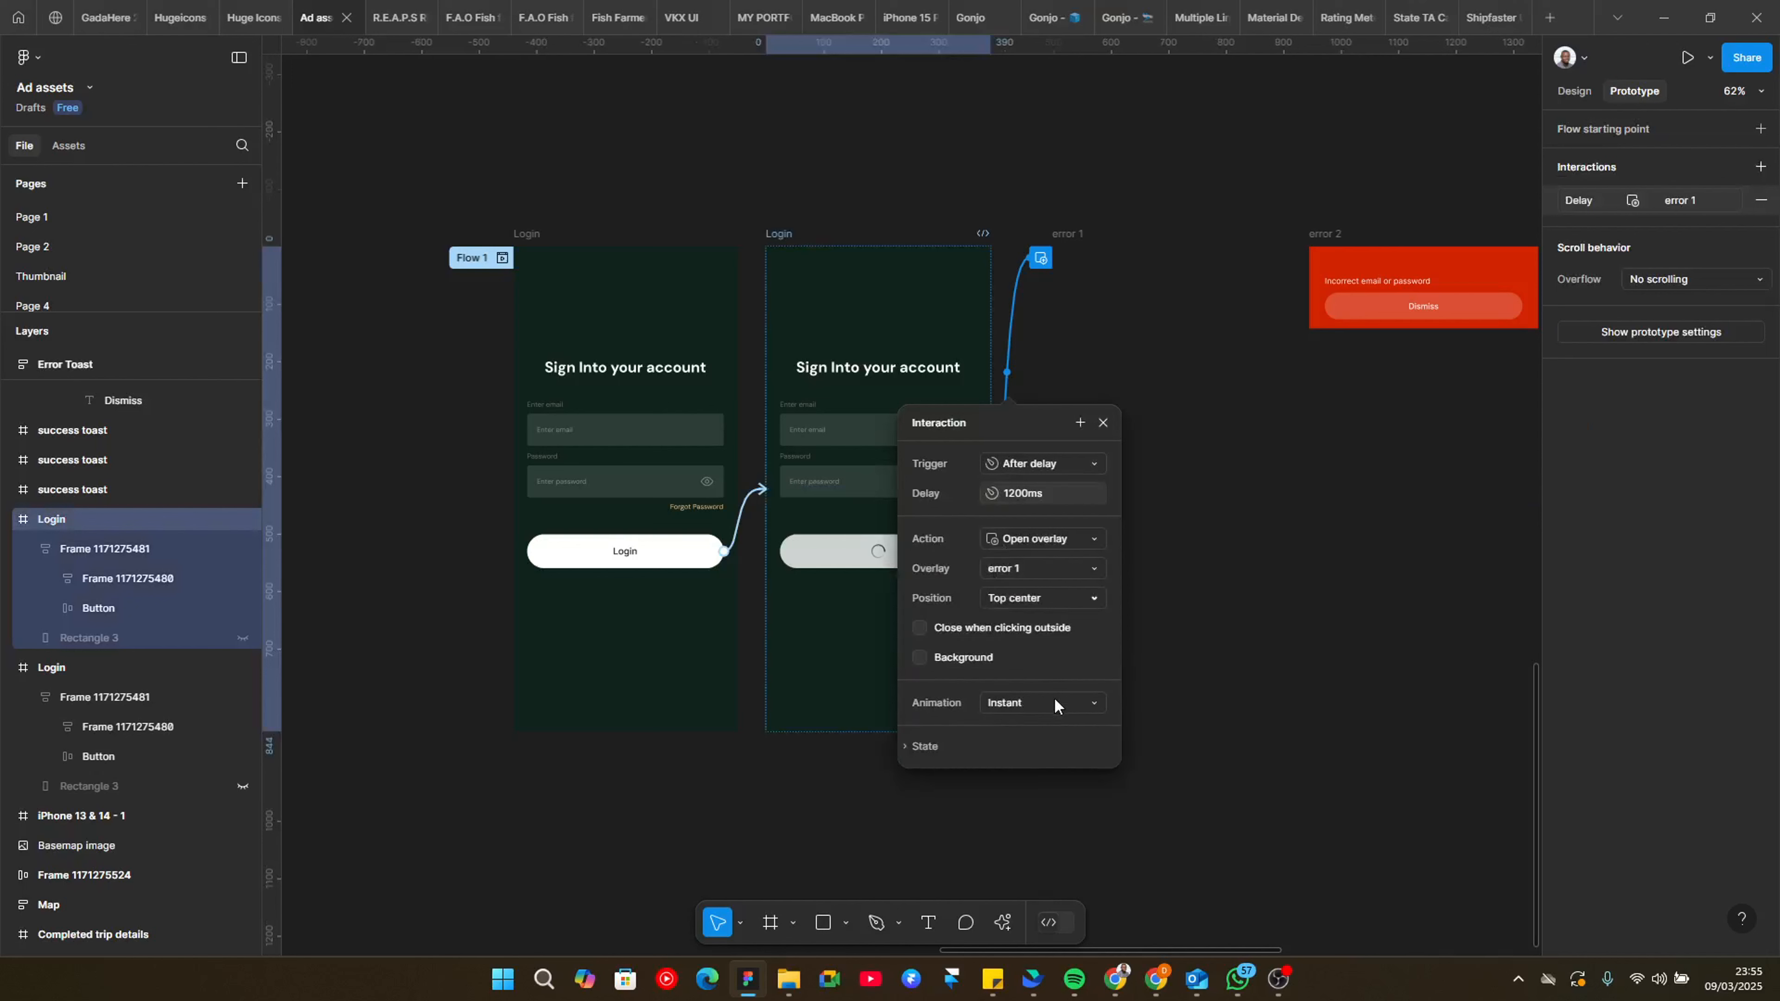
left_click(1072, 706)
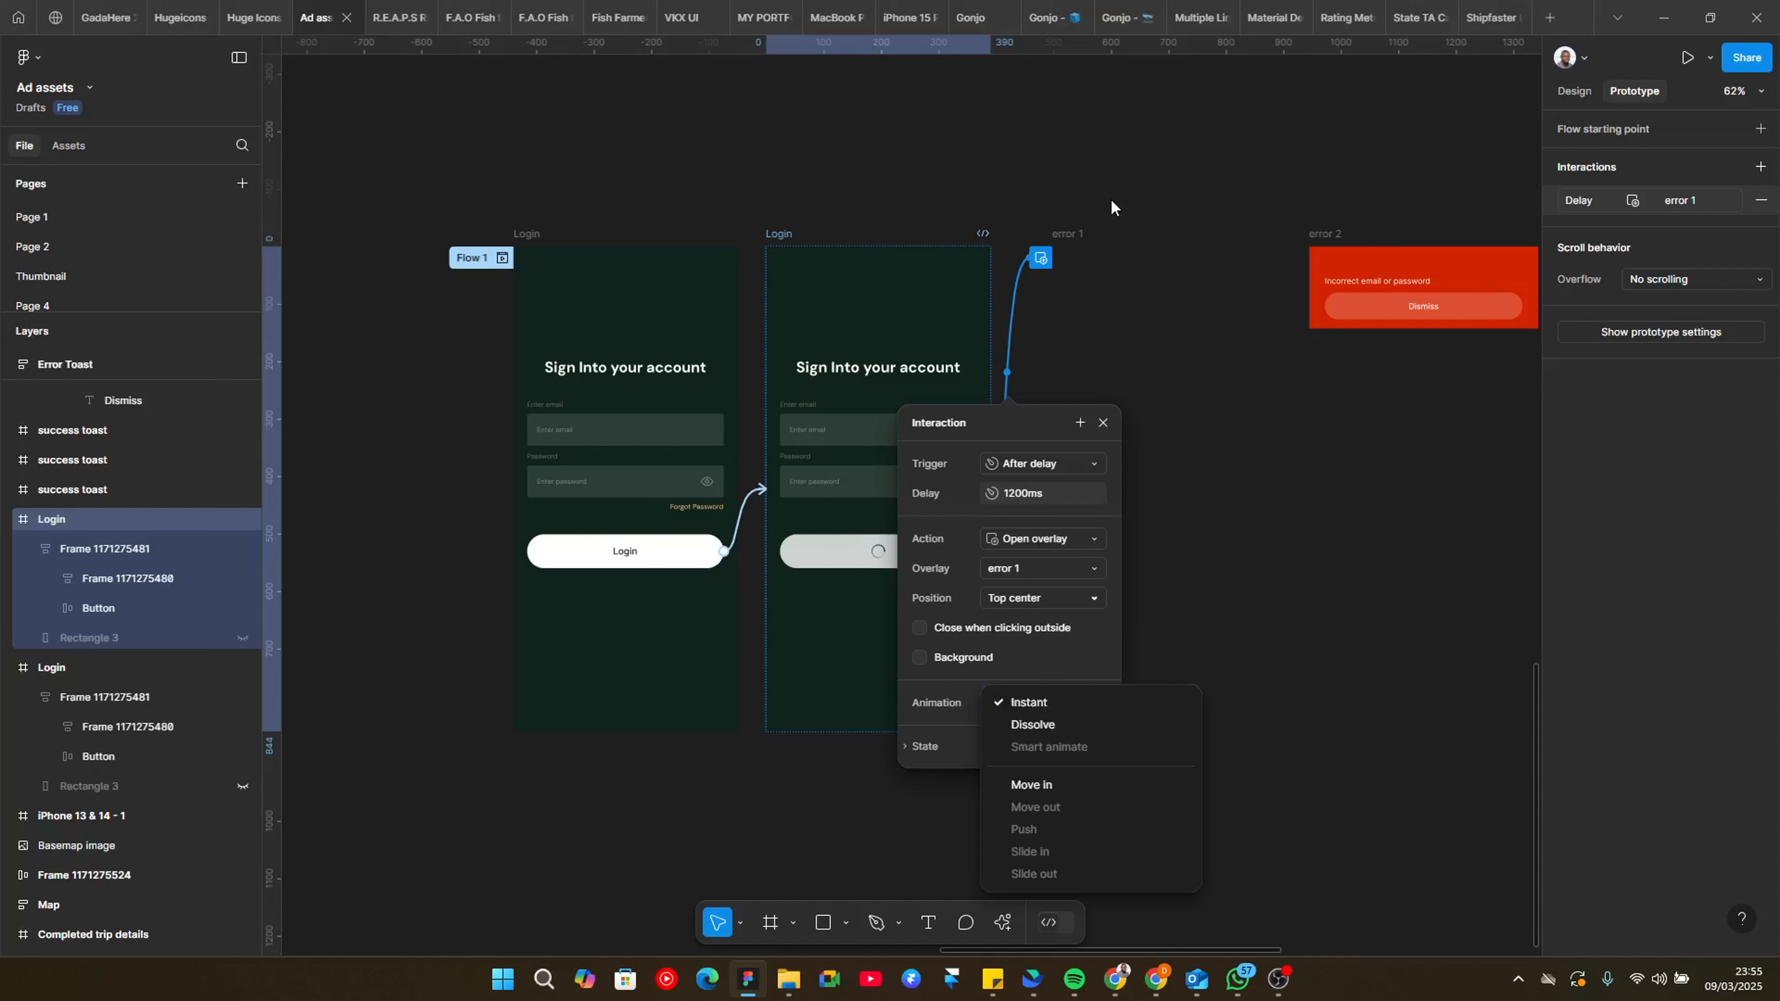
left_click(1059, 235)
left_click(1091, 238)
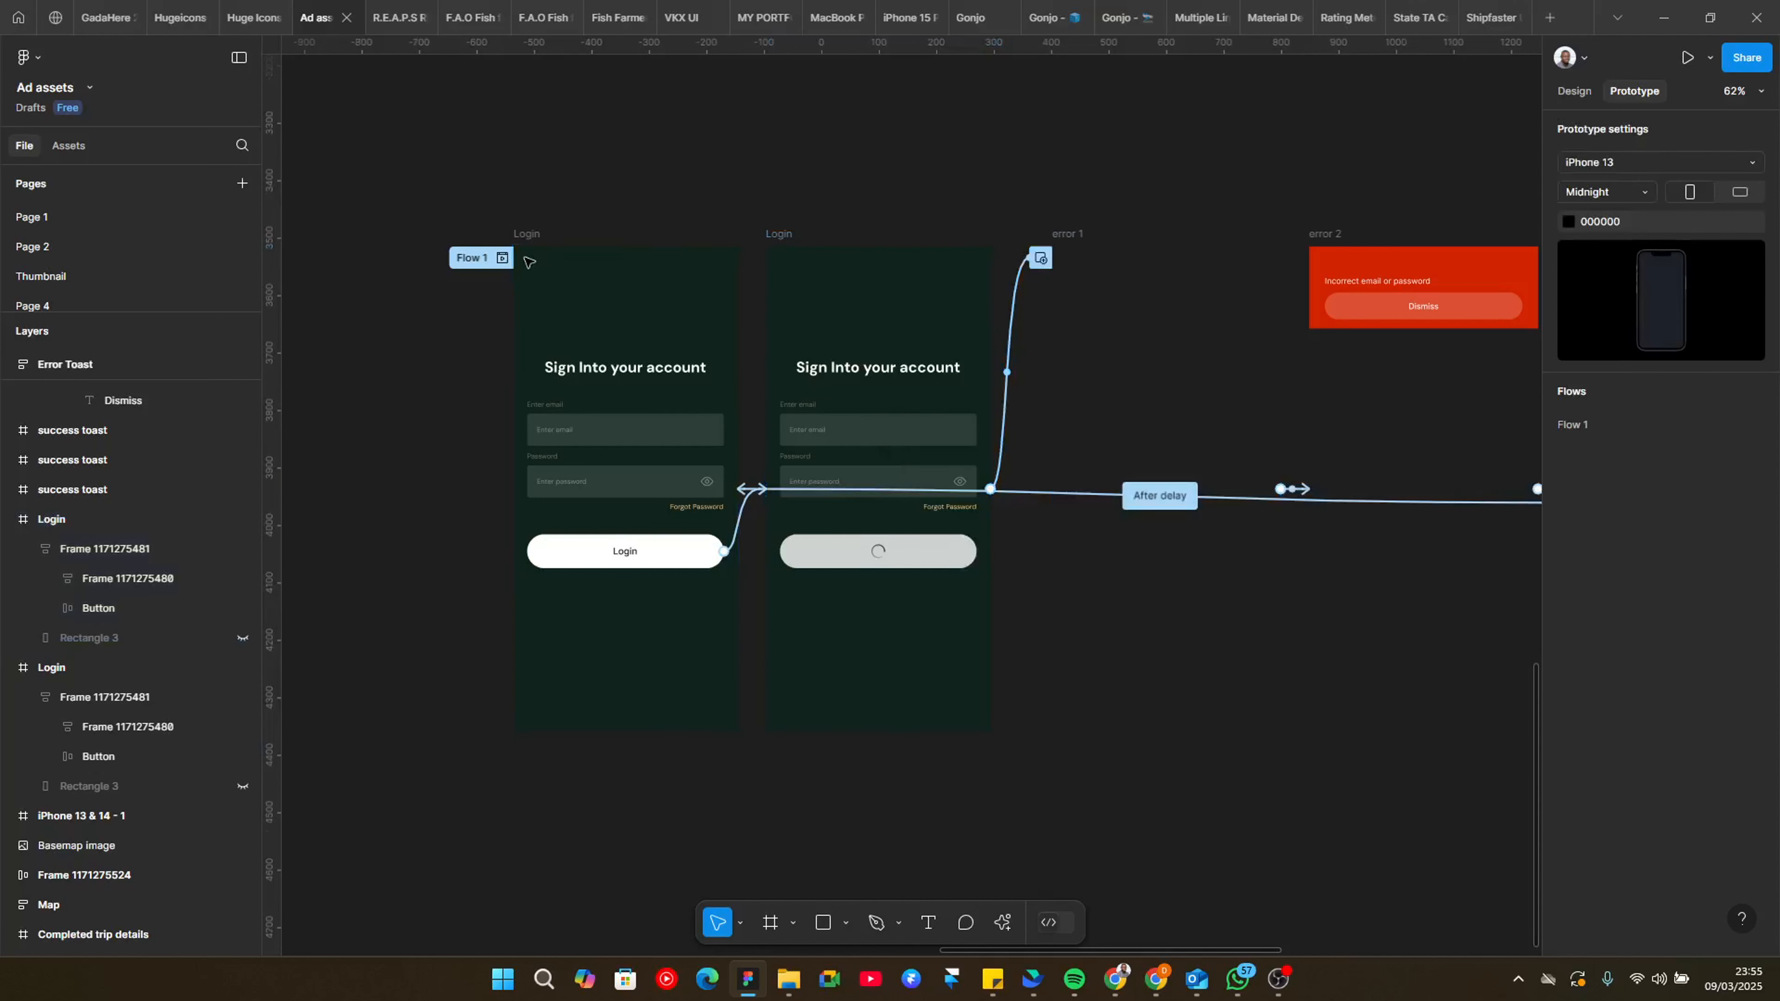
Step: Preview Flow 1 from its starting point and run the login flow with the Login button
left_click(502, 260)
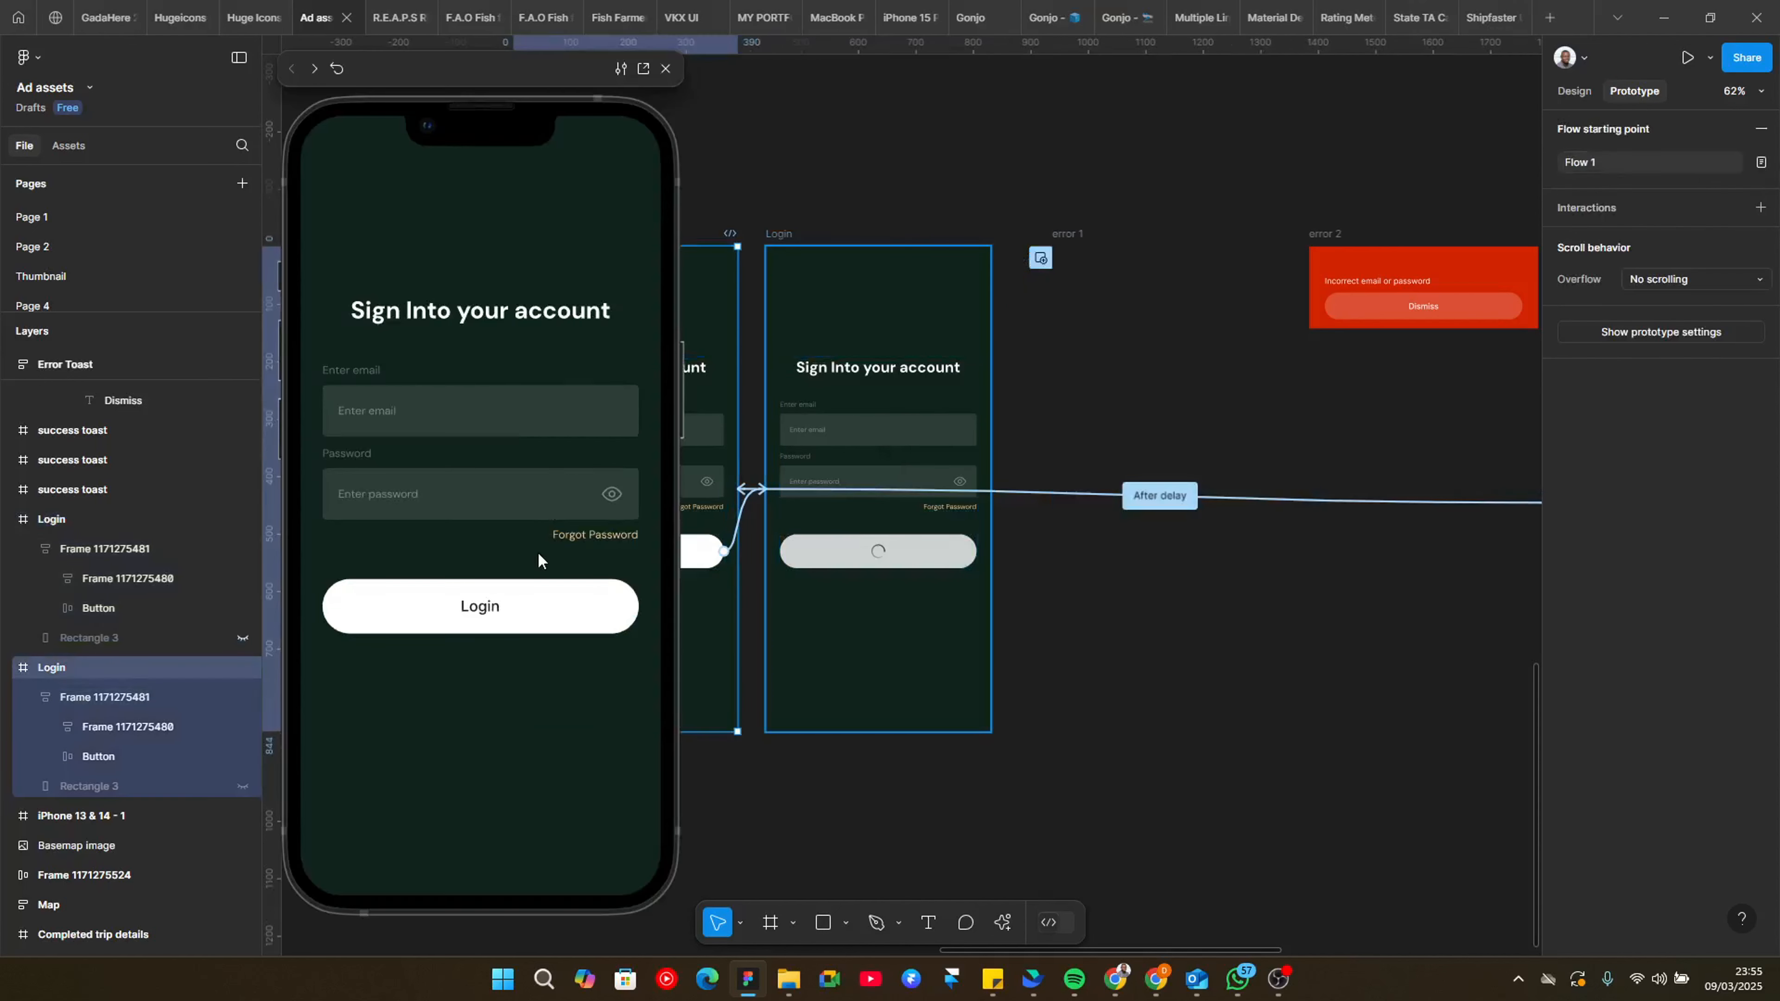
left_click(506, 607)
left_click(665, 69)
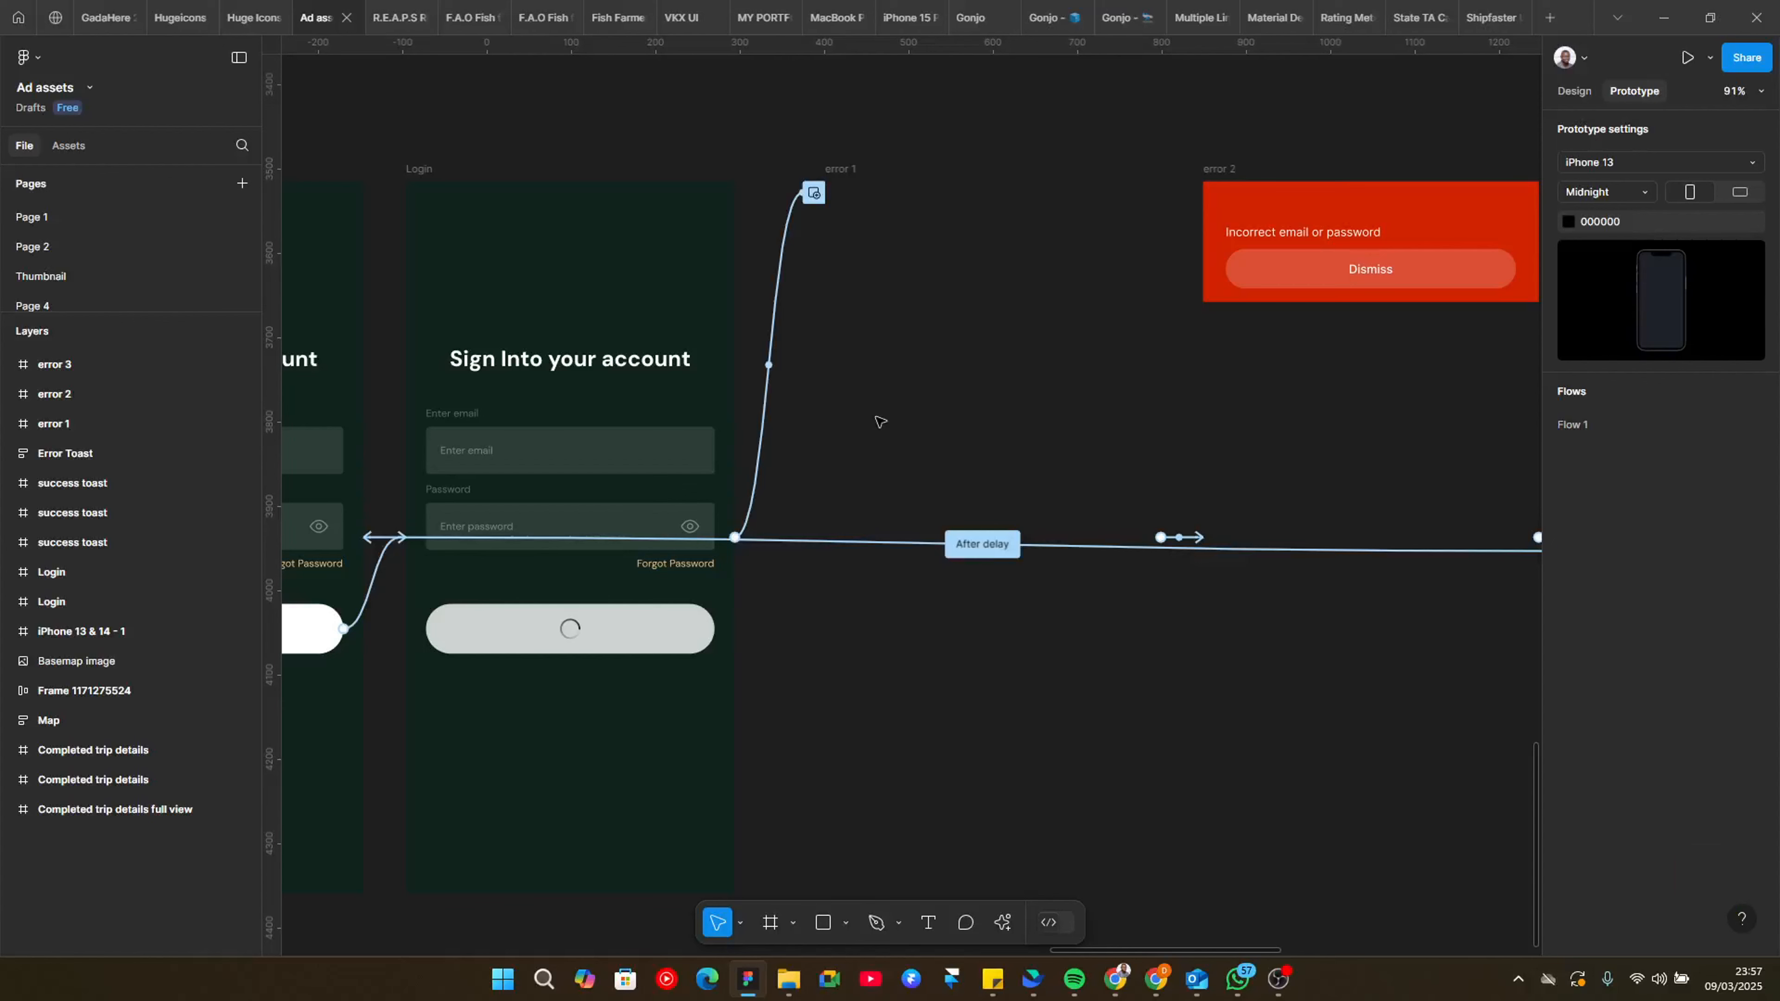
Step: Change the action of the delayed interaction from error 1 to error 2 to Swap overlay
left_click(1111, 480)
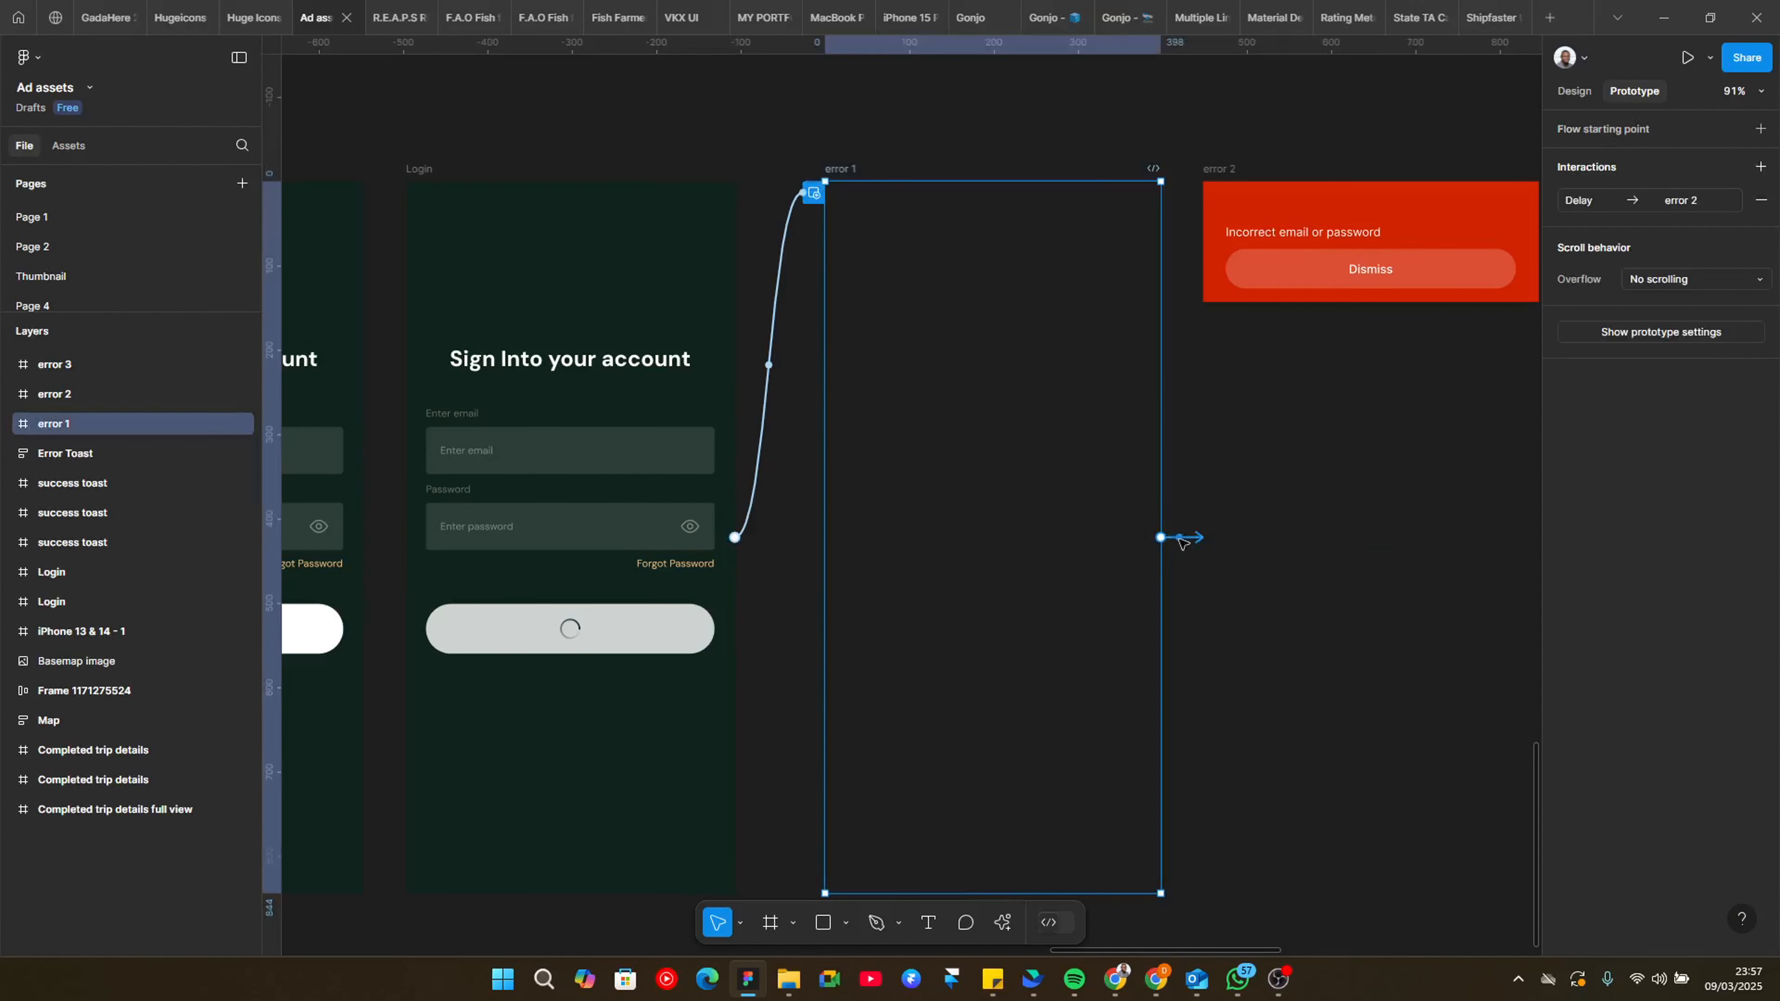
left_click(1175, 549)
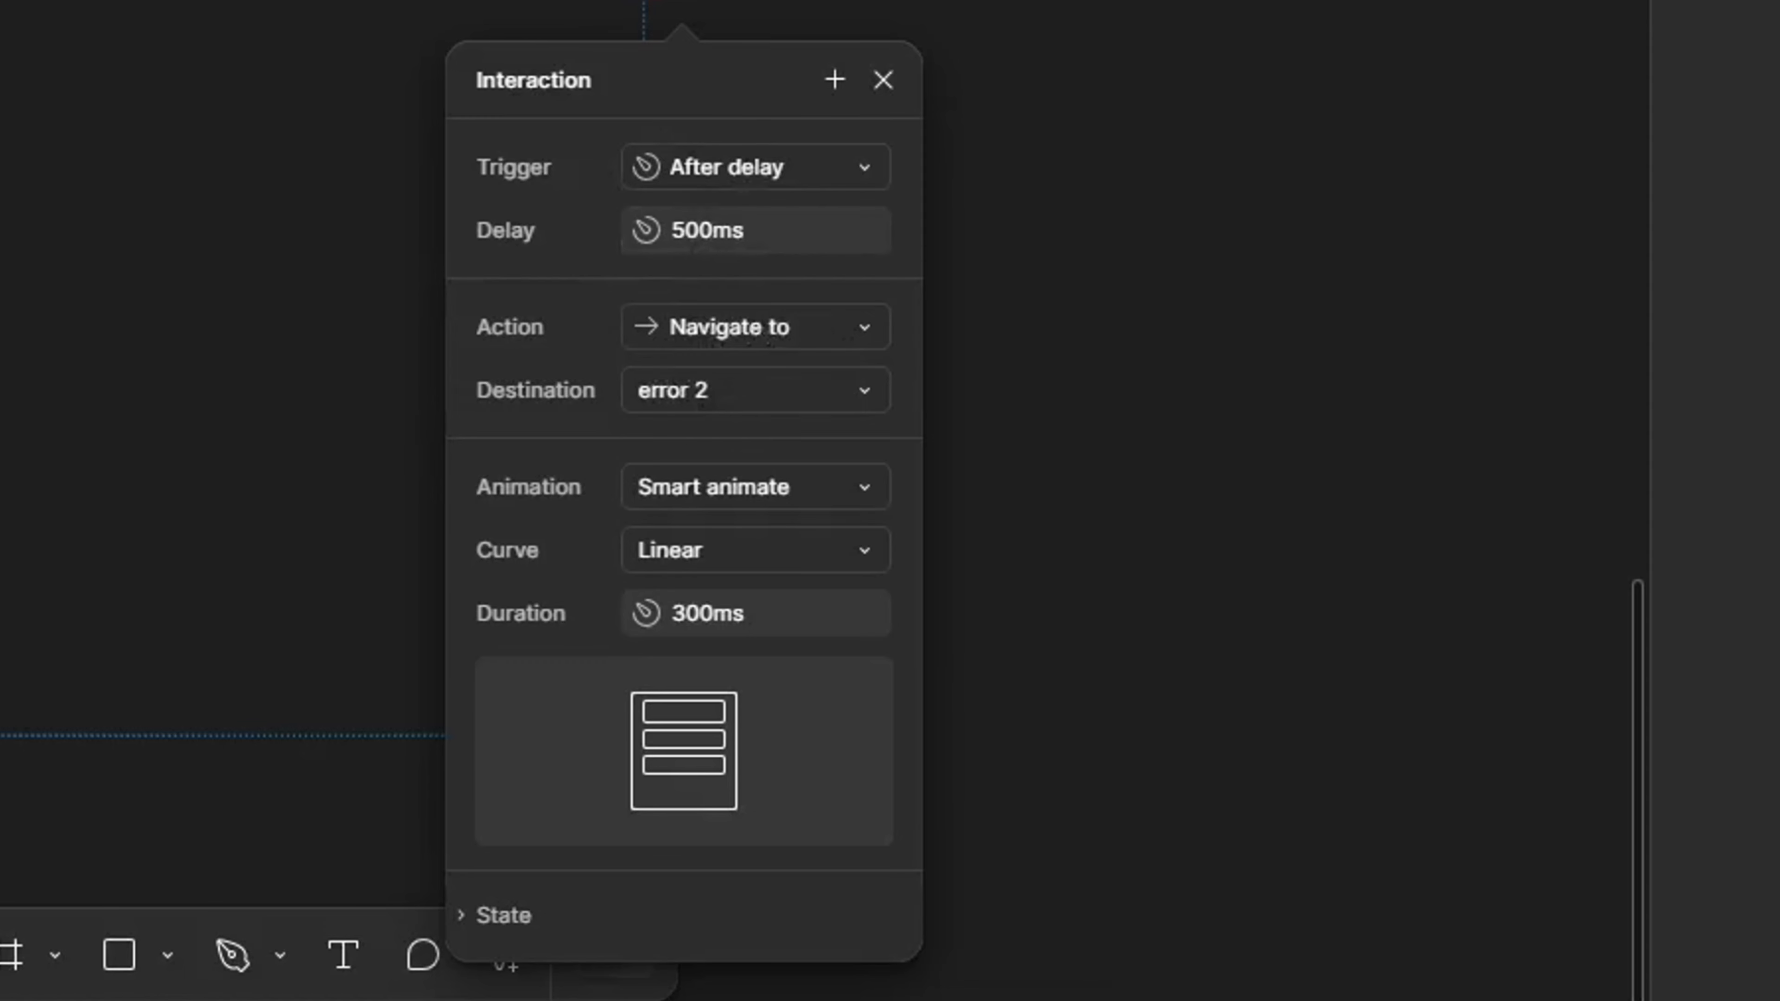
left_click(788, 341)
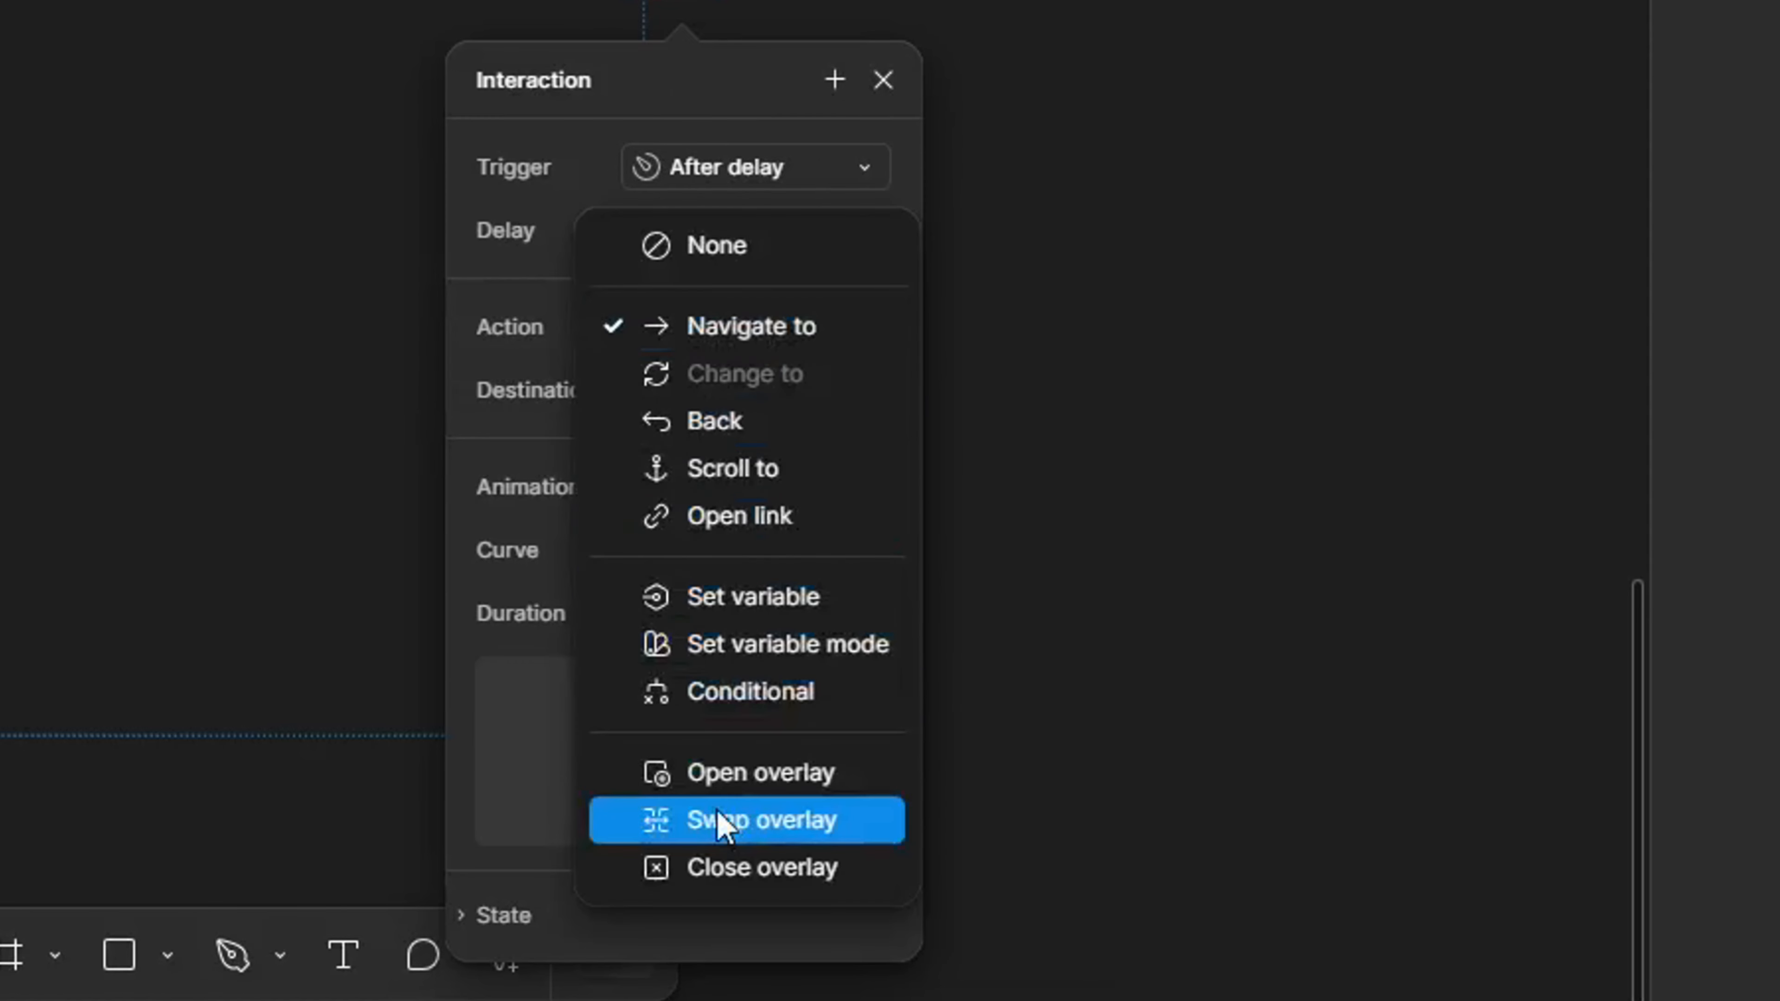
left_click(725, 824)
left_click(1311, 243)
Step: Change the action of the delayed interaction from error 2 to error 3 to Swap overlay
left_click_drag(1316, 243, 491, 326)
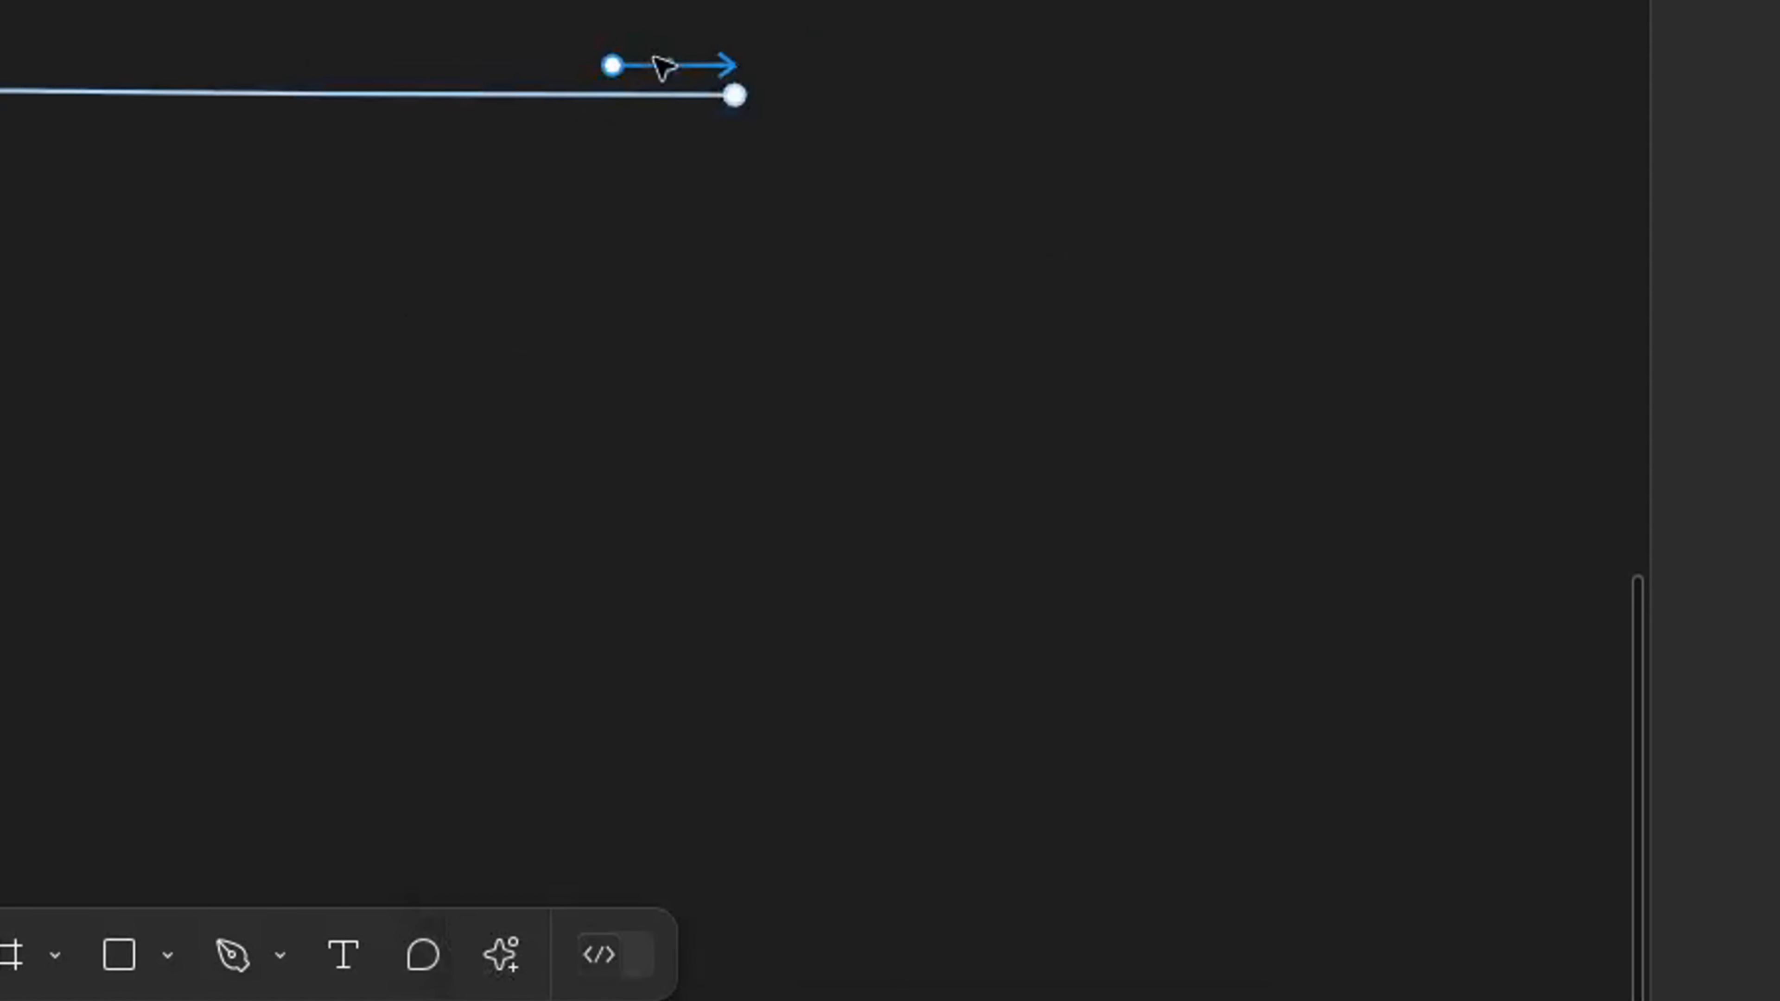
left_click(662, 66)
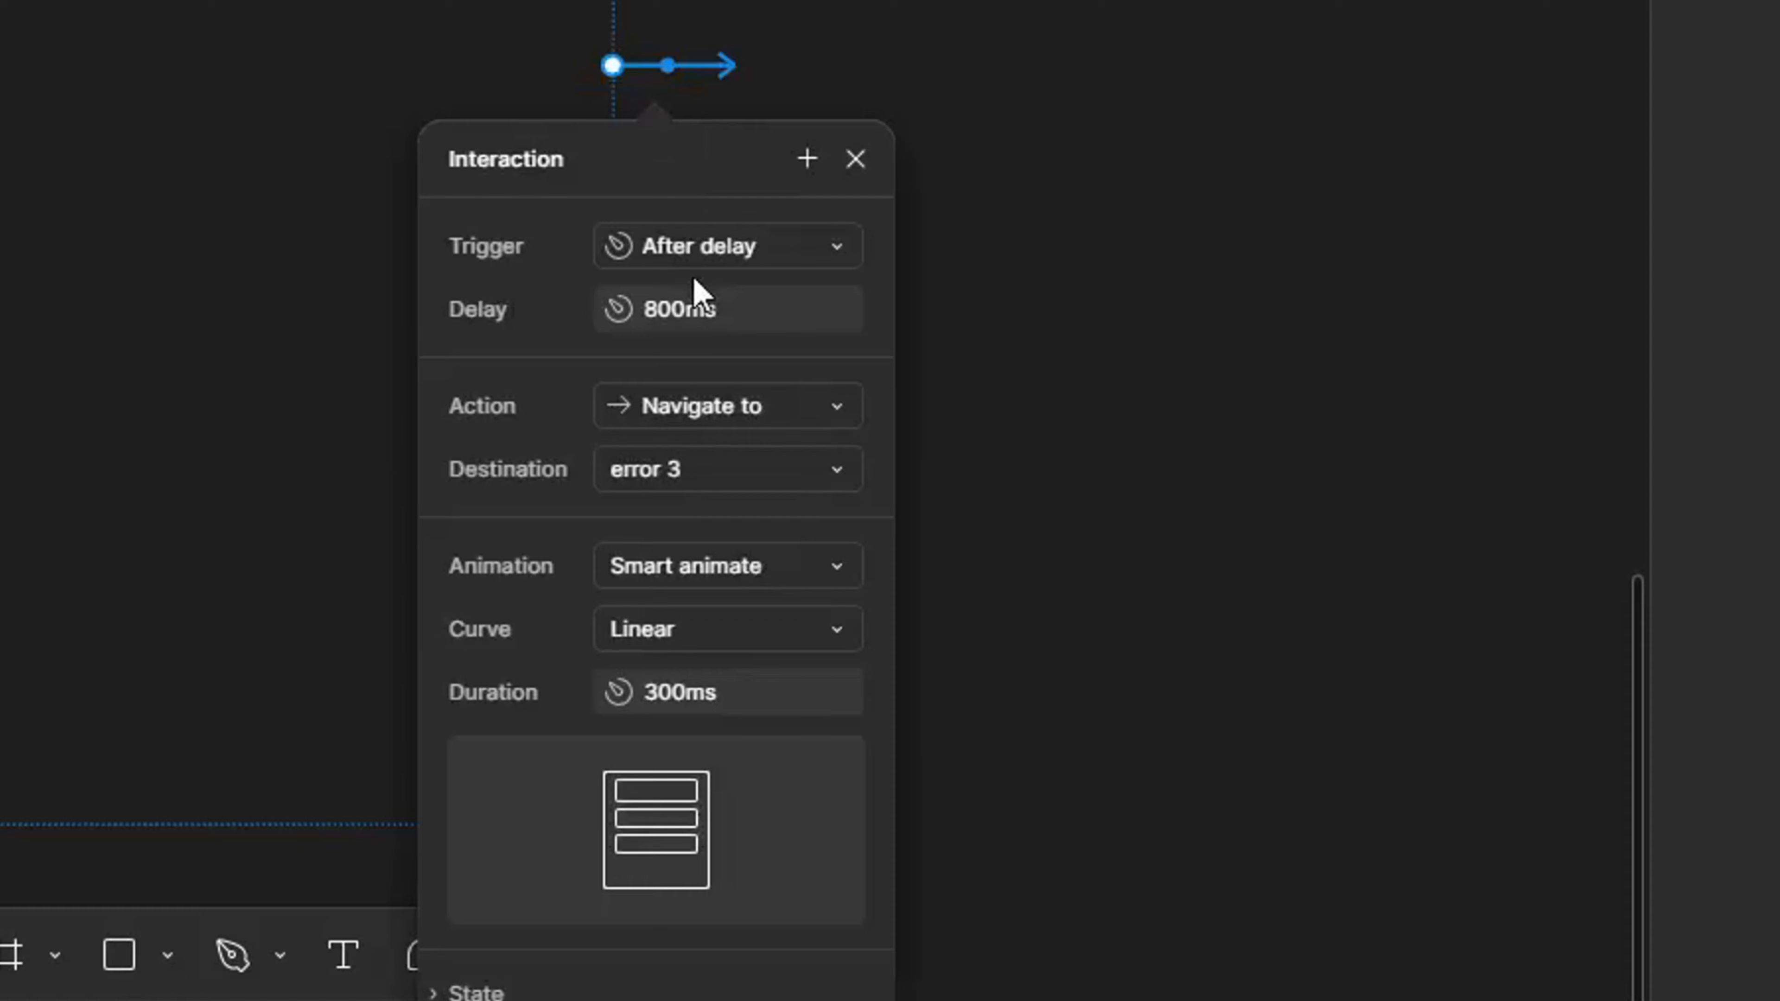
left_click(845, 413)
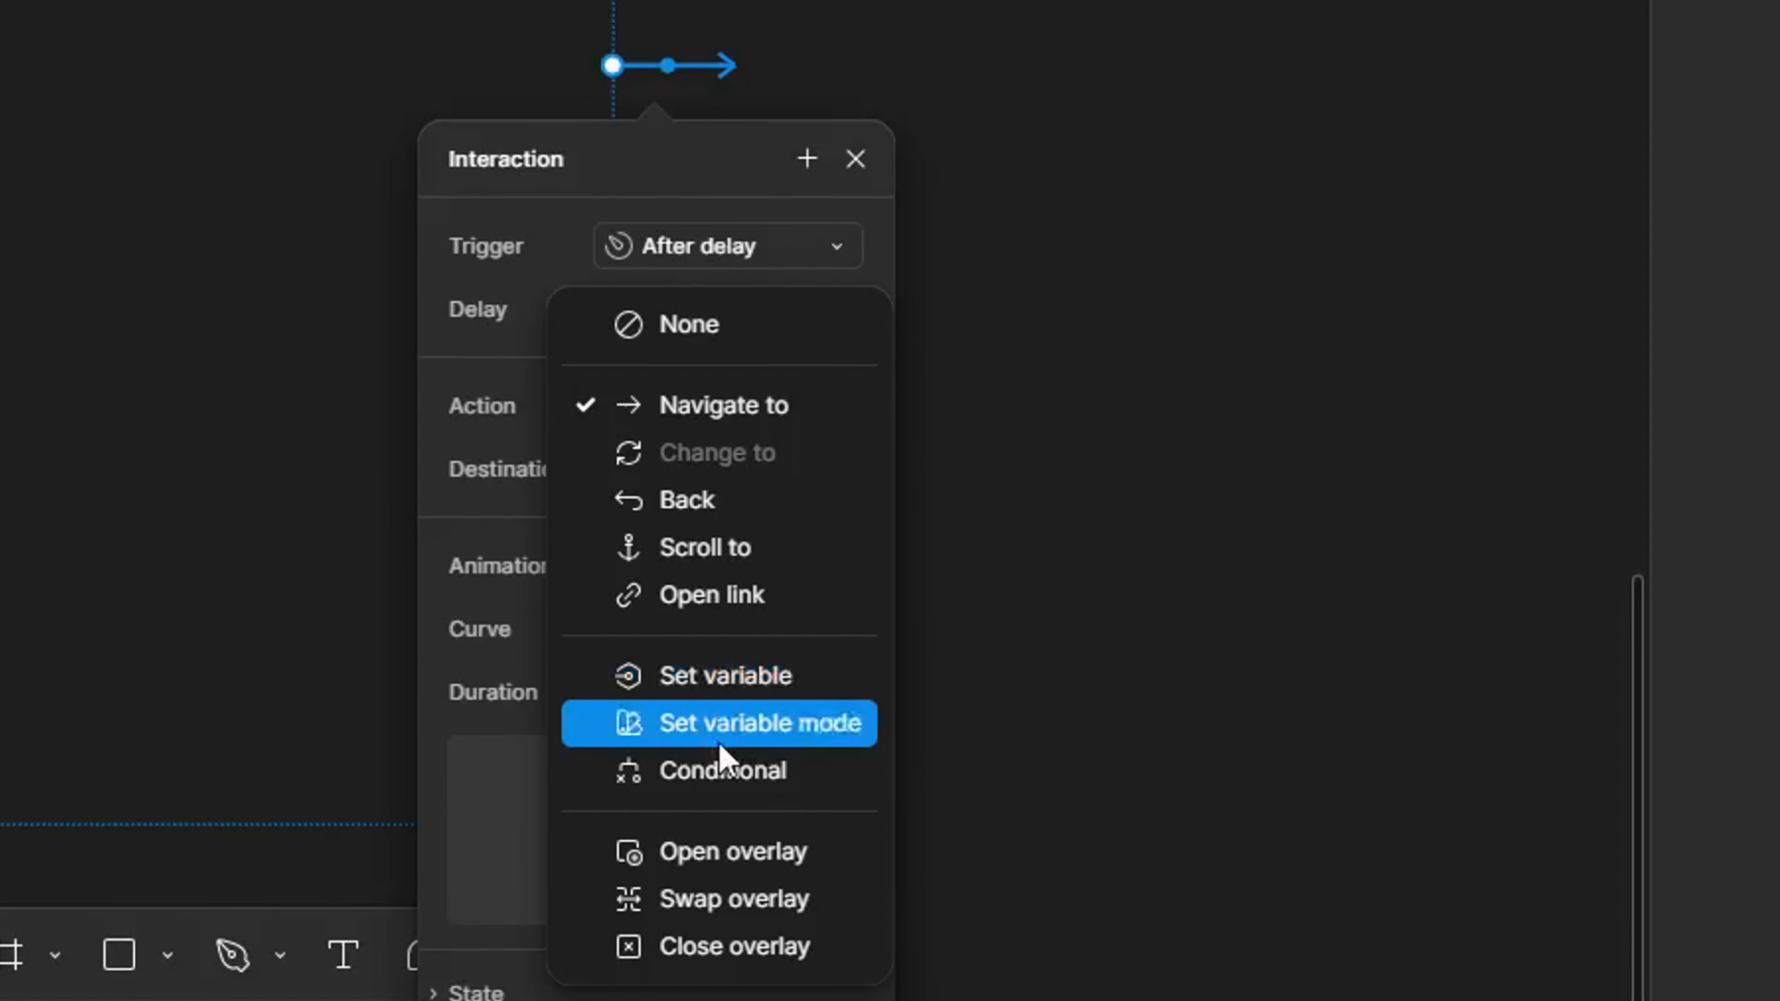
left_click(696, 903)
Step: Preview Flow 1 from its starting point, run the login flow with the Login button, and close the preview
left_click_drag(1256, 568, 1571, 812)
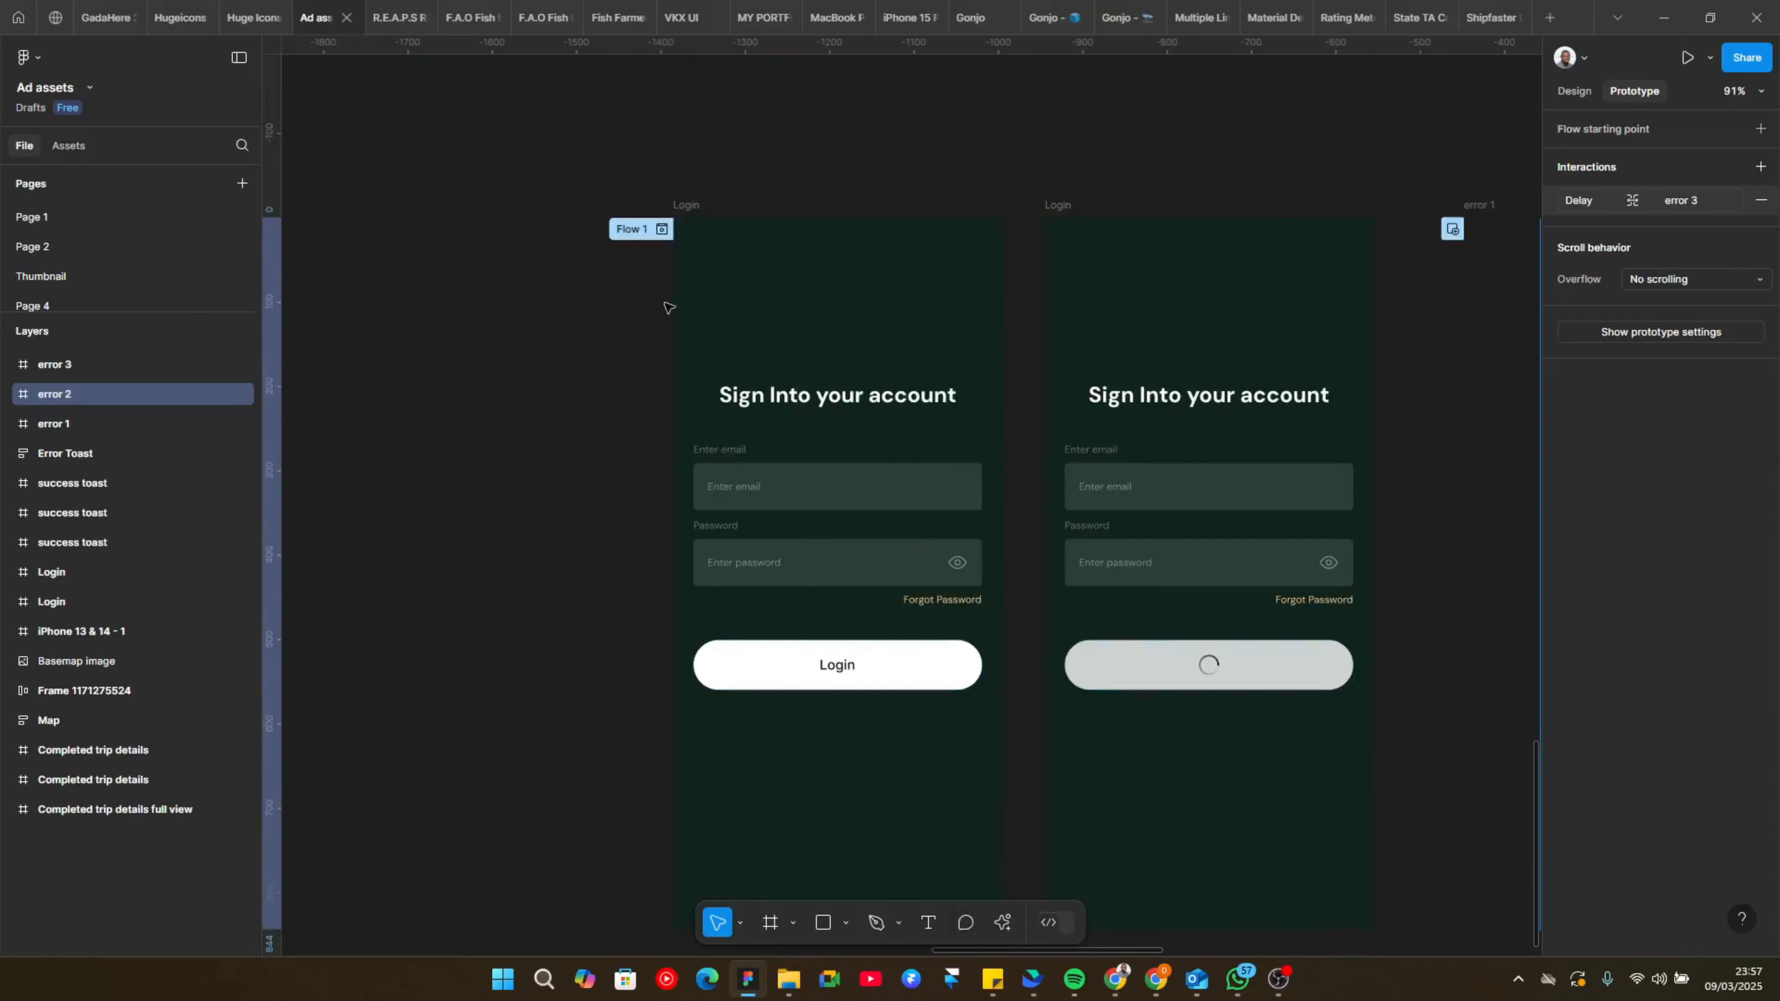
left_click(662, 232)
left_click(461, 620)
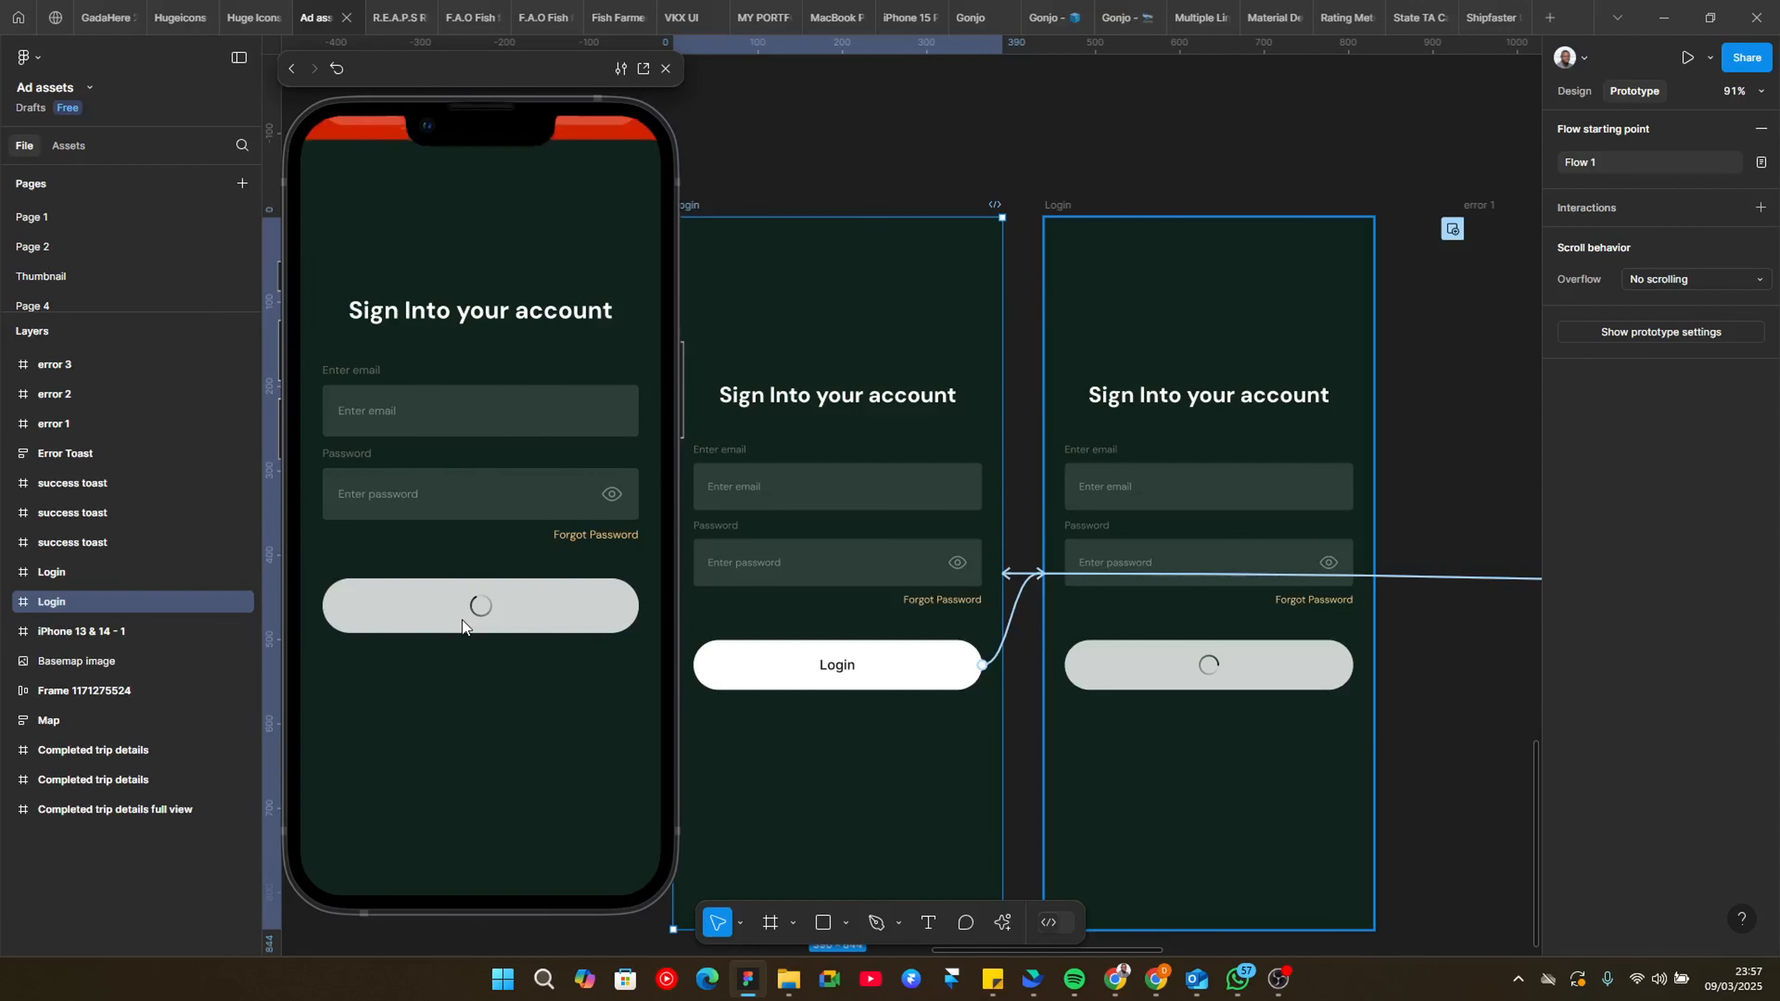
left_click(665, 68)
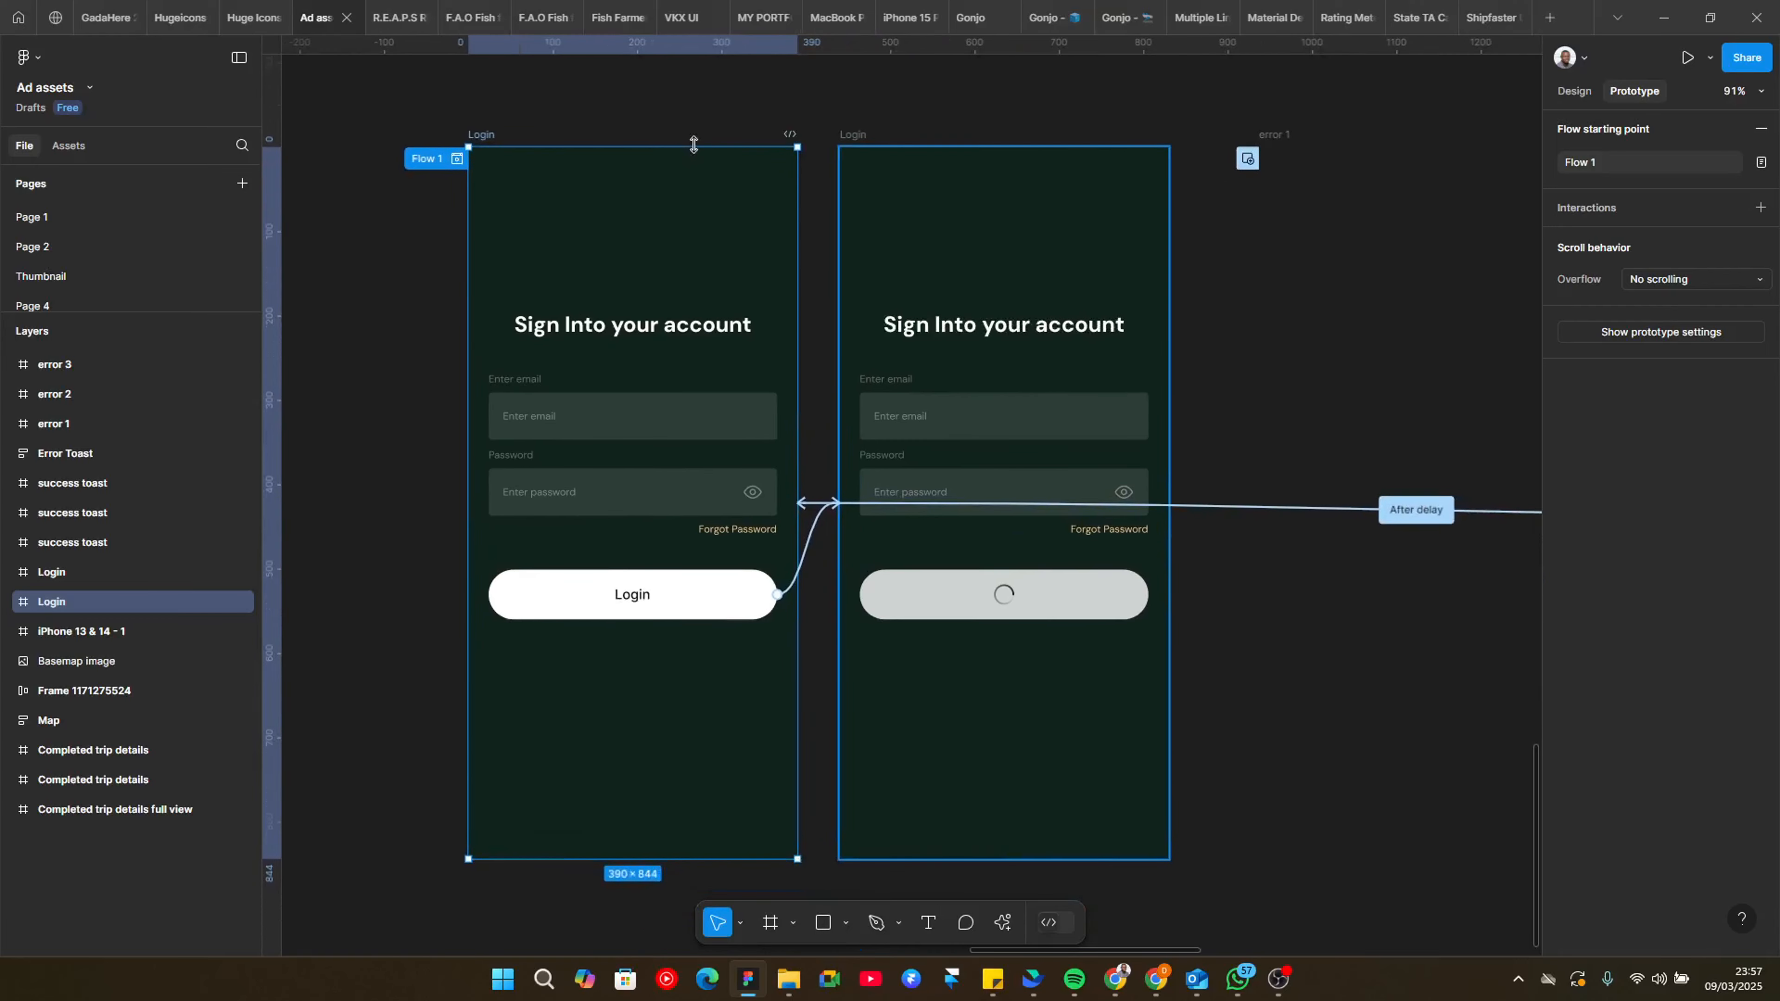
Step: Review the connections around the error 1 frame and the settings of its swap overlay interaction to error 2
scroll(1344, 438, "right", 5)
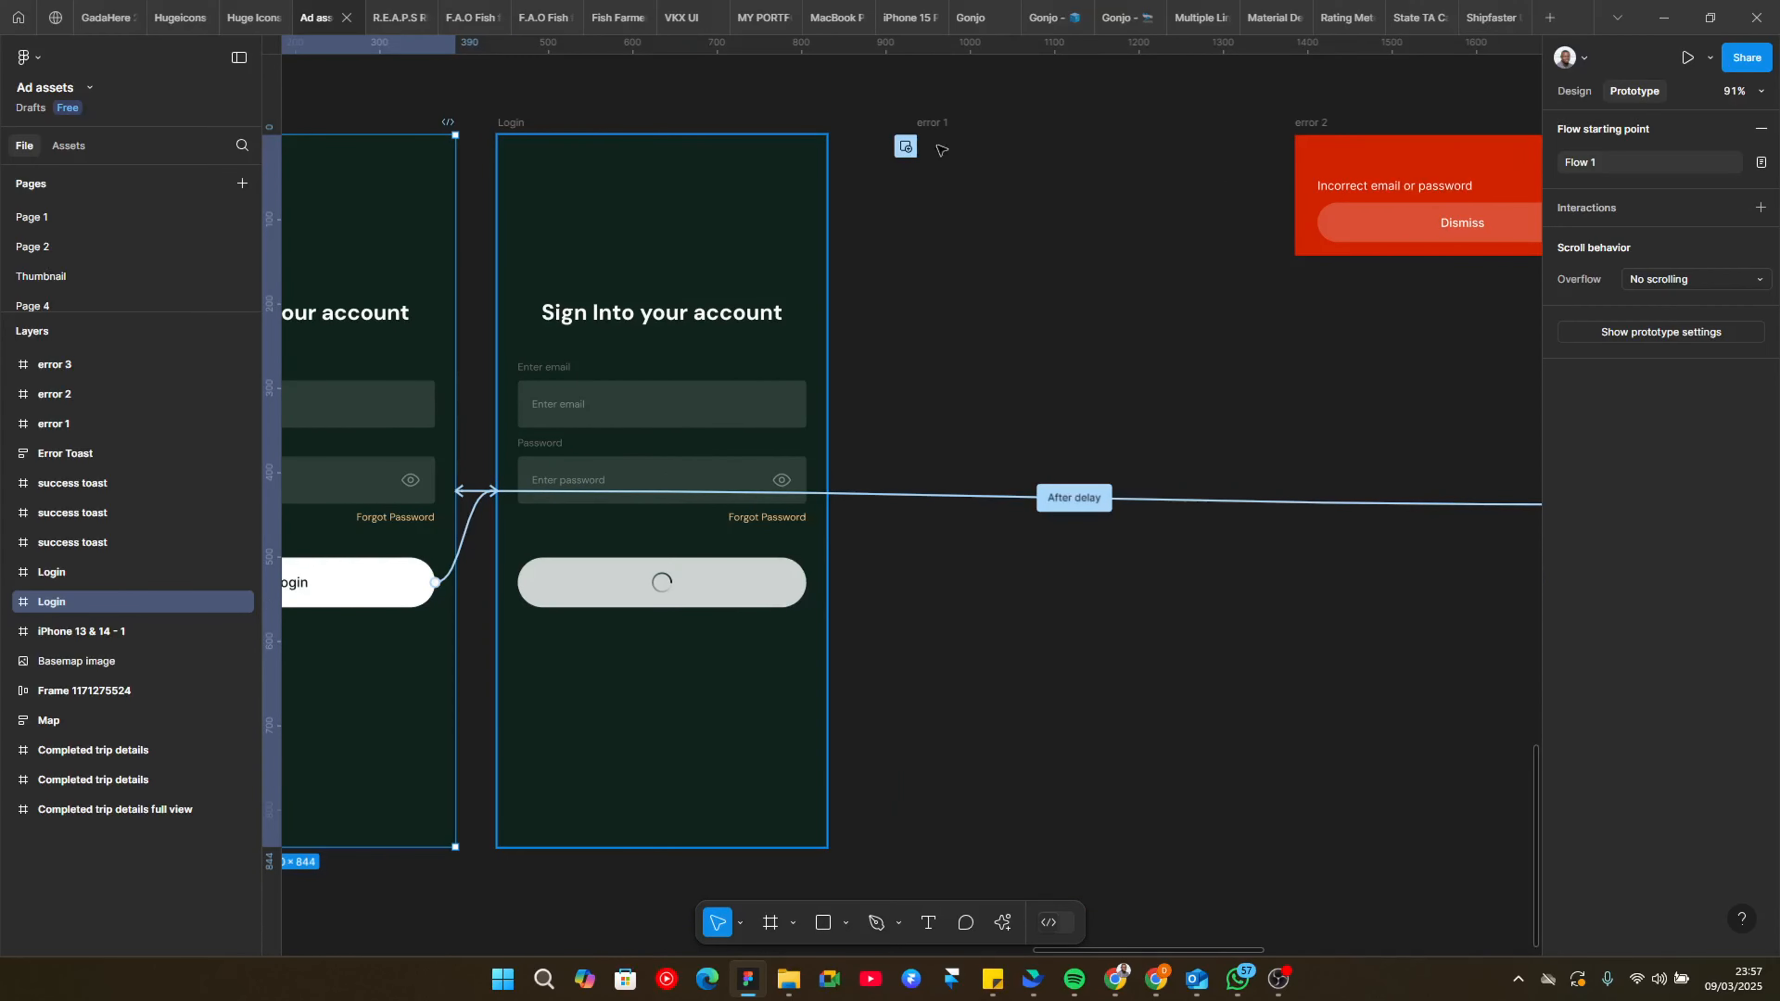
scroll(1299, 397, "right", 2)
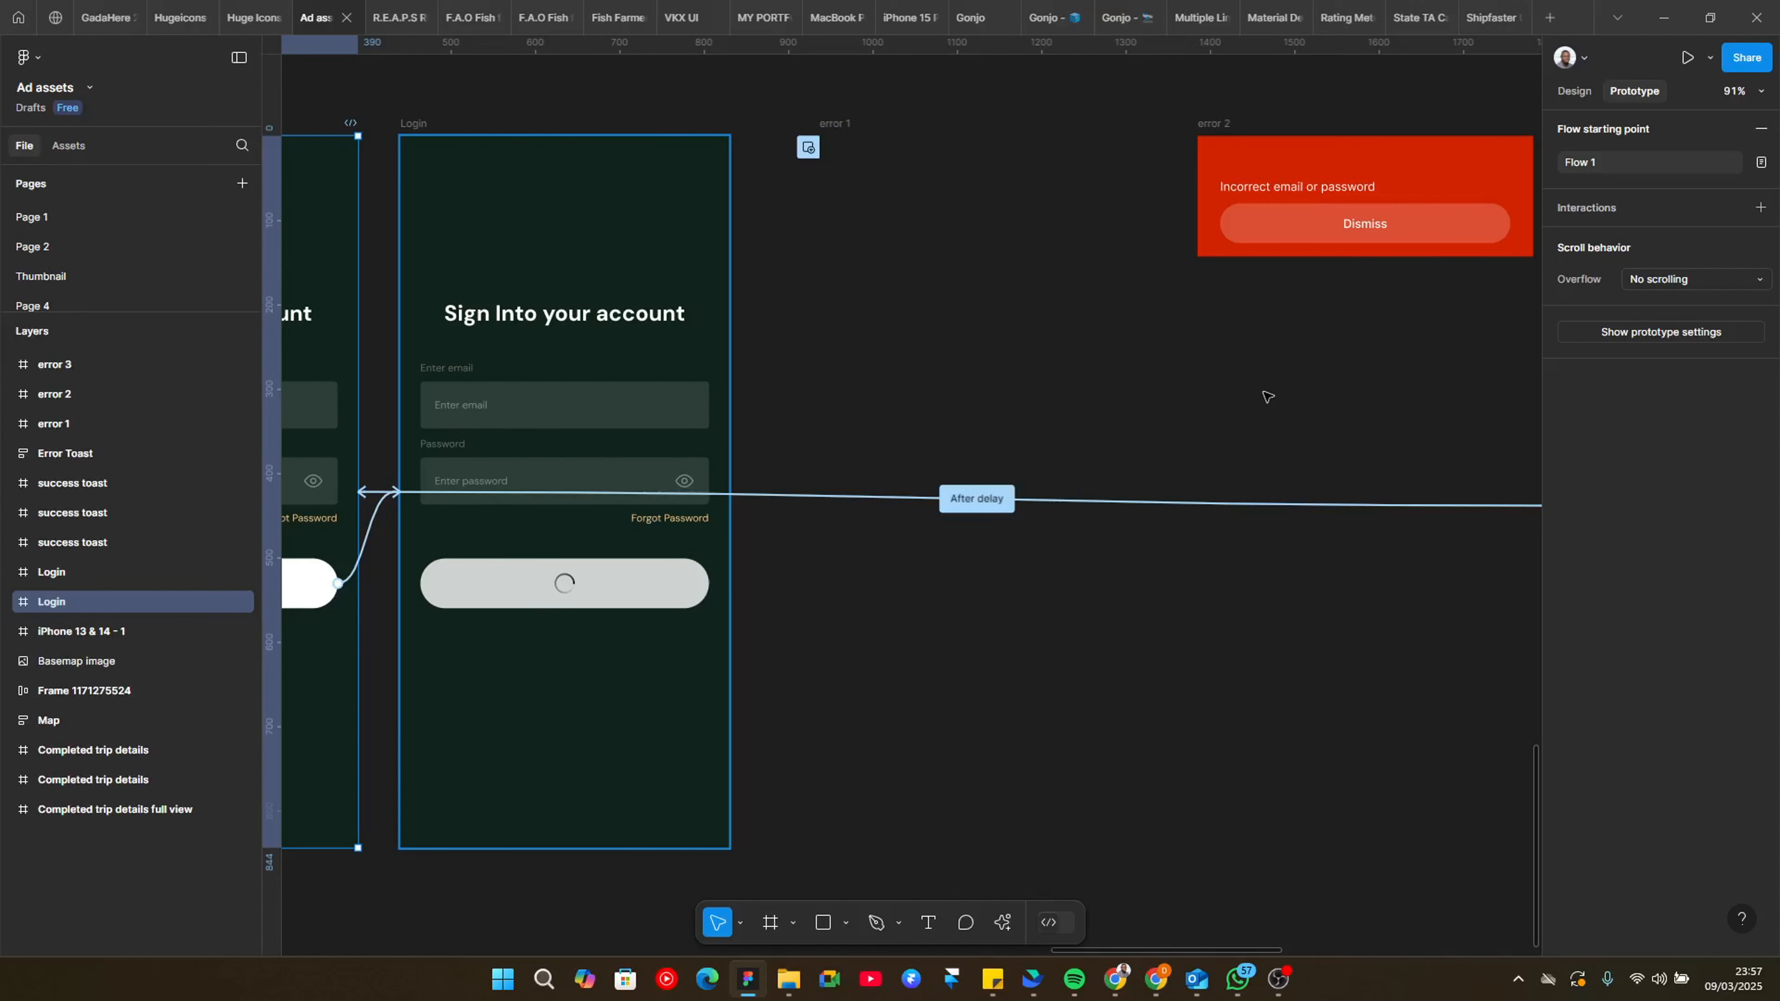
scroll(1037, 426, "right", 3)
left_click(788, 494)
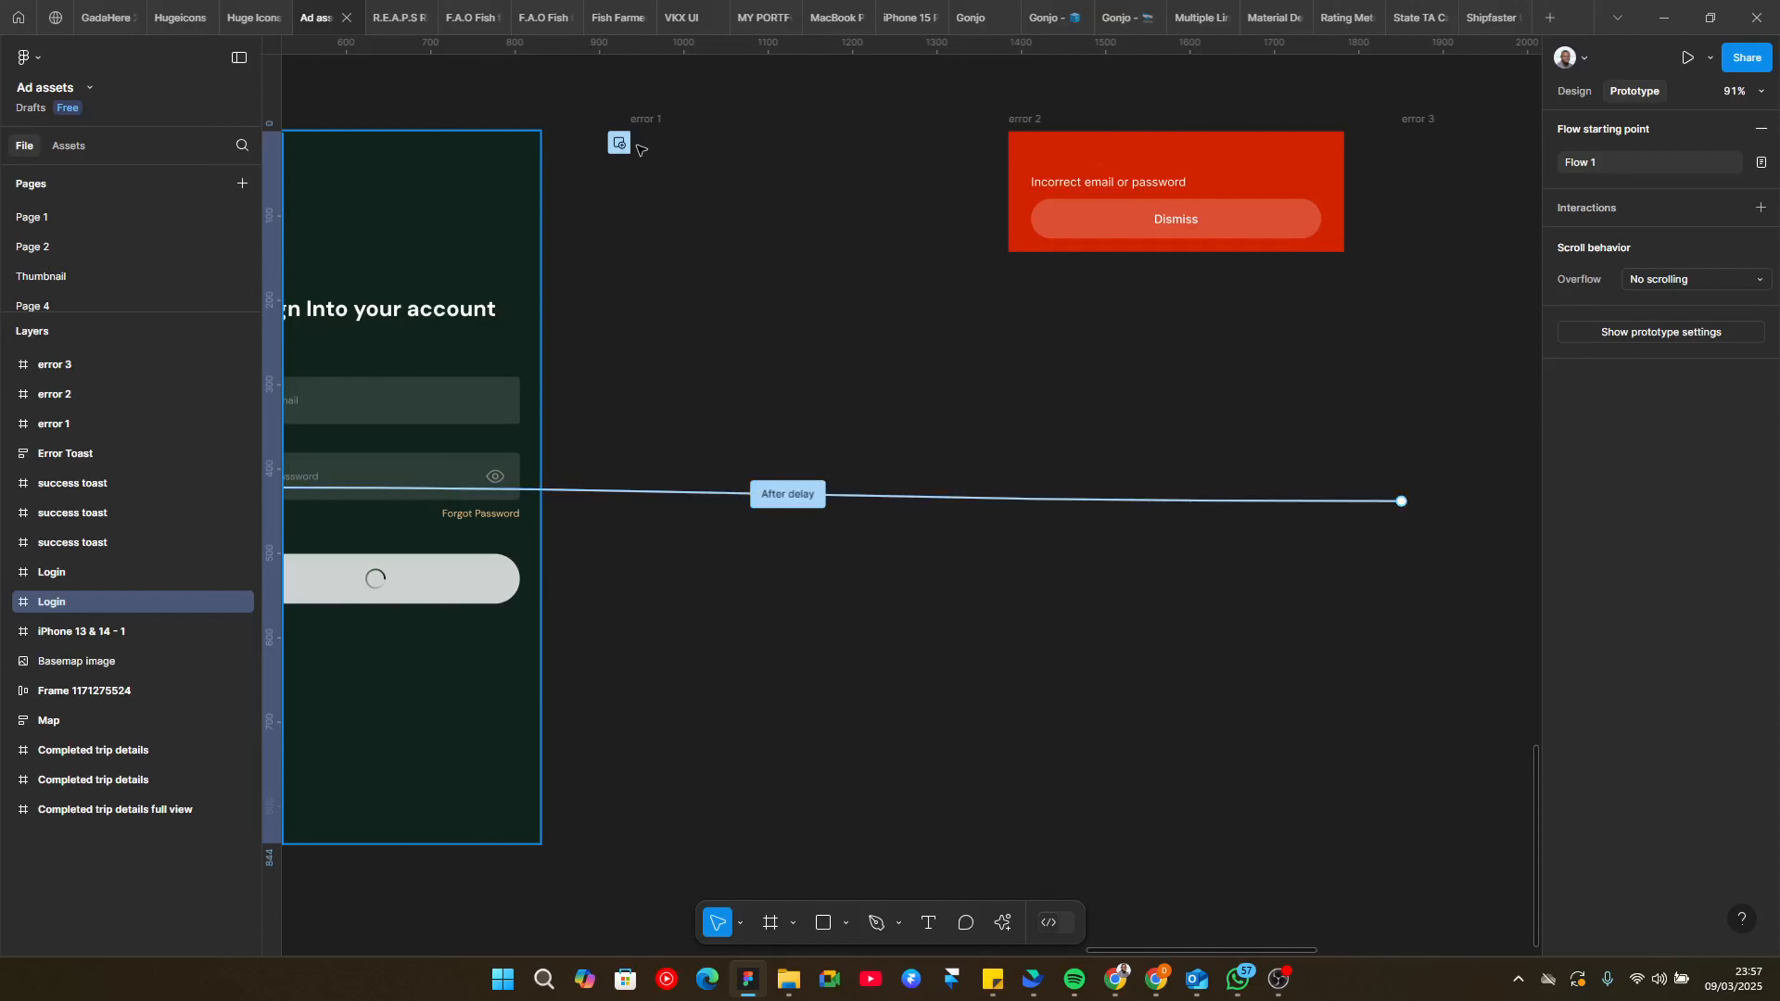
left_click(620, 143)
key("Escape")
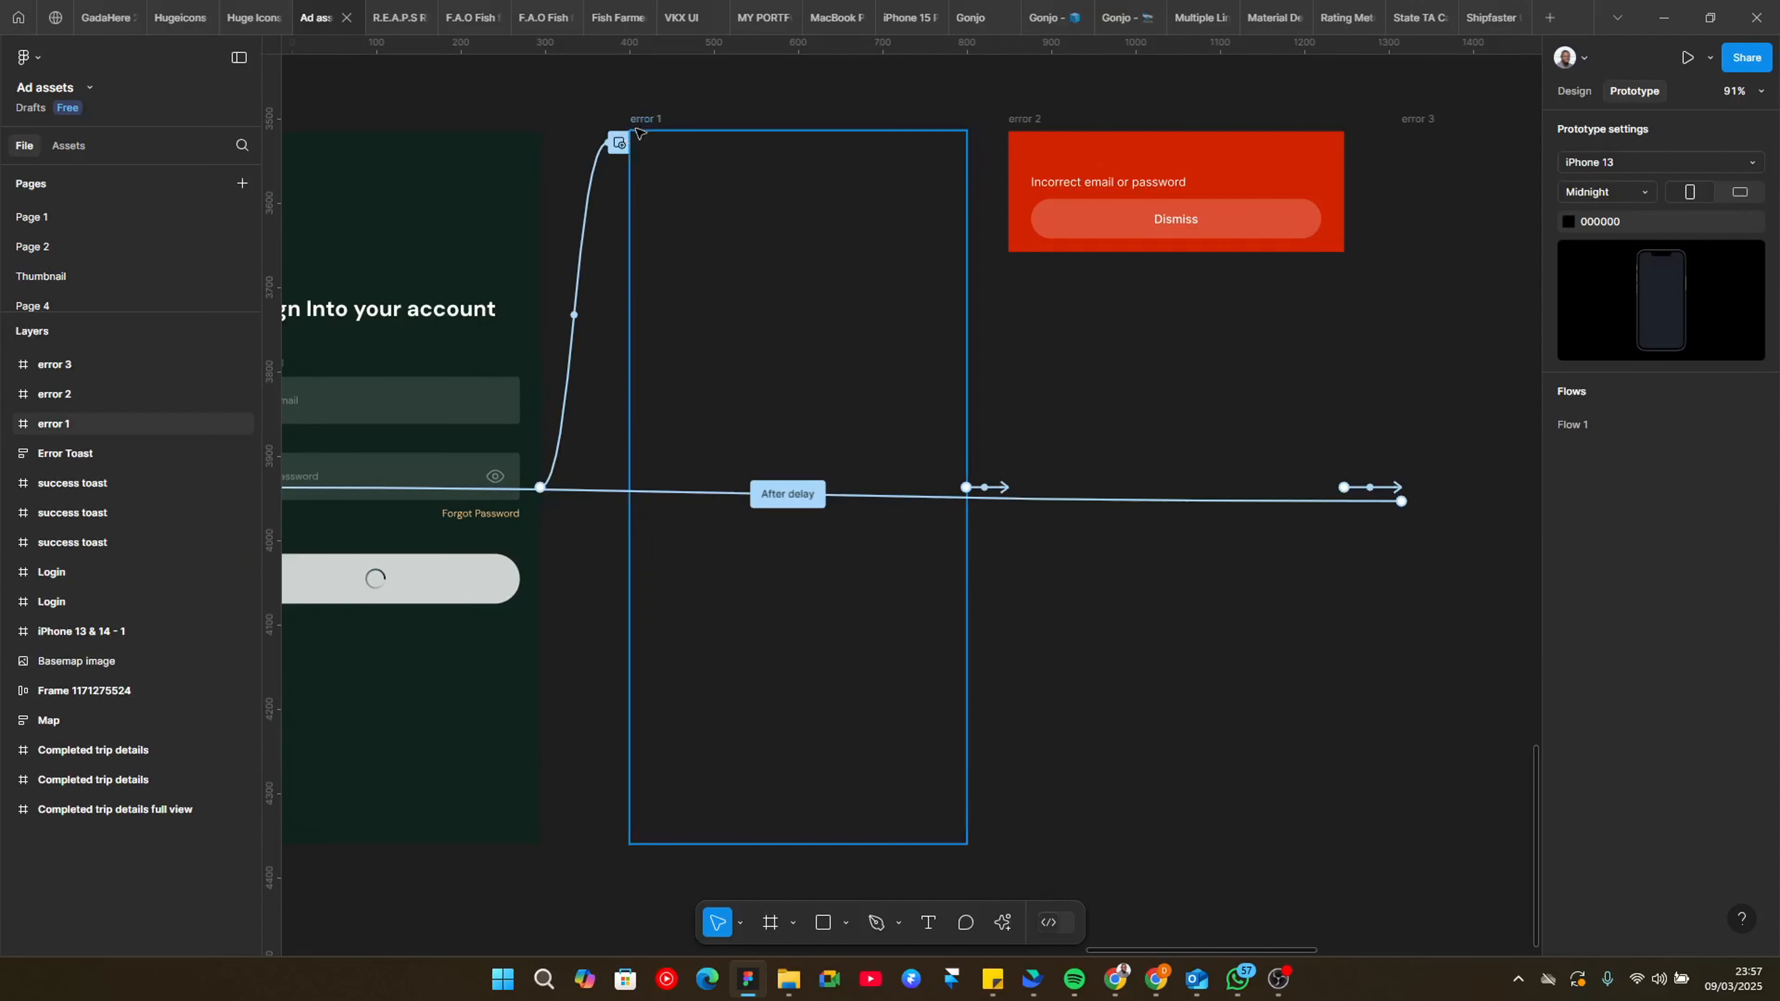
left_click(649, 130)
scroll(651, 427, "left", 3)
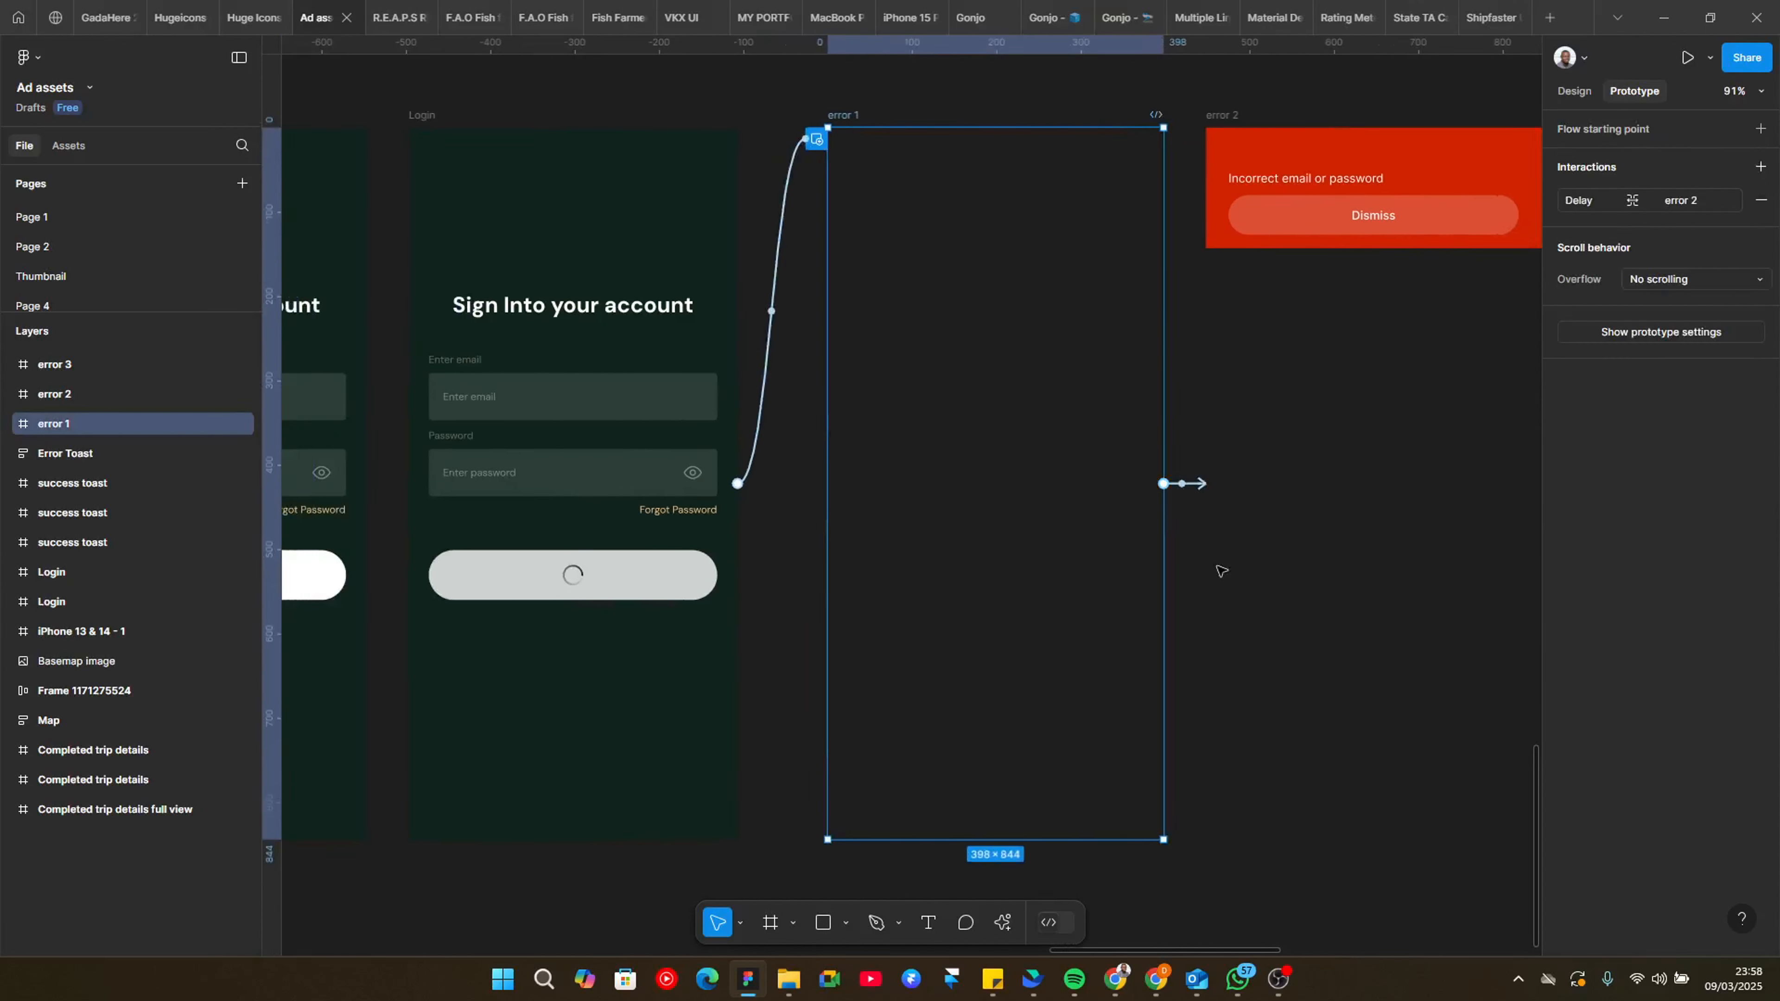
scroll(1222, 571, "right", 3)
left_click(1022, 469)
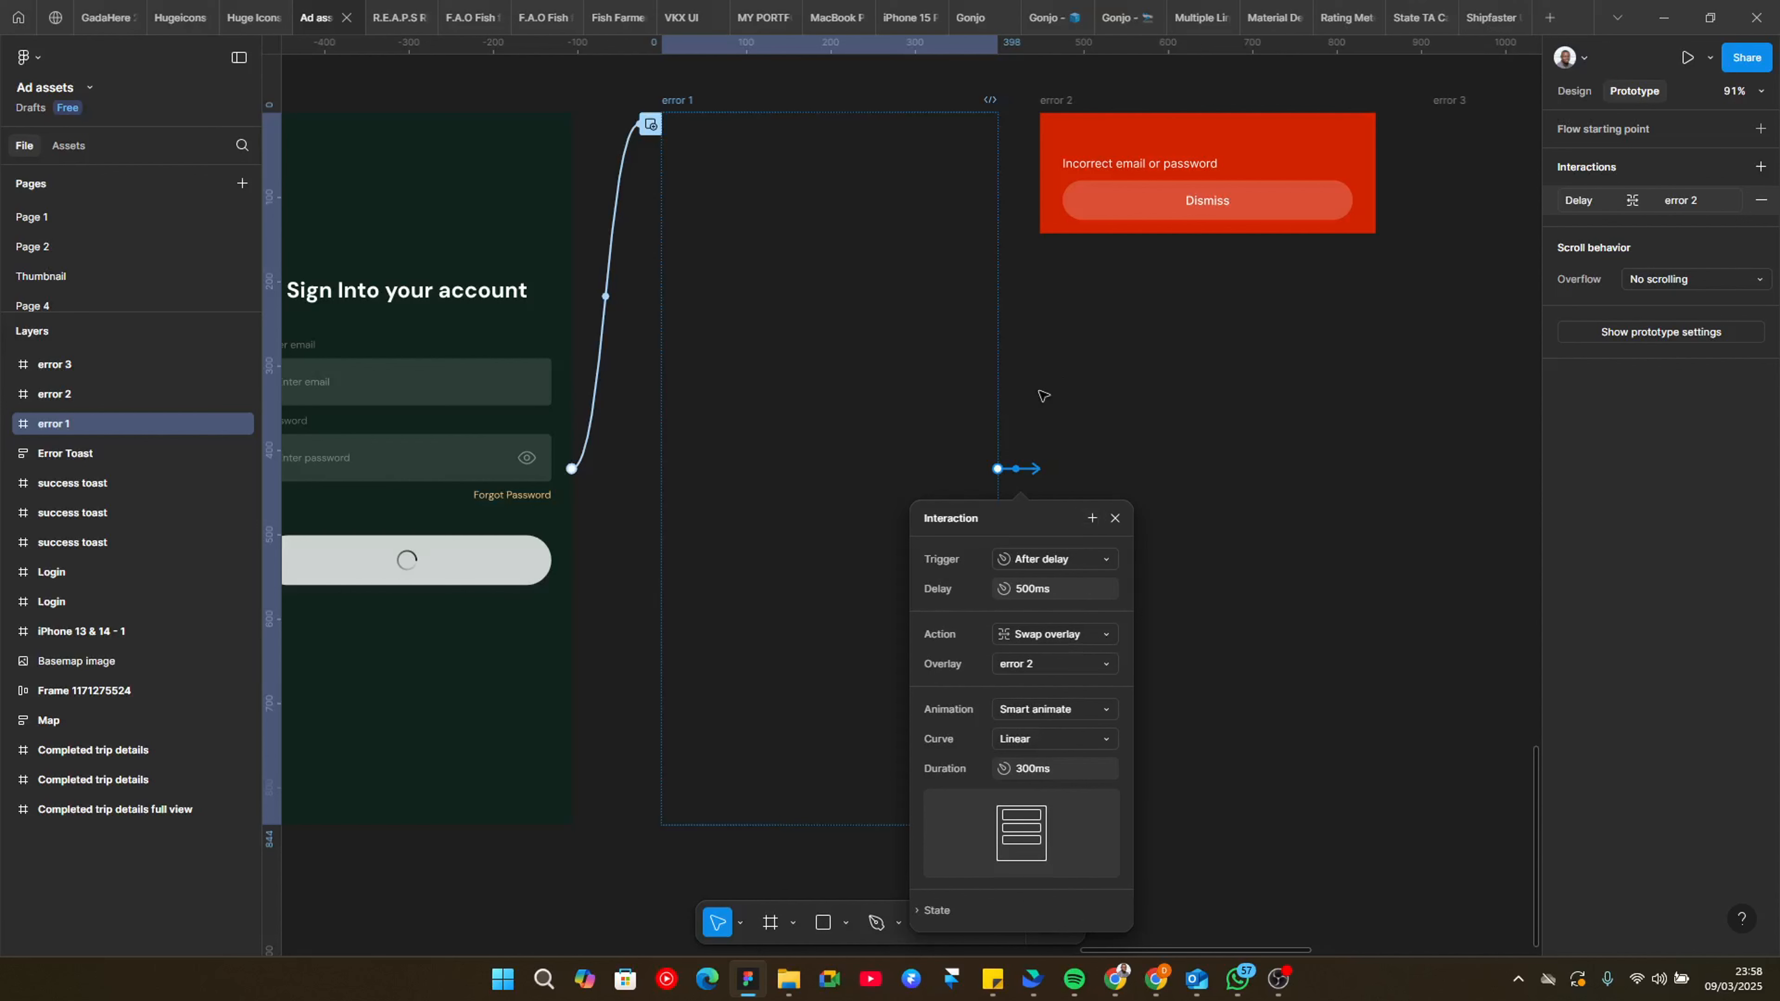
left_click(1029, 429)
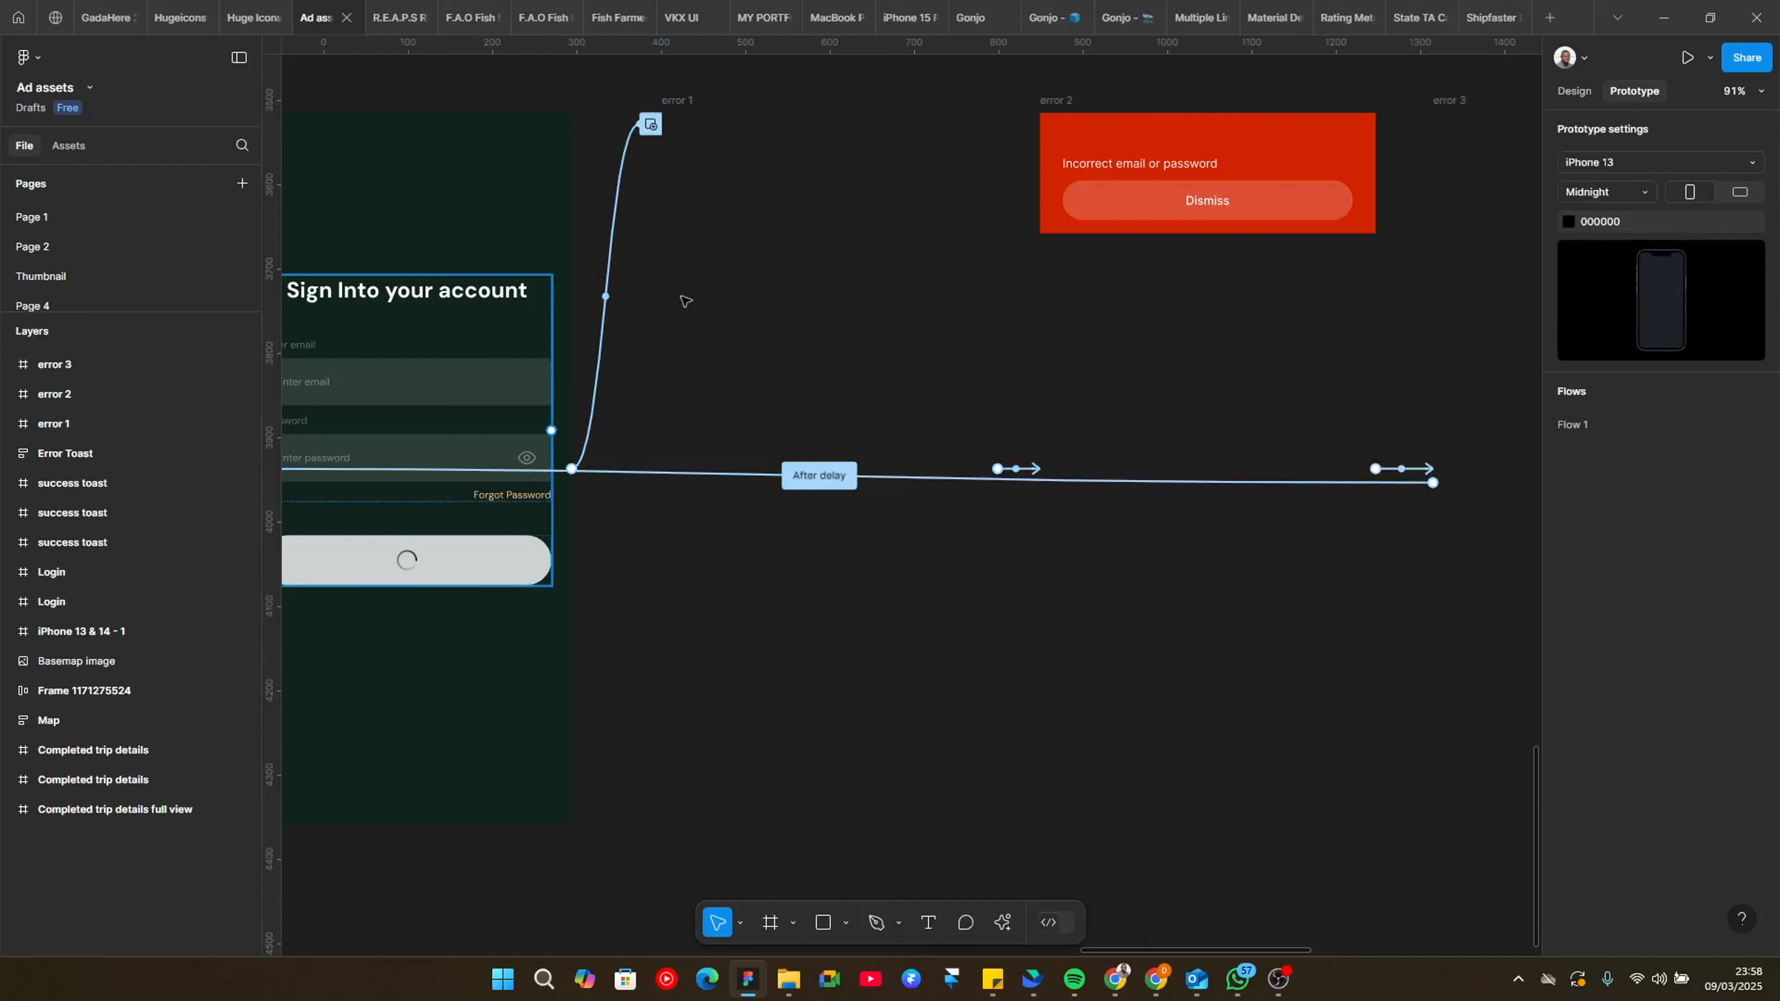
Step: Check the connections across the error frames and the settings of the delayed interaction from error 3 back to Login
left_click_drag(710, 377, 1375, 337)
left_click_drag(1186, 213, 859, 306)
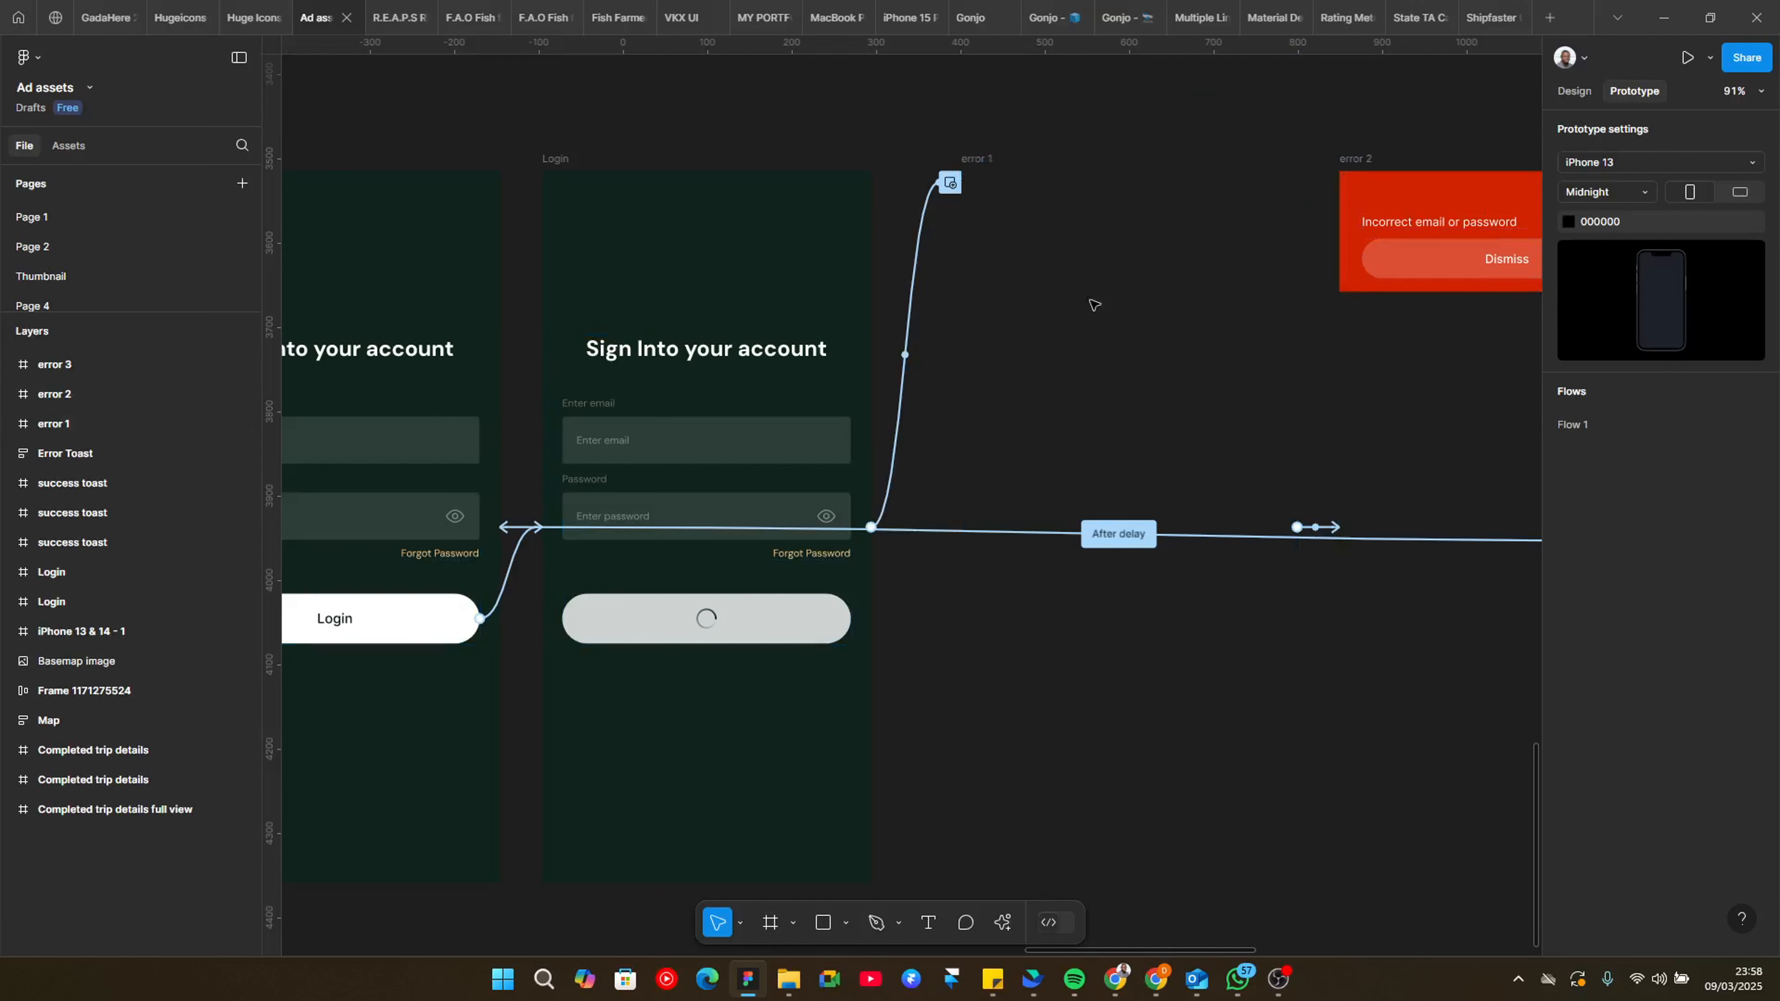
scroll(1473, 457, "right", 5)
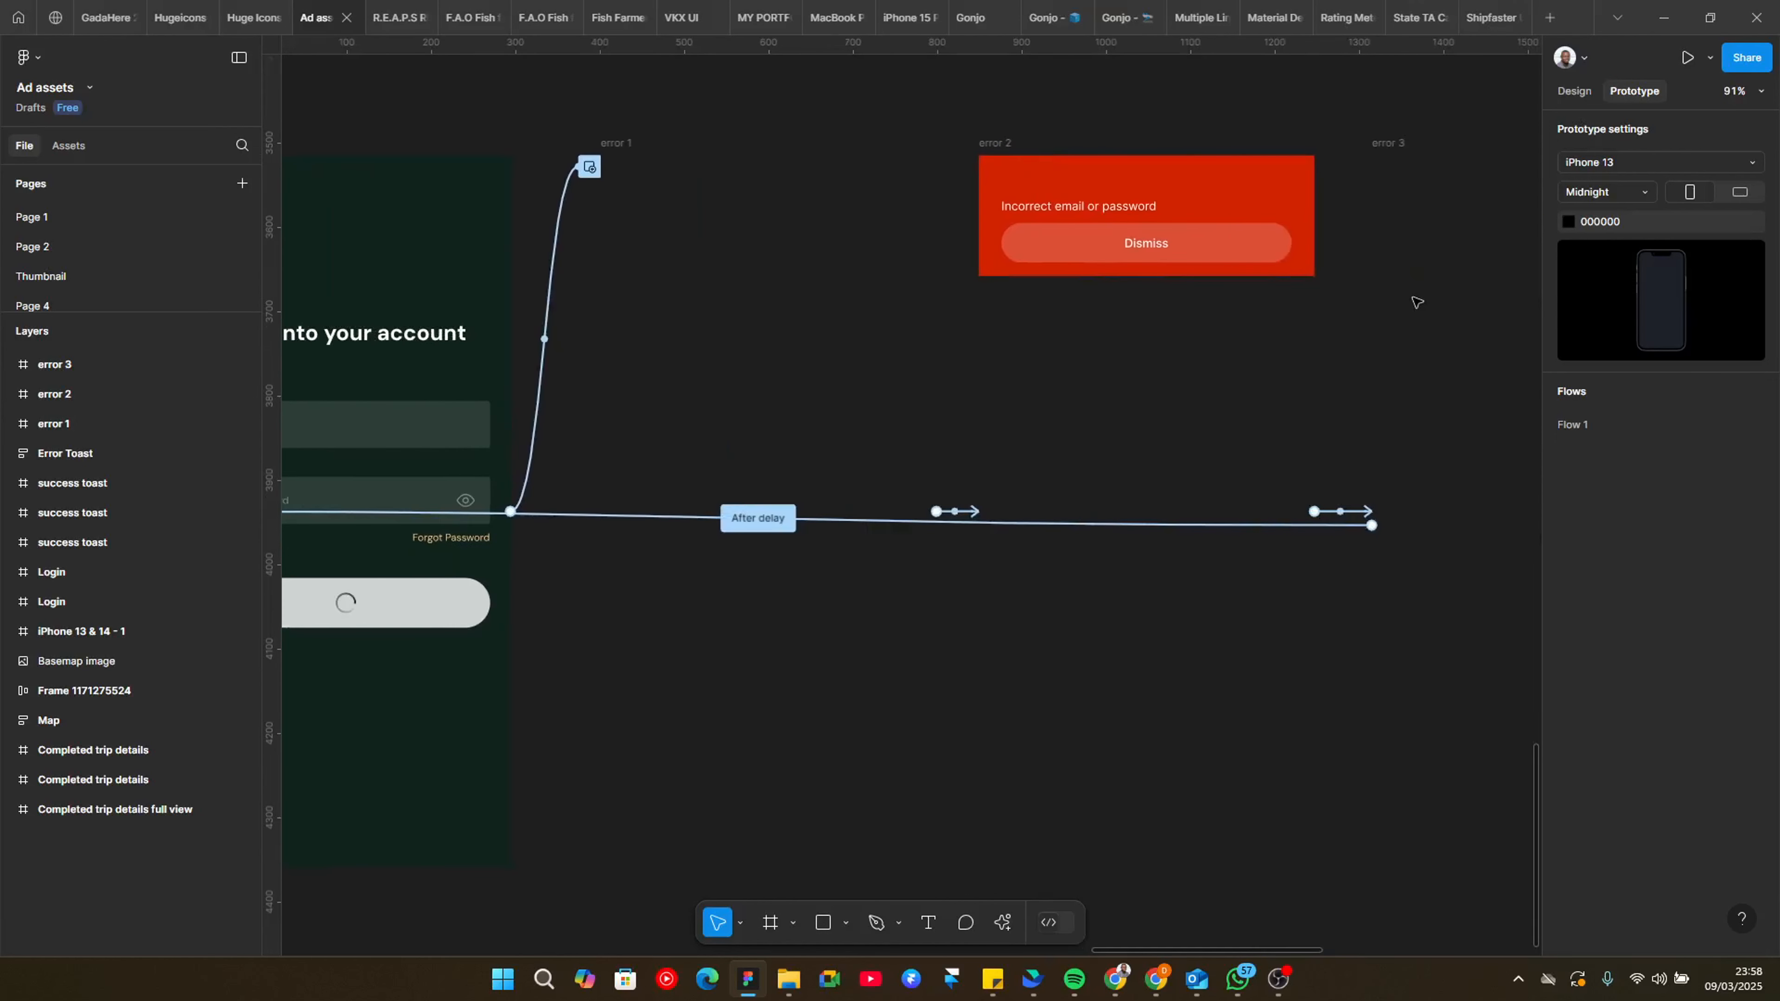
scroll(973, 362, "left", 10)
left_click(1451, 446)
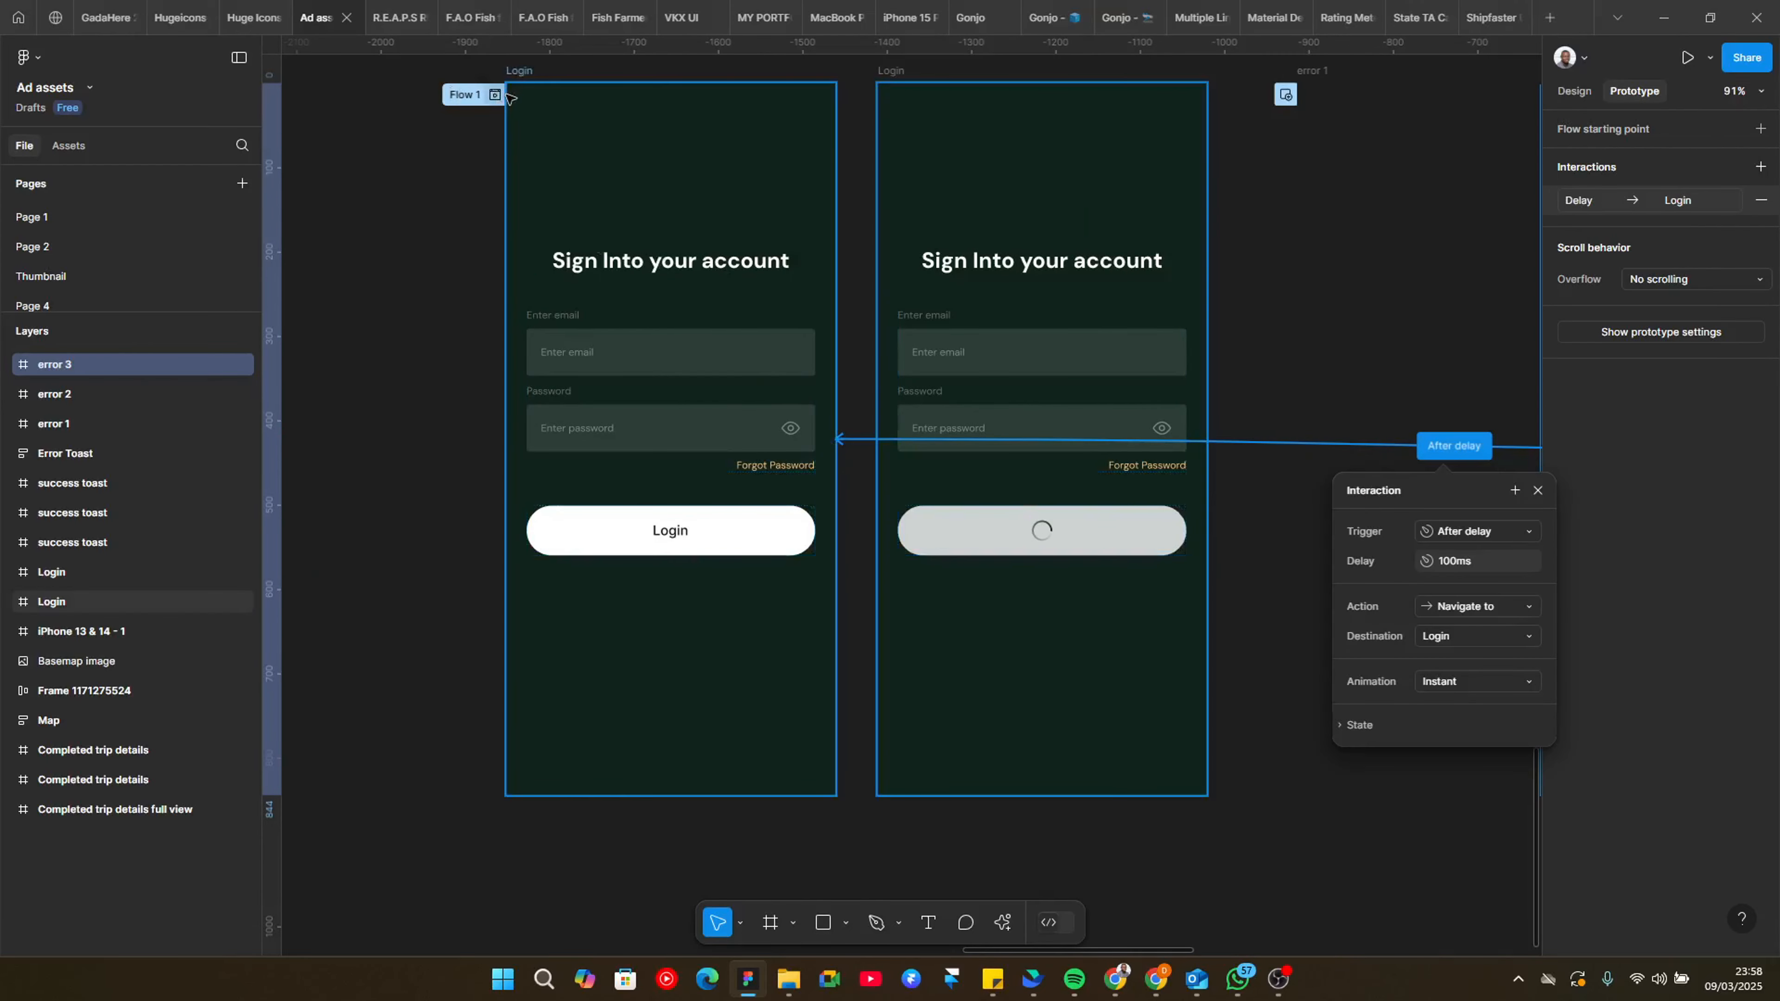
Step: Preview Flow 1 again, trigger the Login button, and close the preview
left_click(490, 94)
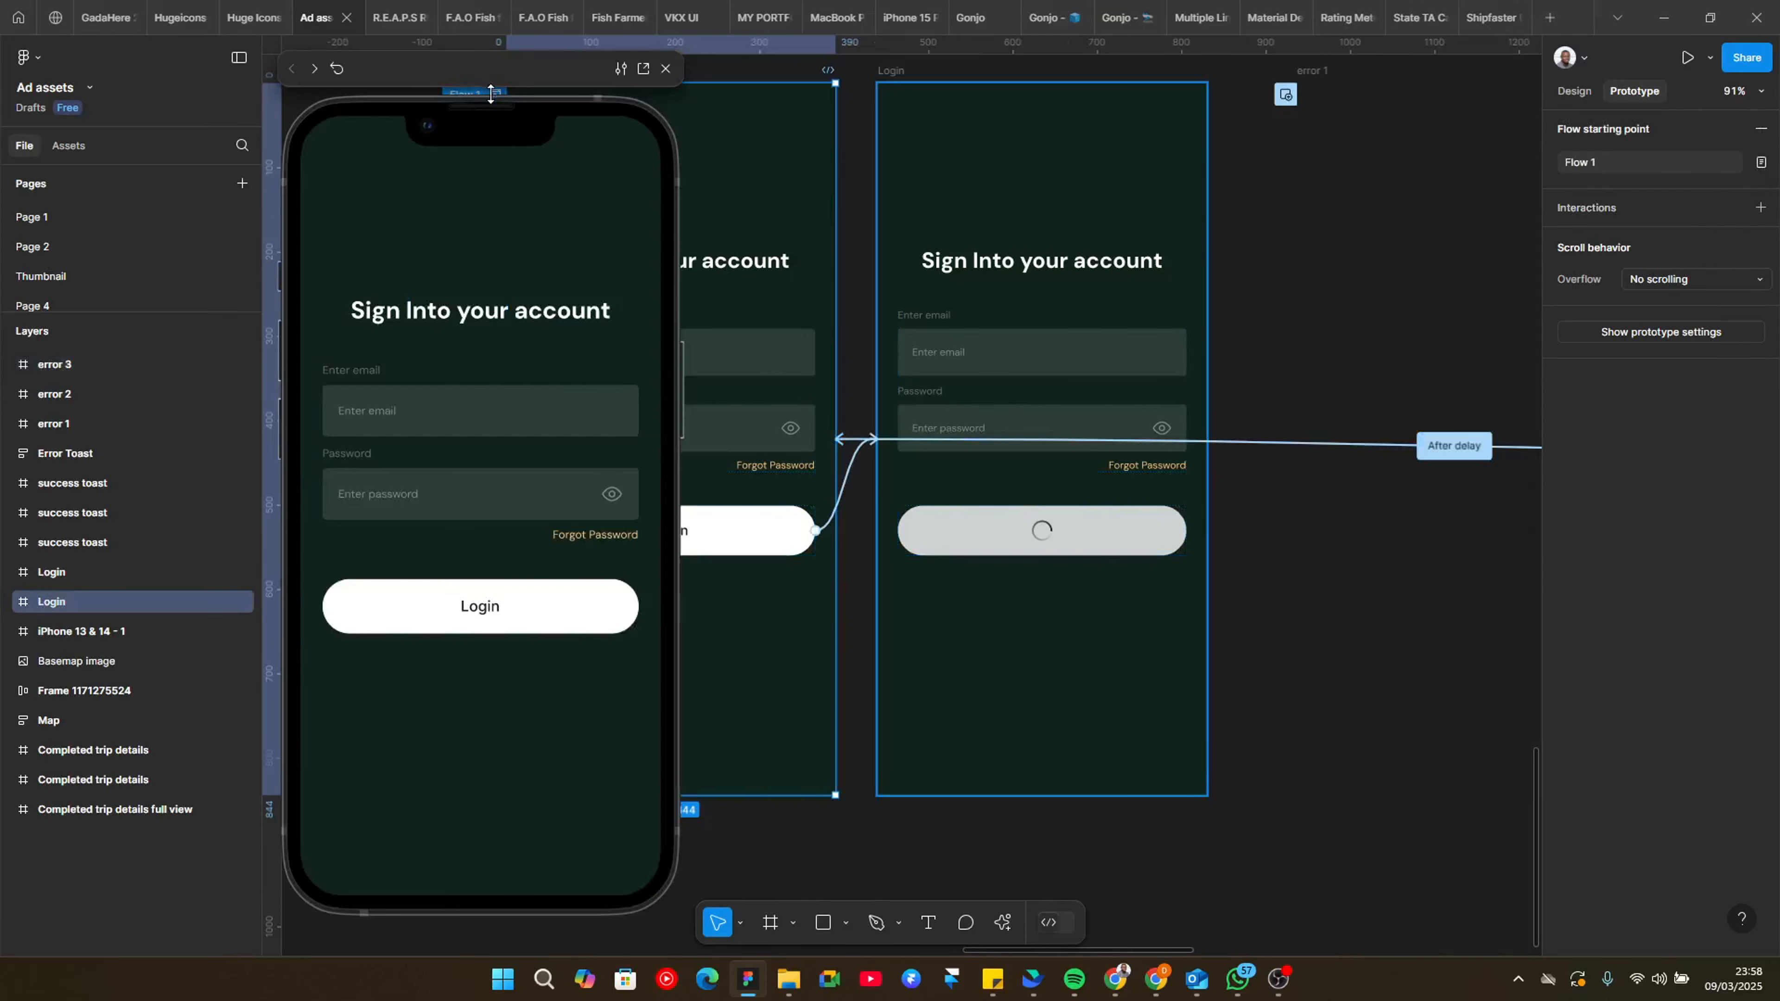
left_click(473, 593)
left_click(675, 72)
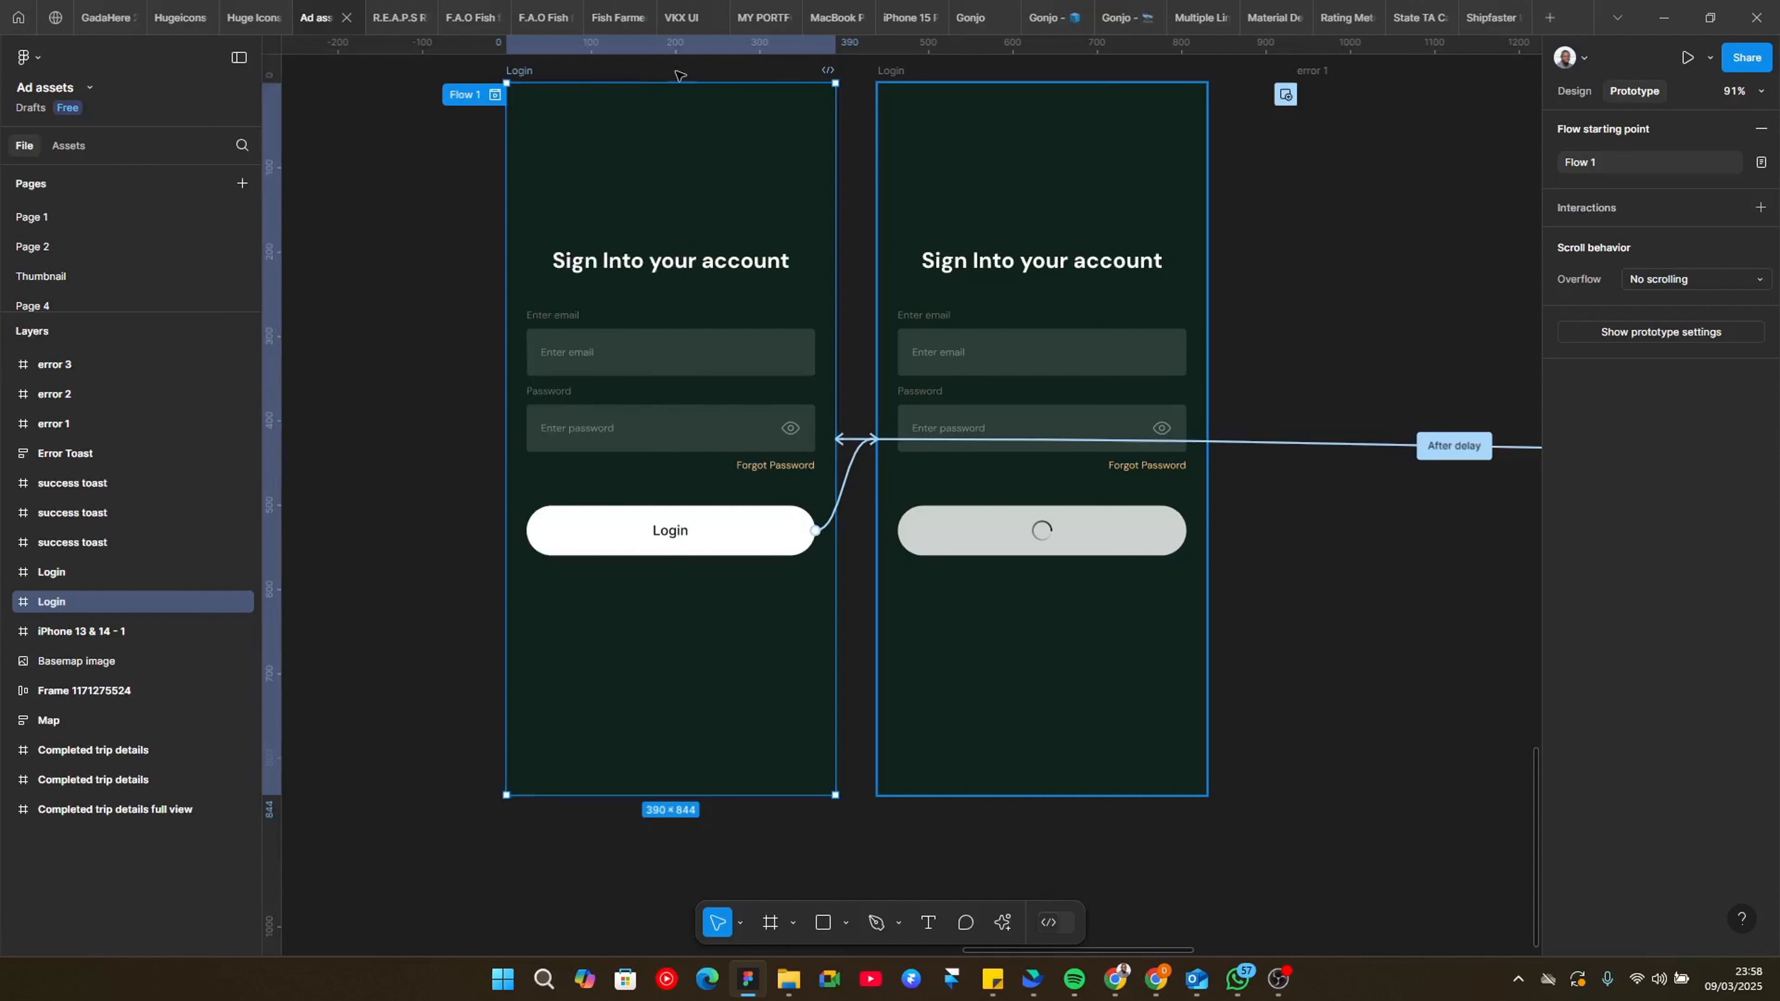
Step: Set the delay of the interaction from error 3 to the Login screen to 800 ms
scroll(898, 332, "right", 15)
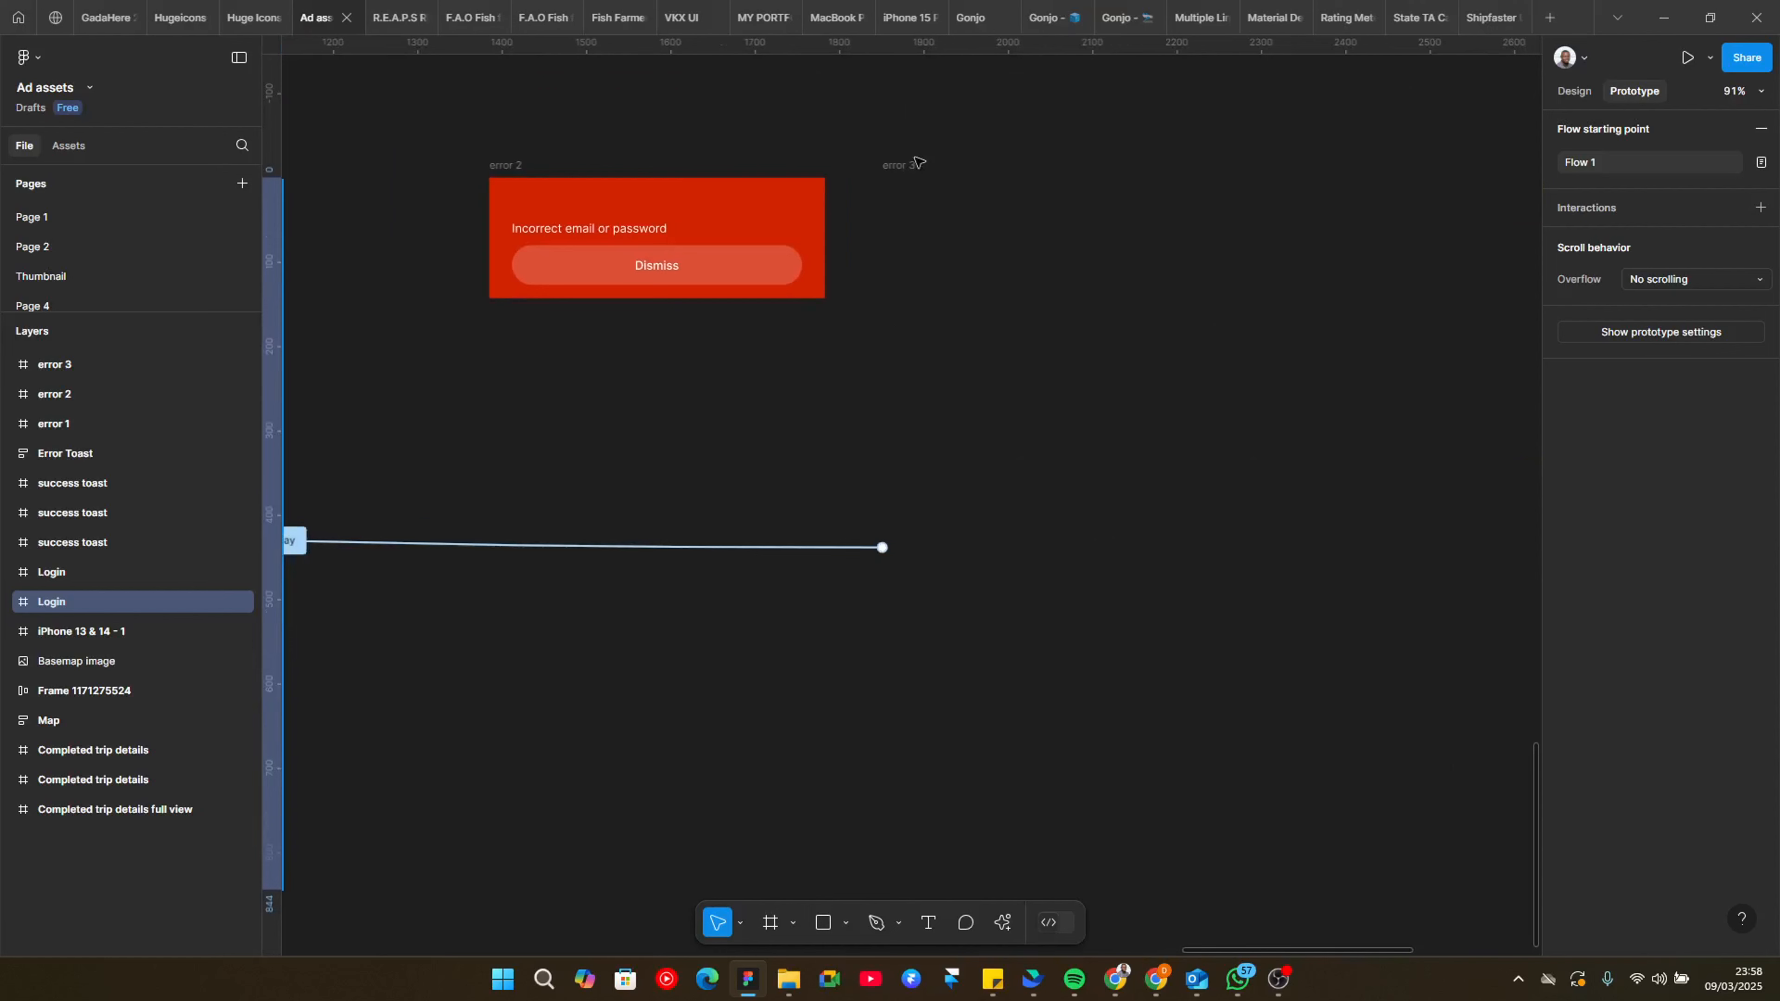
left_click(914, 161)
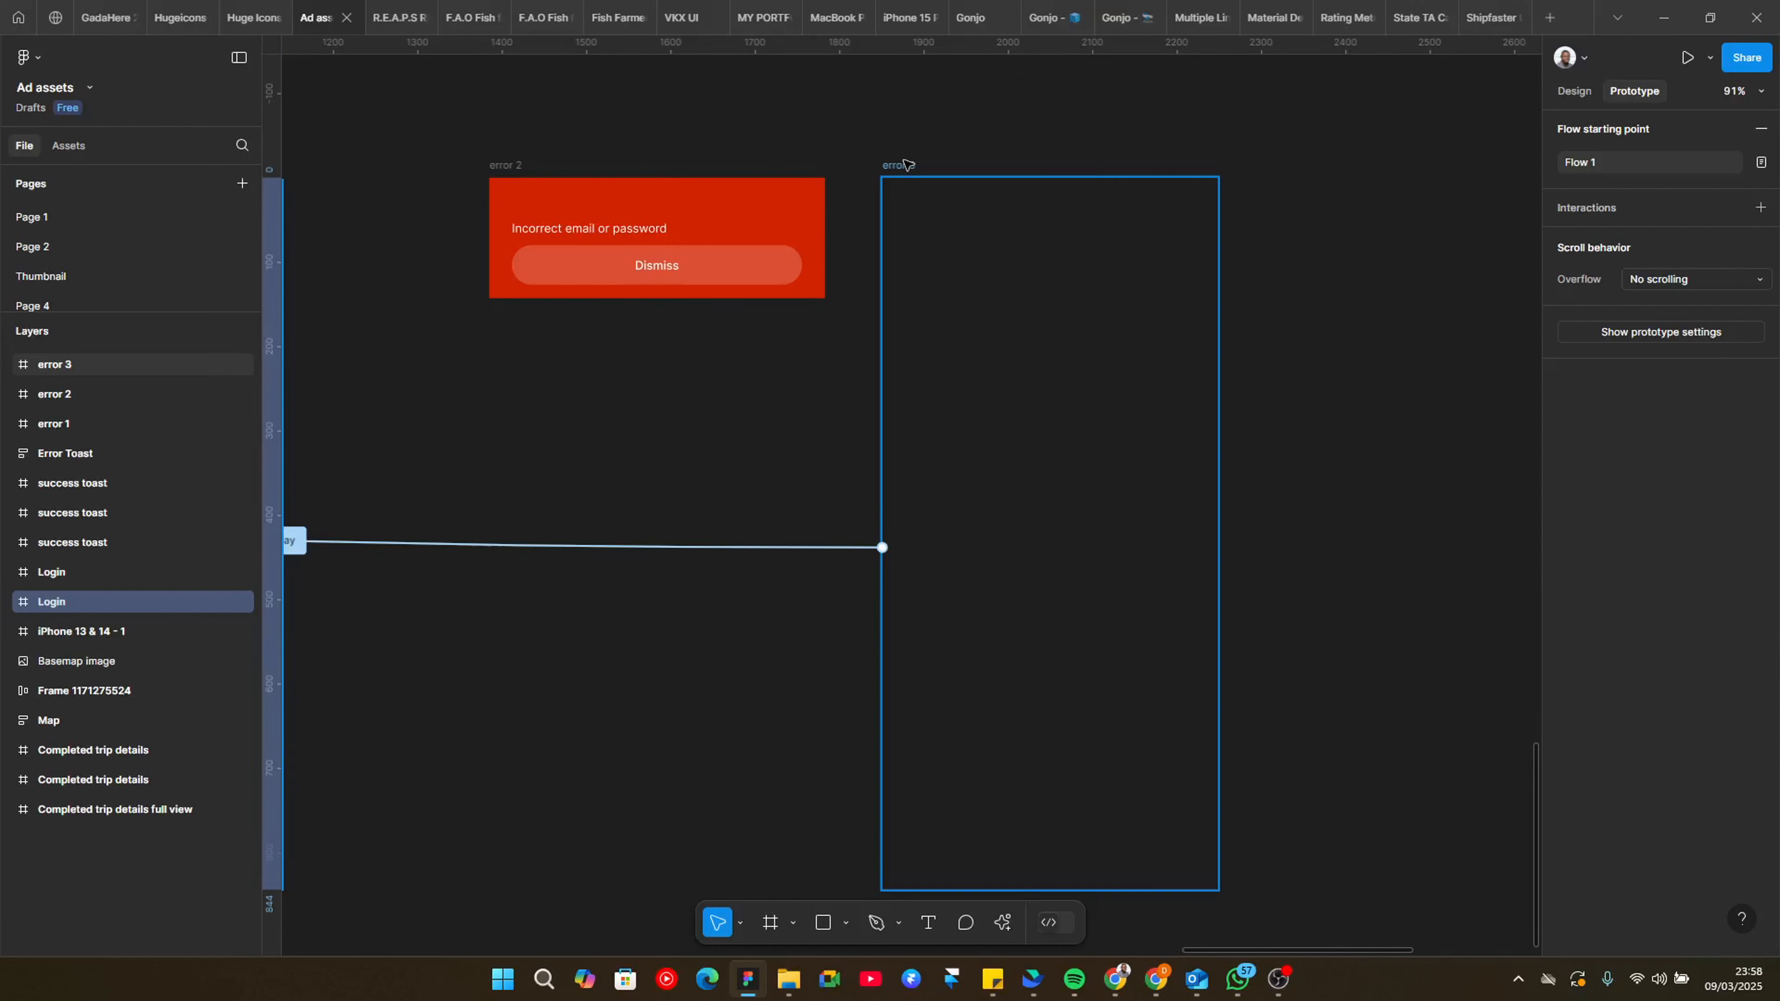
left_click(728, 547)
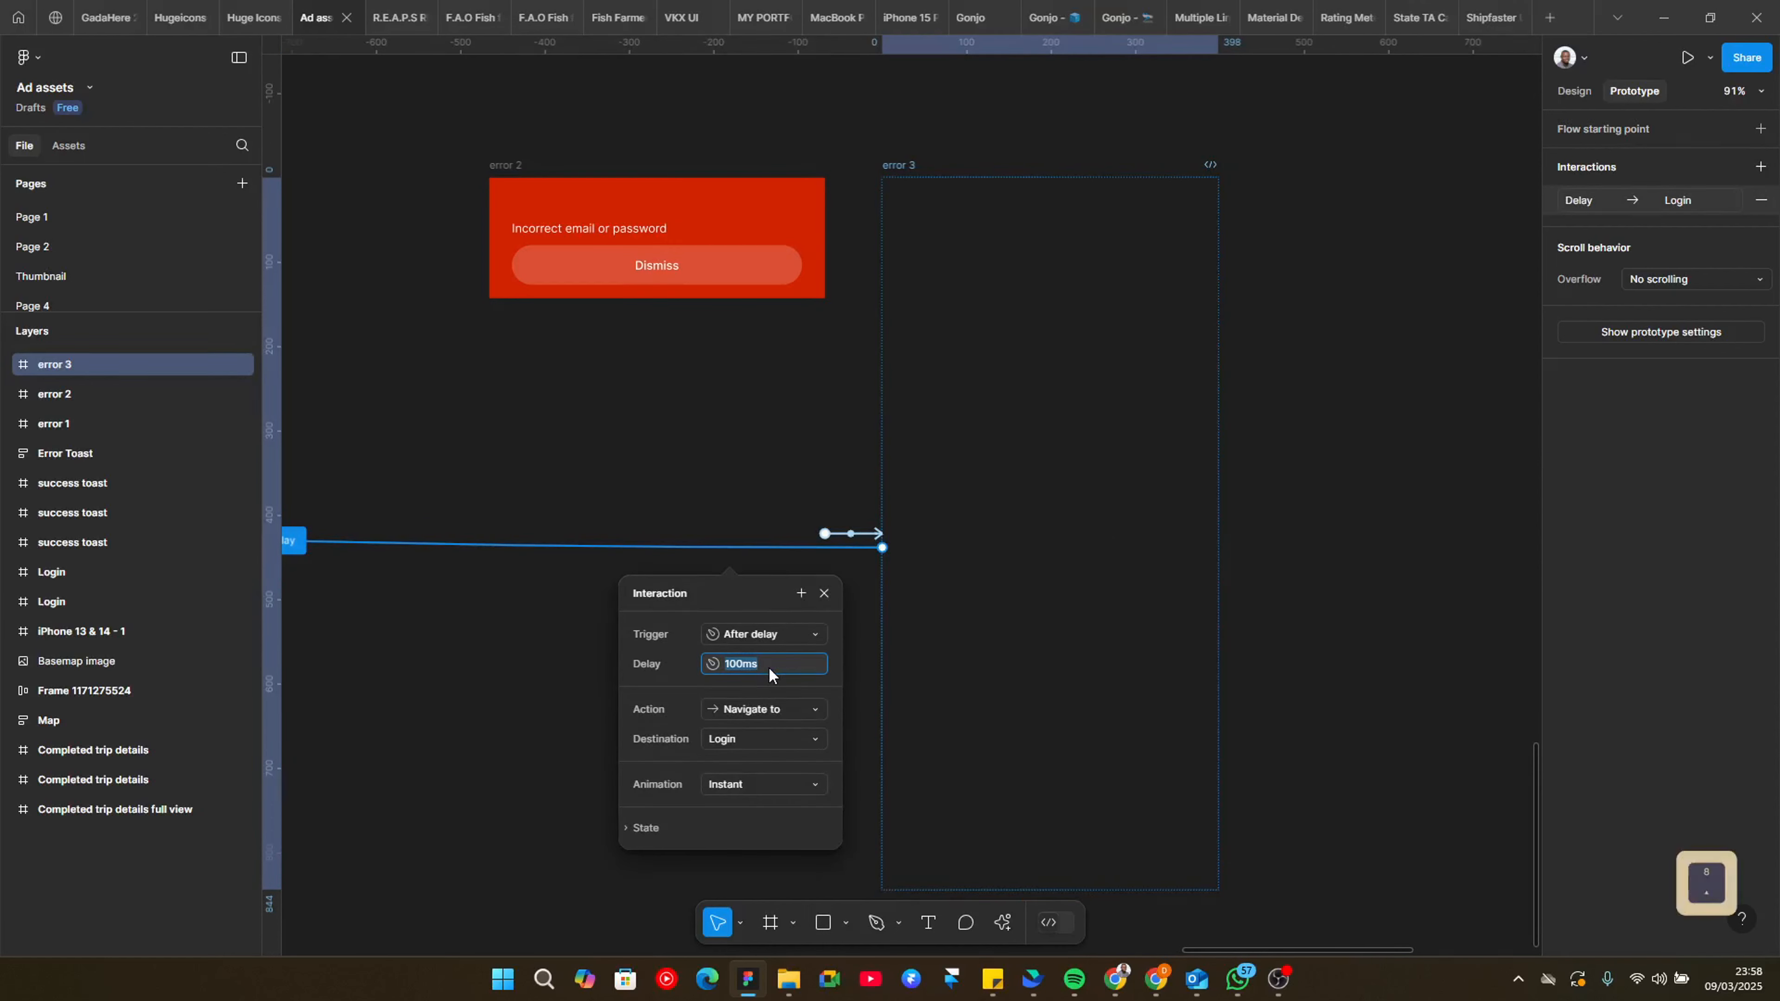
key("Return")
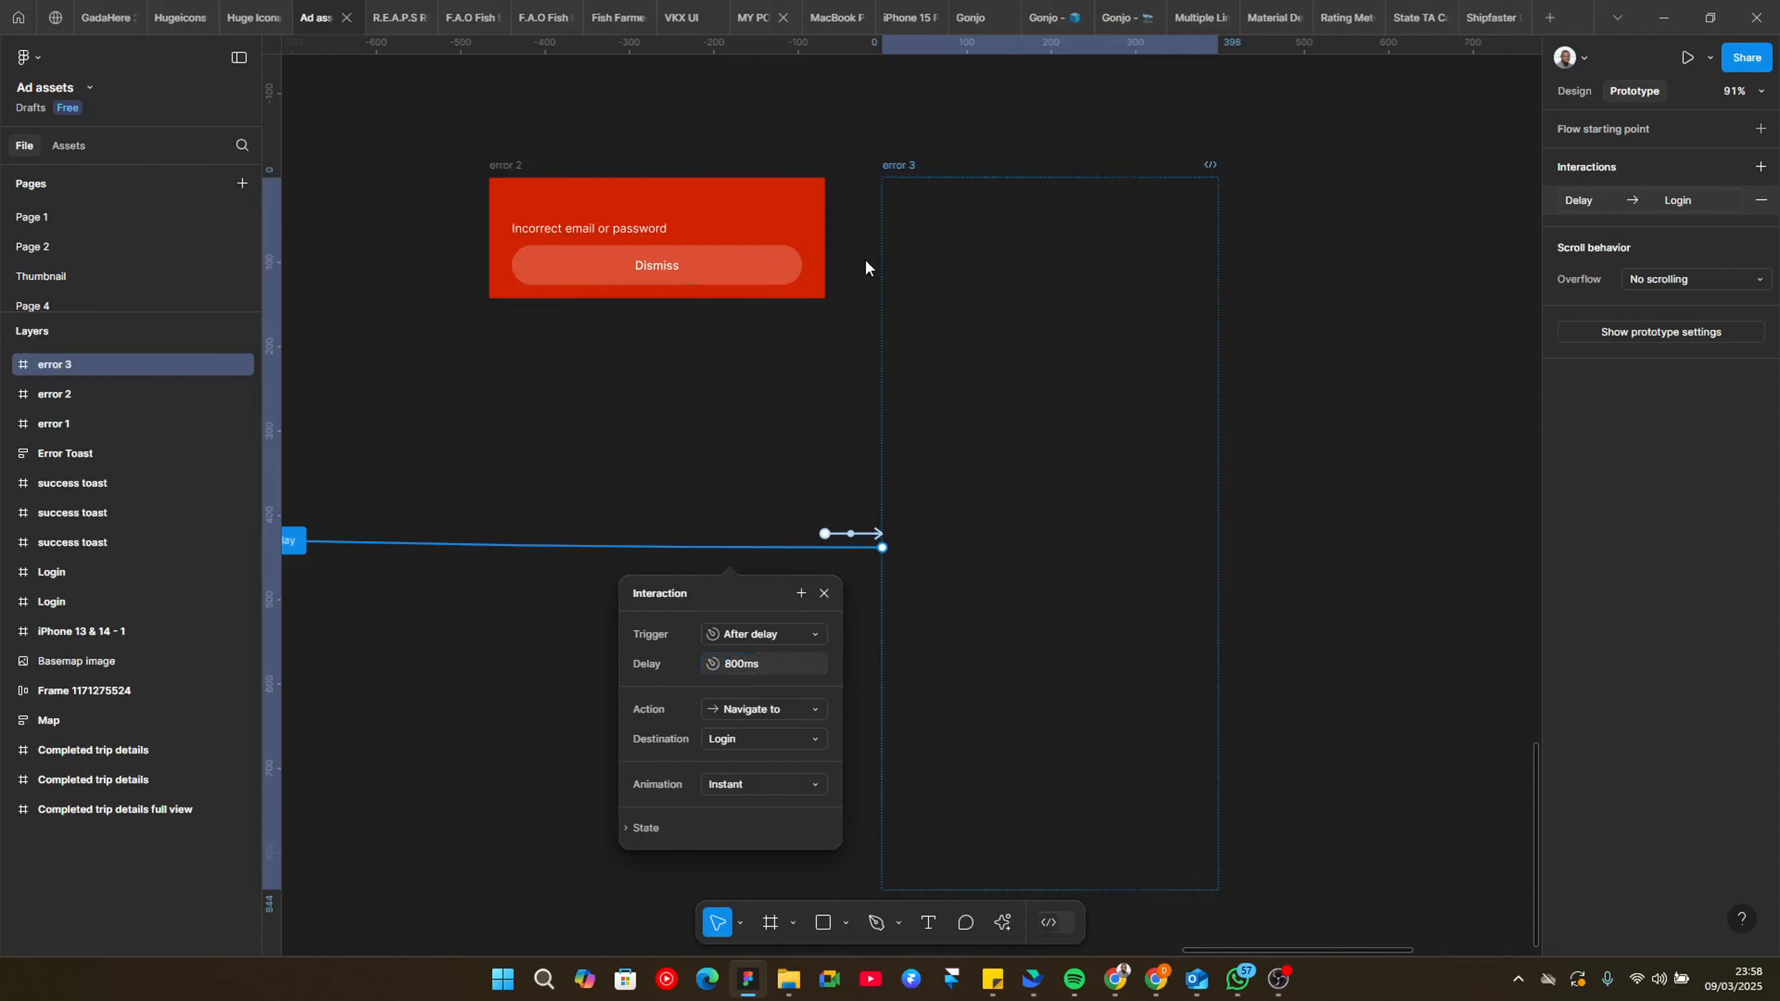
left_click(874, 342)
Step: Preview Flow 1 with the 800 ms return delay, run the login flow, and close the preview
scroll(1255, 430, "left", 15)
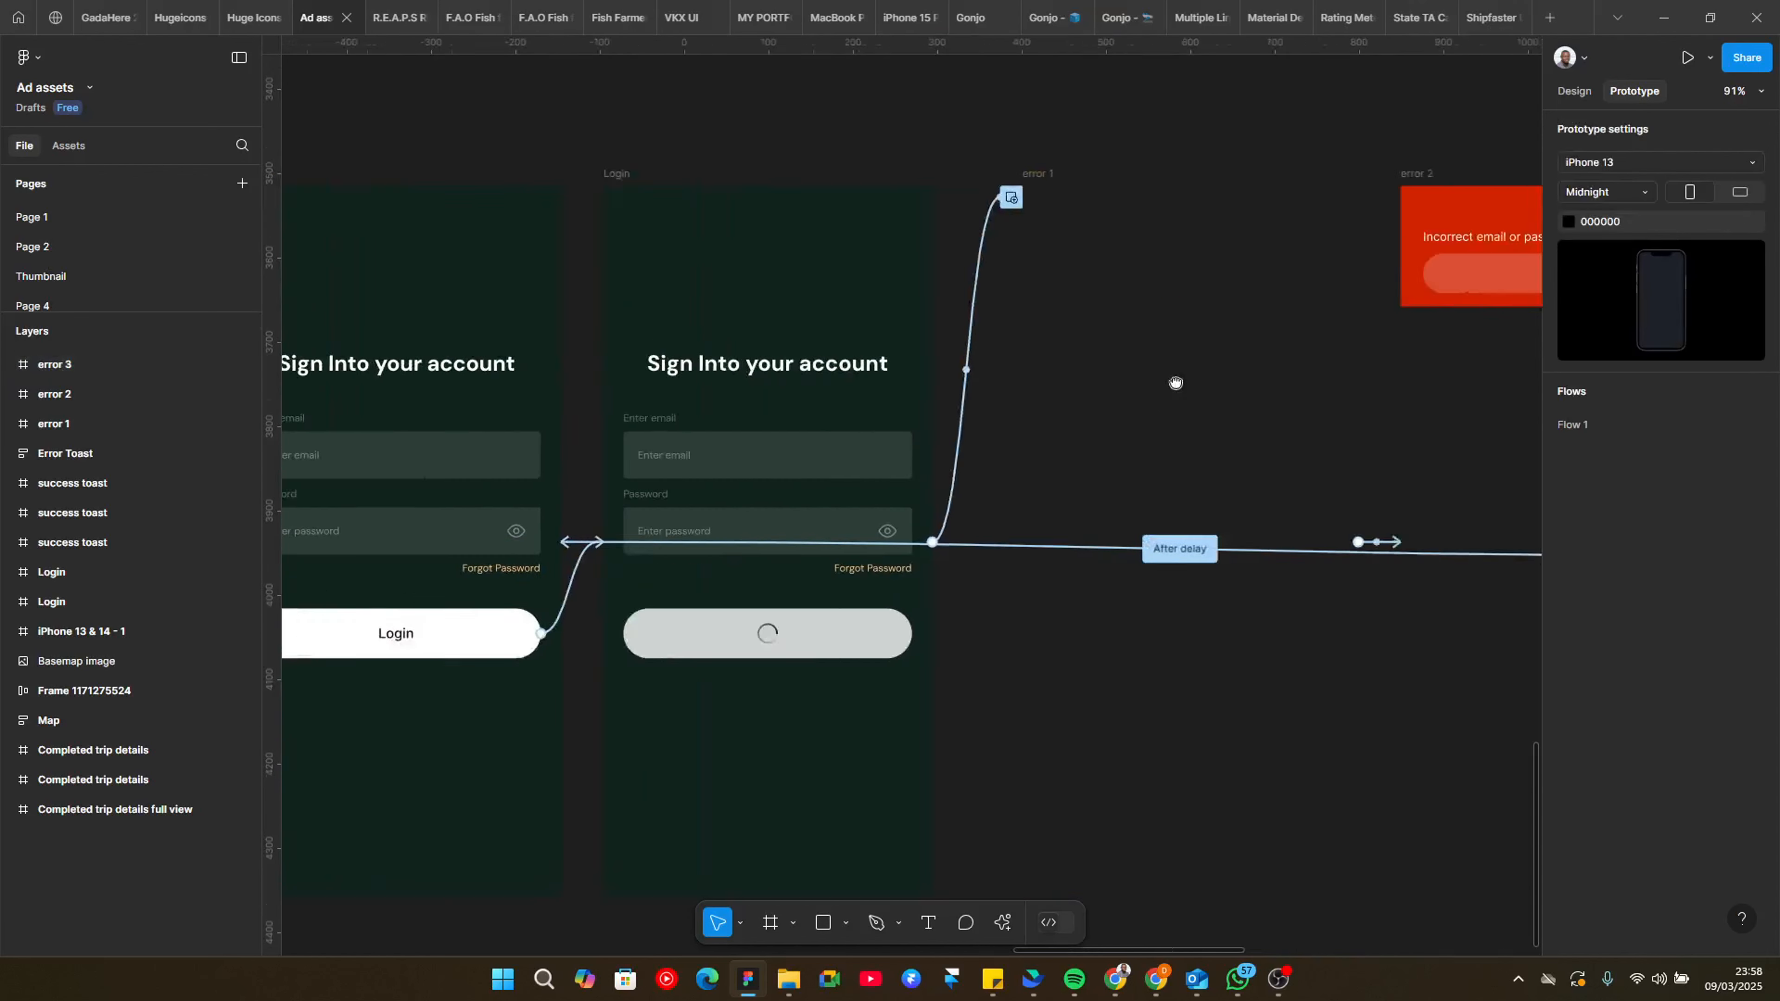
left_click(431, 205)
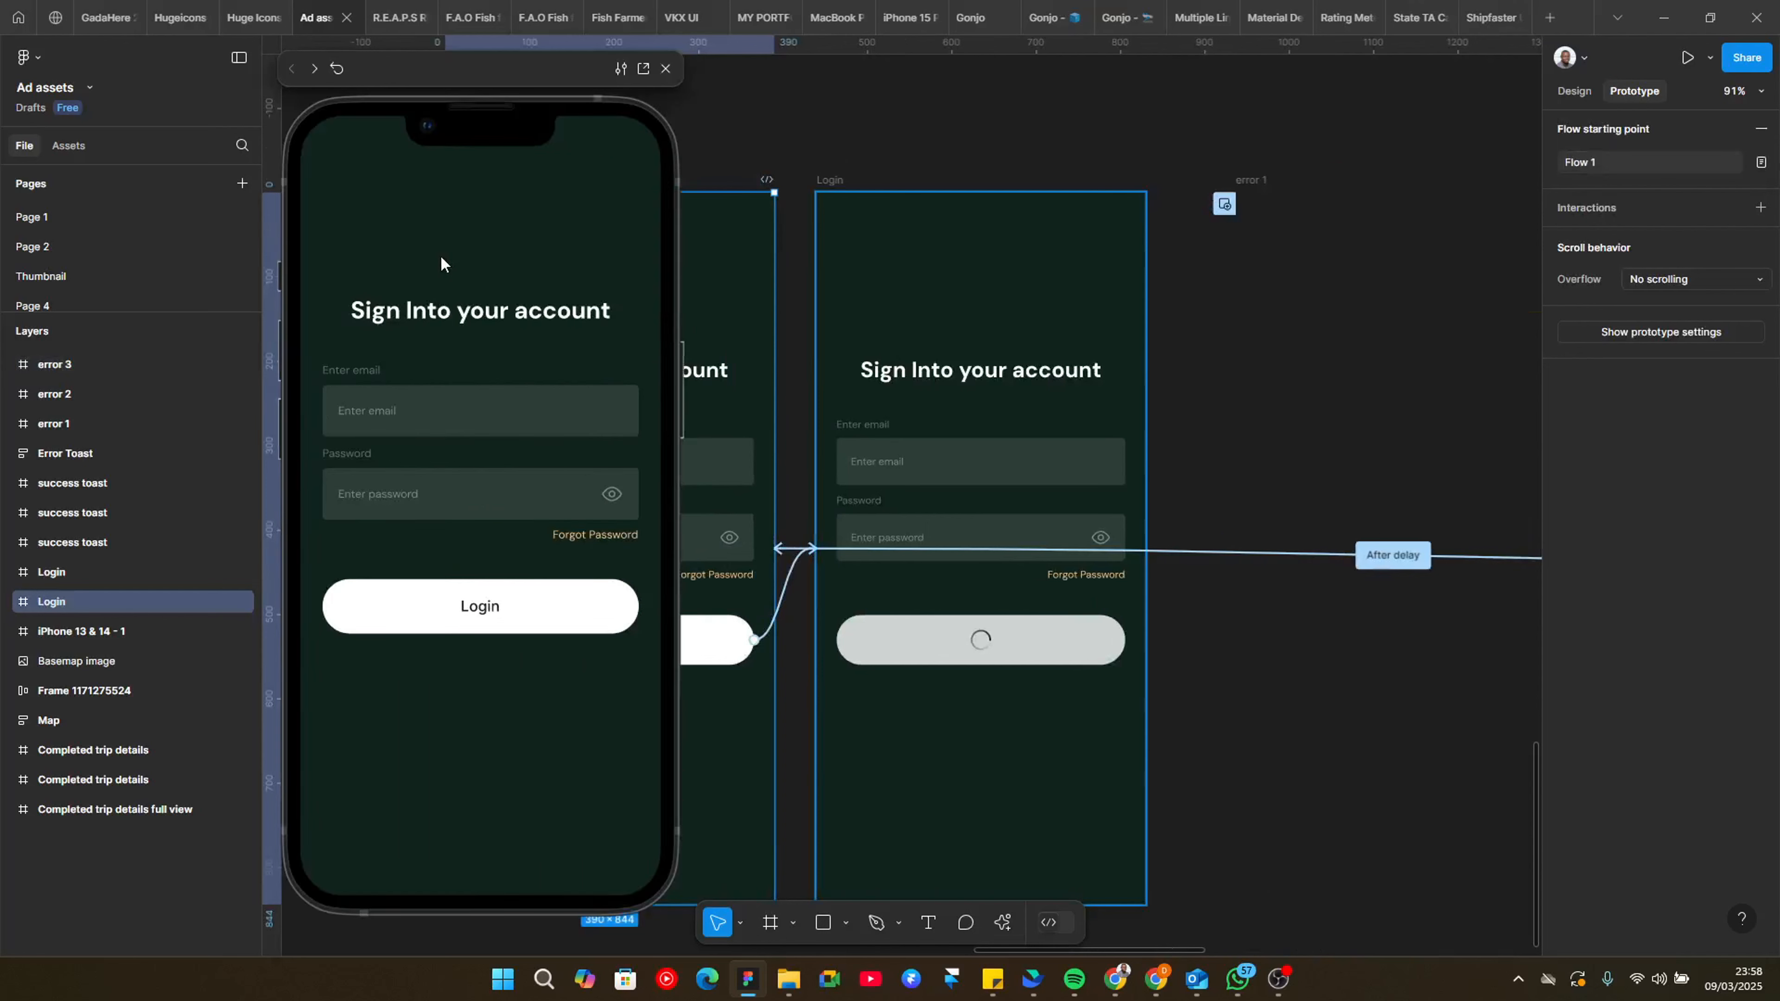
left_click(500, 613)
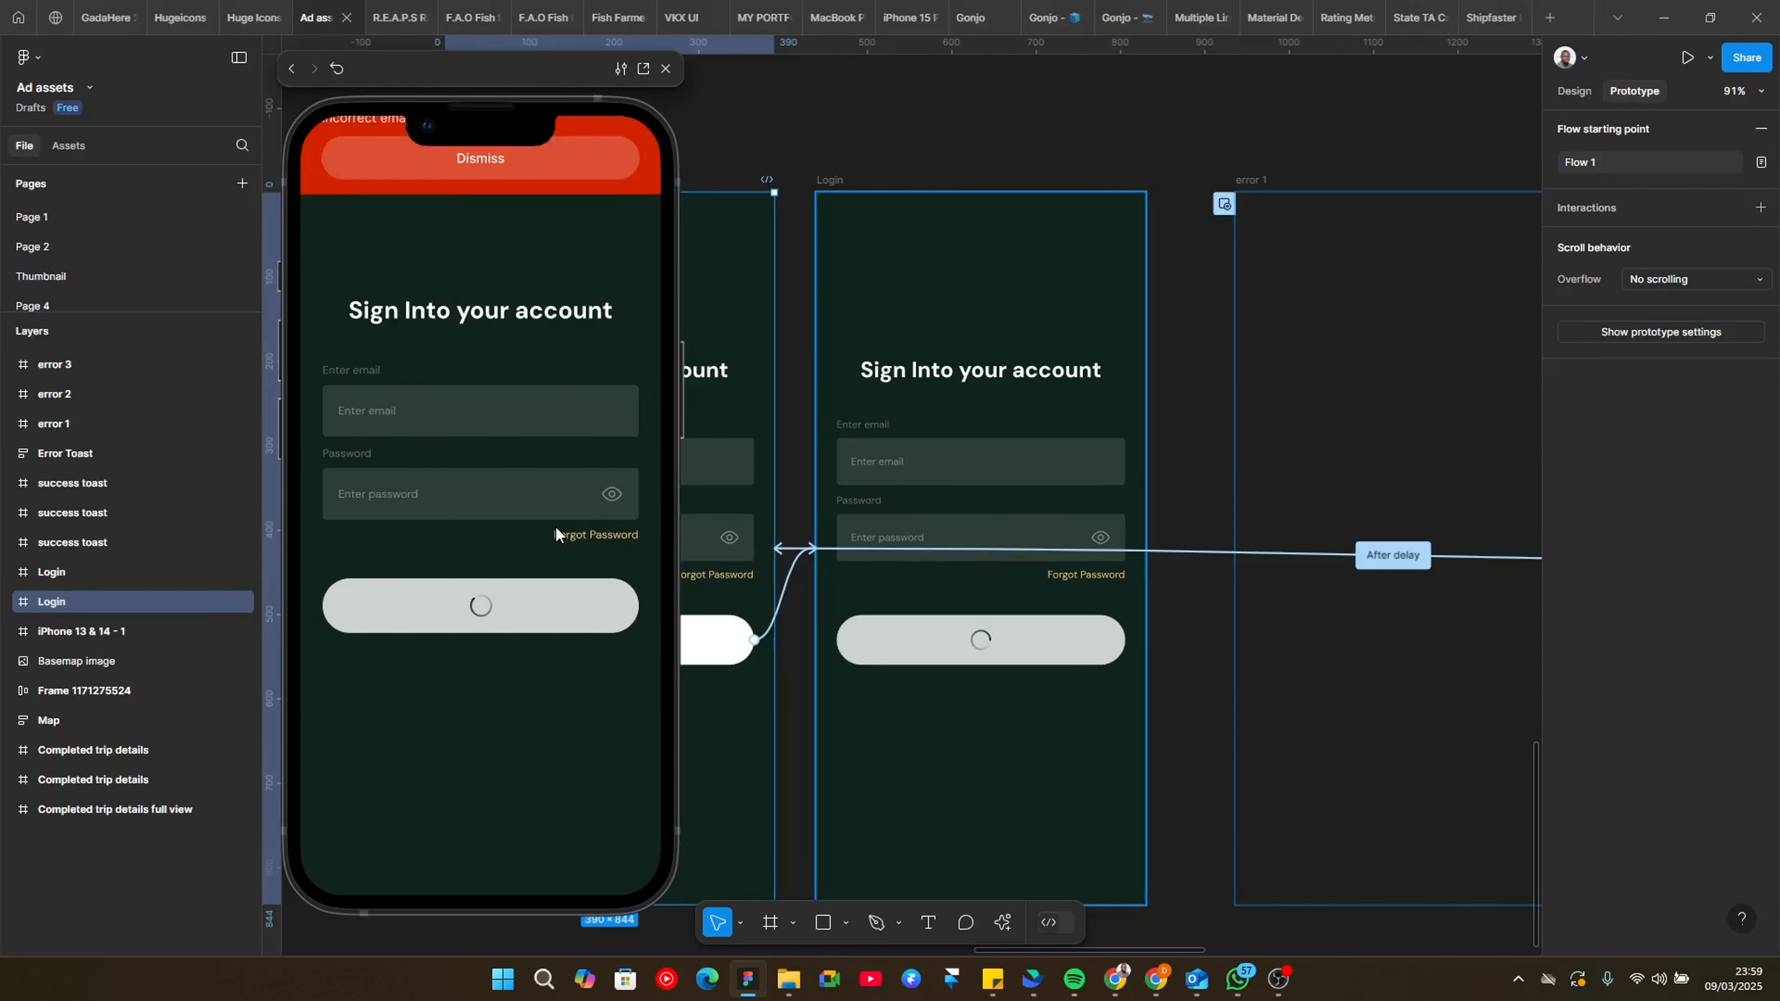
left_click(667, 68)
Step: Set the delay of the interaction from error 3 to the Login screen to 1200 ms
key("space")
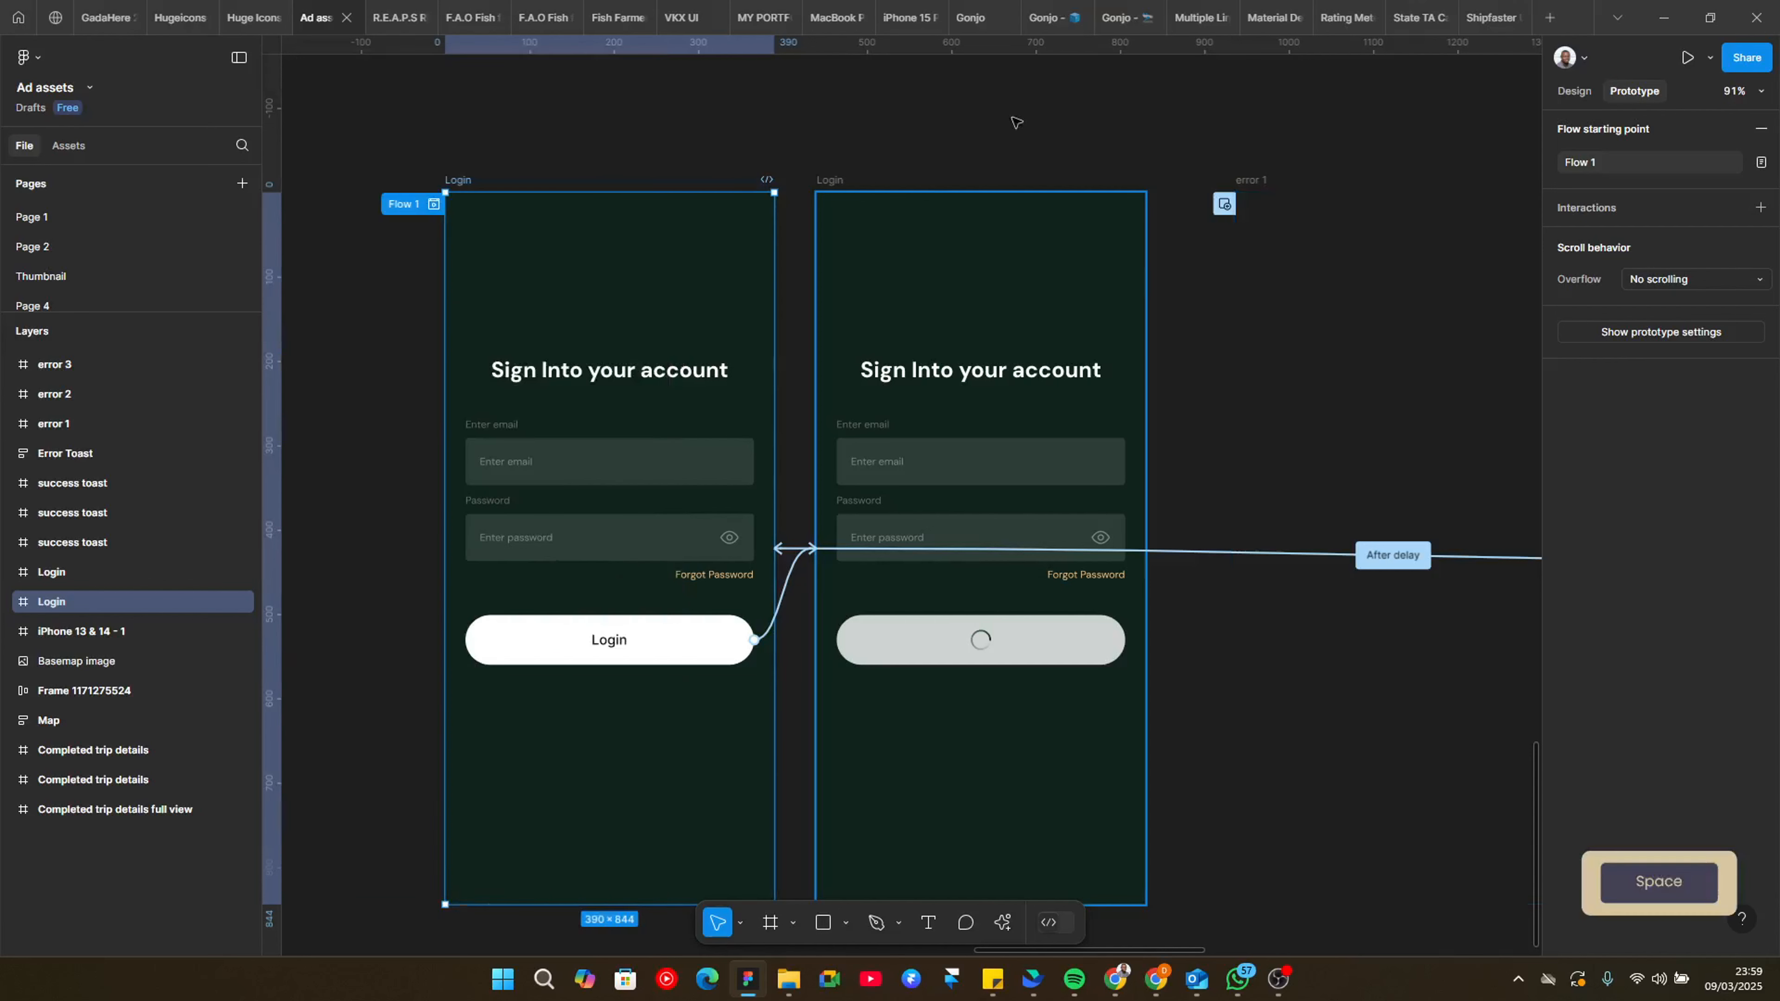
left_click_drag(1379, 316, 748, 287)
left_click_drag(1340, 467, 811, 518)
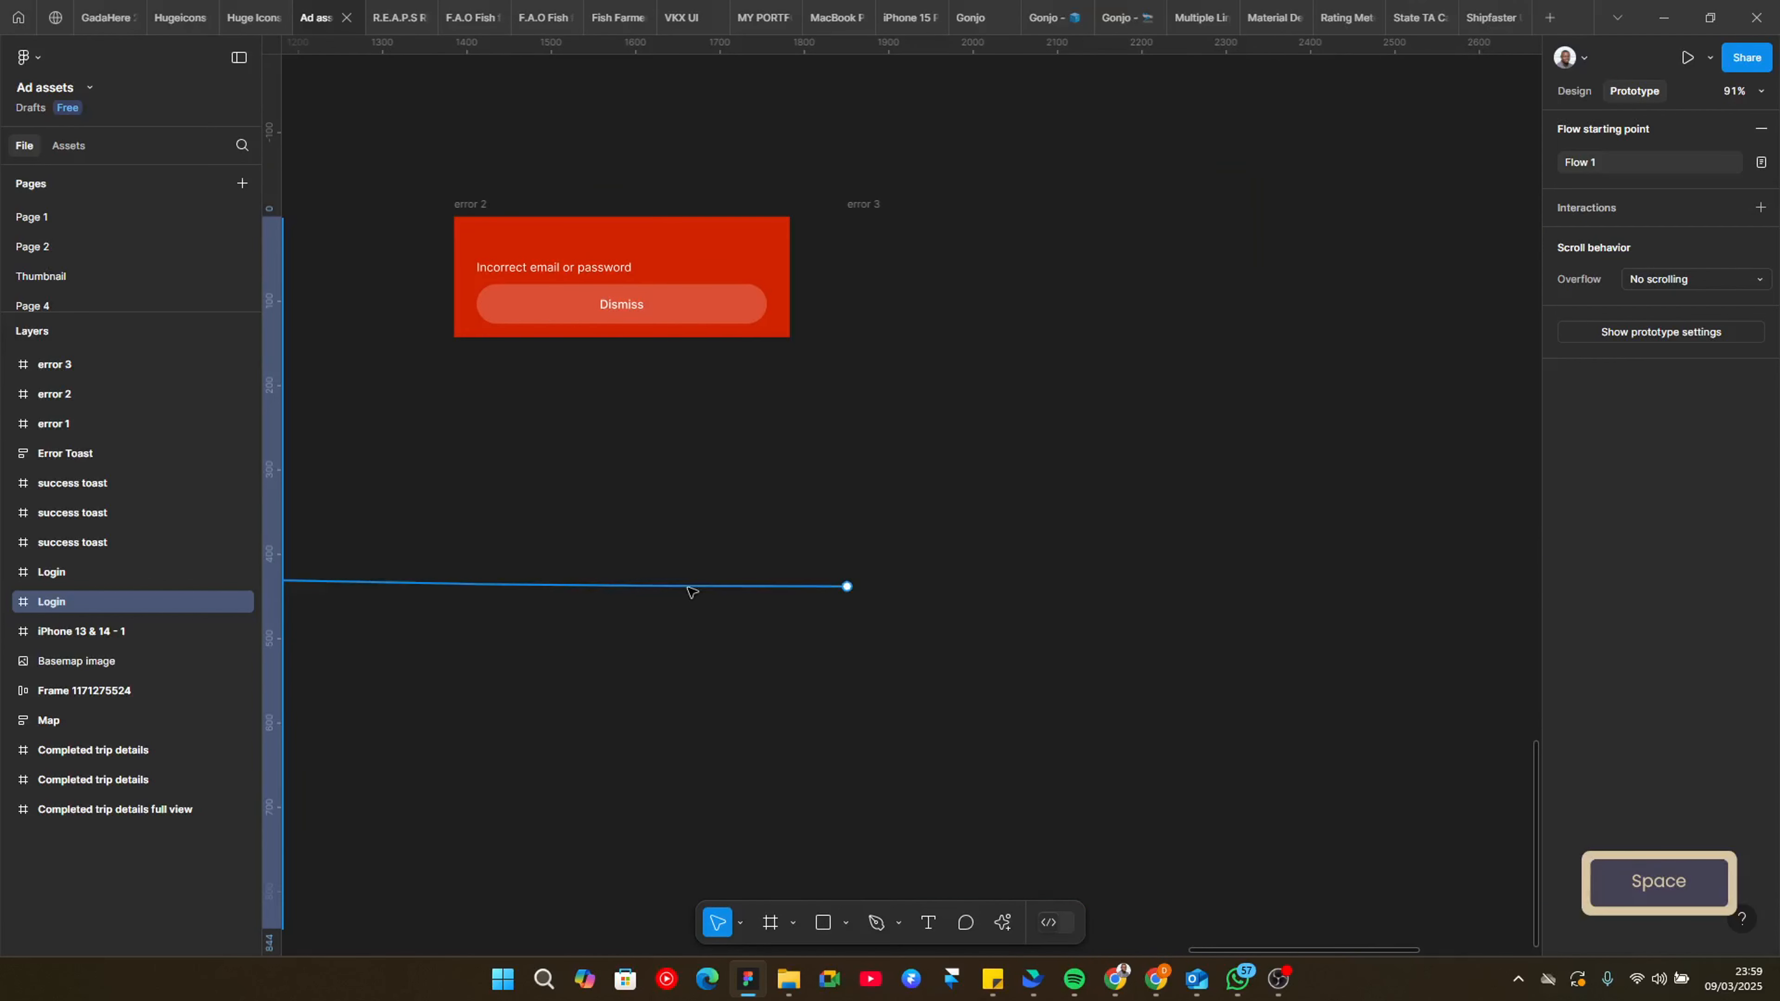
left_click(688, 588)
left_click(717, 698)
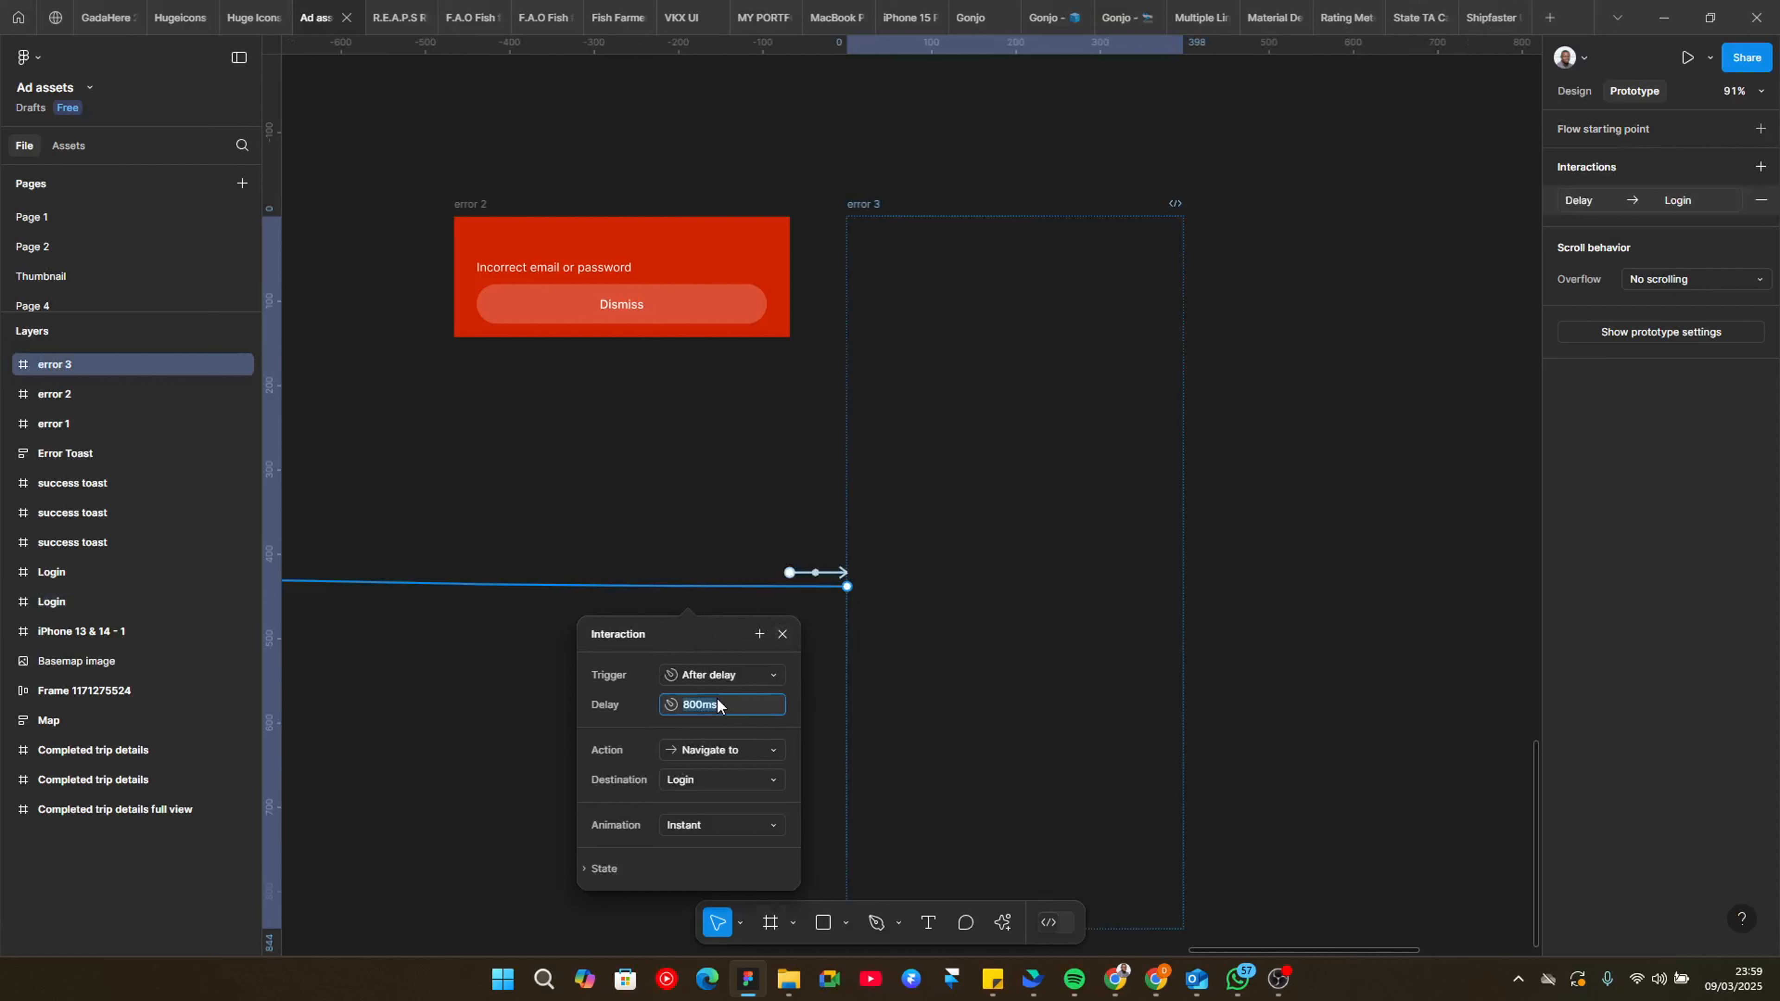
type("1200")
key("Return")
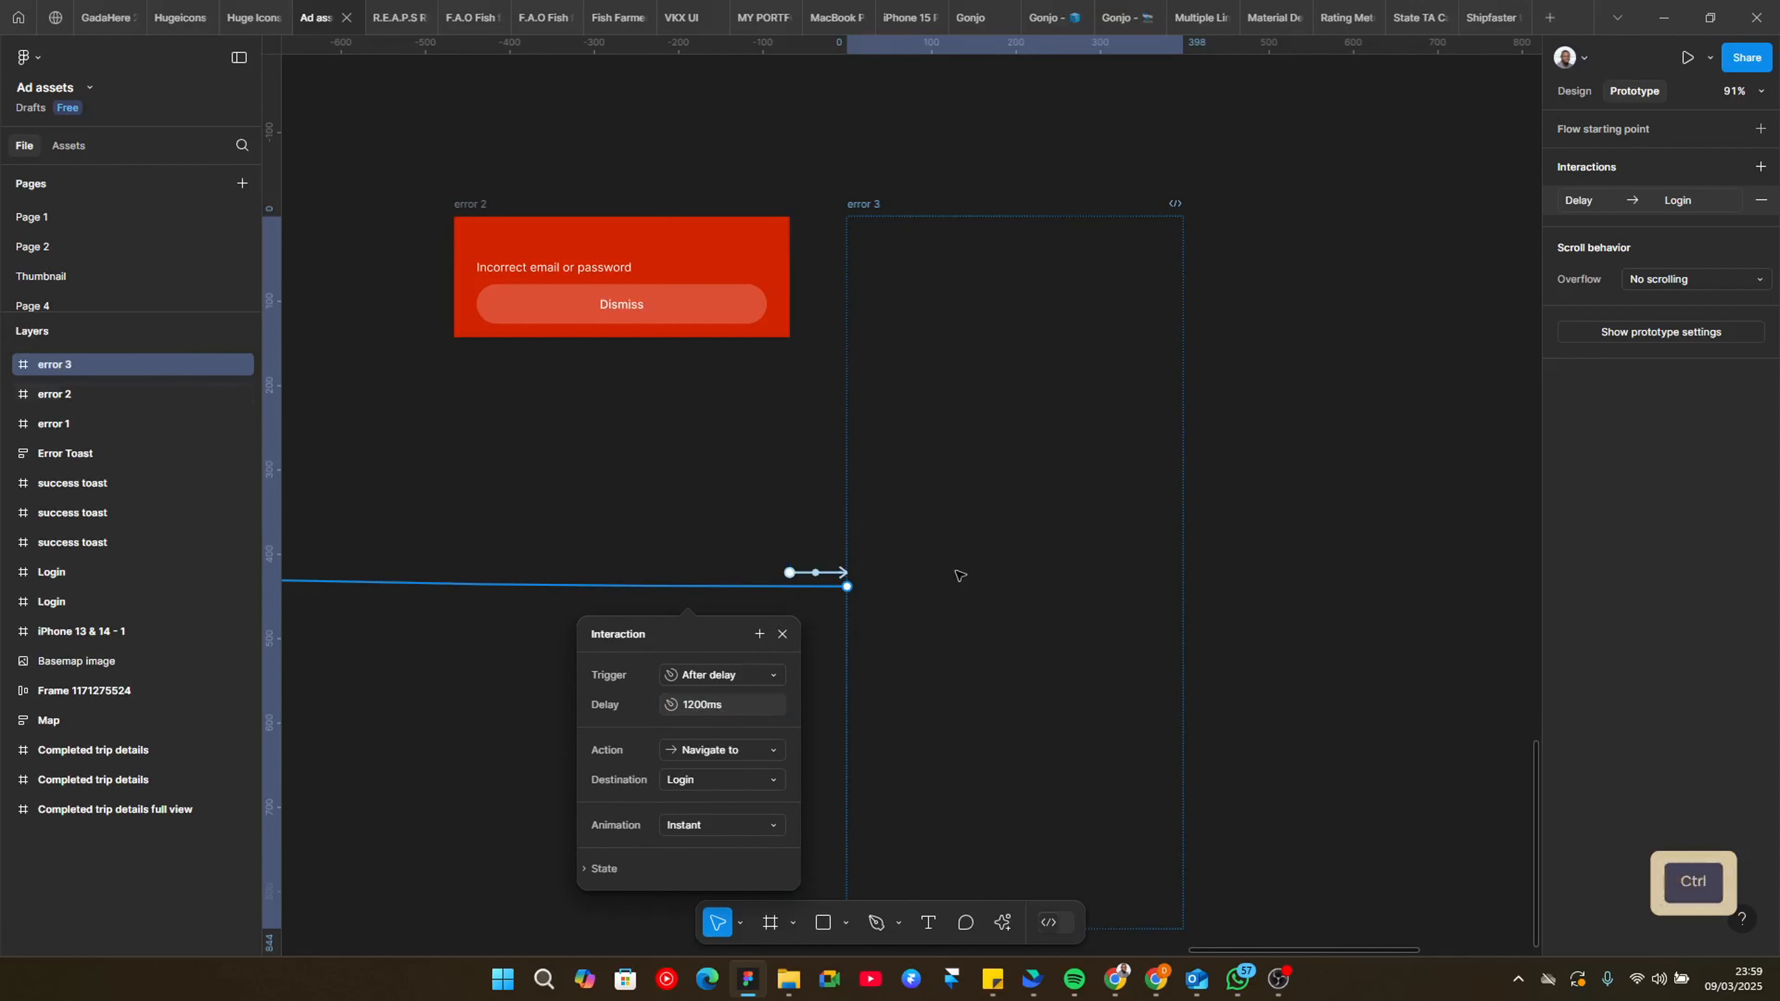
Step: Preview Flow 1 with the 1200 ms return delay and run the login flow with the Login button
scroll(1250, 631, "down", 3, "ctrl")
scroll(1250, 631, "down", 2, "ctrl")
left_click_drag(472, 449, 848, 458)
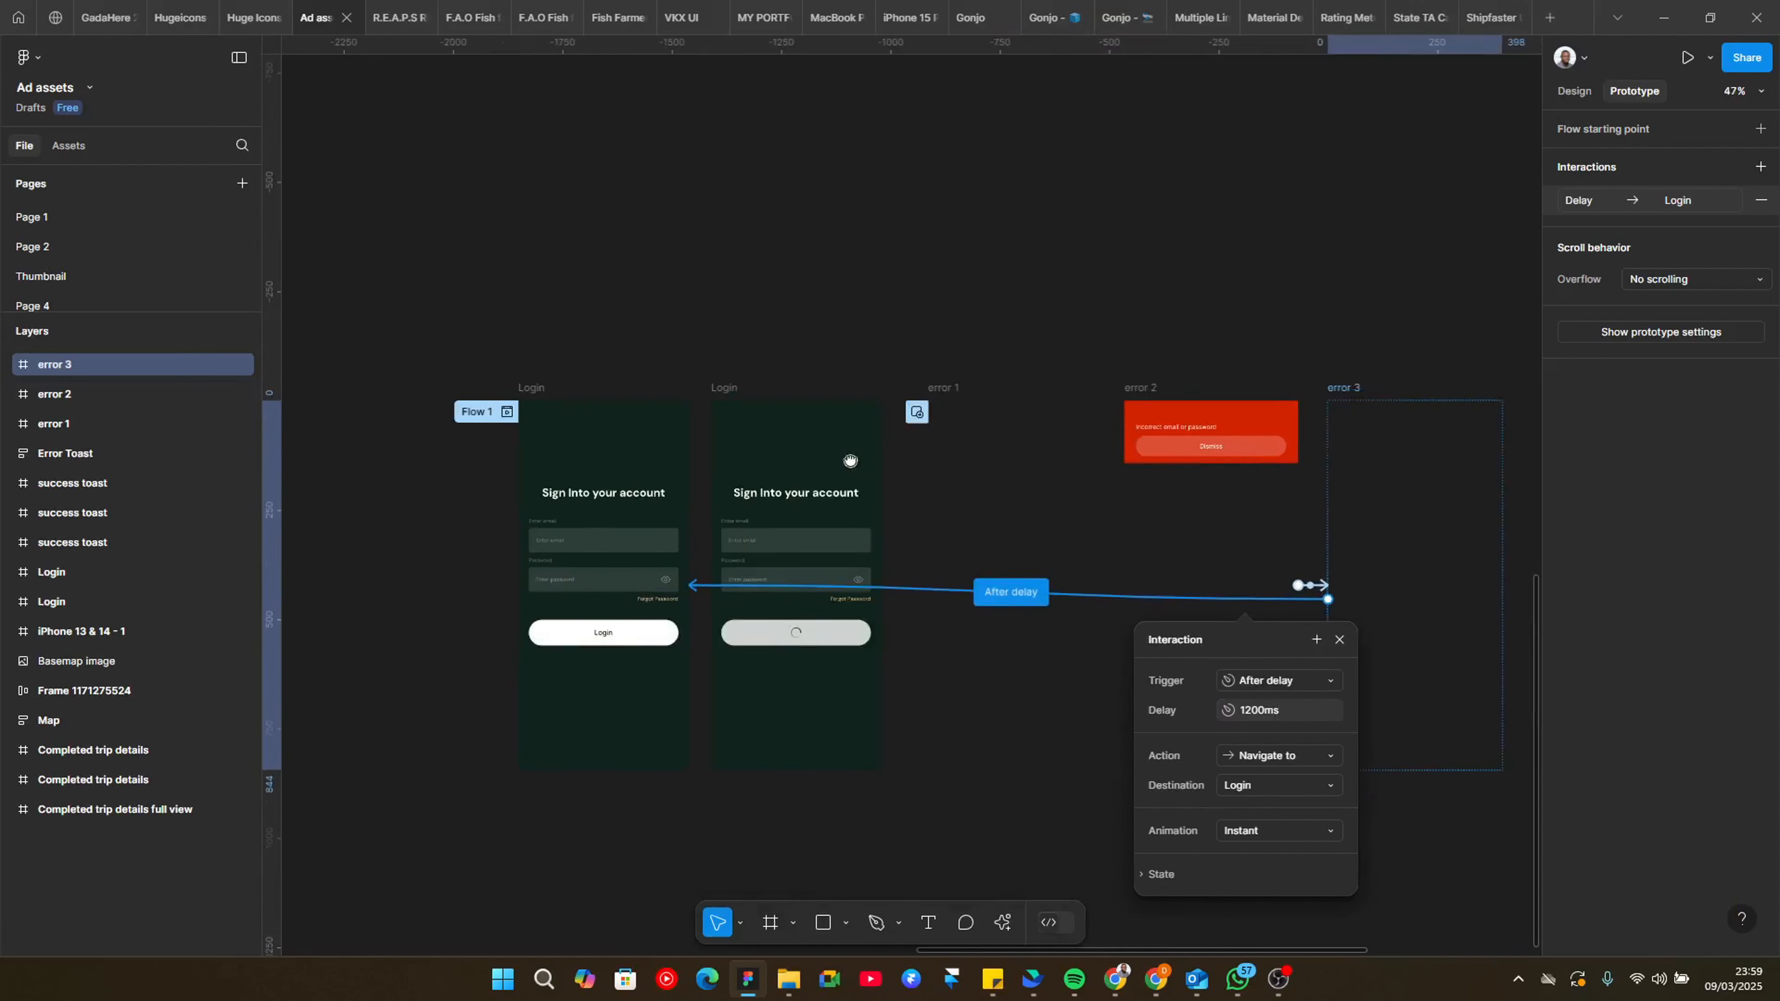
left_click(508, 413)
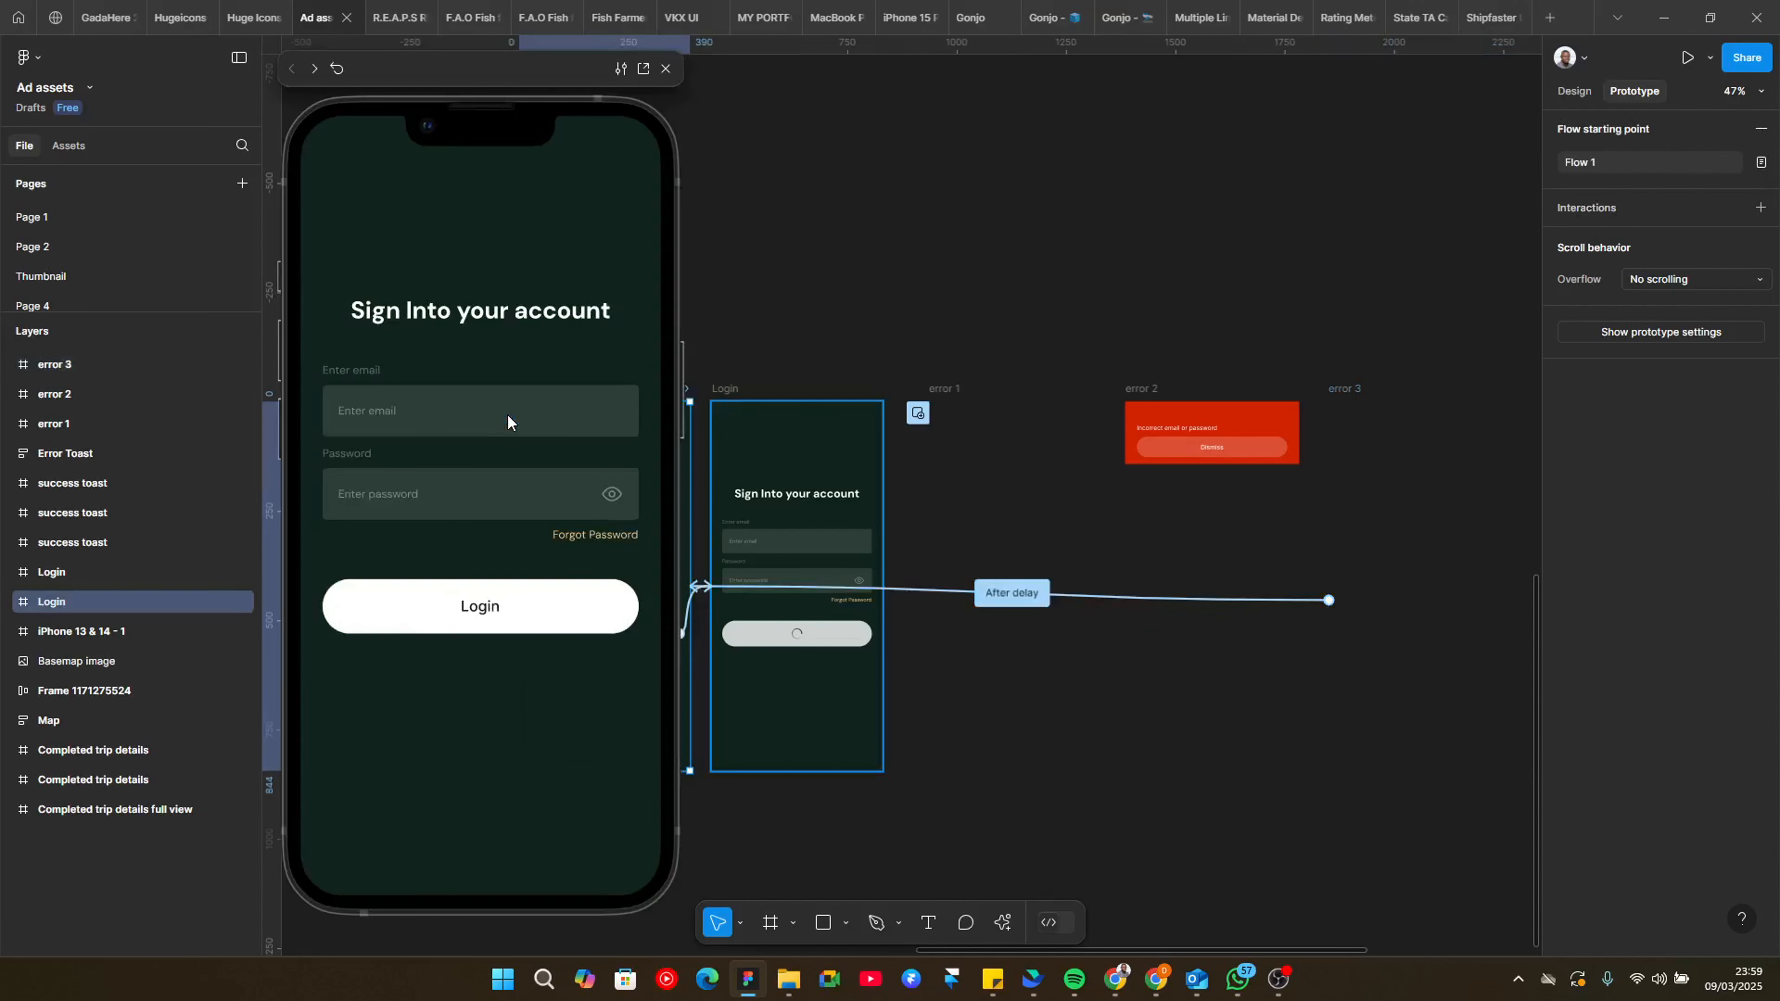
left_click(481, 608)
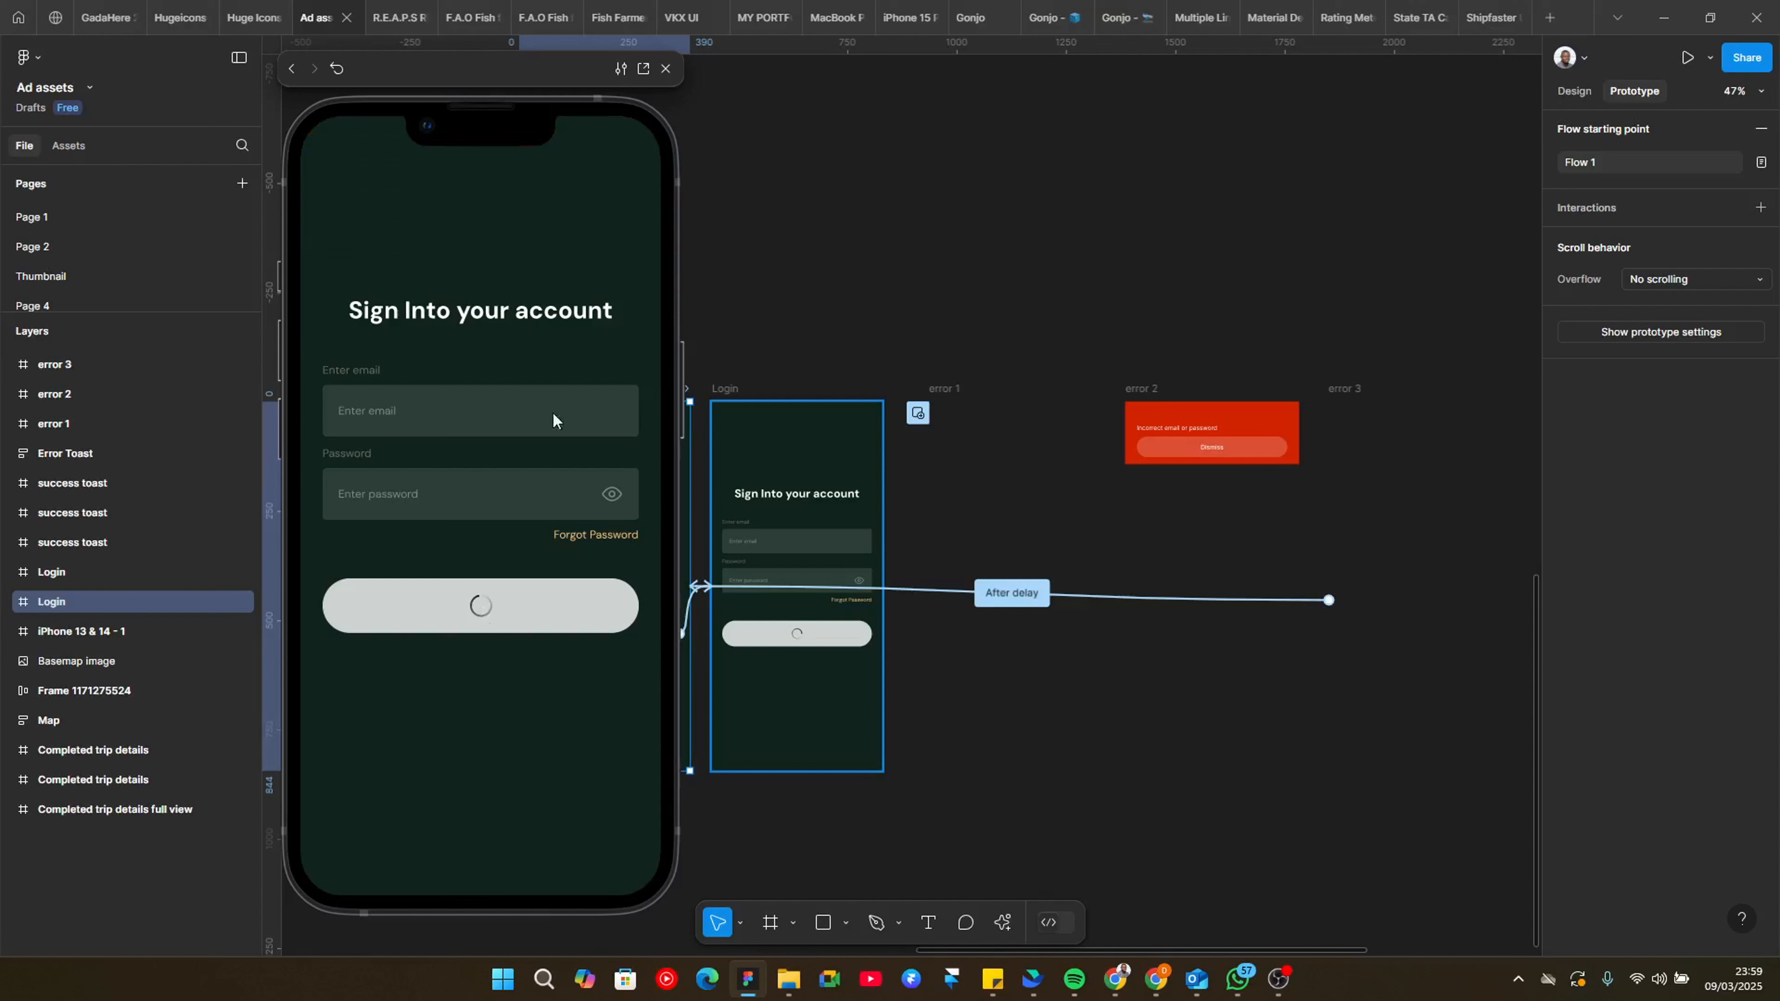
Step: Set the delay of the interaction from error 3 to the Login screen to 1500 ms
left_click(666, 68)
left_click(1012, 592)
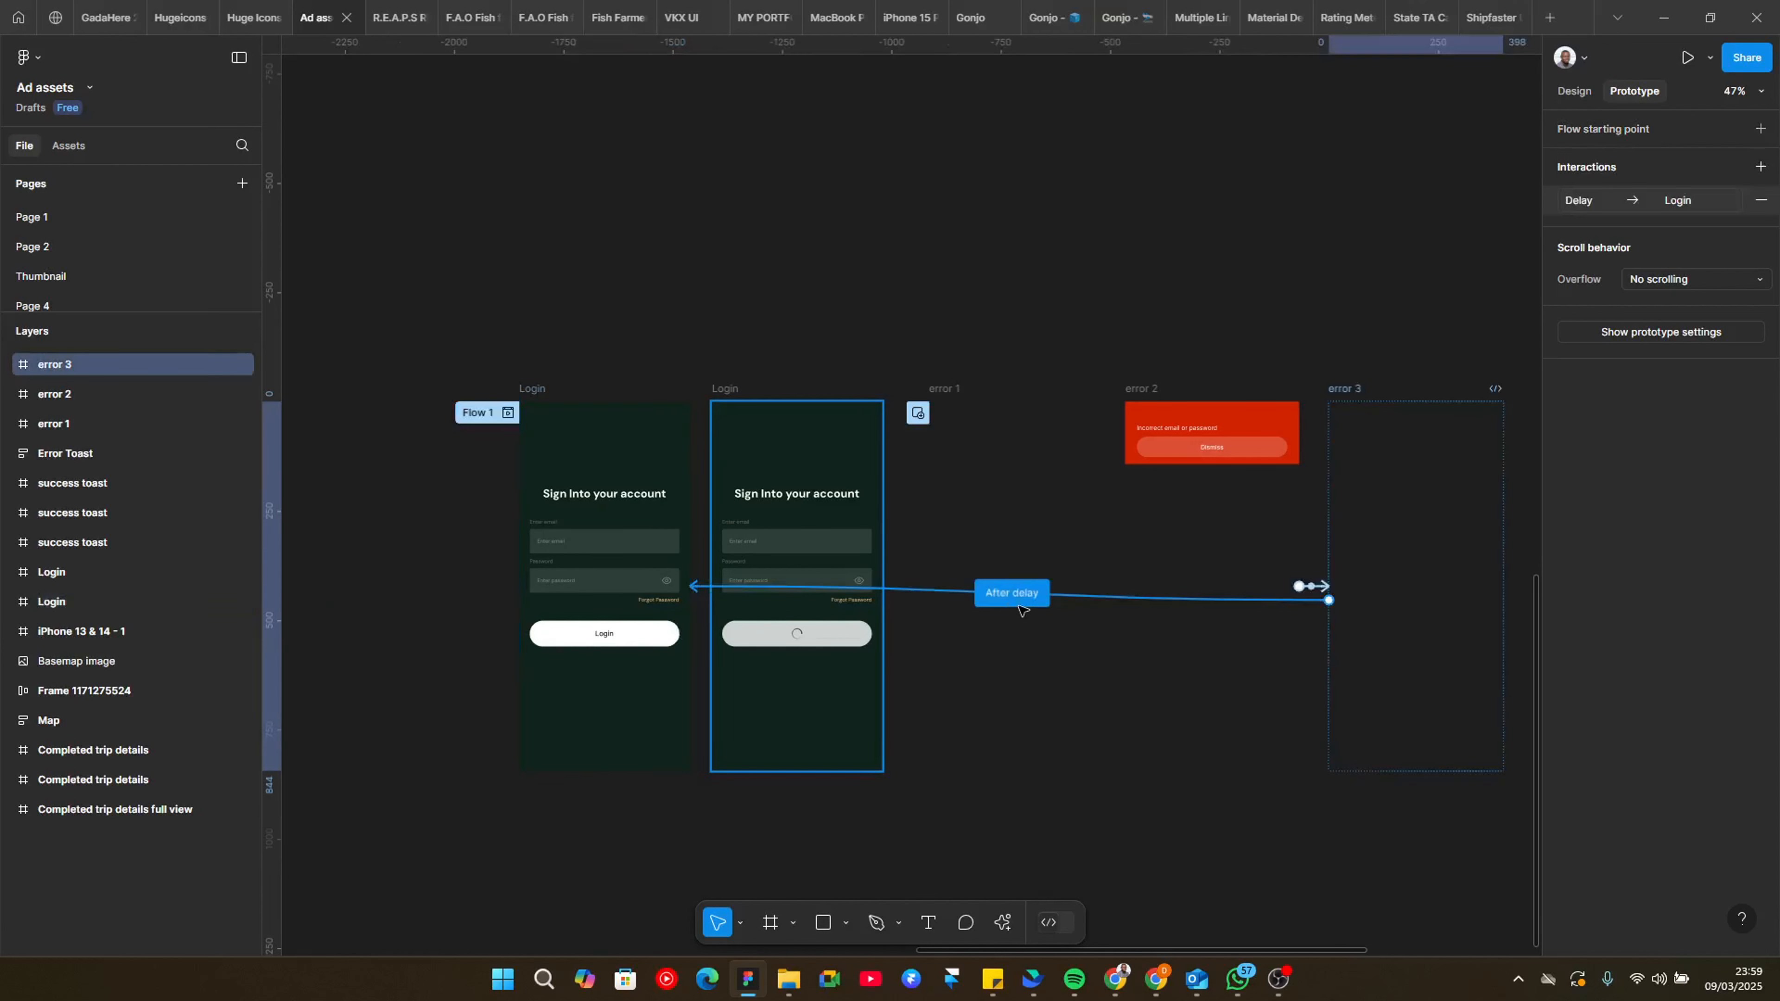
type("1500")
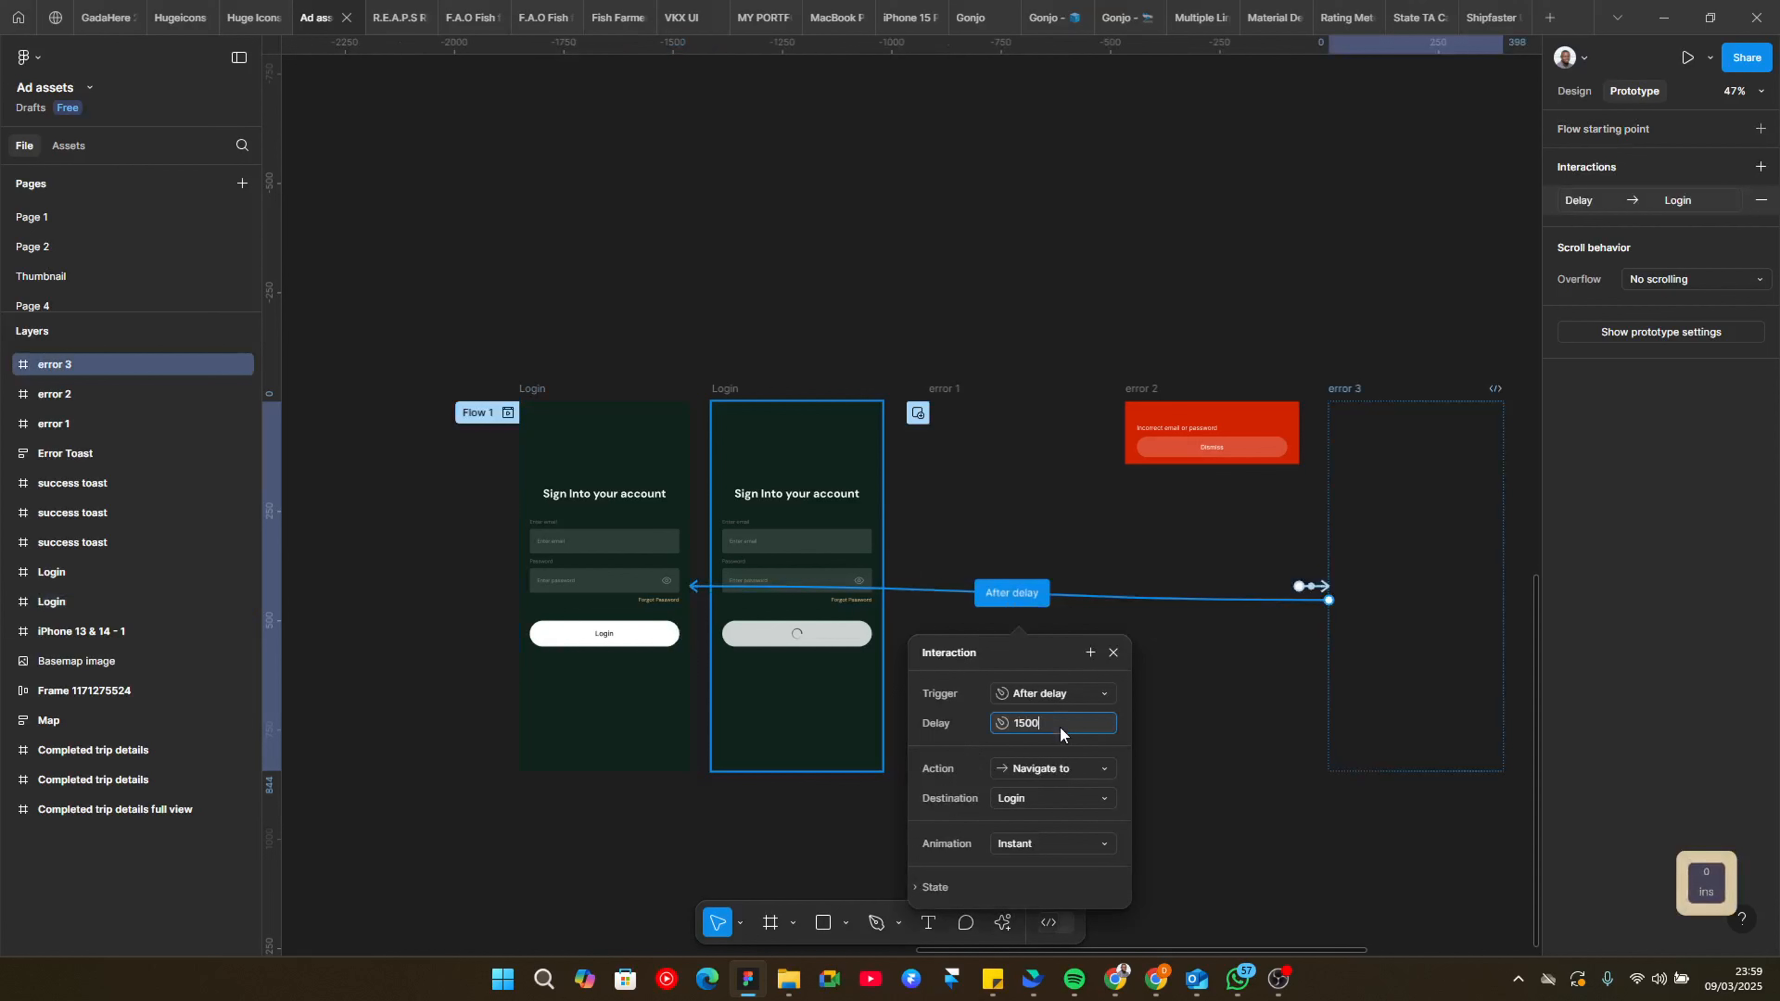
key("Return")
Step: Preview Flow 1 with the 1500 ms return delay, run the login flow, and close the preview
left_click(507, 412)
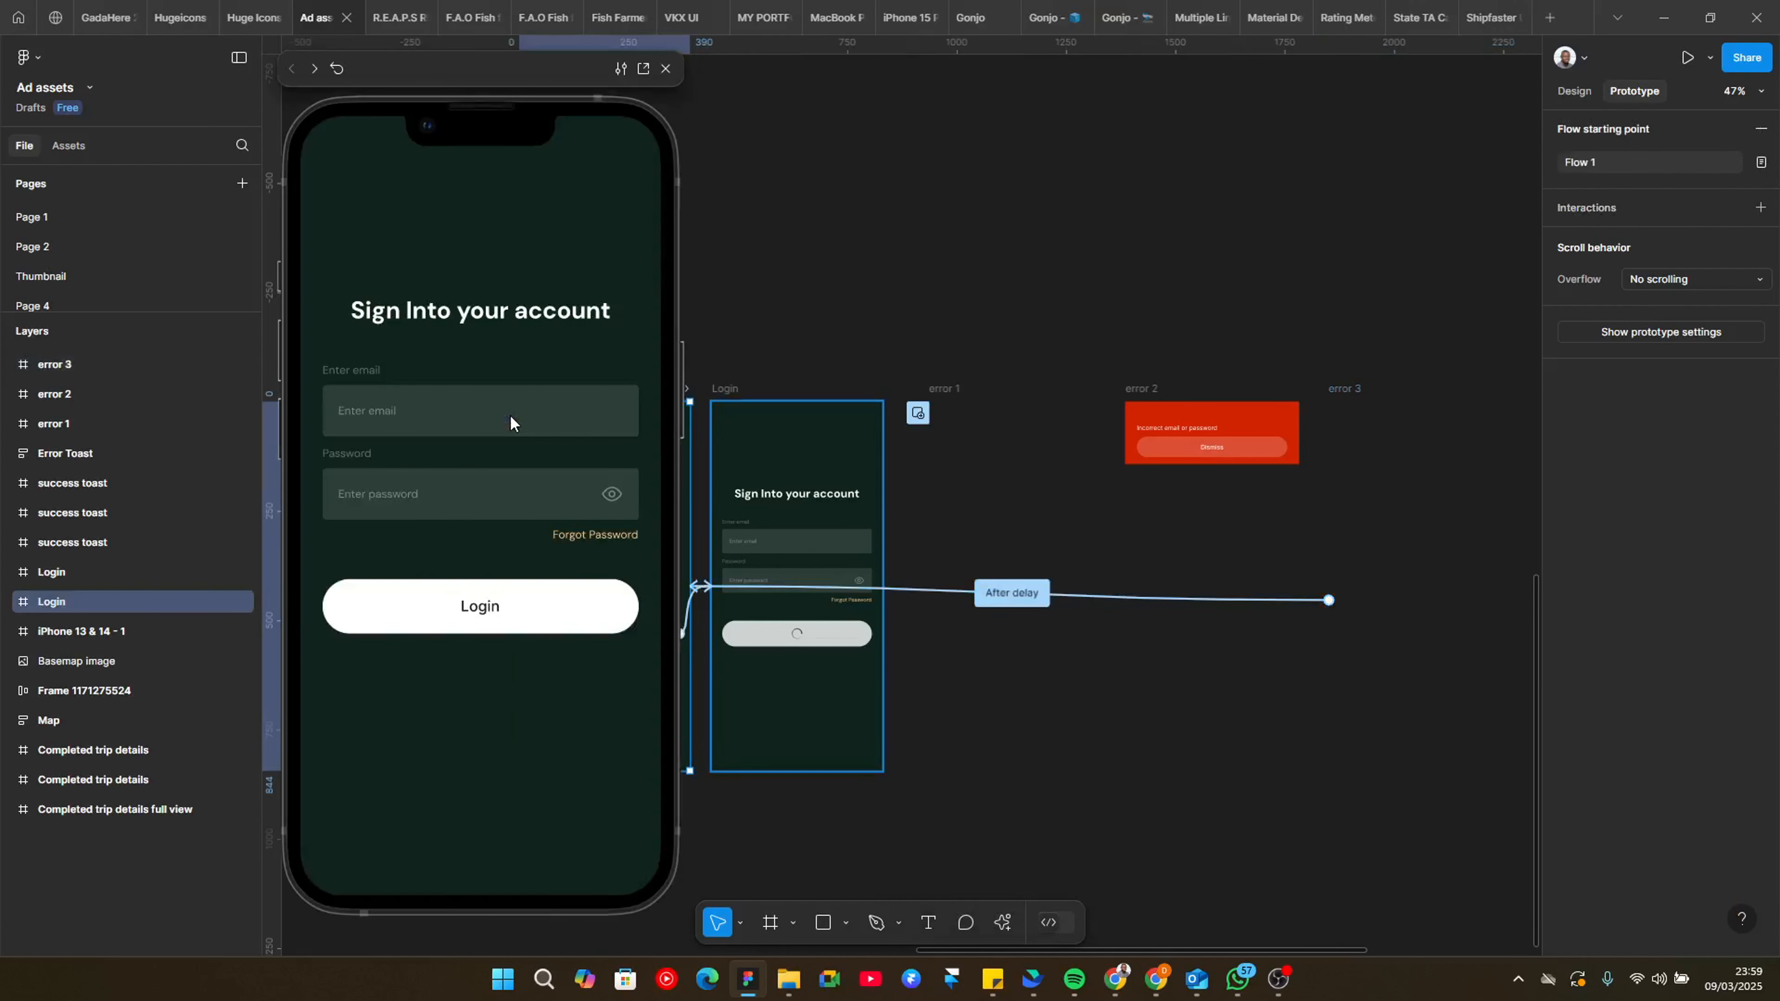
left_click(512, 621)
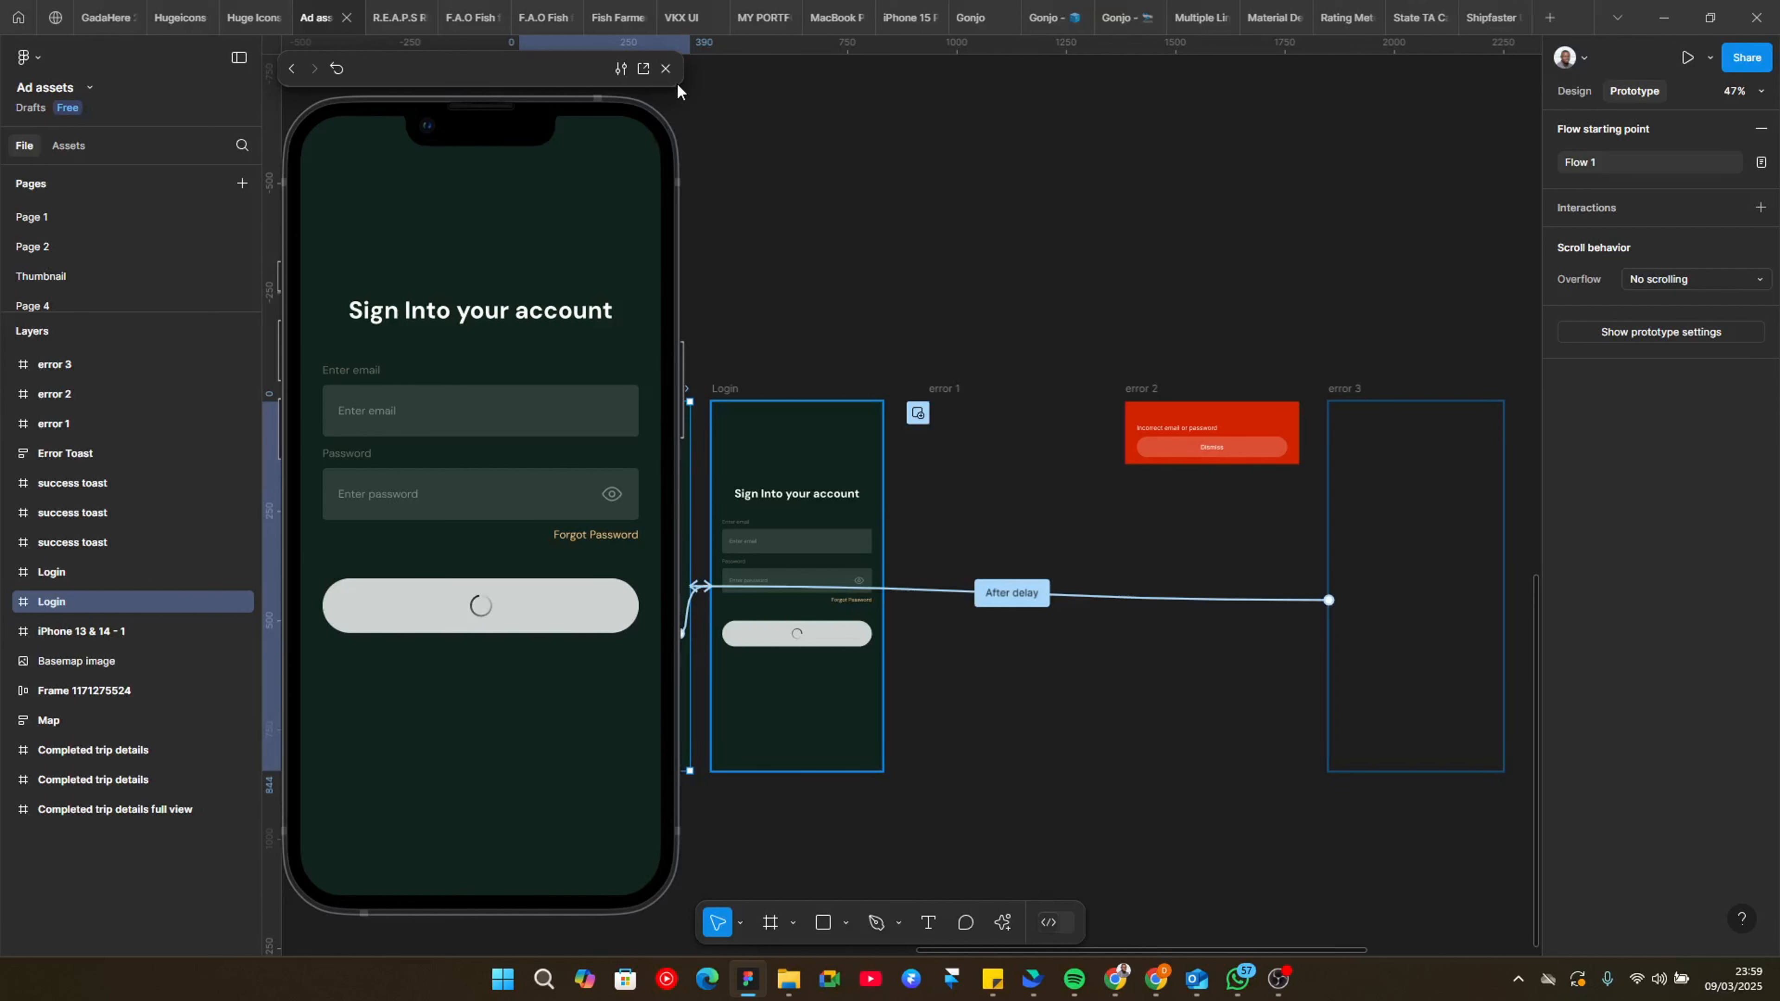
left_click(667, 68)
Step: Add an On click interaction with the Close overlay action to the Dismiss button in error 2
left_click_drag(1032, 399, 585, 381)
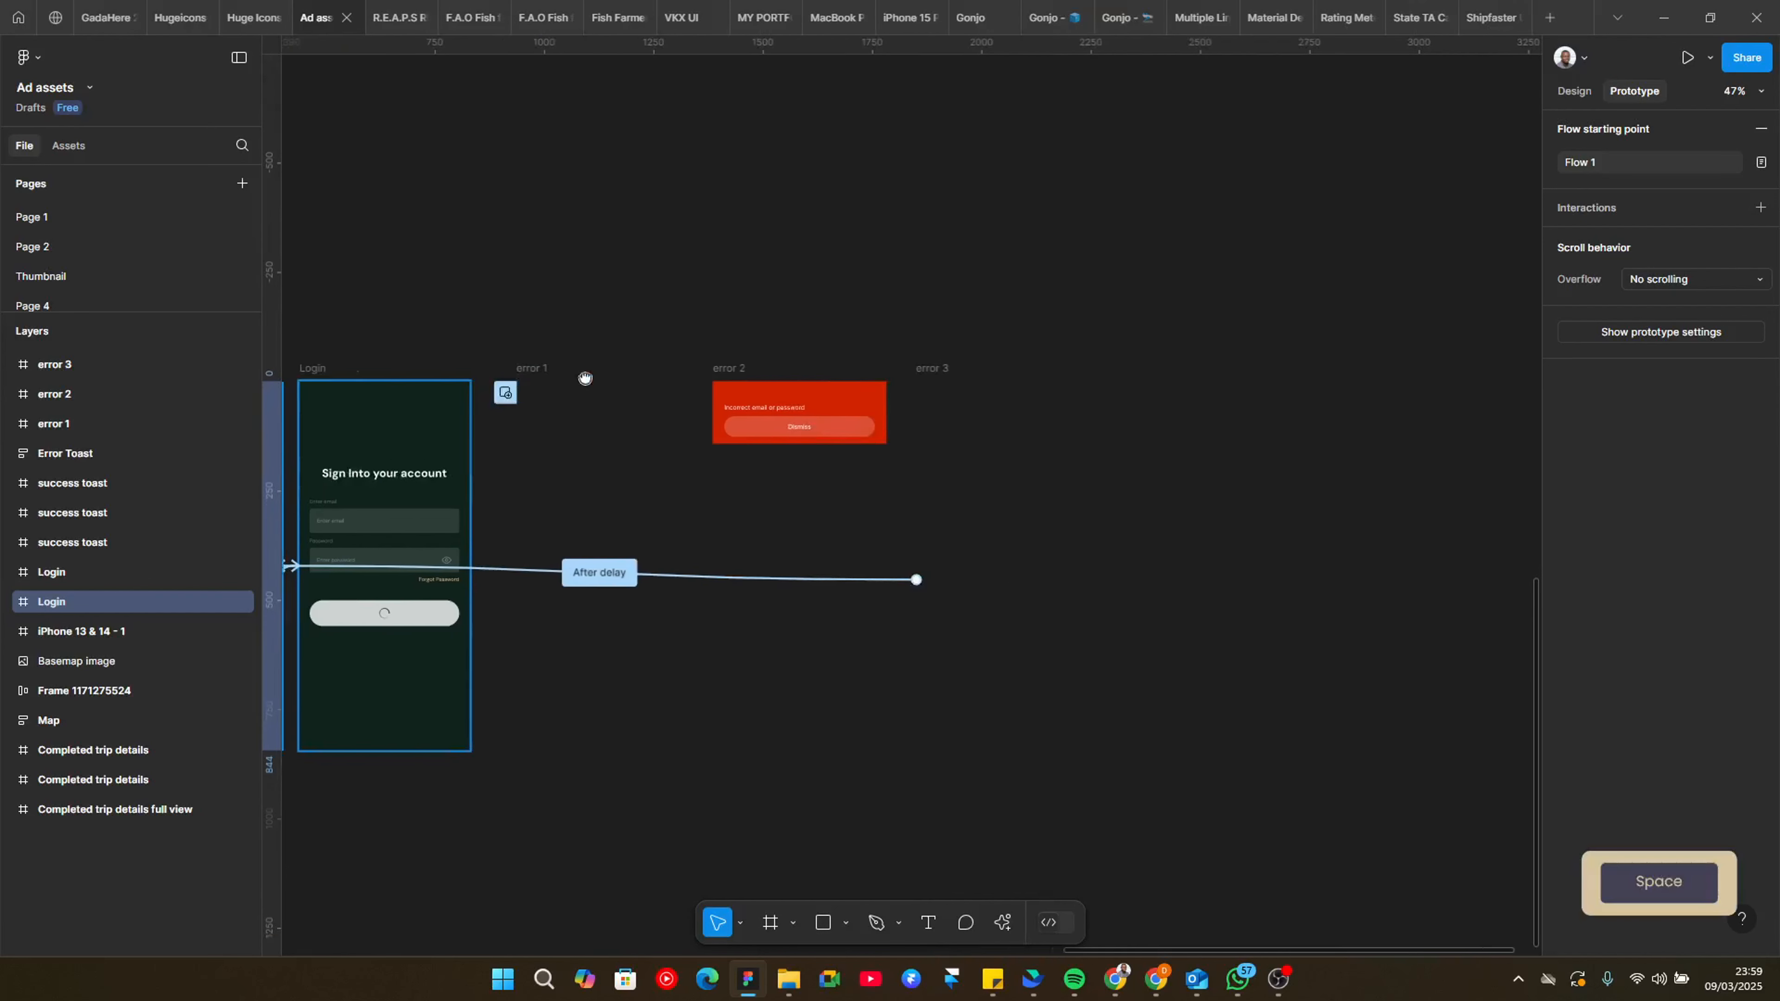
scroll(783, 457, "up", 1)
left_click(820, 415, "ctrl")
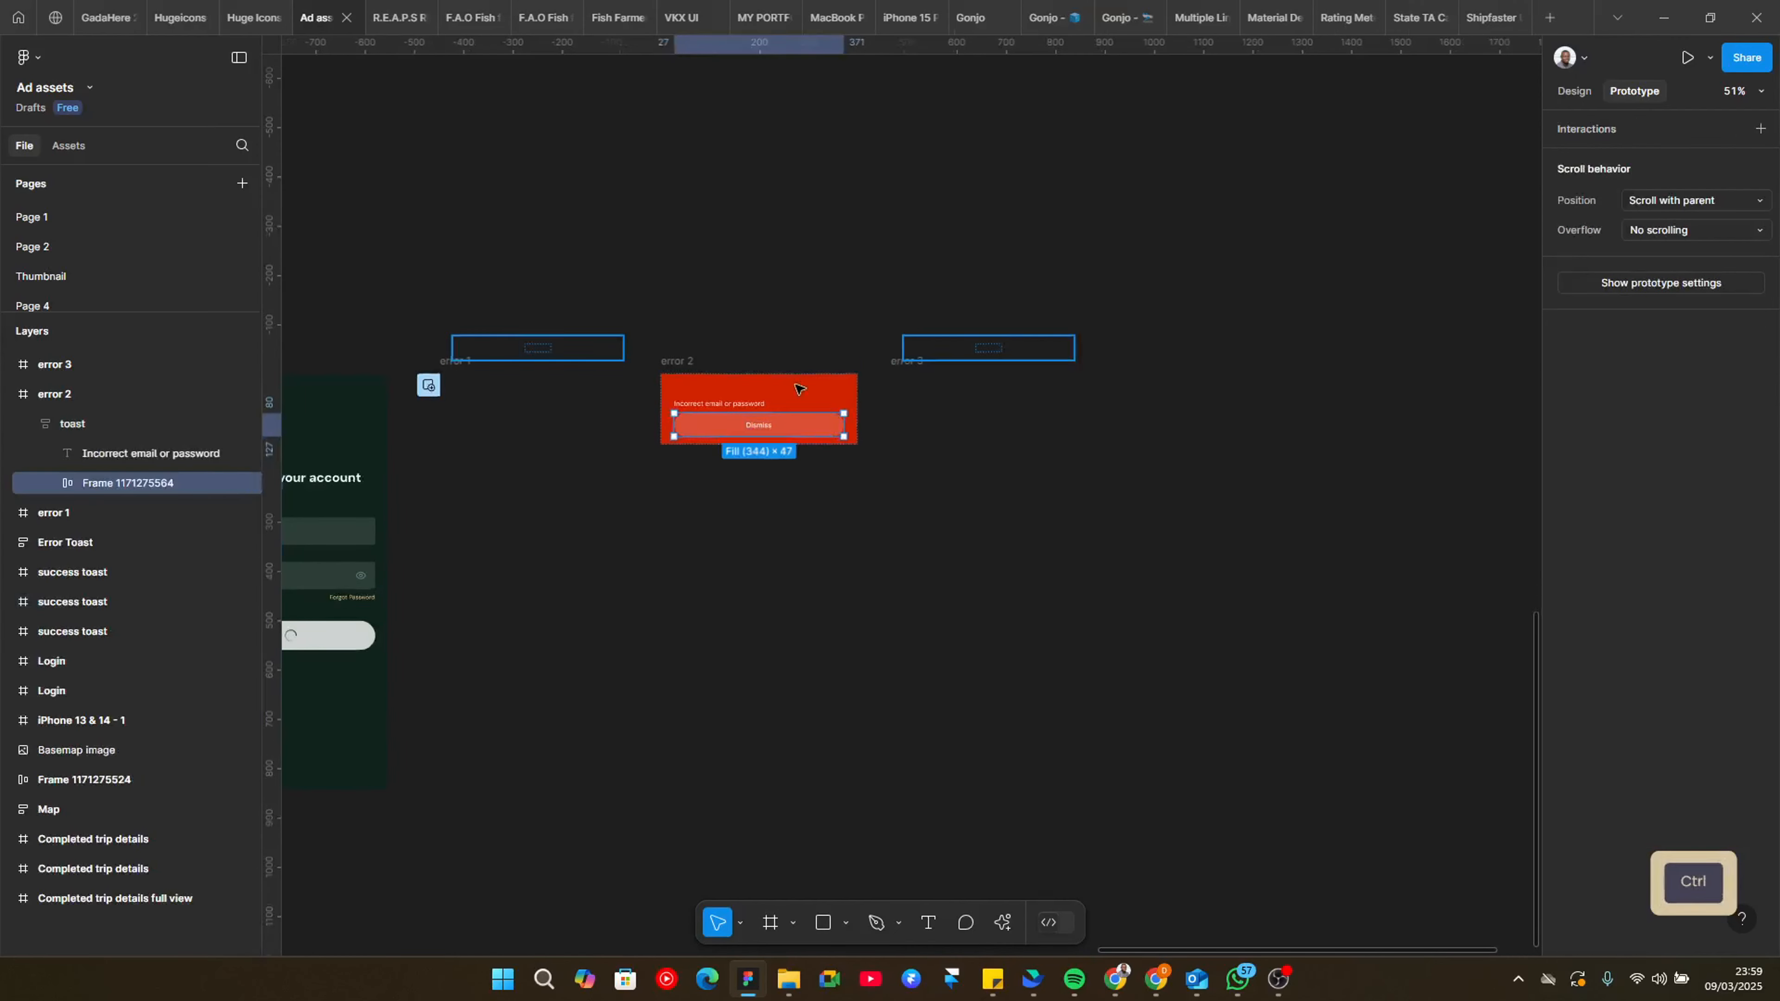
scroll(830, 449, "up", 5, "ctrl")
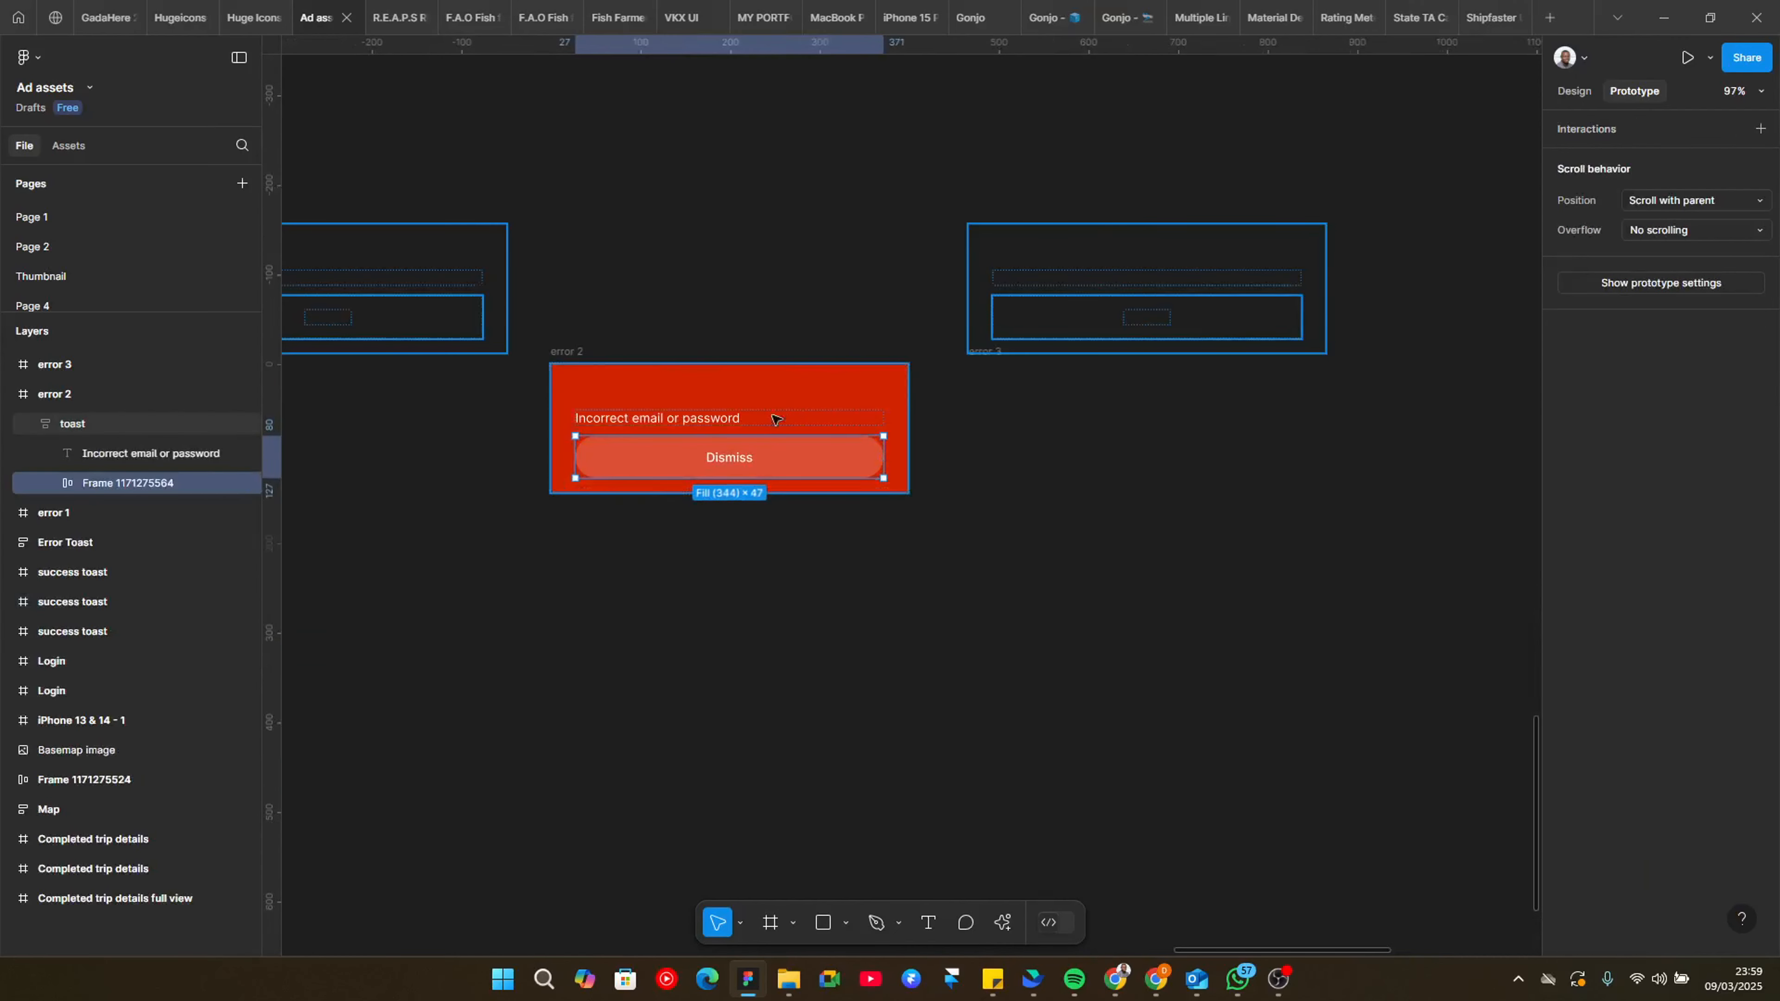
mouse_move(883, 457)
left_mouse_down()
mouse_move(999, 337)
mouse_move(975, 330)
mouse_move(915, 431)
mouse_move(928, 424)
mouse_move(936, 498)
mouse_move(864, 476)
left_mouse_up()
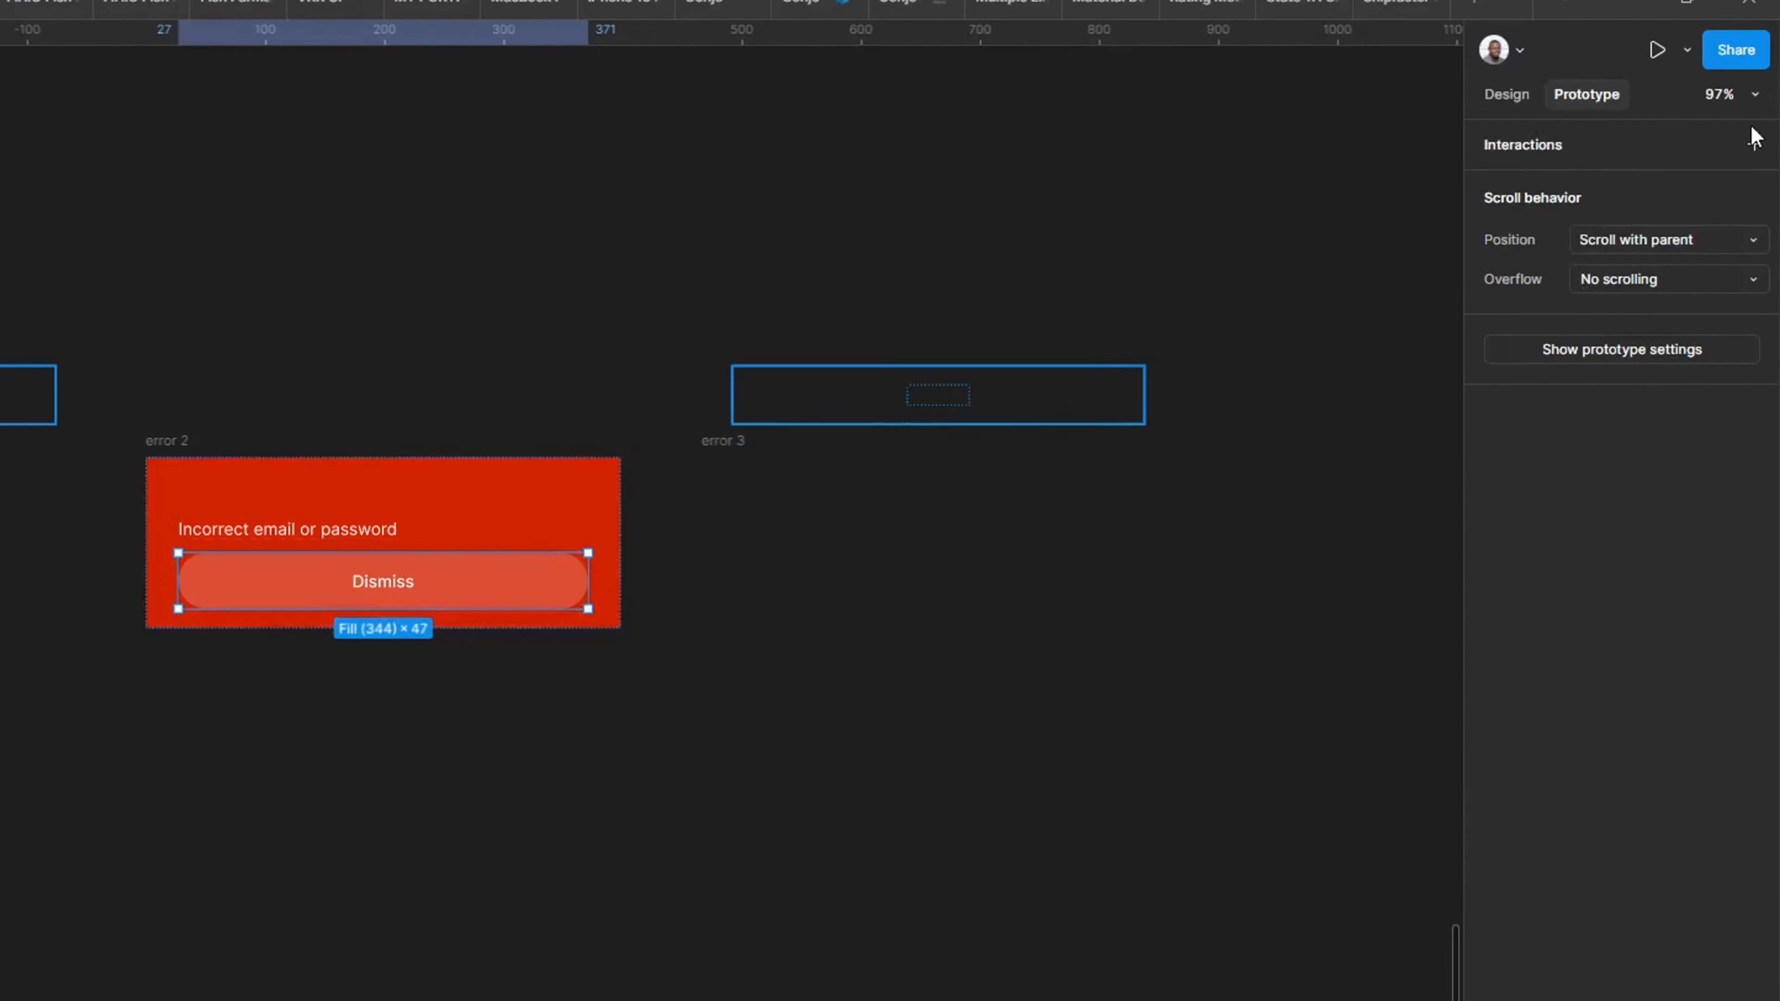
left_click(1737, 183)
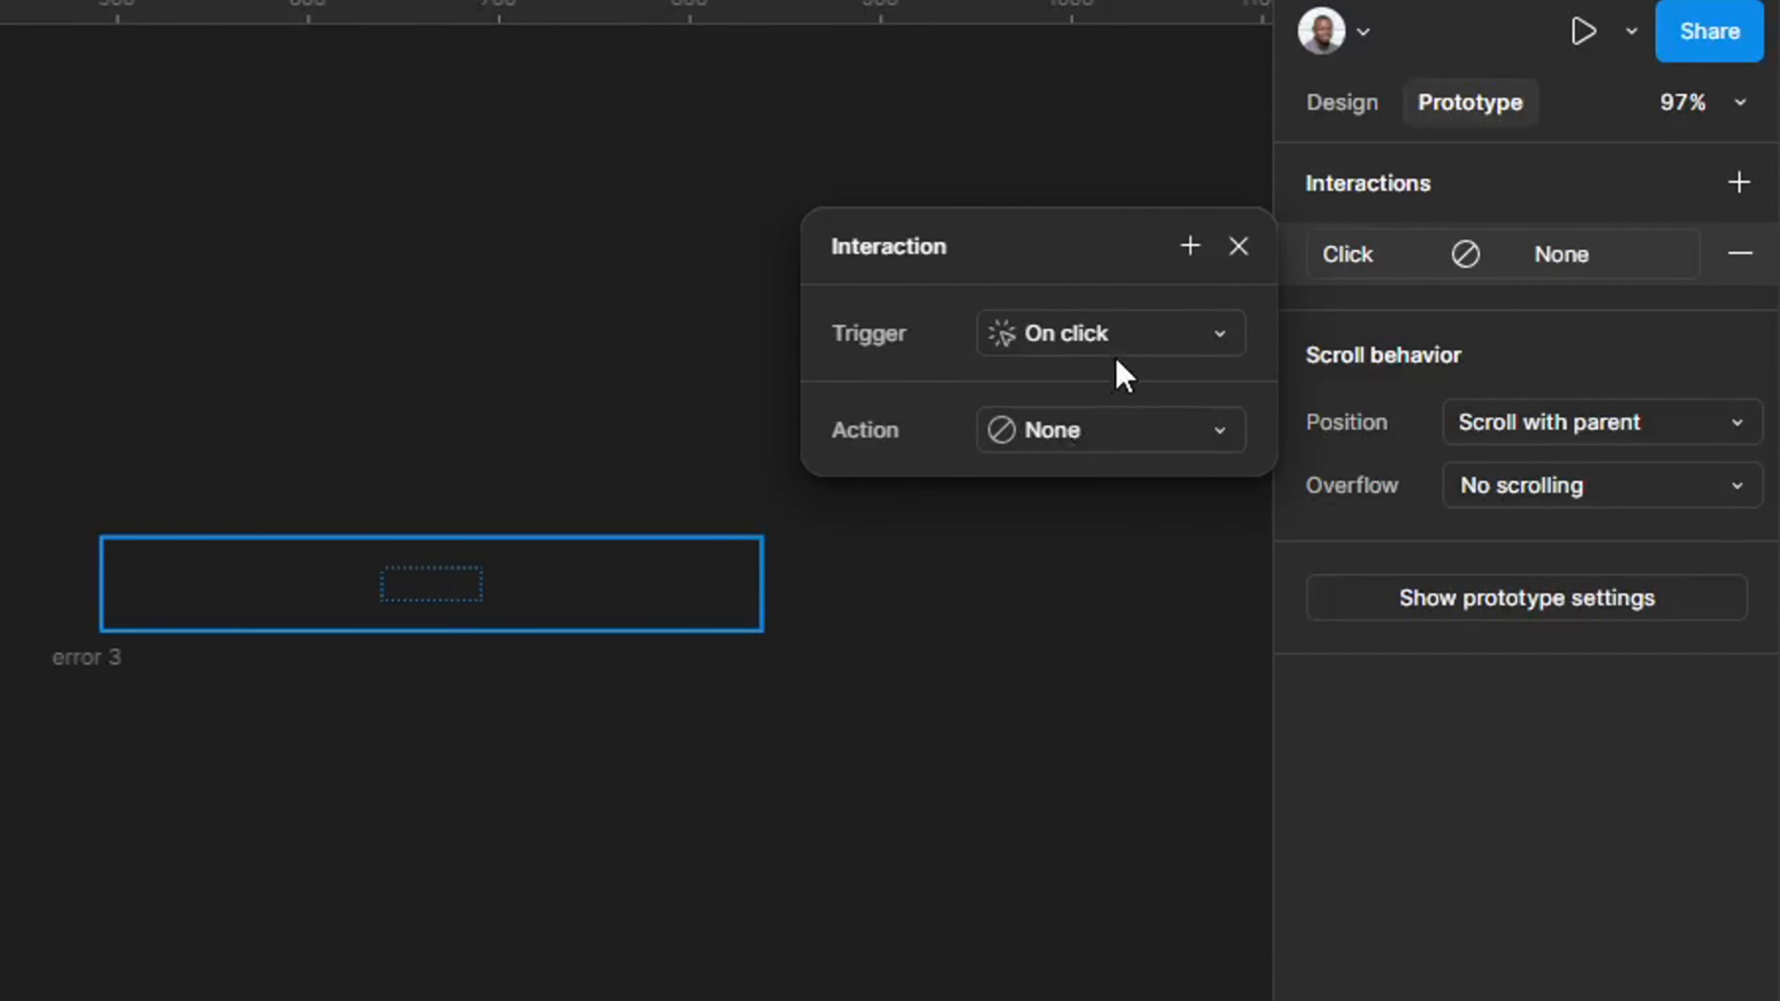
left_click(1061, 436)
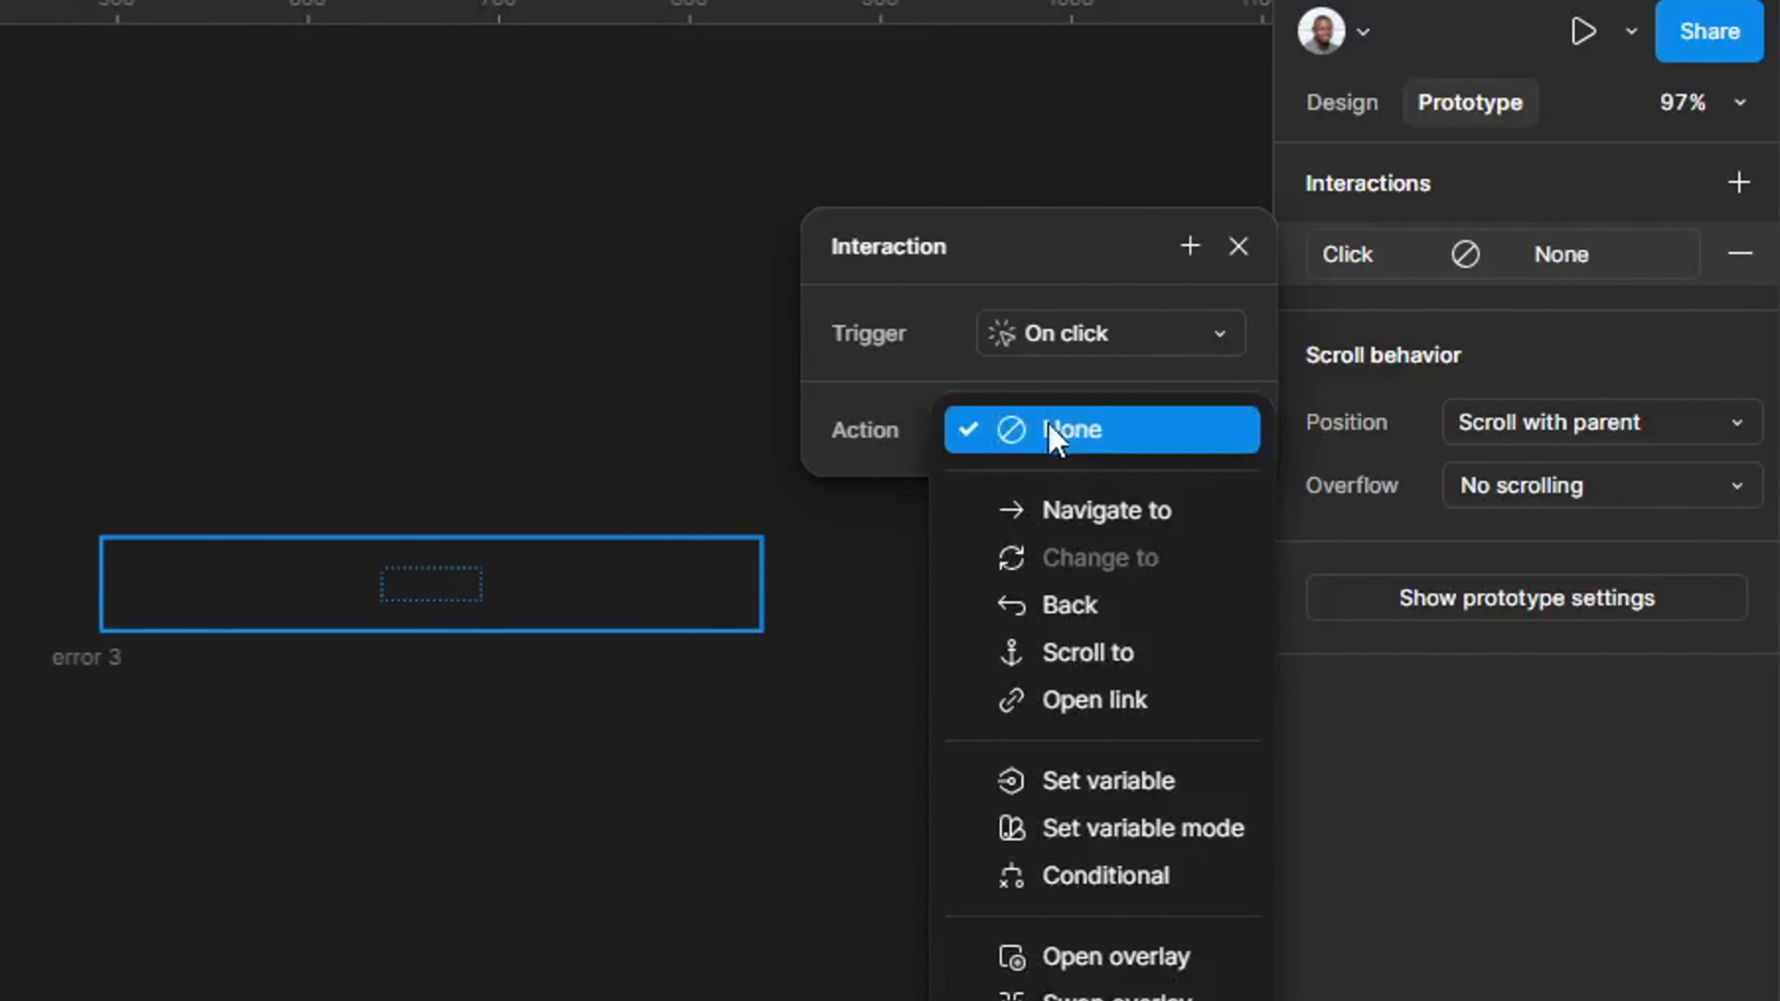
left_click(1108, 926)
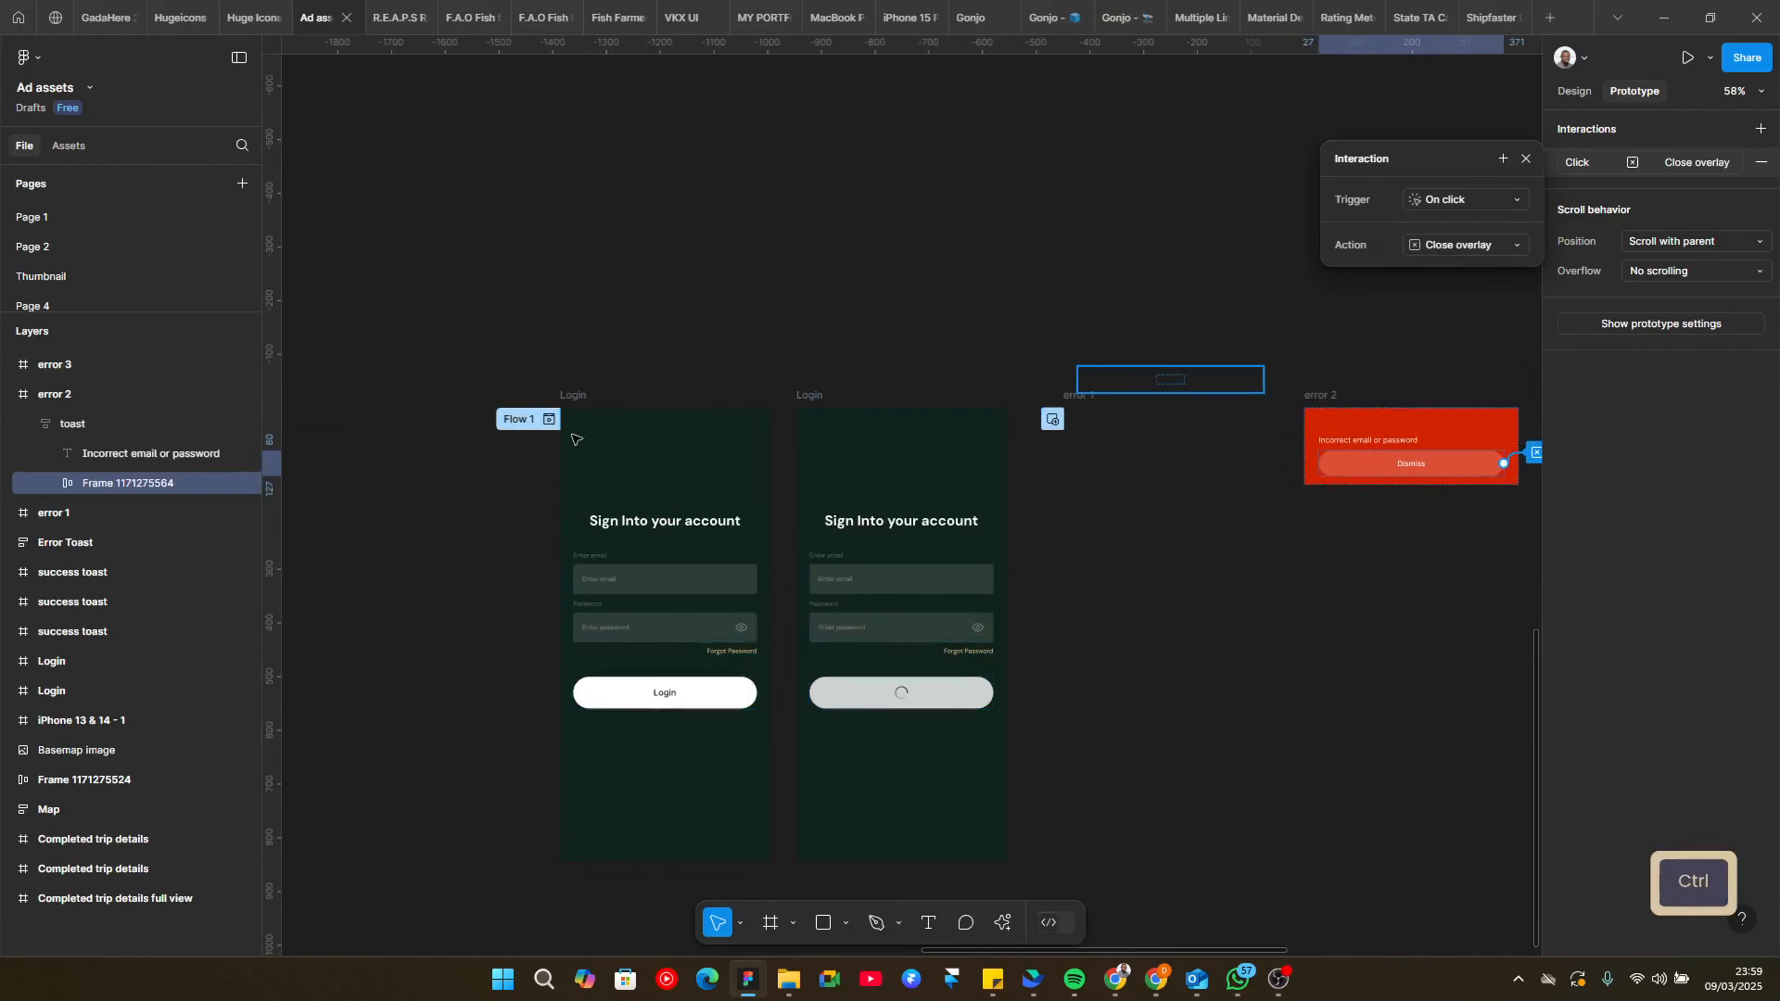
Step: Preview Flow 1, run the login flow, and test the error toast's Dismiss button
left_click(550, 419)
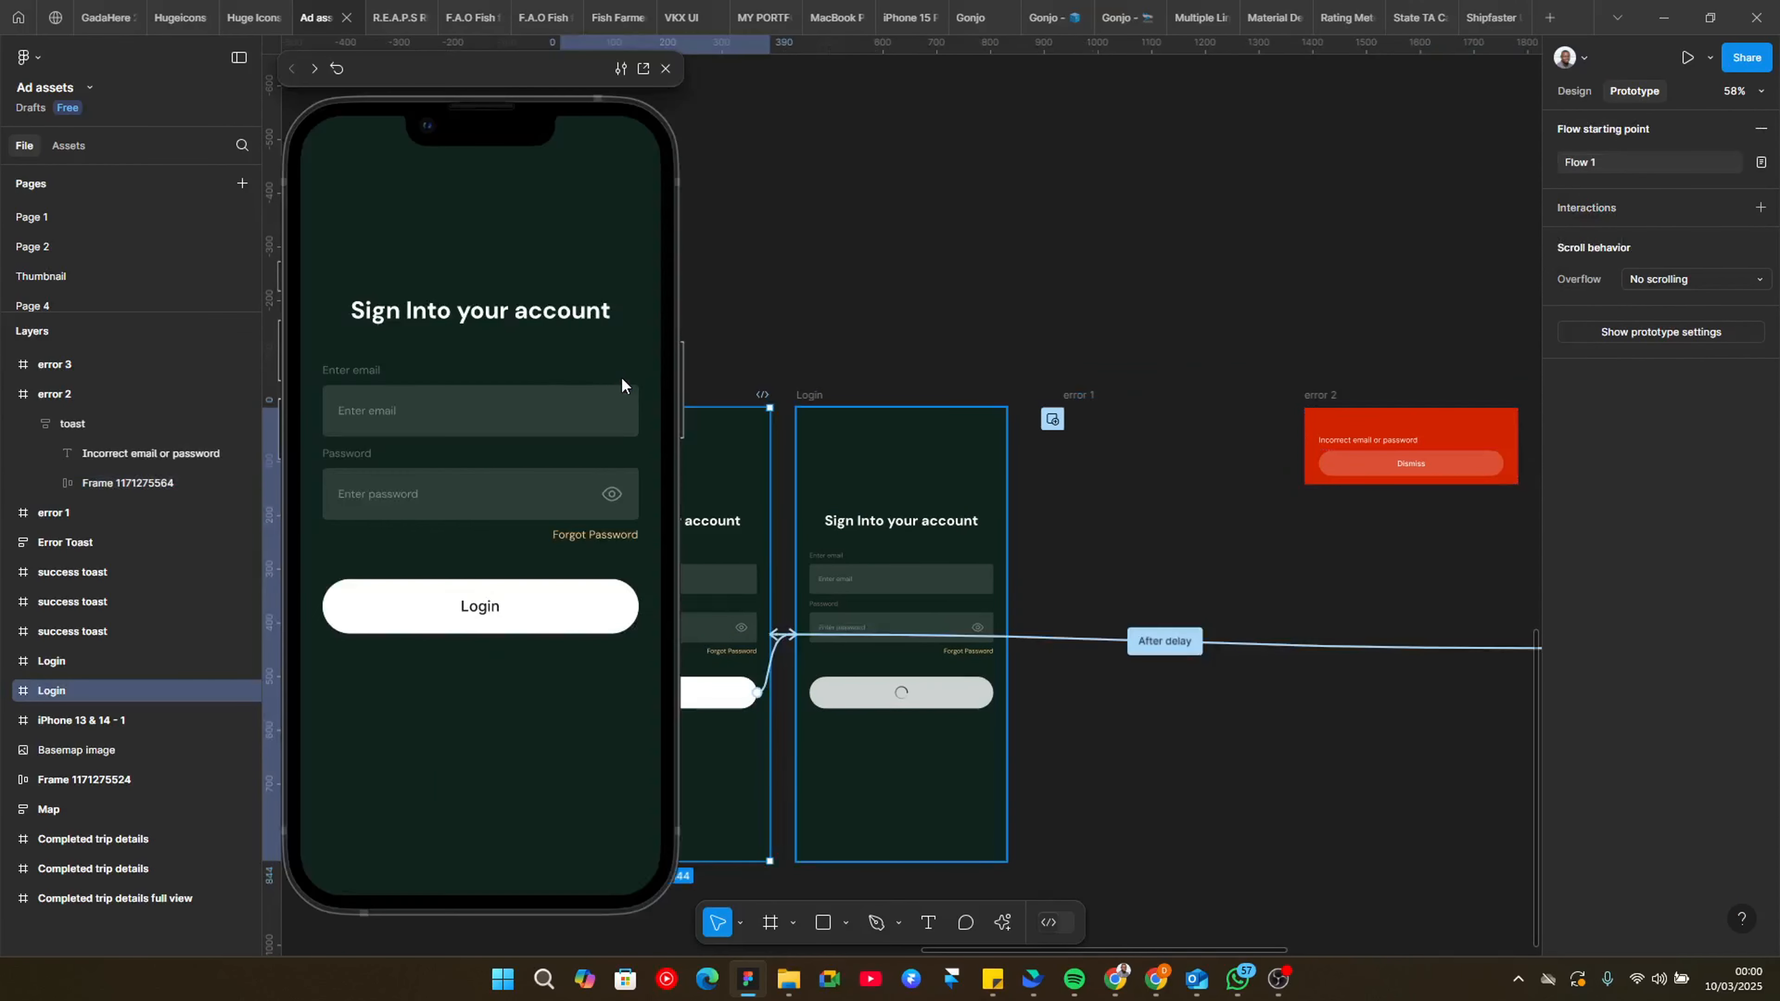
left_click(509, 612)
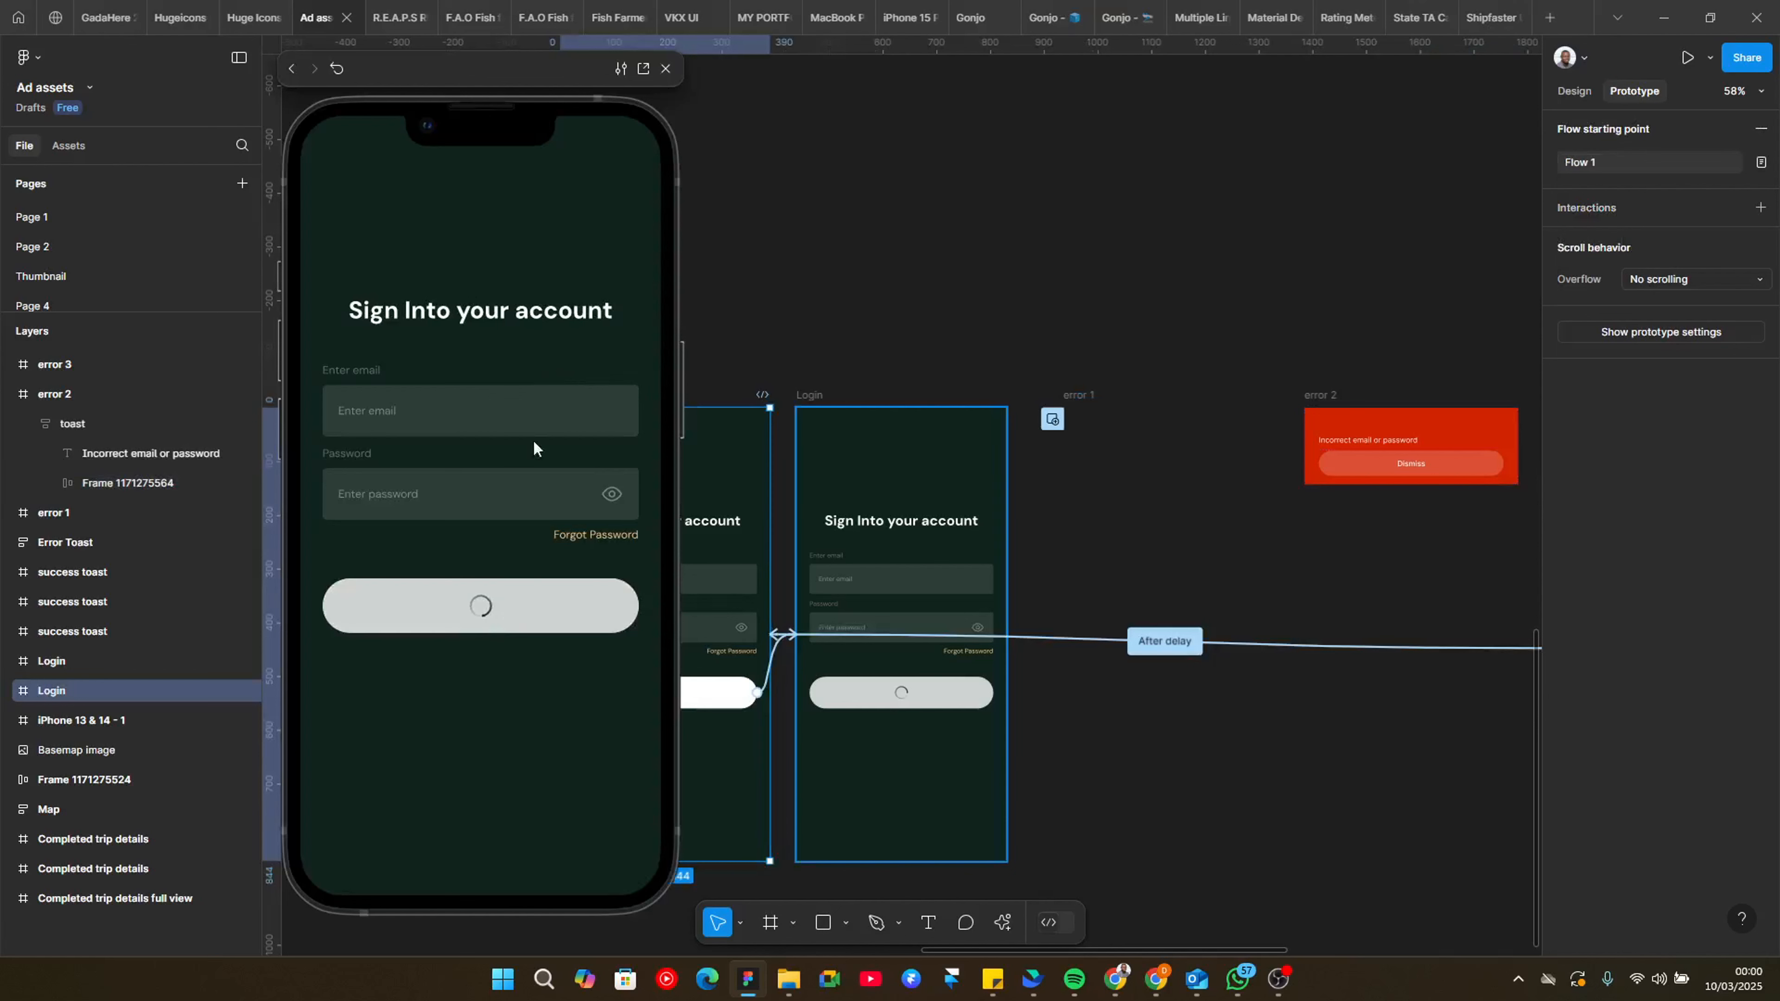
left_click(550, 205)
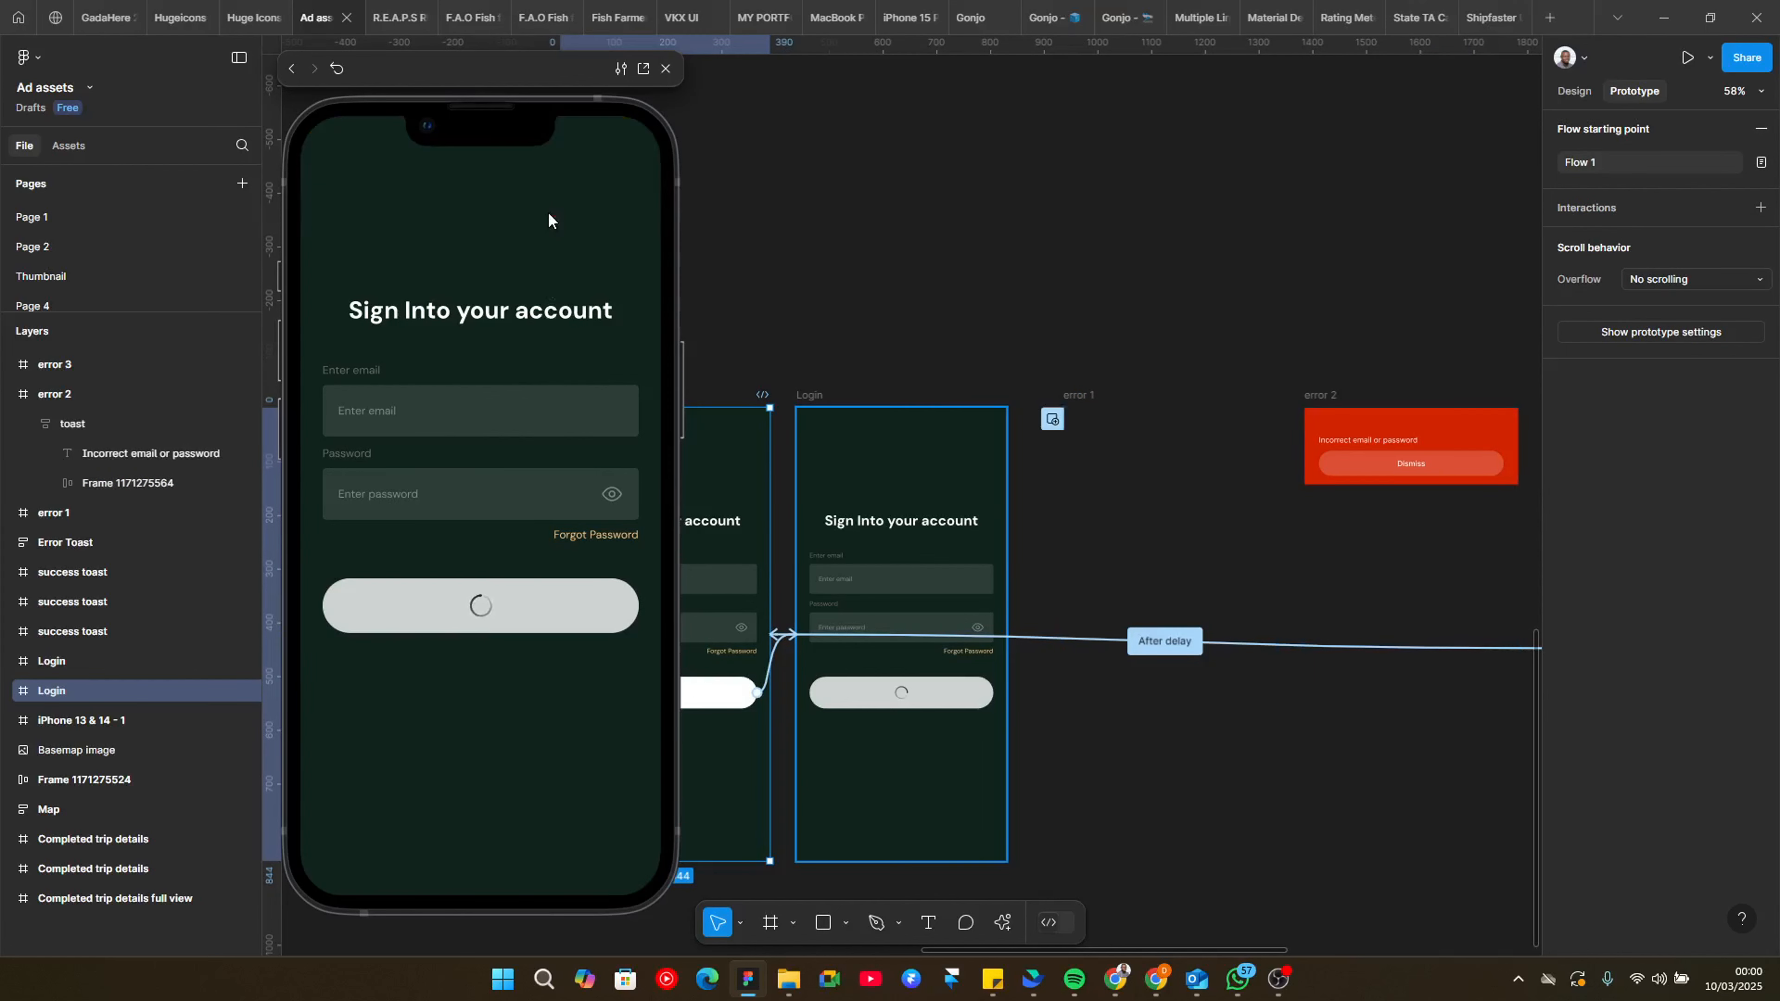